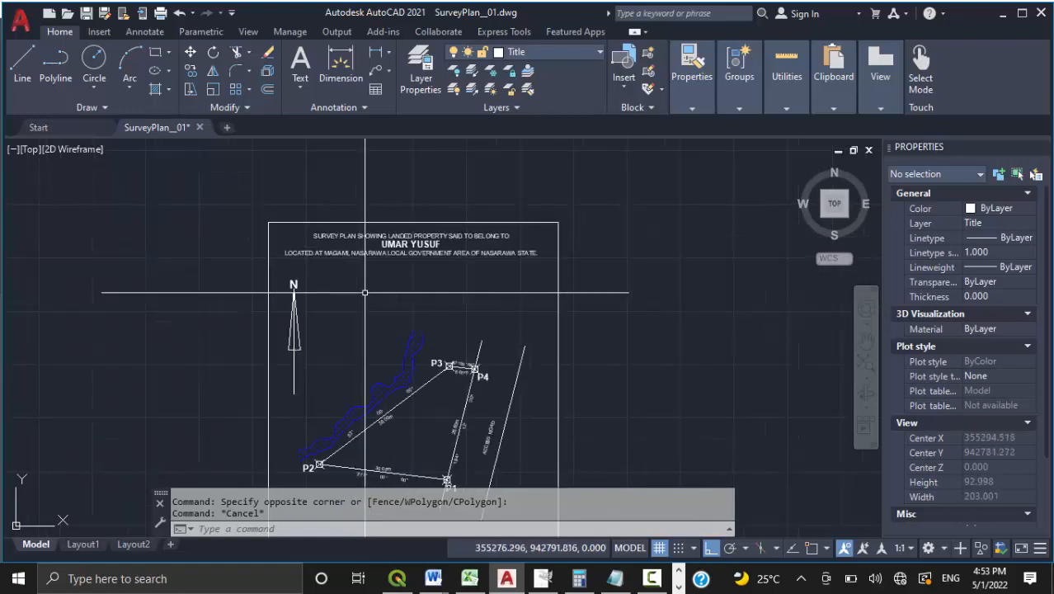
{"action": "scroll", "coordinate": [301, 271], "scroll_direction": "down", "scroll_amount": 2}
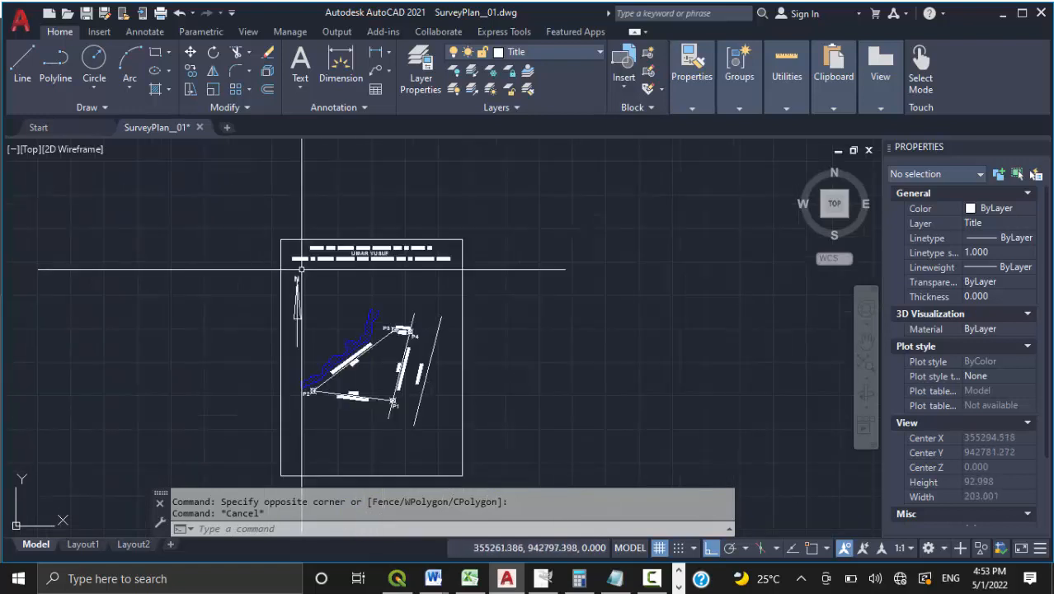
{"action": "scroll", "coordinate": [304, 313], "scroll_direction": "up", "scroll_amount": 4}
{"action": "scroll", "coordinate": [302, 312], "scroll_direction": "down", "scroll_amount": 2}
{"action": "scroll", "coordinate": [297, 312], "scroll_direction": "up", "scroll_amount": 2}
{"action": "scroll", "coordinate": [351, 260], "scroll_direction": "down", "scroll_amount": 2}
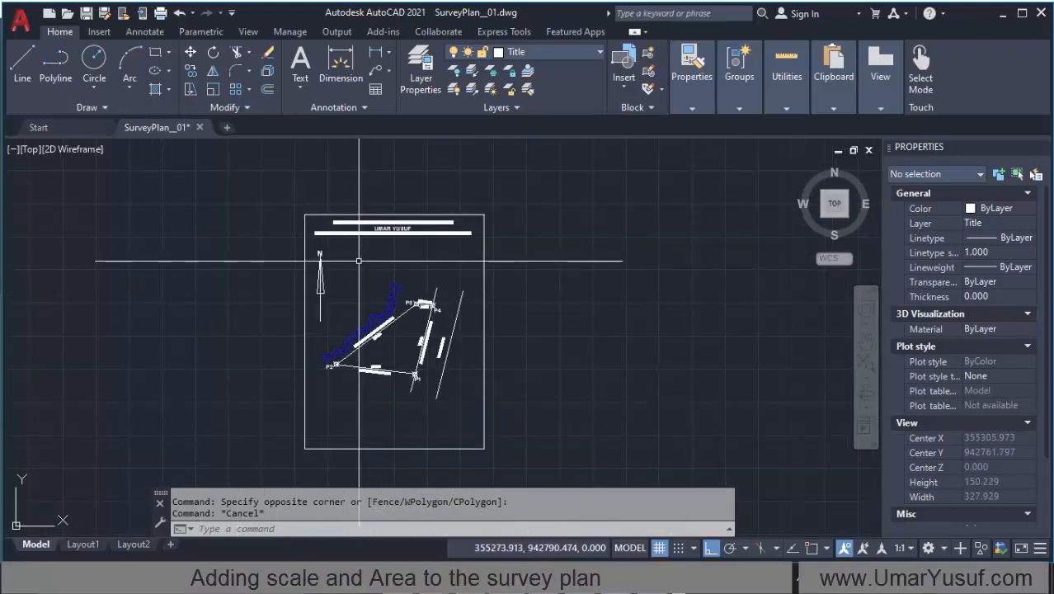
{"action": "scroll", "coordinate": [365, 251], "scroll_direction": "up", "scroll_amount": 3}
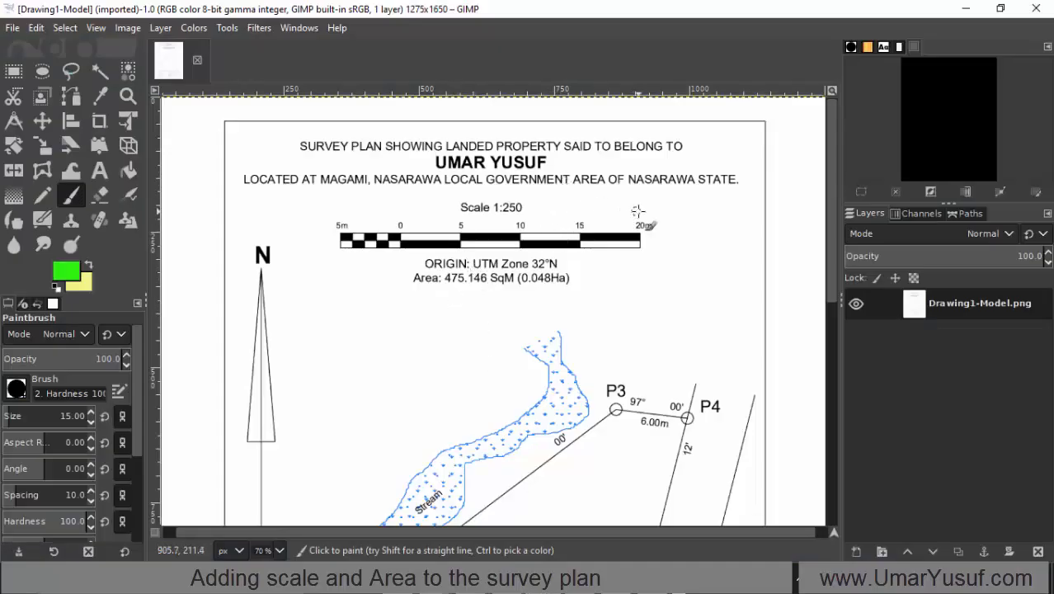
Step: Switch to GIMP, circle the sample plan's scale and area block in green with the Paintbrush, and tick the 1:250 scale and scale bar
{"action": "mouse_move", "coordinate": [687, 209]}
{"action": "left_mouse_down"}
{"action": "mouse_move", "coordinate": [512, 188]}
{"action": "mouse_move", "coordinate": [381, 199]}
{"action": "mouse_move", "coordinate": [319, 240]}
{"action": "mouse_move", "coordinate": [475, 318]}
{"action": "mouse_move", "coordinate": [683, 278]}
{"action": "mouse_move", "coordinate": [700, 221]}
{"action": "mouse_move", "coordinate": [673, 211]}
{"action": "left_mouse_up"}
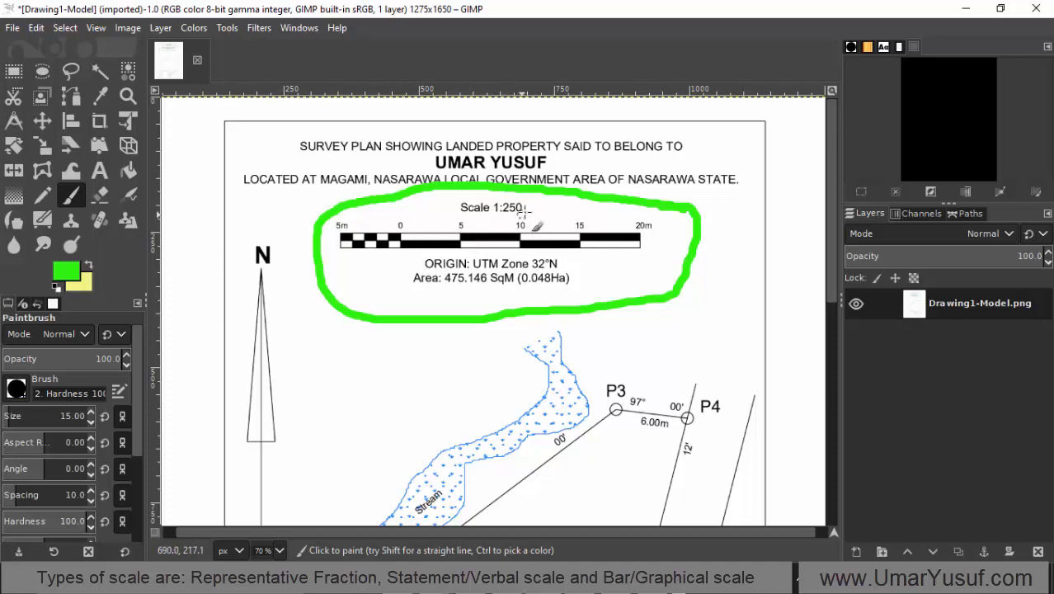
{"action": "mouse_move", "coordinate": [529, 207]}
{"action": "left_mouse_down"}
{"action": "mouse_move", "coordinate": [544, 216]}
{"action": "mouse_move", "coordinate": [582, 192]}
{"action": "left_mouse_up"}
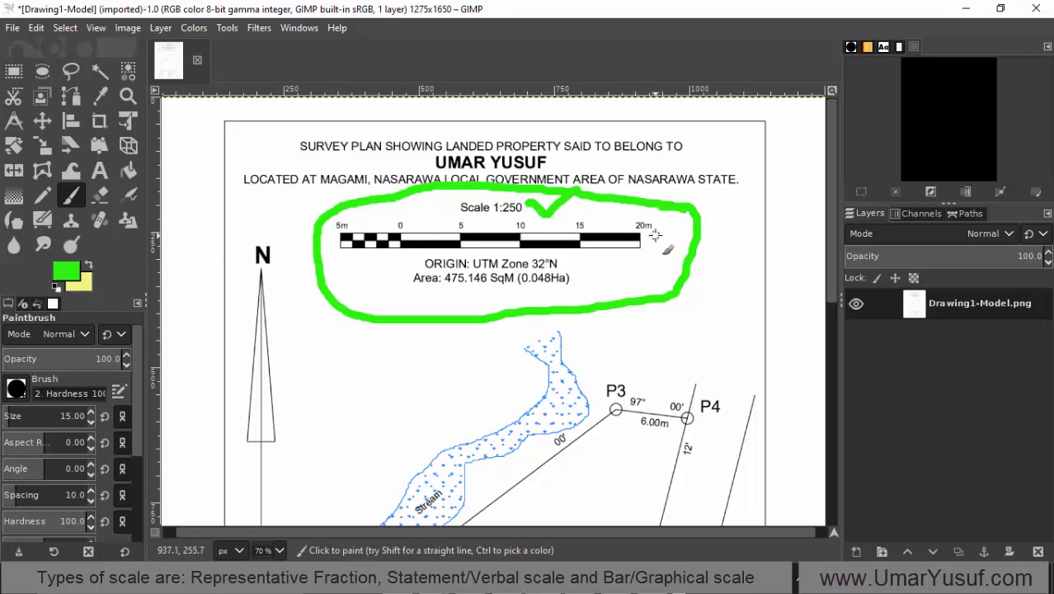
{"action": "mouse_move", "coordinate": [655, 235]}
{"action": "left_mouse_down"}
{"action": "mouse_move", "coordinate": [678, 247]}
{"action": "mouse_move", "coordinate": [703, 210]}
{"action": "left_mouse_up"}
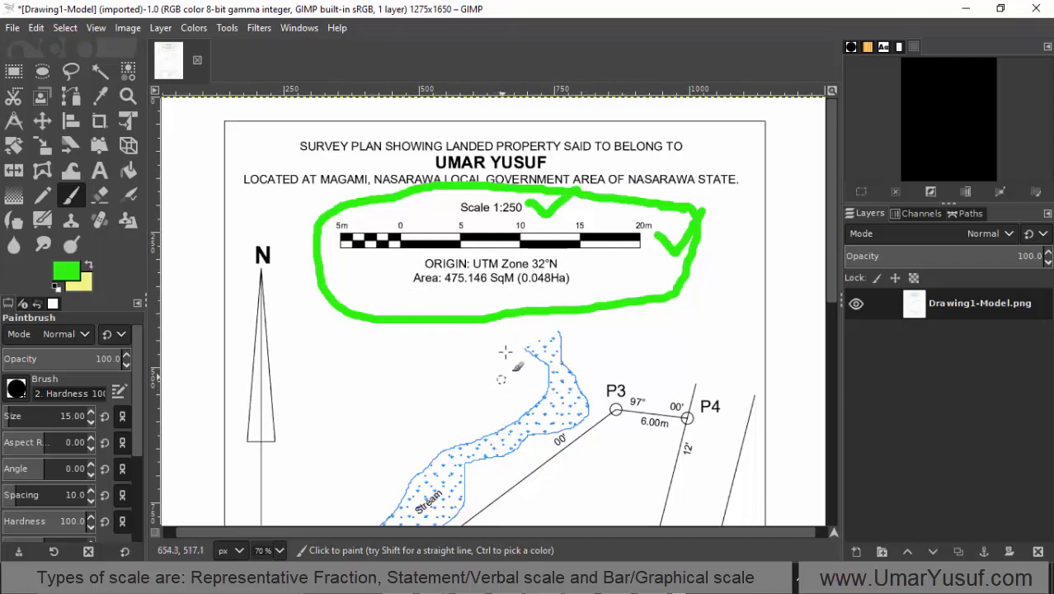
Step: Undo the two green tick marks beside the scale text and the scale bar, leaving the circle
{"action": "scroll", "coordinate": [516, 330], "scroll_direction": "down", "scroll_amount": 5}
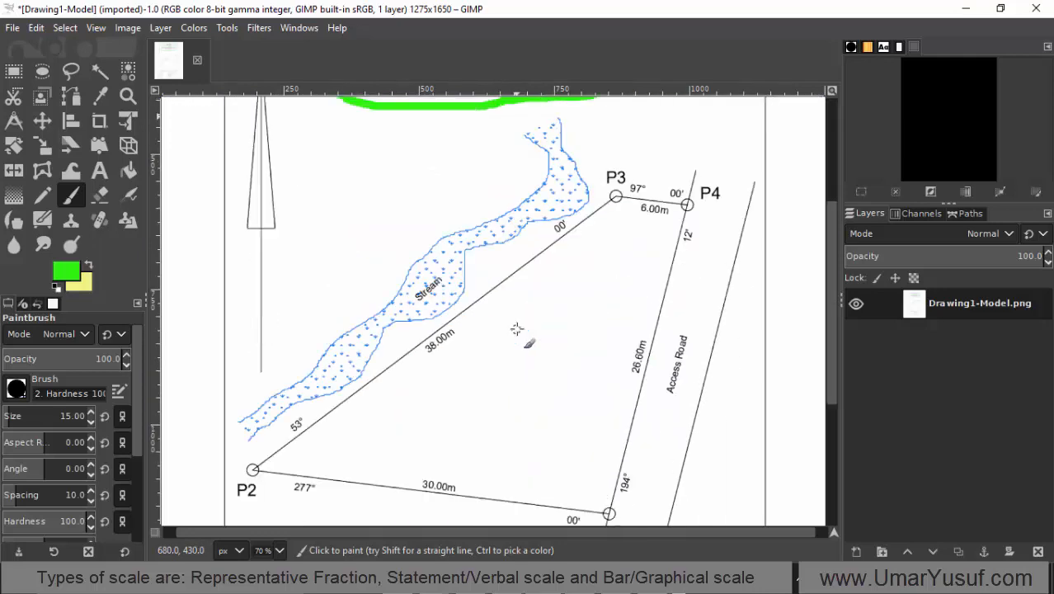
{"action": "scroll", "coordinate": [516, 330], "scroll_direction": "up", "scroll_amount": 5}
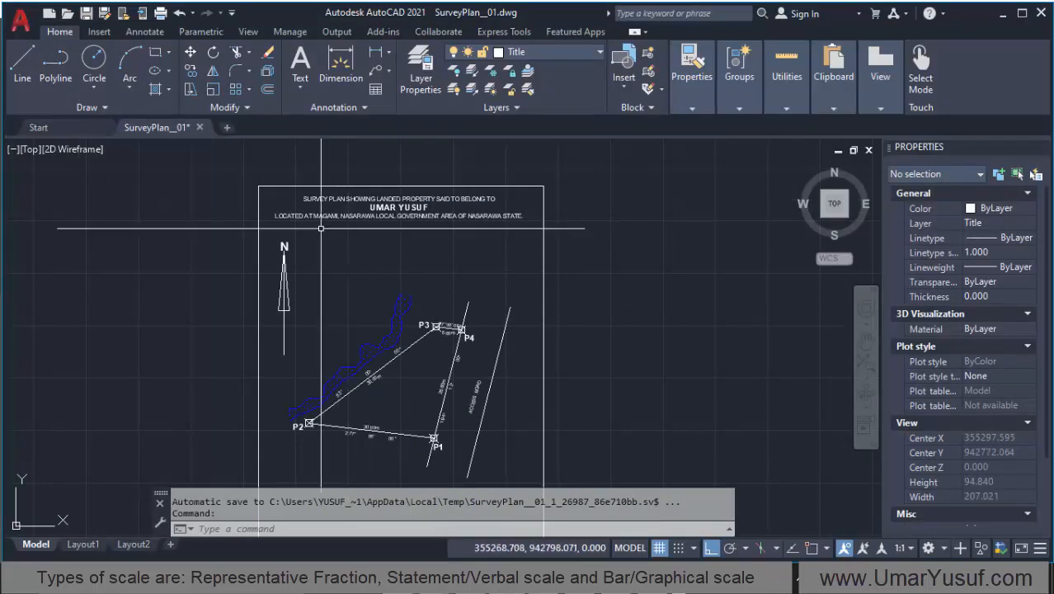
{"action": "scroll", "coordinate": [340, 234], "scroll_direction": "up", "scroll_amount": 3}
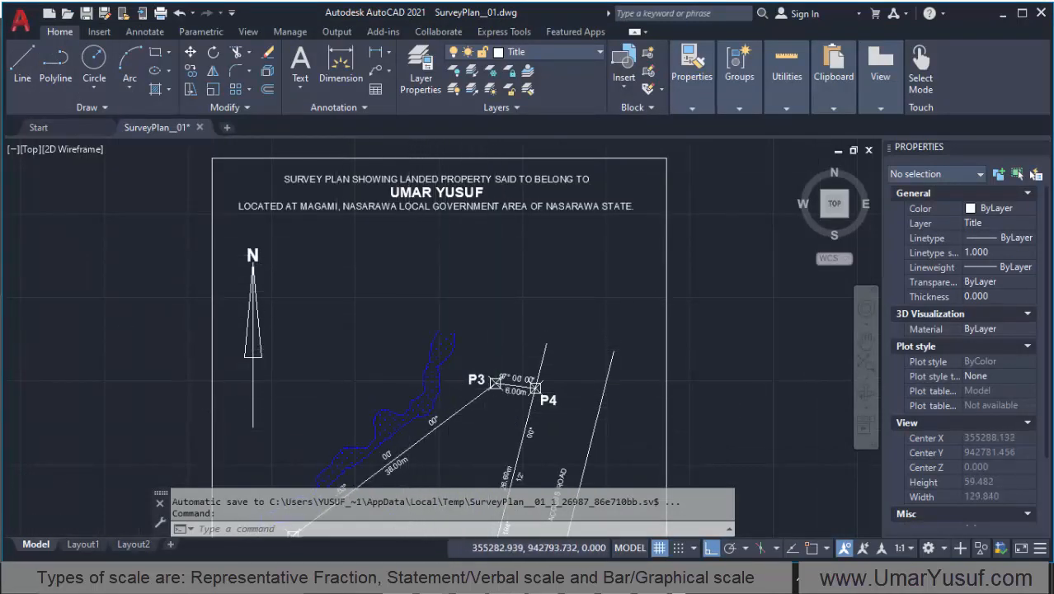
{"action": "scroll", "coordinate": [409, 262], "scroll_direction": "down", "scroll_amount": 2}
{"action": "scroll", "coordinate": [404, 284], "scroll_direction": "up", "scroll_amount": 2}
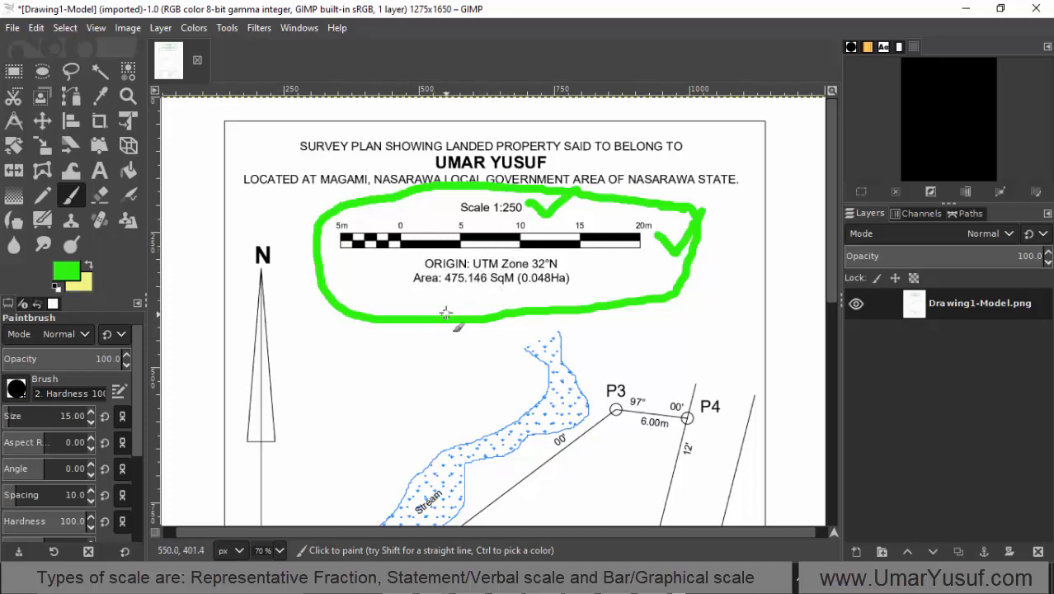
{"action": "key", "text": "ctrl+z"}
{"action": "key", "text": "ctrl+z"}
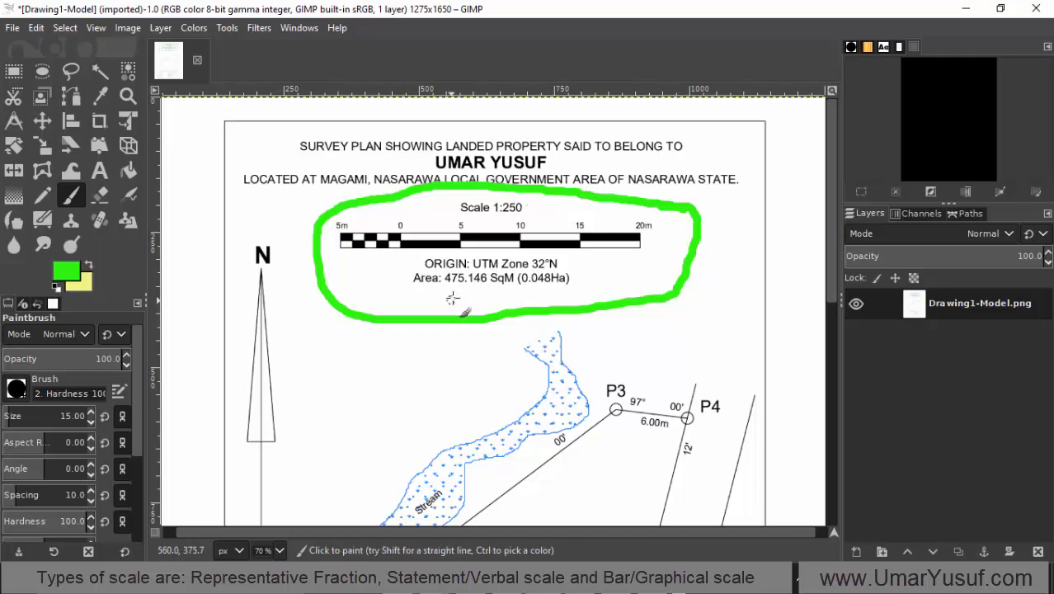
Step: Examine the sample plan from its scale and area block down to the survey control line, legend and surveyor details
{"action": "scroll", "coordinate": [494, 265], "scroll_direction": "down", "scroll_amount": 10}
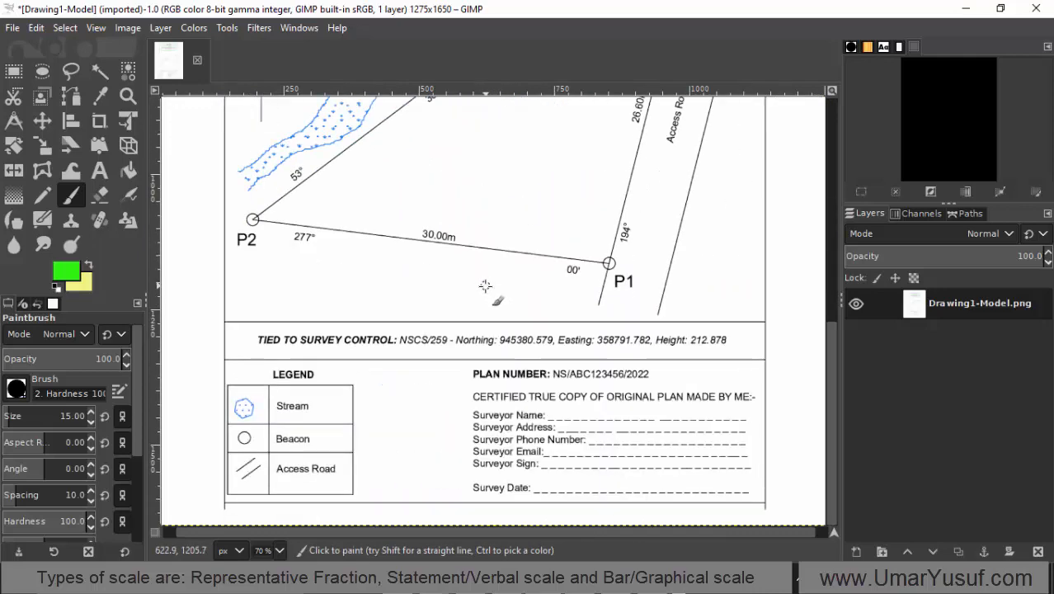
{"action": "scroll", "coordinate": [485, 286], "scroll_direction": "up", "scroll_amount": 10}
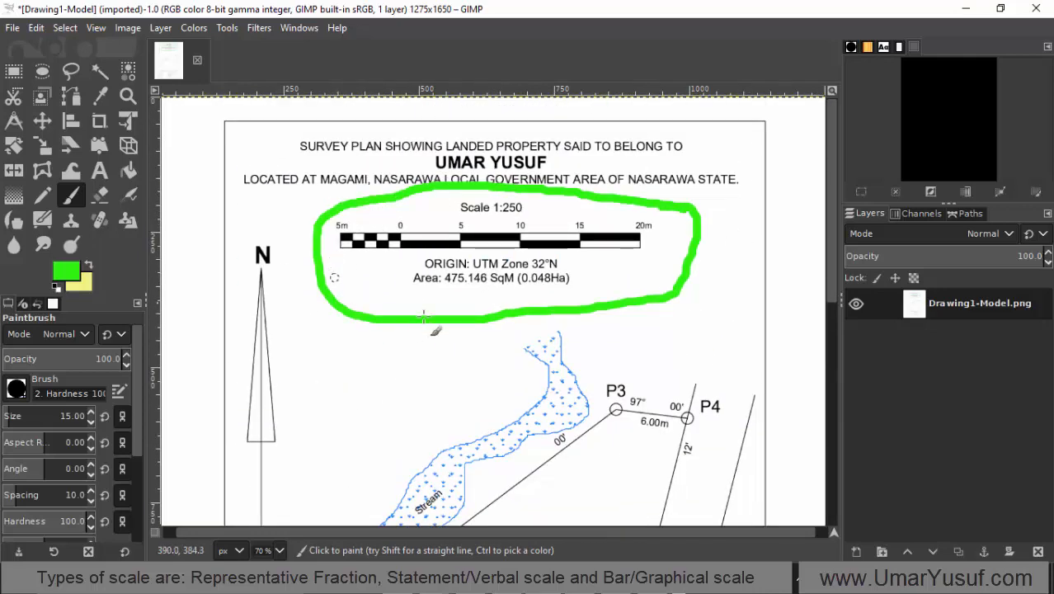
{"action": "scroll", "coordinate": [453, 317], "scroll_direction": "down", "scroll_amount": 10}
{"action": "scroll", "coordinate": [454, 313], "scroll_direction": "up", "scroll_amount": 10}
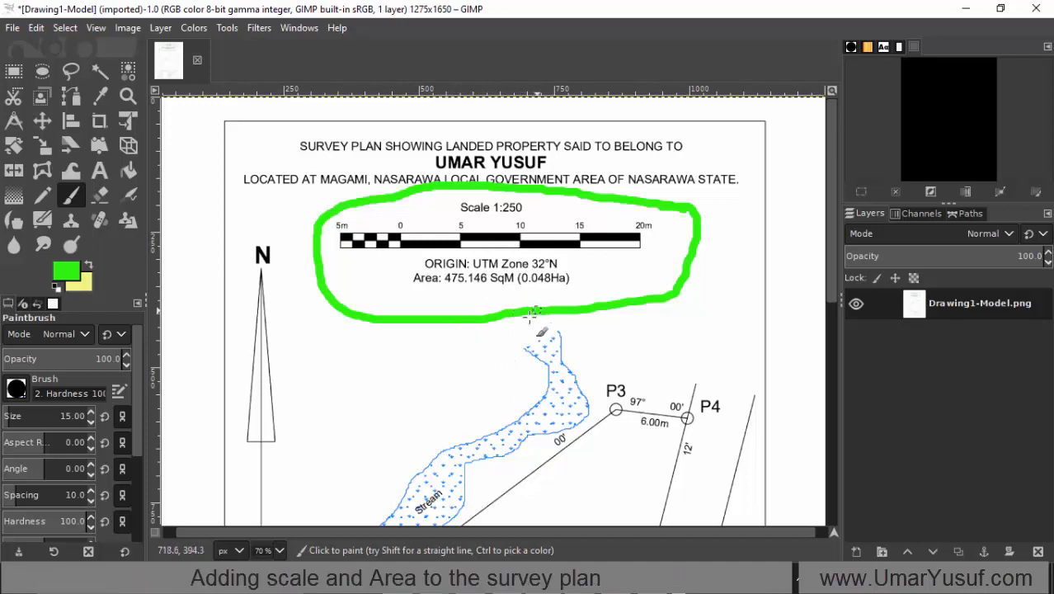
{"action": "scroll", "coordinate": [477, 395], "scroll_direction": "down", "scroll_amount": 10}
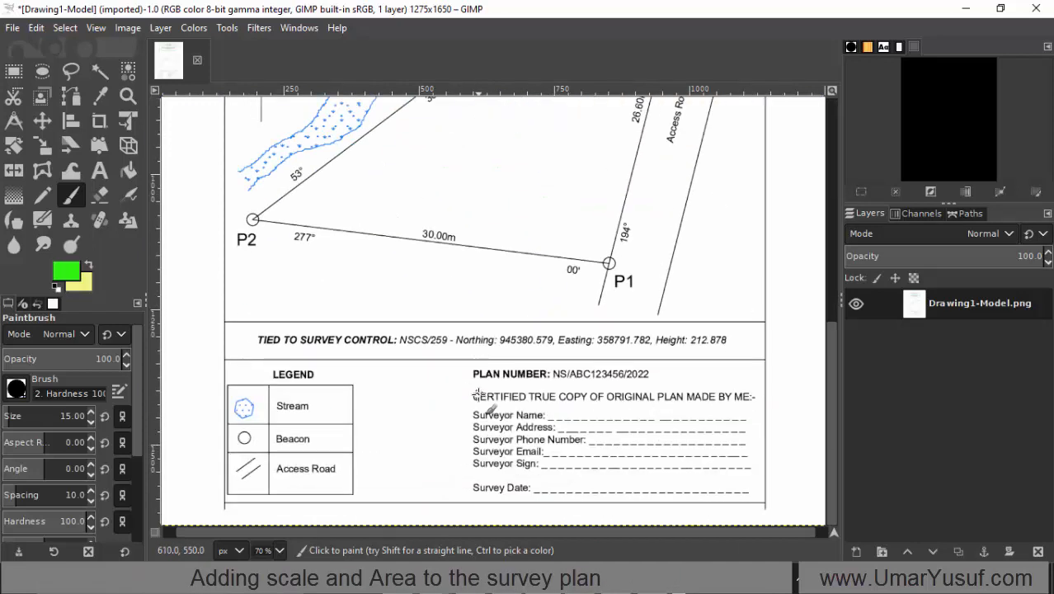
{"action": "scroll", "coordinate": [477, 395], "scroll_direction": "up", "scroll_amount": 10}
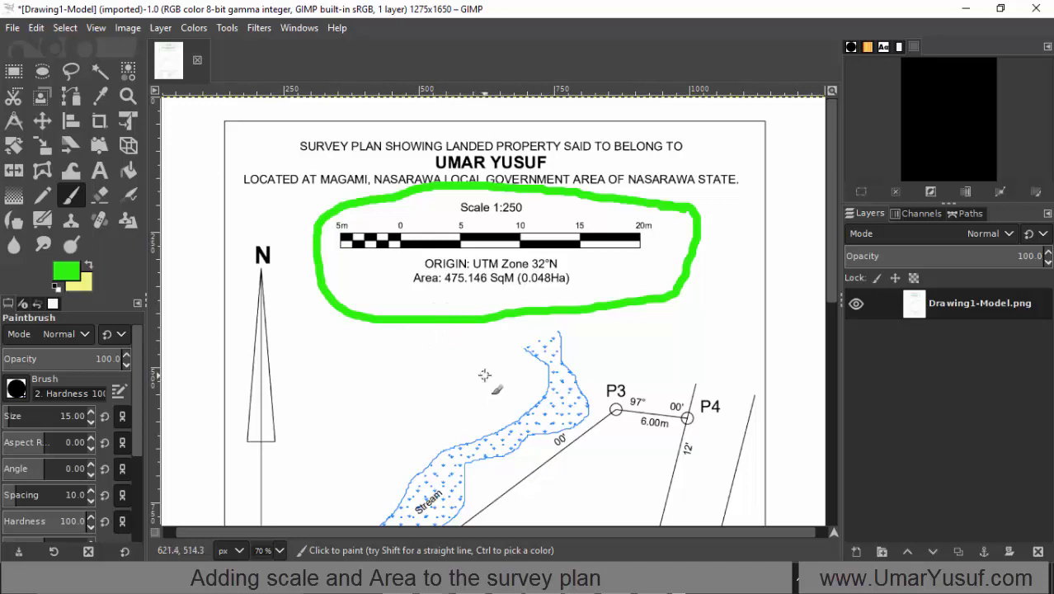
{"action": "scroll", "coordinate": [487, 375], "scroll_direction": "down", "scroll_amount": 5}
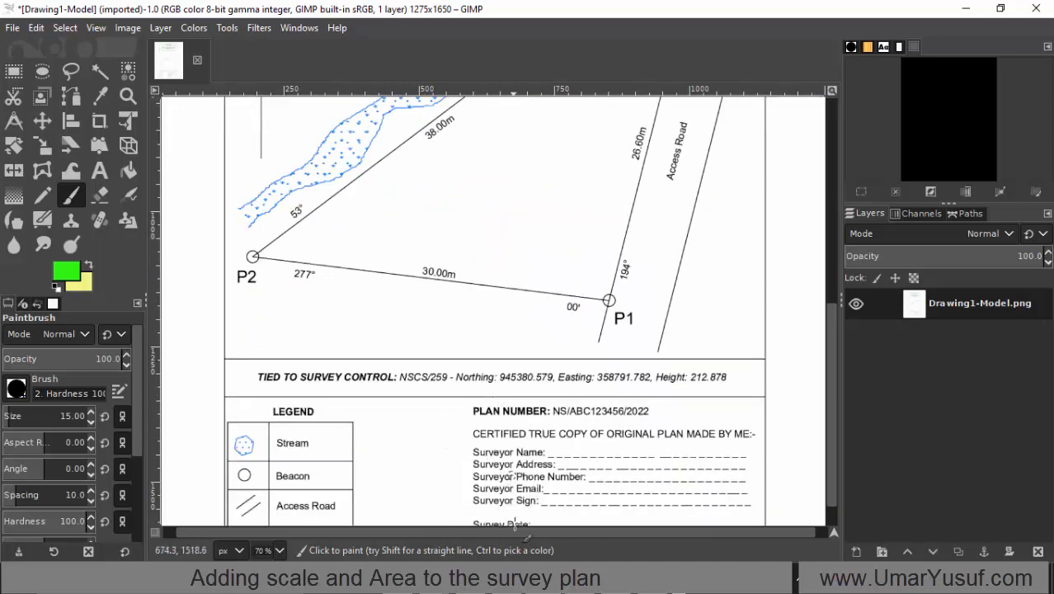
Step: Switch to AutoCAD and examine the survey plan's border, title text, north arrow and parcel
{"action": "left_click", "coordinate": [507, 580]}
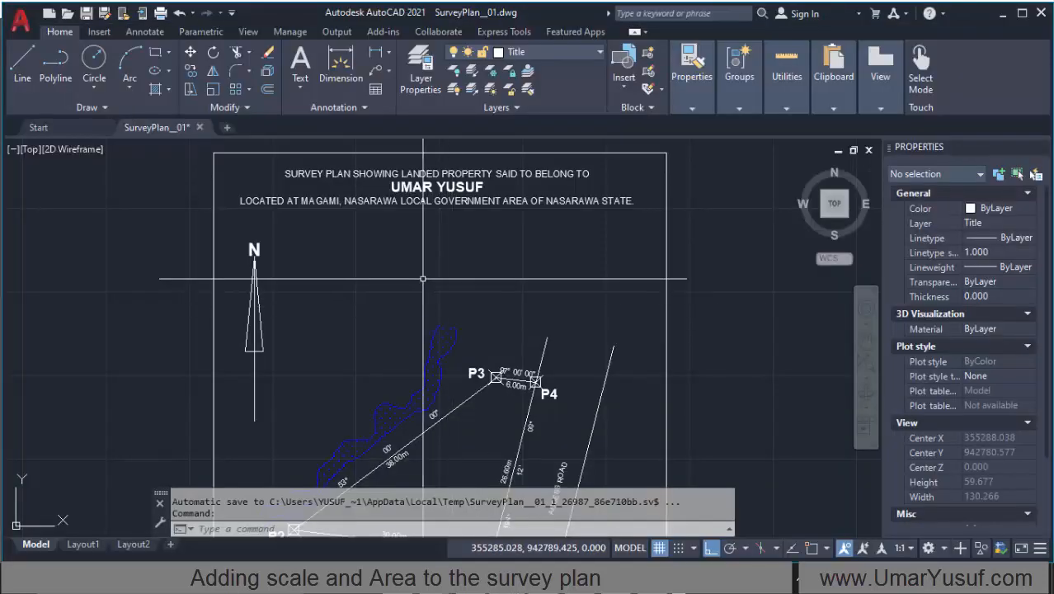
{"action": "scroll", "coordinate": [420, 271], "scroll_direction": "down", "scroll_amount": 5}
{"action": "scroll", "coordinate": [418, 271], "scroll_direction": "up", "scroll_amount": 4}
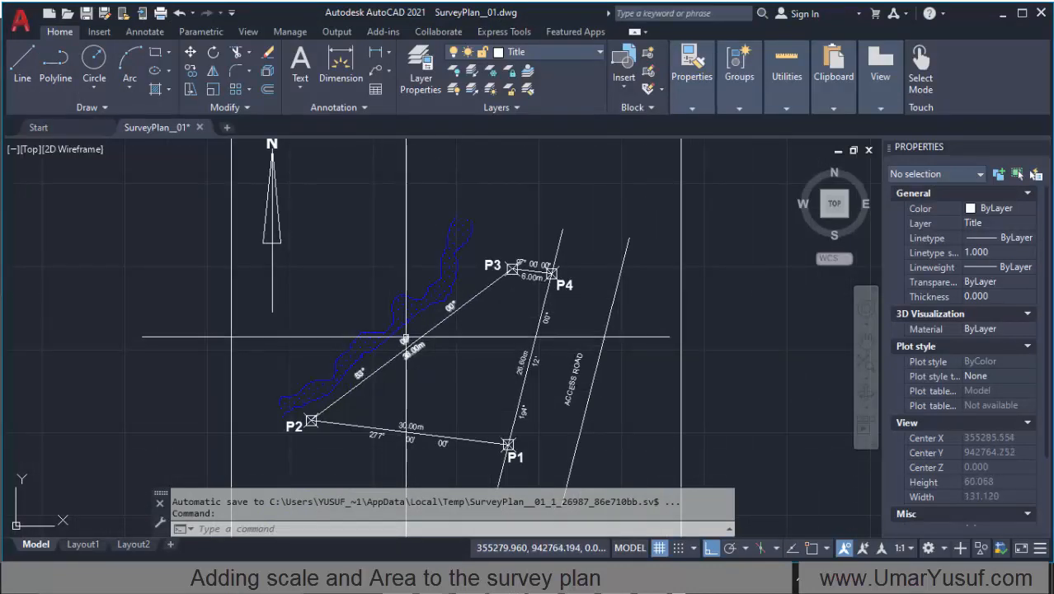
{"action": "scroll", "coordinate": [428, 239], "scroll_direction": "down", "scroll_amount": 4}
{"action": "scroll", "coordinate": [428, 239], "scroll_direction": "up", "scroll_amount": 8}
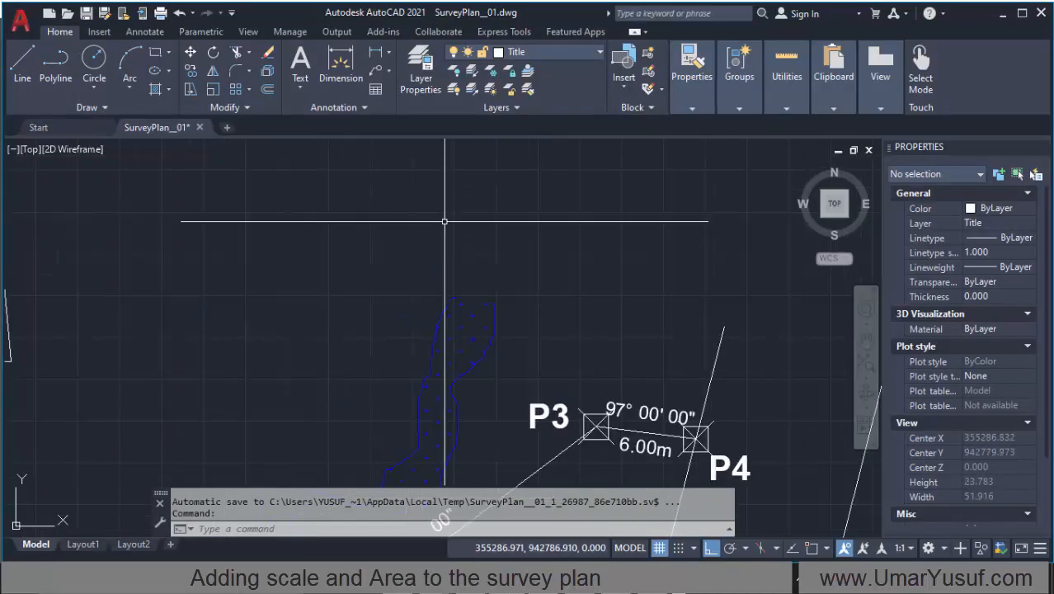
{"action": "scroll", "coordinate": [440, 224], "scroll_direction": "down", "scroll_amount": 5}
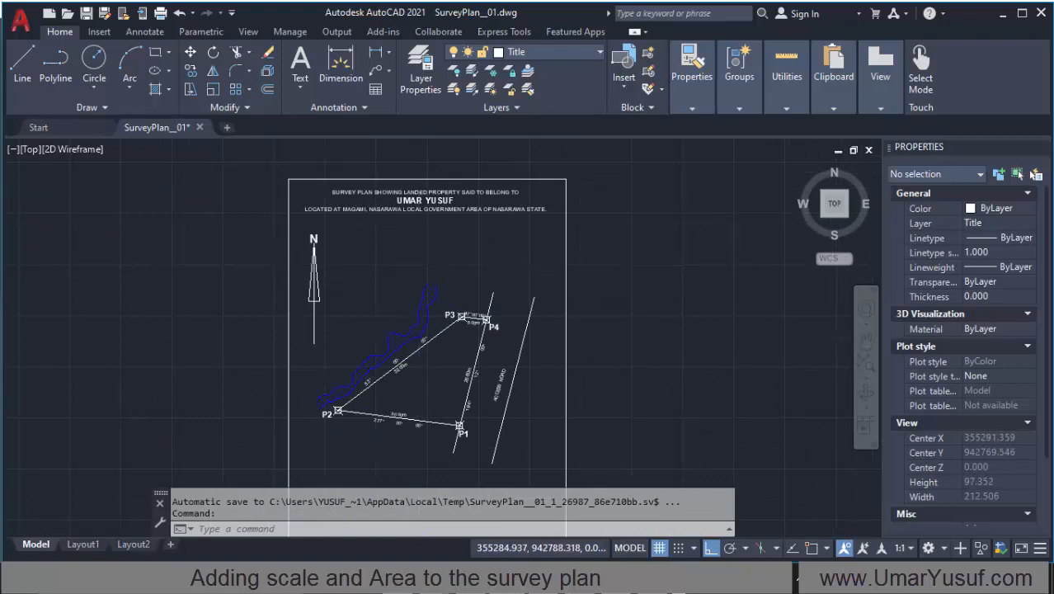
{"action": "scroll", "coordinate": [419, 272], "scroll_direction": "down", "scroll_amount": 6}
{"action": "scroll", "coordinate": [355, 297], "scroll_direction": "up", "scroll_amount": 6}
{"action": "scroll", "coordinate": [409, 242], "scroll_direction": "down", "scroll_amount": 7}
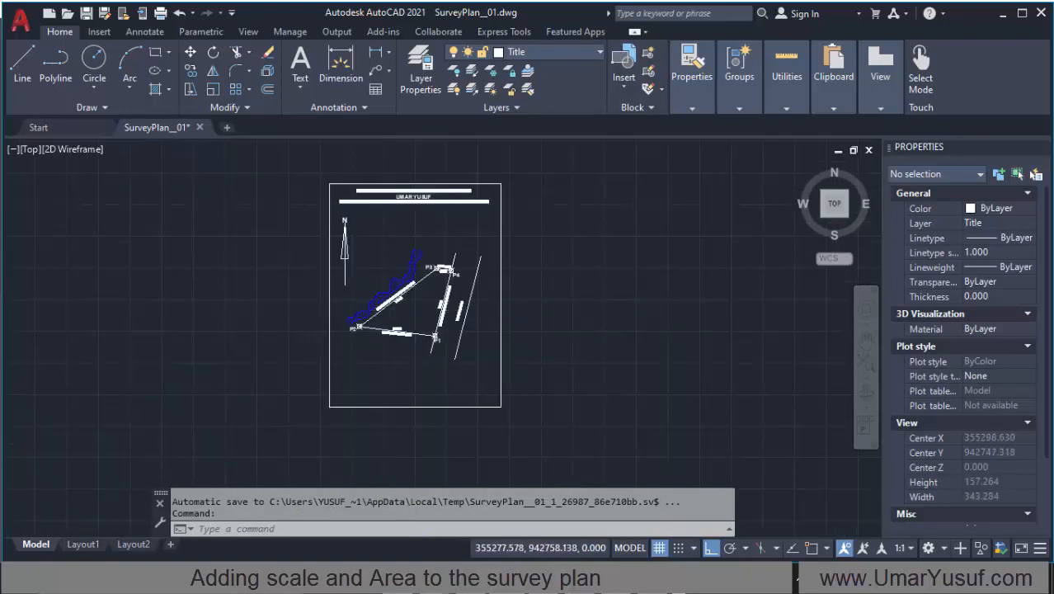
{"action": "scroll", "coordinate": [397, 239], "scroll_direction": "up", "scroll_amount": 5}
{"action": "scroll", "coordinate": [395, 248], "scroll_direction": "up", "scroll_amount": 3}
{"action": "scroll", "coordinate": [362, 284], "scroll_direction": "down", "scroll_amount": 4}
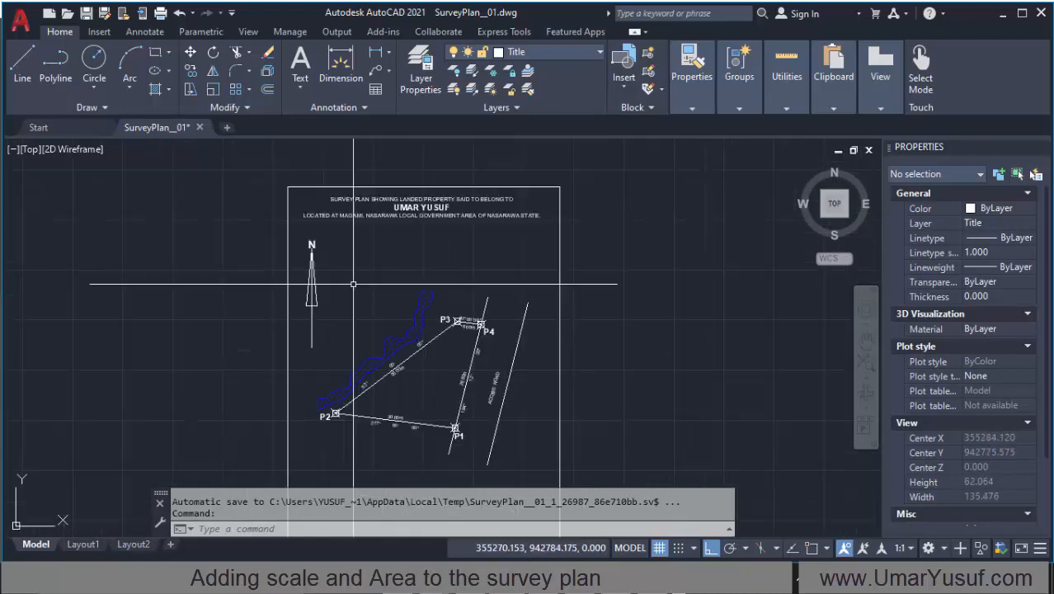
{"action": "scroll", "coordinate": [365, 280], "scroll_direction": "up", "scroll_amount": 2}
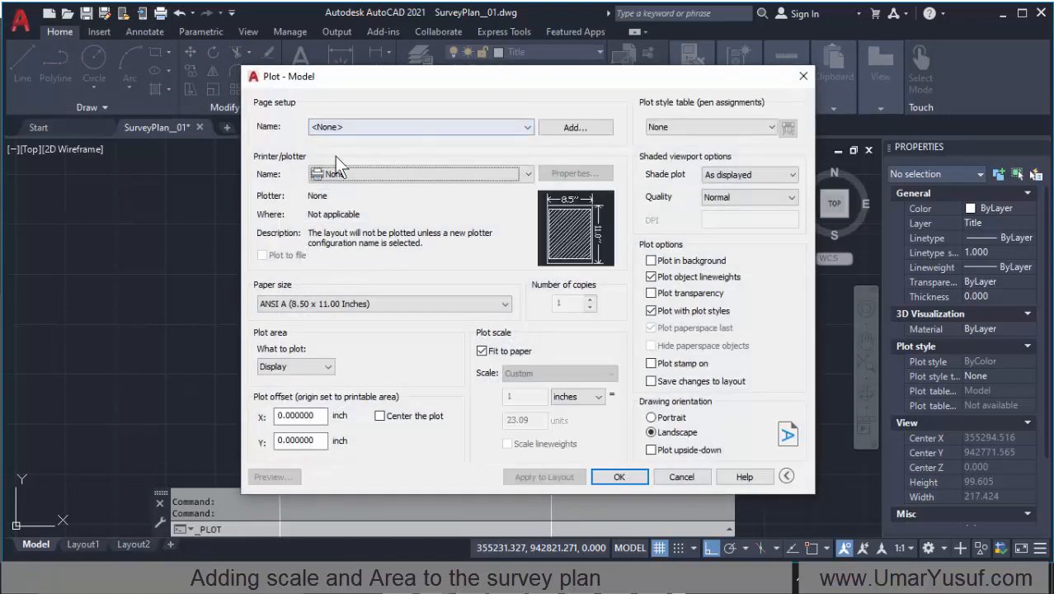
Step: Set the plotter to AutoCAD PDF (General Documentation).pc3 and the paper size to ISO expand A4 (297.00 x 210.00 MM)
{"action": "left_click", "coordinate": [469, 174]}
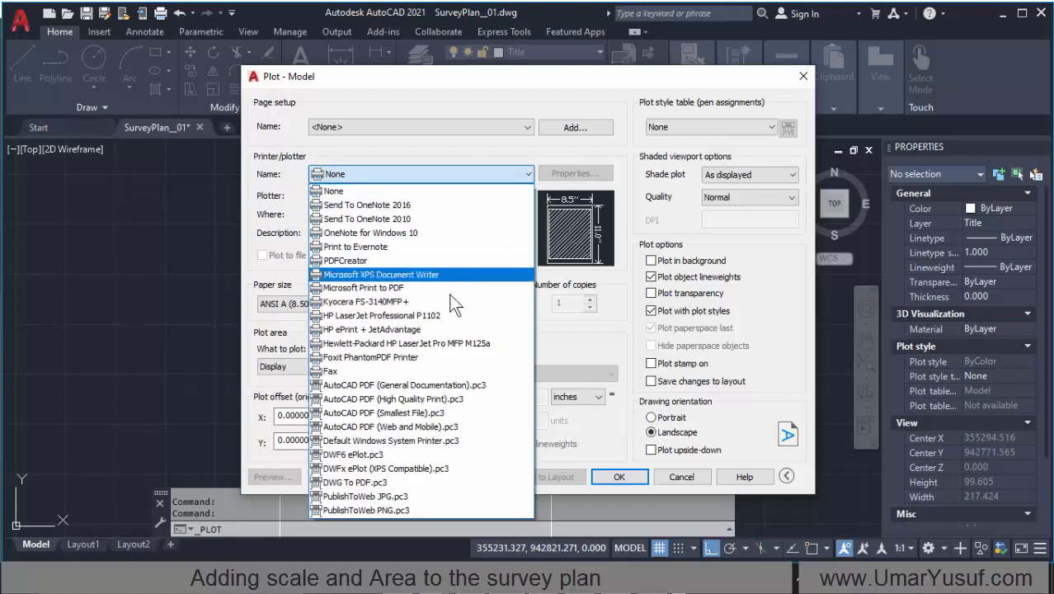
{"action": "left_click", "coordinate": [454, 388]}
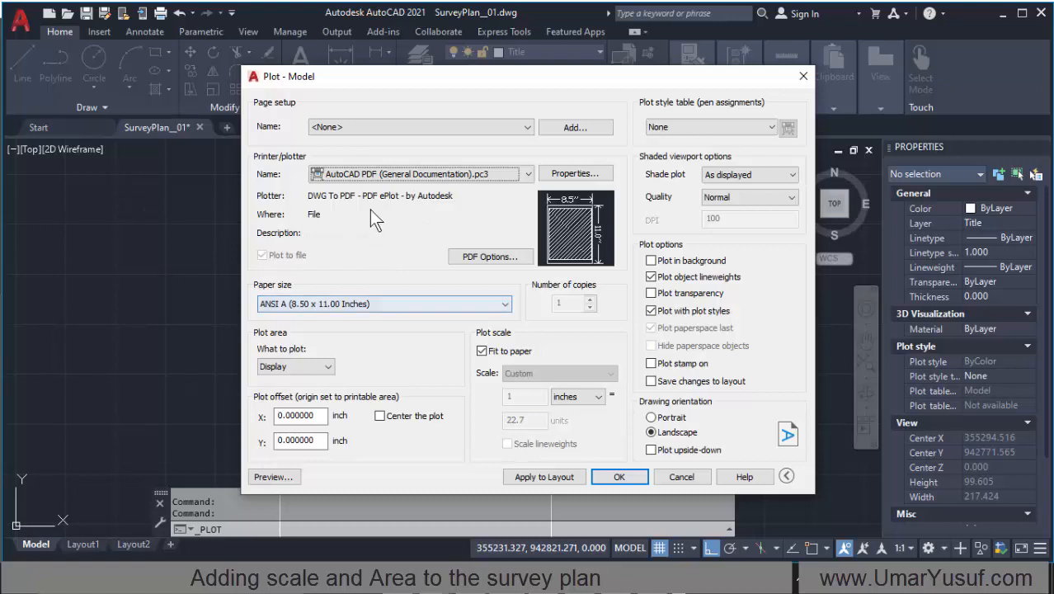
{"action": "left_click", "coordinate": [375, 303]}
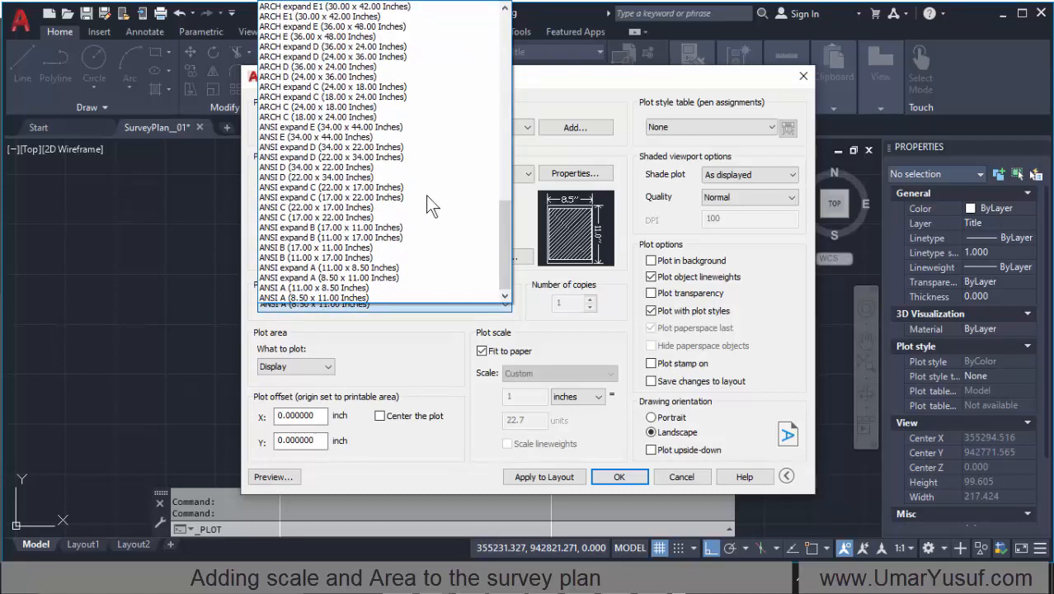
{"action": "left_click_drag", "start_coordinate": [504, 234], "coordinate": [487, 196]}
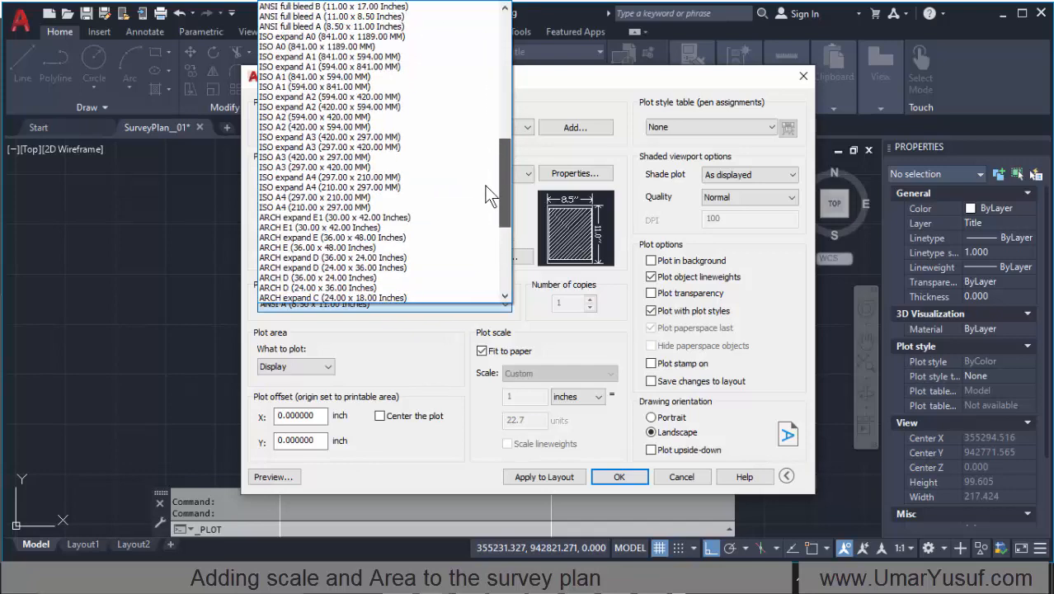
{"action": "left_click", "coordinate": [361, 177]}
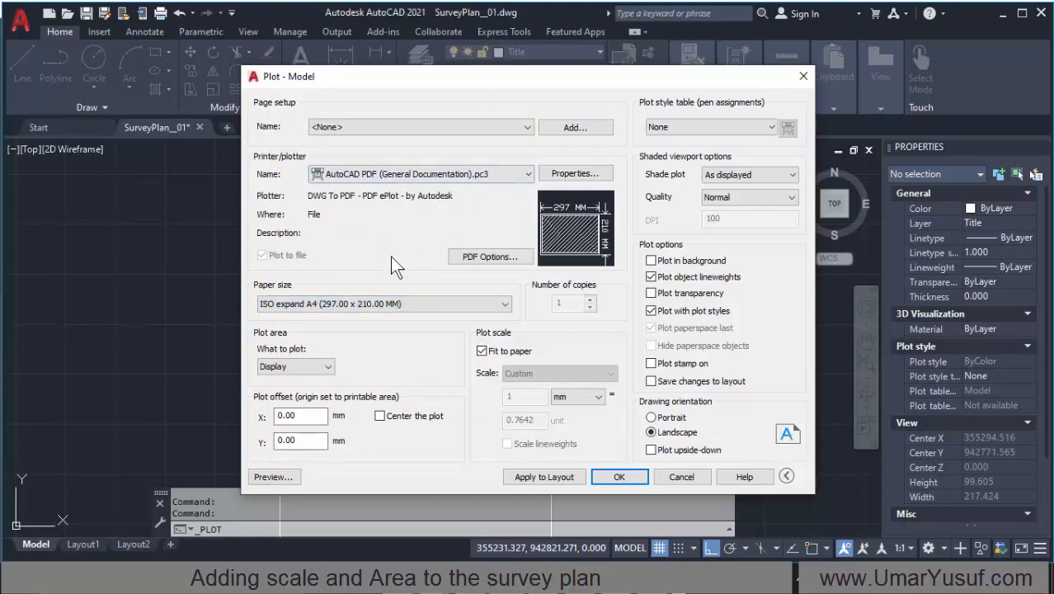
Step: Change the plot paper size to the upright ISO expand A4 (210.00 x 297.00 MM)
{"action": "left_click", "coordinate": [381, 304]}
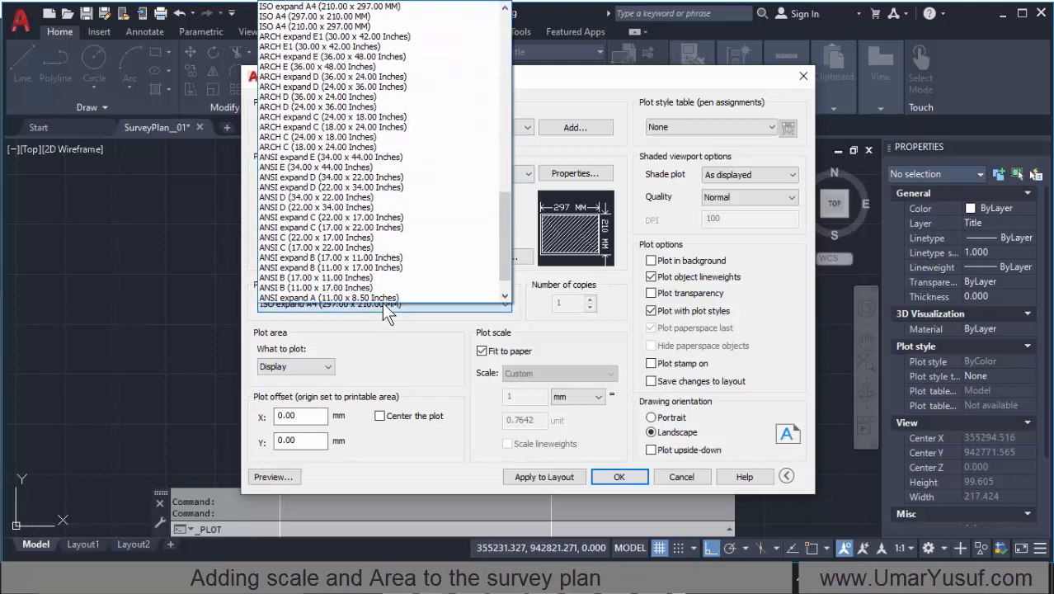
{"action": "left_click_drag", "start_coordinate": [504, 262], "coordinate": [502, 197]}
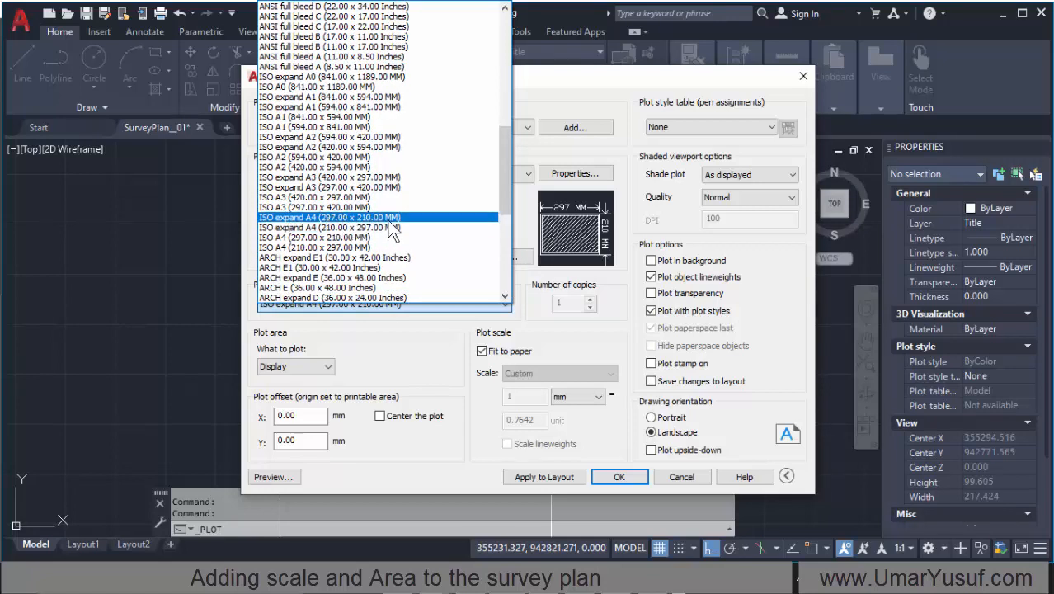
{"action": "left_click", "coordinate": [391, 228]}
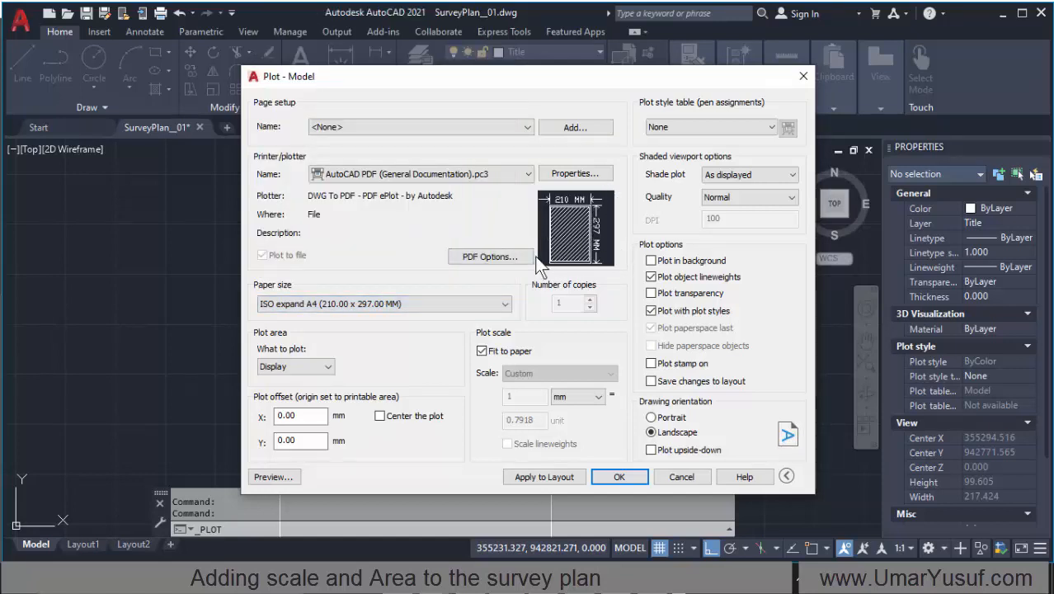
{"action": "mouse_move", "coordinate": [584, 229]}
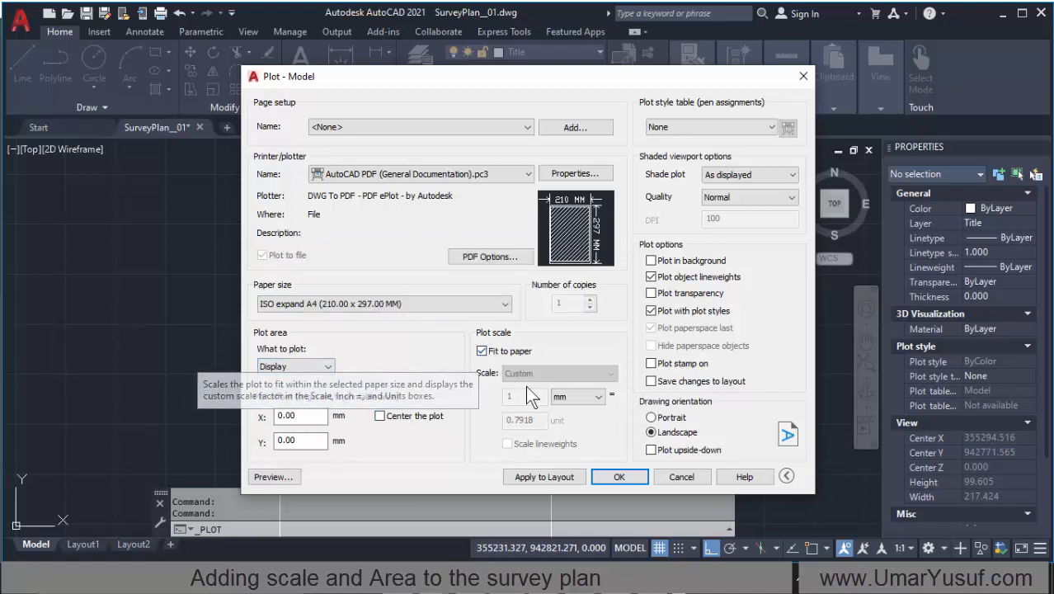
Step: Set the plot scale's paper unit to mm
{"action": "left_click", "coordinate": [569, 397]}
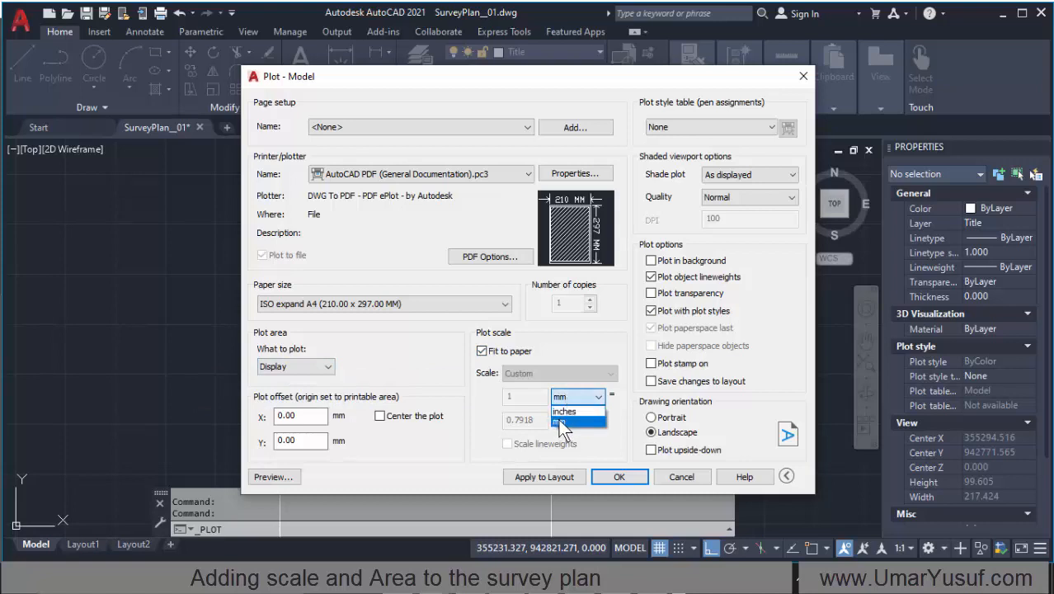
{"action": "left_click", "coordinate": [563, 420]}
{"action": "left_click", "coordinate": [567, 397]}
{"action": "left_click", "coordinate": [561, 420]}
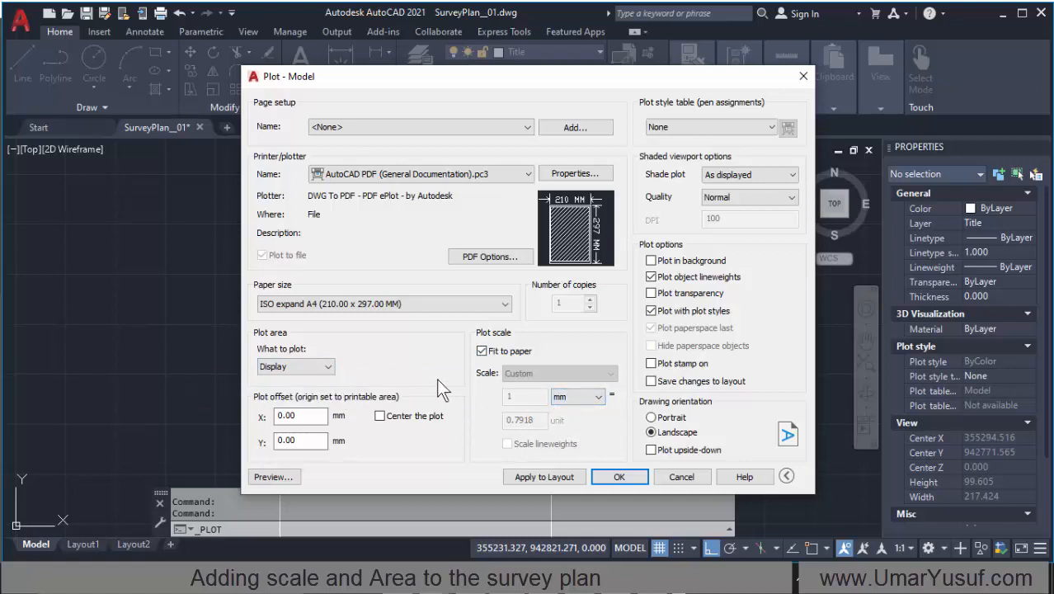
Step: Center the plot on the paper and set the plot area to a window around the survey plan's outer border
{"action": "left_click", "coordinate": [381, 417]}
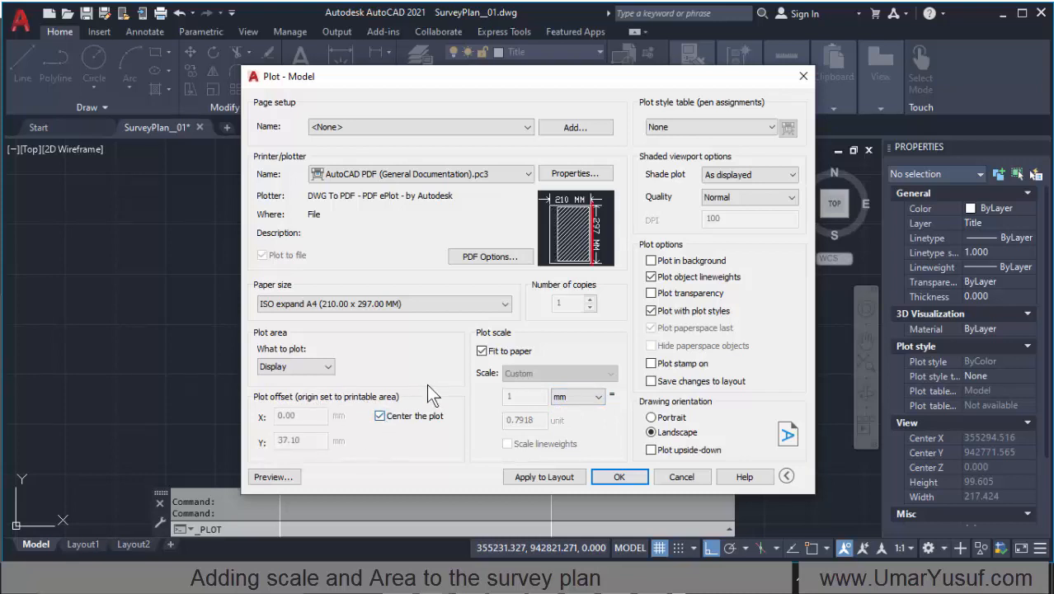
{"action": "left_click", "coordinate": [323, 372]}
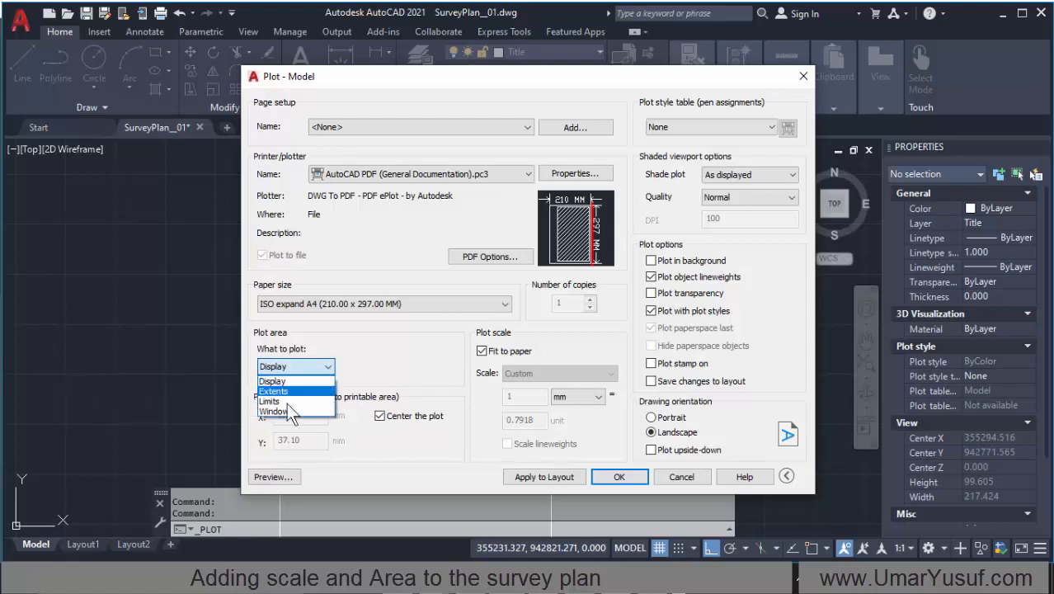
{"action": "left_click", "coordinate": [286, 409]}
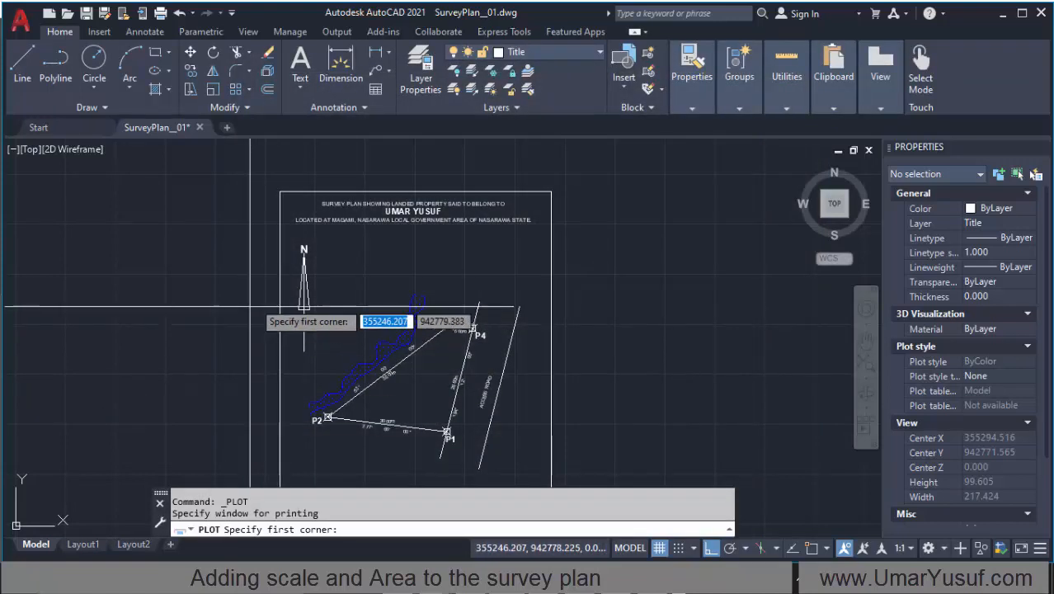
{"action": "left_click", "coordinate": [277, 186]}
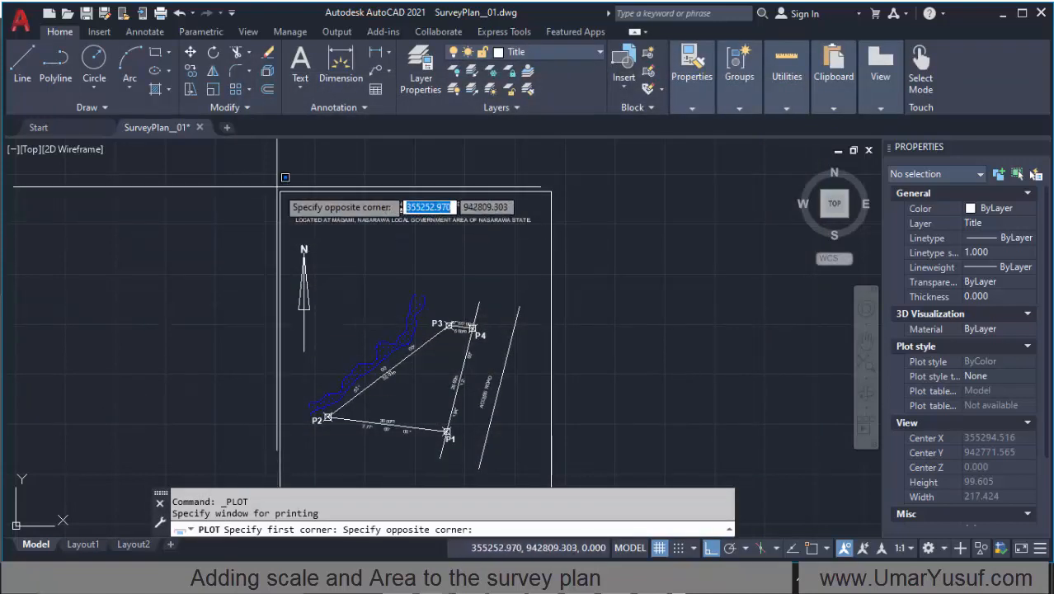
{"action": "scroll", "coordinate": [279, 176], "scroll_direction": "down", "scroll_amount": 4}
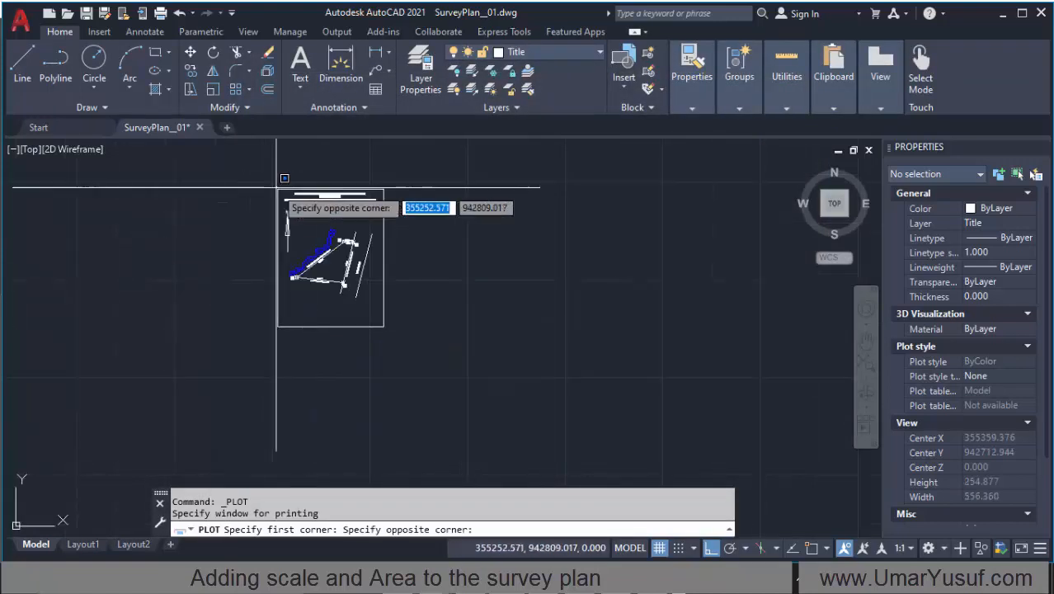
{"action": "scroll", "coordinate": [383, 310], "scroll_direction": "up", "scroll_amount": 4}
{"action": "left_click", "coordinate": [389, 322]}
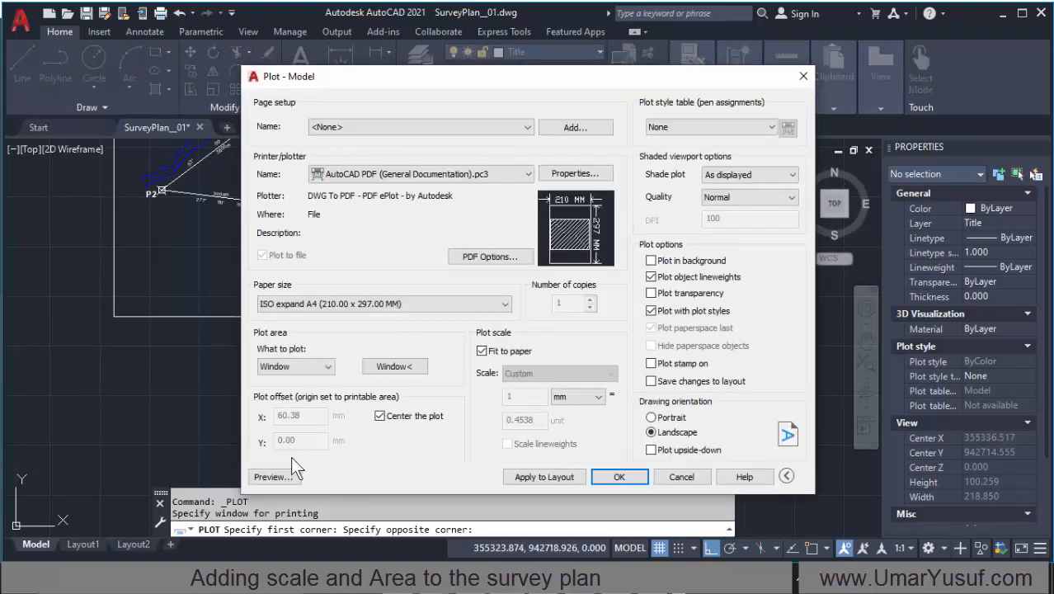
Step: Preview how the windowed survey plan sits on the A4 sheet and return to the plot settings
{"action": "left_click", "coordinate": [275, 476]}
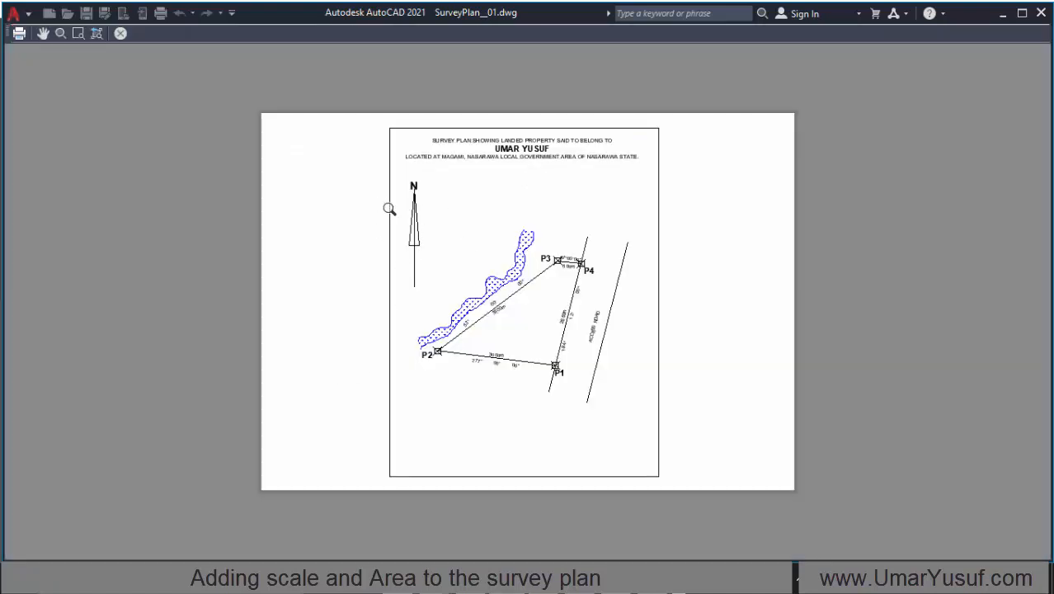
{"action": "right_click", "coordinate": [452, 143]}
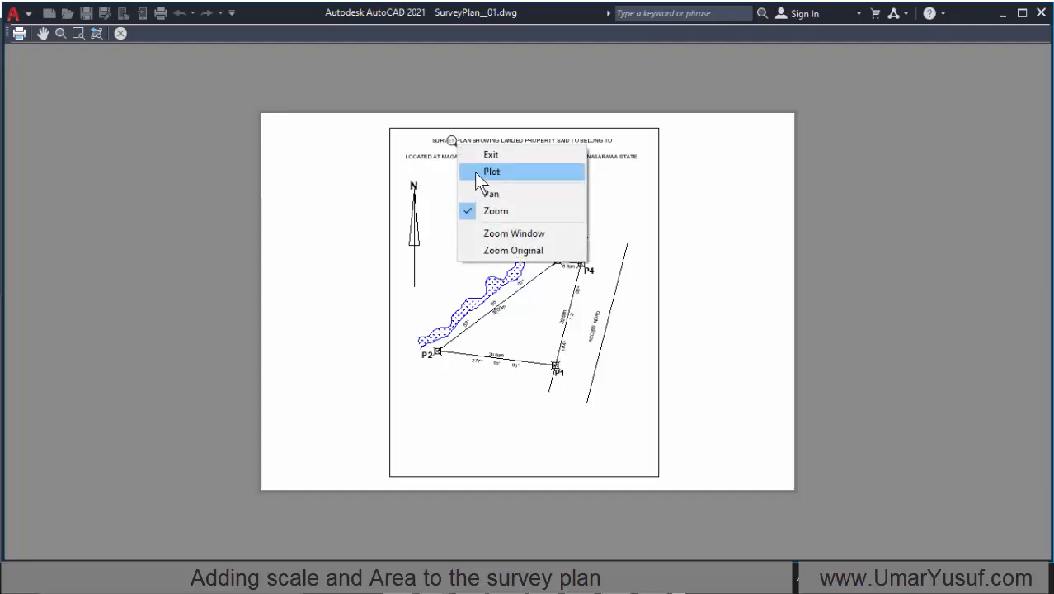
{"action": "left_click", "coordinate": [534, 153]}
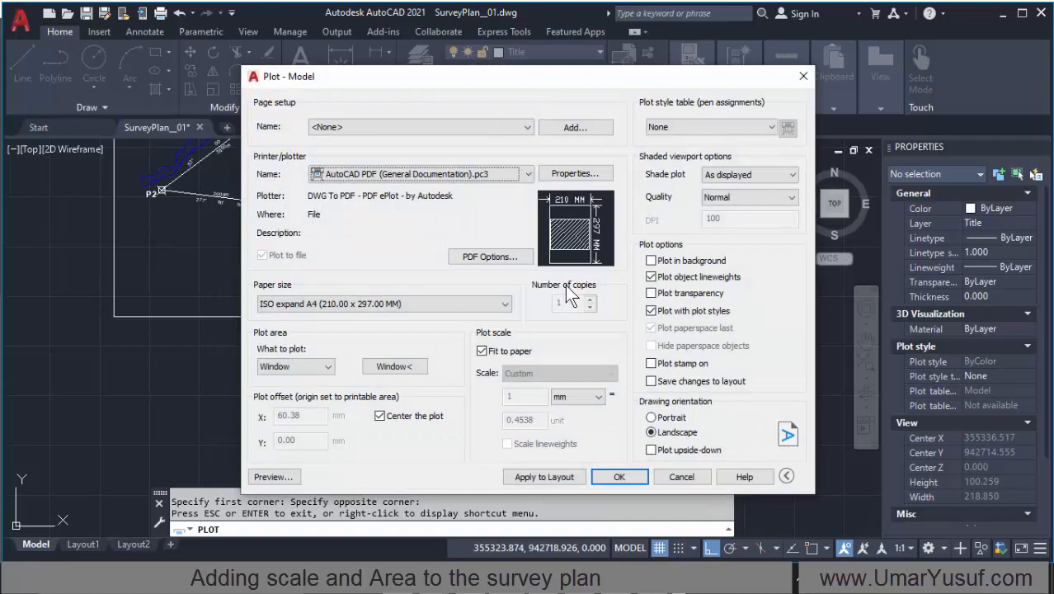
Step: Set the drawing orientation to Portrait and preview the plot
{"action": "left_click", "coordinate": [674, 419]}
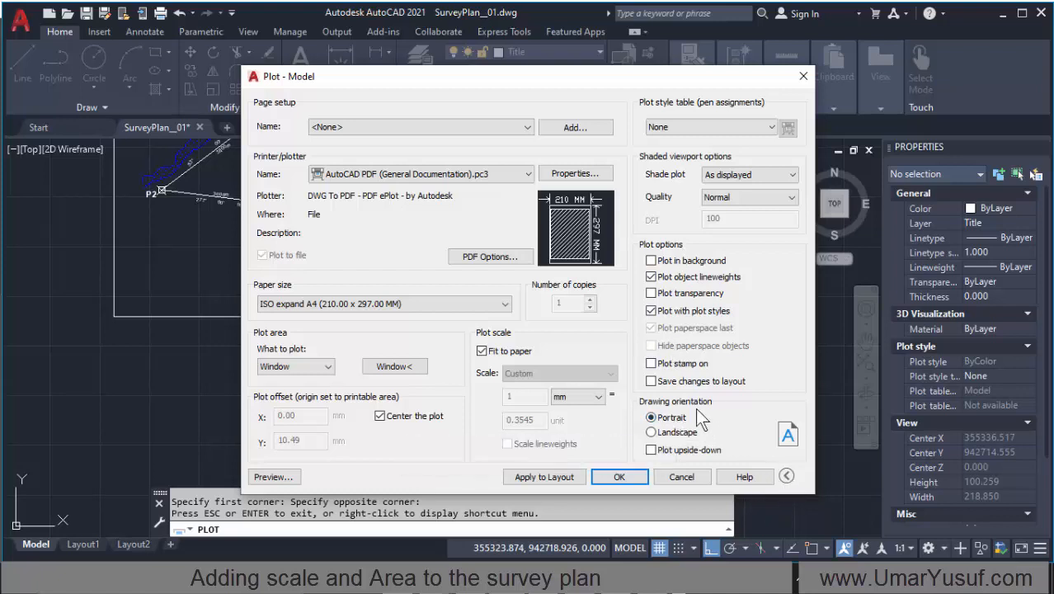
{"action": "left_click", "coordinate": [785, 476]}
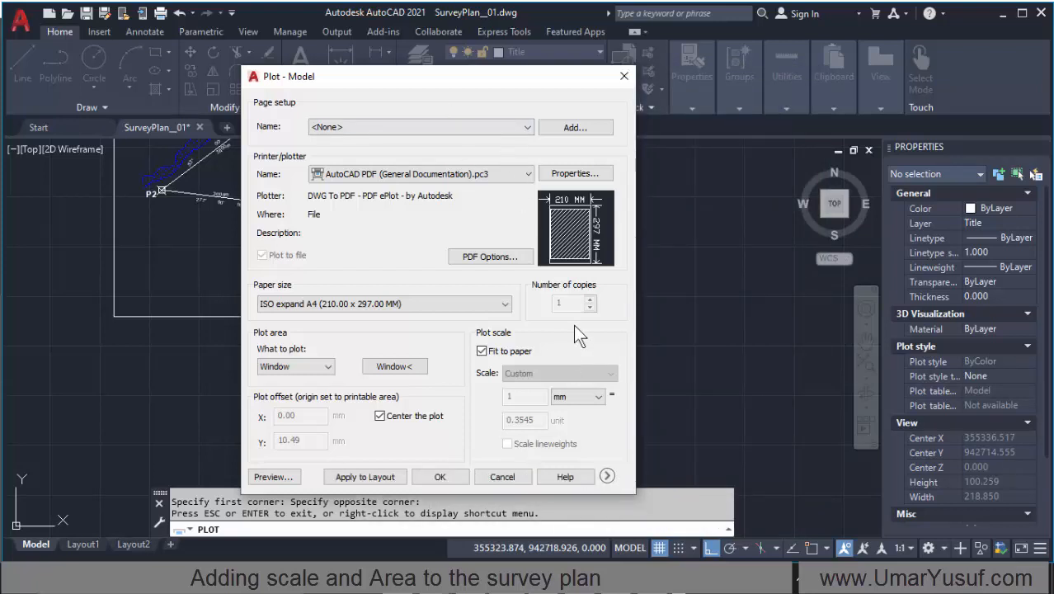
{"action": "left_click", "coordinate": [610, 476]}
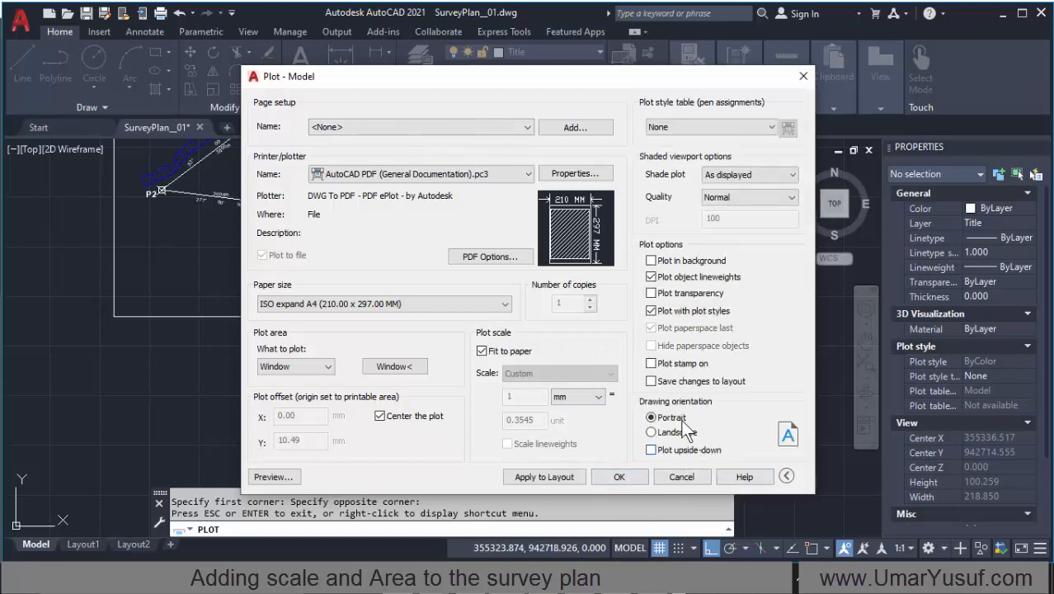
{"action": "left_click", "coordinate": [651, 418]}
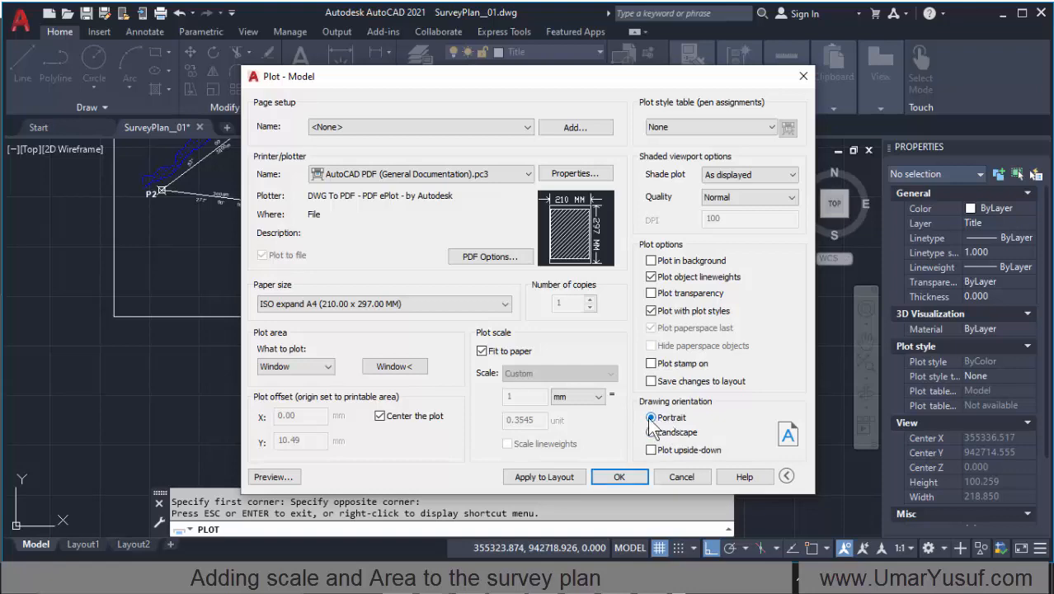
{"action": "left_click", "coordinate": [276, 478]}
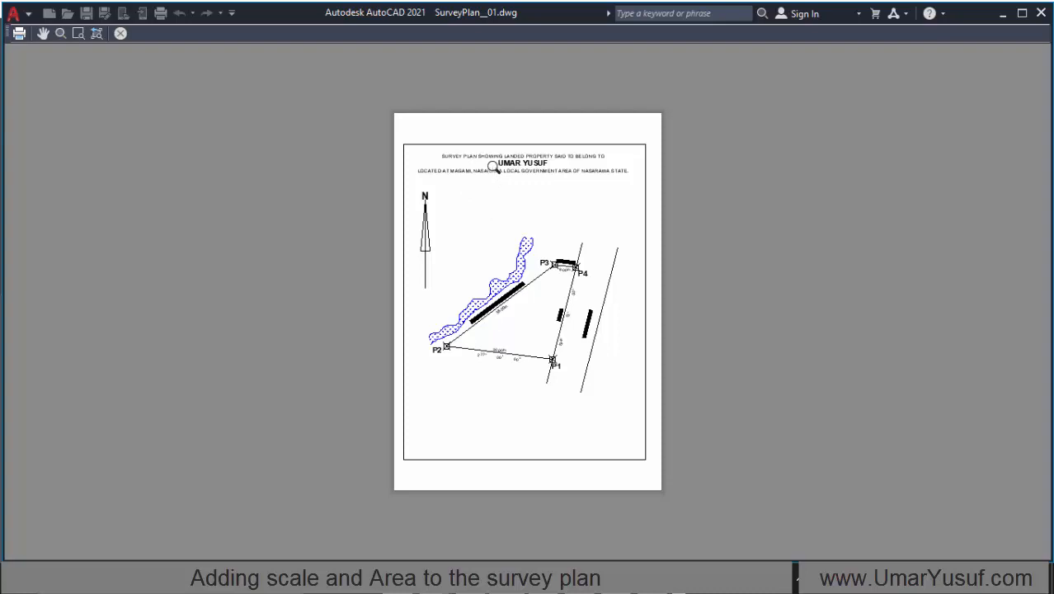
{"action": "right_click", "coordinate": [497, 167]}
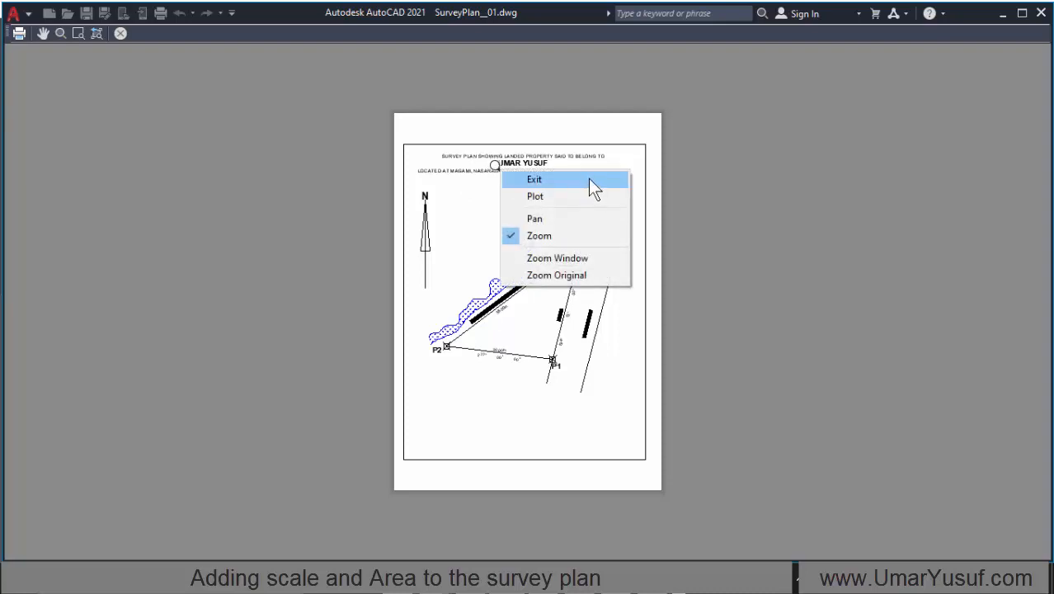
{"action": "left_click", "coordinate": [588, 179]}
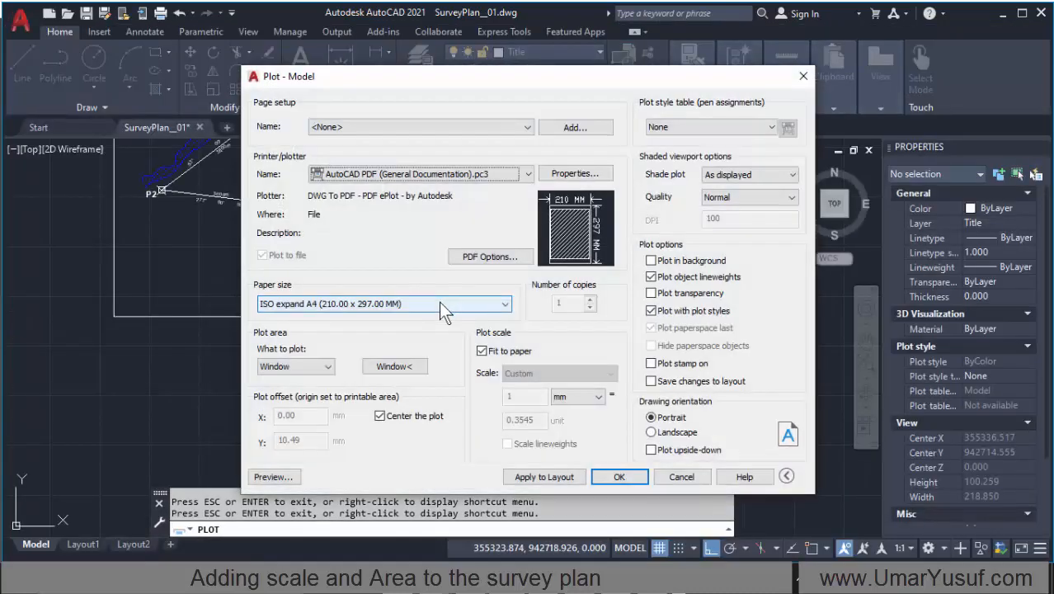
Step: Turn off Fit to paper and set a custom plot scale of 1 mm = 0.25 unit
{"action": "left_click", "coordinate": [481, 352]}
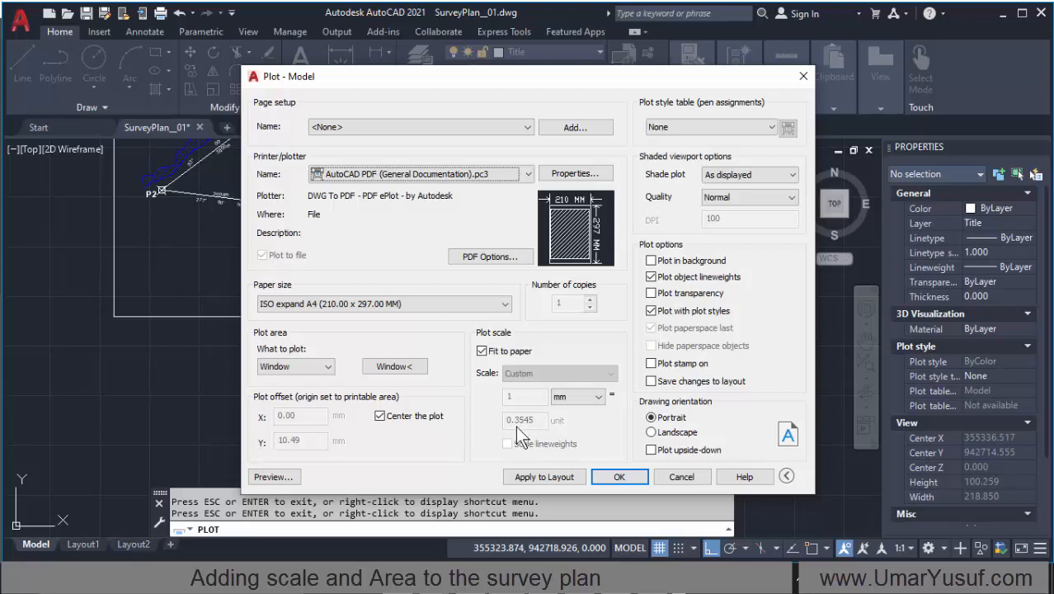
{"action": "left_click", "coordinate": [481, 352]}
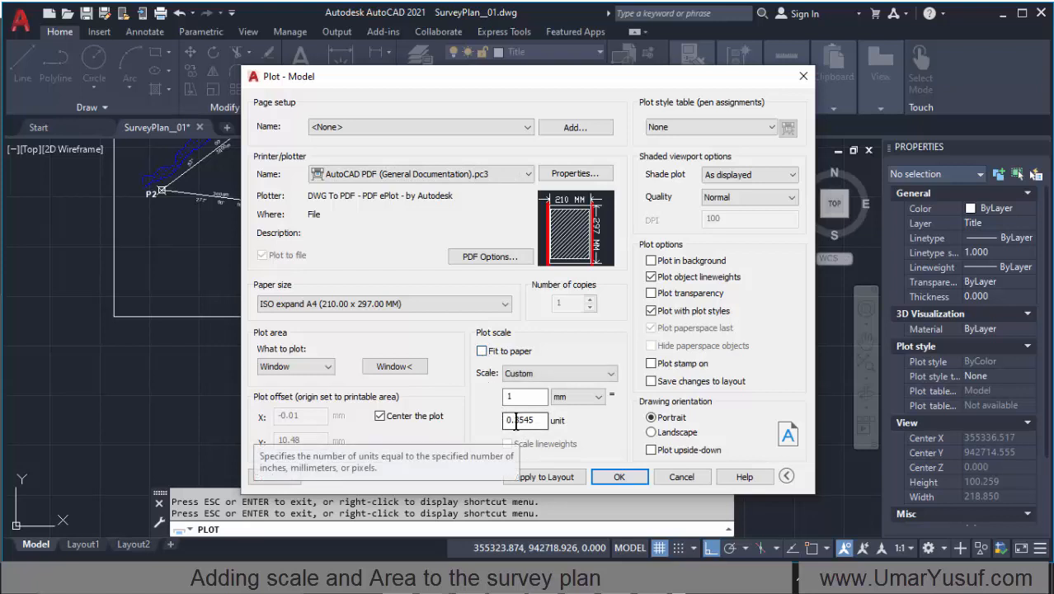
{"action": "left_click_drag", "start_coordinate": [515, 420], "coordinate": [532, 421]}
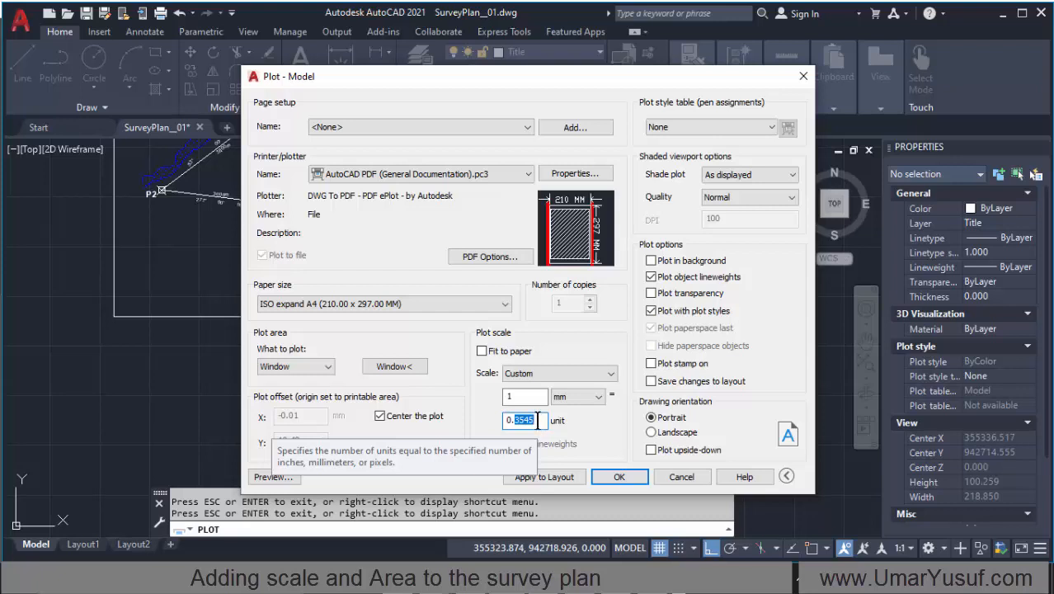
{"action": "type", "text": "250"}
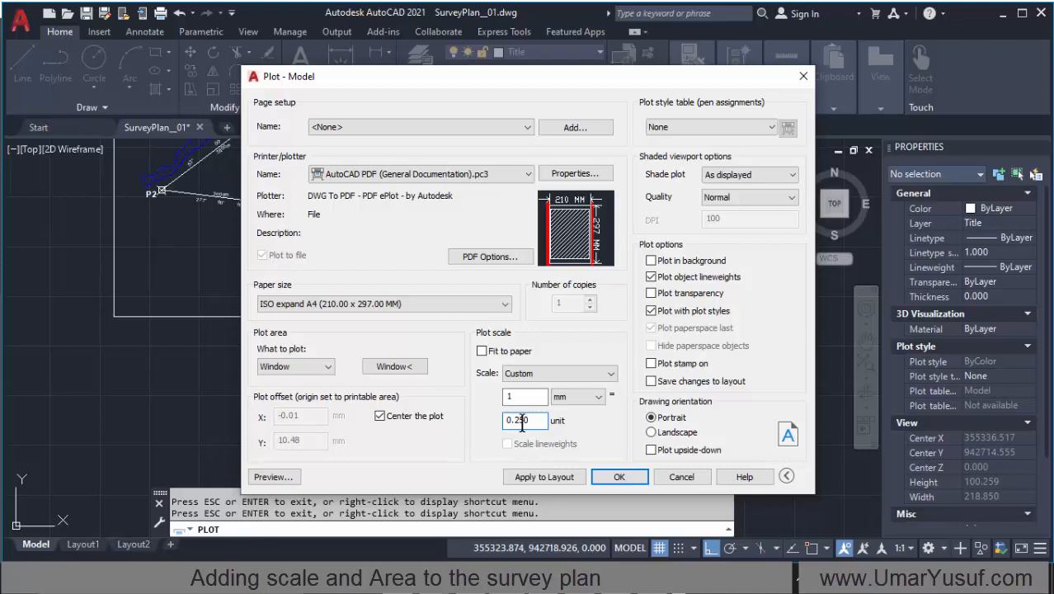
{"action": "left_click", "coordinate": [525, 396]}
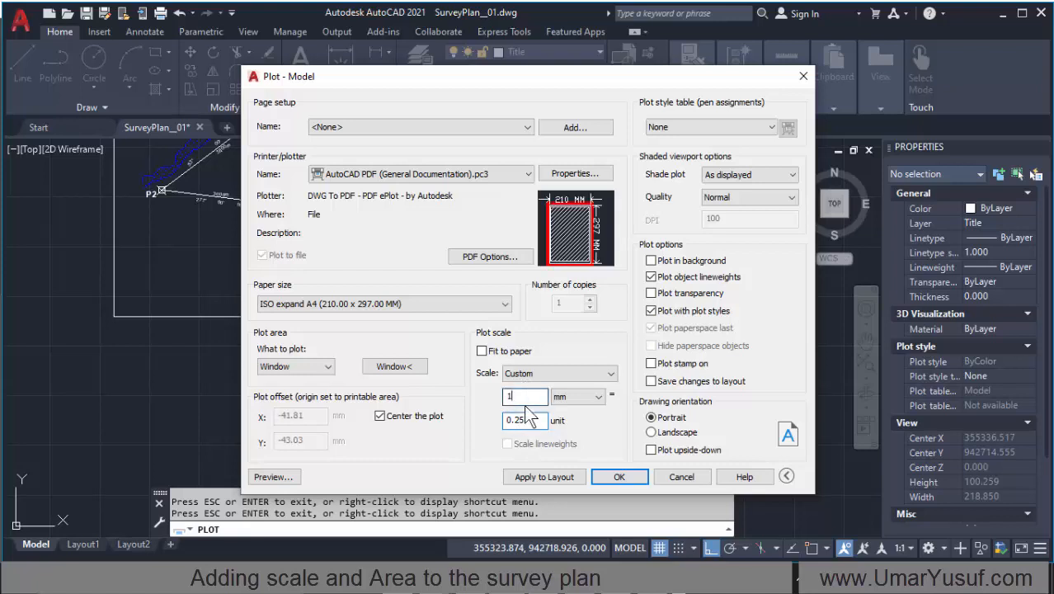
Step: Preview the plot at the custom scale, continuing despite the annotation scale difference, and return to the plot settings
{"action": "left_click", "coordinate": [276, 478]}
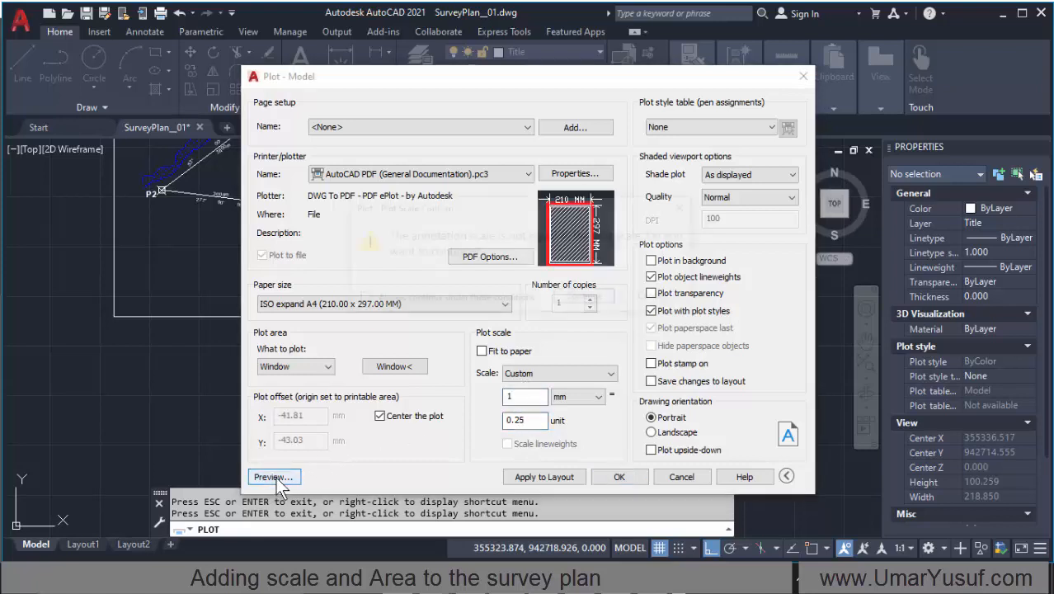
{"action": "left_click", "coordinate": [588, 298]}
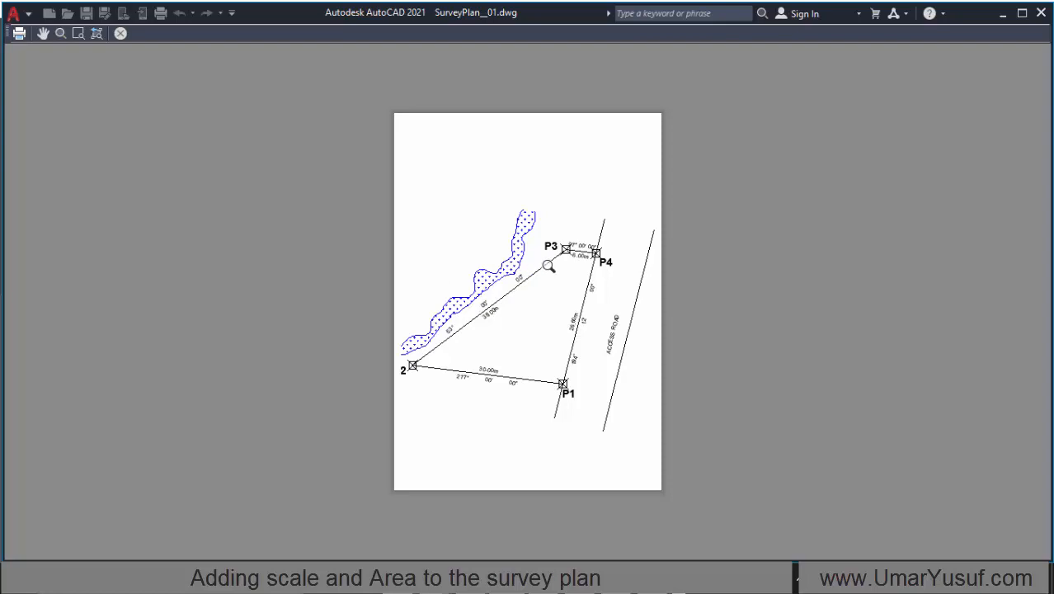
{"action": "right_click", "coordinate": [549, 222]}
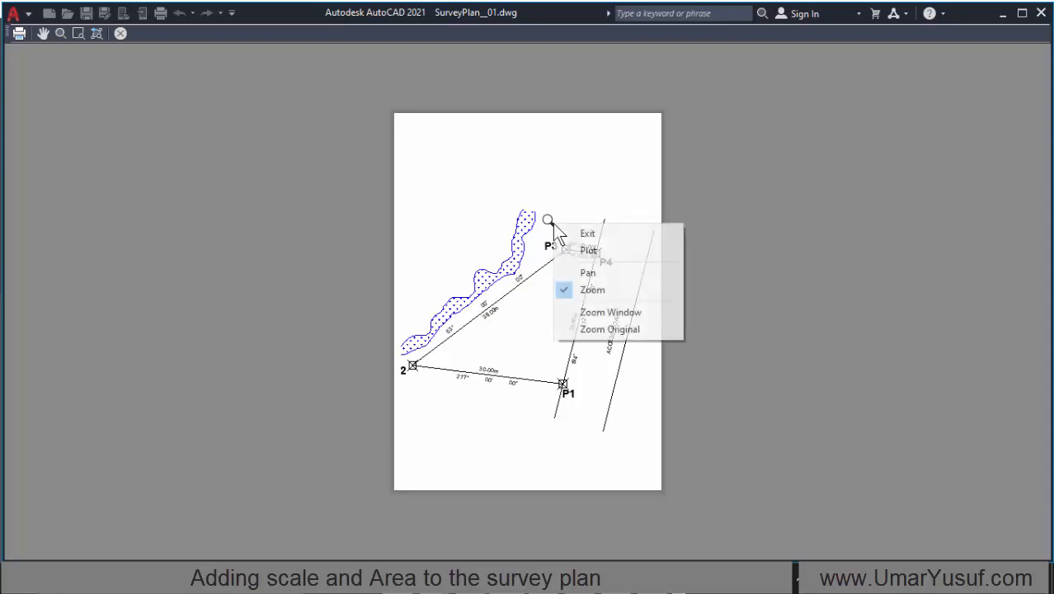
{"action": "left_click", "coordinate": [597, 235]}
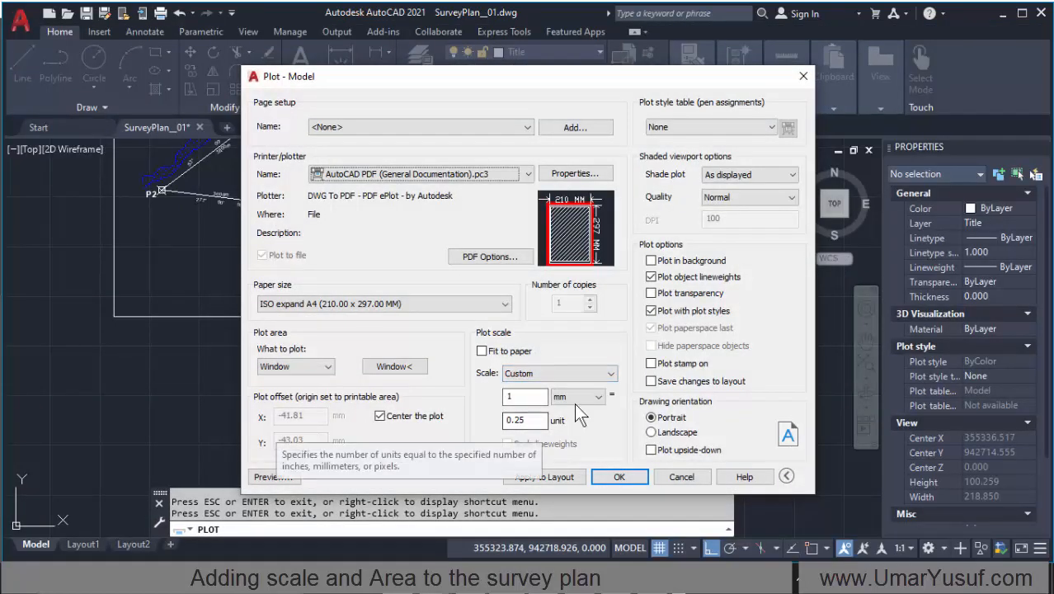
Step: Try a plot scale of 1 mm = 0.5 unit and check the preview
{"action": "left_click", "coordinate": [532, 419]}
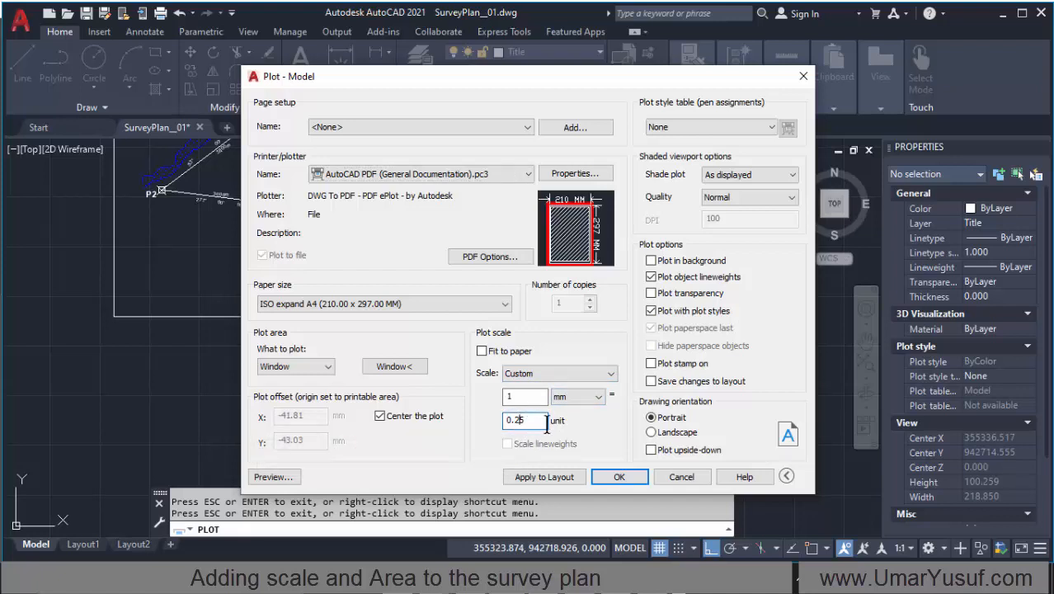
{"action": "key", "text": "BackSpace"}
{"action": "left_click", "coordinate": [274, 473]}
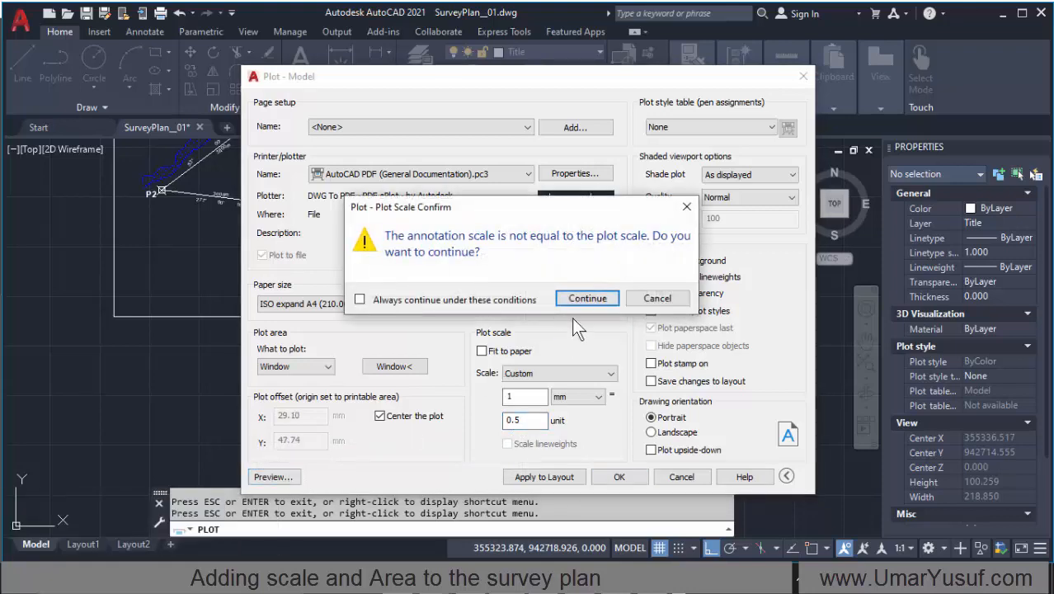
{"action": "left_click", "coordinate": [584, 299]}
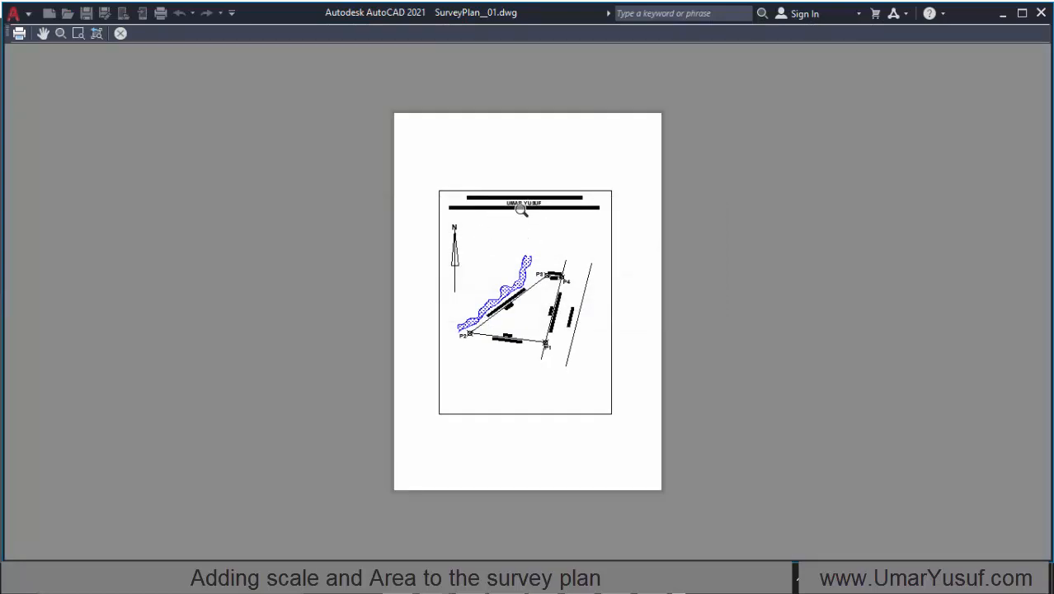
{"action": "scroll", "coordinate": [521, 216], "scroll_direction": "up", "scroll_amount": 5}
{"action": "scroll", "coordinate": [521, 217], "scroll_direction": "down", "scroll_amount": 5}
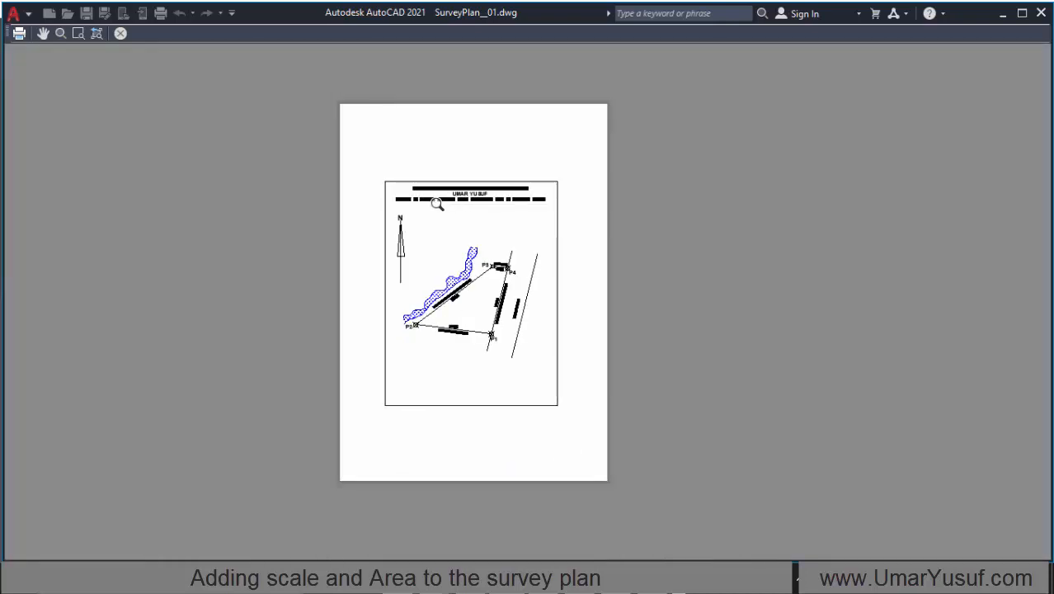
{"action": "key", "text": "Escape"}
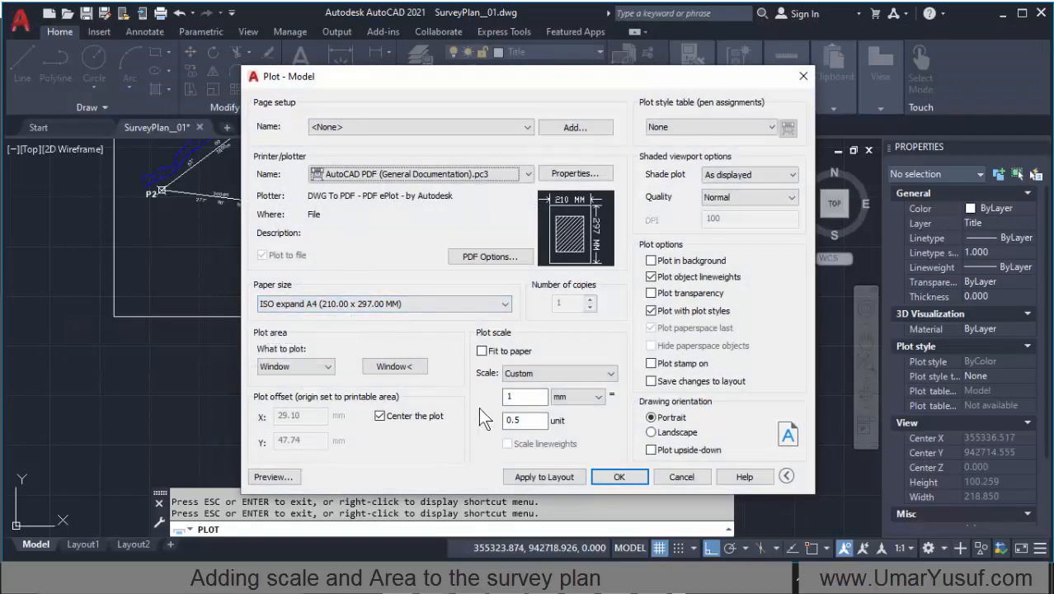
Step: Set the plot scale back to 1 mm = 0.25 unit and preview the plot
{"action": "left_click", "coordinate": [513, 420]}
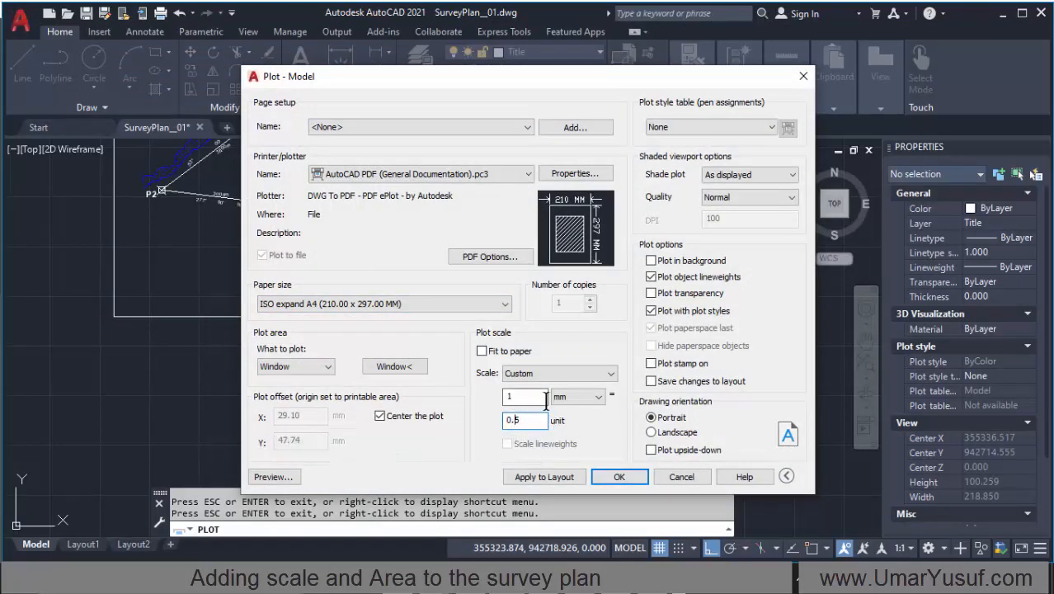
{"action": "key", "text": "Left"}
{"action": "type", "text": "2"}
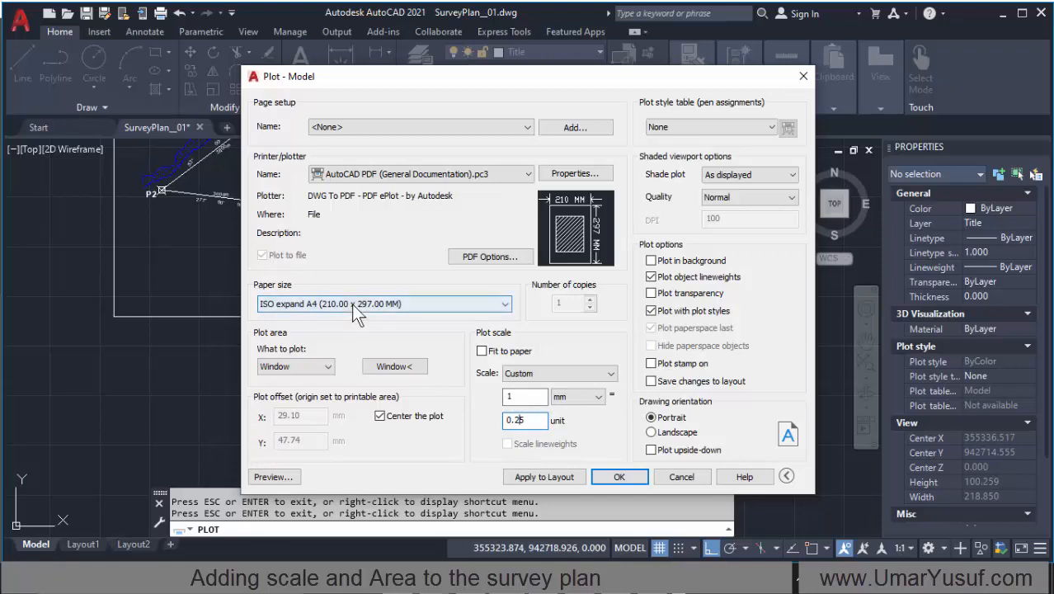
{"action": "left_click", "coordinate": [273, 479]}
{"action": "left_click", "coordinate": [584, 298]}
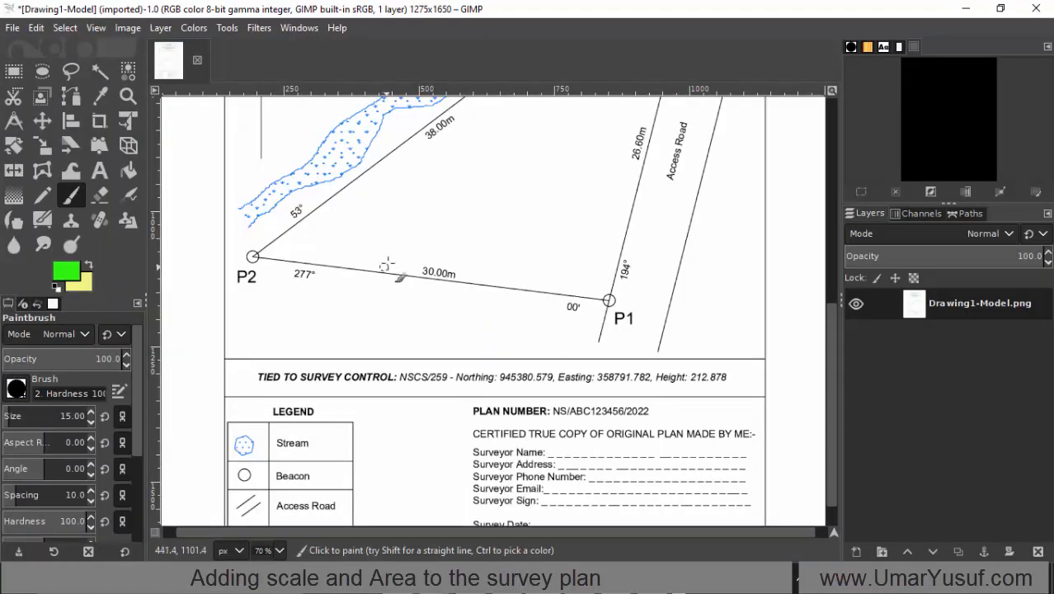
Step: Examine the sample survey plan in GIMP, from the boundary lines and bearings to the legend and plan number block
{"action": "scroll", "coordinate": [386, 262], "scroll_direction": "up", "scroll_amount": 8}
{"action": "scroll", "coordinate": [345, 252], "scroll_direction": "down", "scroll_amount": 9}
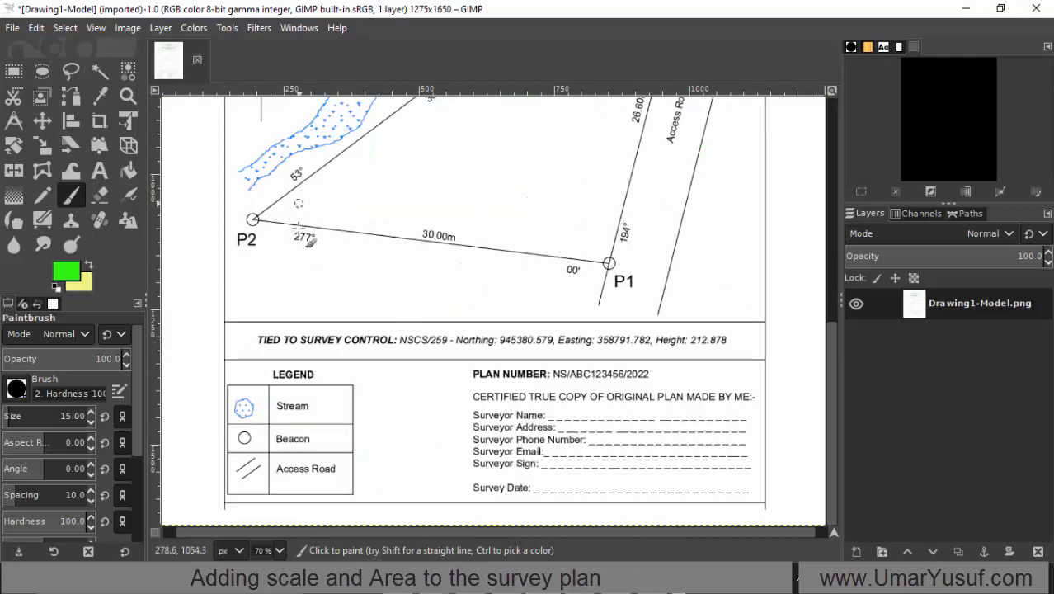
{"action": "scroll", "coordinate": [476, 140], "scroll_direction": "up", "scroll_amount": 8}
{"action": "scroll", "coordinate": [462, 219], "scroll_direction": "down", "scroll_amount": 8}
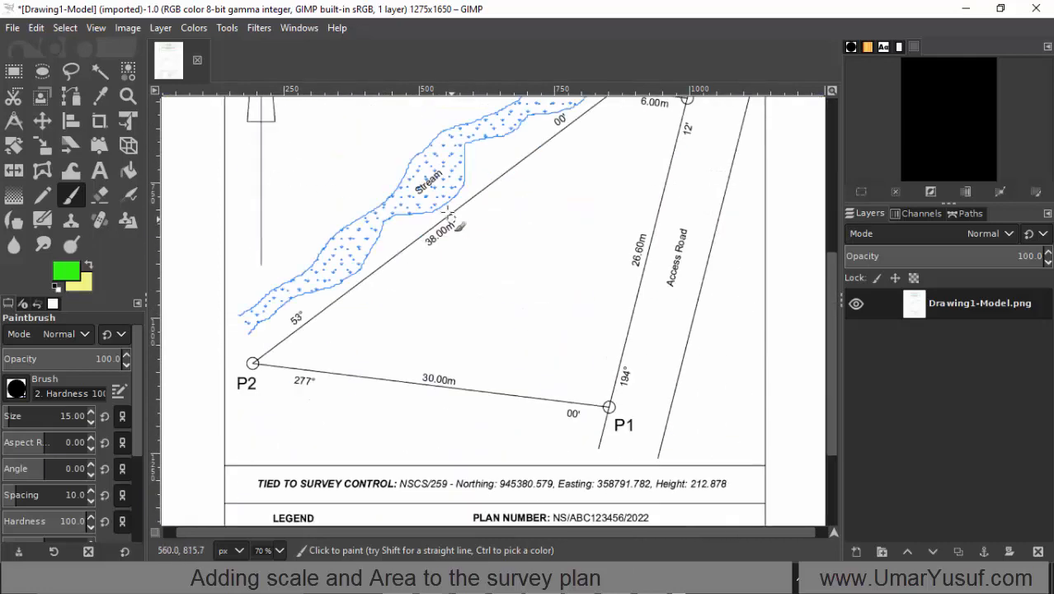
{"action": "scroll", "coordinate": [462, 223], "scroll_direction": "up", "scroll_amount": 8}
{"action": "scroll", "coordinate": [512, 226], "scroll_direction": "down", "scroll_amount": 8}
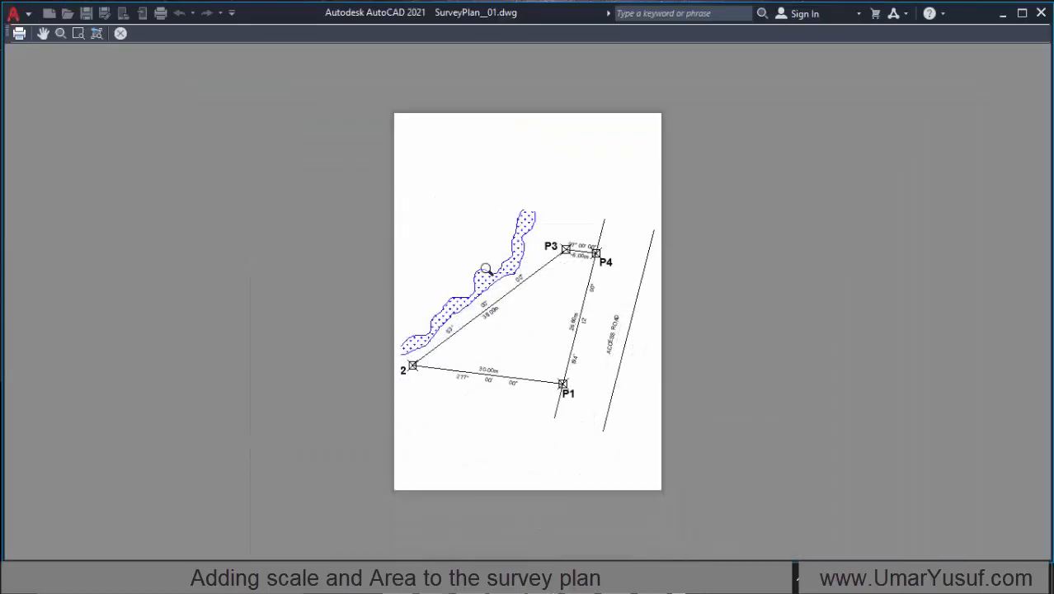
Step: Return to AutoCAD, exit the plot preview and set the paper size to ISO full bleed A3 (297.00 x 420.00 MM)
{"action": "right_click", "coordinate": [494, 169]}
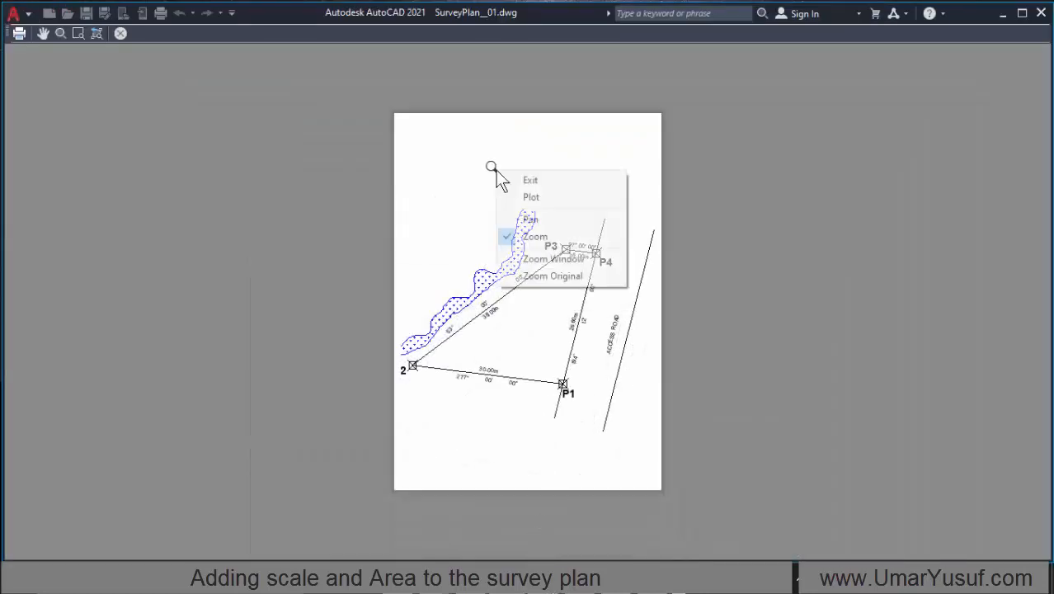
{"action": "left_click", "coordinate": [559, 178]}
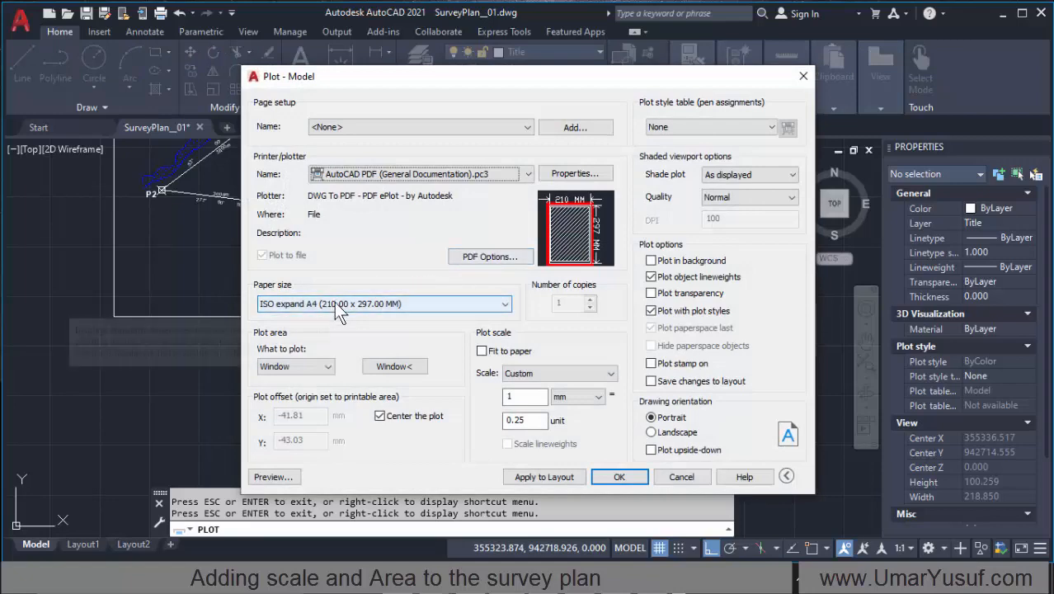
{"action": "left_click", "coordinate": [339, 303]}
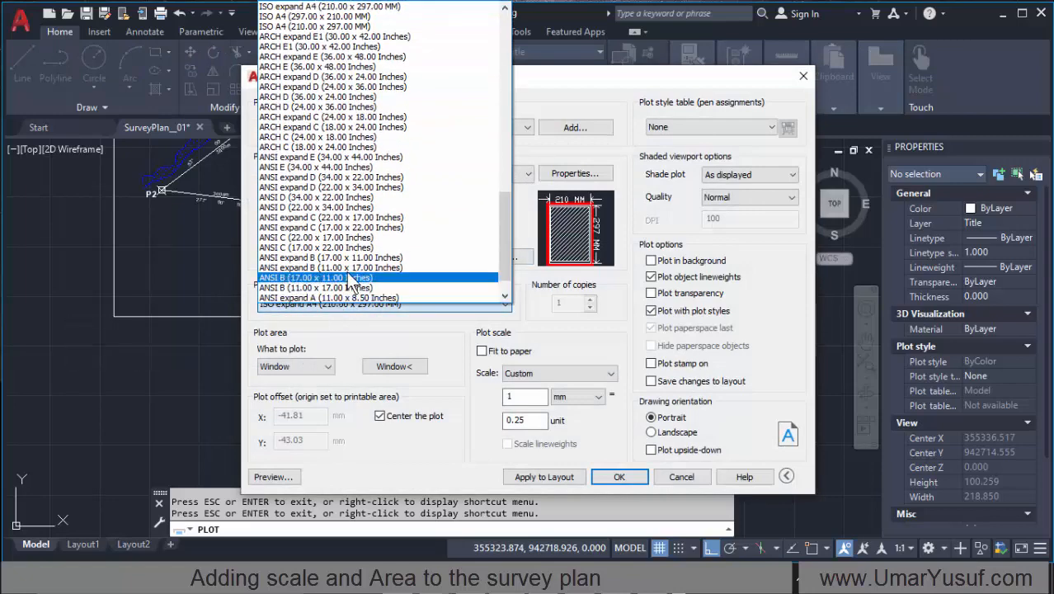
{"action": "scroll", "coordinate": [350, 165], "scroll_direction": "up", "scroll_amount": 10}
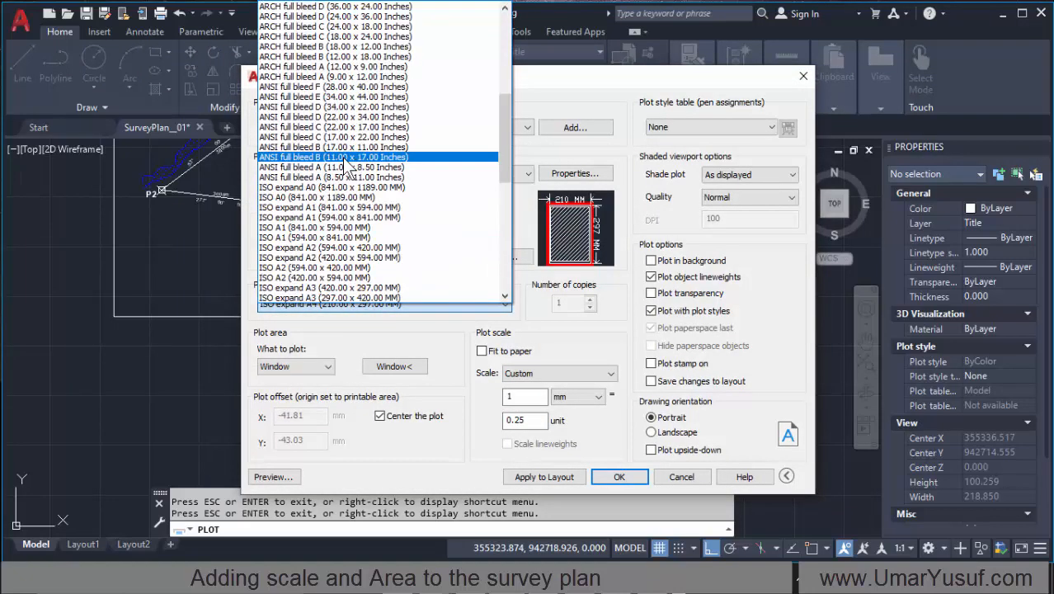
{"action": "scroll", "coordinate": [350, 165], "scroll_direction": "up", "scroll_amount": 4}
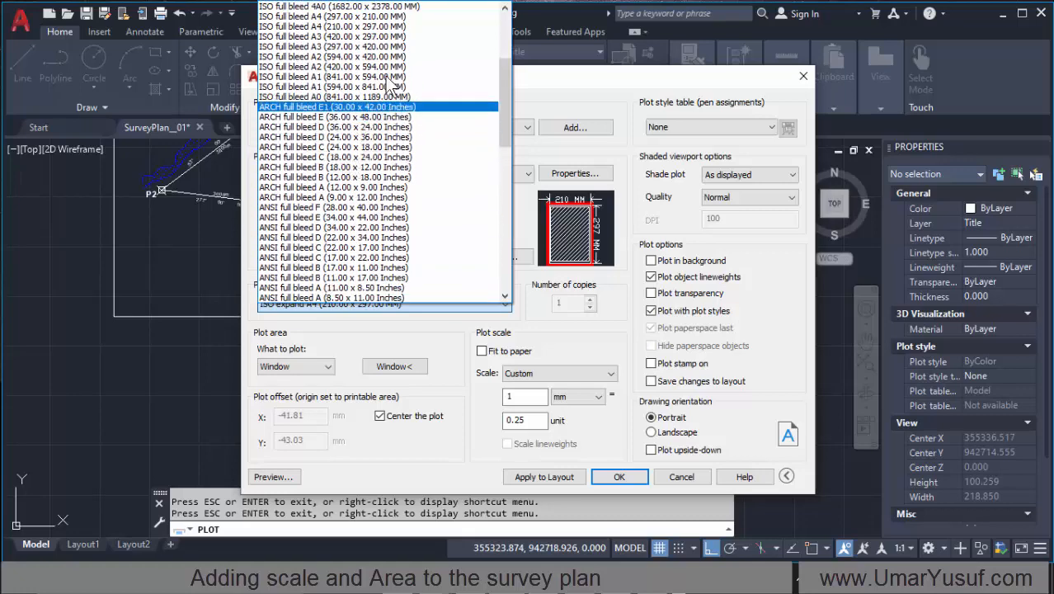
{"action": "scroll", "coordinate": [388, 82], "scroll_direction": "up", "scroll_amount": 2}
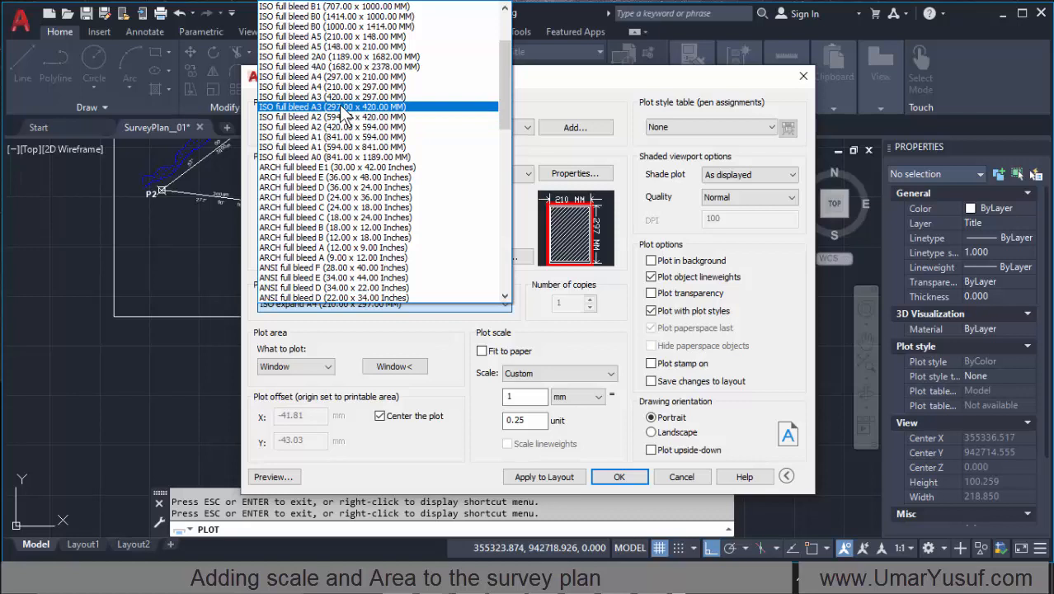
{"action": "left_click", "coordinate": [347, 107]}
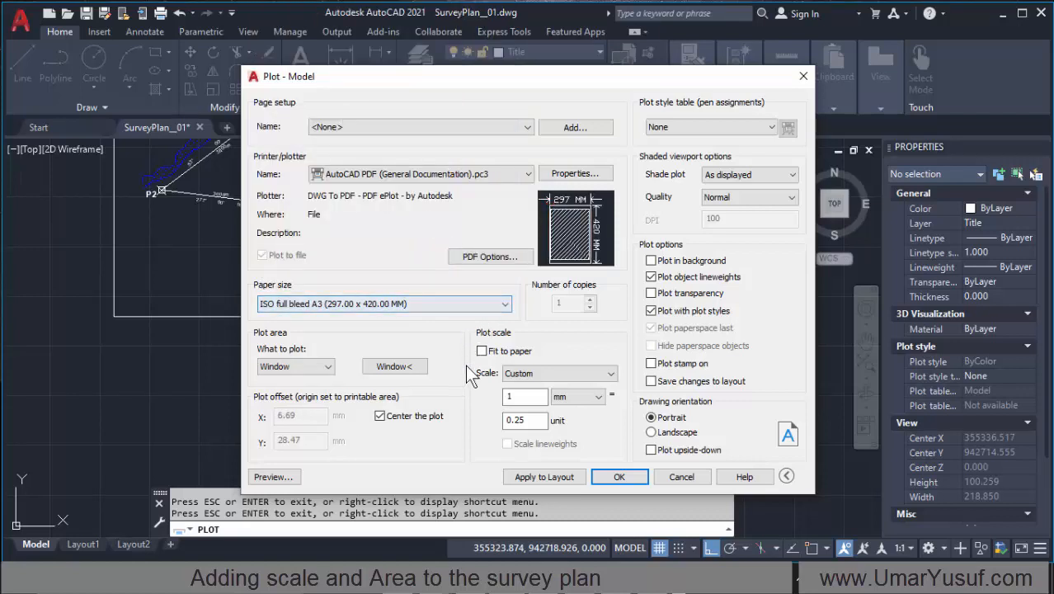
Step: Preview the plot on the A3 sheet, continuing despite the annotation scale difference, and go back to the plot settings
{"action": "left_click", "coordinate": [275, 479]}
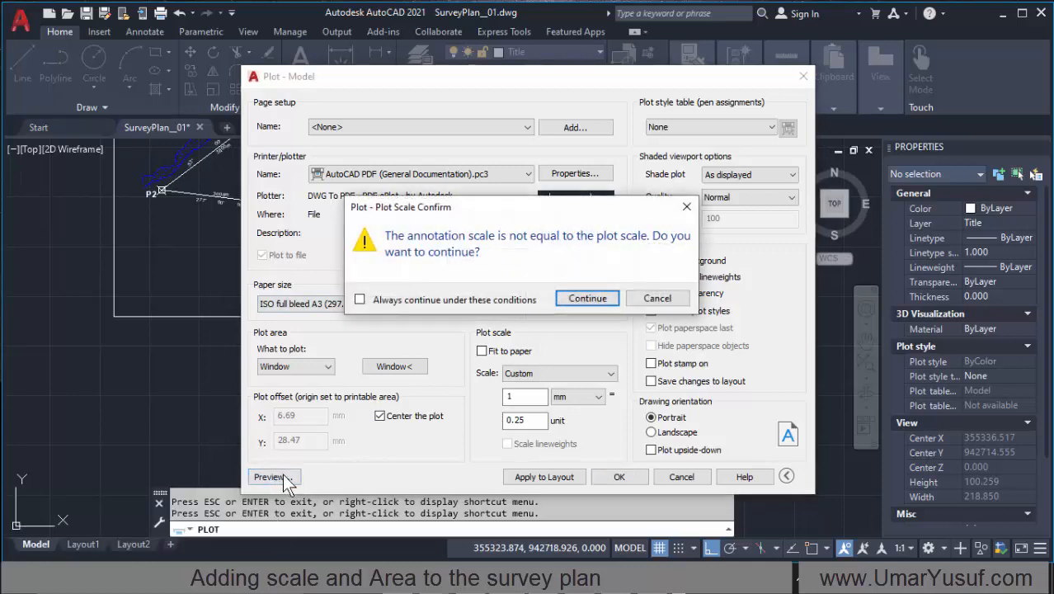
{"action": "left_click", "coordinate": [584, 300]}
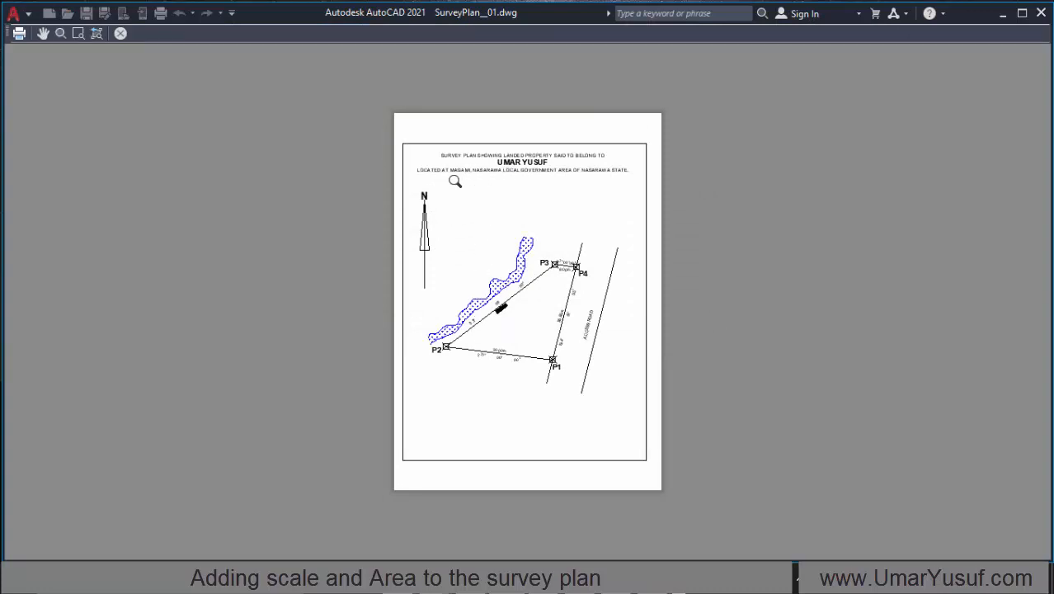
{"action": "right_click", "coordinate": [525, 180]}
{"action": "left_click", "coordinate": [572, 191]}
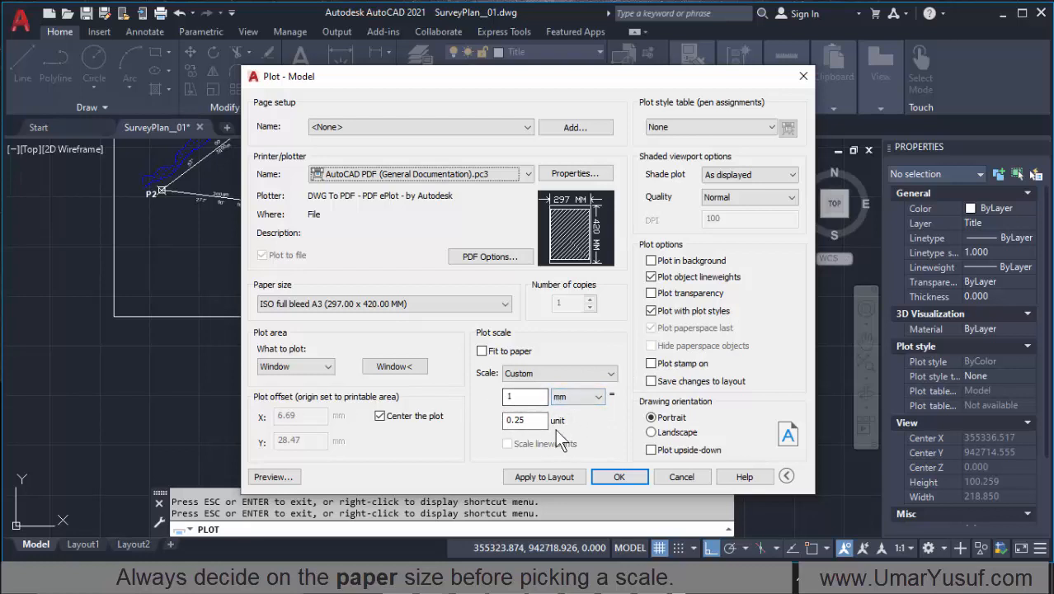
Step: Review the custom plot scale values, switching the scale's paper unit to inches and back to mm
{"action": "left_click", "coordinate": [516, 398]}
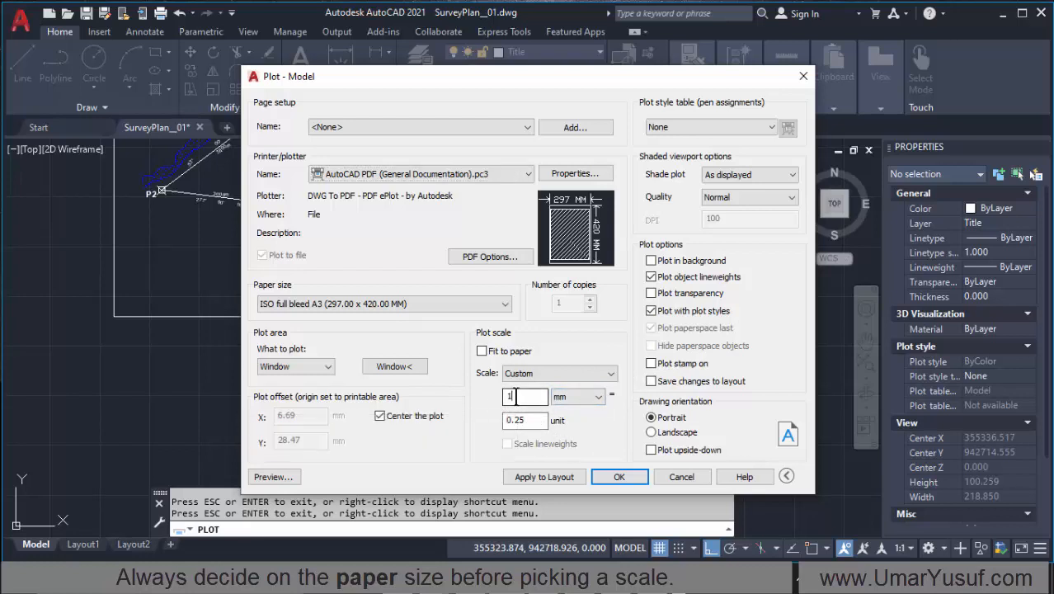
{"action": "left_click", "coordinate": [526, 422]}
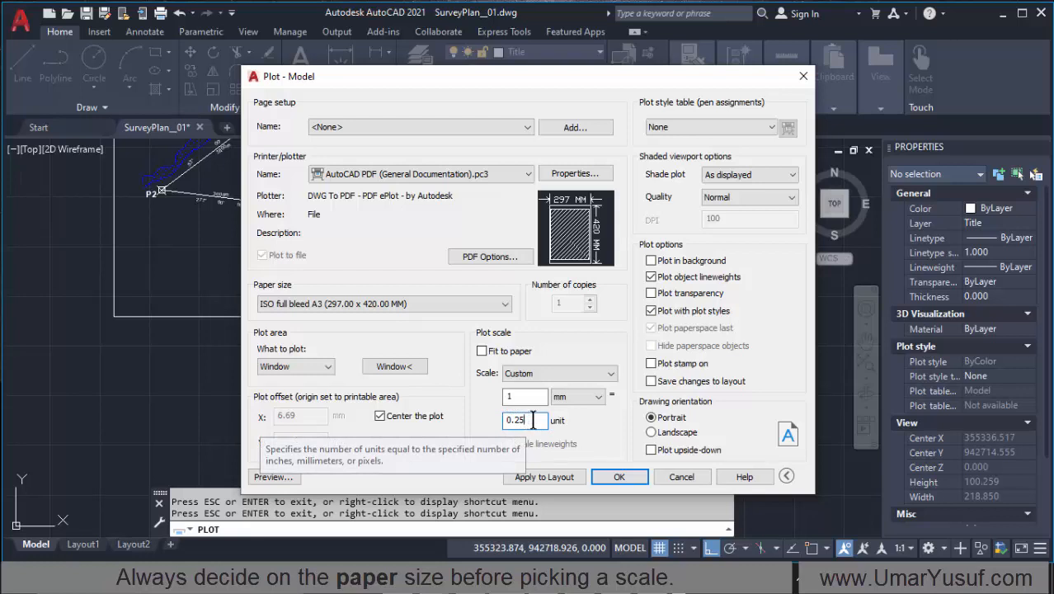
{"action": "left_click", "coordinate": [580, 402]}
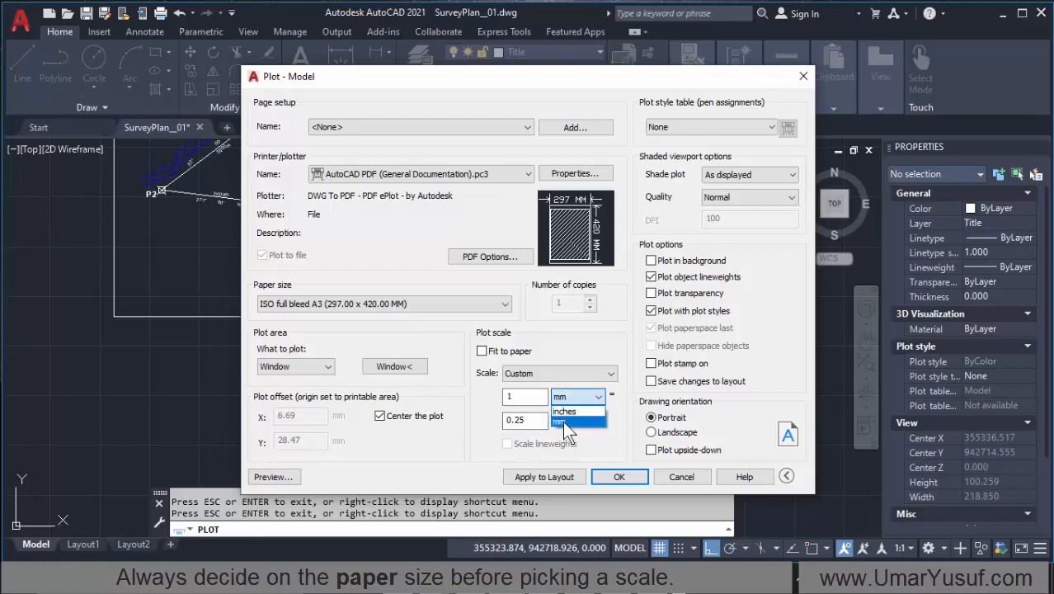
{"action": "left_click", "coordinate": [566, 422]}
{"action": "left_click", "coordinate": [575, 398]}
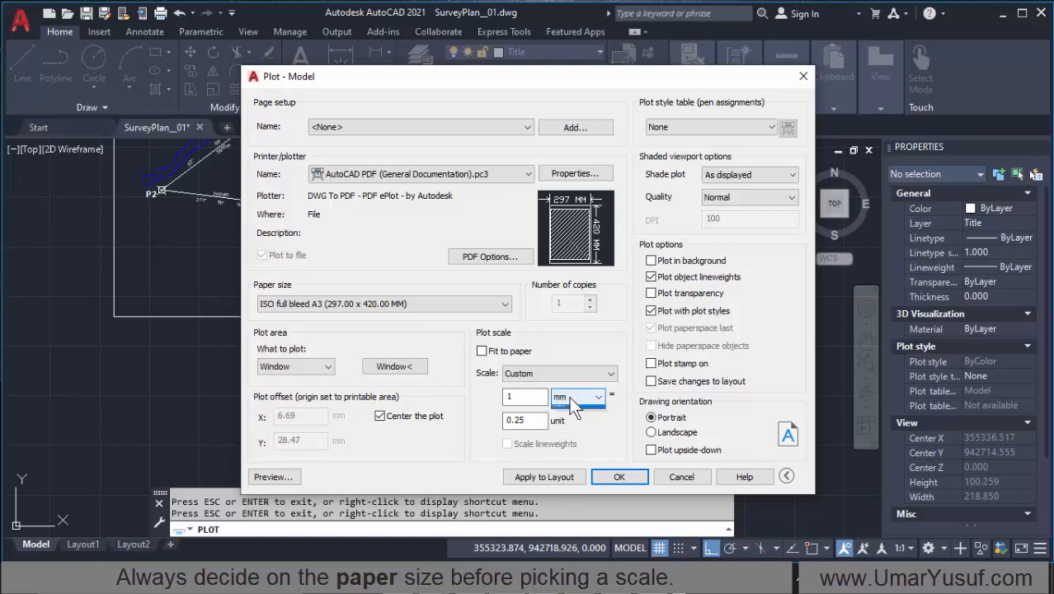
{"action": "left_click", "coordinate": [564, 411]}
{"action": "left_click", "coordinate": [575, 396]}
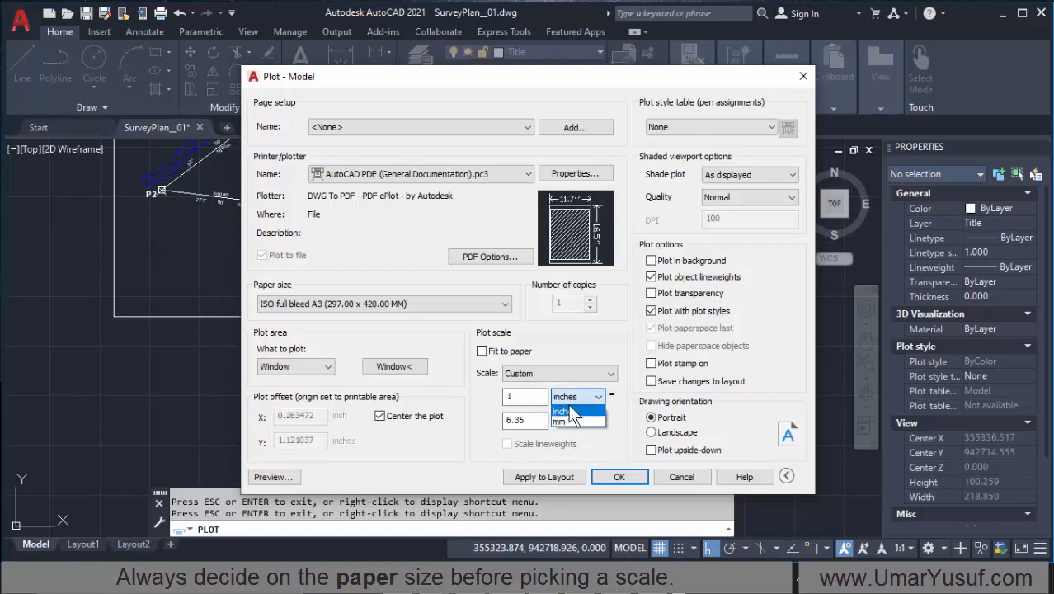
{"action": "left_click", "coordinate": [564, 422]}
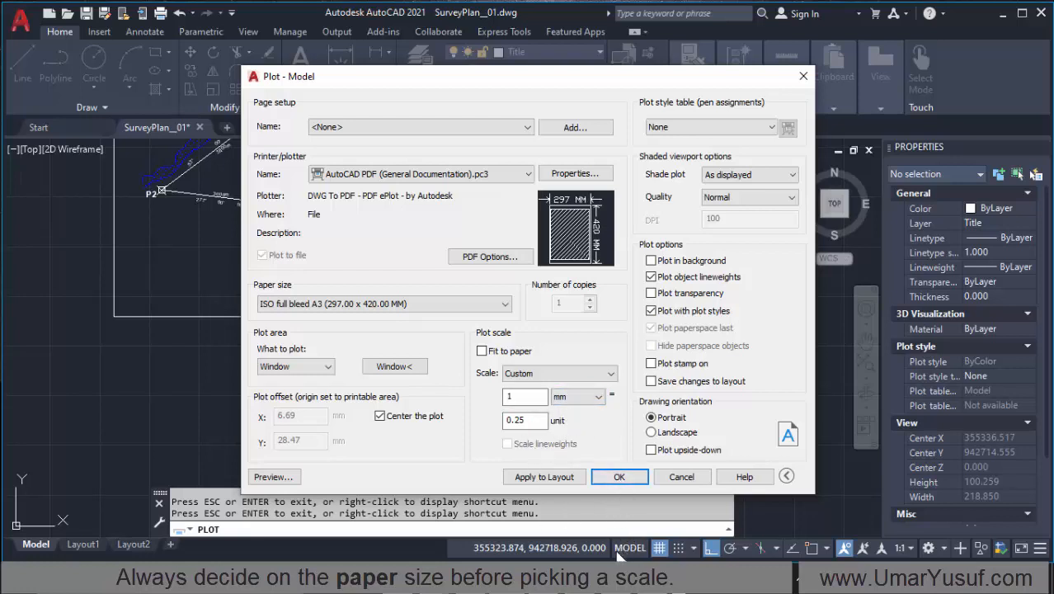
Step: Review the Metric System and English System unit conversions in Notepad, then return to AutoCAD's plot settings
{"action": "left_click", "coordinate": [615, 577]}
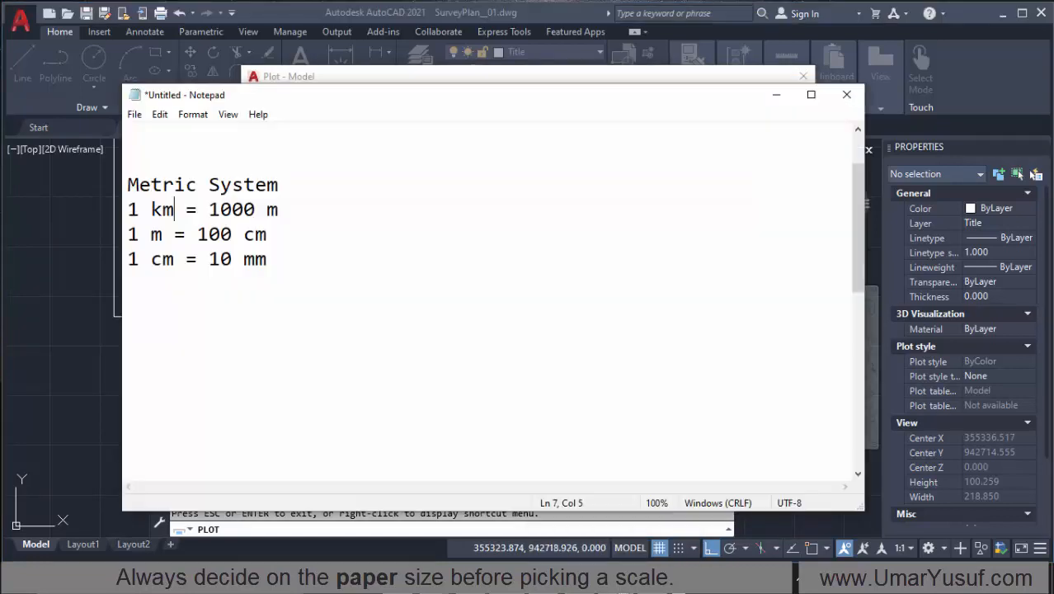
{"action": "left_click_drag", "start_coordinate": [289, 184], "coordinate": [124, 186]}
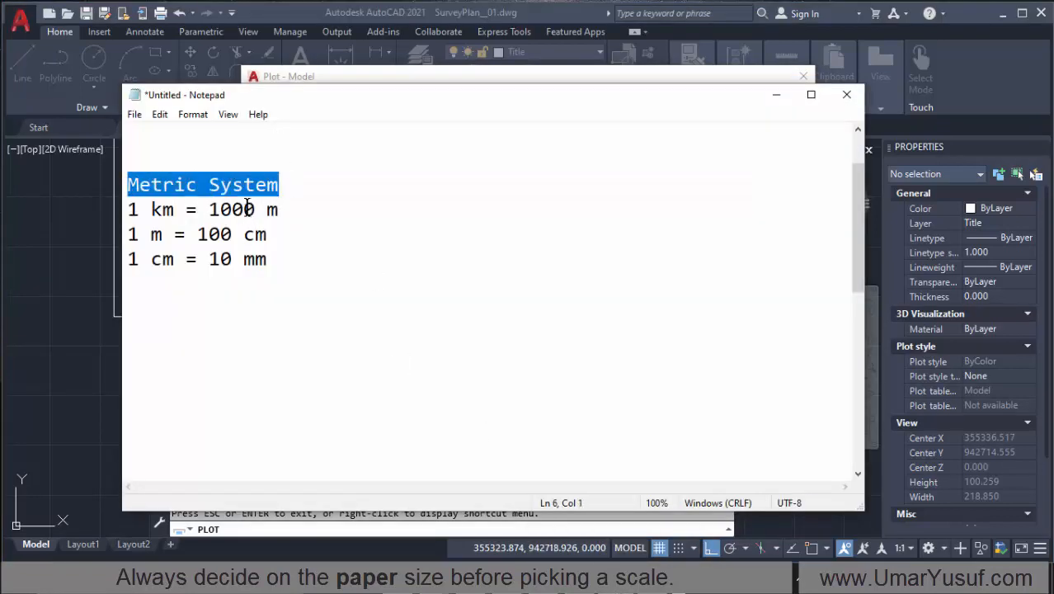
{"action": "scroll", "coordinate": [248, 208], "scroll_direction": "down", "scroll_amount": 5}
{"action": "left_click_drag", "start_coordinate": [297, 234], "coordinate": [127, 227]}
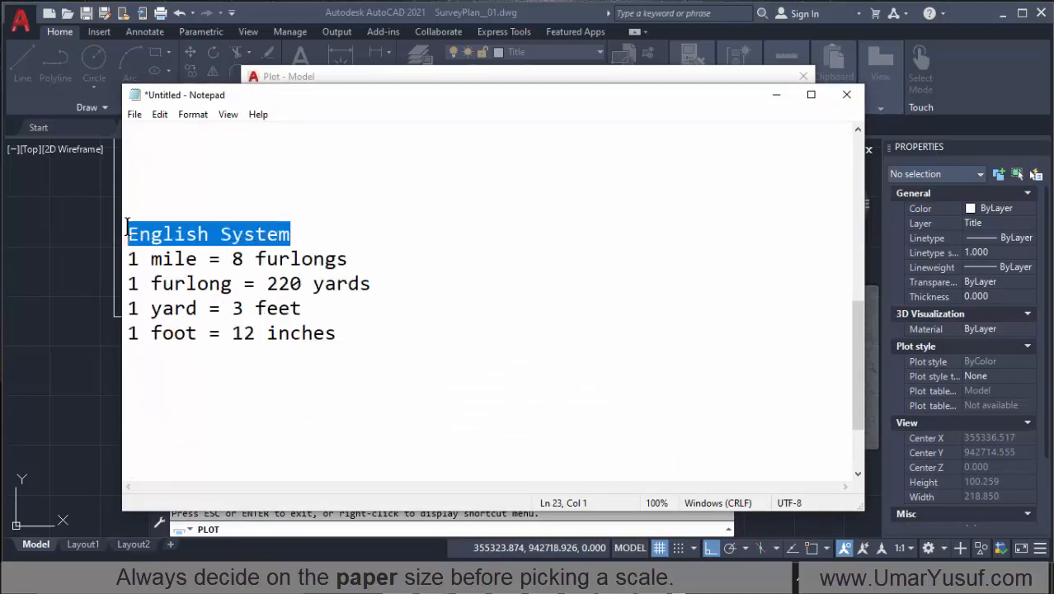
{"action": "left_click", "coordinate": [165, 259]}
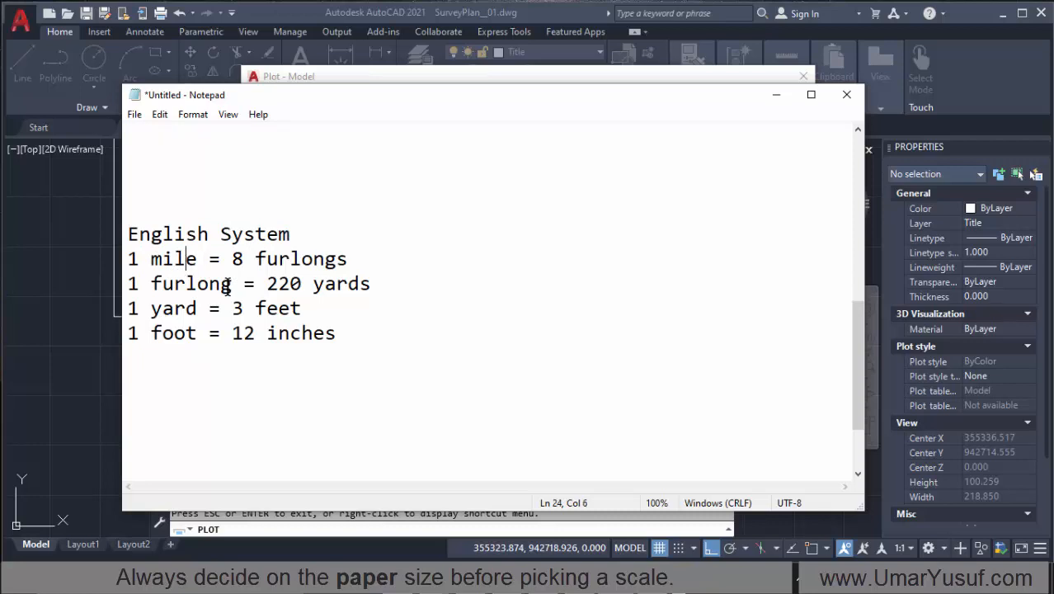
{"action": "left_click", "coordinate": [293, 334]}
{"action": "left_click", "coordinate": [470, 78]}
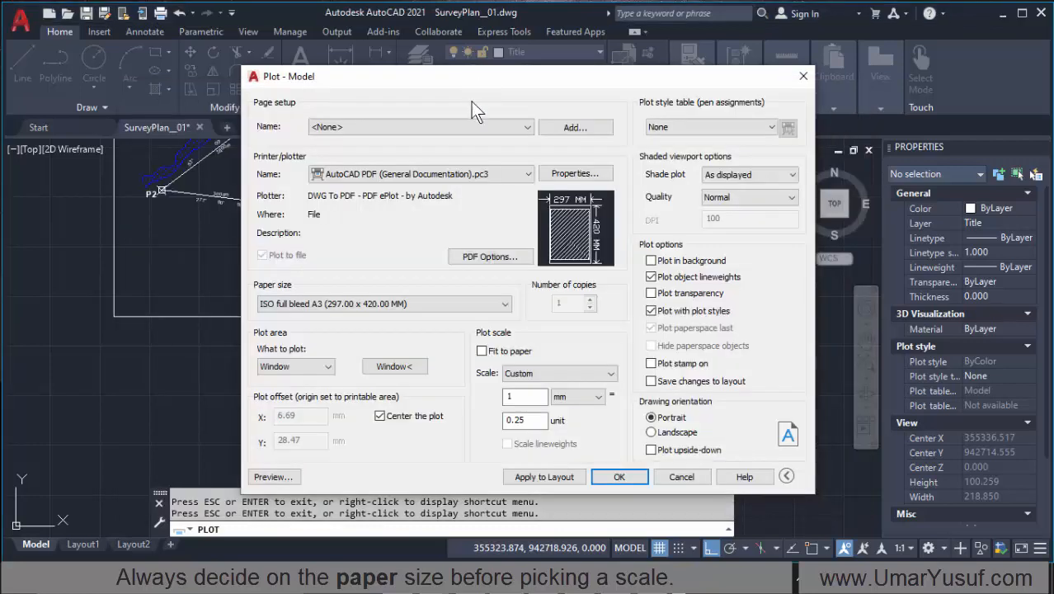
Step: Try inches as the plot scale's paper unit and restore mm
{"action": "left_click", "coordinate": [570, 410]}
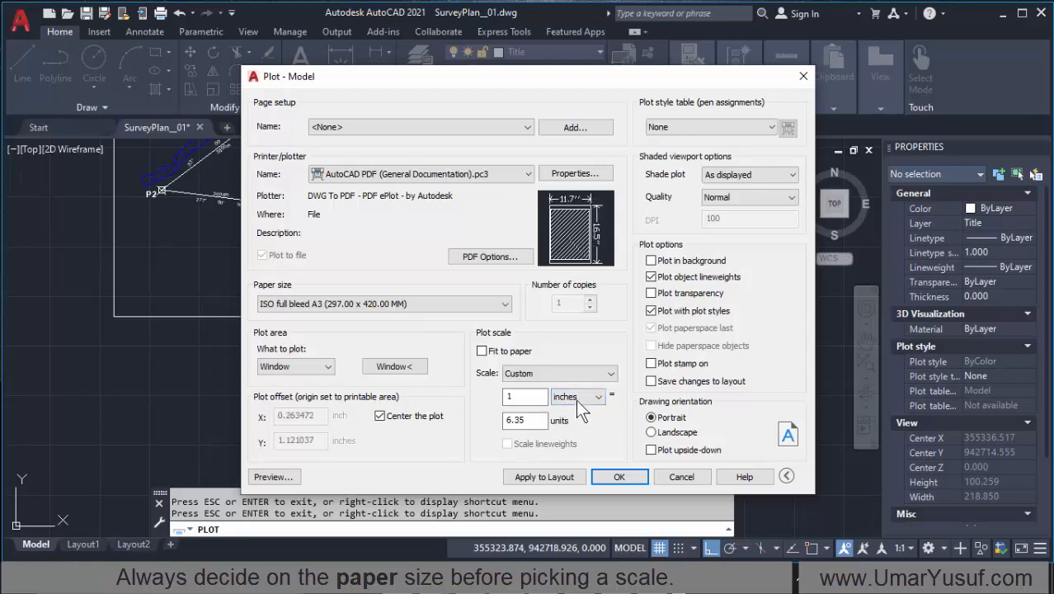
{"action": "left_click", "coordinate": [595, 398]}
{"action": "left_click", "coordinate": [571, 423]}
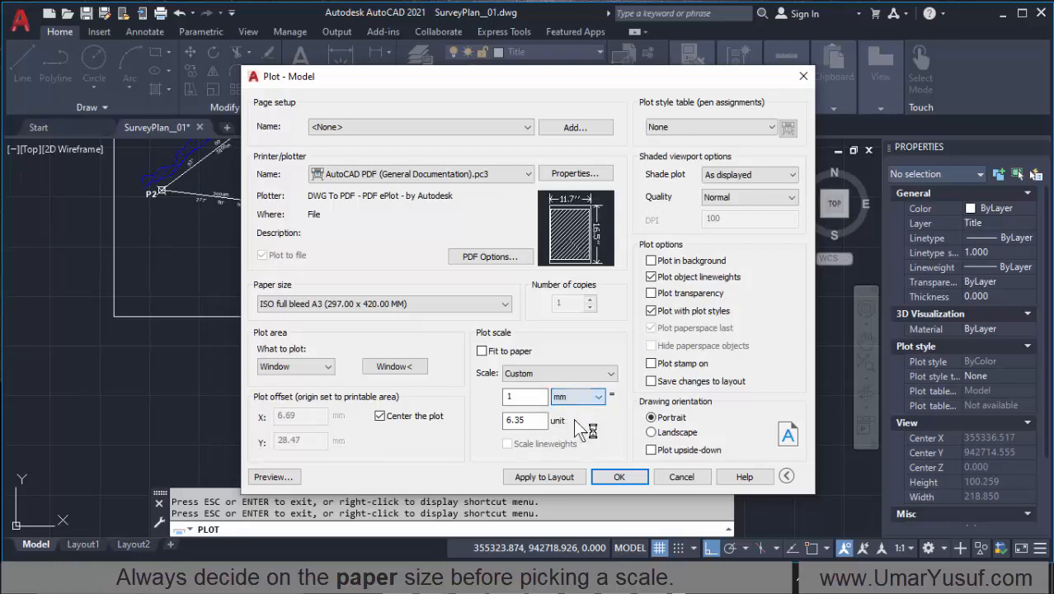
Step: Switch to Notepad and compare the English System conversion list with the Metric System list
{"action": "left_click", "coordinate": [550, 577]}
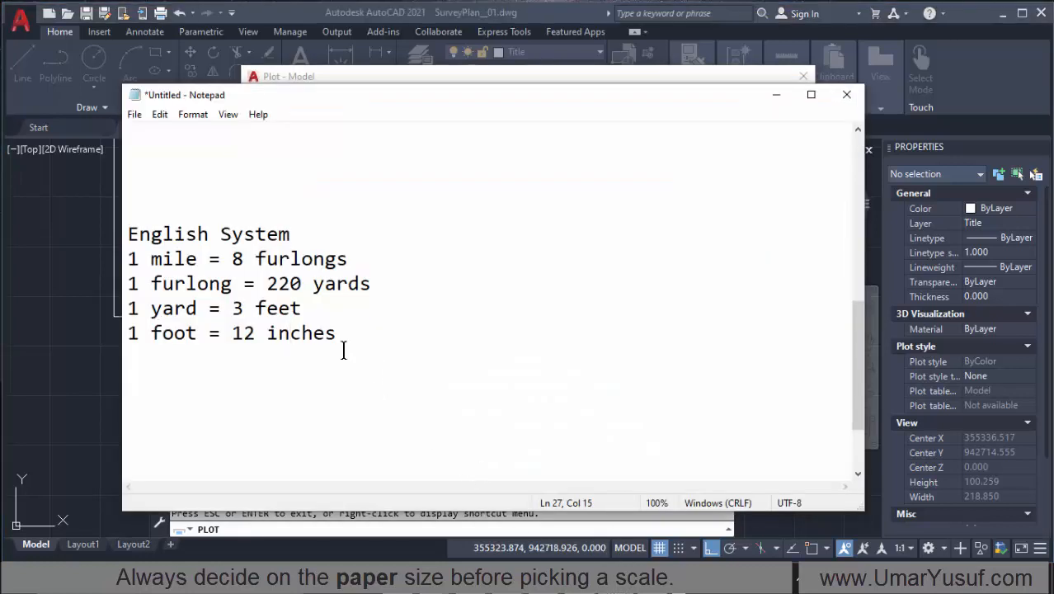
{"action": "left_click_drag", "start_coordinate": [345, 334], "coordinate": [128, 235]}
{"action": "scroll", "coordinate": [216, 278], "scroll_direction": "up", "scroll_amount": 5}
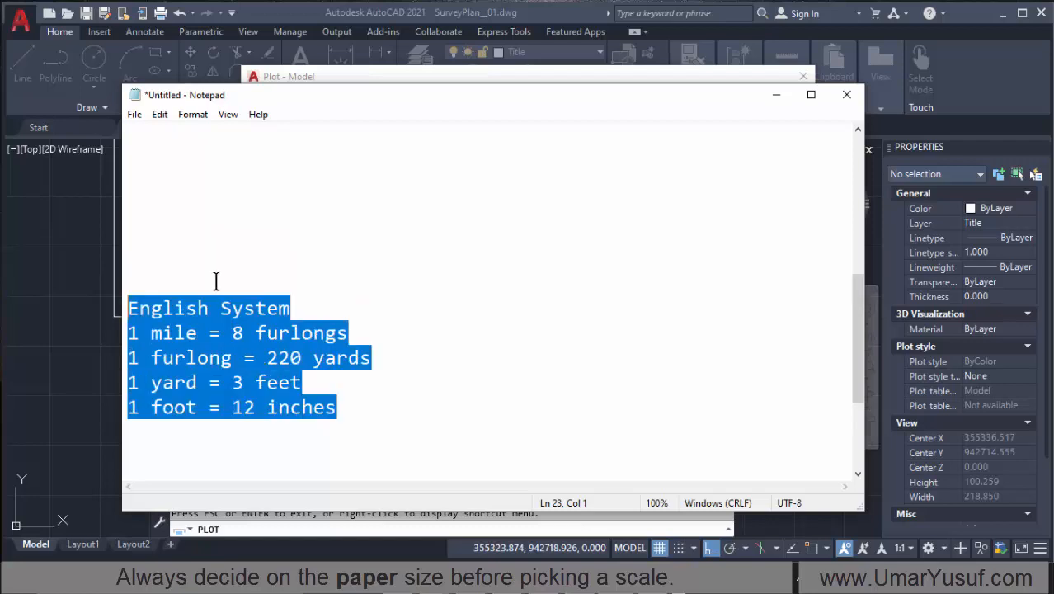
{"action": "left_click_drag", "start_coordinate": [280, 339], "coordinate": [251, 287]}
{"action": "left_click", "coordinate": [208, 301]}
{"action": "scroll", "coordinate": [241, 307], "scroll_direction": "down", "scroll_amount": 3}
{"action": "scroll", "coordinate": [241, 306], "scroll_direction": "down", "scroll_amount": 2}
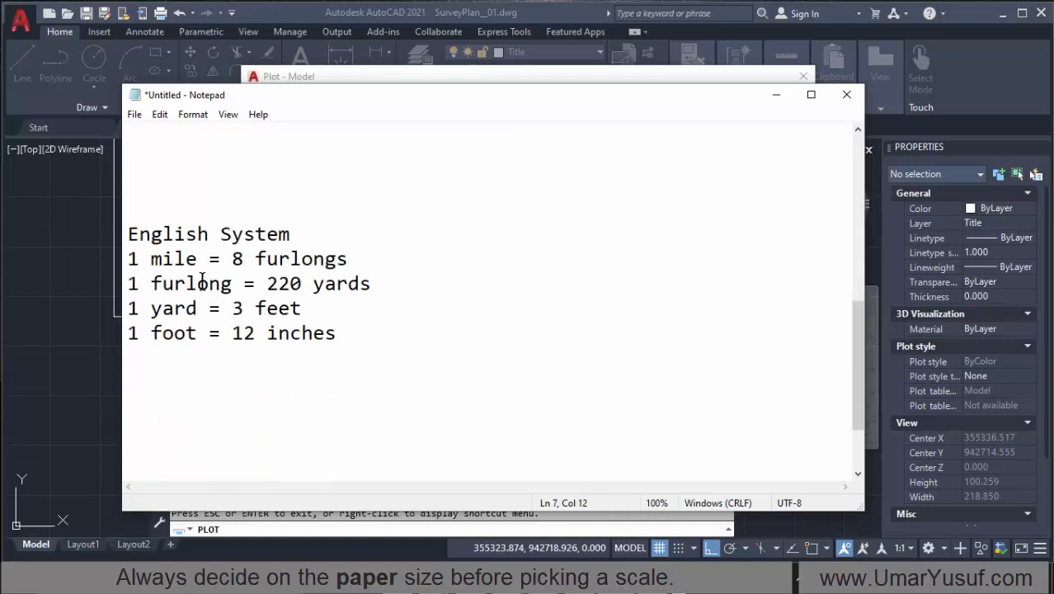
{"action": "left_click", "coordinate": [198, 282]}
{"action": "scroll", "coordinate": [219, 304], "scroll_direction": "up", "scroll_amount": 3}
{"action": "scroll", "coordinate": [217, 301], "scroll_direction": "up", "scroll_amount": 2}
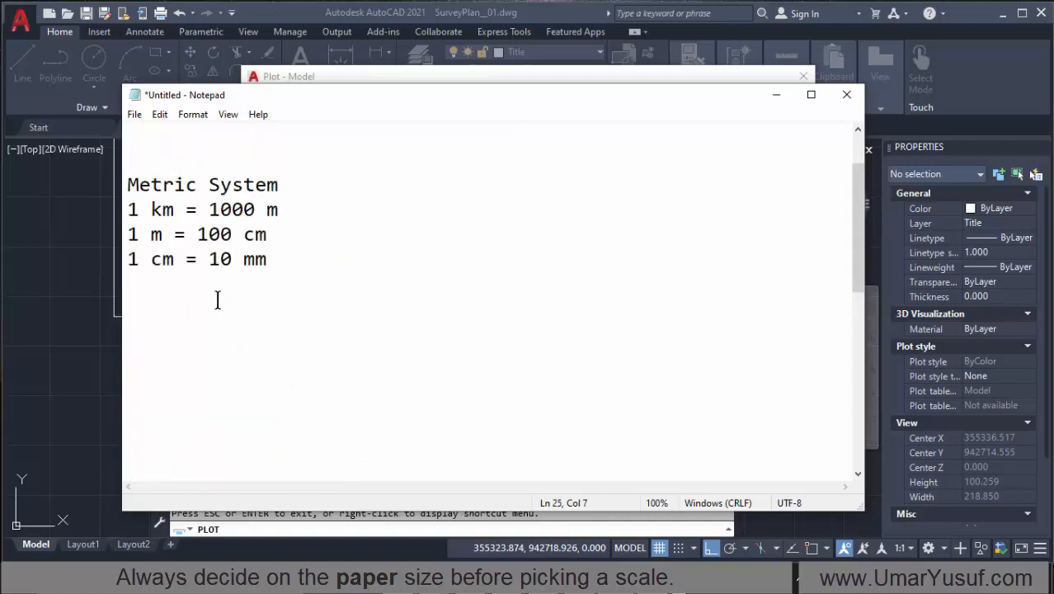
{"action": "left_click", "coordinate": [173, 284]}
{"action": "scroll", "coordinate": [181, 294], "scroll_direction": "down", "scroll_amount": 5}
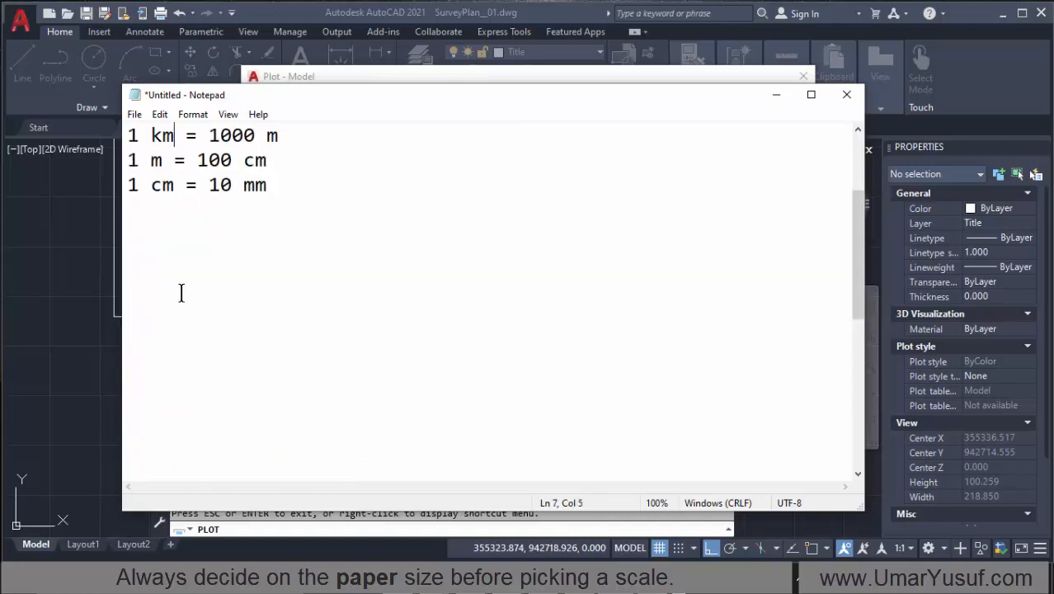
Step: Go through the English System conversions line by line, from miles and furlongs to feet and inches
{"action": "left_click", "coordinate": [183, 259]}
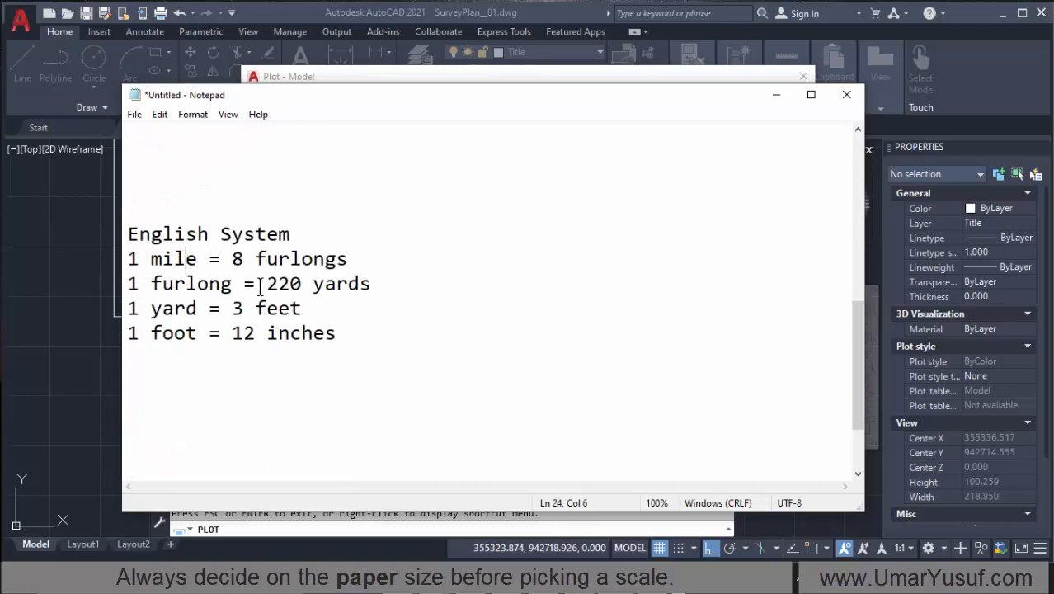
{"action": "left_click", "coordinate": [171, 260]}
{"action": "left_click", "coordinate": [148, 285]}
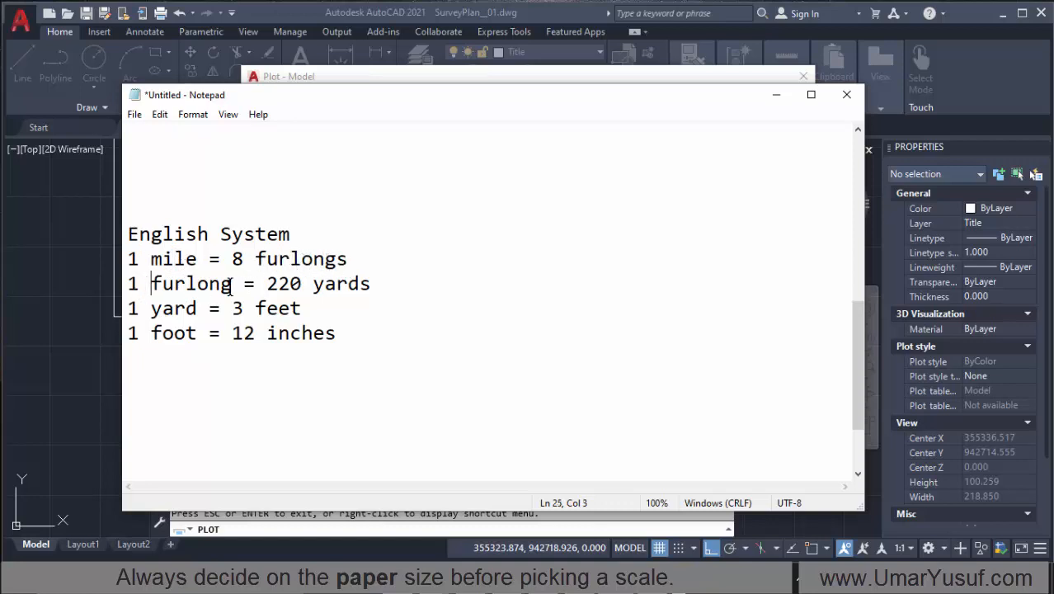
{"action": "left_click", "coordinate": [302, 284]}
{"action": "left_click", "coordinate": [354, 284]}
{"action": "left_click", "coordinate": [185, 303]}
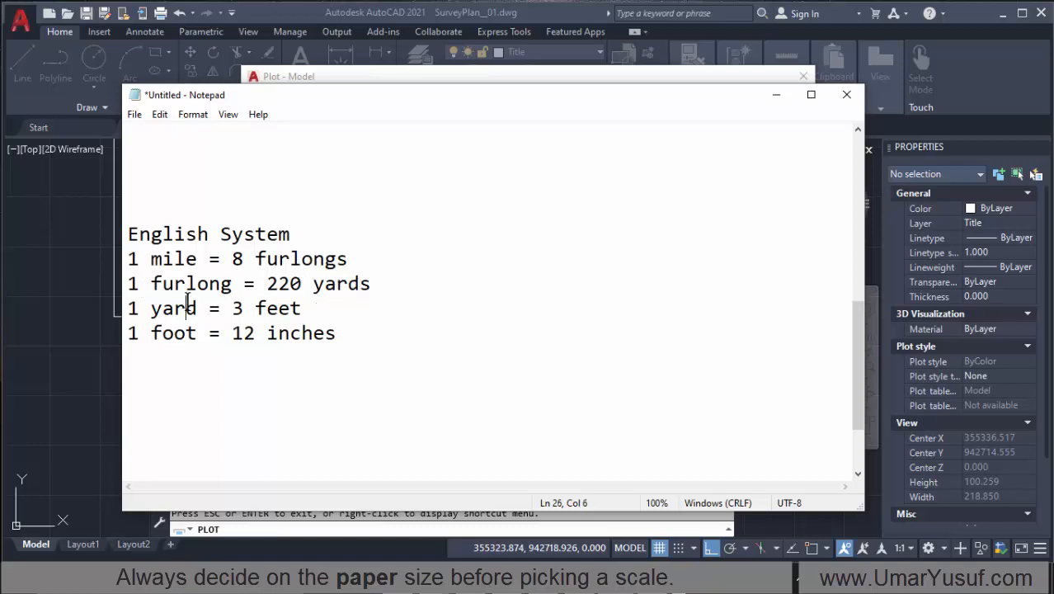
{"action": "left_click", "coordinate": [278, 311]}
{"action": "left_click", "coordinate": [171, 334]}
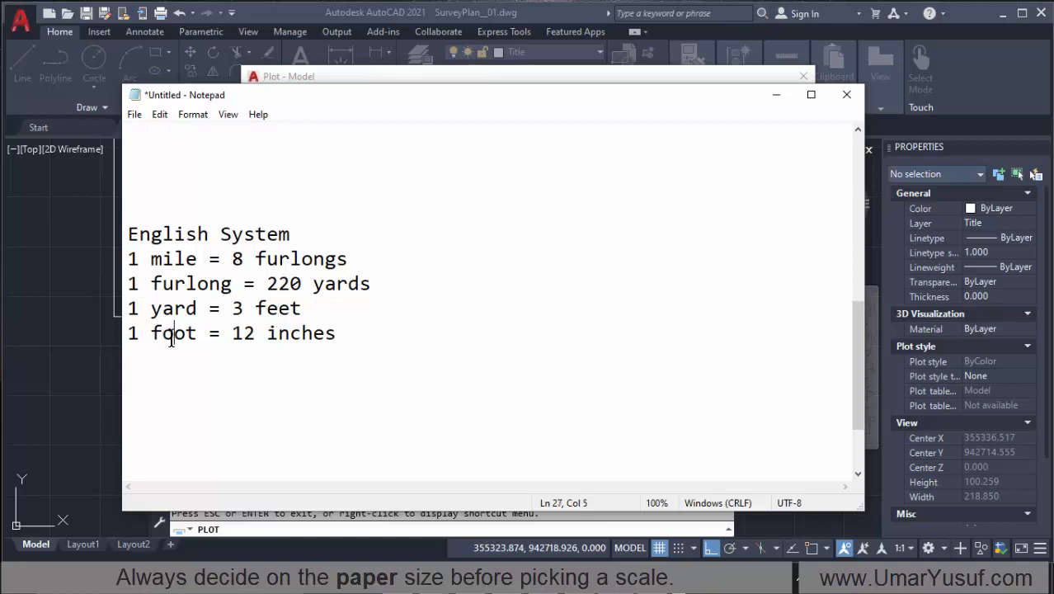
{"action": "left_click", "coordinate": [291, 335]}
Step: Highlight the four English System conversion lines and look back towards the metric list for comparison
{"action": "scroll", "coordinate": [257, 357], "scroll_direction": "up", "scroll_amount": 1}
{"action": "scroll", "coordinate": [259, 356], "scroll_direction": "down", "scroll_amount": 2}
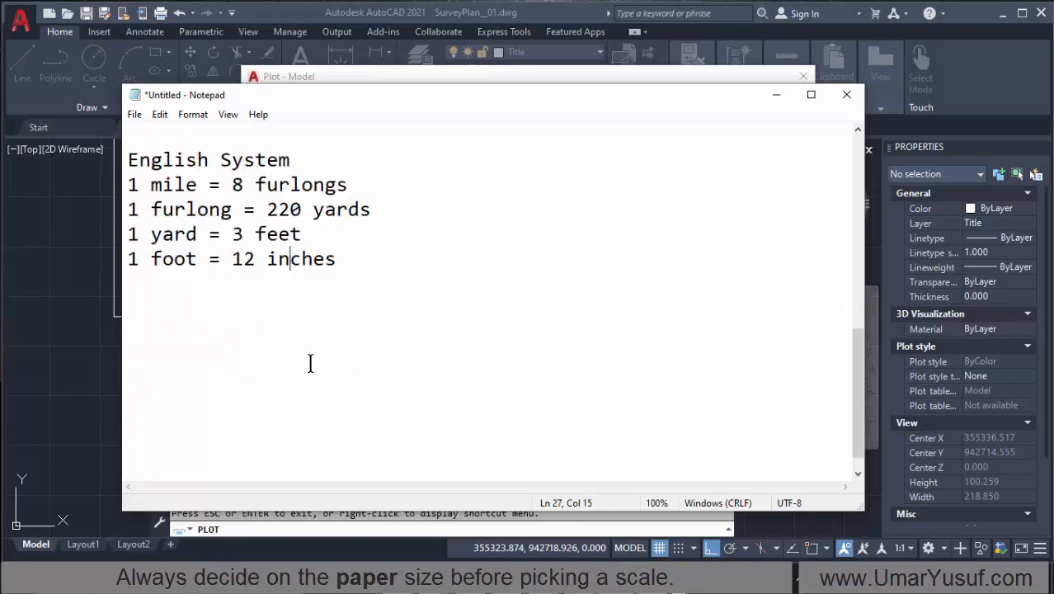
{"action": "scroll", "coordinate": [305, 363], "scroll_direction": "up", "scroll_amount": 1}
{"action": "left_click_drag", "start_coordinate": [346, 340], "coordinate": [127, 254]}
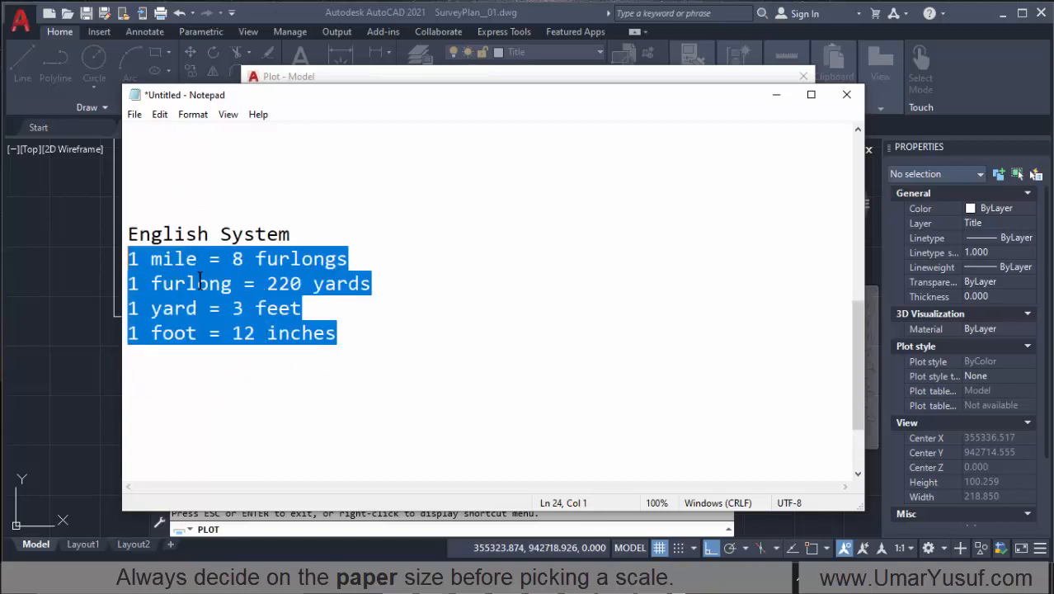
{"action": "scroll", "coordinate": [213, 286], "scroll_direction": "up", "scroll_amount": 3}
{"action": "scroll", "coordinate": [206, 289], "scroll_direction": "up", "scroll_amount": 3}
{"action": "scroll", "coordinate": [202, 304], "scroll_direction": "down", "scroll_amount": 5}
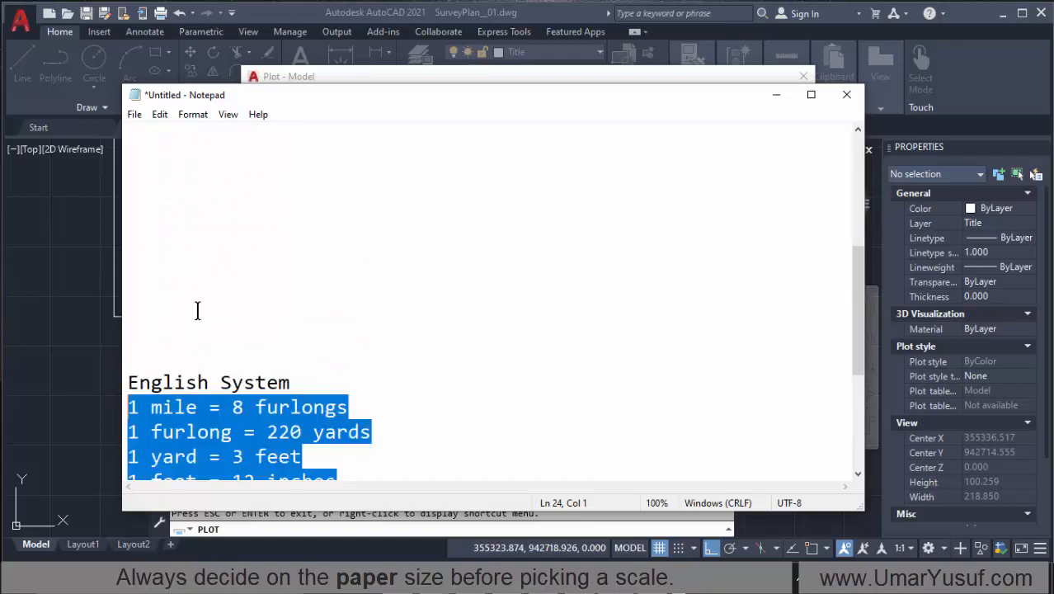
Step: Highlight the English System and Metric System headings in Notepad for comparison, reposition the window and return to the Plot dialog
{"action": "left_click", "coordinate": [176, 310]}
{"action": "left_click_drag", "start_coordinate": [216, 307], "coordinate": [163, 308]}
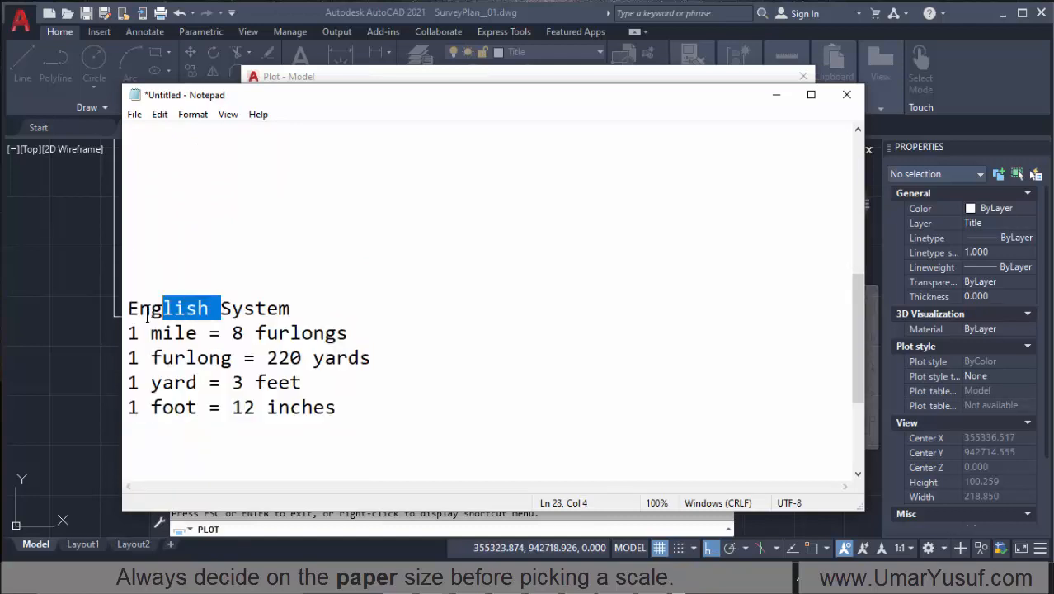
{"action": "scroll", "coordinate": [262, 311], "scroll_direction": "up", "scroll_amount": 3}
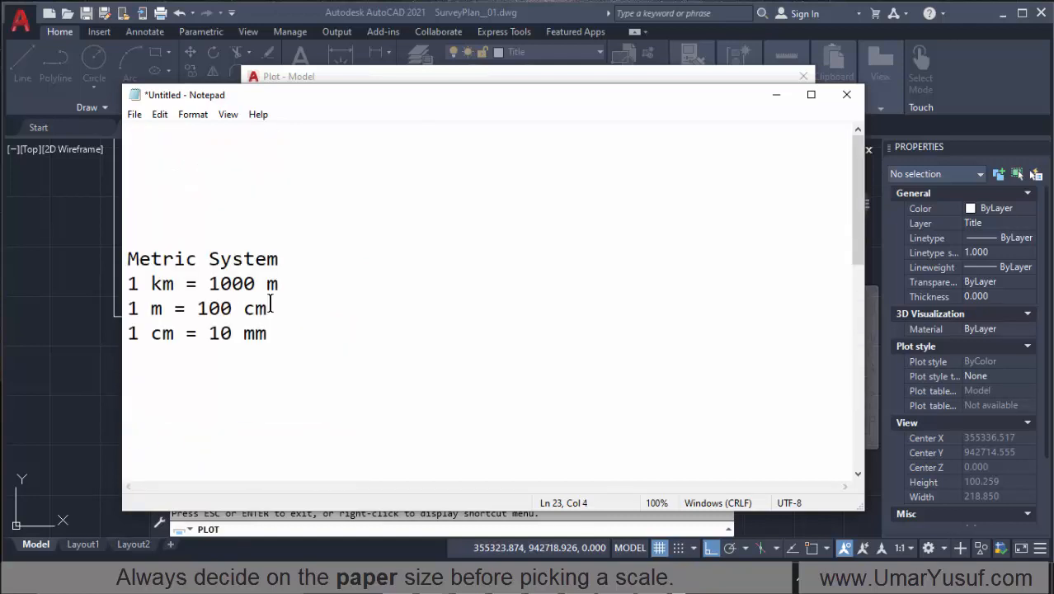
{"action": "left_click_drag", "start_coordinate": [299, 260], "coordinate": [135, 265]}
{"action": "left_click_drag", "start_coordinate": [440, 99], "coordinate": [407, 168]}
{"action": "left_click", "coordinate": [440, 80]}
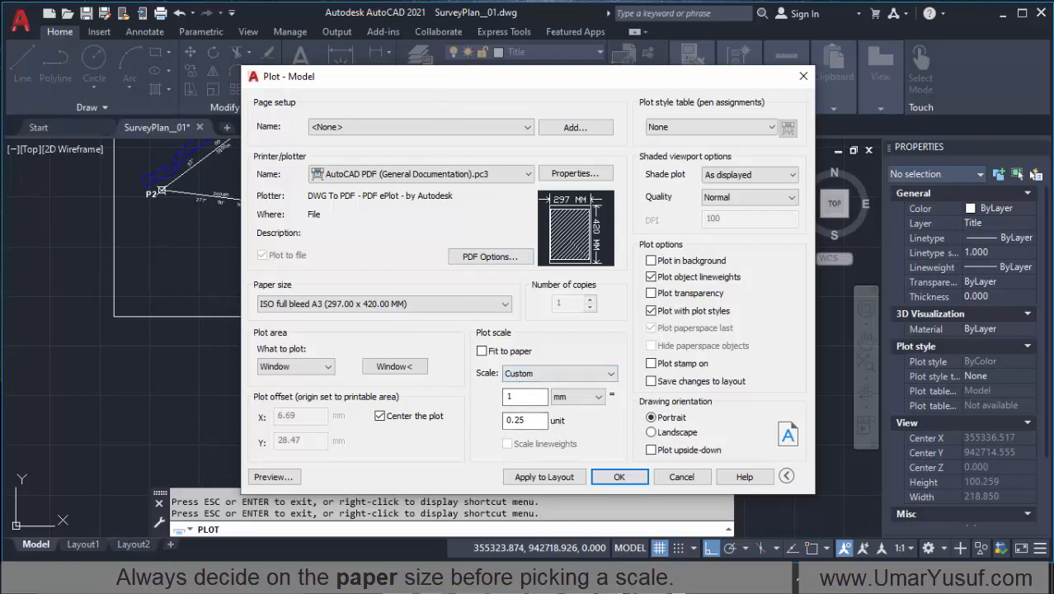
Step: Switch to Notepad and go through the metric conversions between millimetres, centimetres, metres and kilometres
{"action": "key", "text": "alt+Tab"}
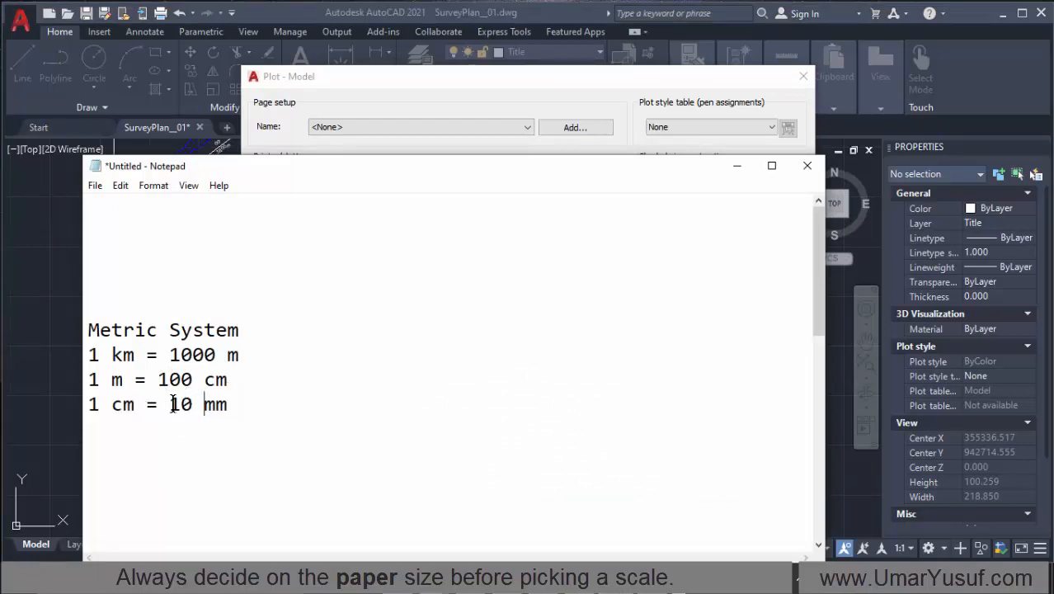
{"action": "left_click", "coordinate": [123, 404]}
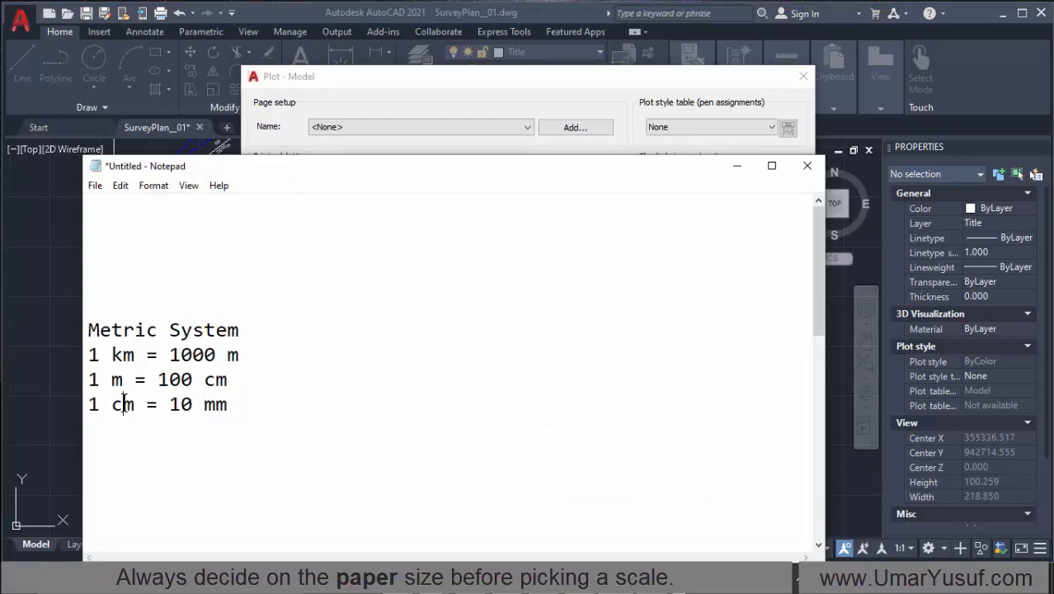
{"action": "left_click", "coordinate": [200, 404]}
{"action": "left_click", "coordinate": [181, 355]}
Step: Return to the AutoCAD Plot dialog and check the plot scale's paper unit choices, keeping mm selected
{"action": "left_click", "coordinate": [417, 80]}
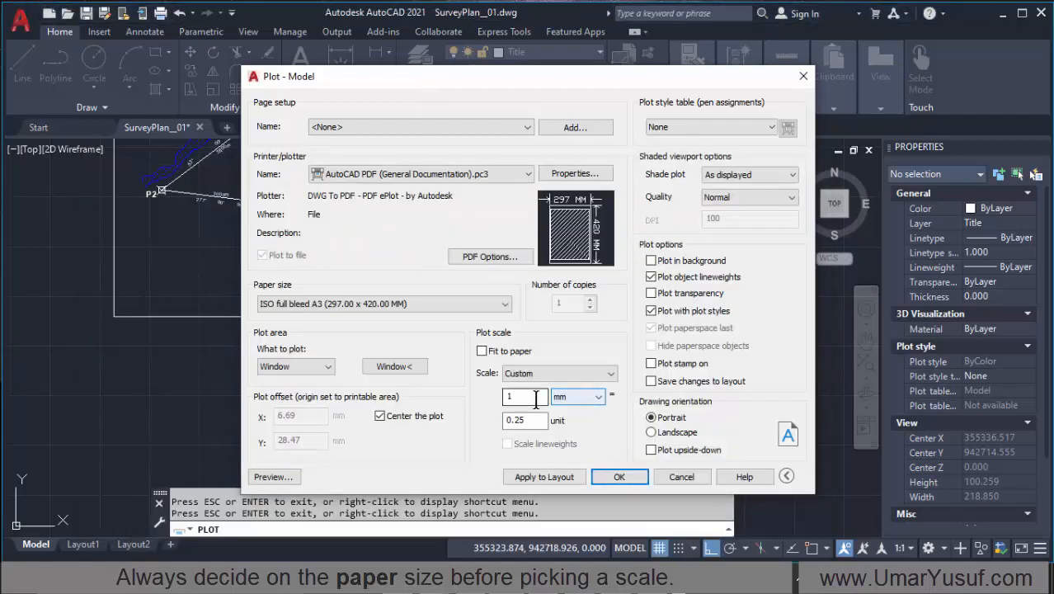
{"action": "left_click", "coordinate": [586, 397]}
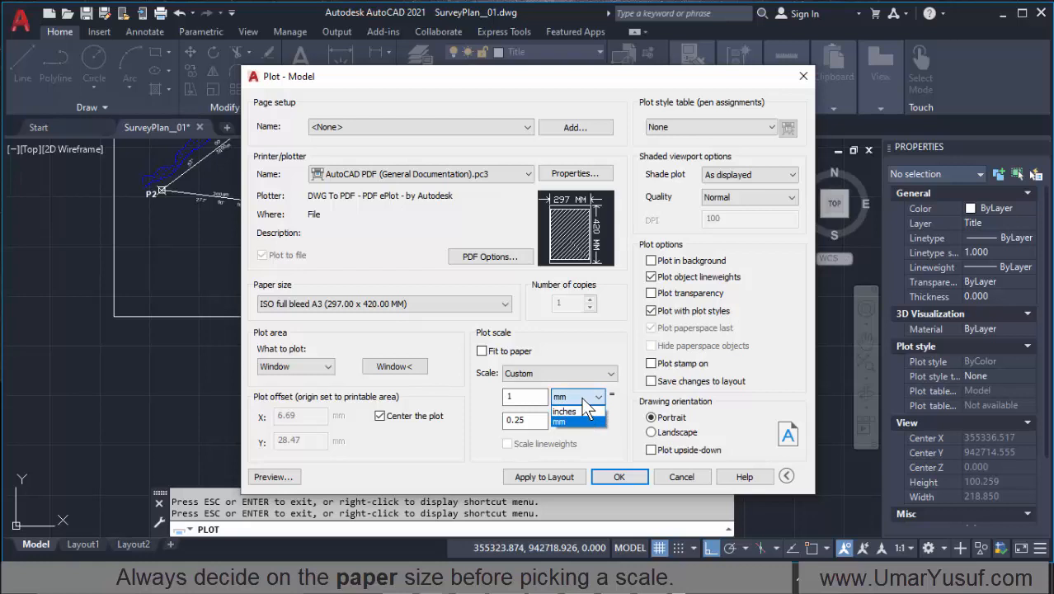
{"action": "left_click", "coordinate": [568, 423]}
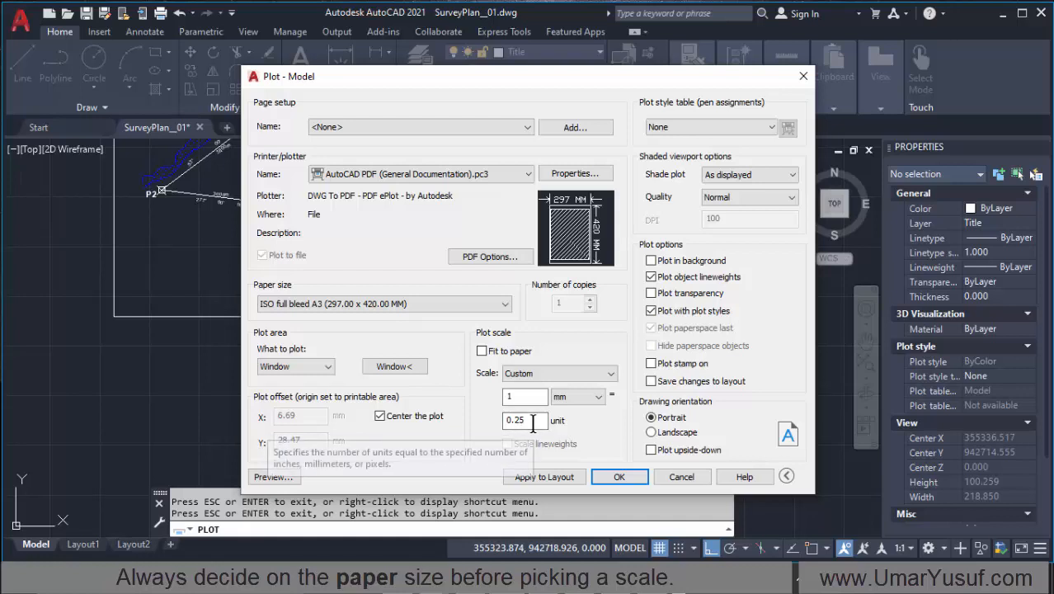
Step: Switch to Notepad and place its window beside the plot scale settings with the metric conversions in view
{"action": "left_click", "coordinate": [629, 580]}
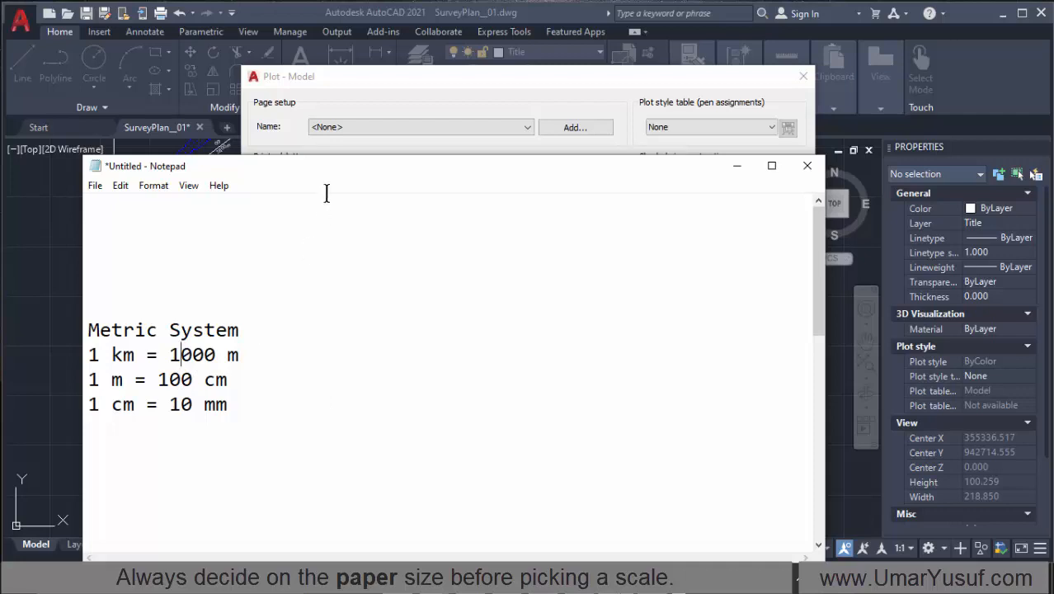
{"action": "left_click_drag", "start_coordinate": [326, 169], "coordinate": [890, 130]}
{"action": "scroll", "coordinate": [849, 351], "scroll_direction": "down", "scroll_amount": 2}
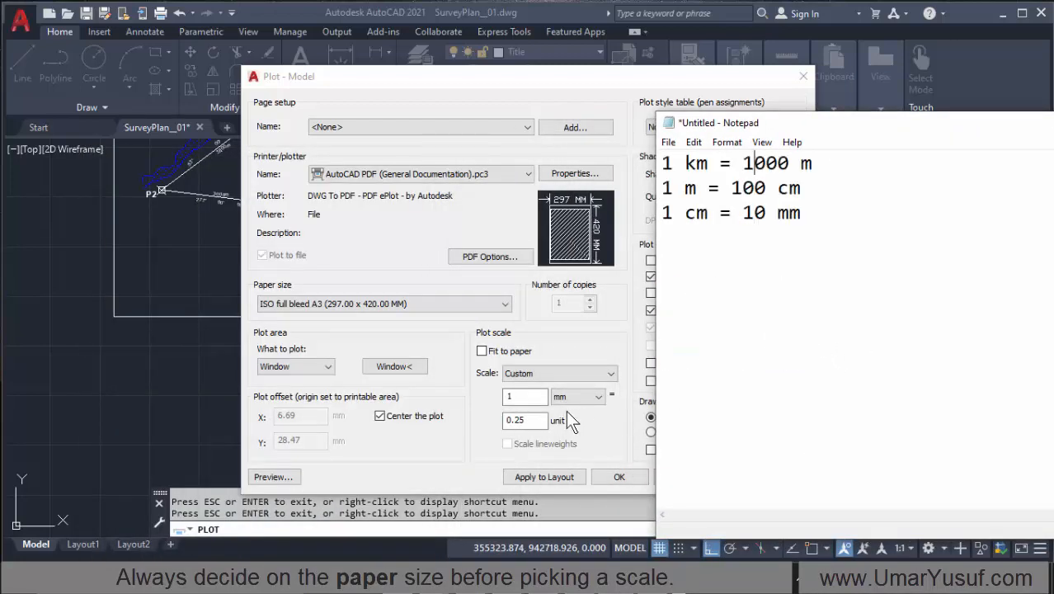
Step: Write the custom plot scale as "1mm - 0.25units" below the metric conversions
{"action": "left_click", "coordinate": [704, 278]}
{"action": "type", "text": "1mm -m"}
{"action": "key", "text": "BackSpace"}
{"action": "type", "text": "0.2"}
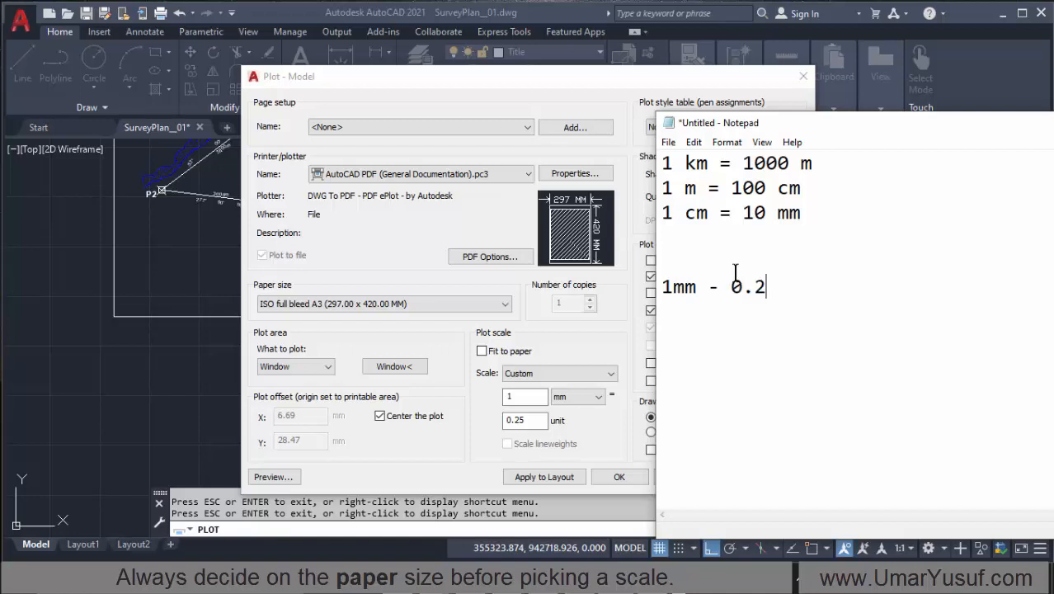
{"action": "type", "text": "5units"}
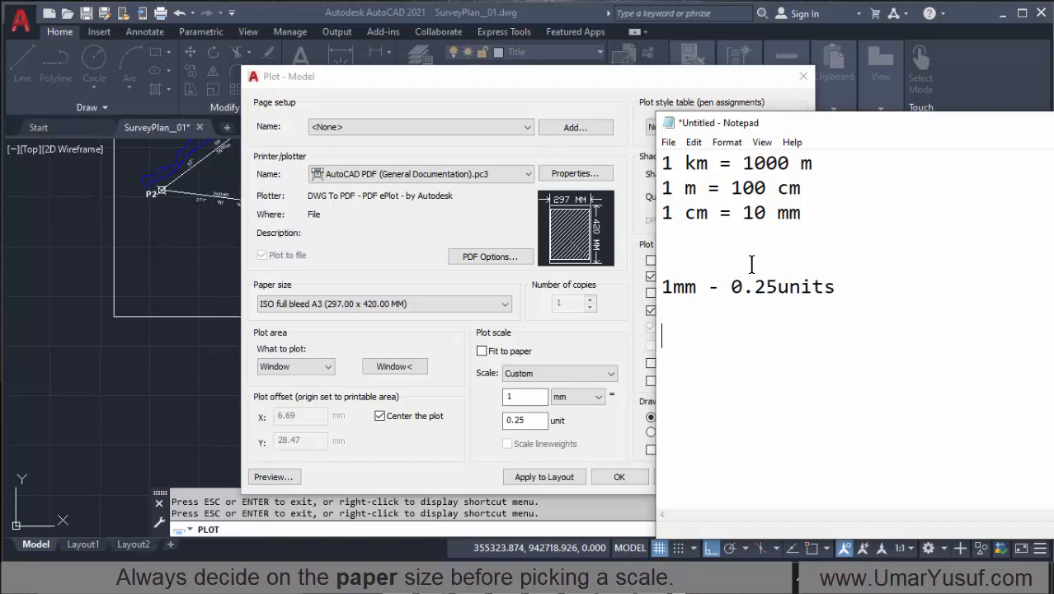
Step: Add the scale ratio "1:250" below the mm-to-units line and highlight its two parts in turn
{"action": "type", "text": "1:250"}
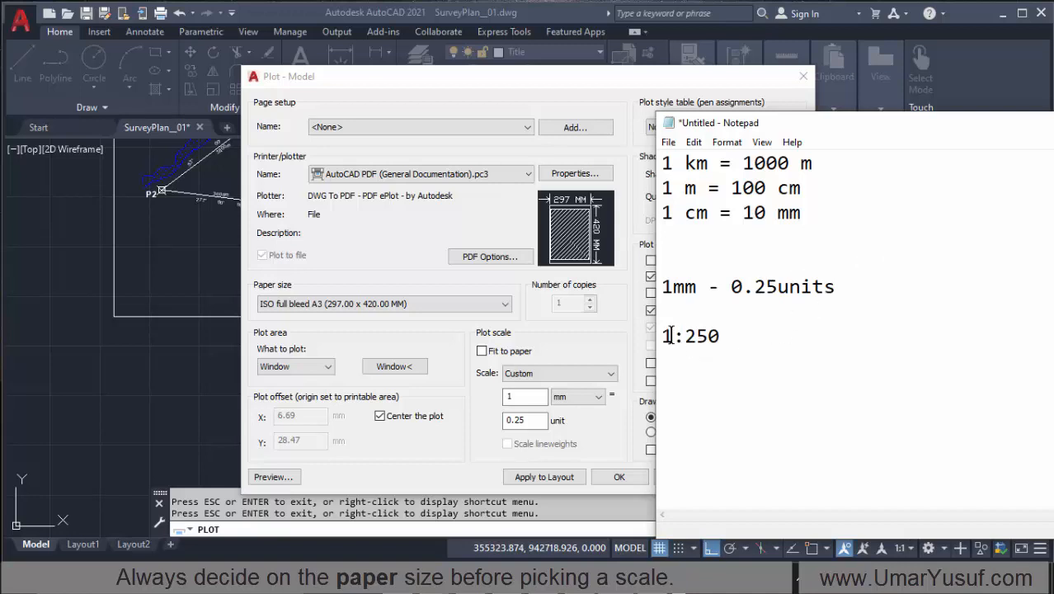
{"action": "left_click_drag", "start_coordinate": [671, 334], "coordinate": [662, 338]}
{"action": "left_click", "coordinate": [679, 307]}
{"action": "left_click_drag", "start_coordinate": [724, 340], "coordinate": [685, 338]}
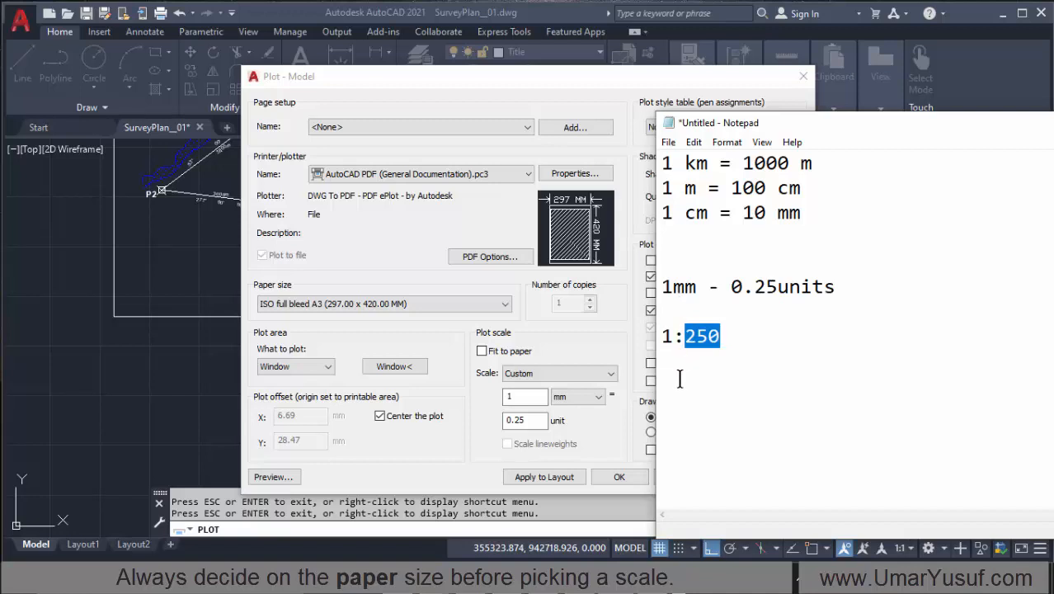
{"action": "left_click", "coordinate": [716, 369]}
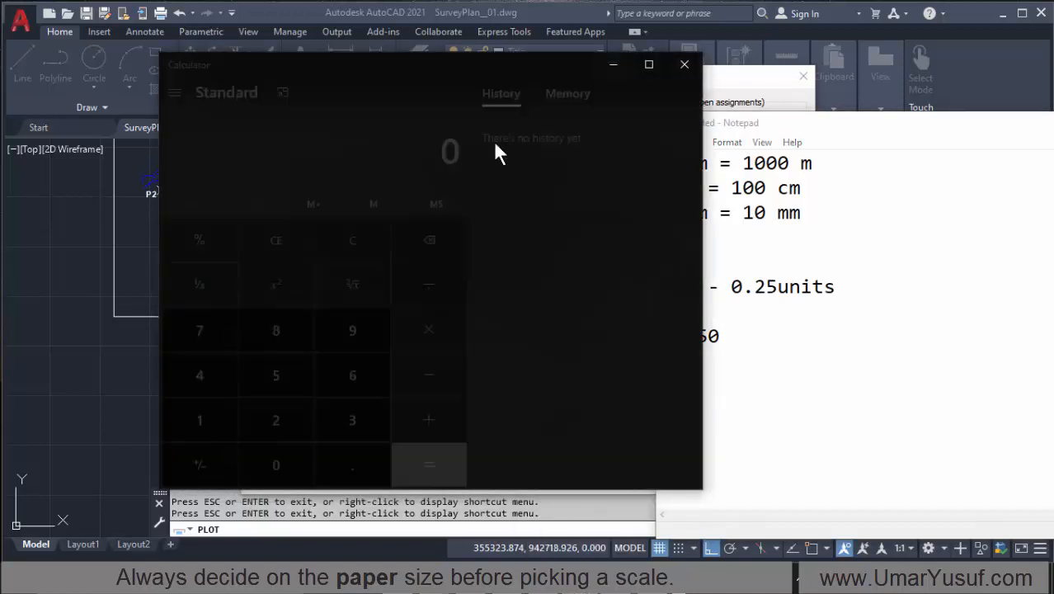
Step: Place Calculator beside Notepad and go through the metre, centimetre and millimetre conversions against the 250 in the scale ratio
{"action": "left_click_drag", "start_coordinate": [438, 69], "coordinate": [364, 93]}
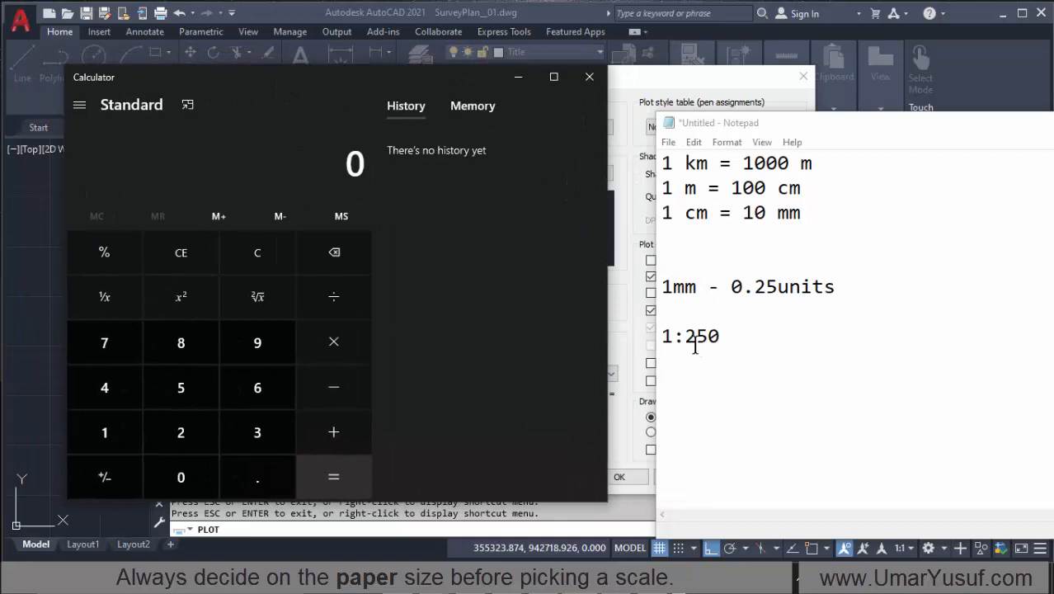
{"action": "left_click_drag", "start_coordinate": [684, 335], "coordinate": [737, 344]}
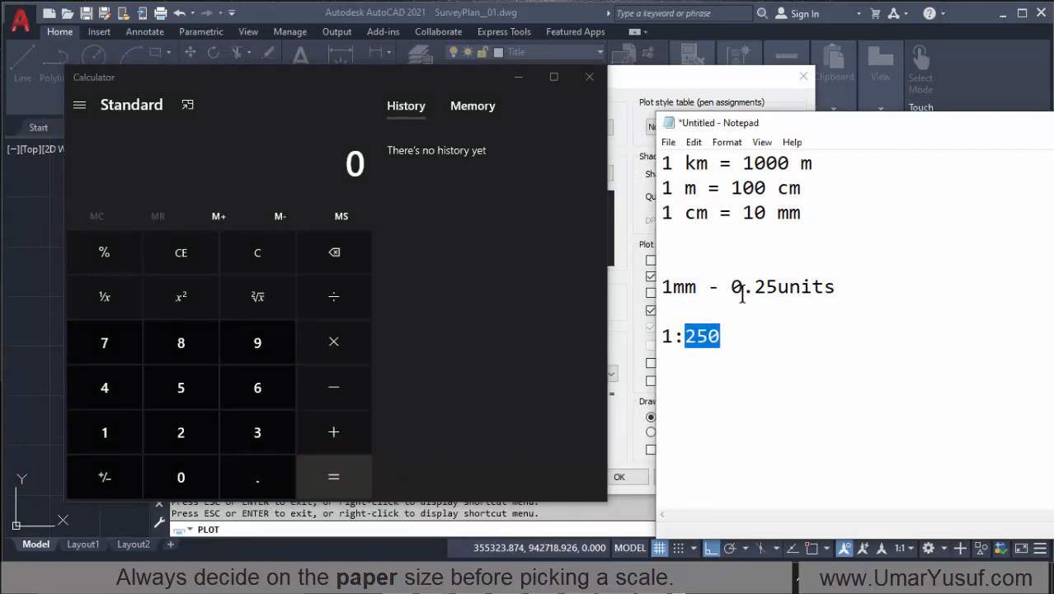
{"action": "scroll", "coordinate": [714, 194], "scroll_direction": "up", "scroll_amount": 1}
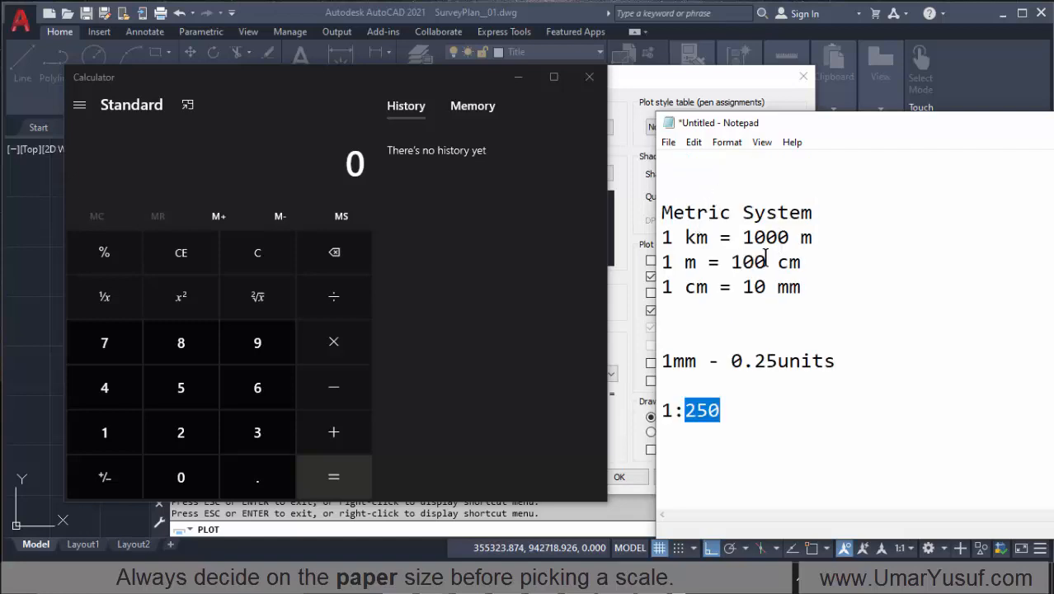
{"action": "left_click_drag", "start_coordinate": [697, 264], "coordinate": [659, 262]}
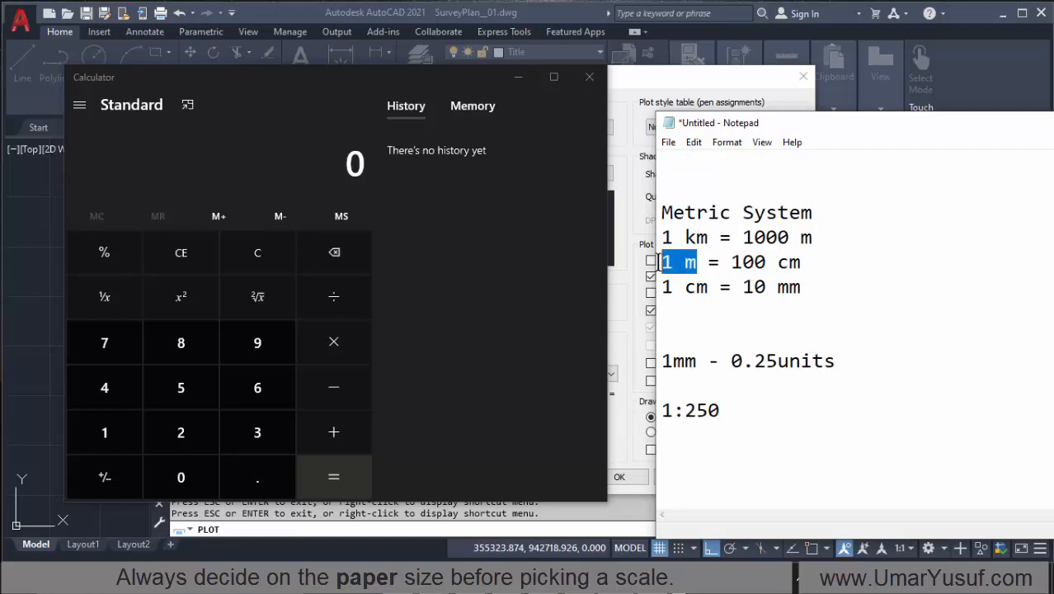
{"action": "left_click", "coordinate": [771, 264]}
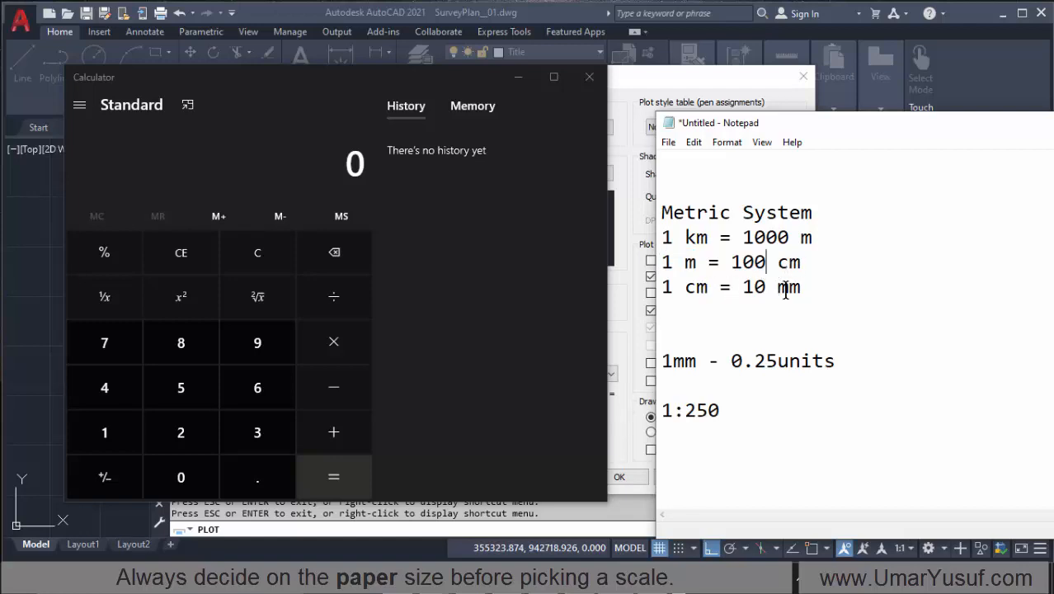
{"action": "left_click_drag", "start_coordinate": [802, 287], "coordinate": [742, 288]}
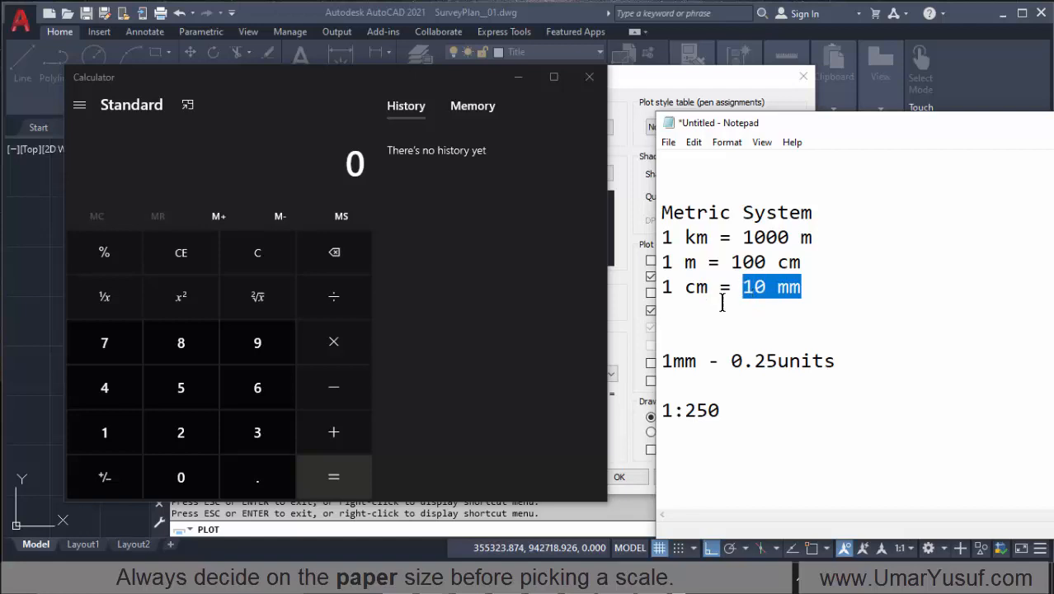
{"action": "left_click", "coordinate": [673, 263]}
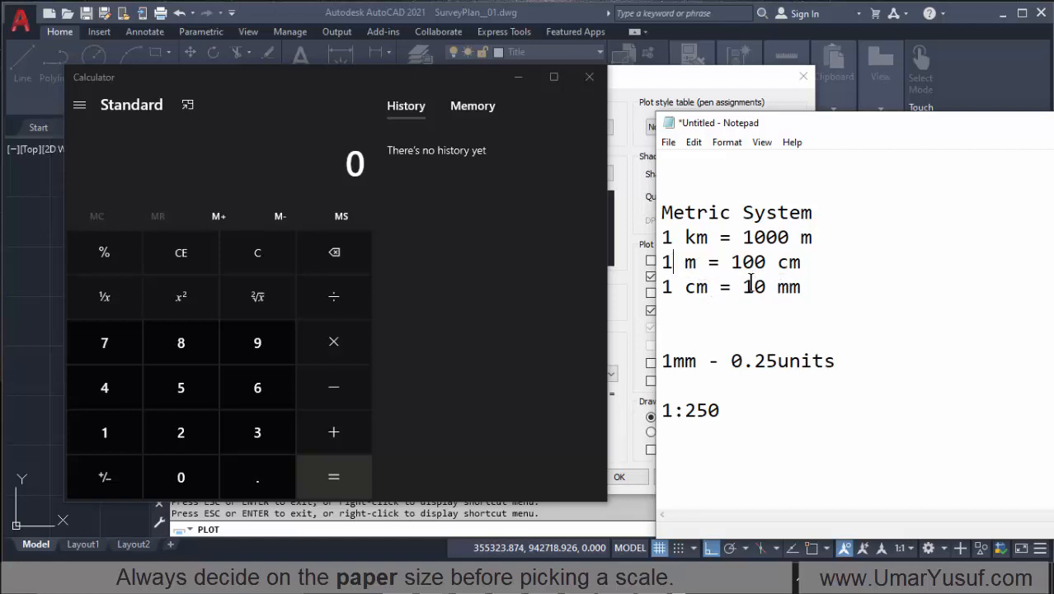
{"action": "left_click", "coordinate": [776, 286]}
{"action": "left_click_drag", "start_coordinate": [724, 412], "coordinate": [689, 416]}
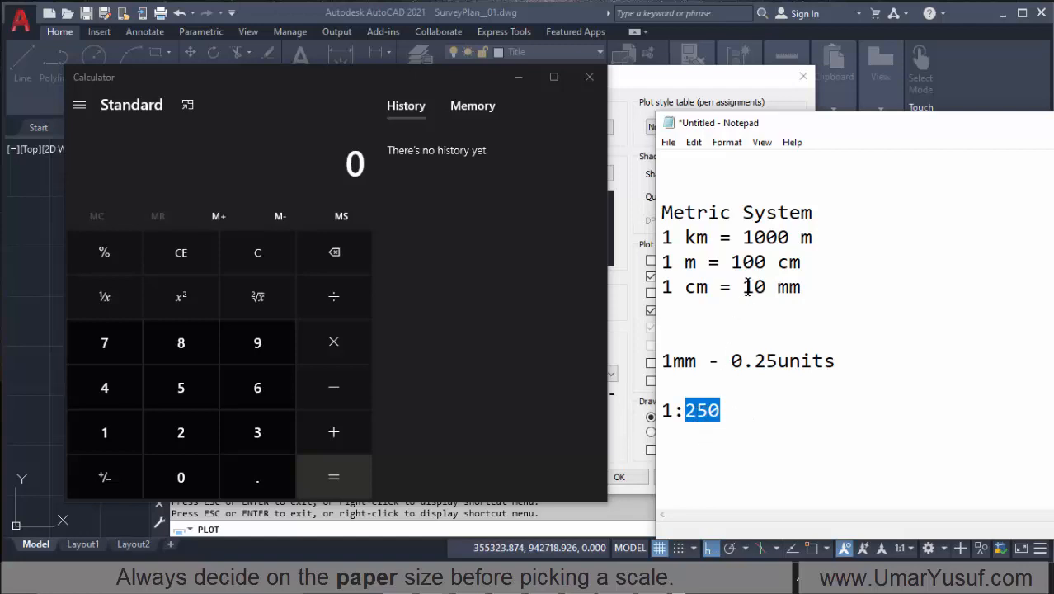
{"action": "left_click", "coordinate": [699, 266]}
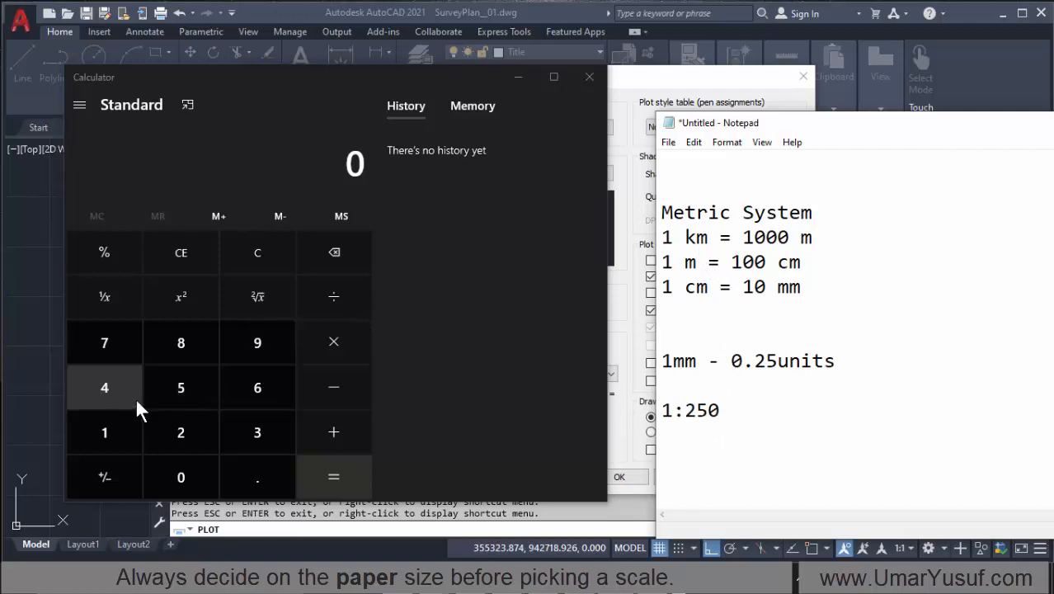
Step: Divide 250 by 1000 in Calculator to convert the scale ratio from millimetres to metres
{"action": "left_click", "coordinate": [178, 424]}
{"action": "left_click", "coordinate": [180, 389]}
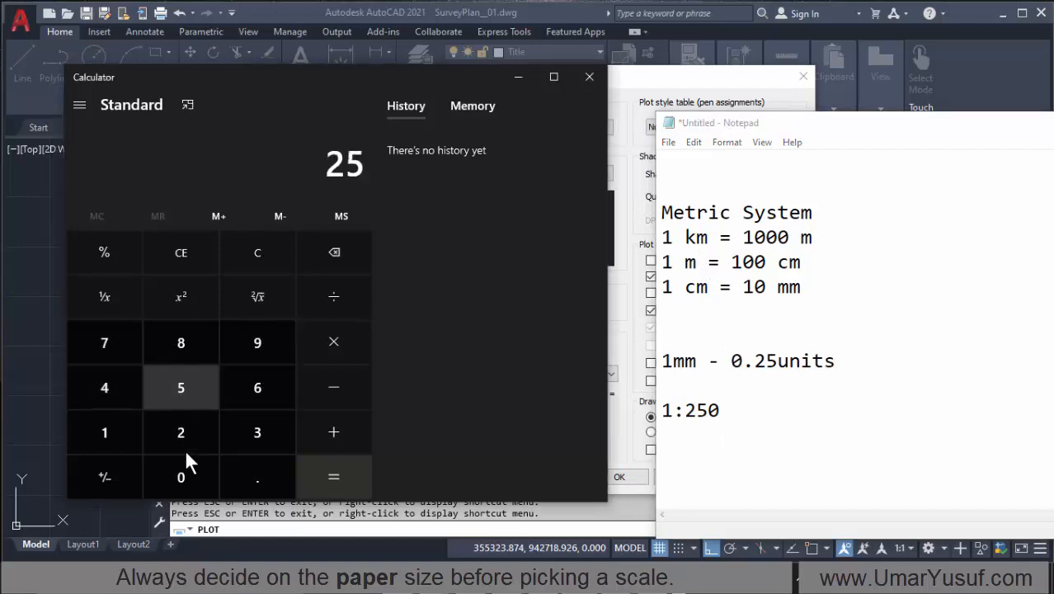
{"action": "left_click", "coordinate": [182, 473]}
{"action": "left_click", "coordinate": [333, 298]}
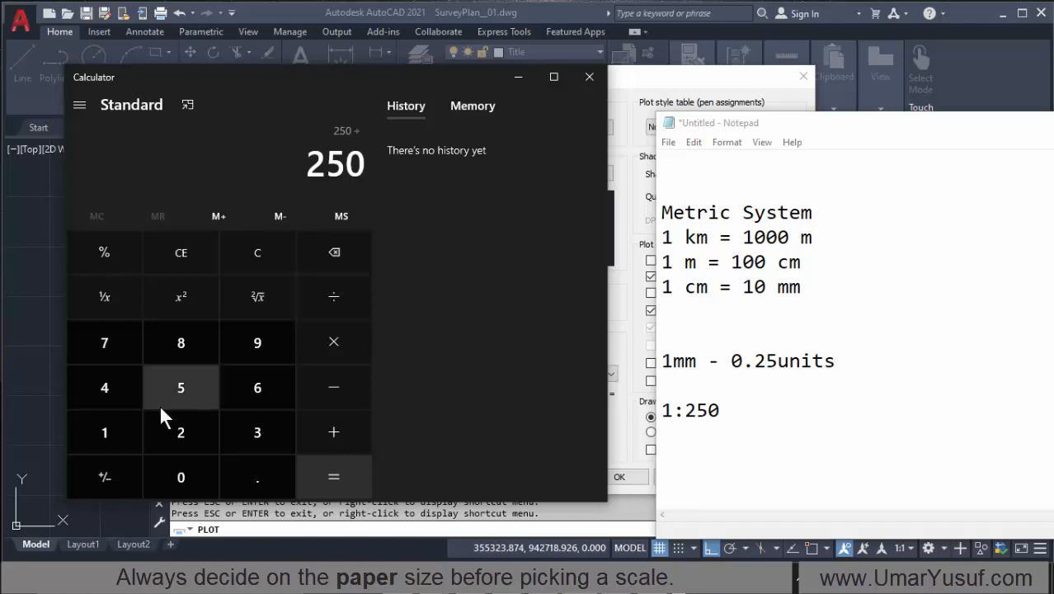
{"action": "left_click", "coordinate": [109, 421]}
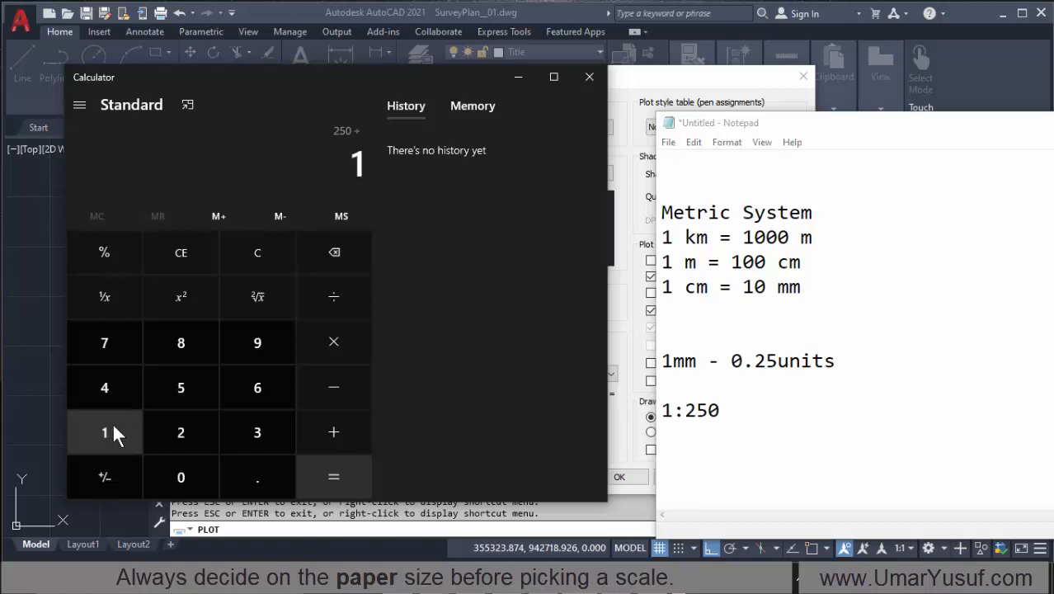
{"action": "left_click", "coordinate": [184, 475]}
{"action": "left_click", "coordinate": [185, 475]}
{"action": "left_click", "coordinate": [185, 474]}
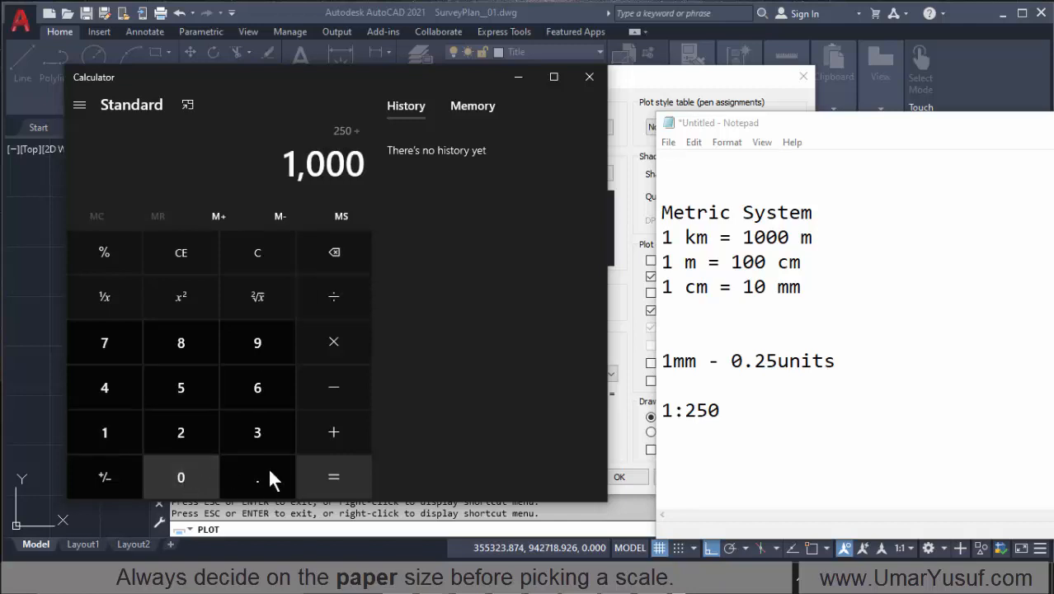
{"action": "left_click", "coordinate": [342, 467]}
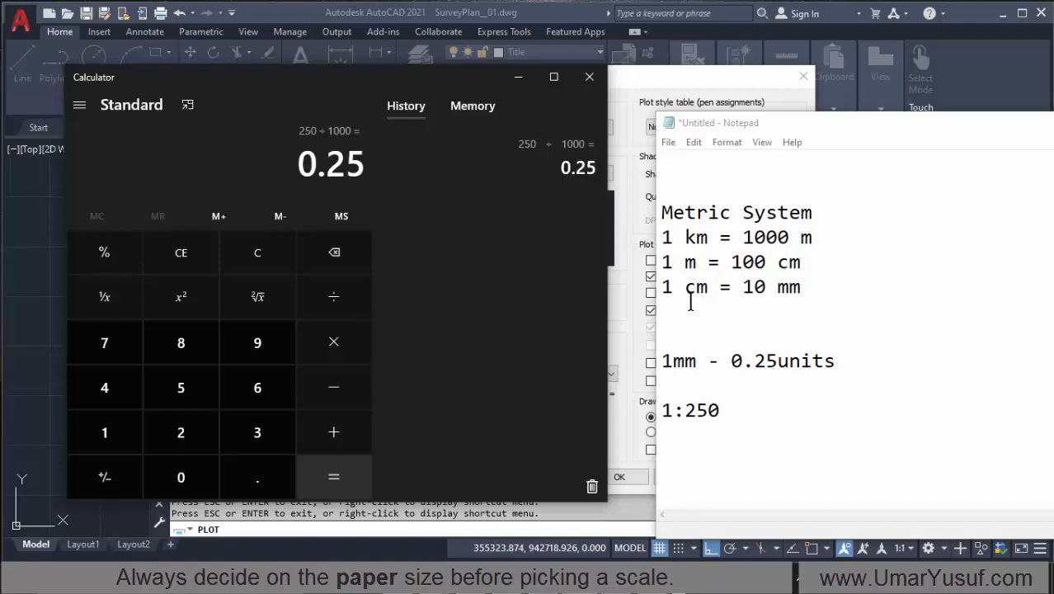
Step: Divide 250 by 10 in Calculator to convert the scale ratio from millimetres to centimetres
{"action": "left_click", "coordinate": [778, 265]}
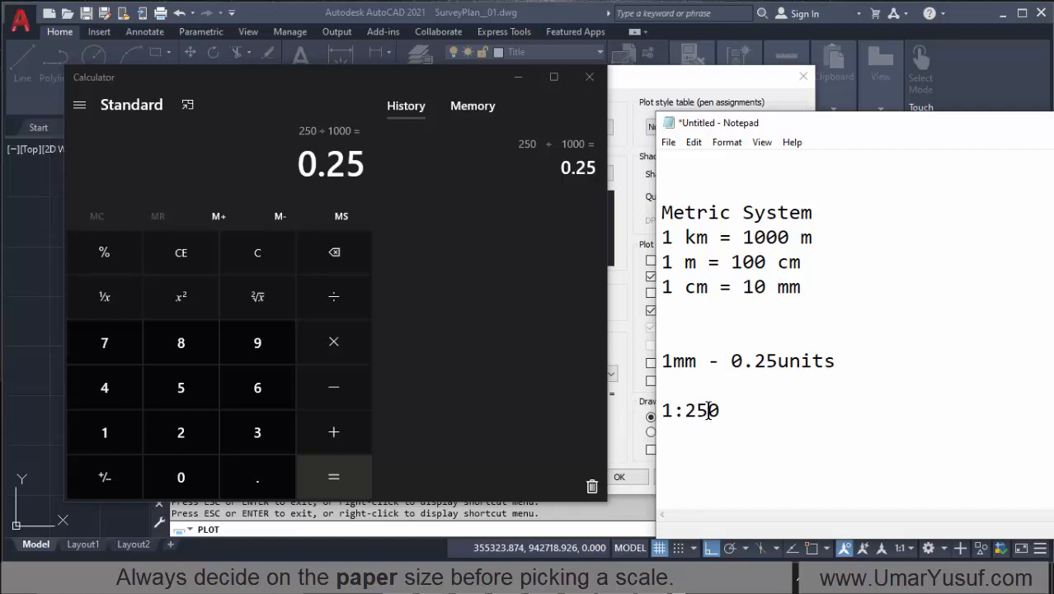
{"action": "left_click", "coordinate": [698, 288]}
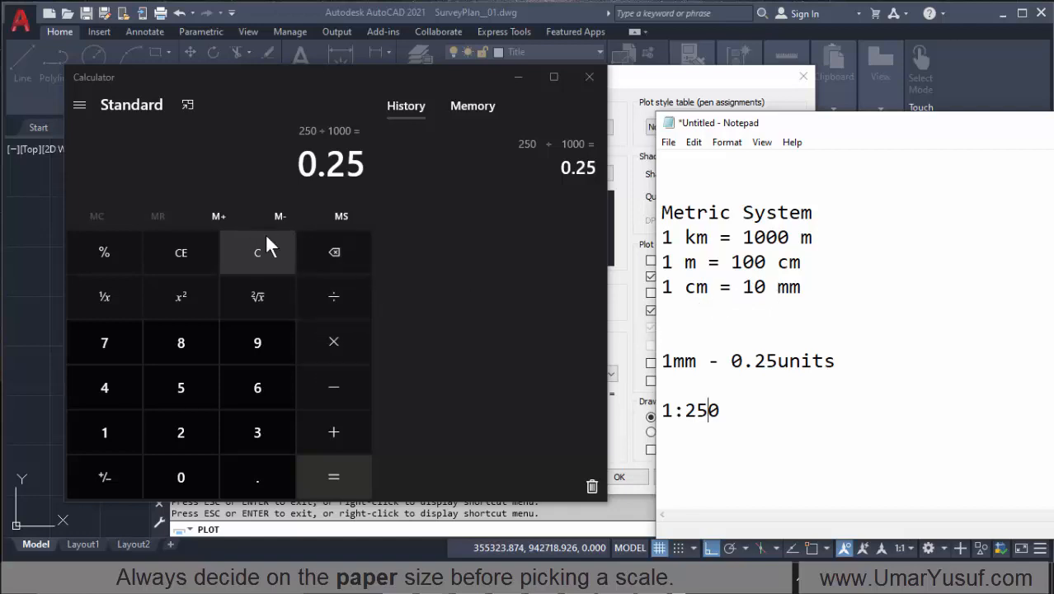
{"action": "left_click", "coordinate": [188, 250]}
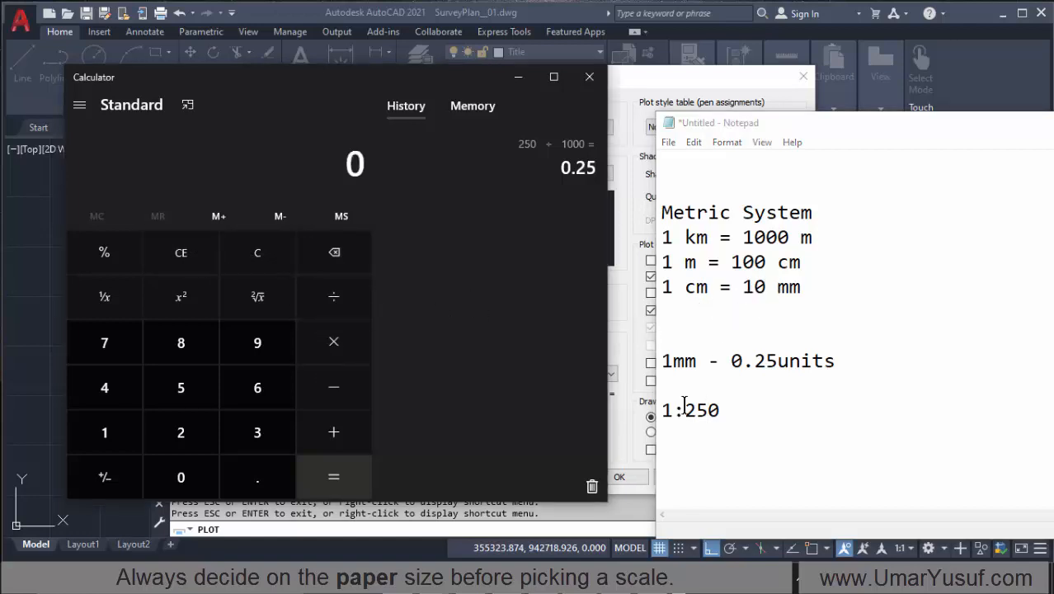
{"action": "left_click", "coordinate": [188, 425]}
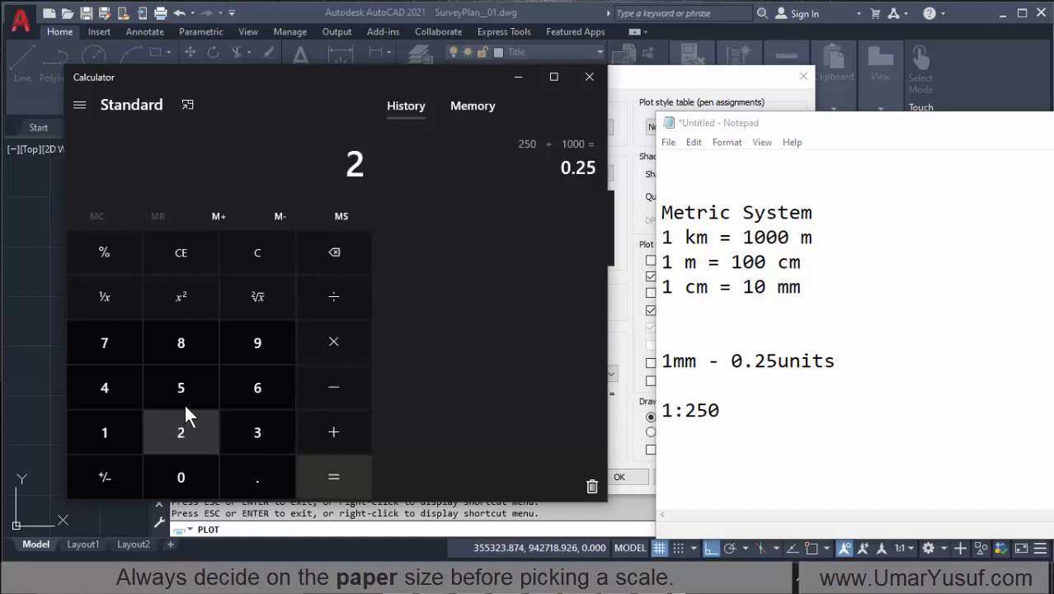
{"action": "left_click", "coordinate": [190, 387]}
{"action": "left_click", "coordinate": [178, 479]}
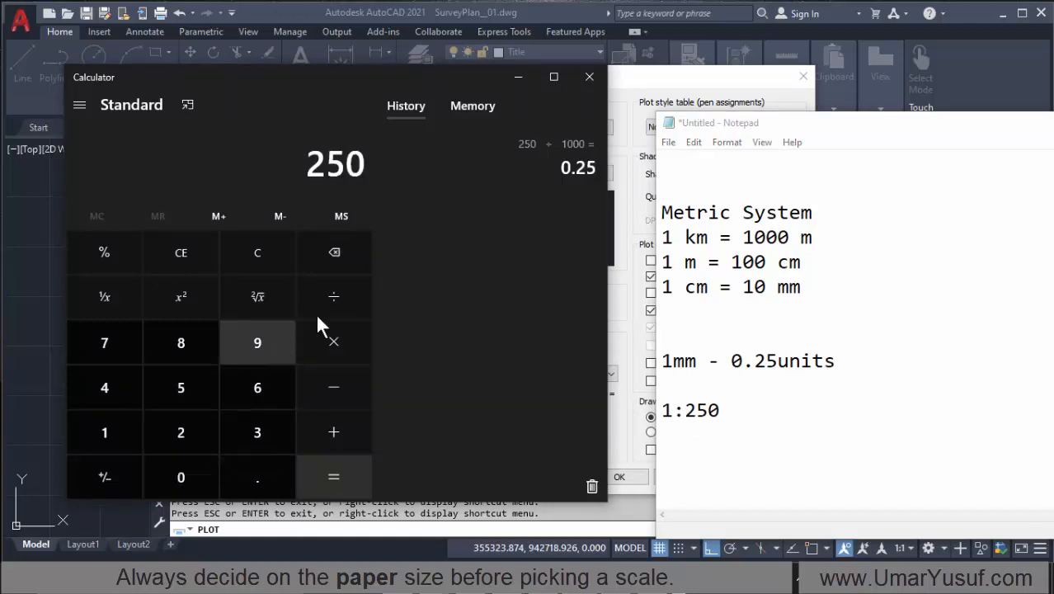
{"action": "left_click", "coordinate": [333, 294]}
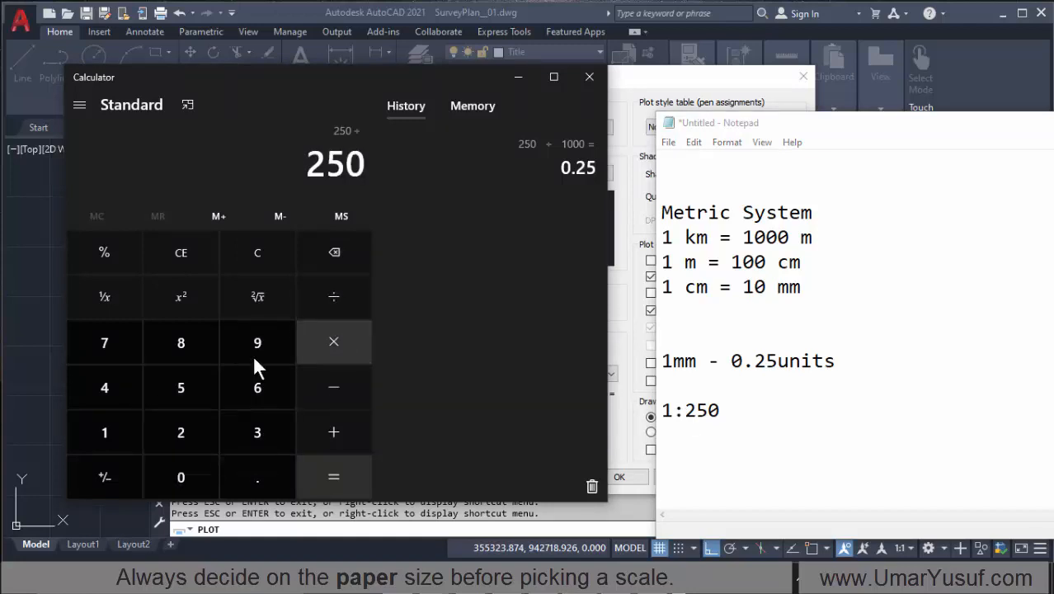
{"action": "left_click", "coordinate": [107, 425]}
{"action": "left_click", "coordinate": [199, 476]}
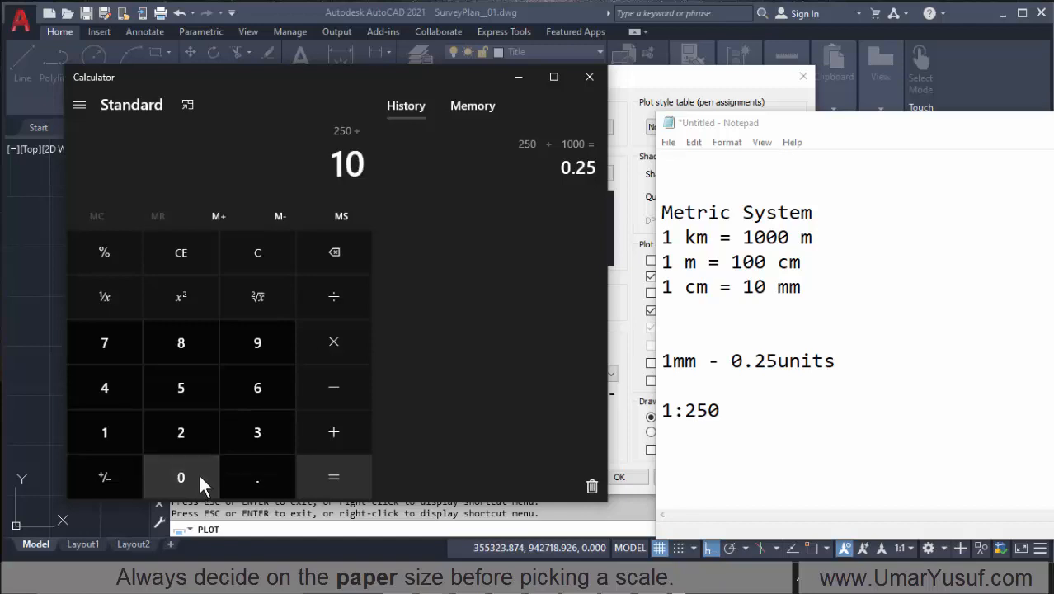
{"action": "left_click", "coordinate": [334, 474]}
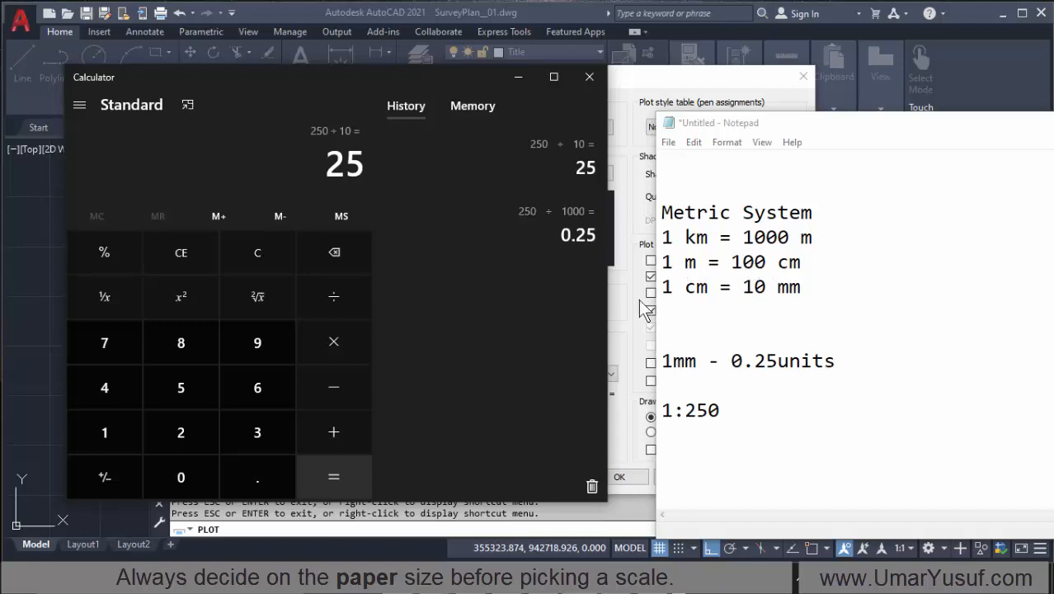
Step: Divide the centimetre result by 100 in Calculator to convert it to metres
{"action": "left_click", "coordinate": [343, 303]}
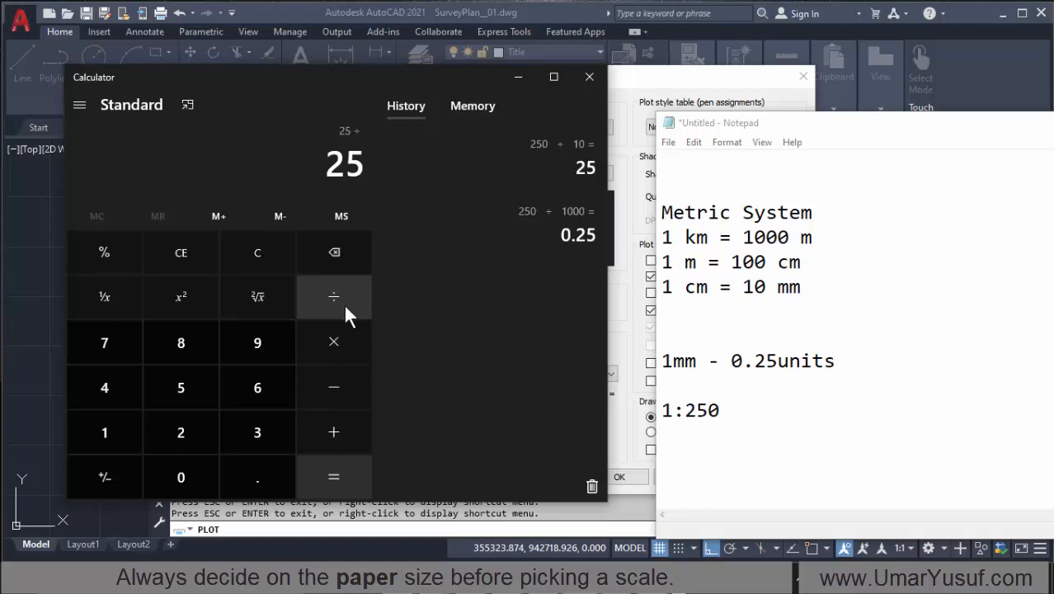
{"action": "left_click", "coordinate": [105, 431]}
{"action": "left_click", "coordinate": [182, 483]}
{"action": "left_click", "coordinate": [182, 482]}
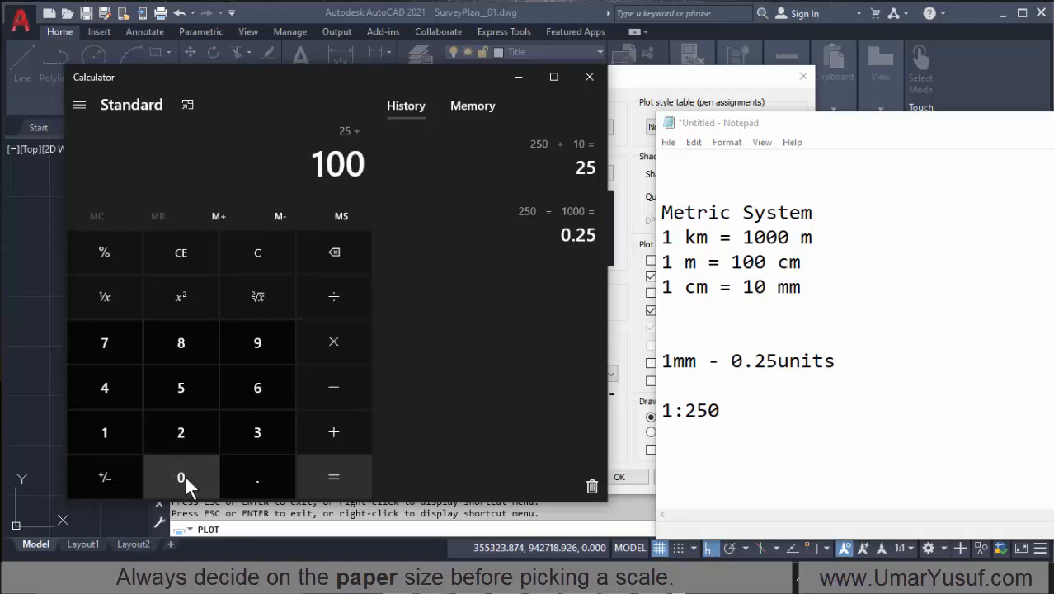
{"action": "left_click", "coordinate": [335, 480]}
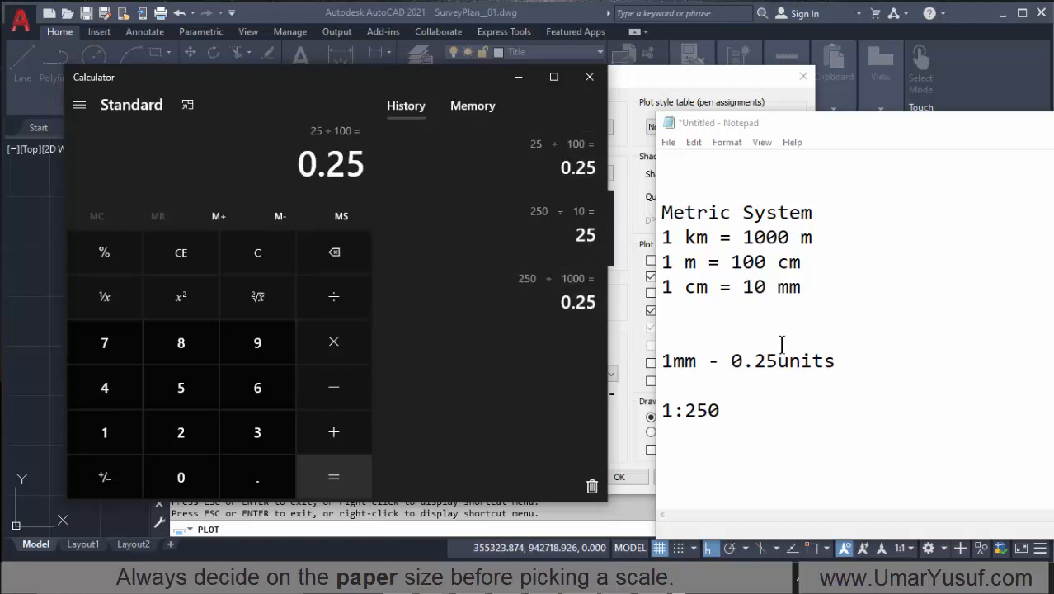
Step: Replace "units" with "m" in the Notepad scale line so it reads "1mm - 0.25m"
{"action": "scroll", "coordinate": [711, 367], "scroll_direction": "down", "scroll_amount": 1}
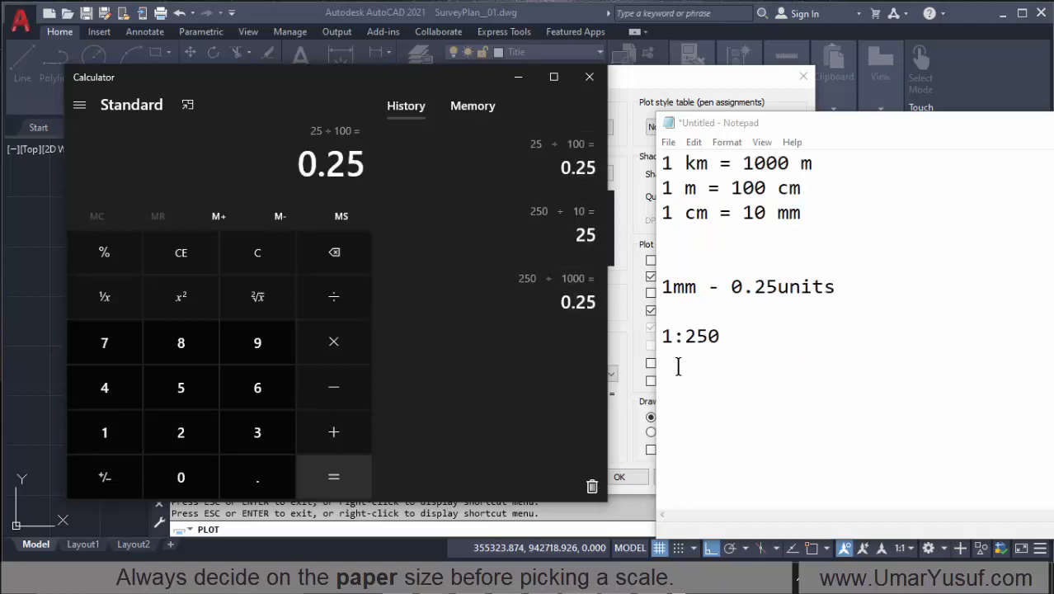
{"action": "left_click", "coordinate": [669, 360]}
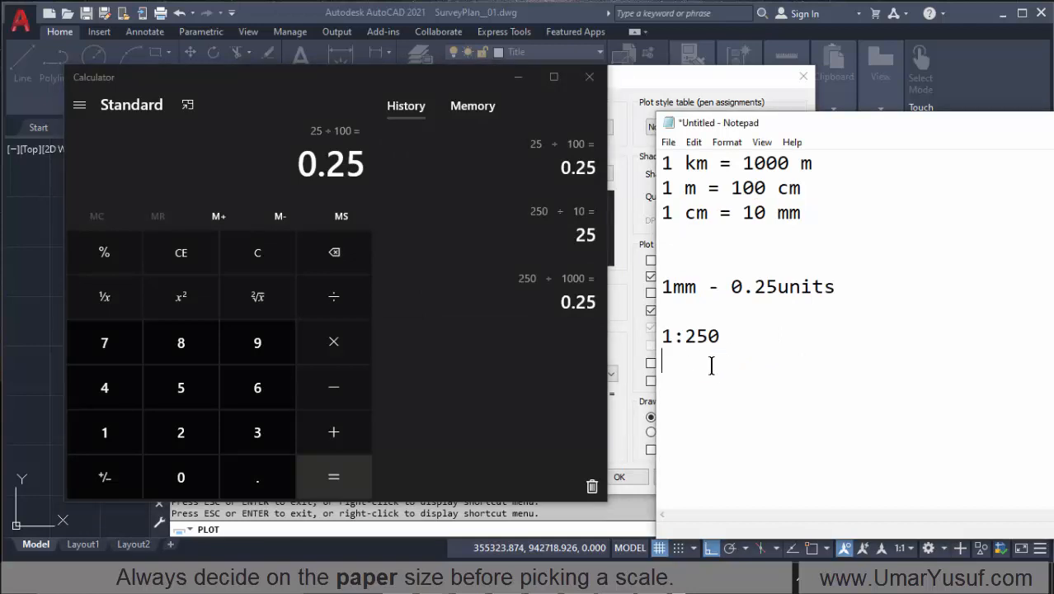
{"action": "left_click_drag", "start_coordinate": [674, 341], "coordinate": [661, 343]}
{"action": "left_click", "coordinate": [703, 346]}
{"action": "left_click_drag", "start_coordinate": [777, 287], "coordinate": [836, 286]}
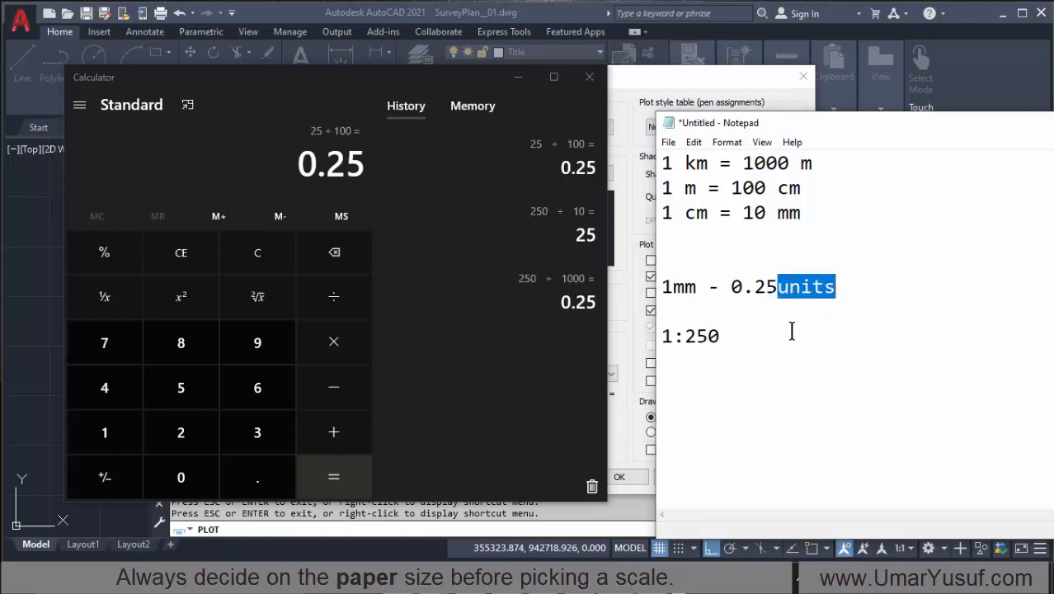
{"action": "type", "text": "m"}
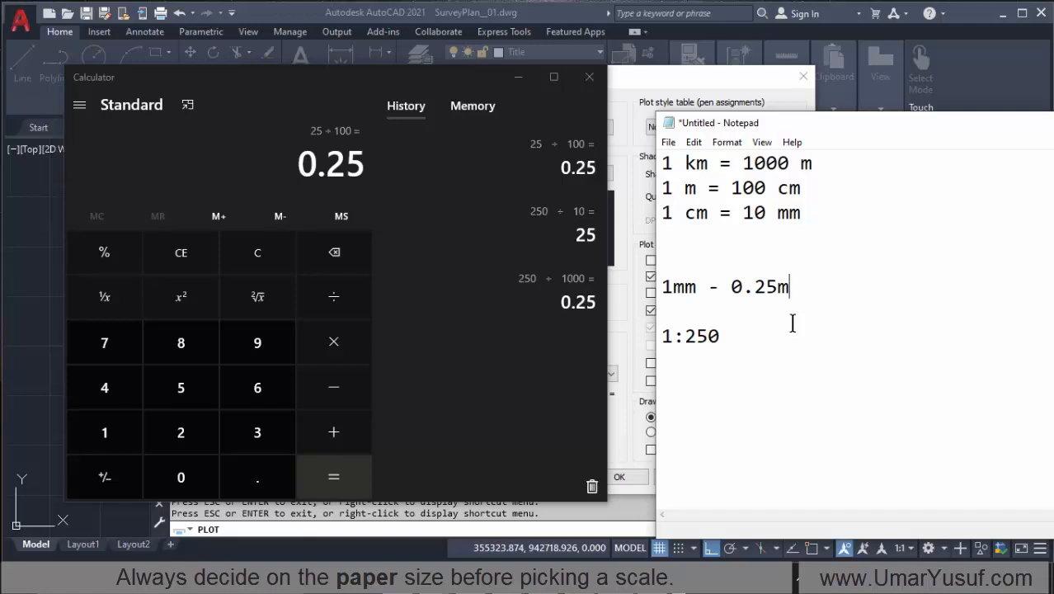
Step: Put Calculator away, close AutoCAD's Plot dialog without plotting and return to the Notepad notes
{"action": "left_click", "coordinate": [518, 79]}
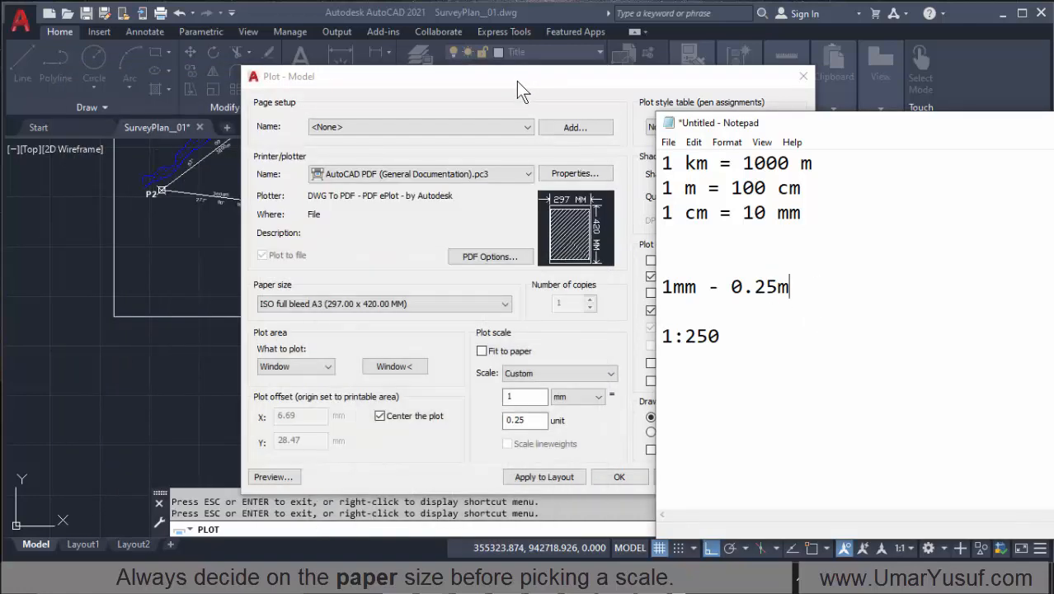
{"action": "left_click", "coordinate": [749, 77]}
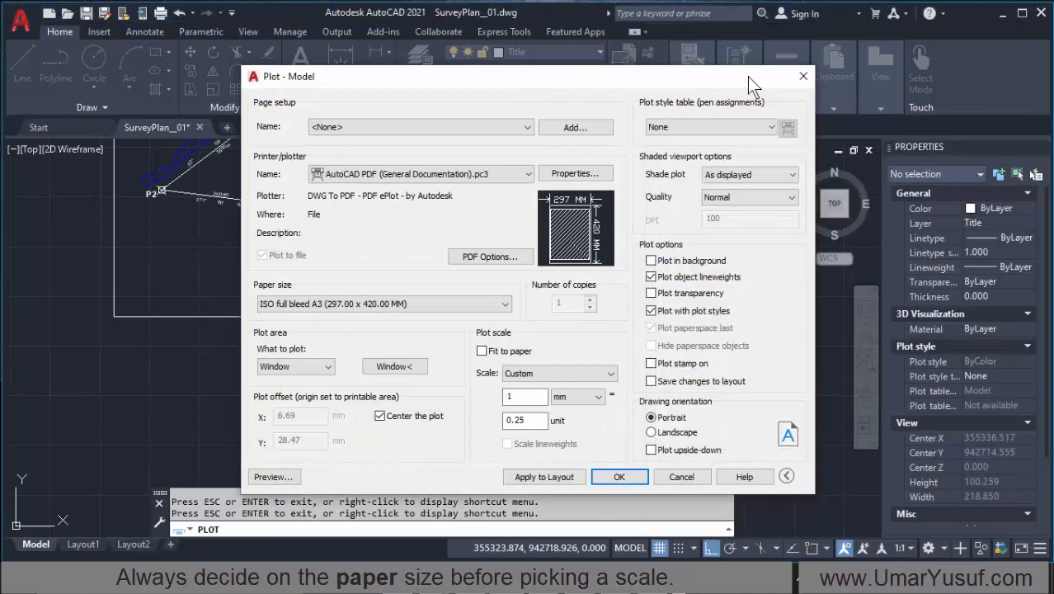
{"action": "left_click", "coordinate": [801, 77]}
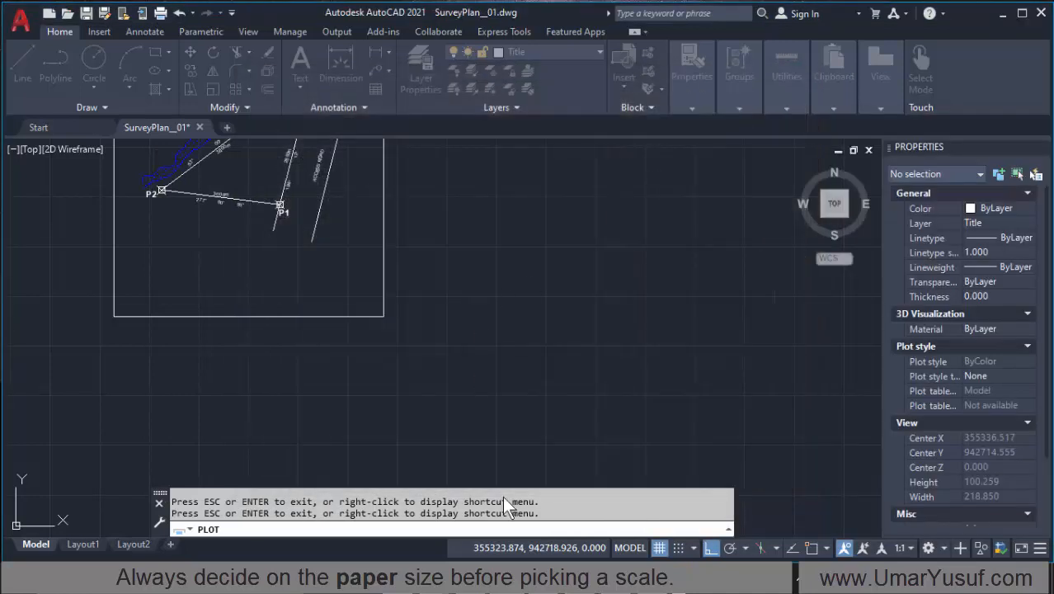
{"action": "key", "text": "alt+Tab"}
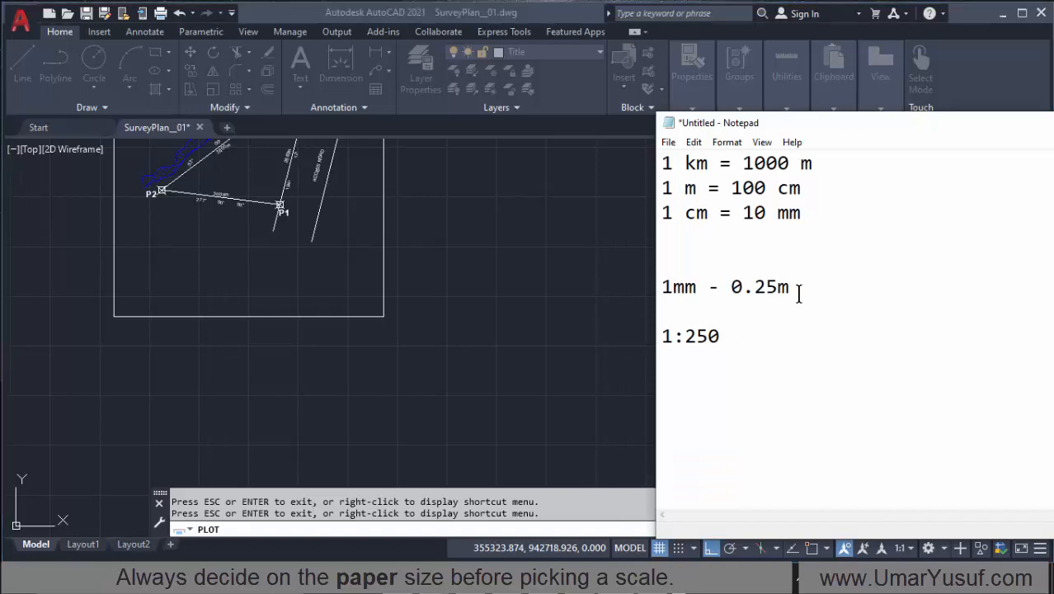
Step: Cut the "1mm - 0.25m" text from its line and prefix the 1:250 ratio with "RF >>"
{"action": "scroll", "coordinate": [715, 298], "scroll_direction": "down", "scroll_amount": 3}
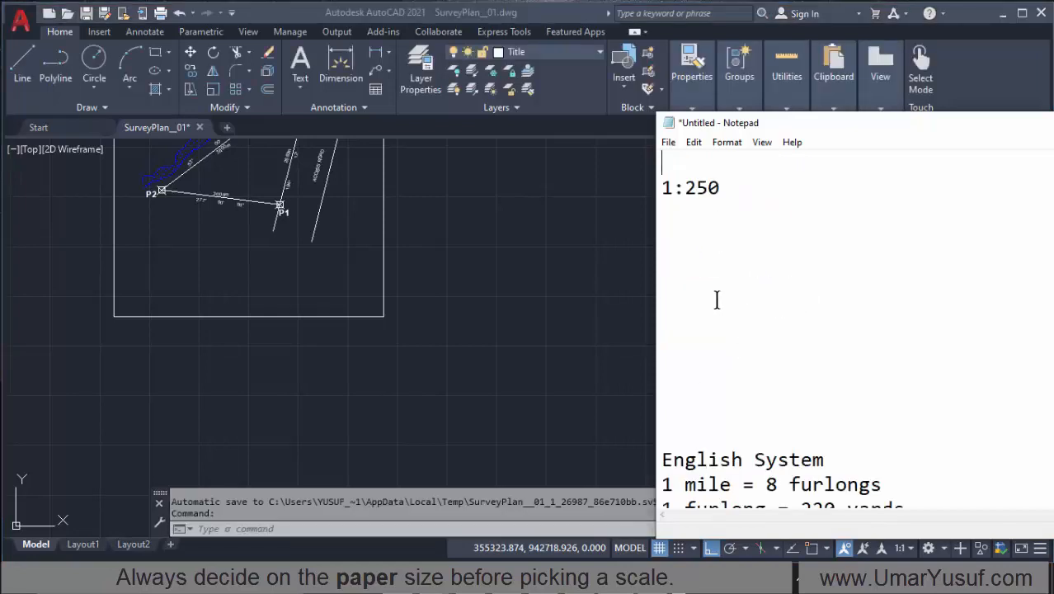
{"action": "scroll", "coordinate": [718, 289], "scroll_direction": "up", "scroll_amount": 3}
{"action": "left_click_drag", "start_coordinate": [795, 287], "coordinate": [661, 287]}
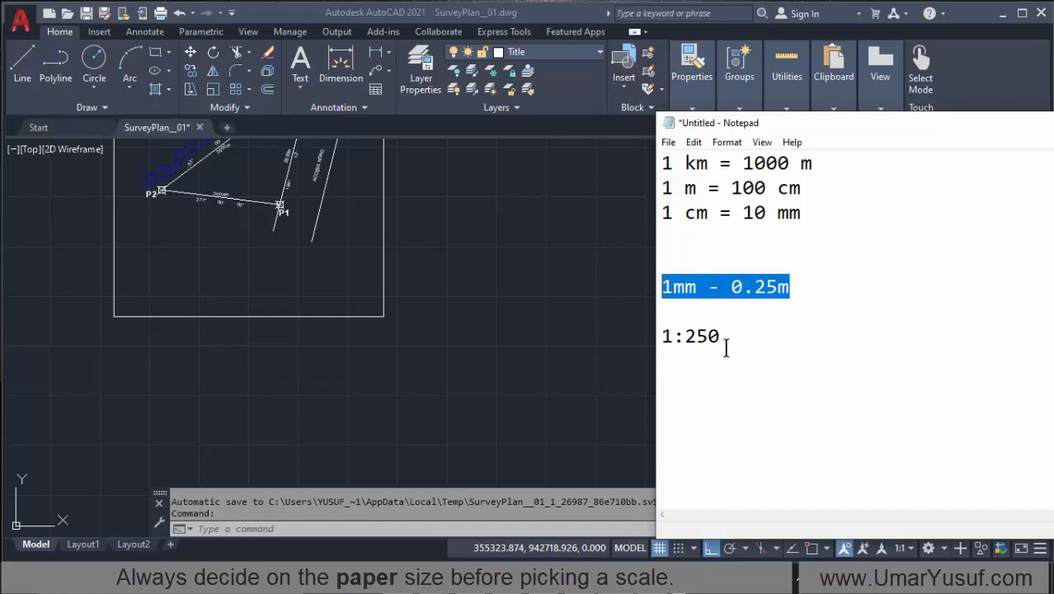
{"action": "key", "text": "Delete"}
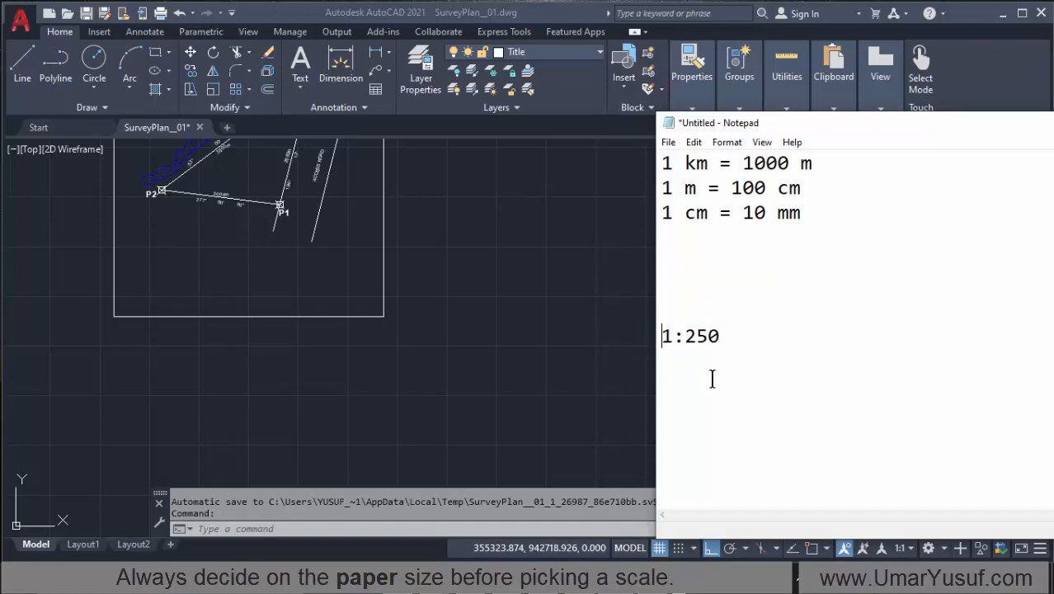
{"action": "type", "text": "RF"}
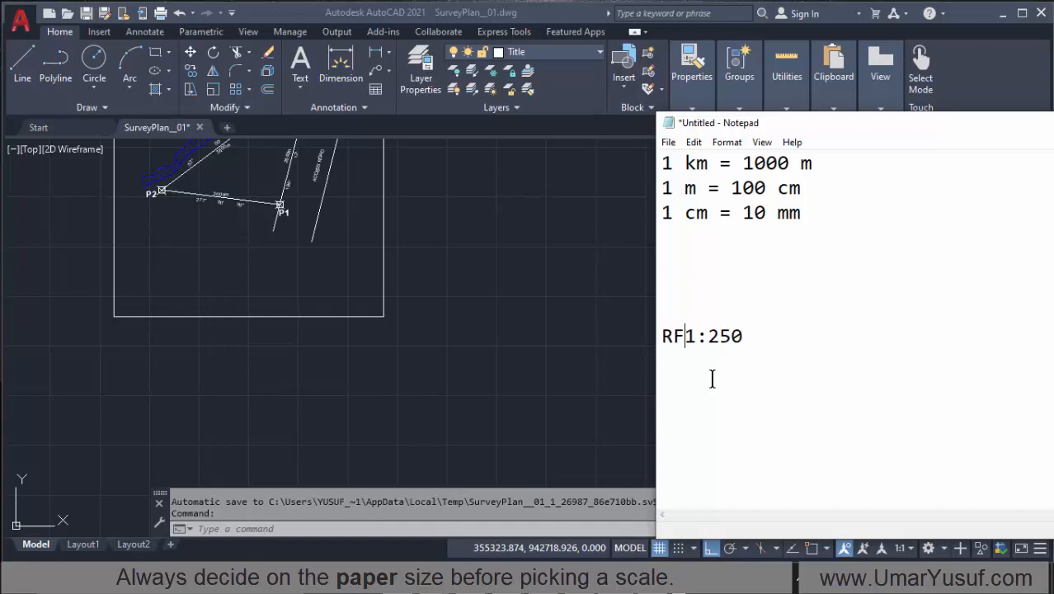
{"action": "type", "text": " >>"}
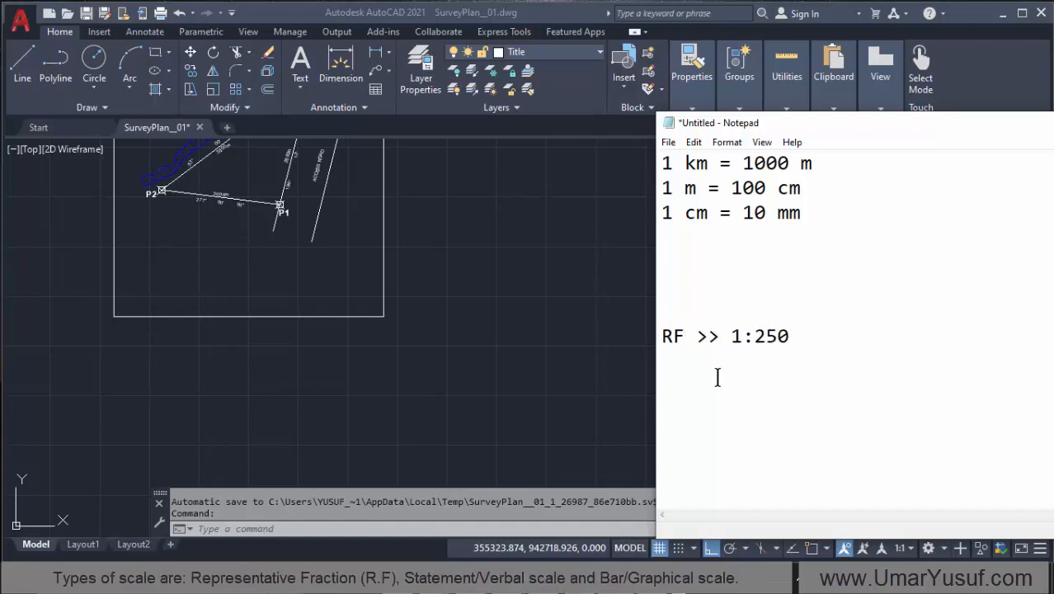
Step: Add the line "Statement >> 1mm - 0.25m" directly below the RF scale
{"action": "left_click", "coordinate": [676, 368]}
{"action": "type", "text": "Statement"}
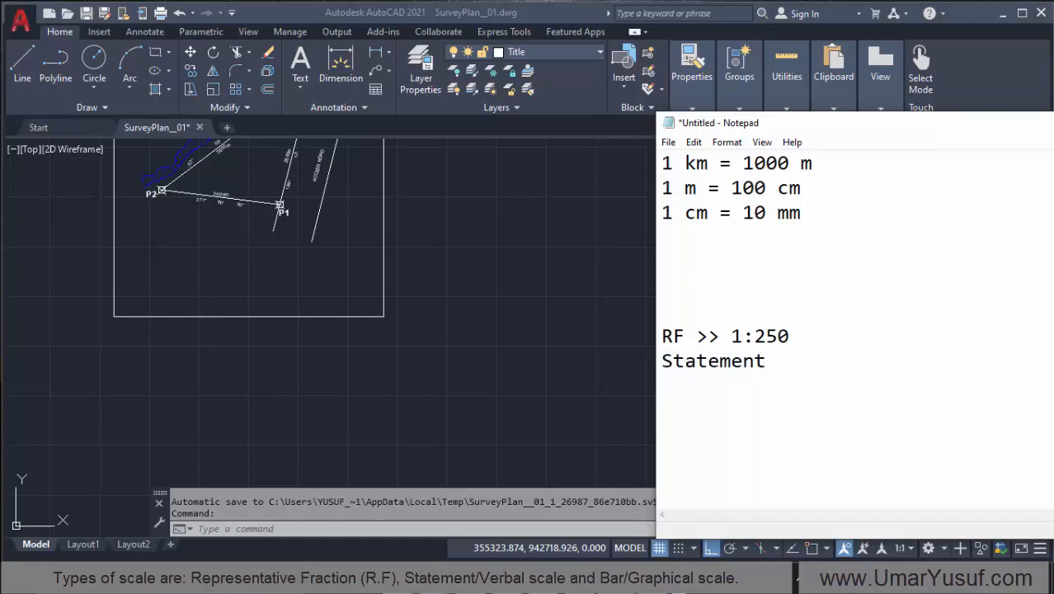
{"action": "type", "text": " >> 1mm - 0.25m"}
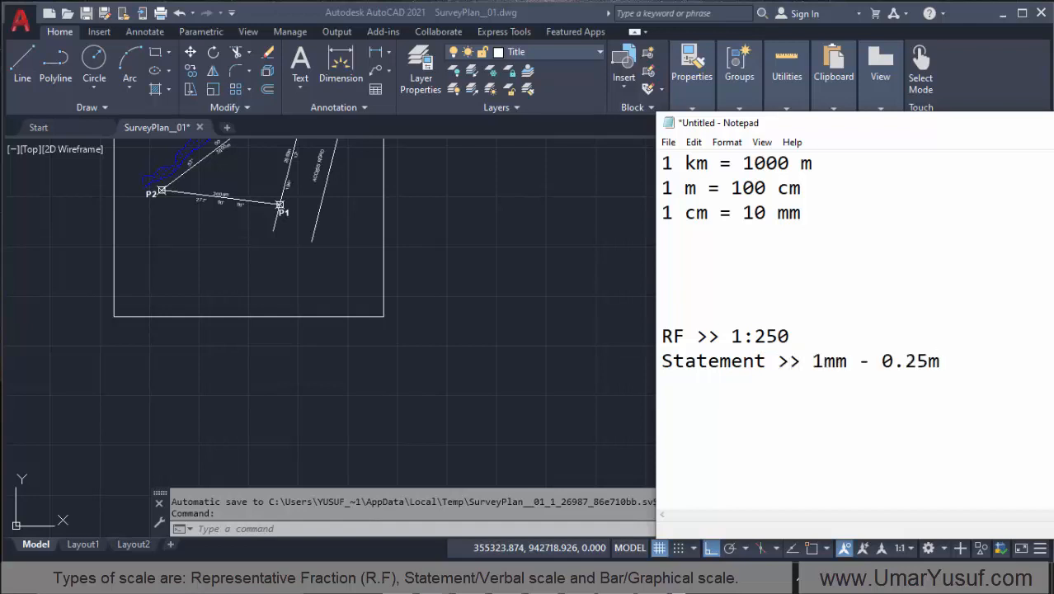
Step: Replace the dash in the statement scale with the word "represents"
{"action": "left_click", "coordinate": [813, 363]}
{"action": "left_click", "coordinate": [847, 362]}
{"action": "left_click", "coordinate": [871, 367]}
{"action": "key", "text": "BackSpace"}
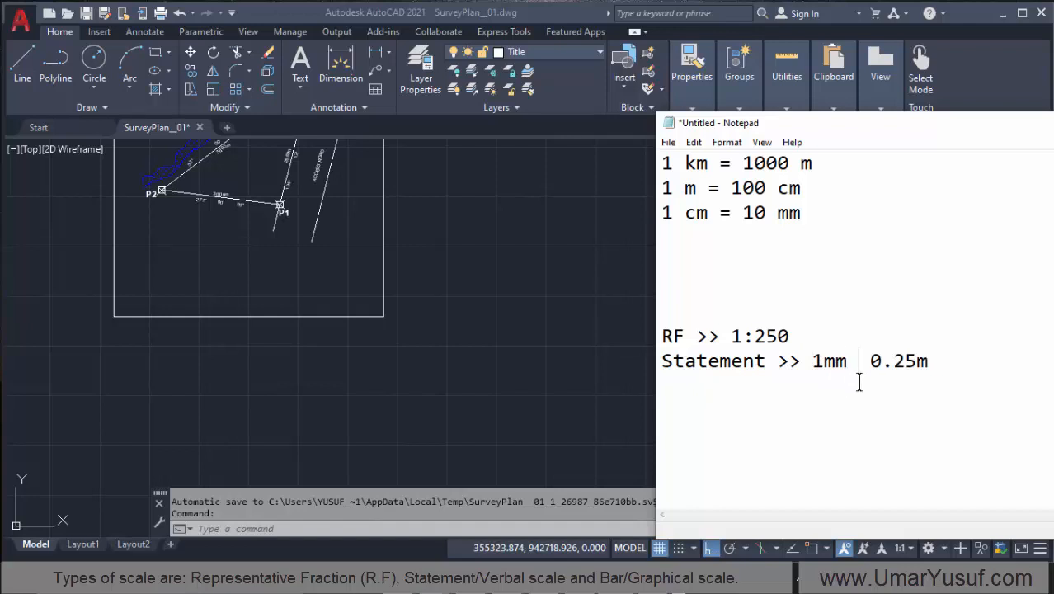
{"action": "type", "text": "represents"}
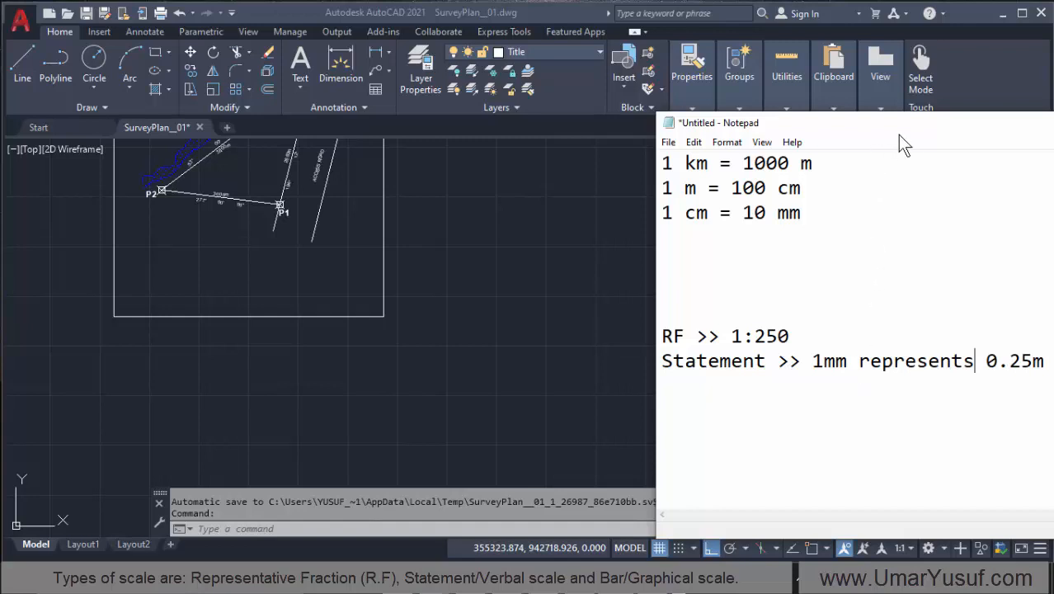
Step: Expand the statement scale to "1mm on the plan represents 0.25m on the ground" and move the Notepad window so the whole line fits
{"action": "left_click_drag", "start_coordinate": [896, 132], "coordinate": [651, 136]}
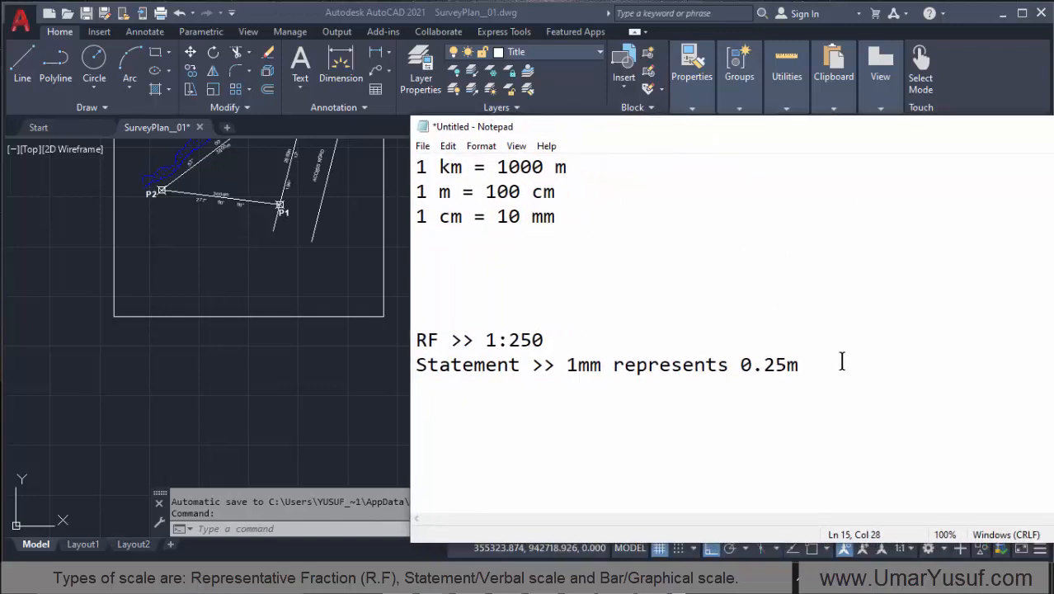
{"action": "left_click", "coordinate": [612, 364]}
{"action": "type", "text": "on the p"}
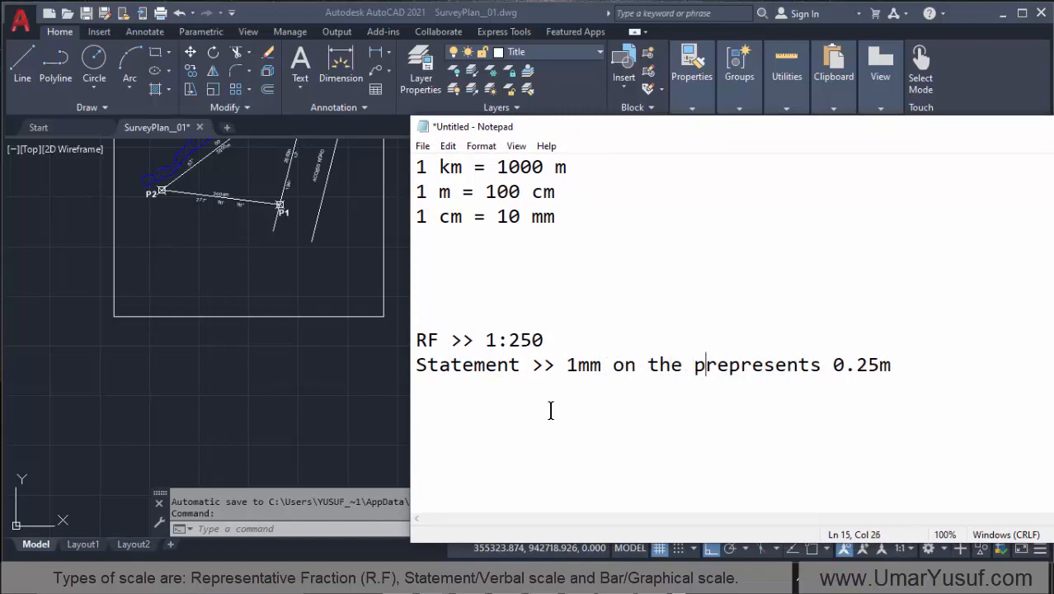
{"action": "type", "text": "lan"}
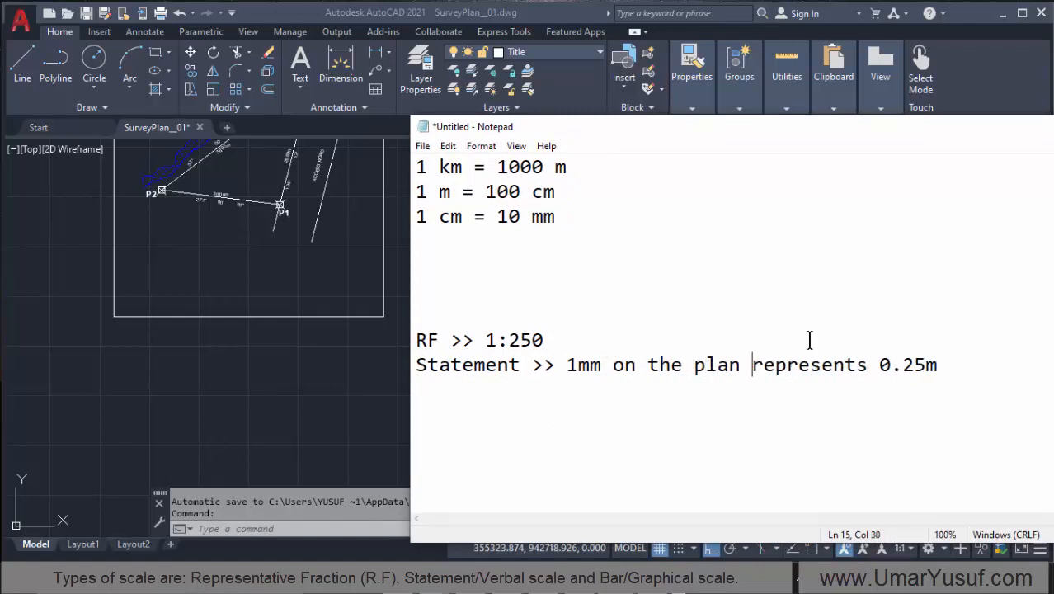
{"action": "left_click", "coordinate": [981, 365]}
{"action": "type", "text": "on the gr"}
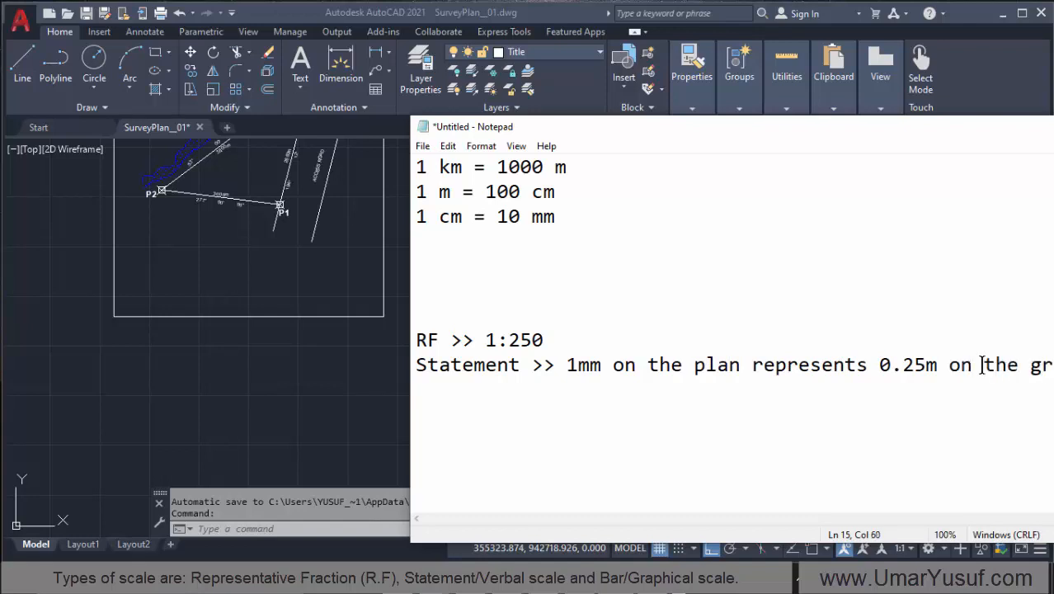
{"action": "left_click_drag", "start_coordinate": [857, 139], "coordinate": [756, 154]}
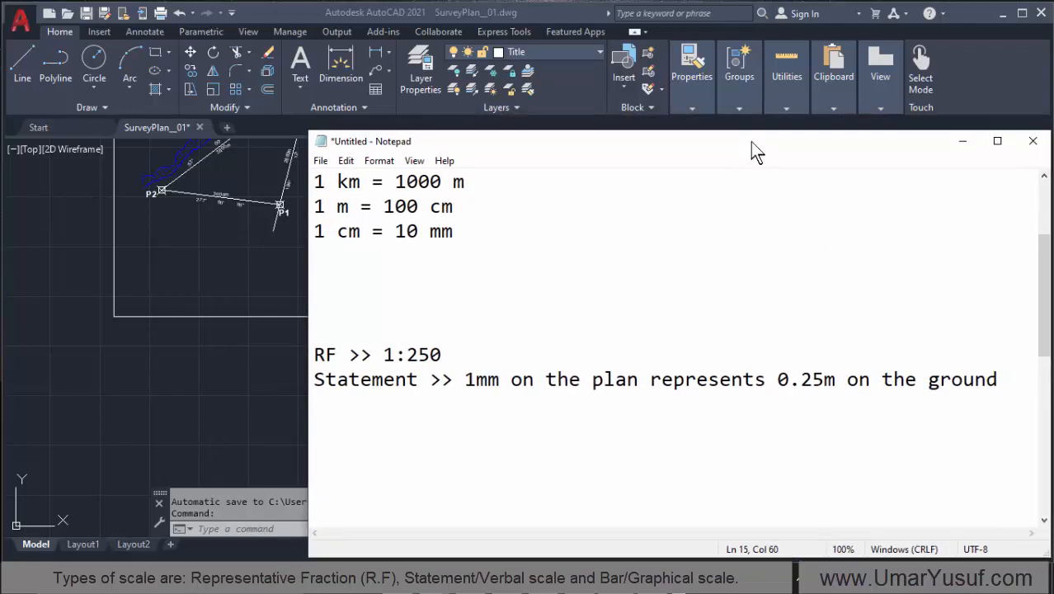
Step: Add the line "Bar/Graphical scale" directly below the statement scale
{"action": "left_click", "coordinate": [356, 403]}
{"action": "type", "text": "Bar/Gra"}
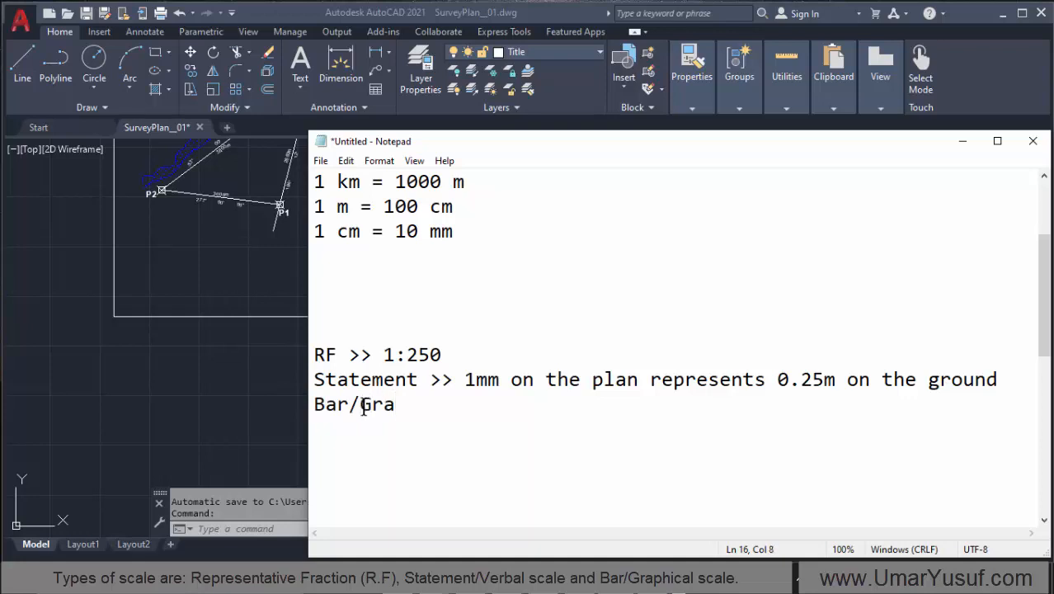
{"action": "type", "text": "phical "}
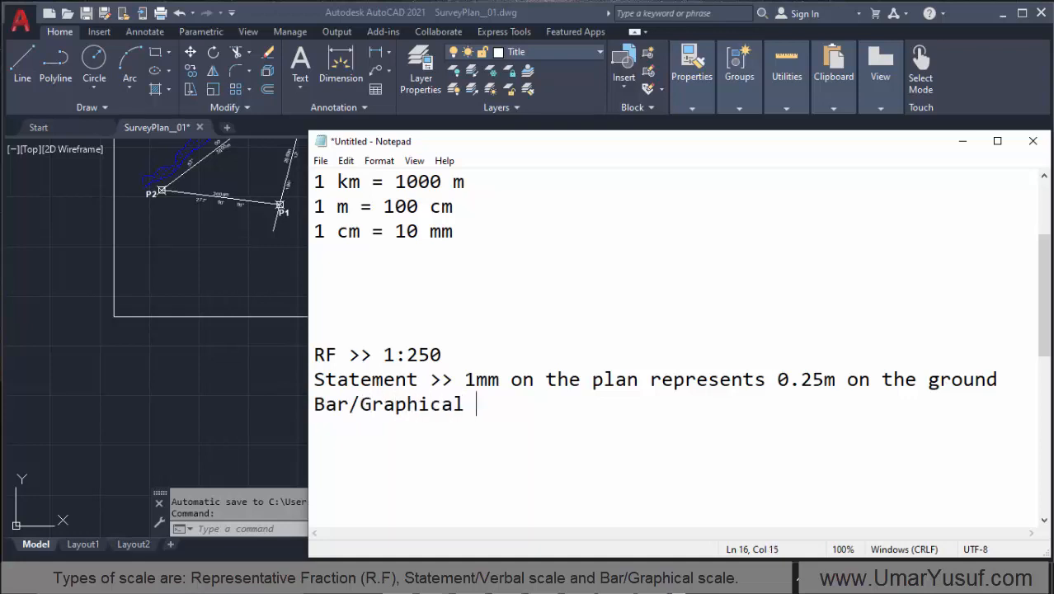
{"action": "type", "text": "scale"}
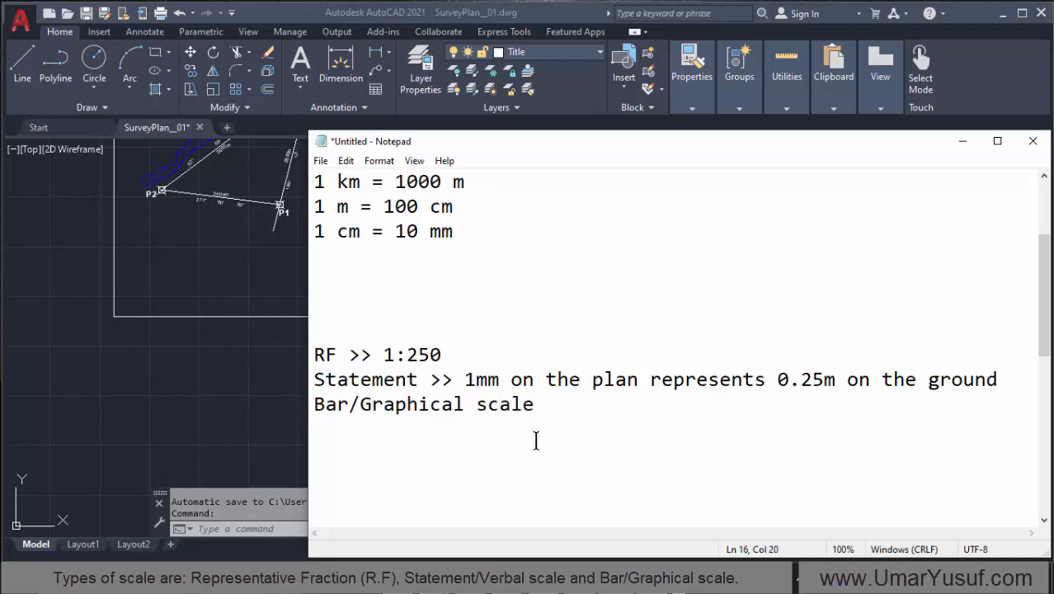
Step: Insert the word "scale" after "Statement" in the statement scale line
{"action": "left_click_drag", "start_coordinate": [540, 404], "coordinate": [475, 411]}
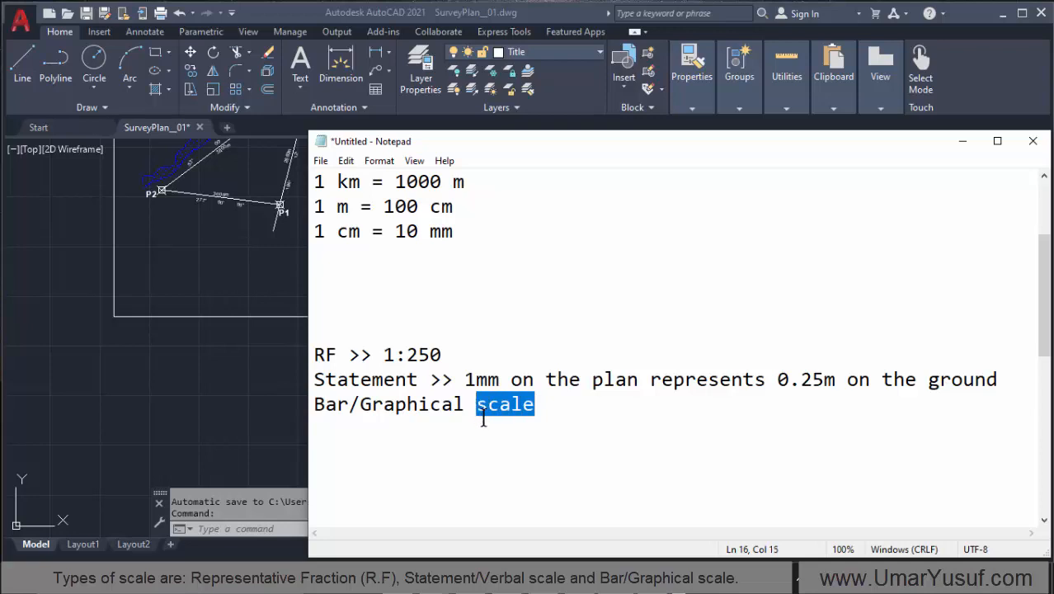
{"action": "left_click", "coordinate": [419, 381]}
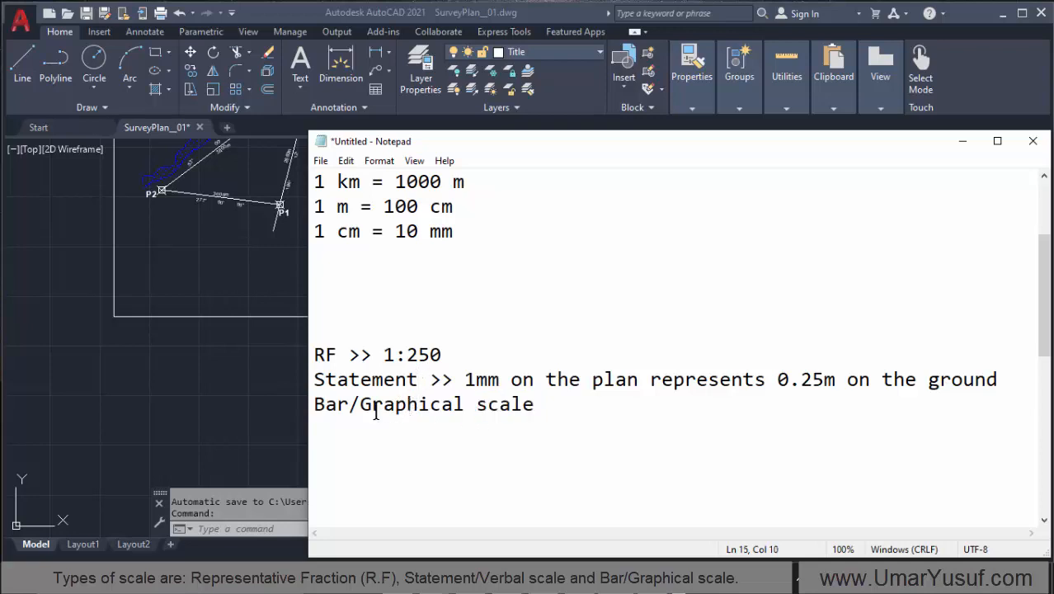
{"action": "left_click", "coordinate": [347, 405]}
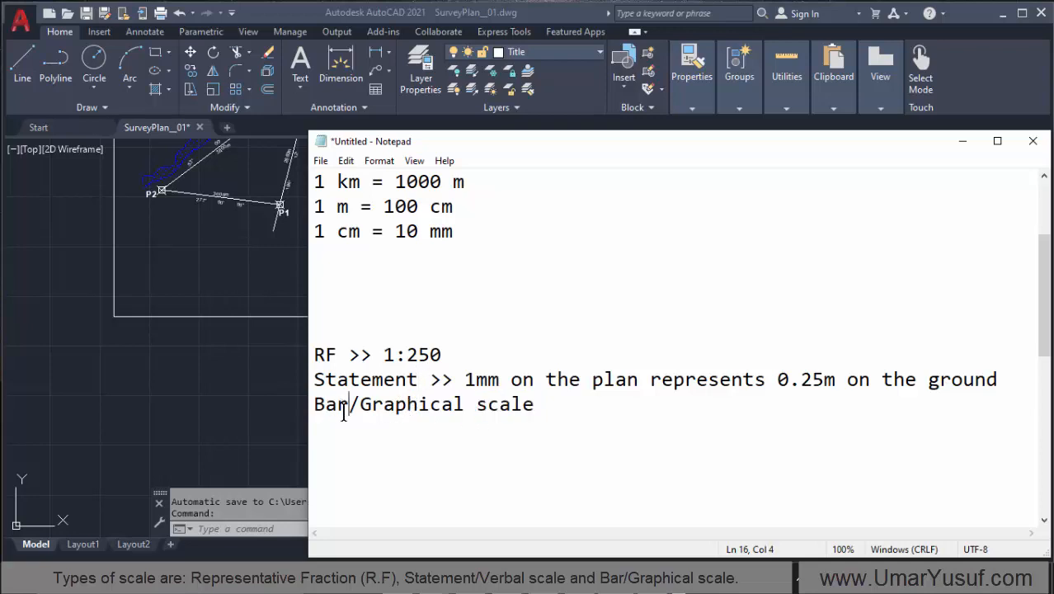
{"action": "left_click", "coordinate": [419, 380]}
{"action": "type", "text": "scale"}
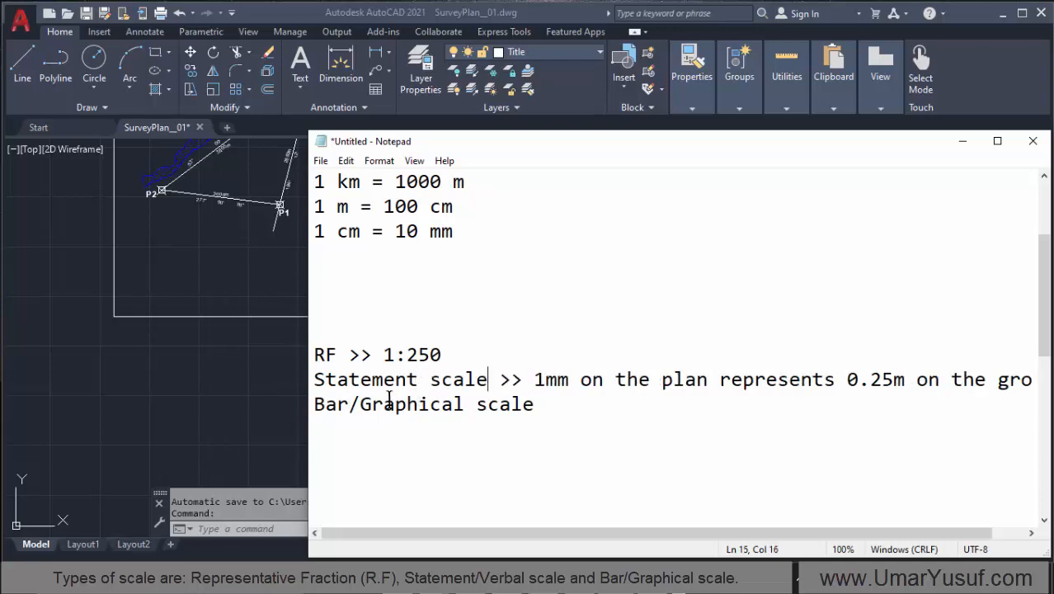
Step: Change the label of the 1:250 ratio from "RF" to "R.F scale"
{"action": "left_click", "coordinate": [327, 355]}
{"action": "type", "text": "."}
{"action": "left_click", "coordinate": [358, 359]}
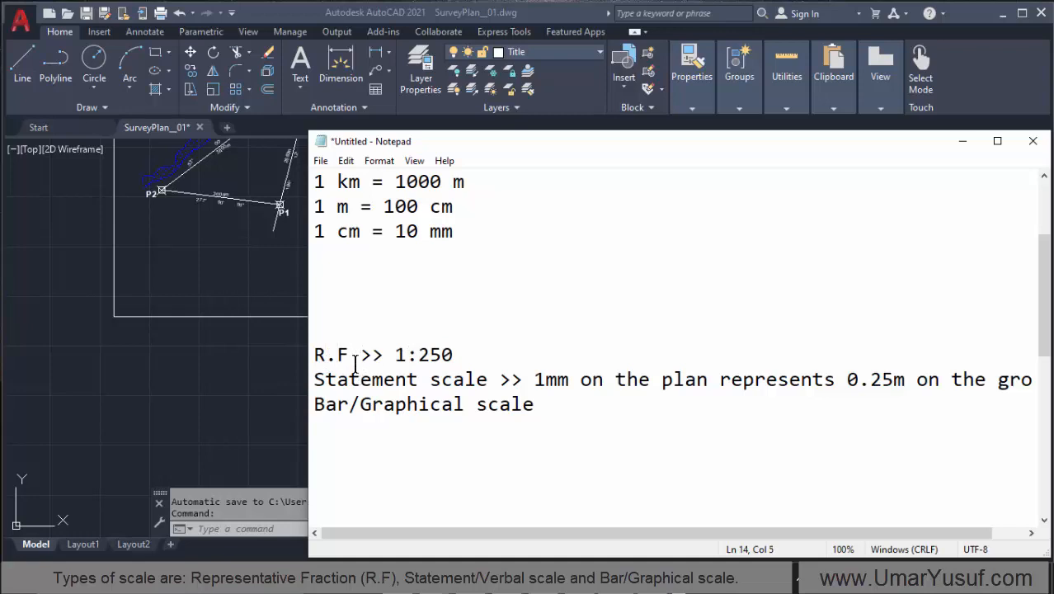
{"action": "type", "text": "scale"}
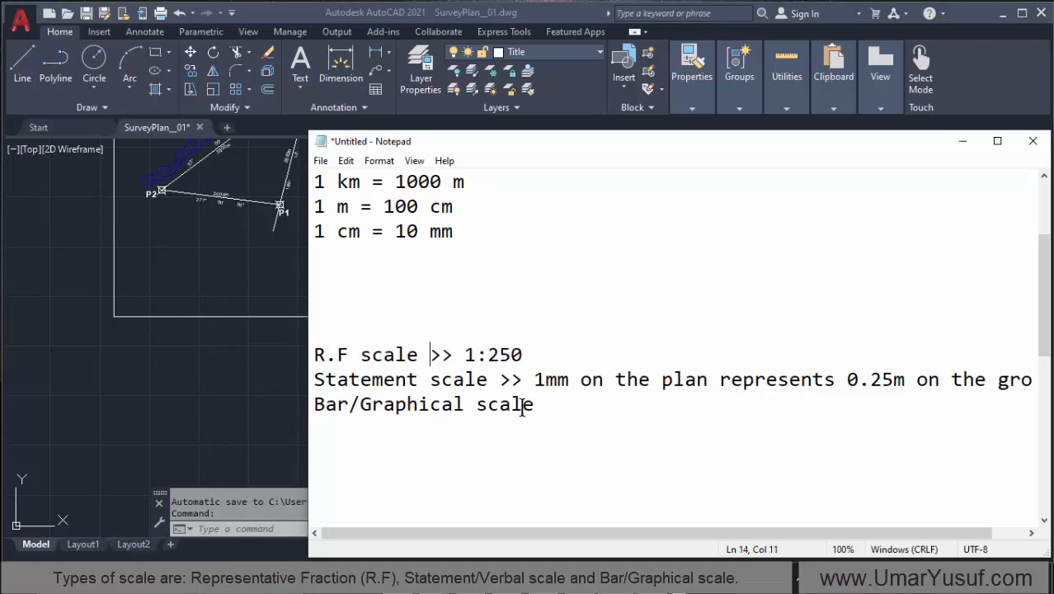
Step: Reposition the Notepad window and review the R.F, statement and bar/graphical scale lines one by one
{"action": "left_click_drag", "start_coordinate": [687, 139], "coordinate": [565, 136]}
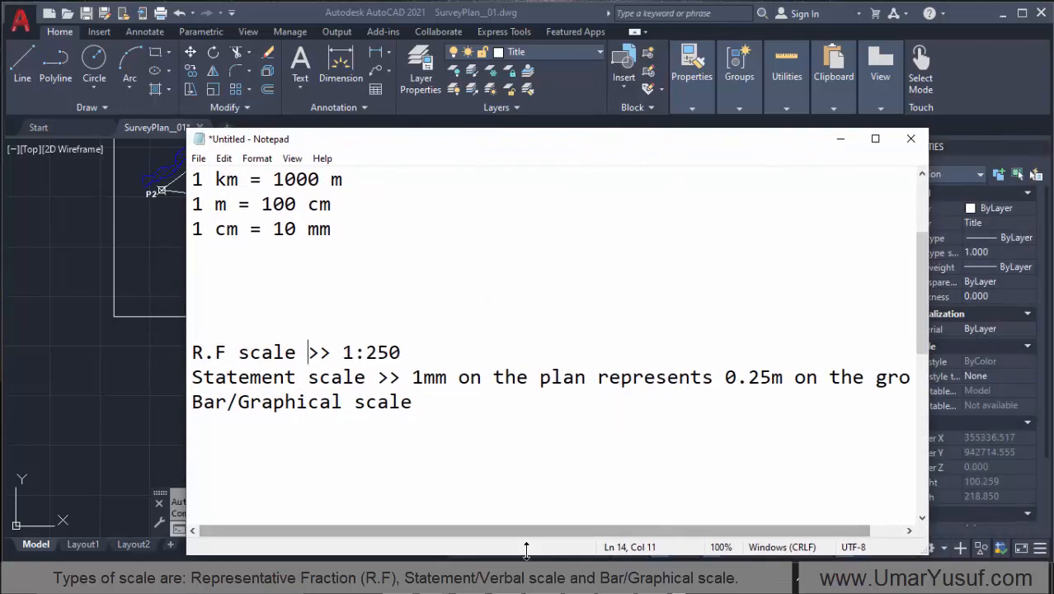
{"action": "left_click_drag", "start_coordinate": [525, 533], "coordinate": [444, 532]}
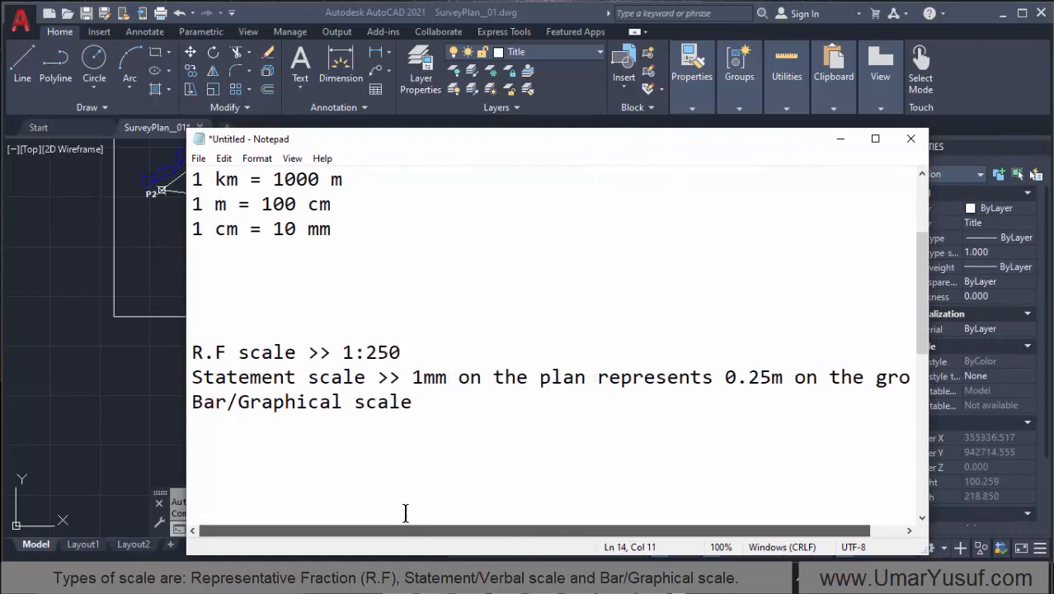
{"action": "left_click_drag", "start_coordinate": [445, 412], "coordinate": [195, 353]}
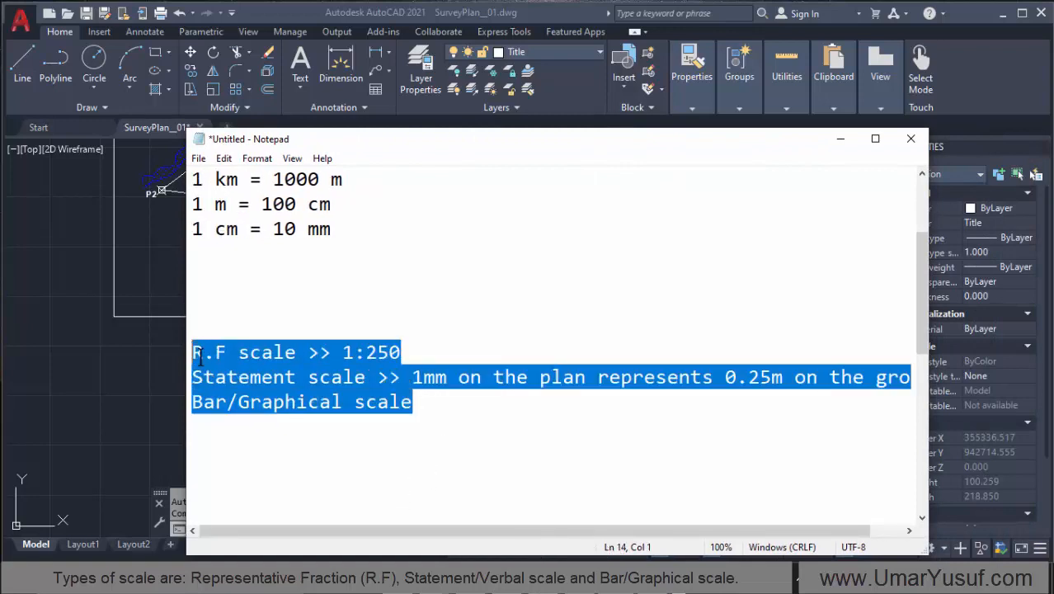
{"action": "left_click", "coordinate": [272, 353]}
{"action": "left_click_drag", "start_coordinate": [401, 353], "coordinate": [345, 353]}
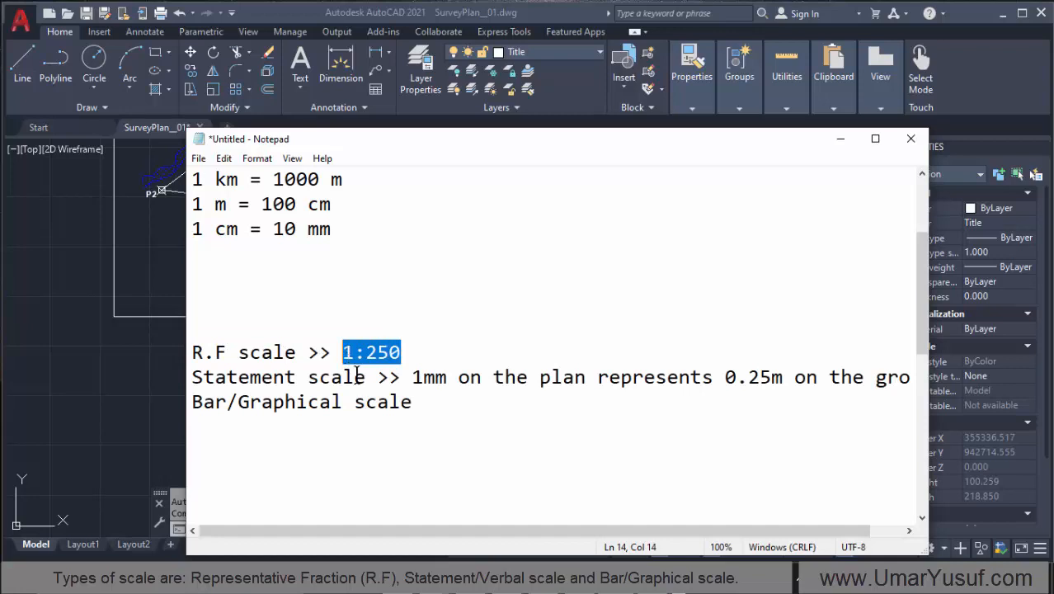
{"action": "left_click", "coordinate": [371, 363]}
{"action": "left_click", "coordinate": [281, 376]}
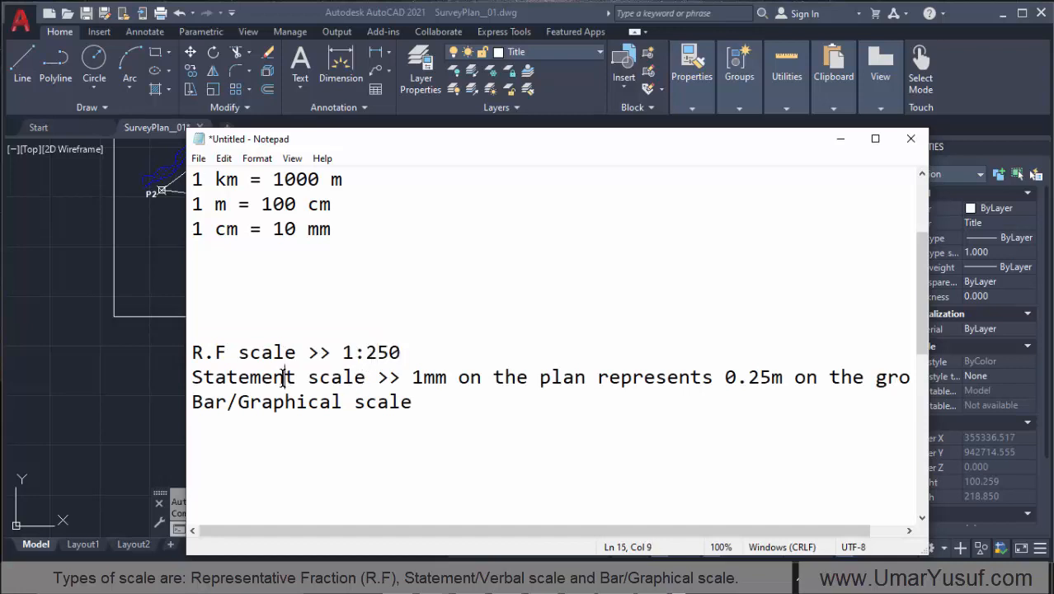
{"action": "left_click_drag", "start_coordinate": [371, 530], "coordinate": [430, 514]}
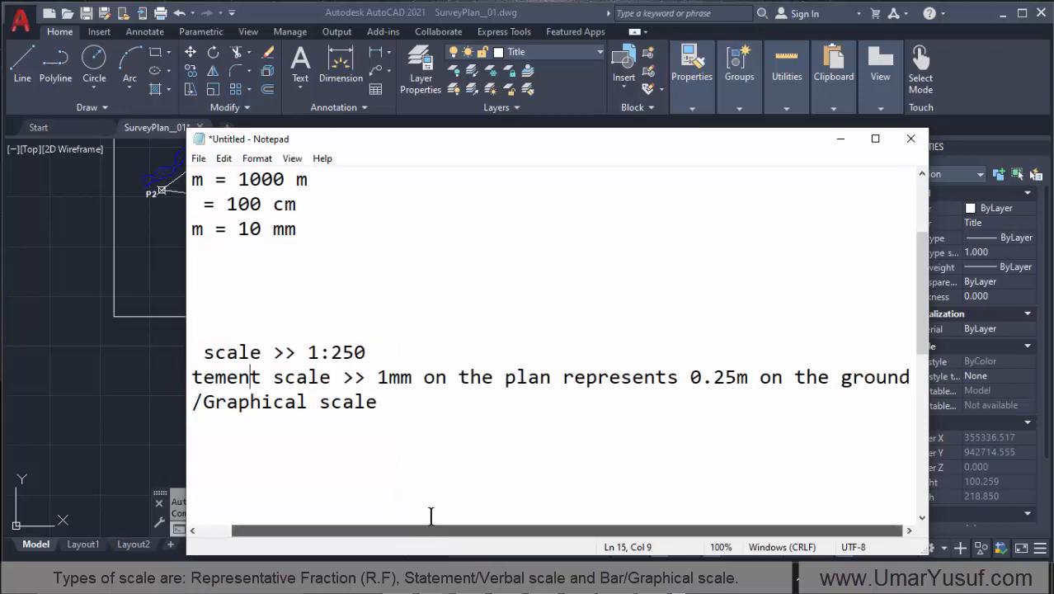
{"action": "left_click_drag", "start_coordinate": [377, 377], "coordinate": [921, 388]}
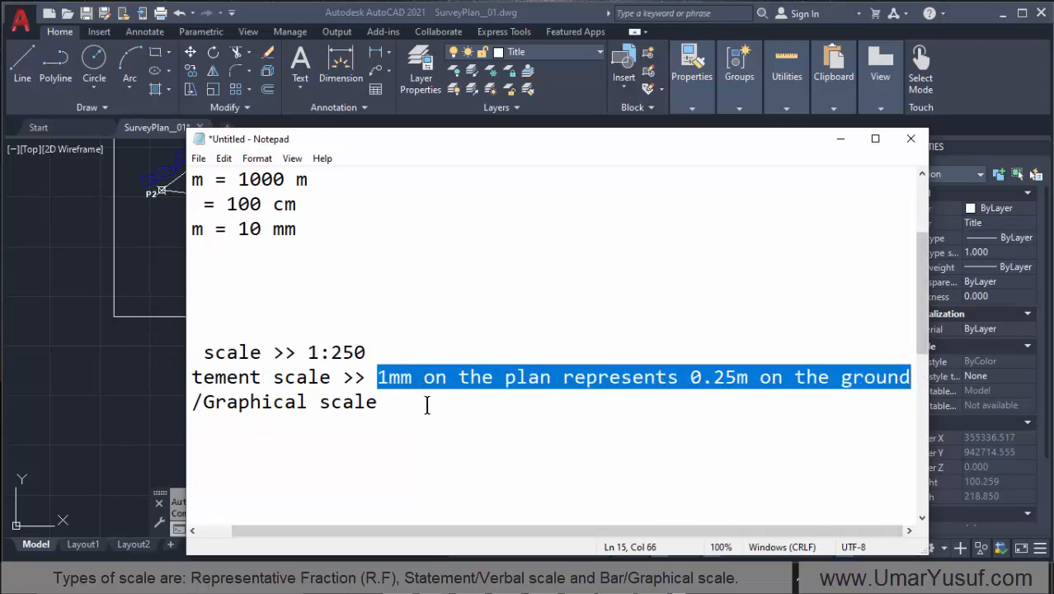
{"action": "left_click", "coordinate": [313, 422]}
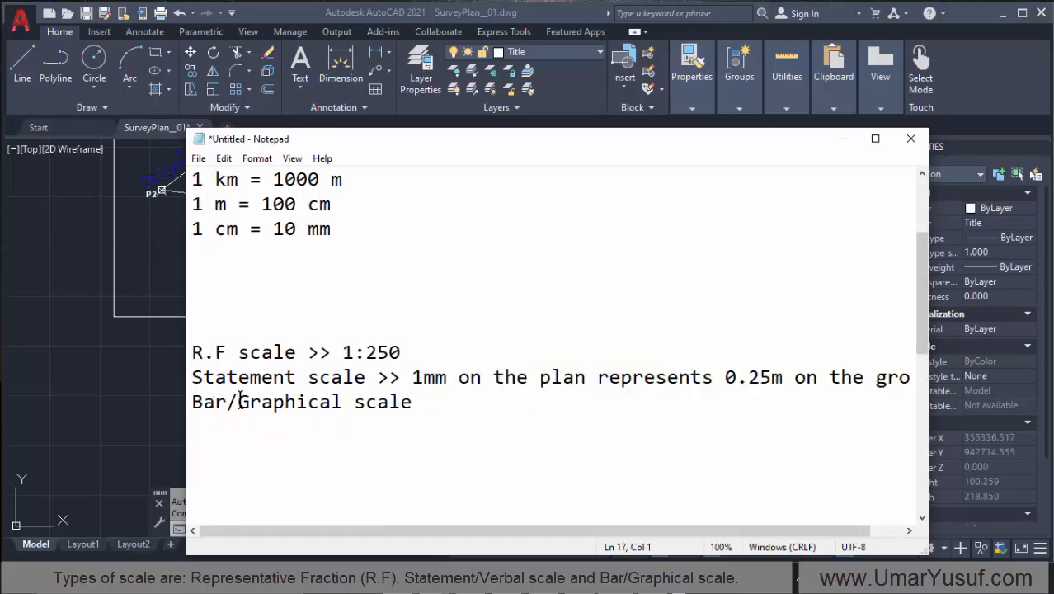
{"action": "left_click", "coordinate": [446, 410]}
{"action": "left_click_drag", "start_coordinate": [412, 401], "coordinate": [203, 402]}
{"action": "left_click", "coordinate": [304, 430]}
Step: Switch to the AutoCAD survey plan, create a new layer named "Scale" and make it the current layer
{"action": "left_click", "coordinate": [839, 140]}
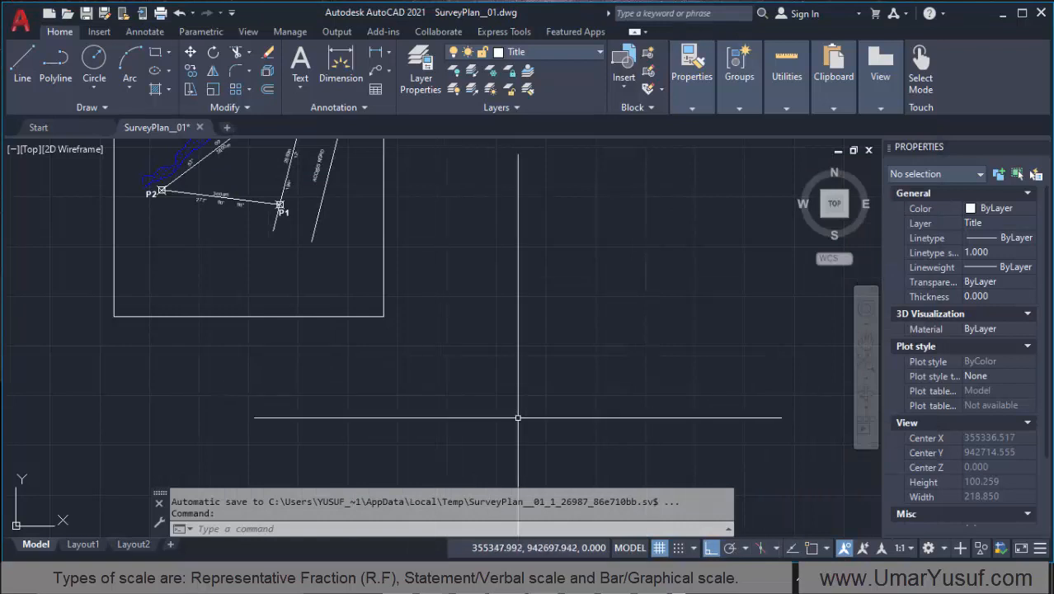
{"action": "scroll", "coordinate": [526, 404], "scroll_direction": "down", "scroll_amount": 2}
{"action": "scroll", "coordinate": [310, 145], "scroll_direction": "up", "scroll_amount": 2}
{"action": "scroll", "coordinate": [481, 301], "scroll_direction": "down", "scroll_amount": 2}
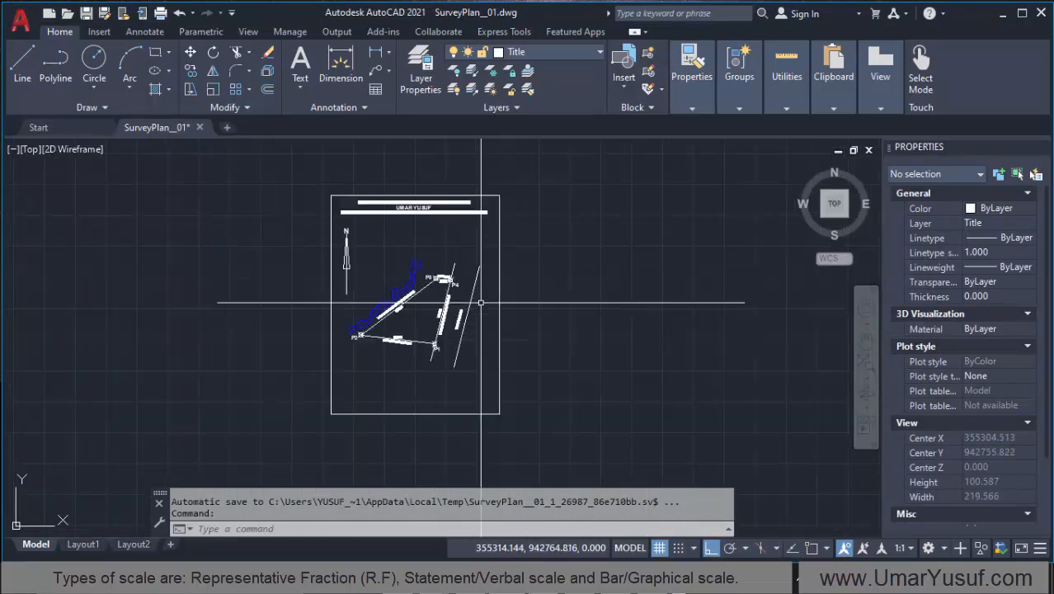
{"action": "scroll", "coordinate": [373, 232], "scroll_direction": "up", "scroll_amount": 5}
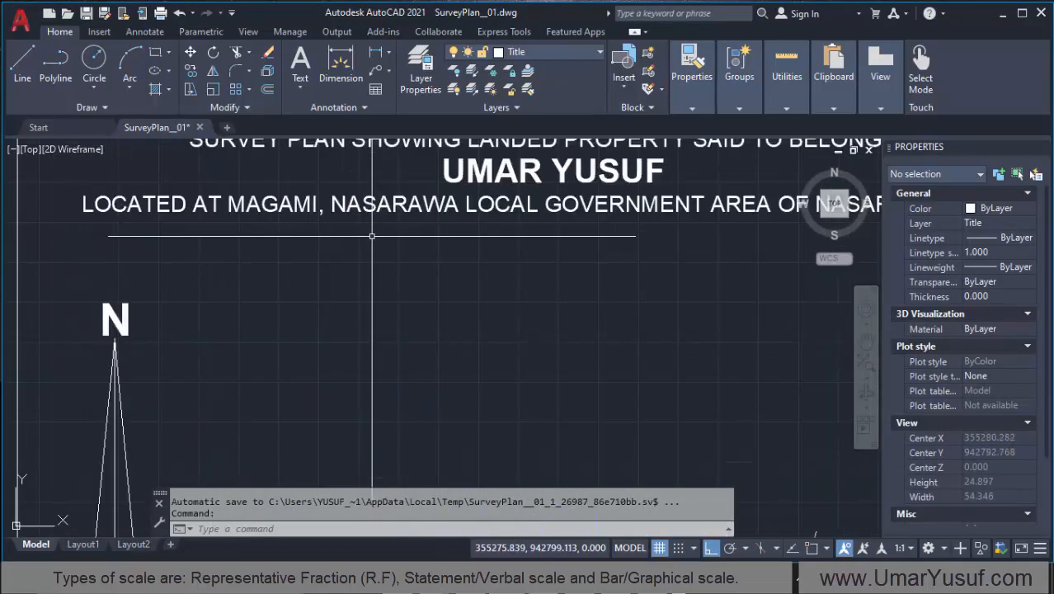
{"action": "scroll", "coordinate": [372, 232], "scroll_direction": "down", "scroll_amount": 3}
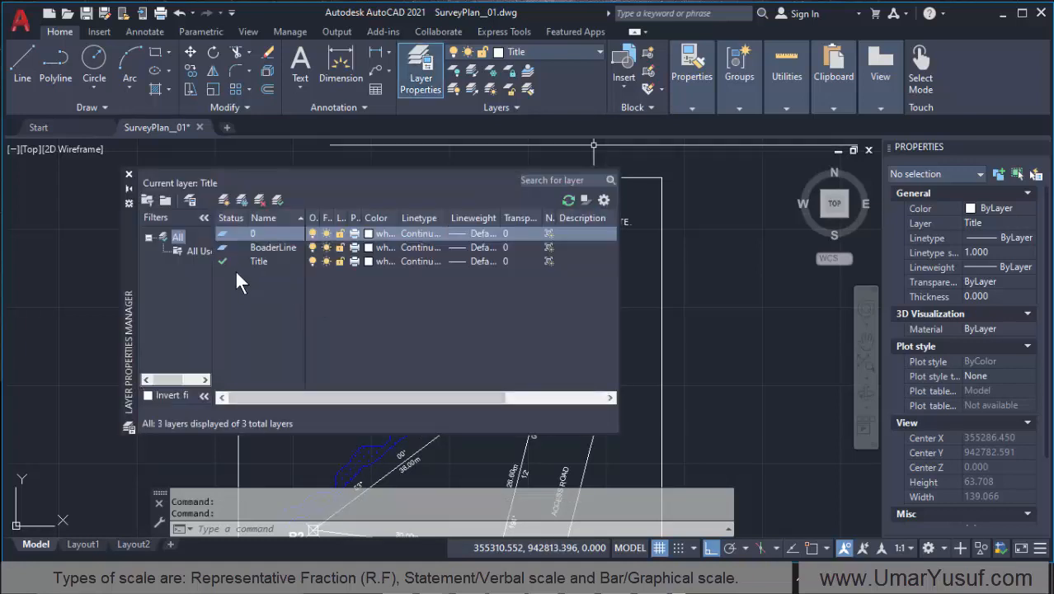
{"action": "left_click", "coordinate": [357, 461]}
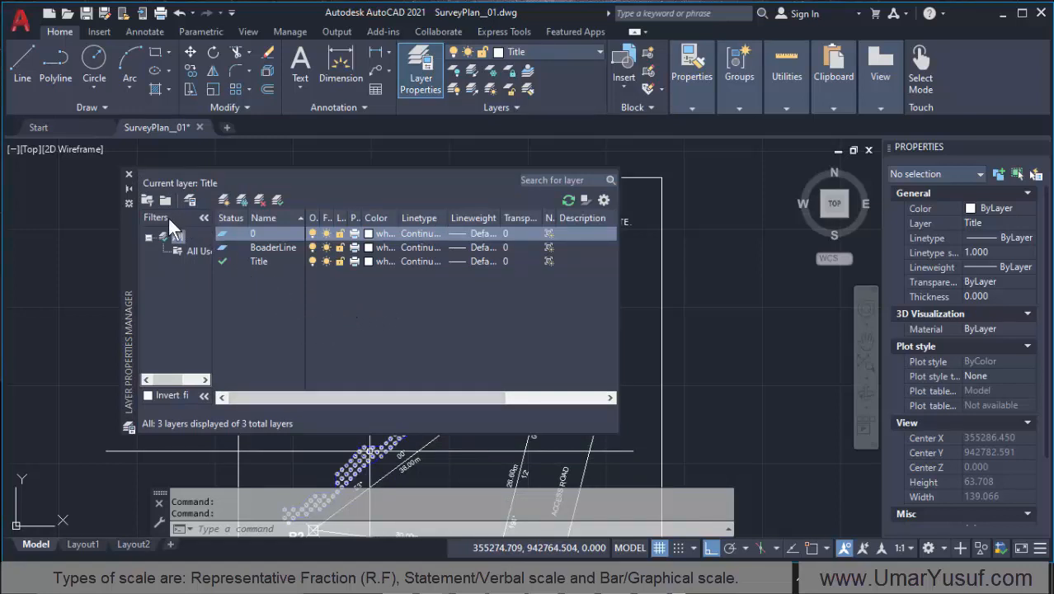
{"action": "left_click", "coordinate": [226, 199]}
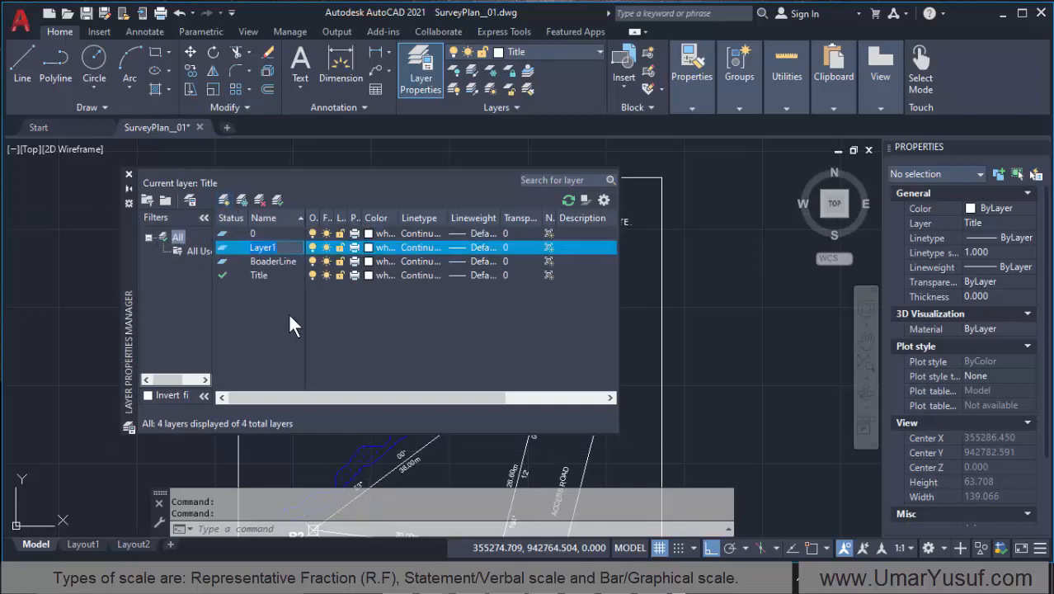
{"action": "type", "text": "Scale"}
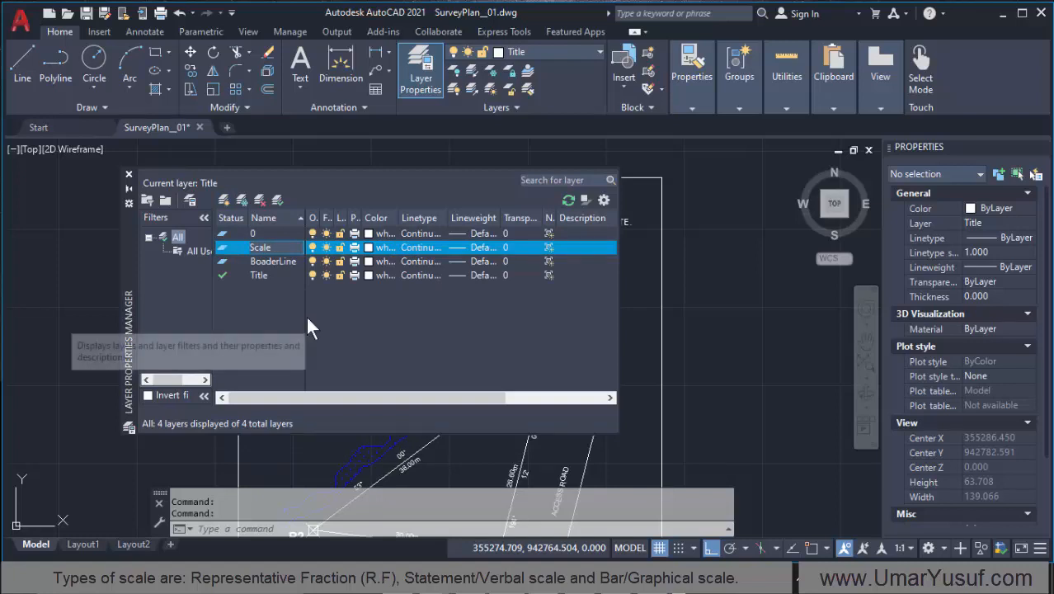
{"action": "key", "text": "Return"}
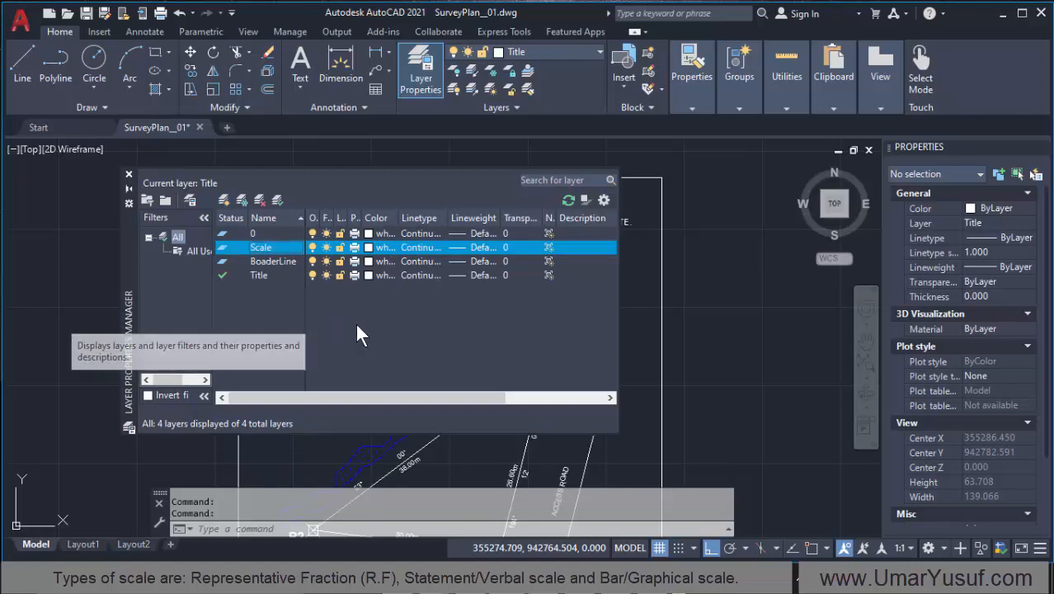
{"action": "double_click", "coordinate": [223, 250]}
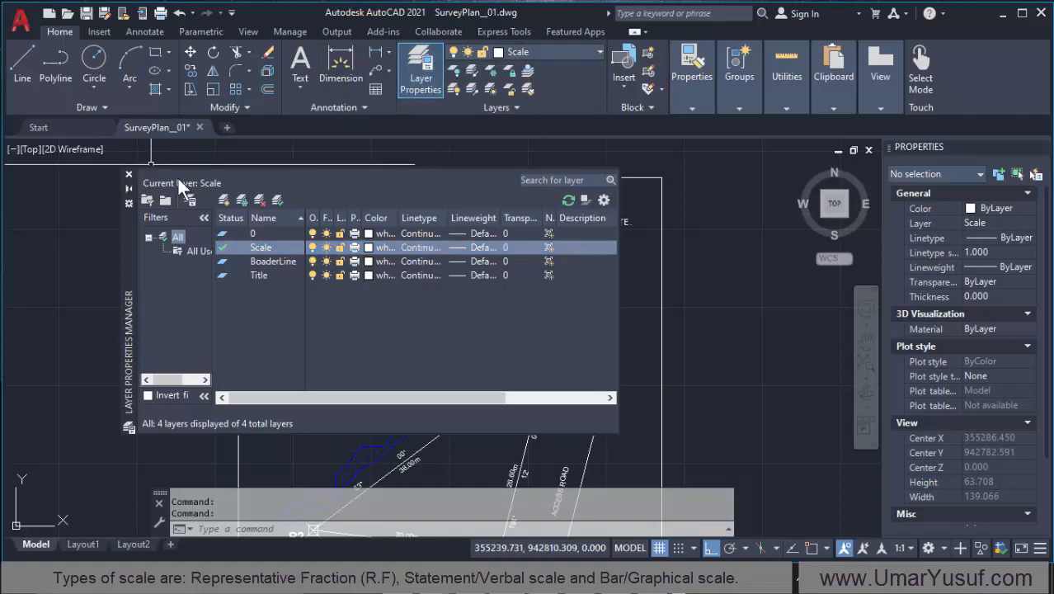
{"action": "left_click", "coordinate": [128, 174]}
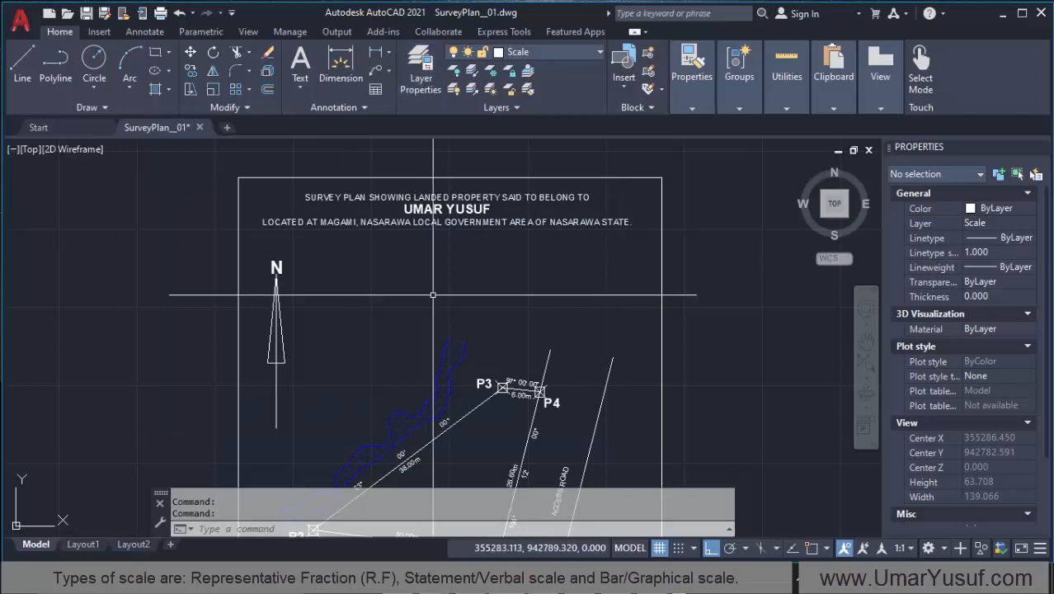
Step: Switch the current layer to BoaderLine and back to Scale
{"action": "left_click", "coordinate": [529, 52]}
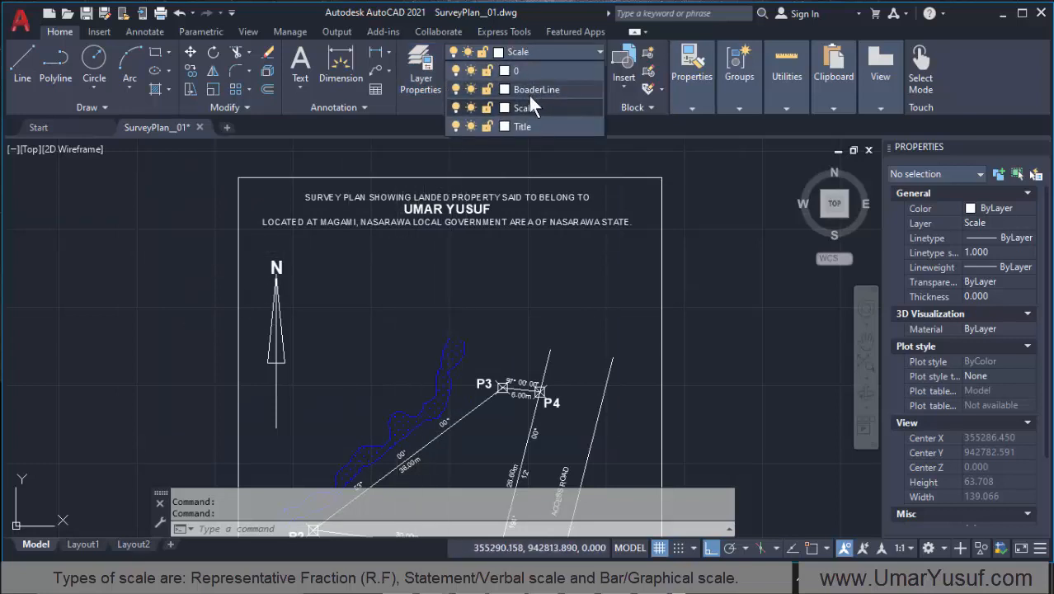
{"action": "left_click", "coordinate": [531, 89]}
{"action": "left_click", "coordinate": [540, 49]}
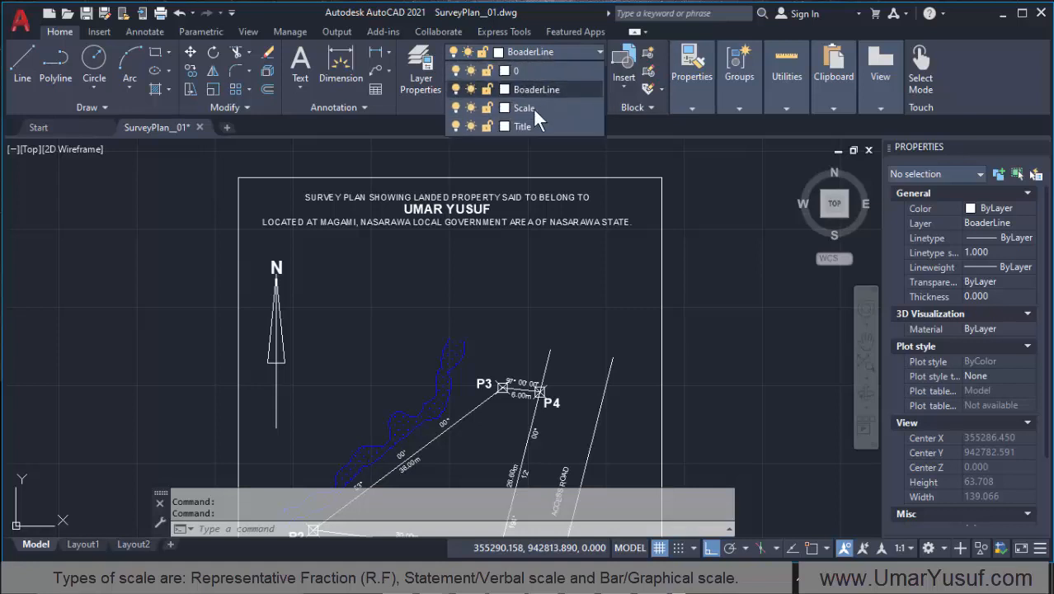
{"action": "left_click", "coordinate": [525, 107]}
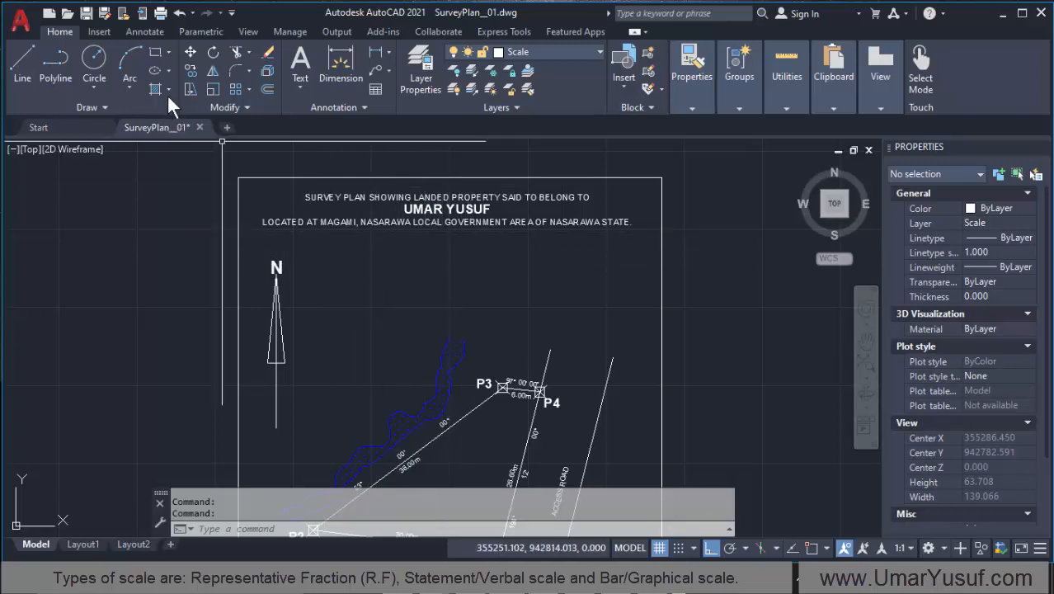
Step: Add multiline text reading "Scale 1:250" just below the plan title, copying the ratio from the R.F scale line in Notepad
{"action": "left_click", "coordinate": [300, 56]}
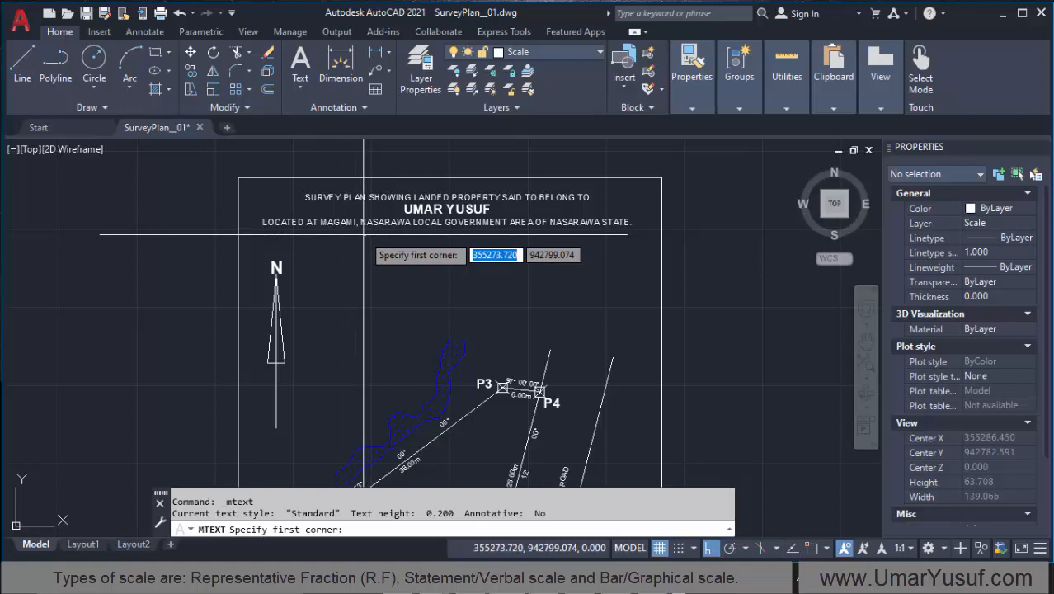
{"action": "left_click", "coordinate": [365, 236]}
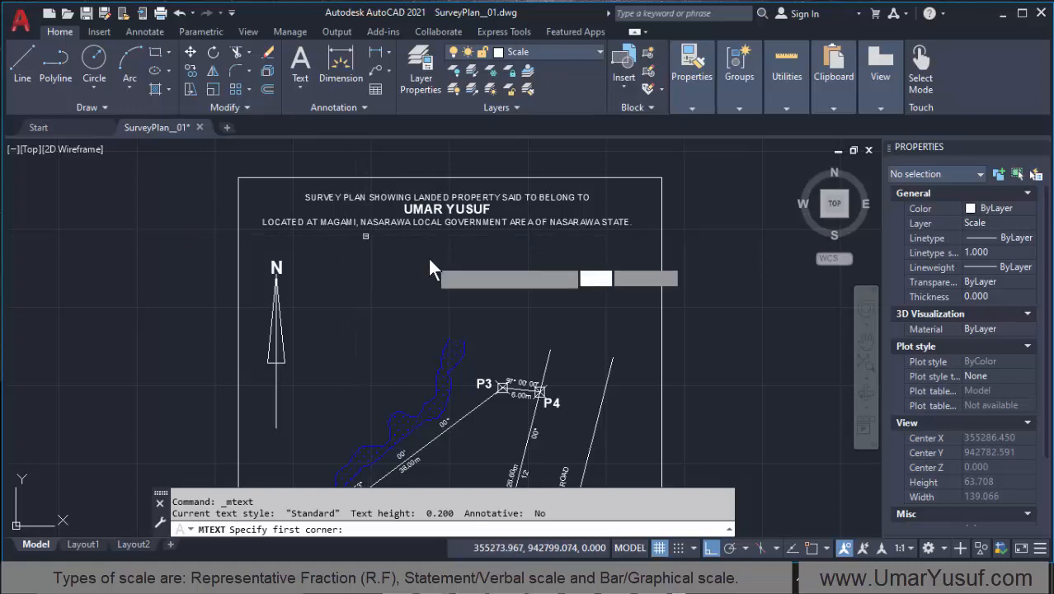
{"action": "left_click", "coordinate": [510, 259]}
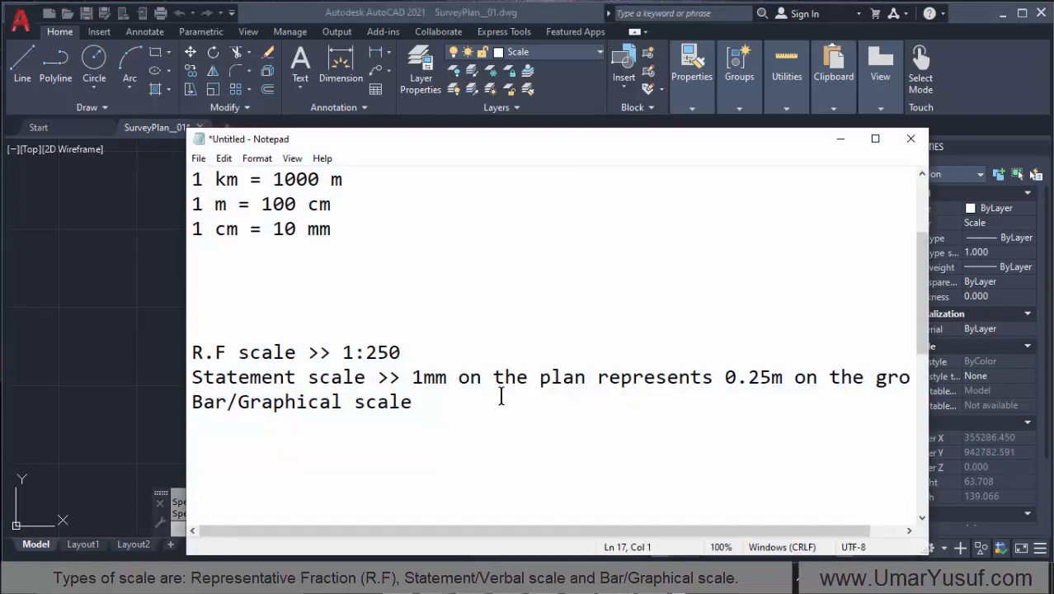
{"action": "left_click_drag", "start_coordinate": [401, 352], "coordinate": [344, 353]}
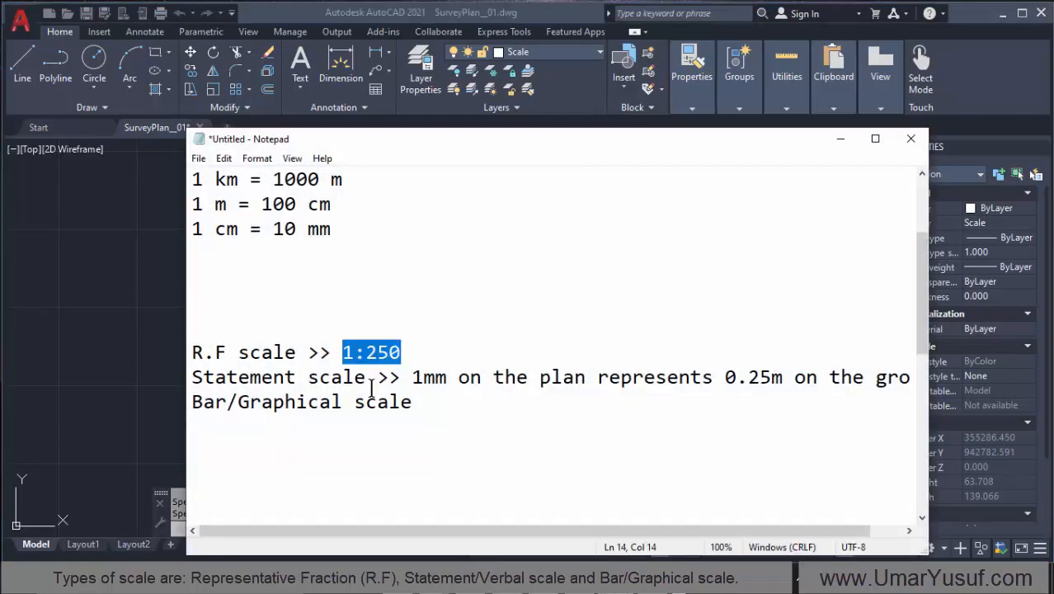
{"action": "left_click", "coordinate": [841, 142]}
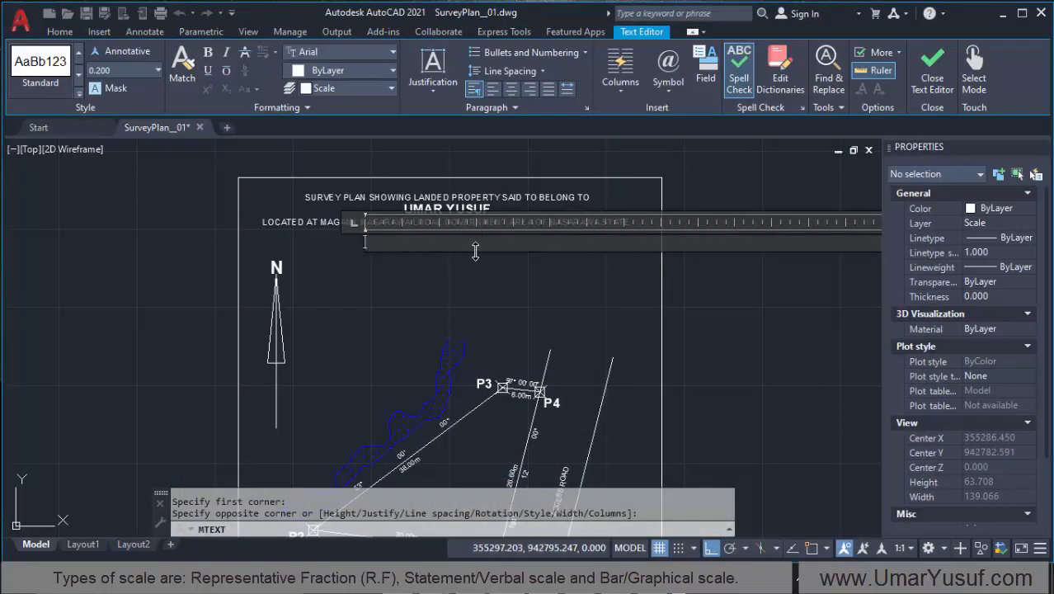
{"action": "type", "text": "Sa"}
{"action": "type", "text": "ale 1:250"}
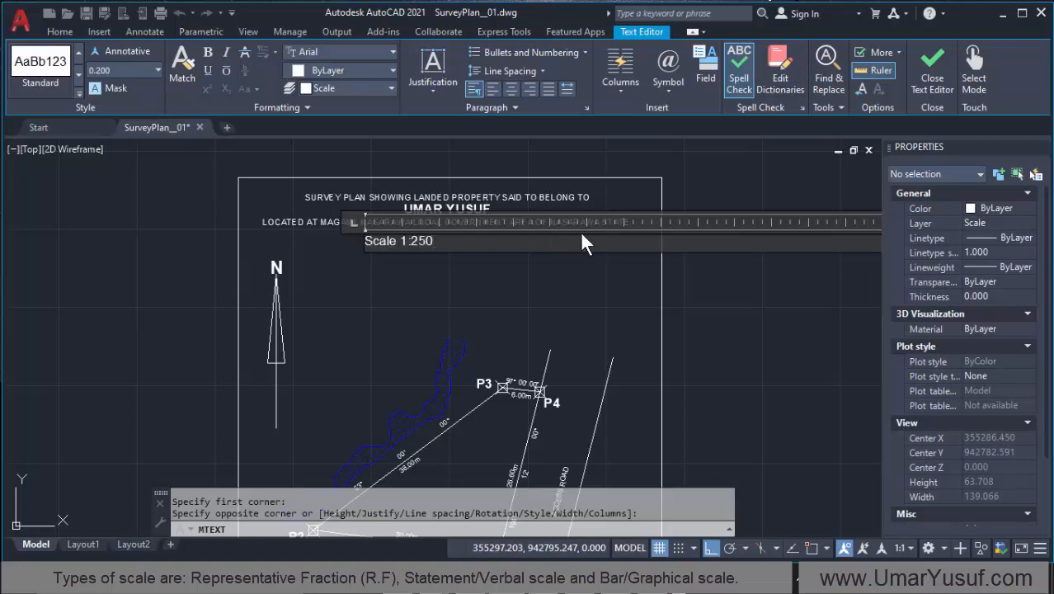
Step: Add a second line reading "1mm represents 0.25m" to the scale text, copying Notepad's statement scale and removing "on the plan"
{"action": "key", "text": "Return"}
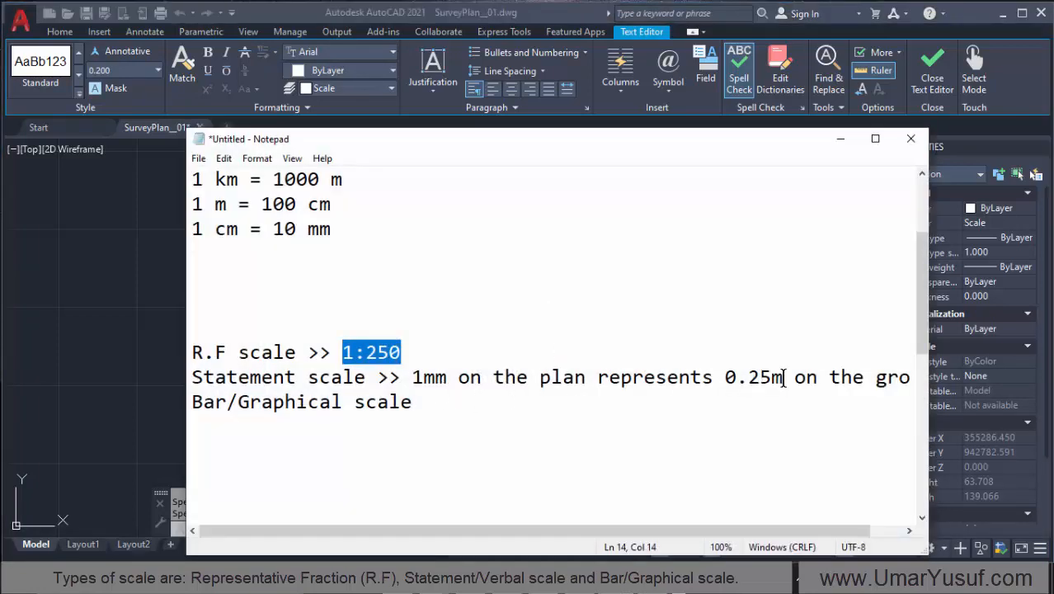
{"action": "left_click_drag", "start_coordinate": [784, 377], "coordinate": [414, 377]}
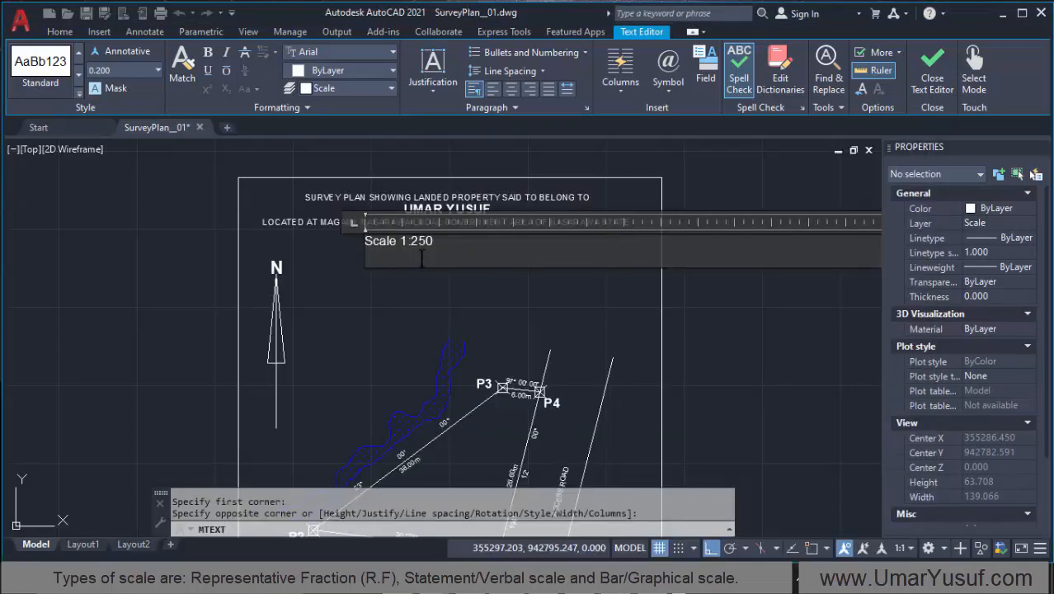
{"action": "type", "text": "1mm on the plan represents 0.25m"}
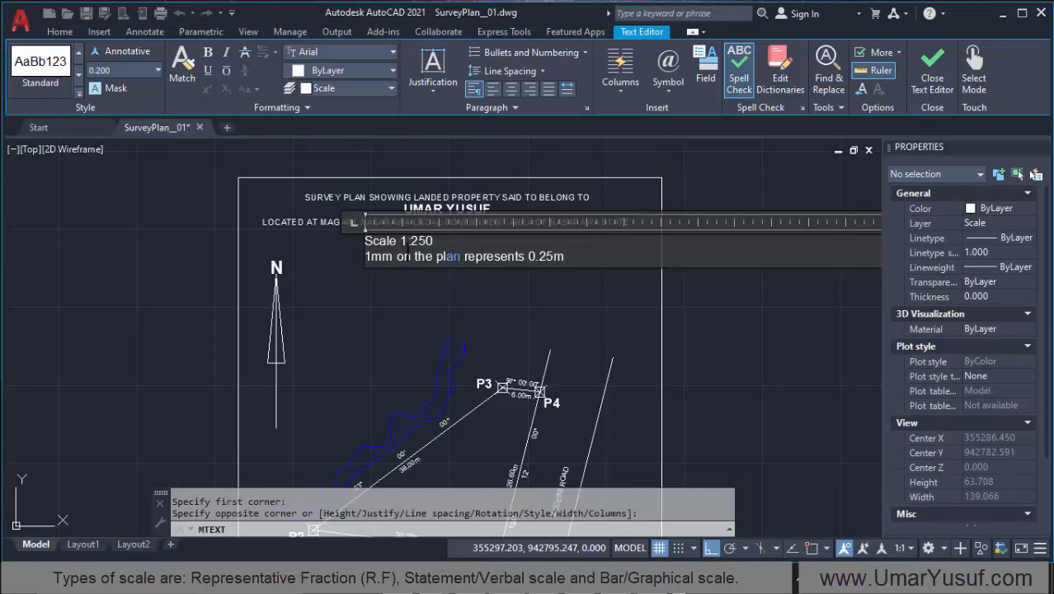
{"action": "left_click_drag", "start_coordinate": [408, 248], "coordinate": [397, 256]}
{"action": "key", "text": "Delete"}
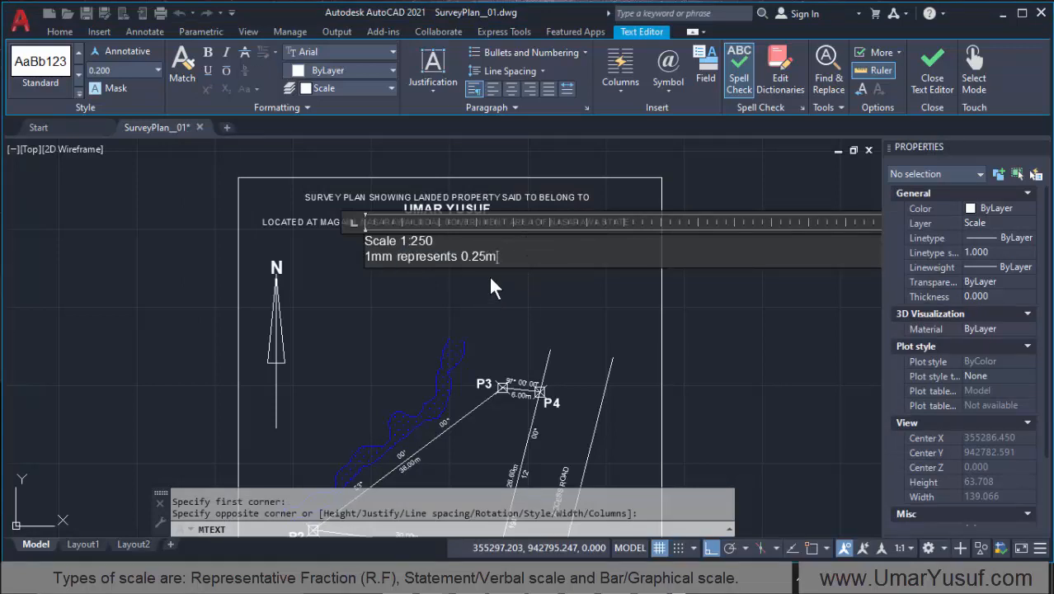
Step: Center both lines of the scale text and finish editing it
{"action": "left_click_drag", "start_coordinate": [512, 255], "coordinate": [338, 231]}
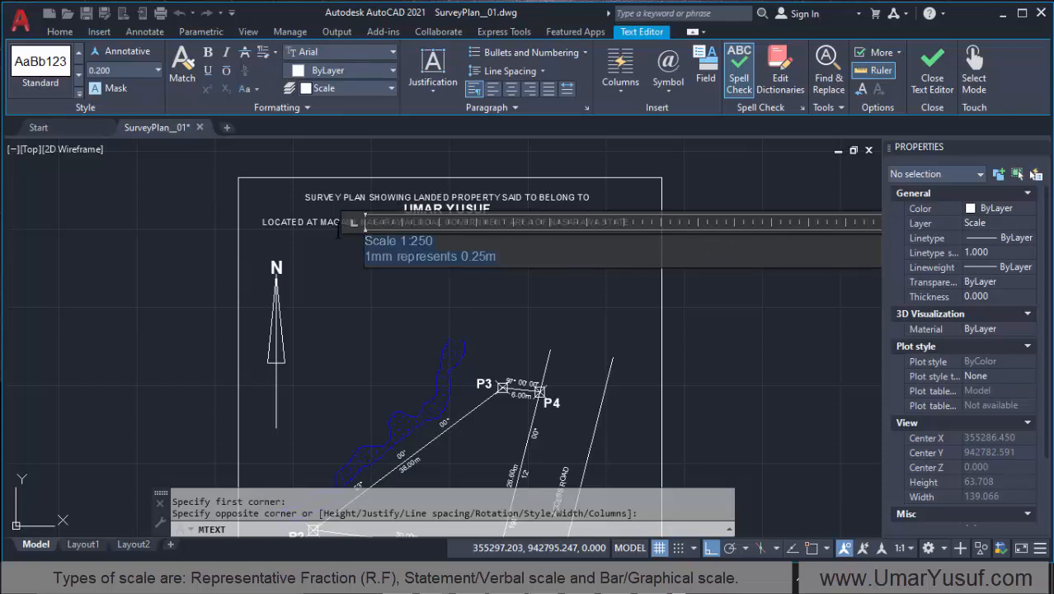
{"action": "left_click", "coordinate": [511, 89]}
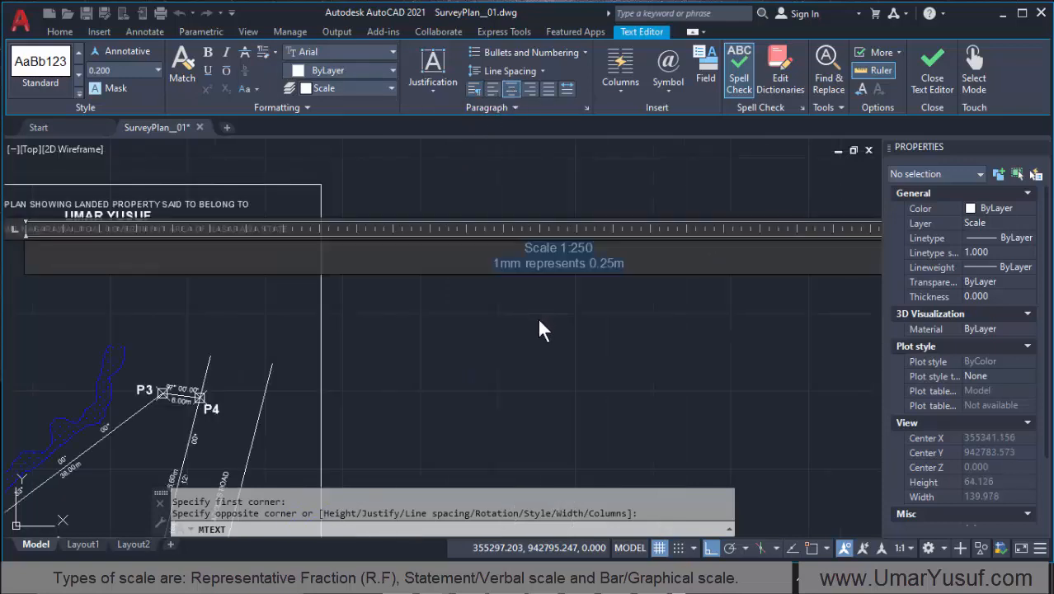
{"action": "scroll", "coordinate": [607, 309], "scroll_direction": "down", "scroll_amount": 2}
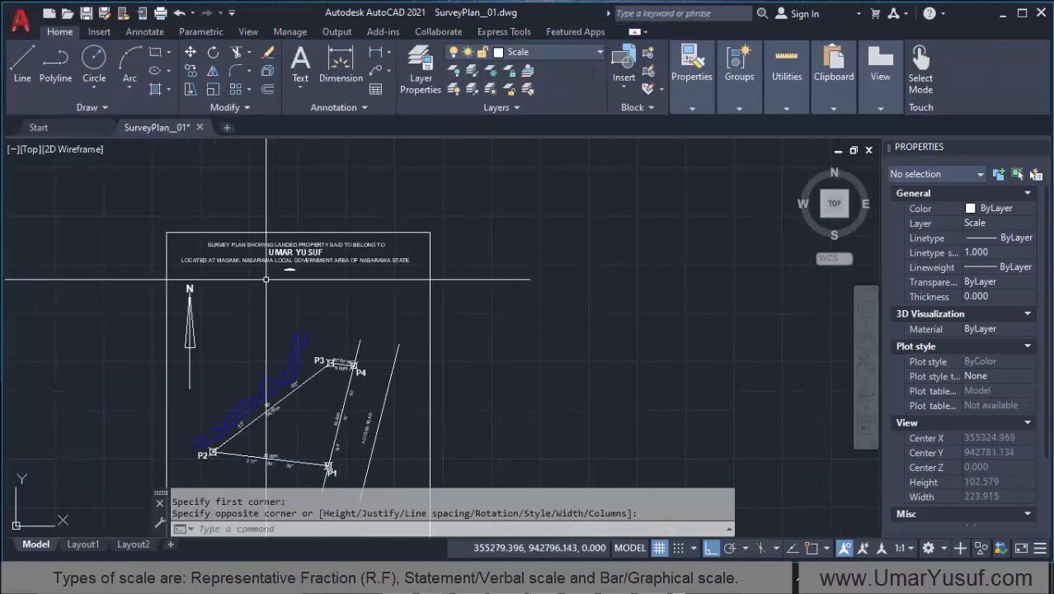
Step: Set the text height of the scale note below the plan title to 2
{"action": "scroll", "coordinate": [235, 275], "scroll_direction": "up", "scroll_amount": 4}
{"action": "left_click", "coordinate": [379, 262]}
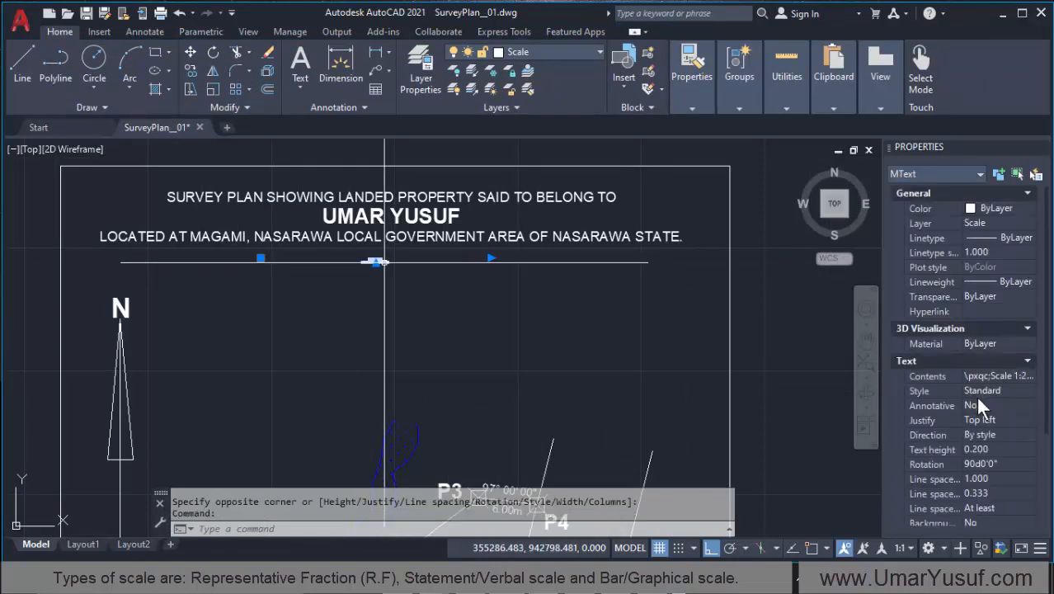
{"action": "scroll", "coordinate": [974, 394], "scroll_direction": "down", "scroll_amount": 3}
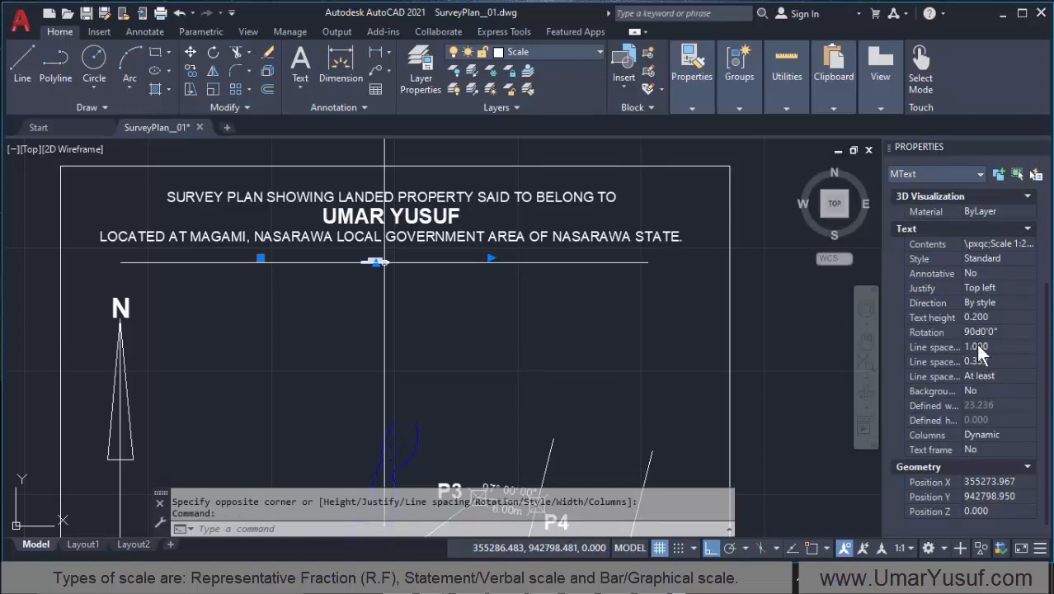
{"action": "left_click", "coordinate": [989, 317]}
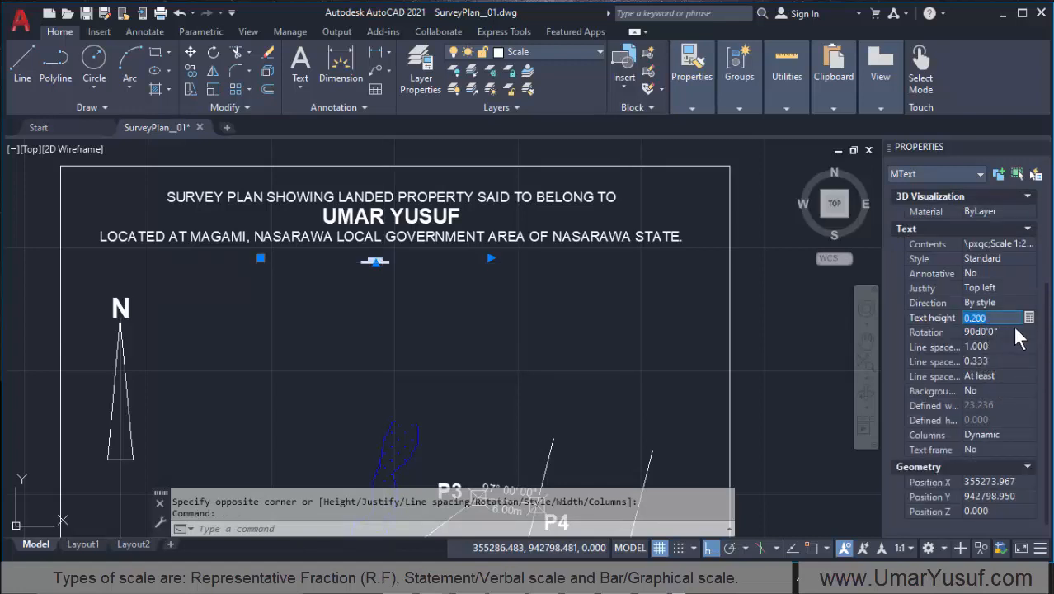
{"action": "type", "text": "2"}
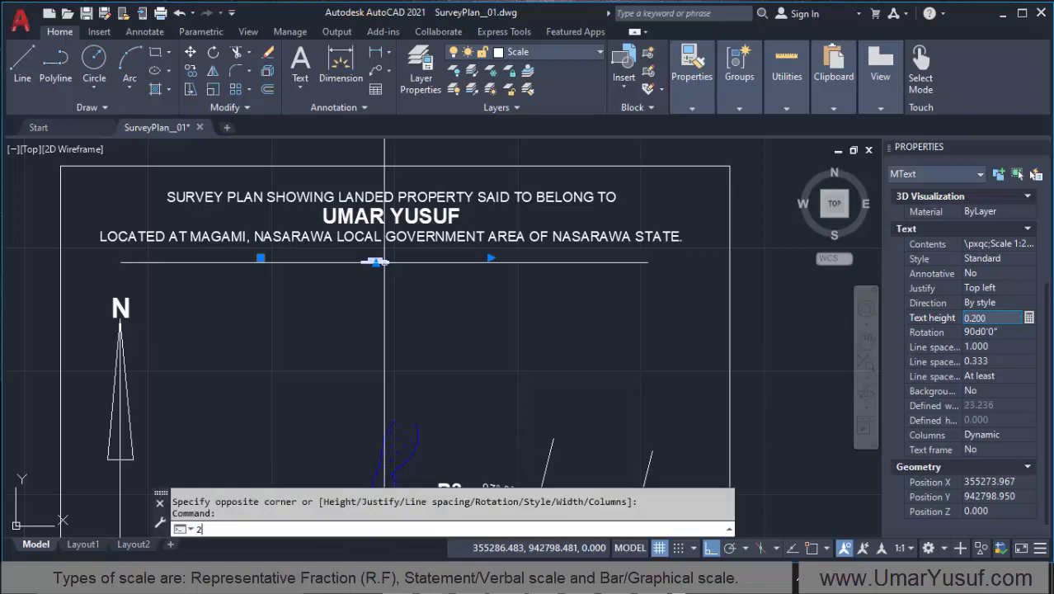
{"action": "key", "text": "Return"}
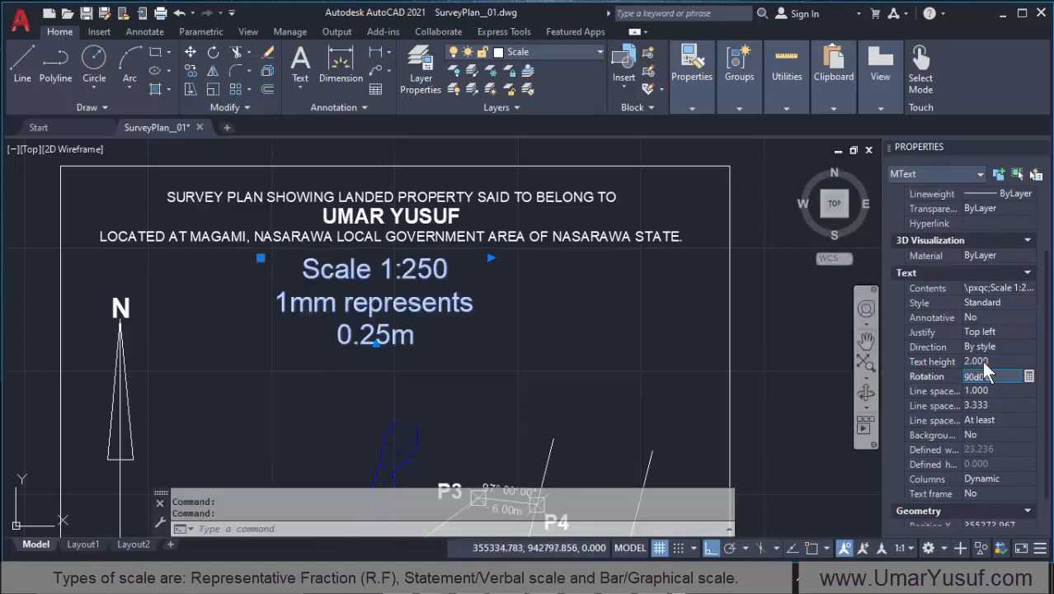
Step: Reduce the scale note's text height to 1
{"action": "left_click", "coordinate": [991, 361]}
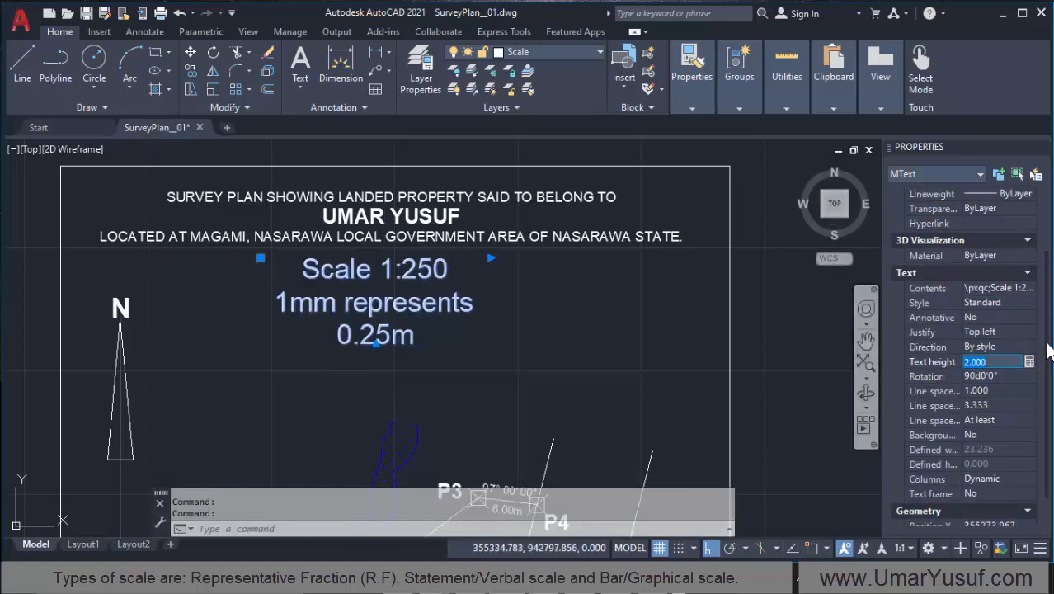
{"action": "type", "text": "1"}
{"action": "key", "text": "Return"}
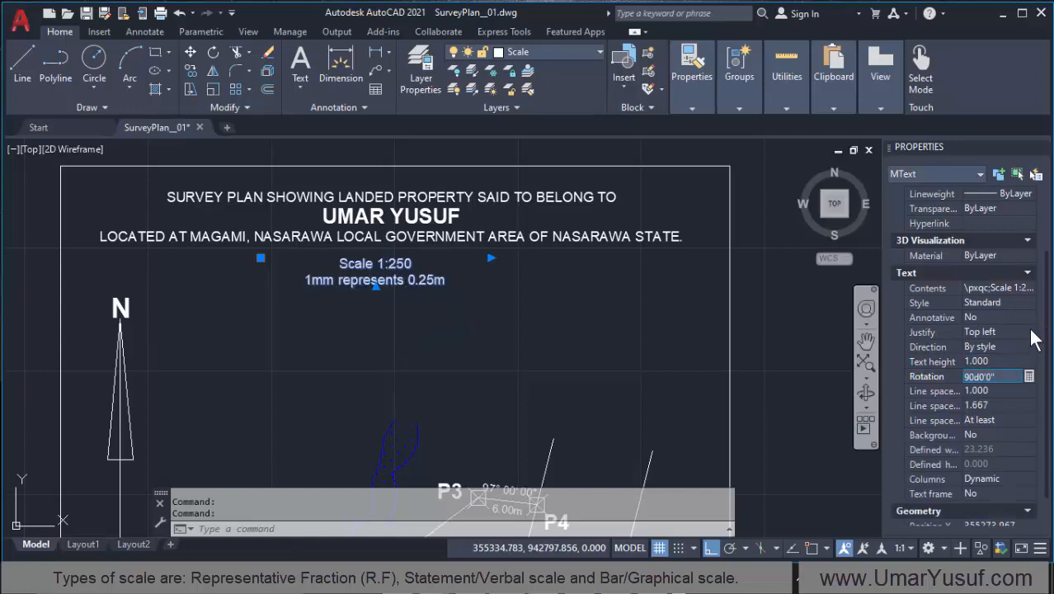
Step: Set the scale note's text height to 0.6, deselect it and save the drawing
{"action": "left_click", "coordinate": [999, 361]}
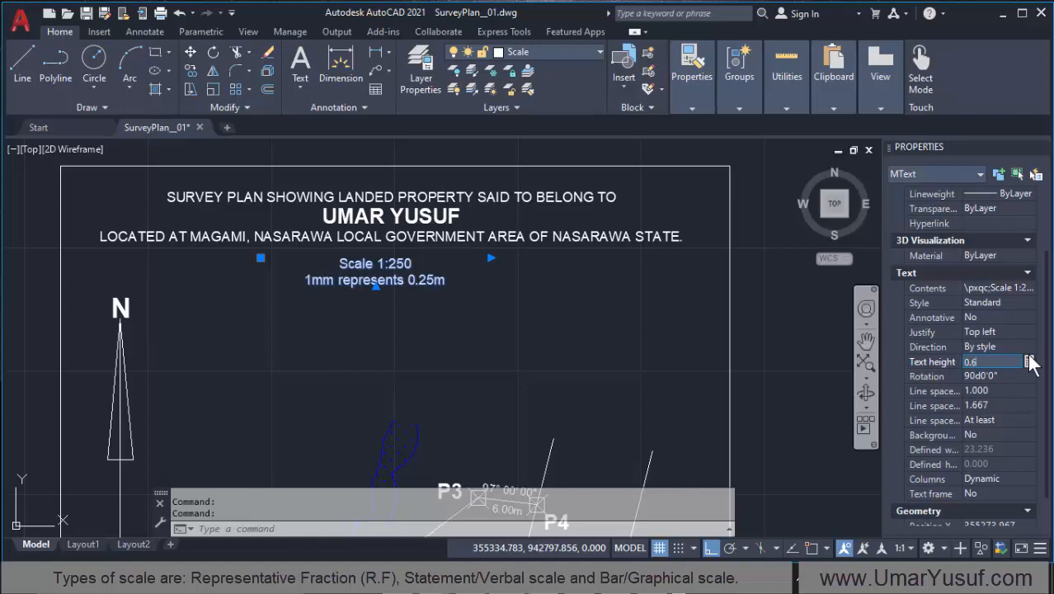
{"action": "type", "text": "0.6"}
{"action": "key", "text": "Return"}
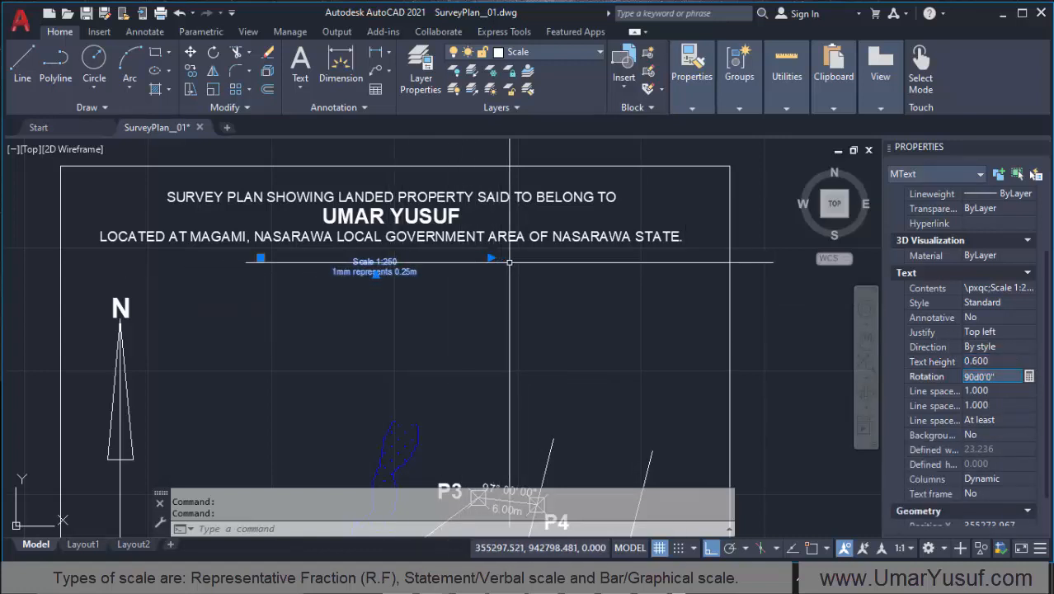
{"action": "key", "text": "Escape"}
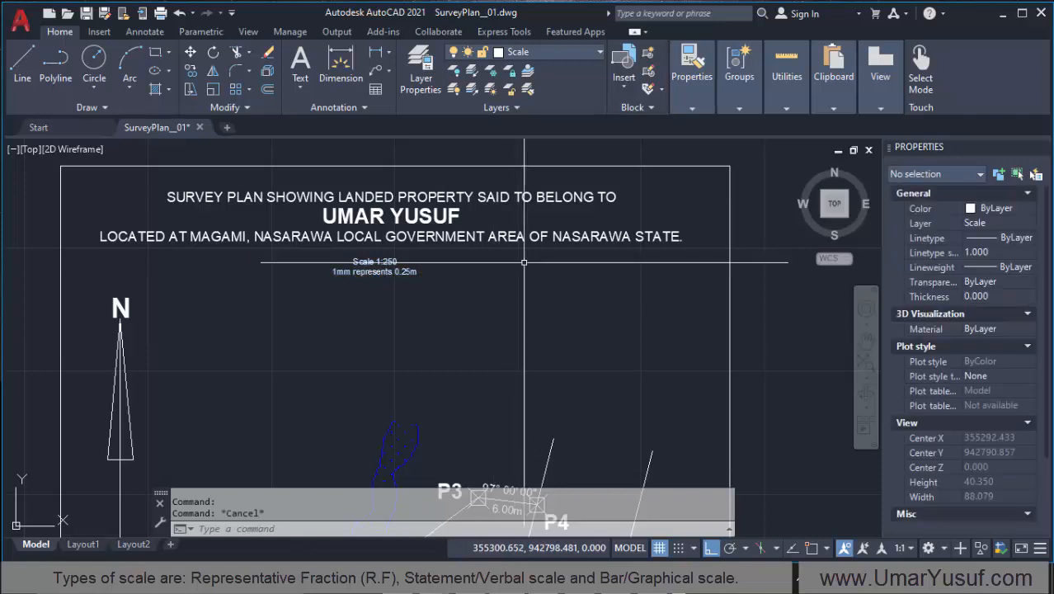
{"action": "key", "text": "ctrl+s"}
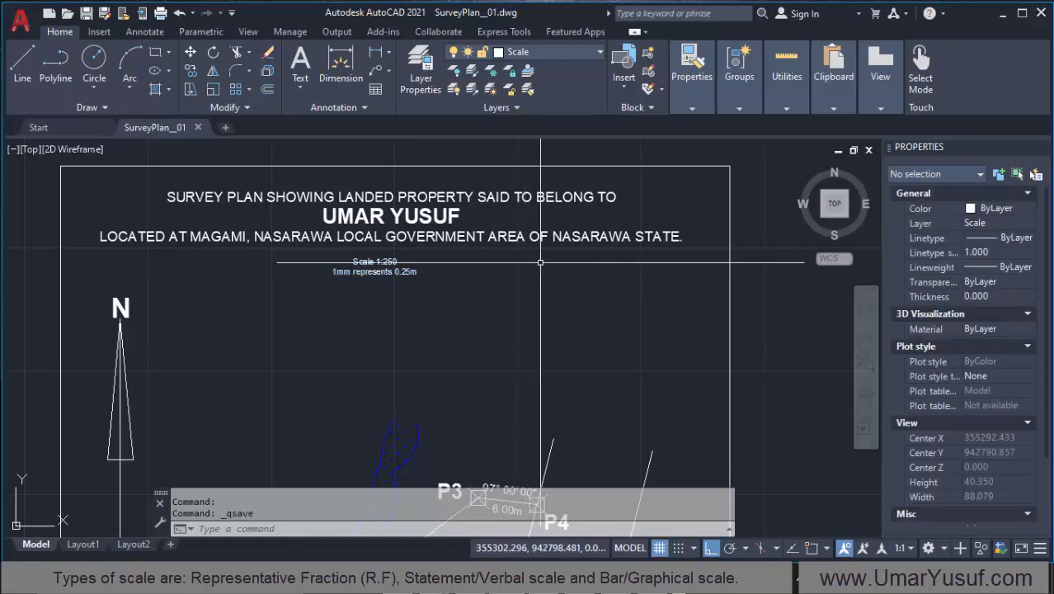
Step: Set the text height of the scale note below the title to 0.8 and save the drawing
{"action": "type", "text": "z"}
{"action": "key", "text": "Return"}
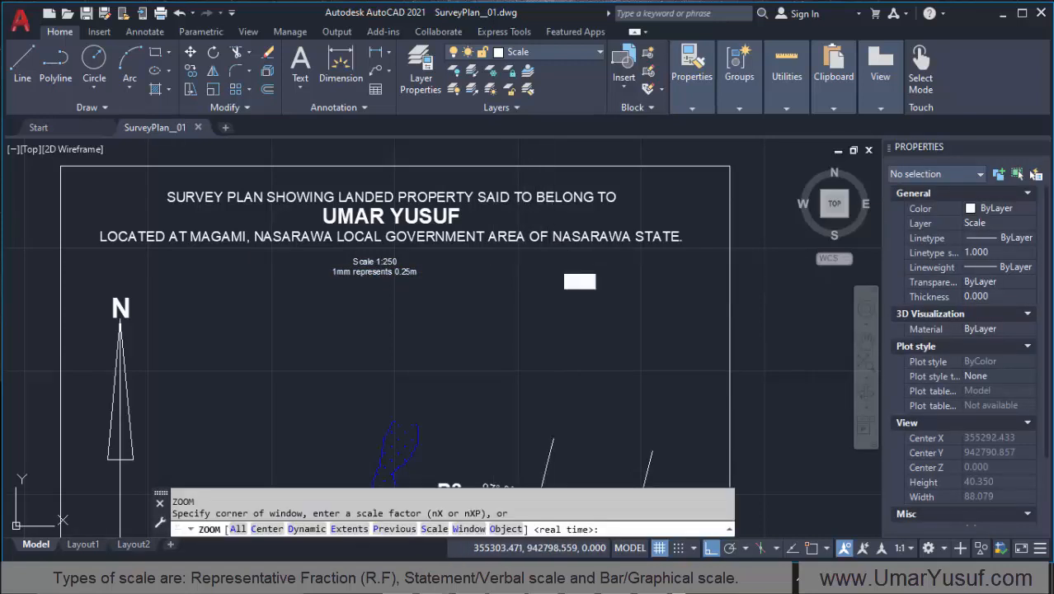
{"action": "type", "text": "e"}
{"action": "key", "text": "Return"}
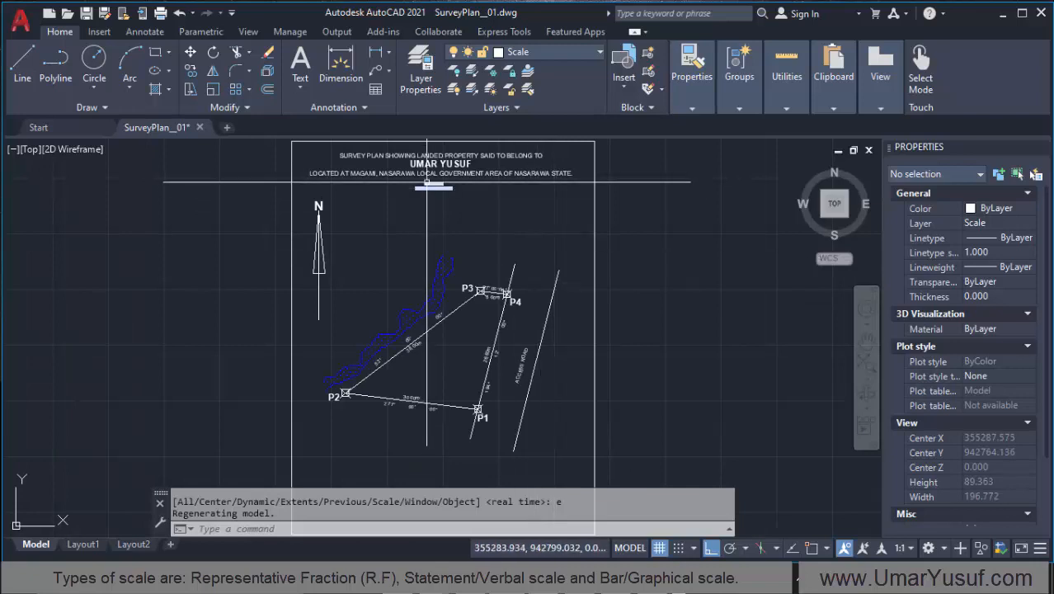
{"action": "scroll", "coordinate": [427, 182], "scroll_direction": "up", "scroll_amount": 4}
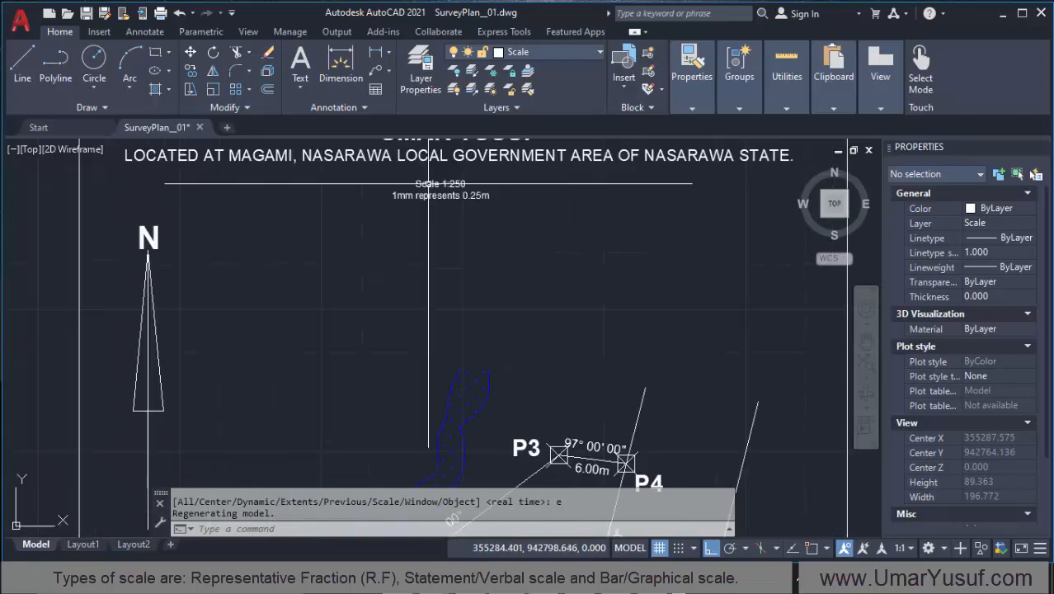
{"action": "left_click", "coordinate": [437, 189]}
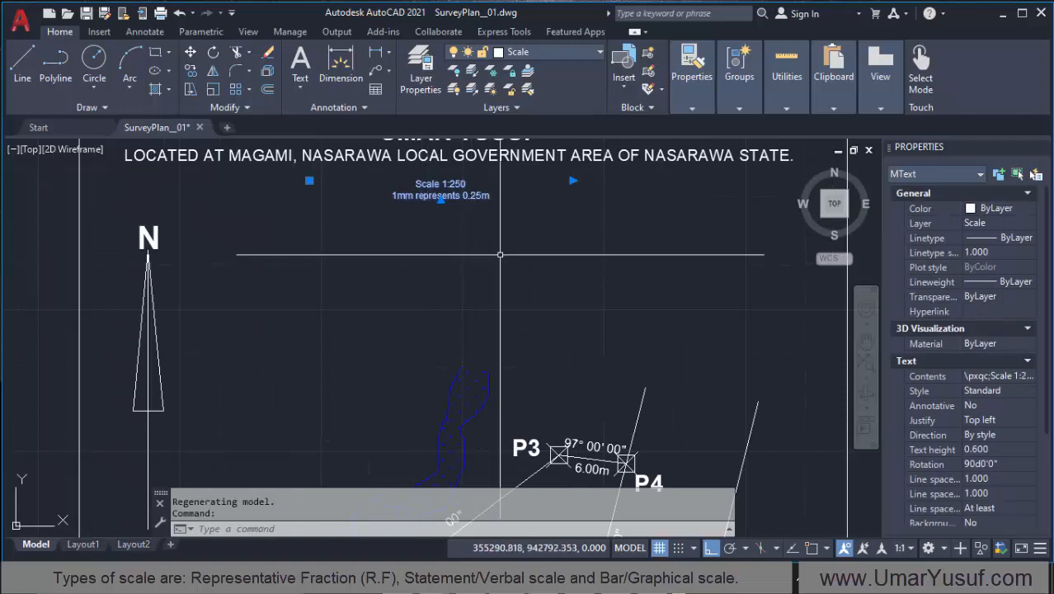
{"action": "left_click", "coordinate": [989, 450]}
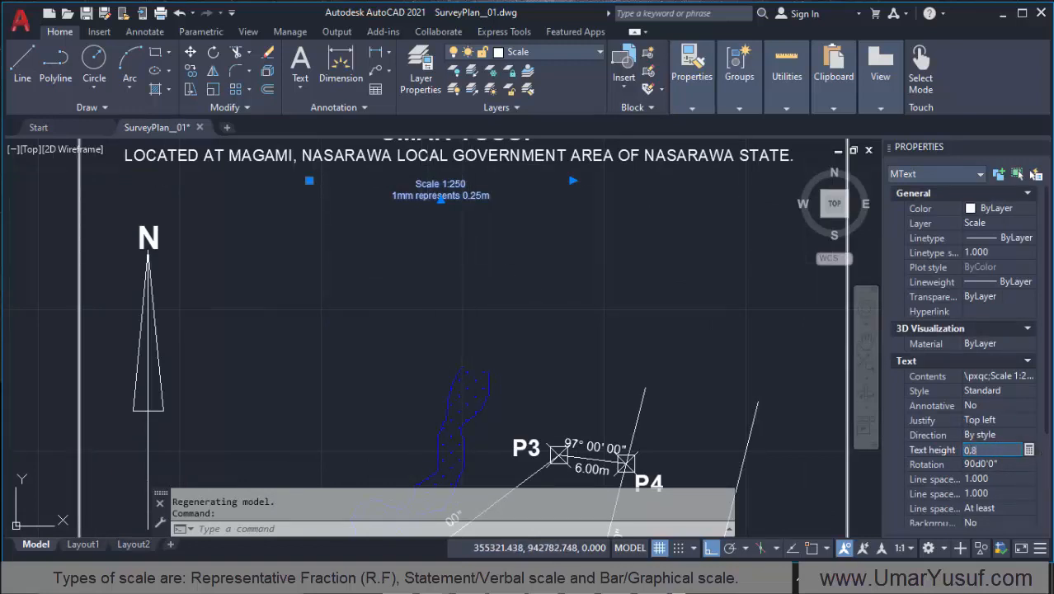
{"action": "key", "text": "Tab"}
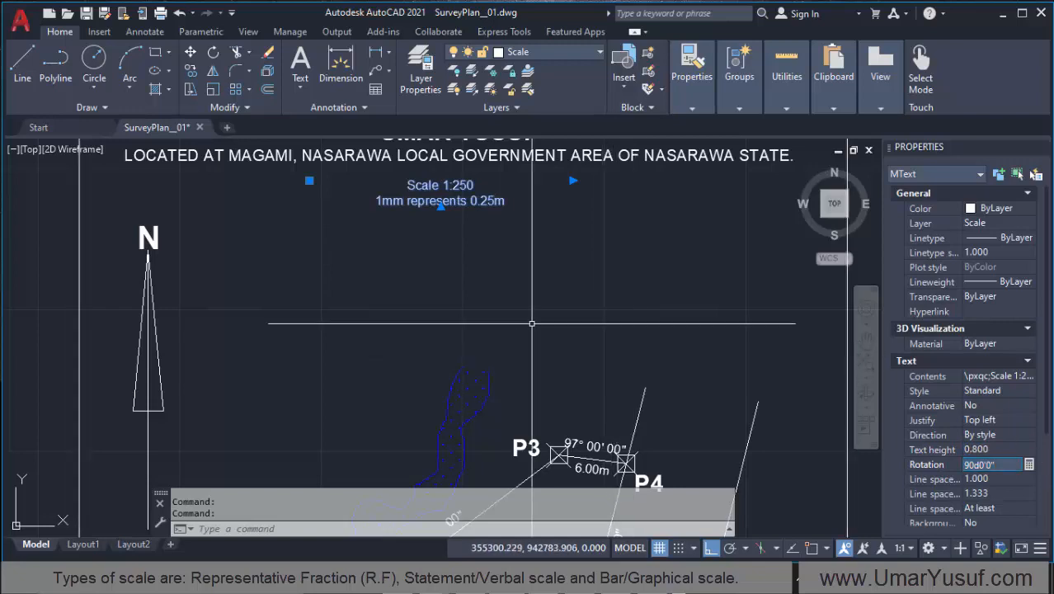
{"action": "scroll", "coordinate": [408, 284], "scroll_direction": "down", "scroll_amount": 2}
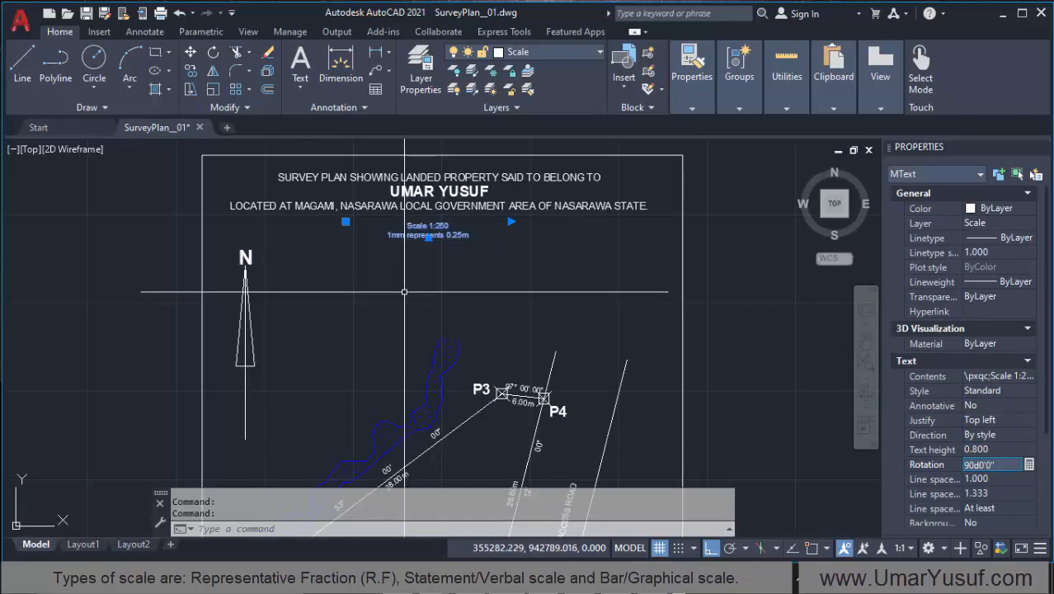
{"action": "key", "text": "Escape"}
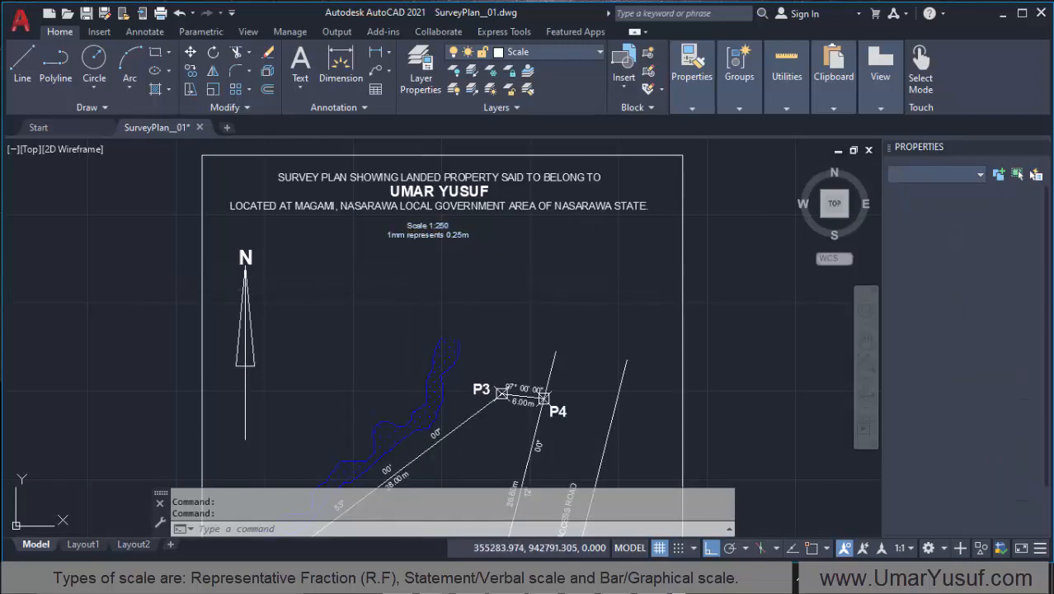
{"action": "key", "text": "ctrl+s"}
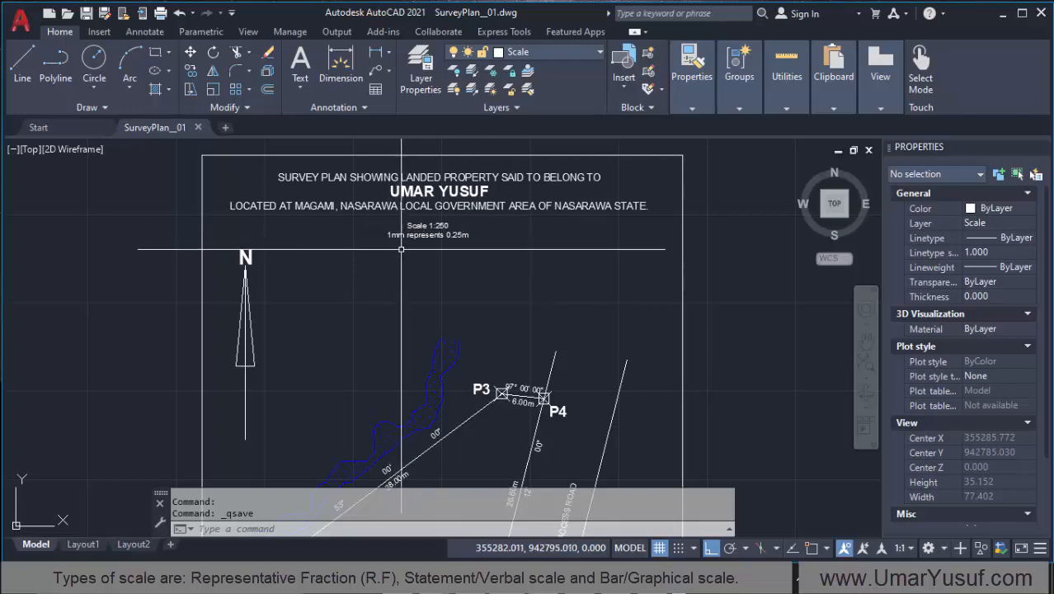
{"action": "scroll", "coordinate": [371, 241], "scroll_direction": "down", "scroll_amount": 2}
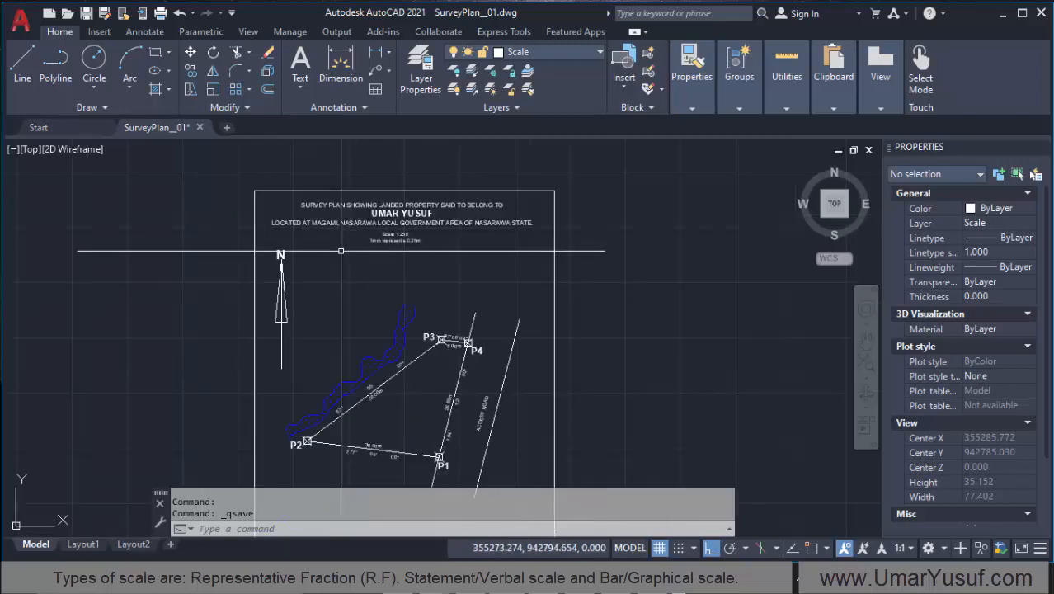
{"action": "scroll", "coordinate": [363, 235], "scroll_direction": "up", "scroll_amount": 2}
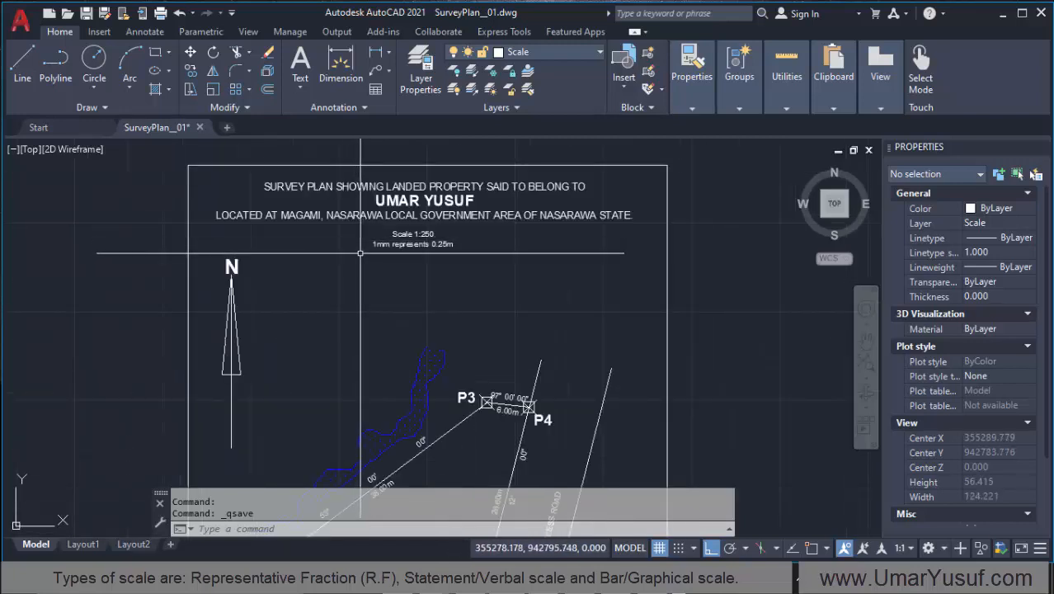
{"action": "scroll", "coordinate": [340, 258], "scroll_direction": "down", "scroll_amount": 1}
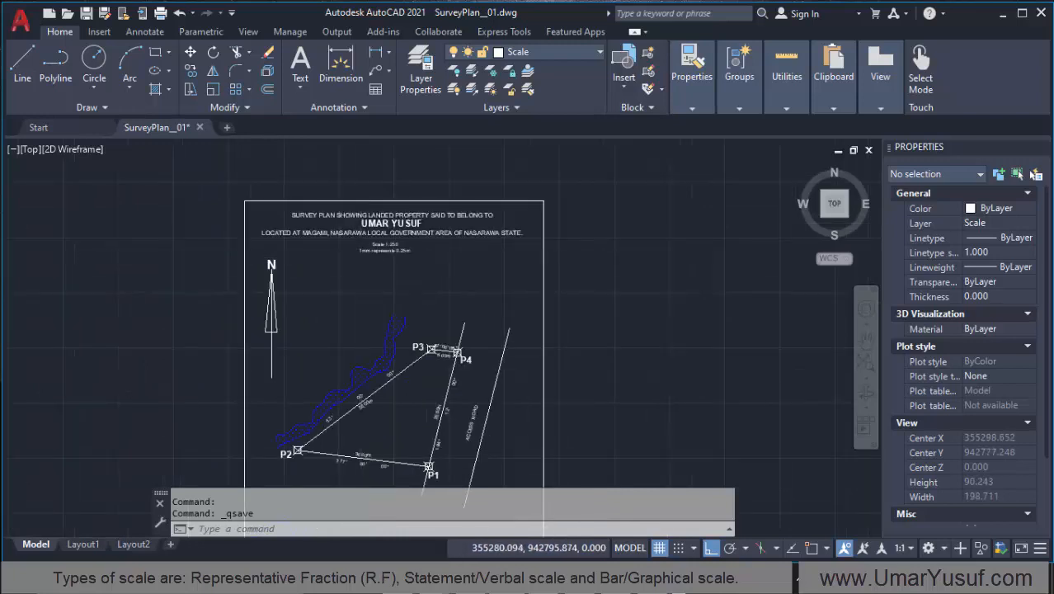
{"action": "scroll", "coordinate": [360, 257], "scroll_direction": "up", "scroll_amount": 3}
{"action": "scroll", "coordinate": [363, 255], "scroll_direction": "down", "scroll_amount": 2}
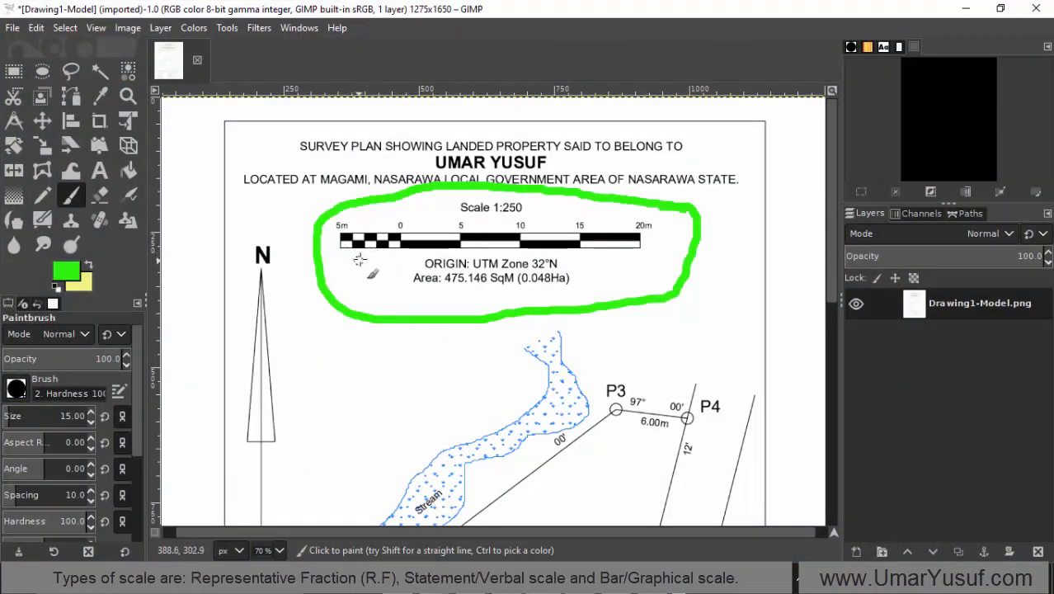
Step: Switch to the reference plan in GIMP and undo the green outline around the scale, origin and area block
{"action": "key", "text": "ctrl+z"}
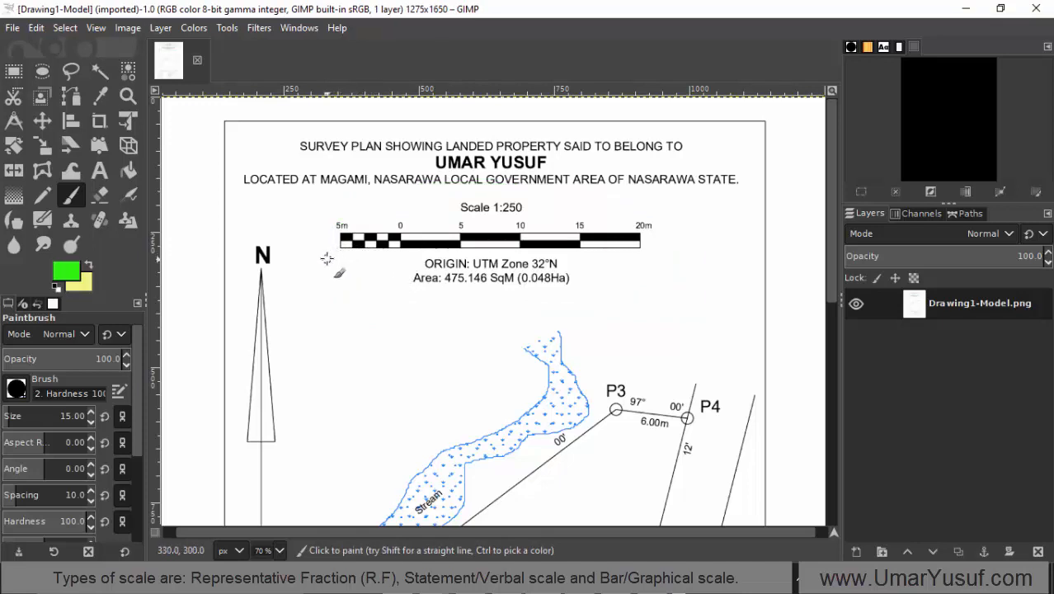
Step: Outline the 5m–0 and 0–20m sections of the reference plan's bar scale with green Paintbrush strokes
{"action": "mouse_move", "coordinate": [327, 258]}
{"action": "left_mouse_down"}
{"action": "mouse_move", "coordinate": [593, 265]}
{"action": "mouse_move", "coordinate": [658, 230]}
{"action": "left_mouse_up"}
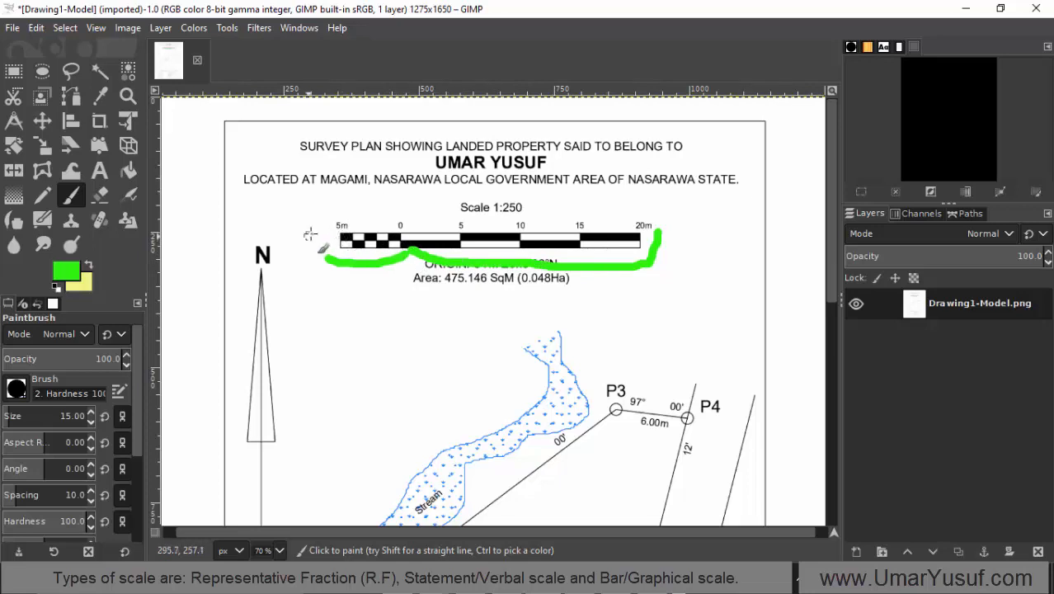
{"action": "mouse_move", "coordinate": [329, 232]}
{"action": "left_mouse_down"}
{"action": "mouse_move", "coordinate": [333, 272]}
{"action": "mouse_move", "coordinate": [416, 206]}
{"action": "mouse_move", "coordinate": [414, 266]}
{"action": "mouse_move", "coordinate": [434, 208]}
{"action": "left_mouse_up"}
{"action": "mouse_move", "coordinate": [559, 202]}
{"action": "left_mouse_down"}
{"action": "mouse_move", "coordinate": [670, 221]}
{"action": "mouse_move", "coordinate": [659, 268]}
{"action": "left_mouse_up"}
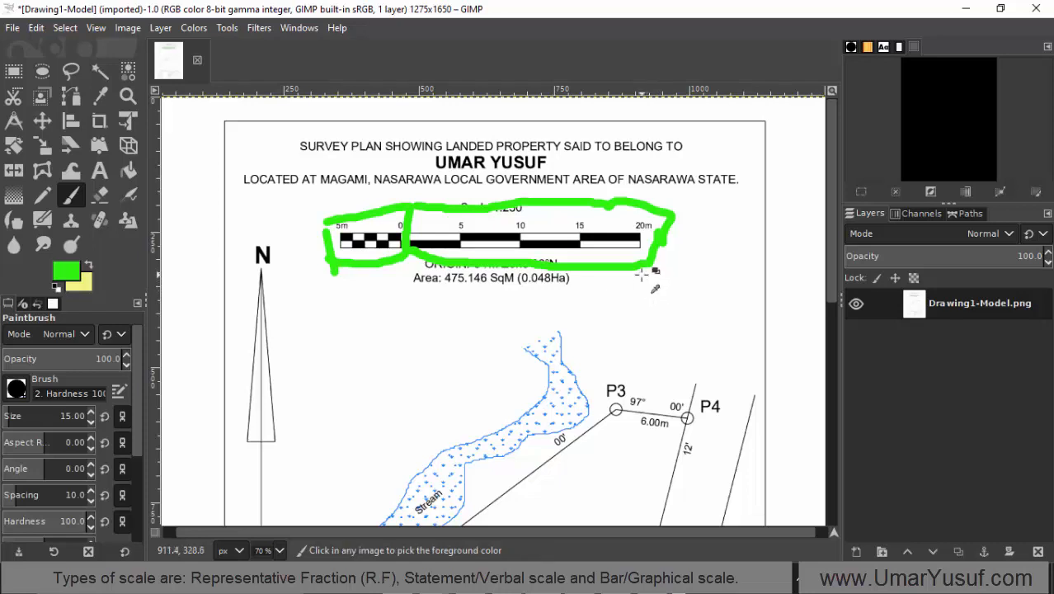
Step: Undo the green brush strokes around the bar scale in the reference plan
{"action": "key", "text": "ctrl+z"}
{"action": "key", "text": "ctrl+z"}
{"action": "key", "text": "ctrl+z"}
{"action": "key", "text": "ctrl+z"}
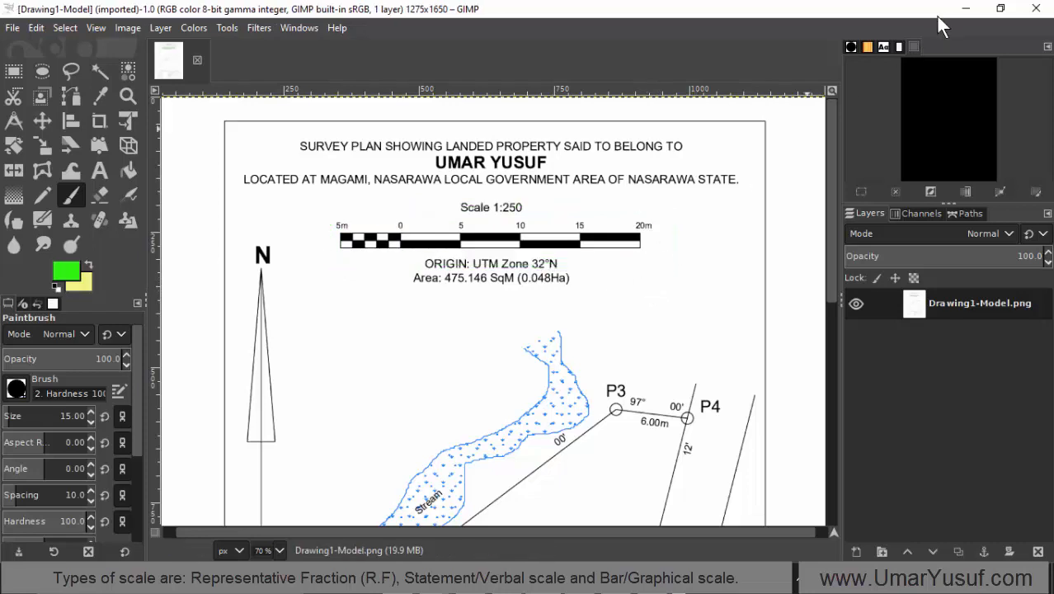
Step: Switch back to AutoCAD and draw a horizontal line about 70 units long below the scale note, extending past the plan border
{"action": "left_click", "coordinate": [965, 10]}
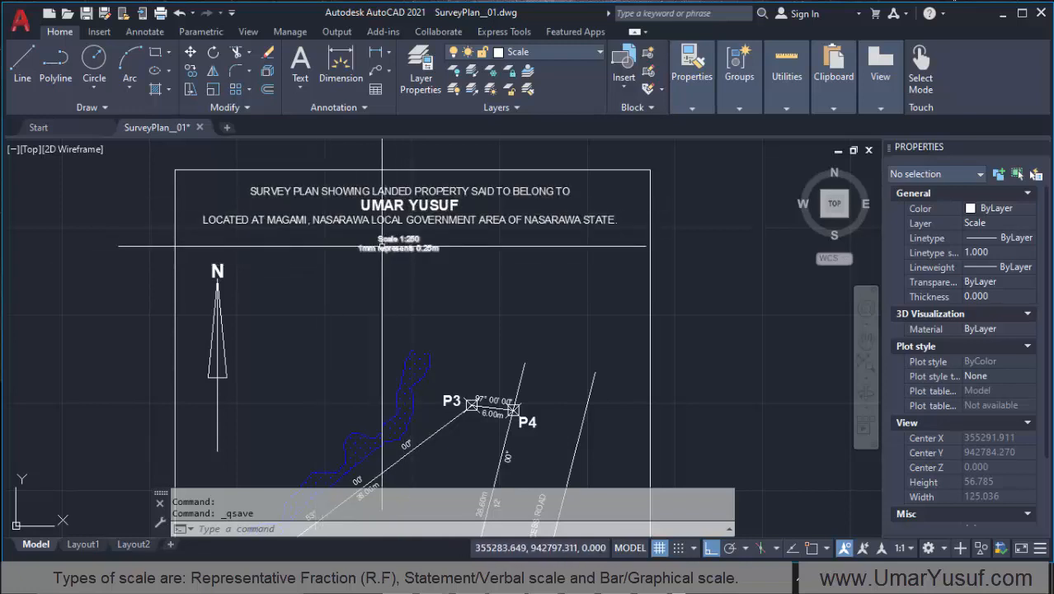
{"action": "left_click", "coordinate": [23, 72]}
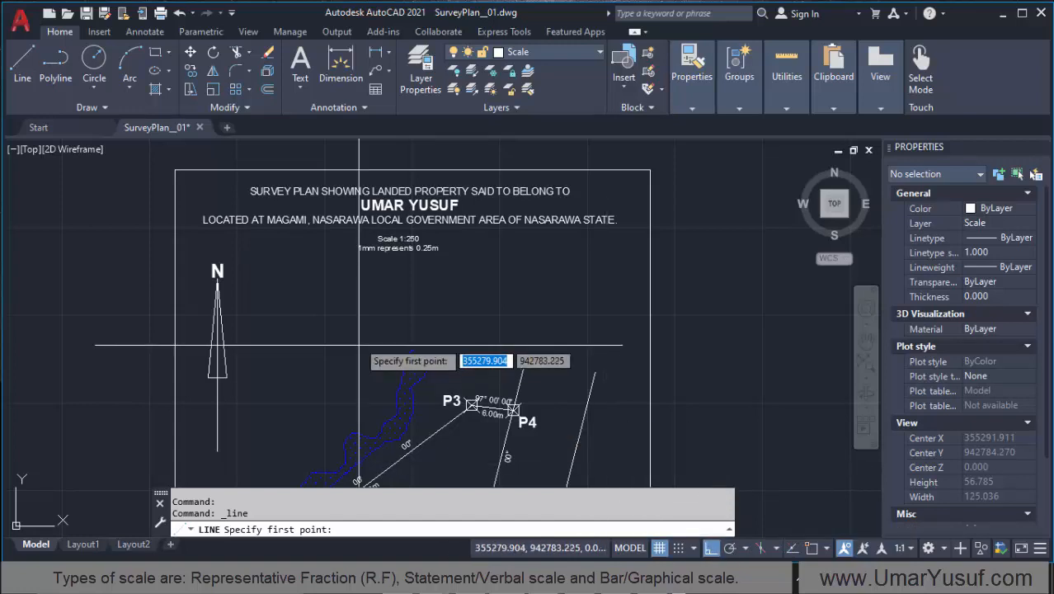
{"action": "left_click", "coordinate": [277, 261]}
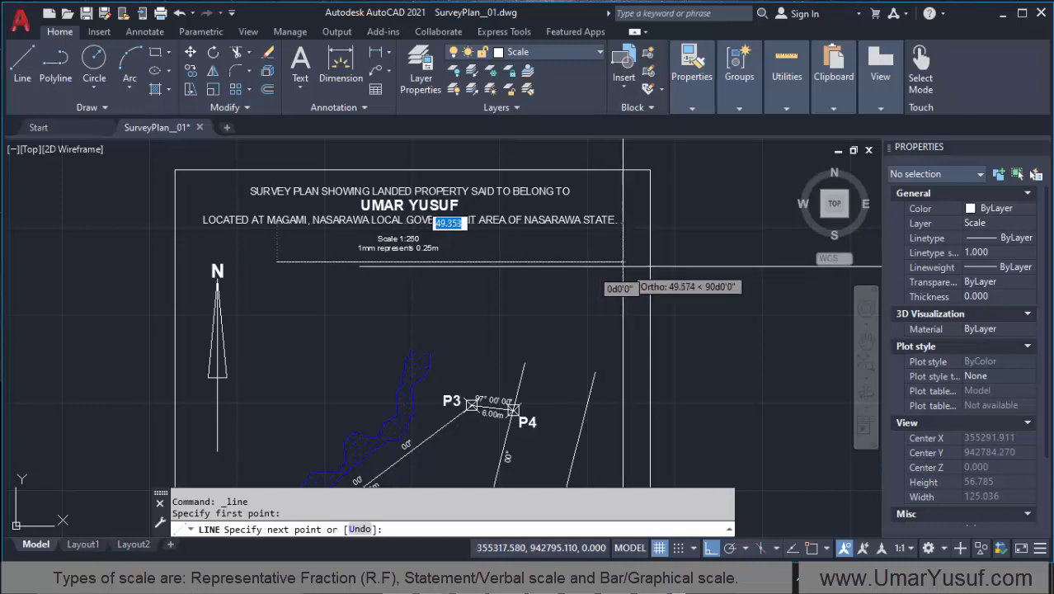
{"action": "left_click", "coordinate": [768, 264]}
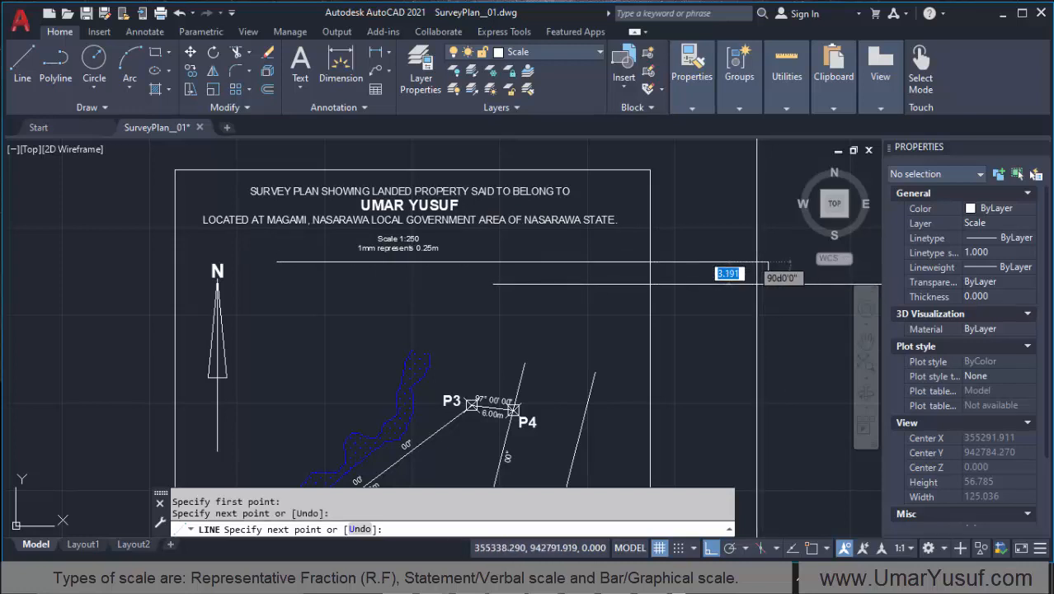
{"action": "key", "text": "Escape"}
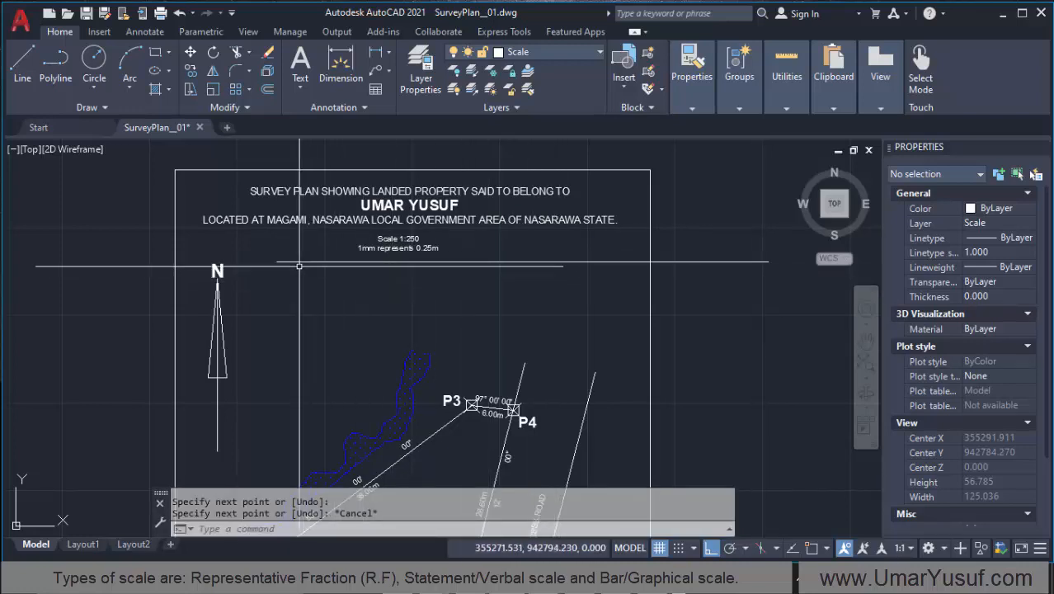
Step: Start a line snapped to the left endpoint of the long horizontal line, with object snap turned off for its next point
{"action": "scroll", "coordinate": [205, 265], "scroll_direction": "down", "scroll_amount": 2}
{"action": "scroll", "coordinate": [268, 261], "scroll_direction": "up", "scroll_amount": 2}
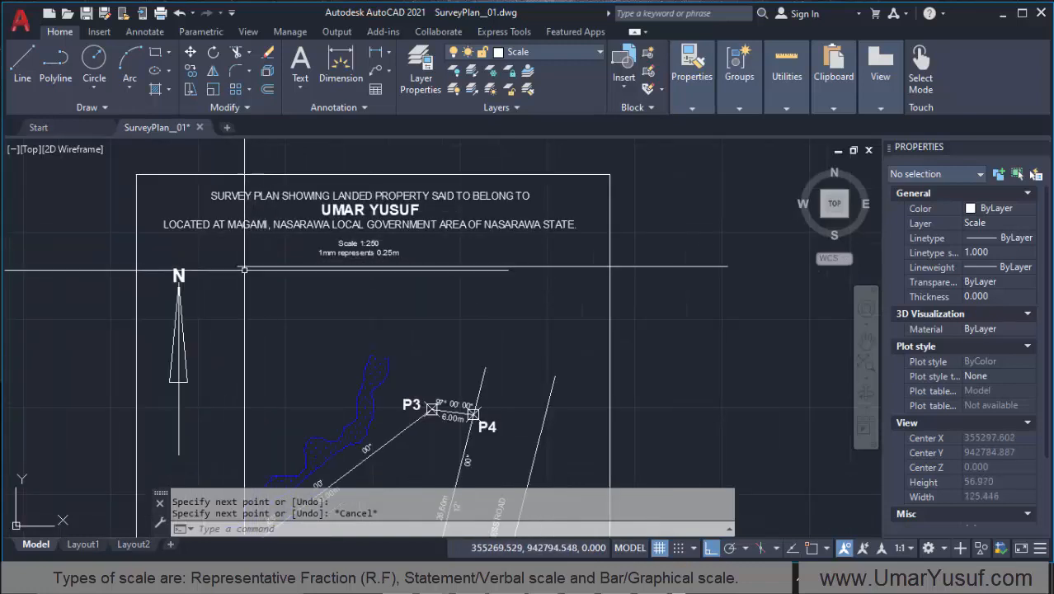
{"action": "scroll", "coordinate": [244, 266], "scroll_direction": "up", "scroll_amount": 3}
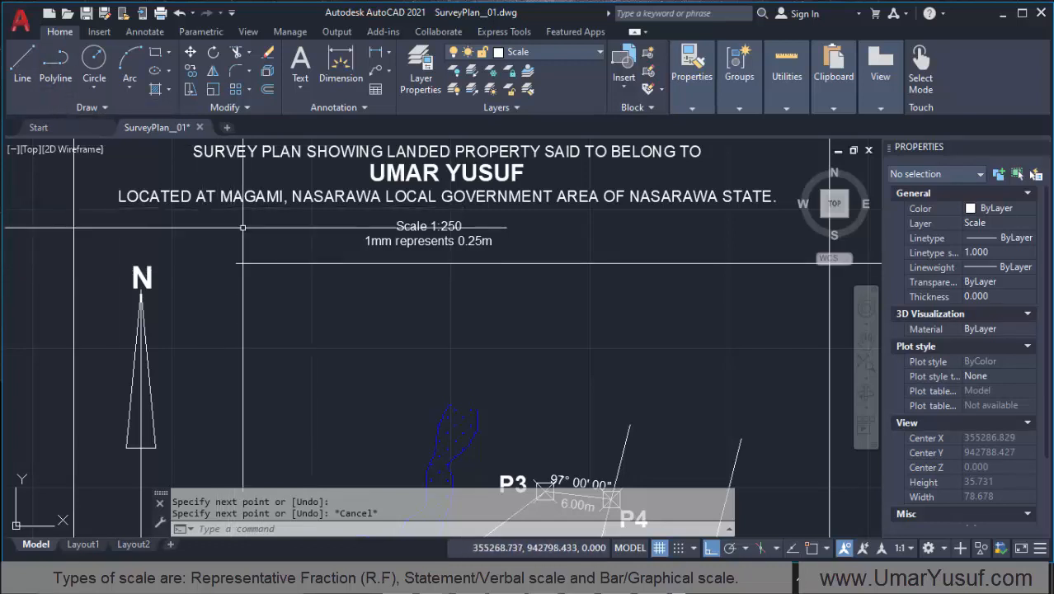
{"action": "type", "text": "L"}
{"action": "key", "text": "Return"}
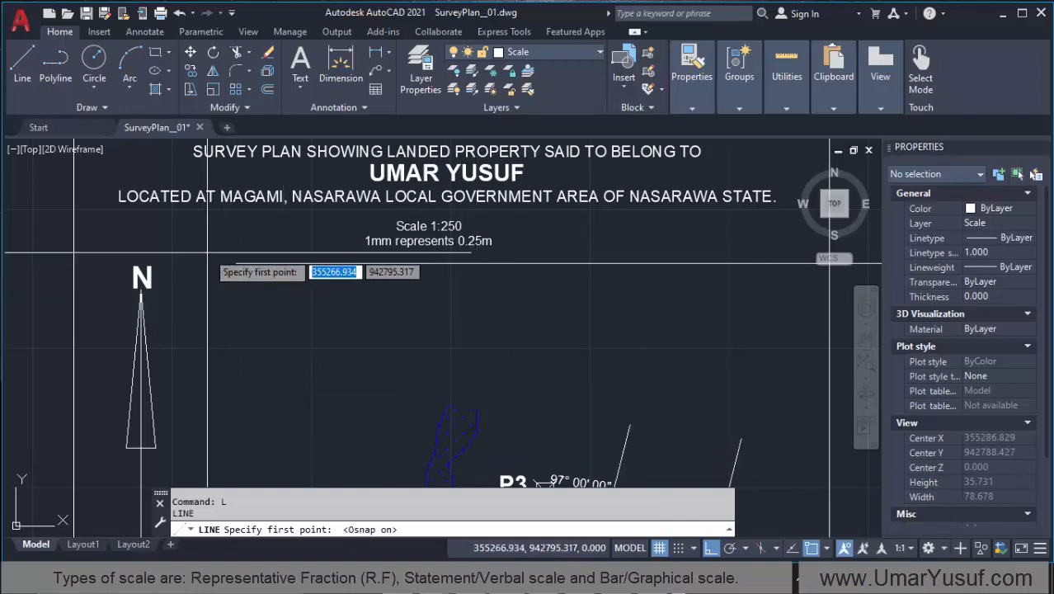
{"action": "left_click", "coordinate": [239, 267]}
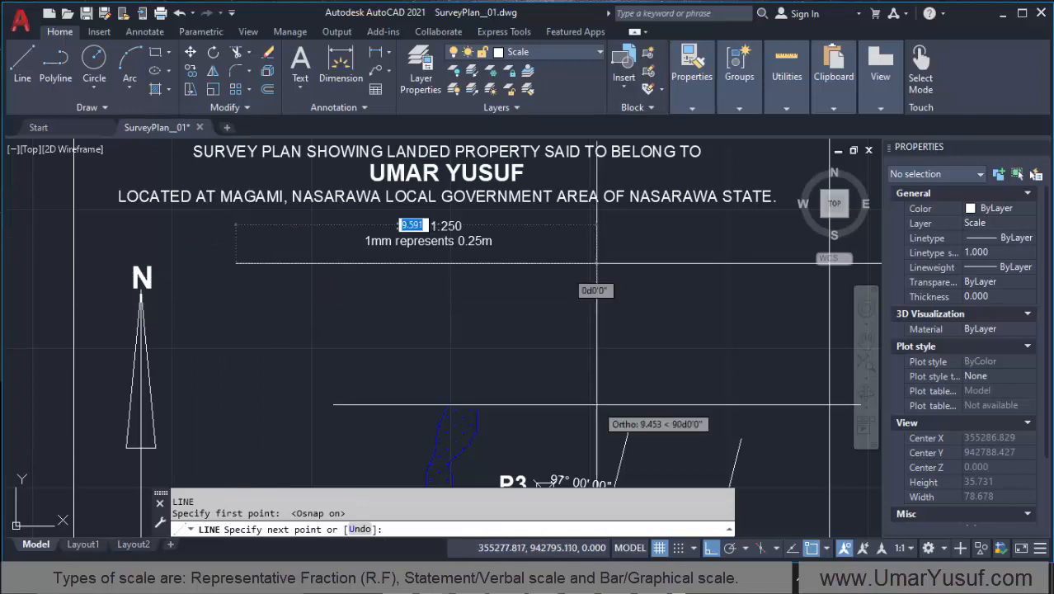
{"action": "left_click", "coordinate": [812, 548]}
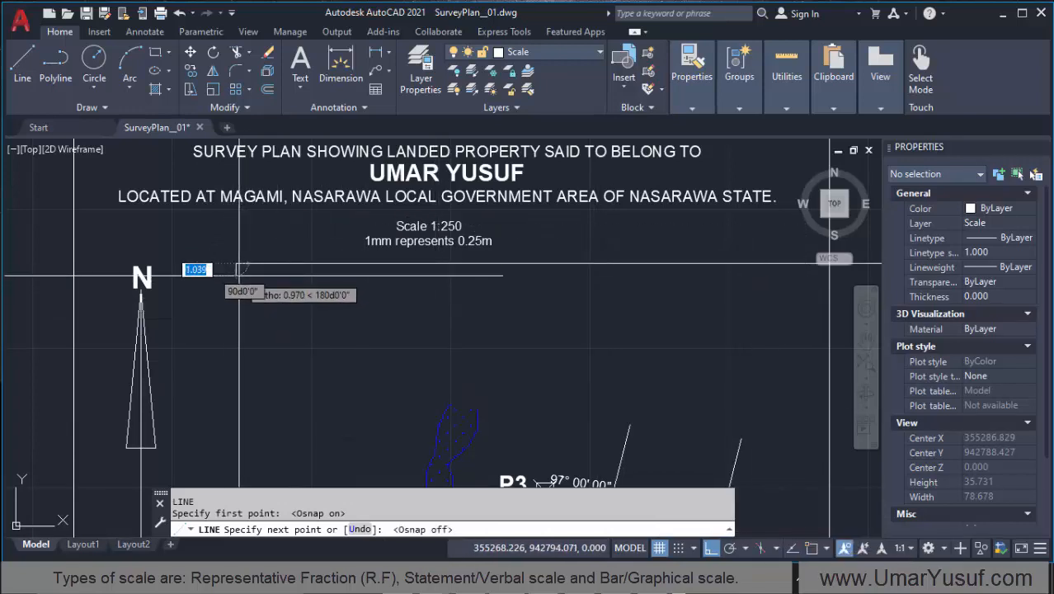
{"action": "scroll", "coordinate": [252, 288], "scroll_direction": "up", "scroll_amount": 4}
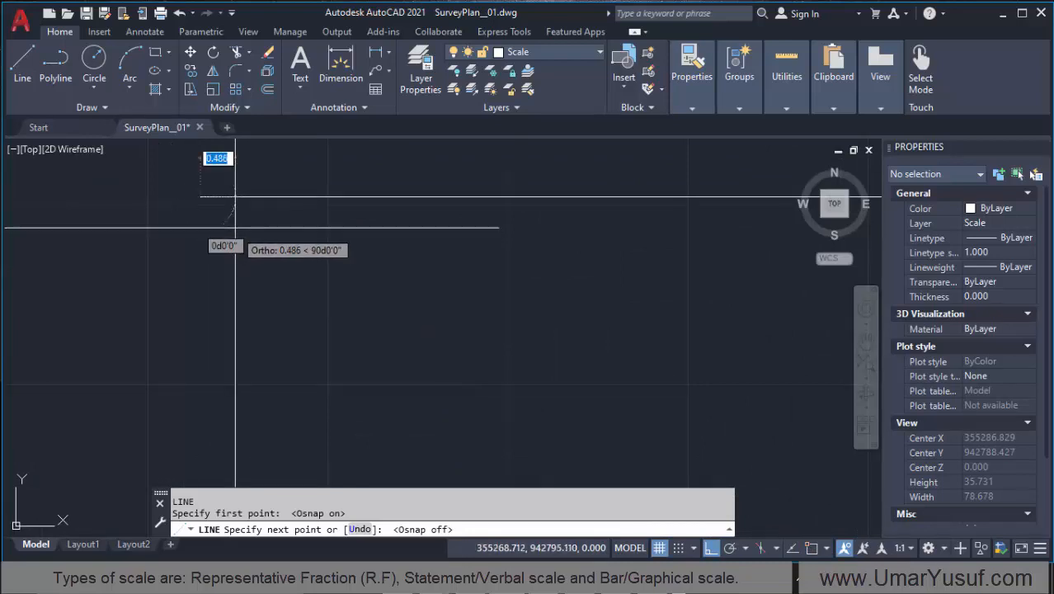
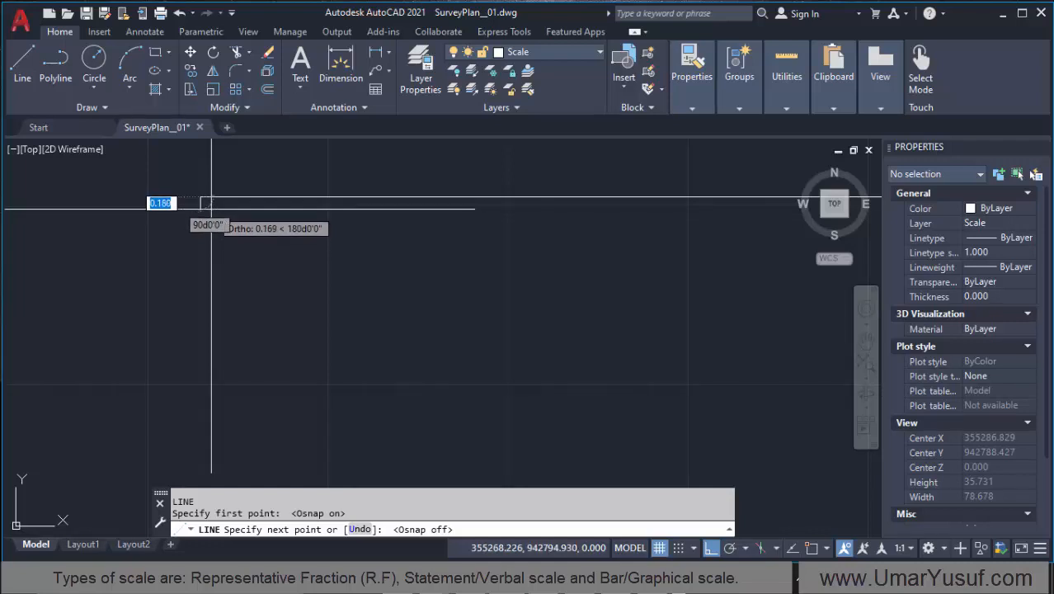
Step: Finish a short vertical line running down about 0.18 units from the long horizontal line's left endpoint
{"action": "left_click", "coordinate": [211, 210]}
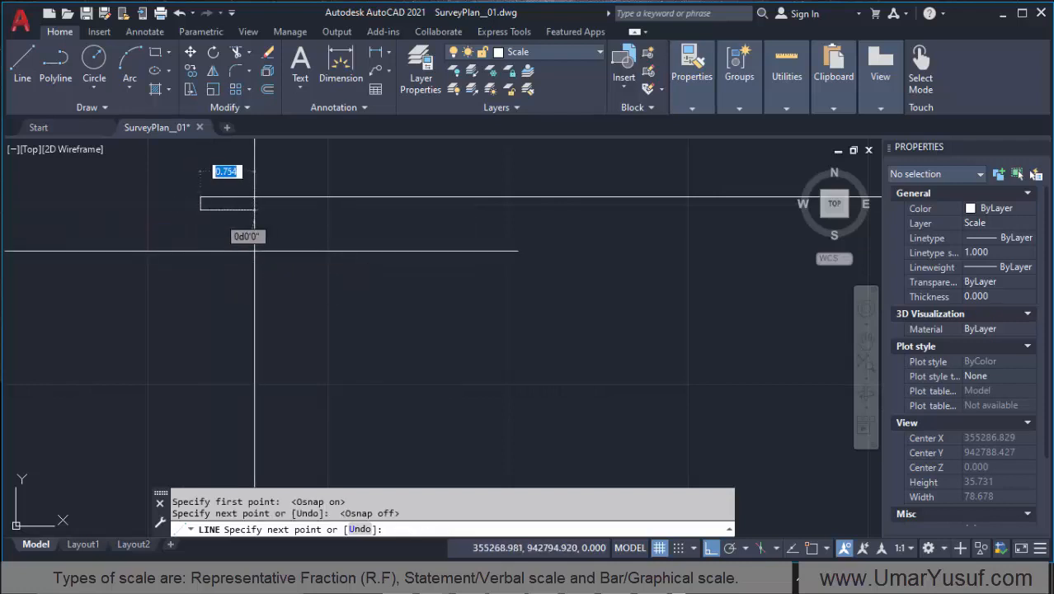
{"action": "key", "text": "Escape"}
{"action": "scroll", "coordinate": [185, 256], "scroll_direction": "up", "scroll_amount": 6}
{"action": "scroll", "coordinate": [185, 257], "scroll_direction": "down", "scroll_amount": 7}
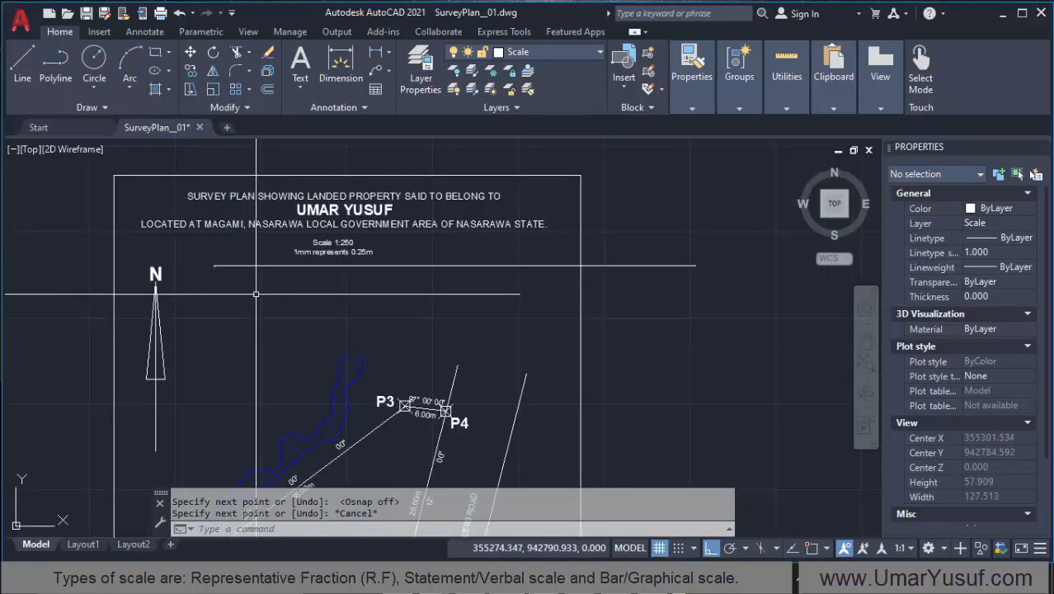
{"action": "middle_click", "coordinate": [257, 293]}
{"action": "middle_click", "coordinate": [258, 294]}
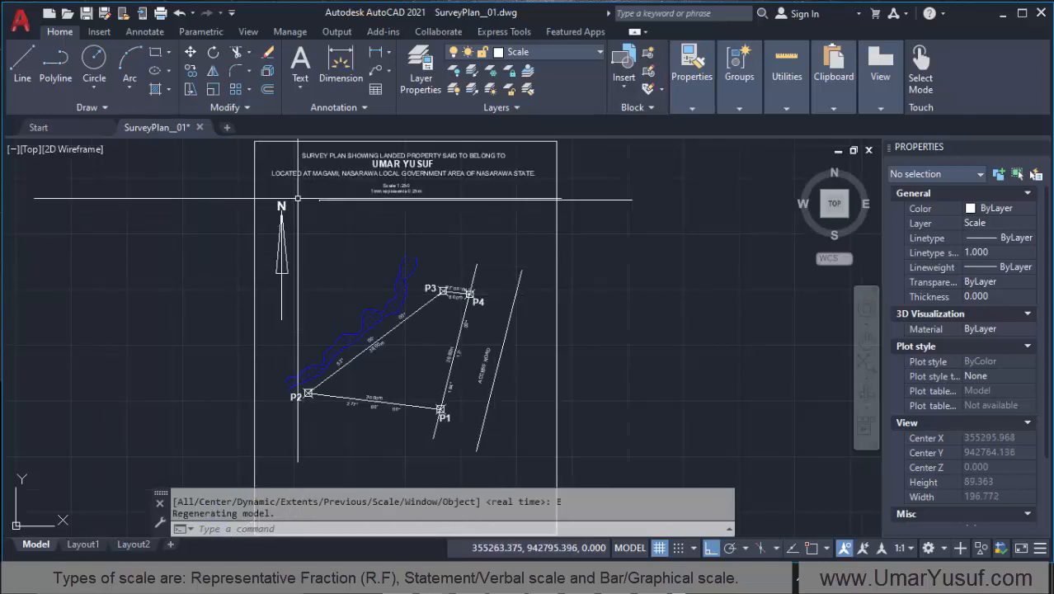
Step: Draw a horizontal helper line about 5.2 units long just below the short vertical line
{"action": "scroll", "coordinate": [320, 199], "scroll_direction": "up", "scroll_amount": 4}
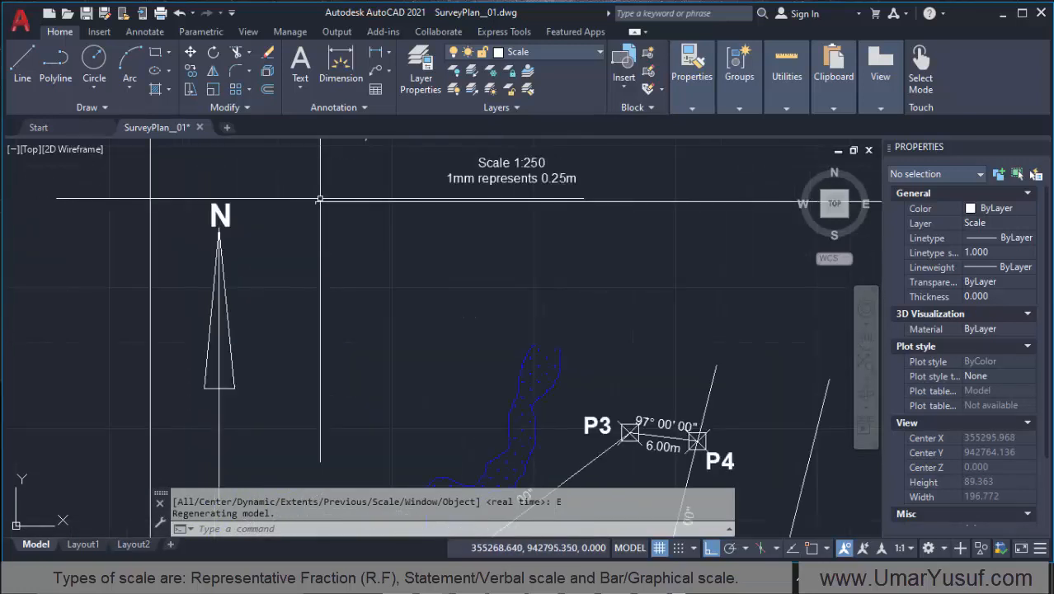
{"action": "scroll", "coordinate": [320, 199], "scroll_direction": "up", "scroll_amount": 8}
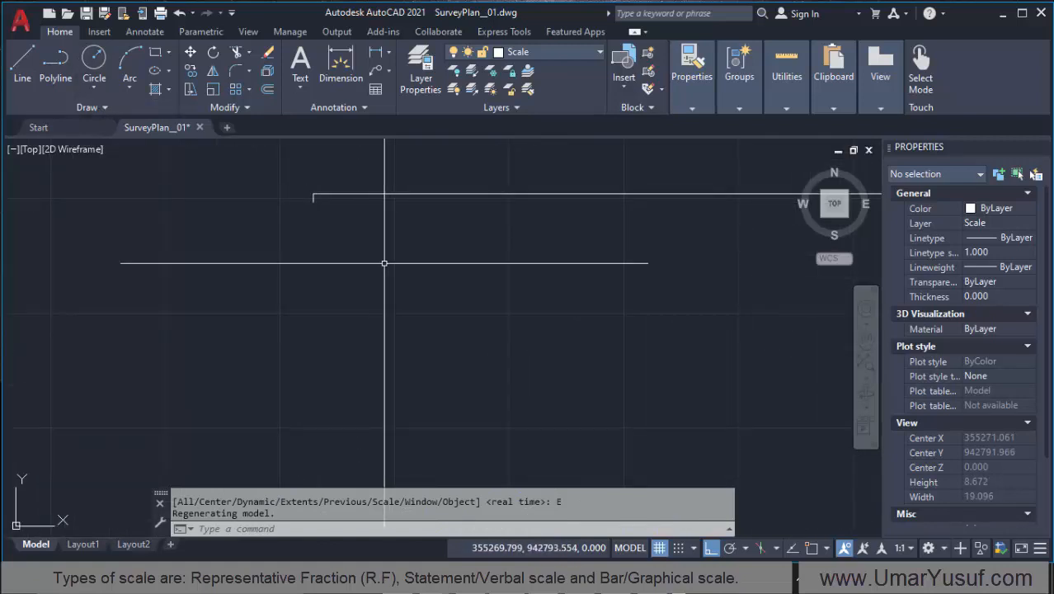
{"action": "type", "text": "L"}
{"action": "key", "text": "Return"}
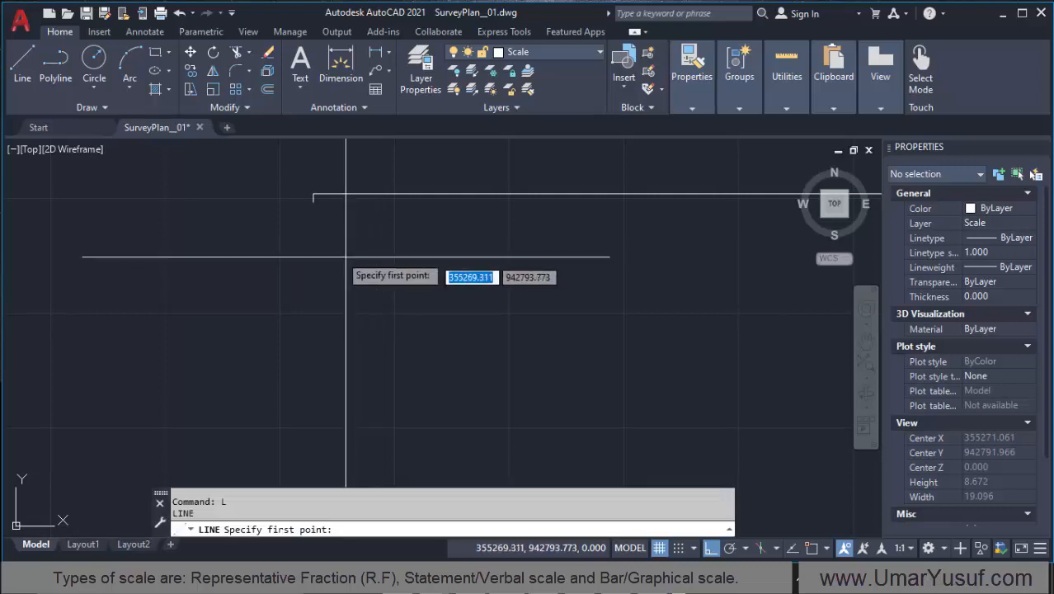
{"action": "left_click", "coordinate": [270, 249]}
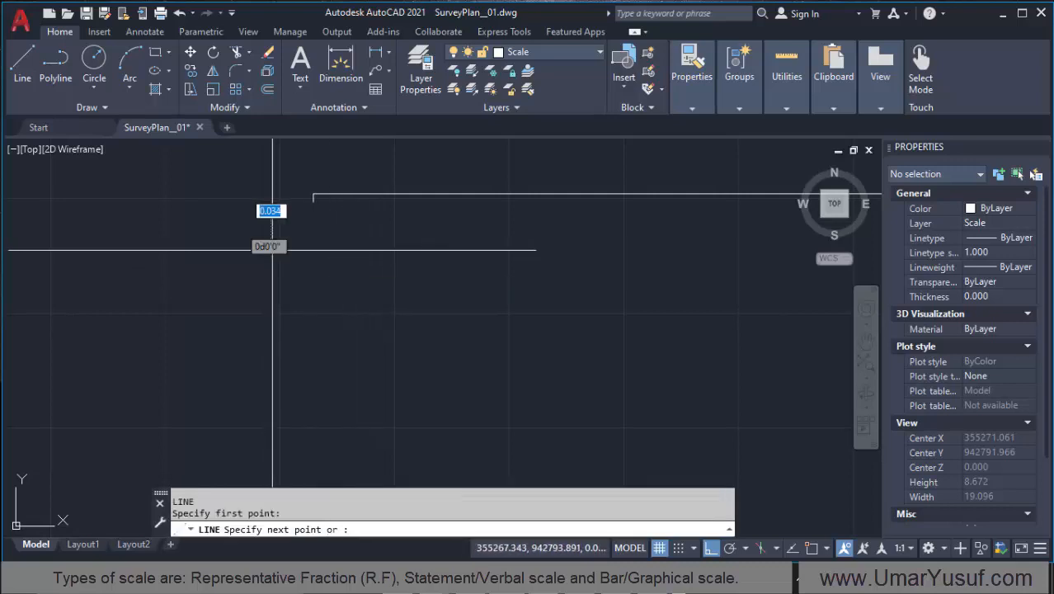
{"action": "left_click", "coordinate": [512, 242]}
{"action": "key", "text": "Return"}
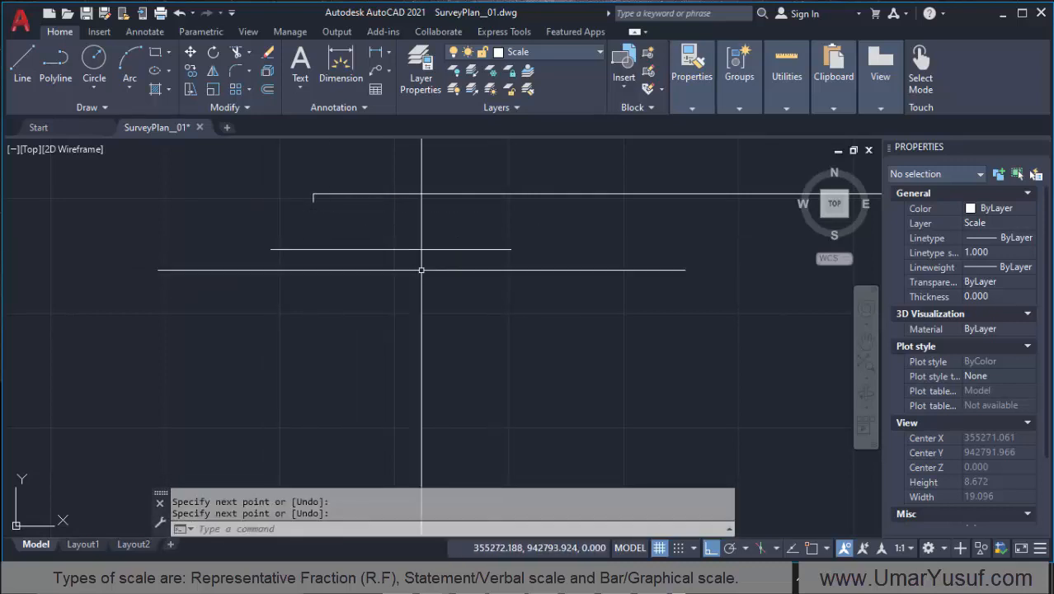
Step: Extend the short vertical line down to the horizontal helper line
{"action": "left_click", "coordinate": [249, 51]}
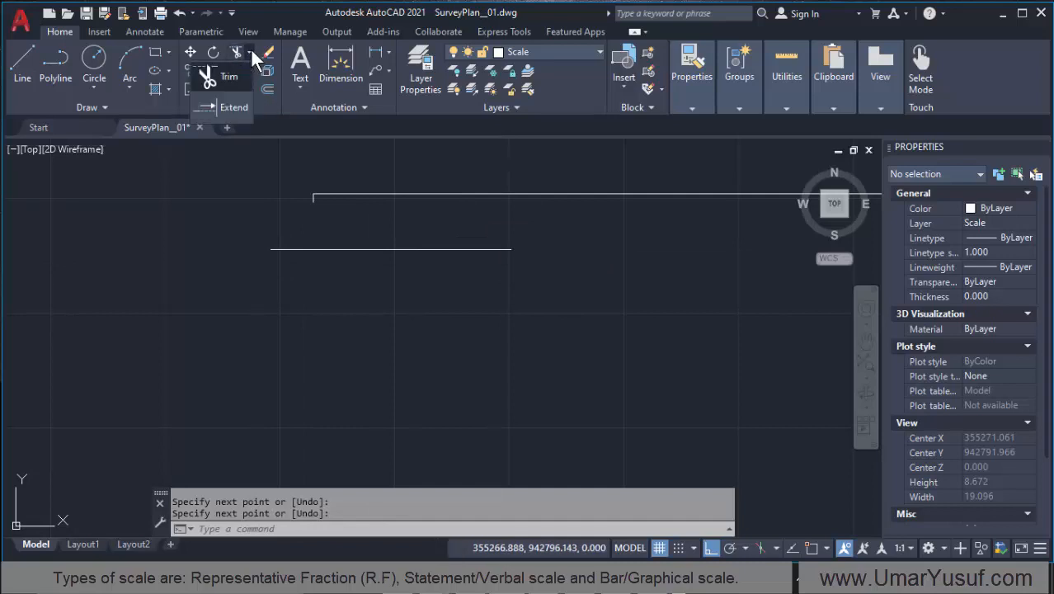
{"action": "left_click", "coordinate": [229, 108]}
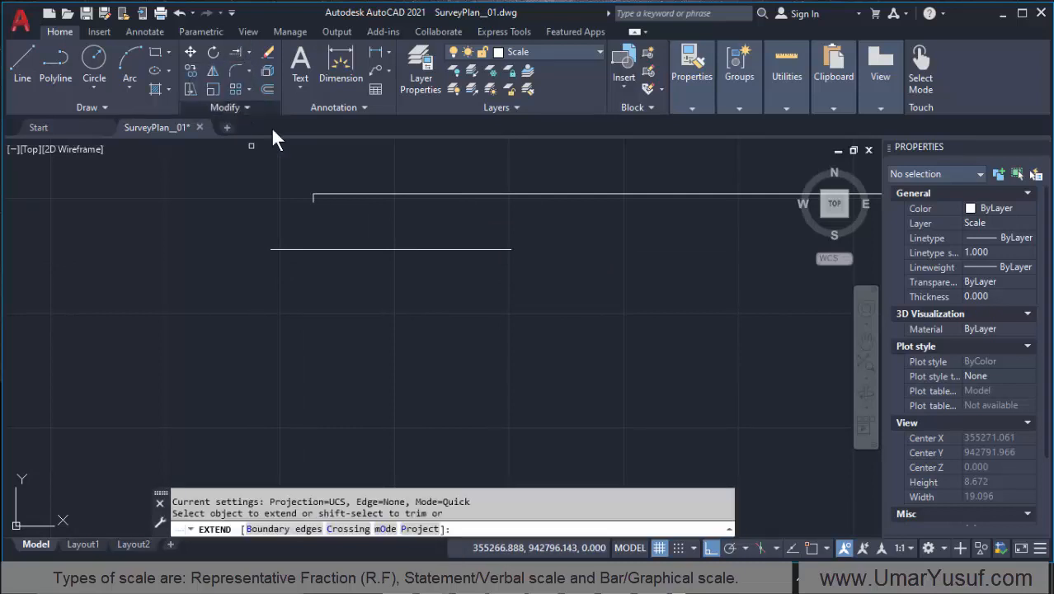
{"action": "left_click", "coordinate": [314, 216]}
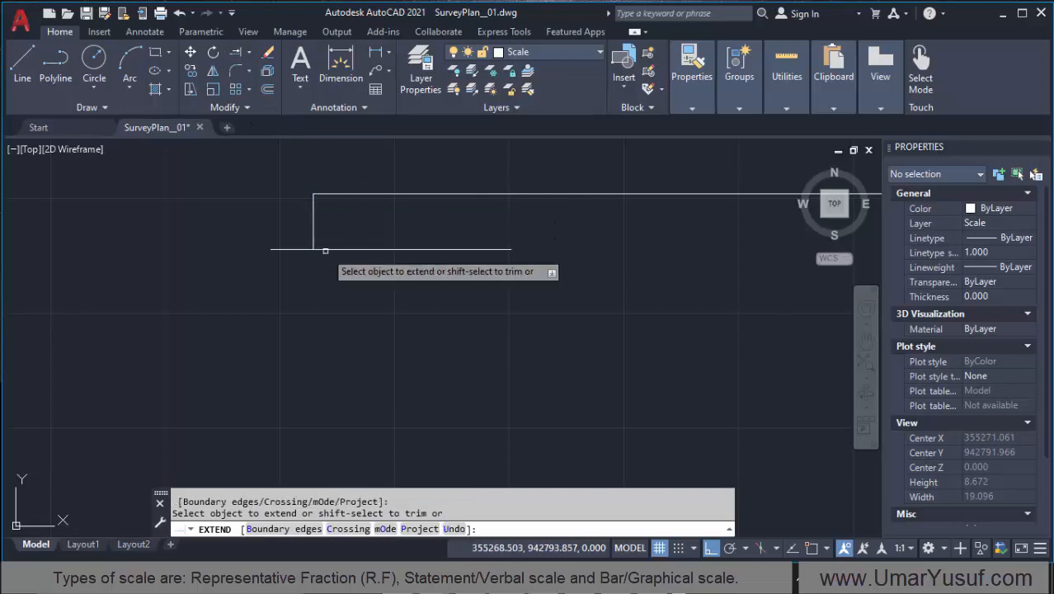
Step: Erase the short horizontal helper line at the foot of the vertical end line
{"action": "left_click", "coordinate": [394, 218]}
{"action": "scroll", "coordinate": [279, 289], "scroll_direction": "down", "scroll_amount": 4}
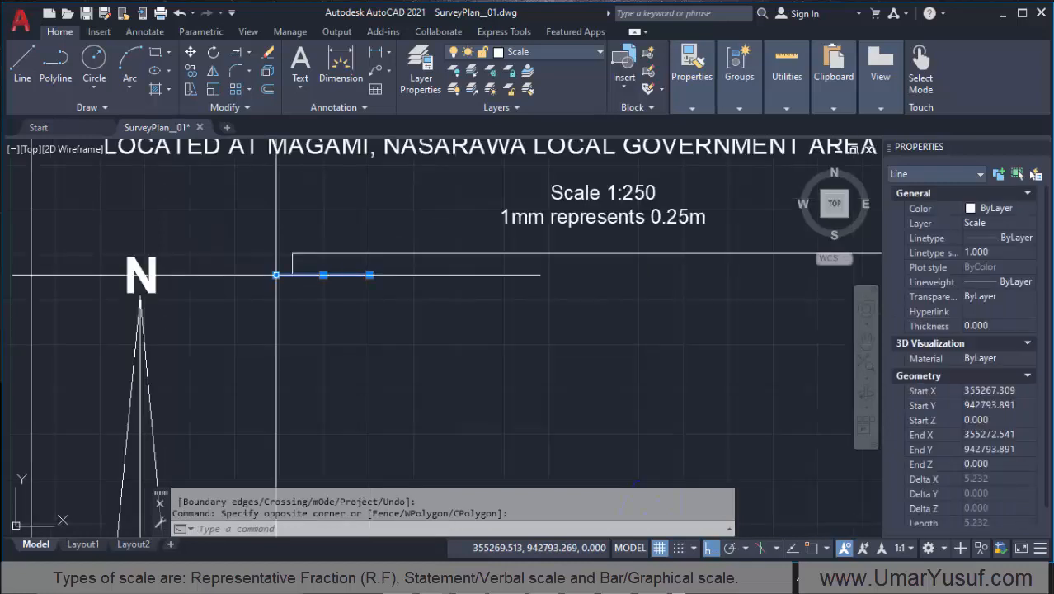
{"action": "left_click", "coordinate": [267, 51]}
{"action": "scroll", "coordinate": [210, 293], "scroll_direction": "down", "scroll_amount": 3}
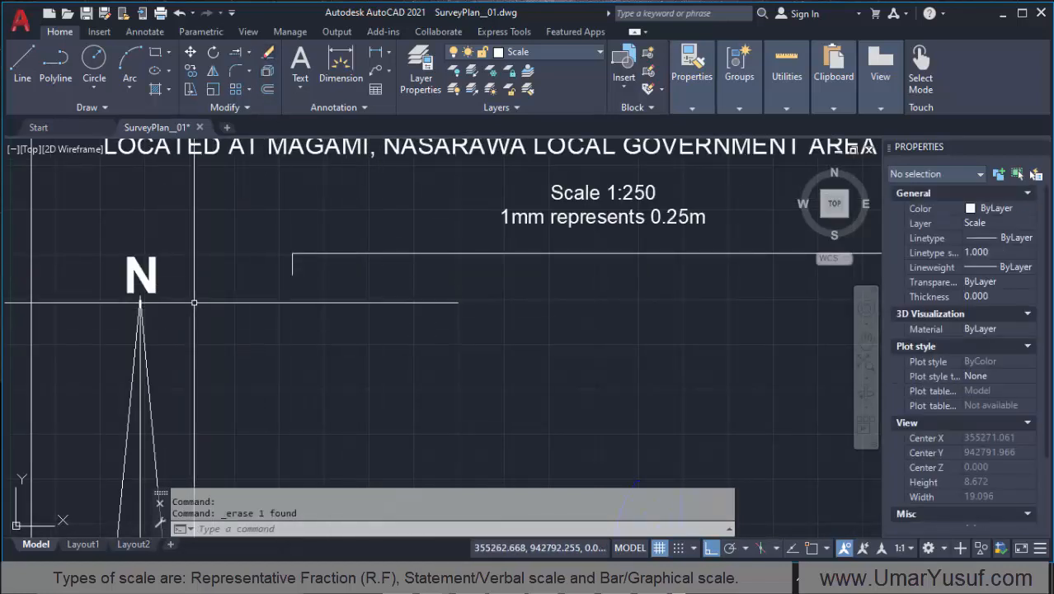
Step: Measure the height of the bar scale's vertical end line with the quick Measure tool
{"action": "scroll", "coordinate": [211, 294], "scroll_direction": "down", "scroll_amount": 2}
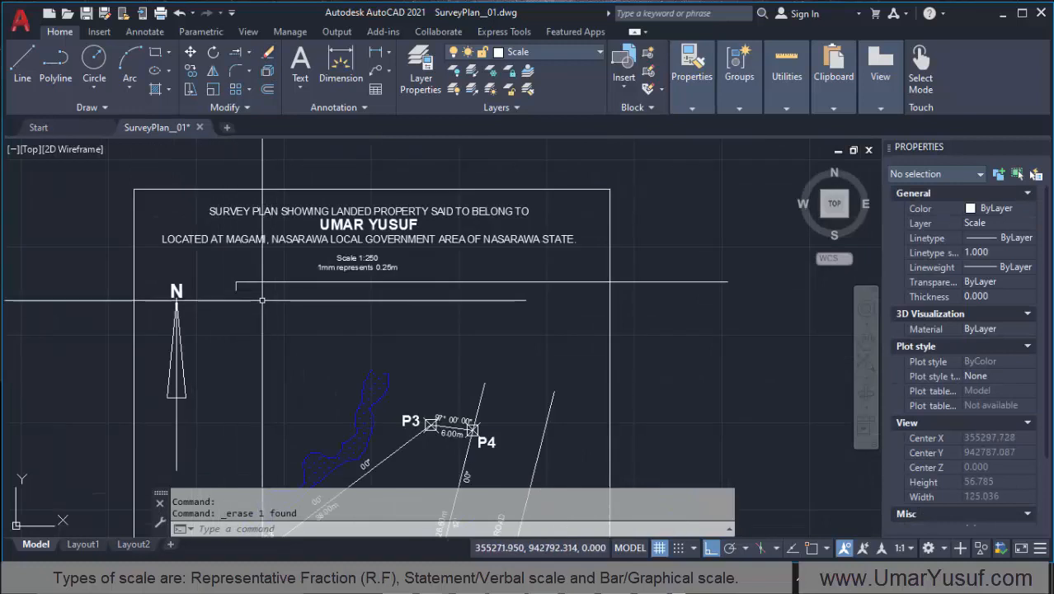
{"action": "scroll", "coordinate": [266, 281], "scroll_direction": "up", "scroll_amount": 2}
{"action": "scroll", "coordinate": [266, 280], "scroll_direction": "up", "scroll_amount": 2}
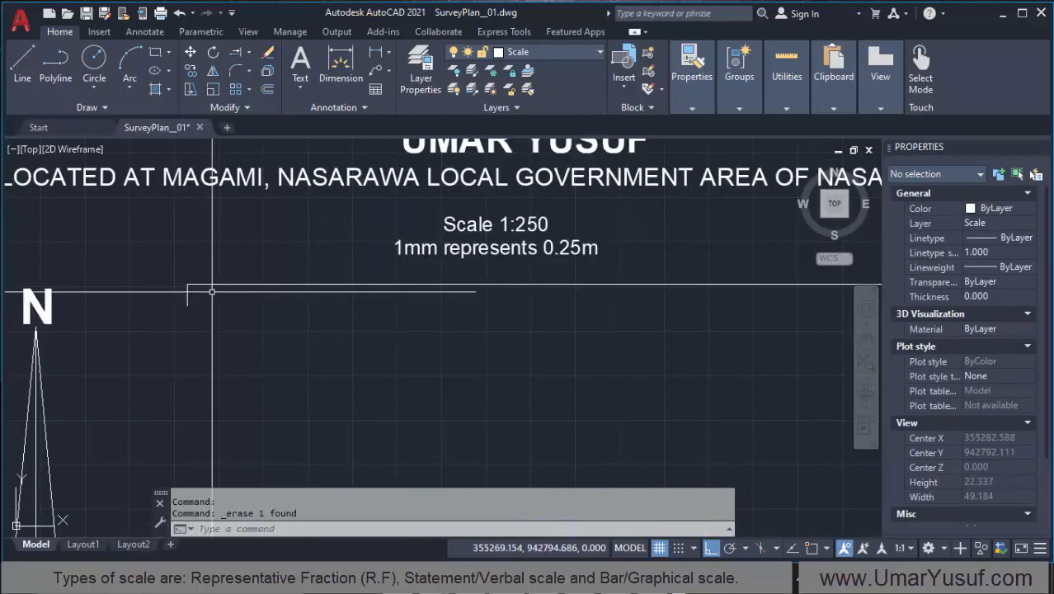
{"action": "scroll", "coordinate": [218, 294], "scroll_direction": "up", "scroll_amount": 2}
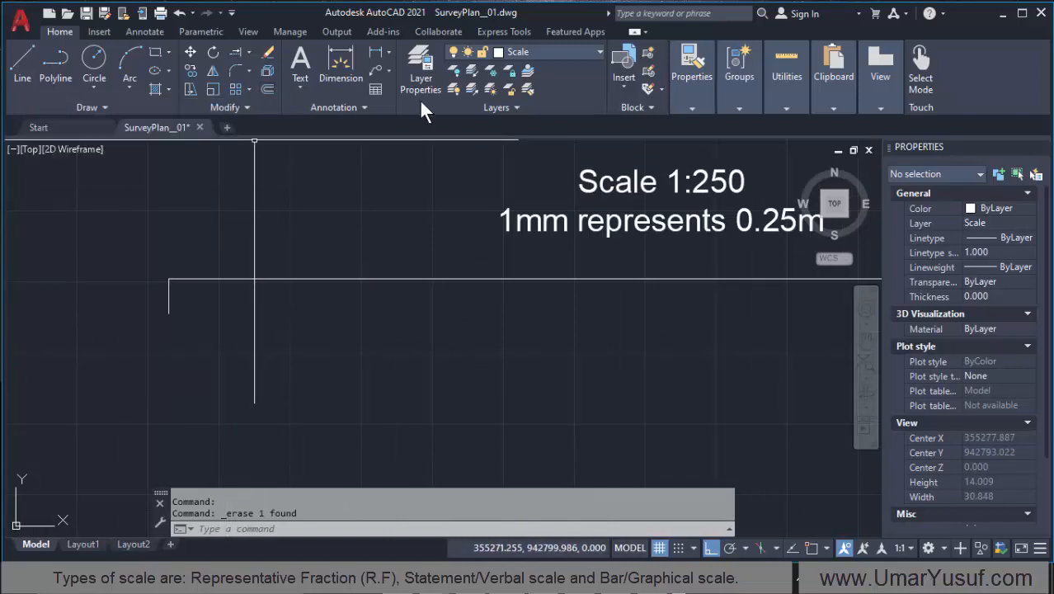
{"action": "left_click", "coordinate": [787, 74]}
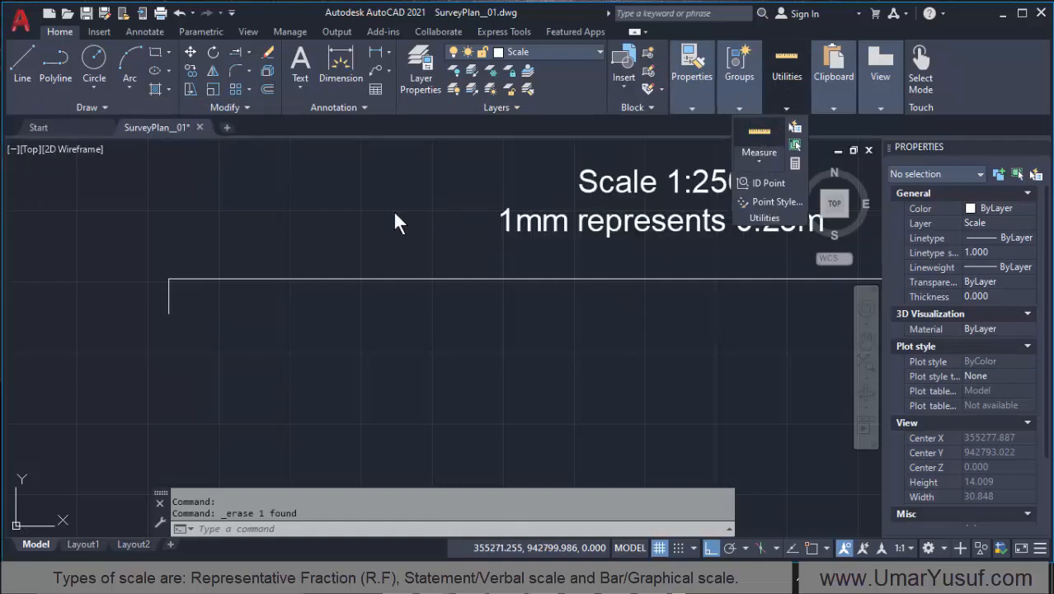
{"action": "left_click", "coordinate": [759, 136]}
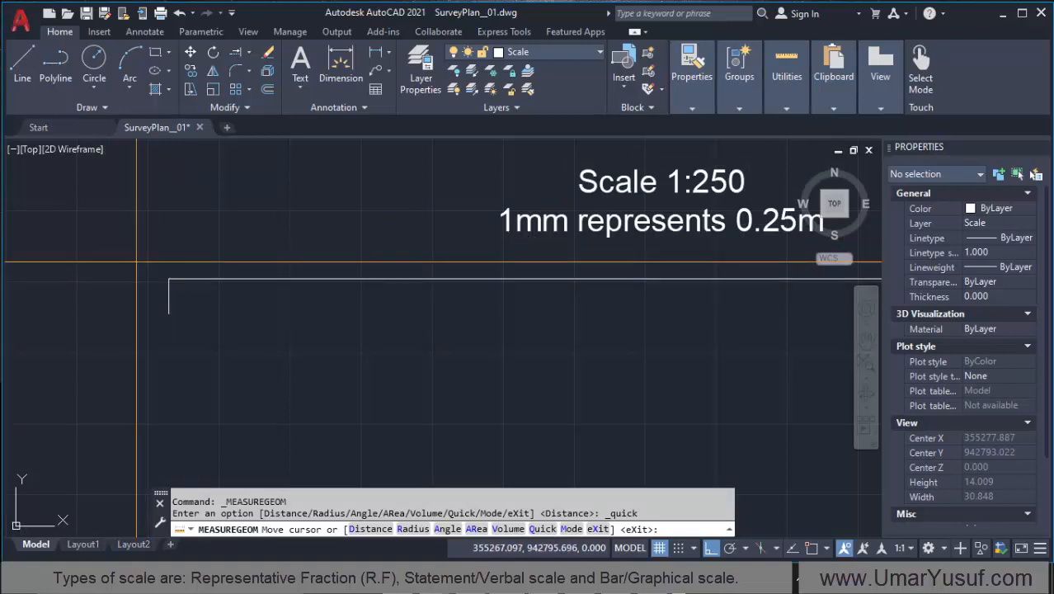
{"action": "left_click", "coordinate": [174, 292]}
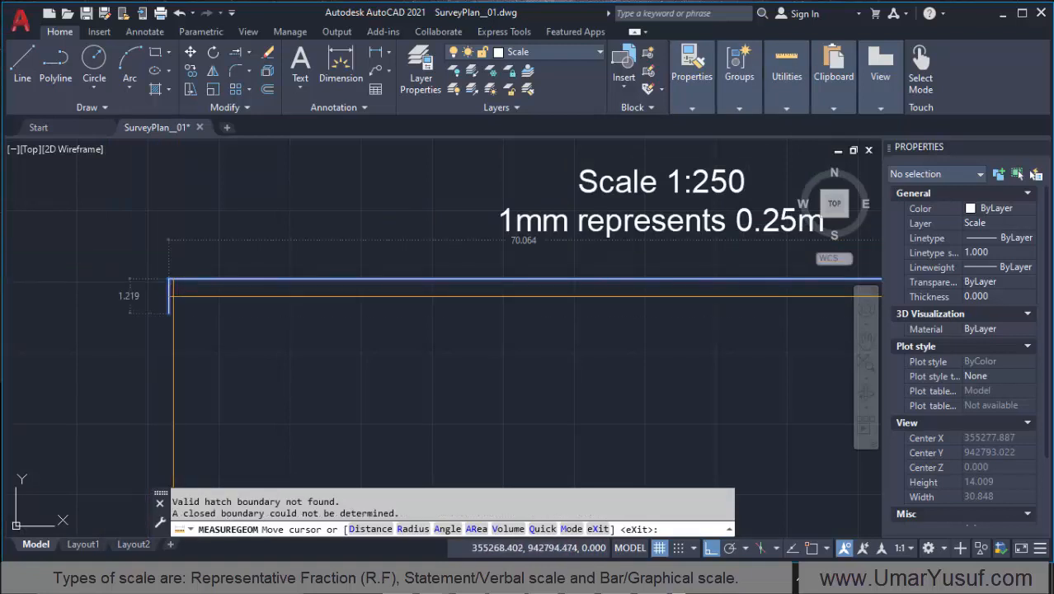
{"action": "scroll", "coordinate": [168, 295], "scroll_direction": "down", "scroll_amount": 2}
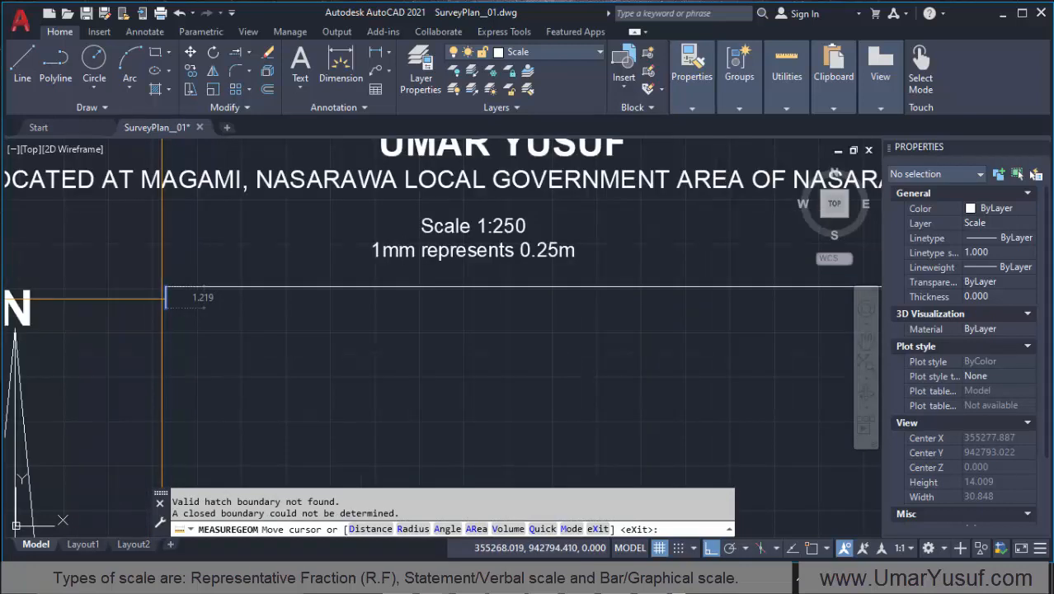
{"action": "scroll", "coordinate": [163, 298], "scroll_direction": "down", "scroll_amount": 2}
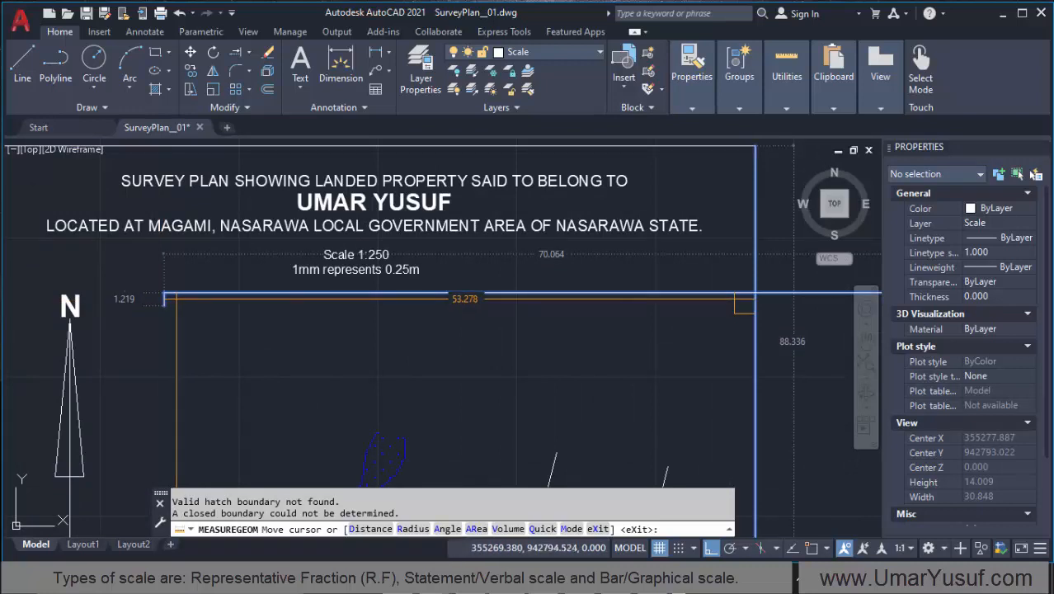
{"action": "key", "text": "Escape"}
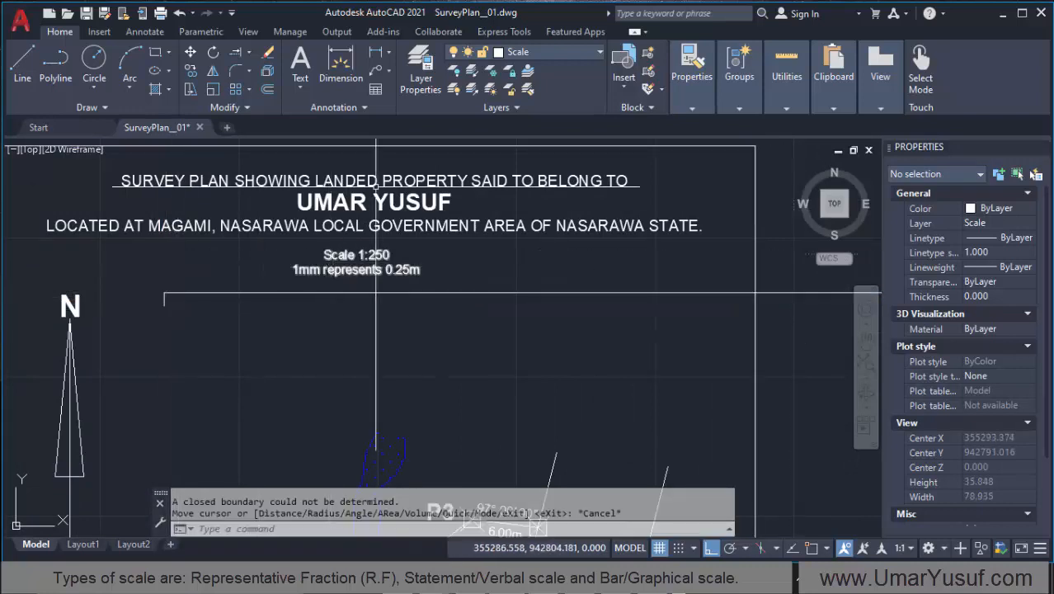
Step: Offset the long horizontal bar scale line 1.2 units downward to form the bar's lower edge
{"action": "left_click", "coordinate": [268, 89]}
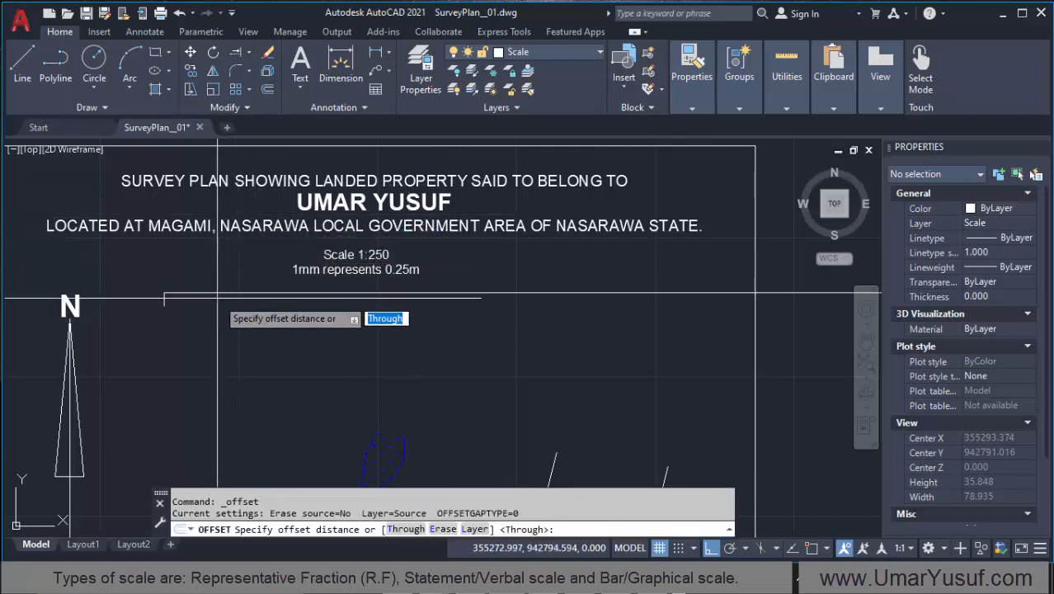
{"action": "type", "text": "1.2"}
{"action": "key", "text": "Return"}
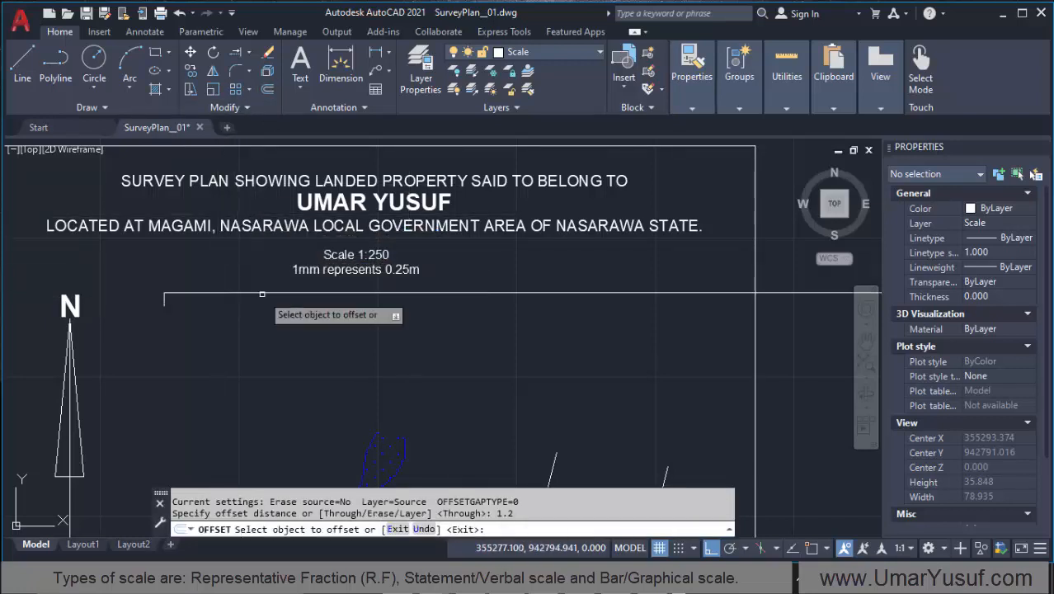
{"action": "left_click", "coordinate": [258, 292]}
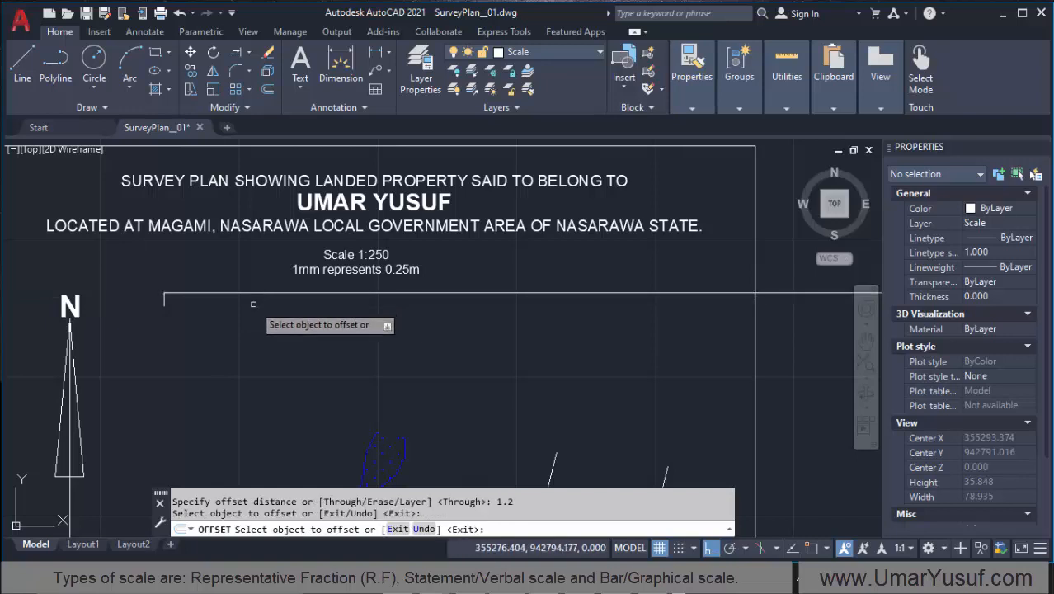
{"action": "left_click", "coordinate": [255, 293]}
{"action": "left_click", "coordinate": [255, 293]}
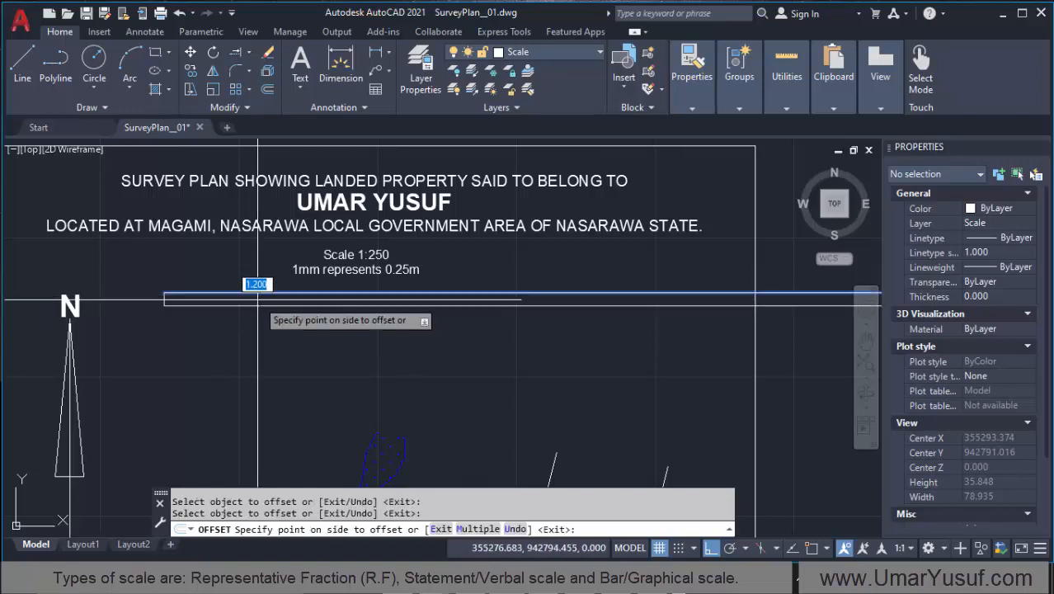
{"action": "left_click", "coordinate": [240, 311]}
{"action": "scroll", "coordinate": [240, 311], "scroll_direction": "up", "scroll_amount": 1}
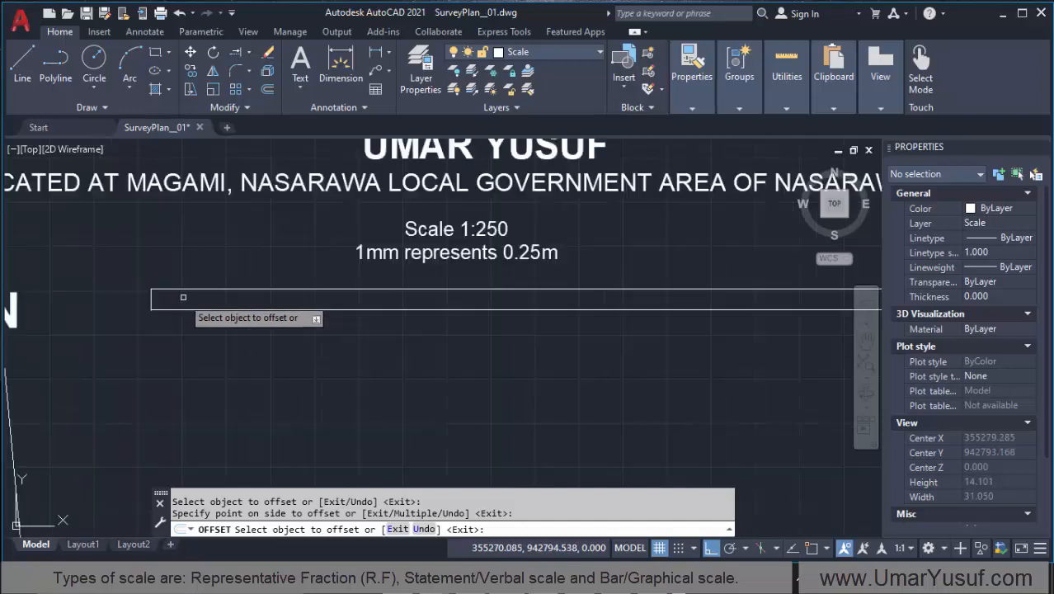
{"action": "scroll", "coordinate": [207, 317], "scroll_direction": "down", "scroll_amount": 4}
{"action": "scroll", "coordinate": [181, 294], "scroll_direction": "up", "scroll_amount": 6}
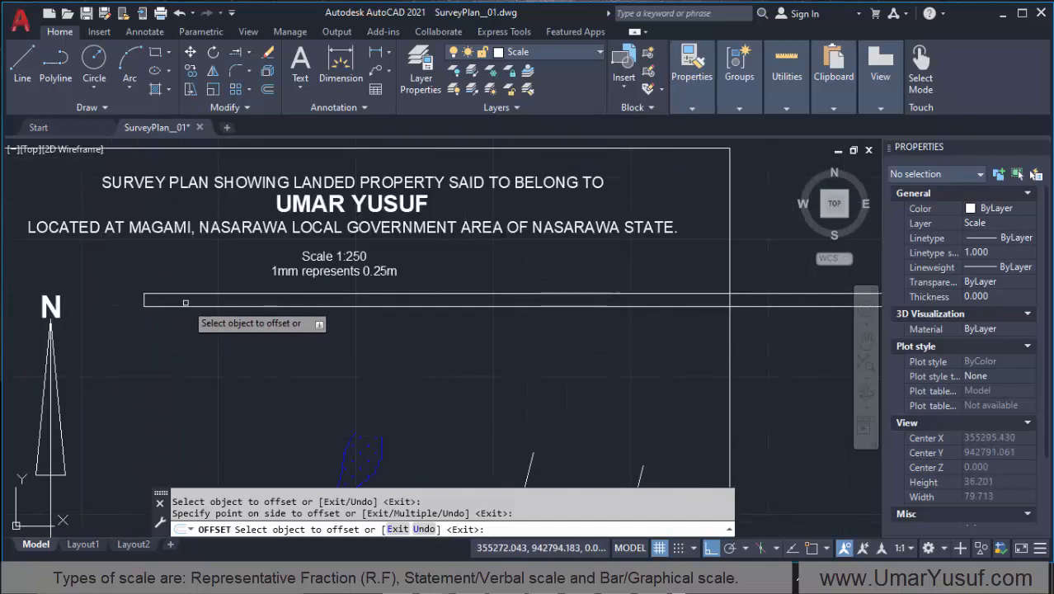
{"action": "left_click", "coordinate": [181, 292]}
{"action": "left_click", "coordinate": [193, 292]}
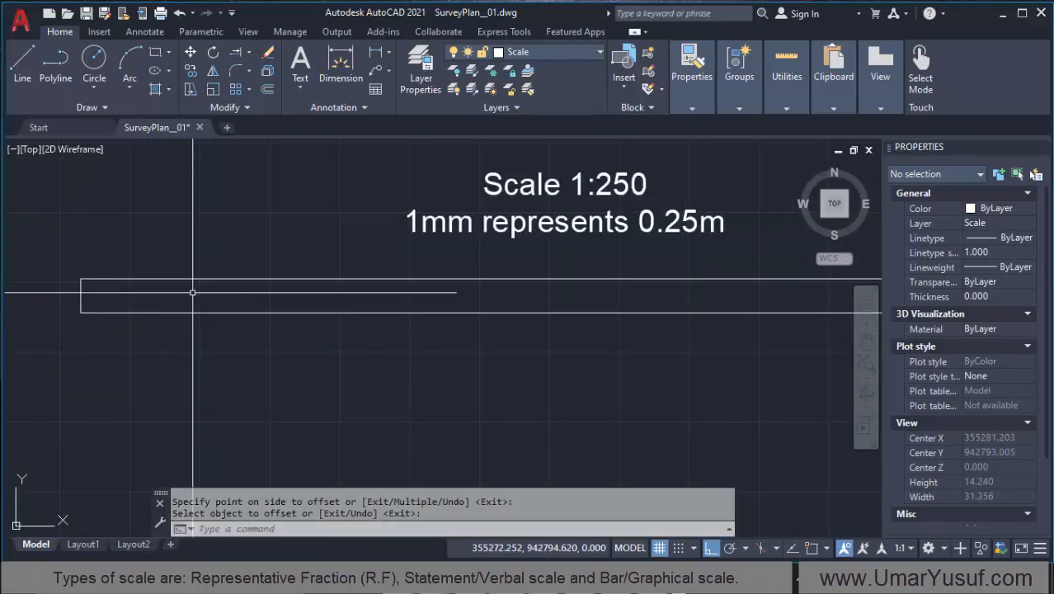
{"action": "left_click", "coordinate": [192, 292]}
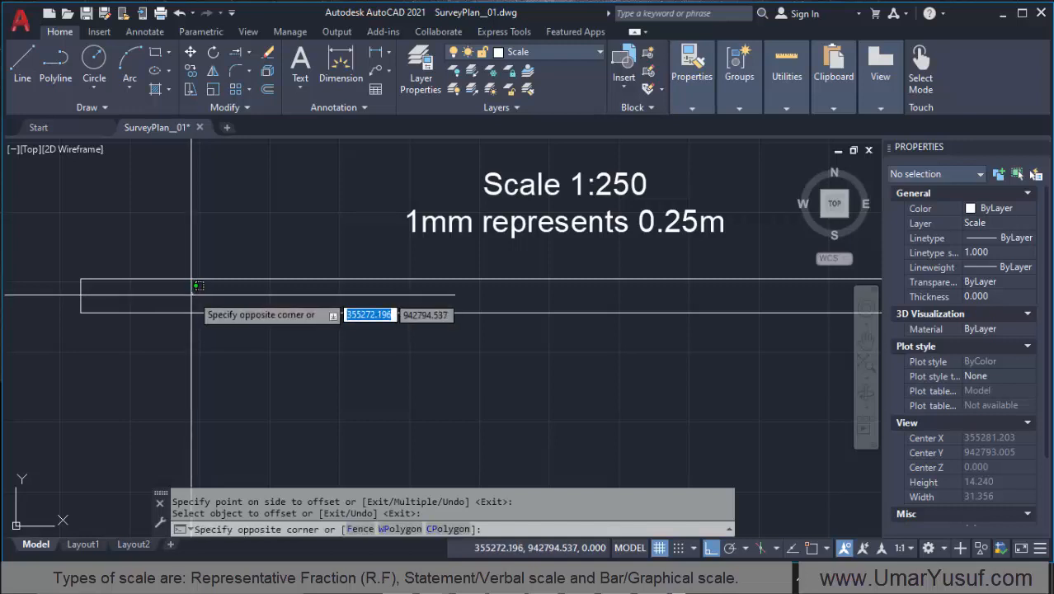
{"action": "key", "text": "Escape"}
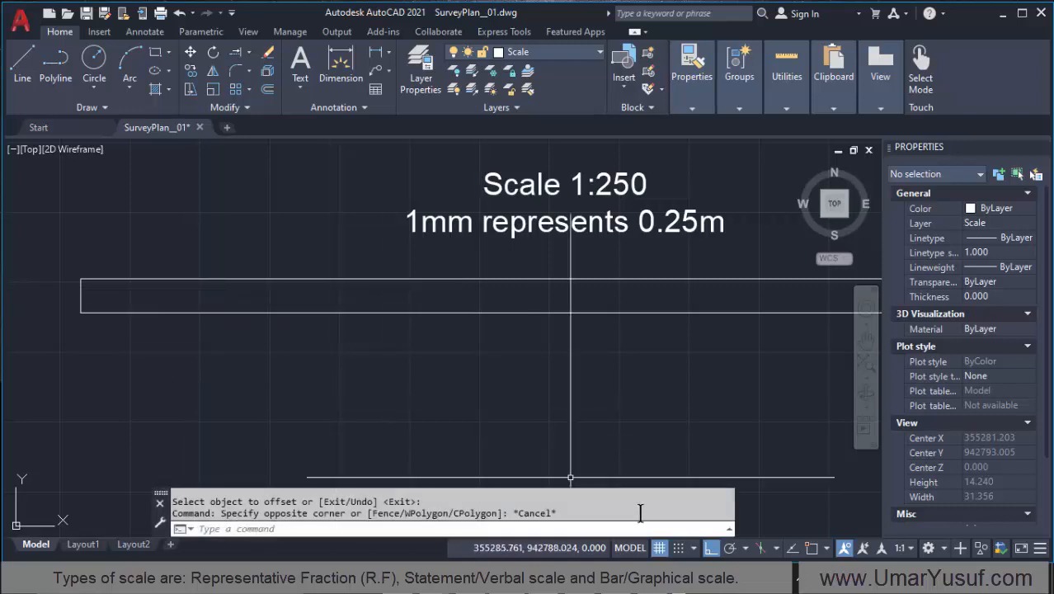
Step: Switch to Calculator, divide 1.2 by 2 to get half the bar height, and return to the AutoCAD drawing
{"action": "left_click", "coordinate": [429, 579]}
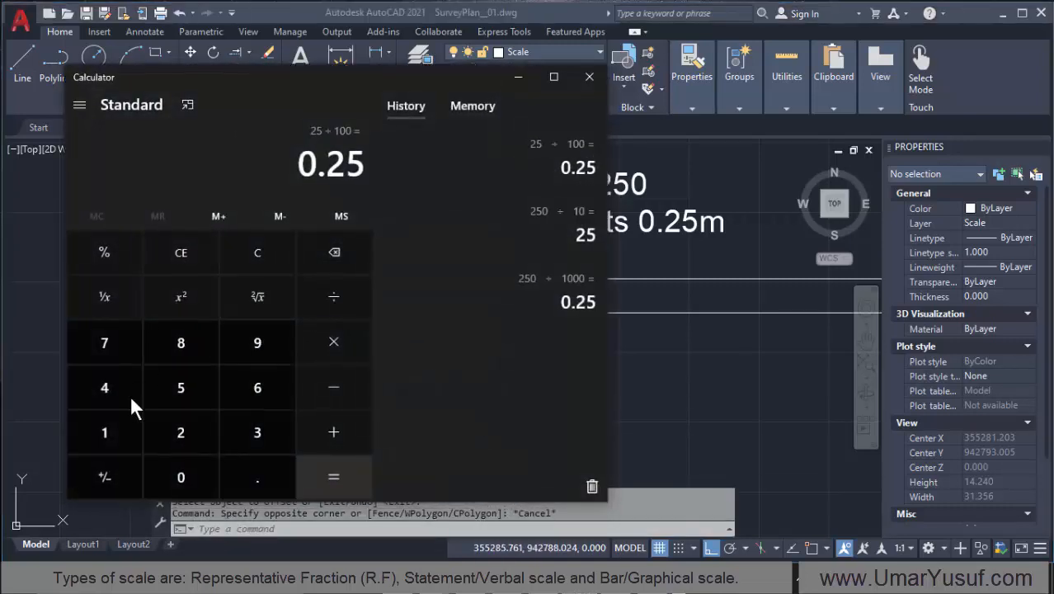
{"action": "left_click", "coordinate": [106, 430]}
{"action": "left_click", "coordinate": [197, 428]}
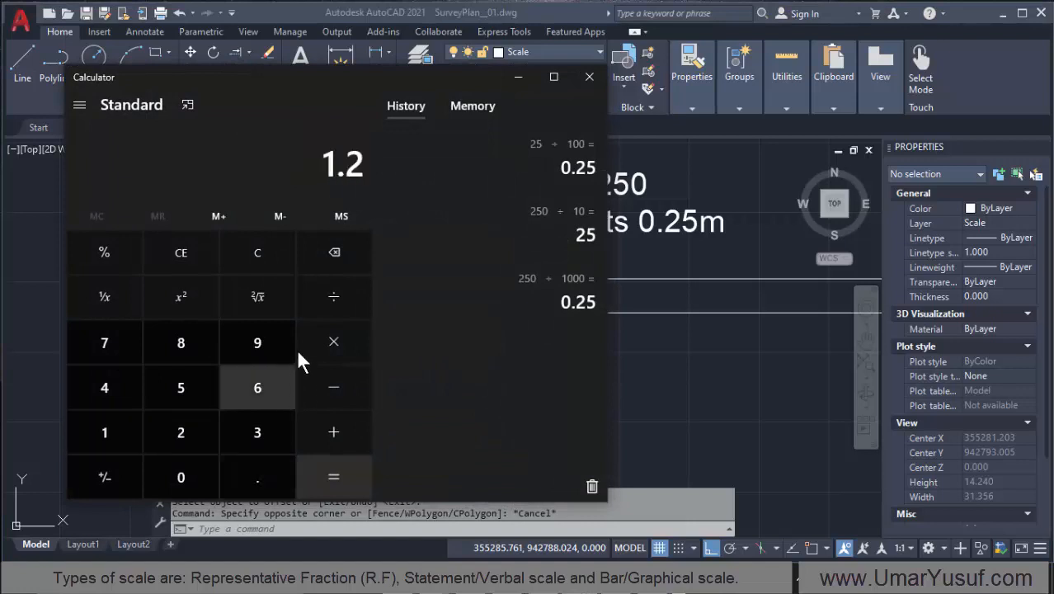
{"action": "left_click", "coordinate": [334, 297]}
{"action": "left_click", "coordinate": [181, 432]}
{"action": "left_click", "coordinate": [334, 476]}
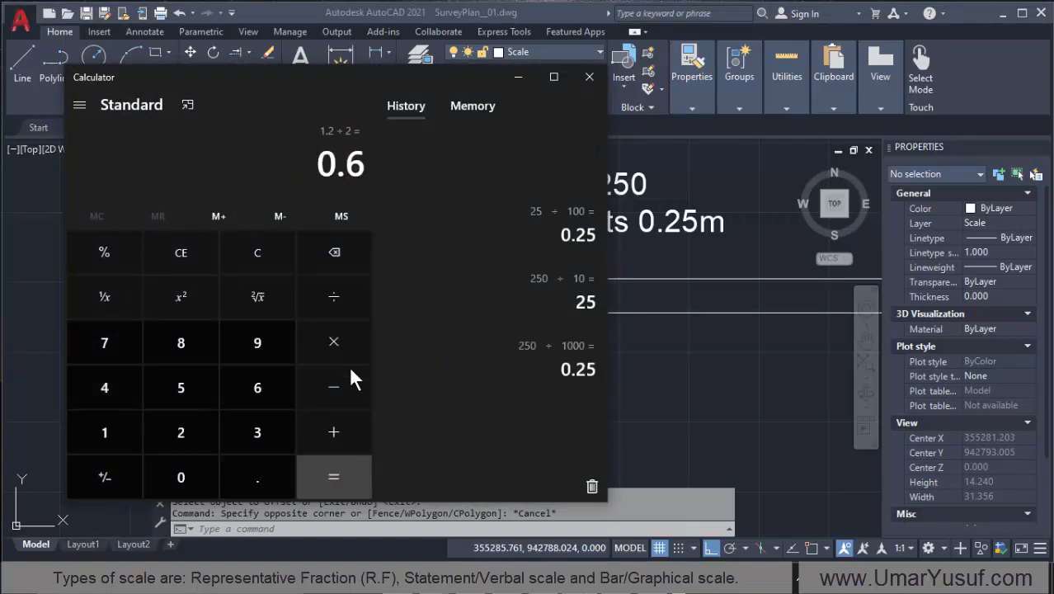
{"action": "left_click", "coordinate": [518, 77]}
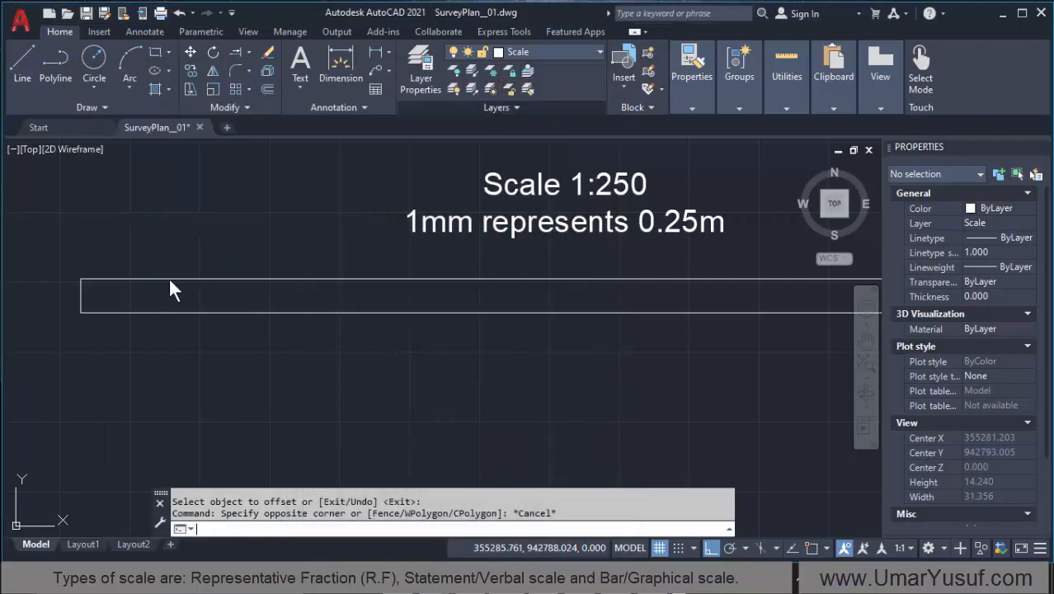
Step: Offset the bar scale's upper horizontal line 0.6 units downward to form its middle line, and end the Offset command
{"action": "left_click", "coordinate": [268, 88]}
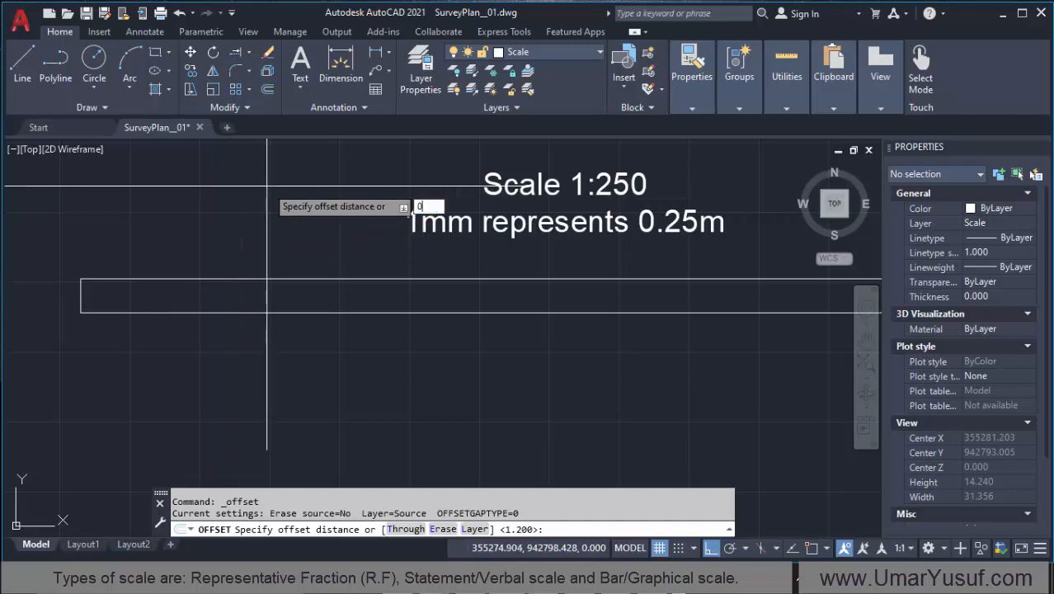
{"action": "key", "text": "Return"}
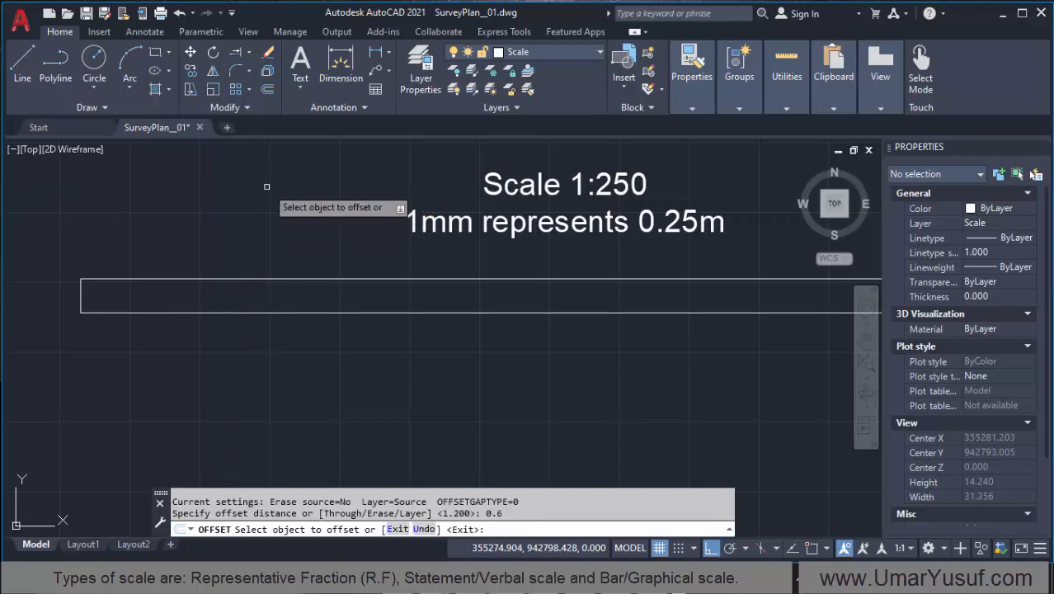
{"action": "left_click", "coordinate": [203, 280]}
{"action": "left_click", "coordinate": [188, 298]}
{"action": "scroll", "coordinate": [191, 264], "scroll_direction": "down", "scroll_amount": 1}
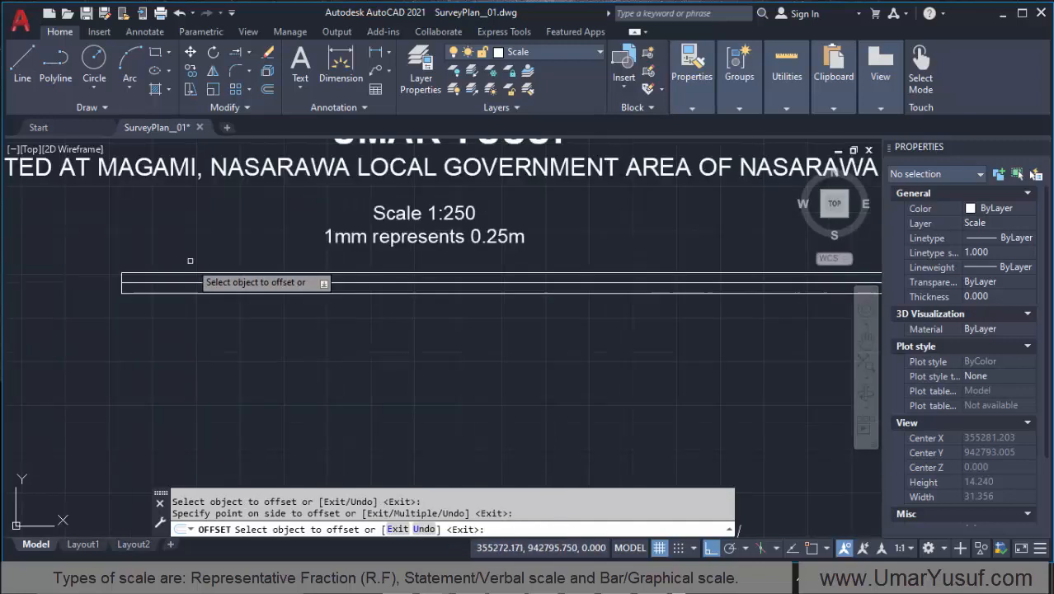
{"action": "scroll", "coordinate": [123, 297], "scroll_direction": "up", "scroll_amount": 3}
{"action": "scroll", "coordinate": [132, 311], "scroll_direction": "up", "scroll_amount": 5}
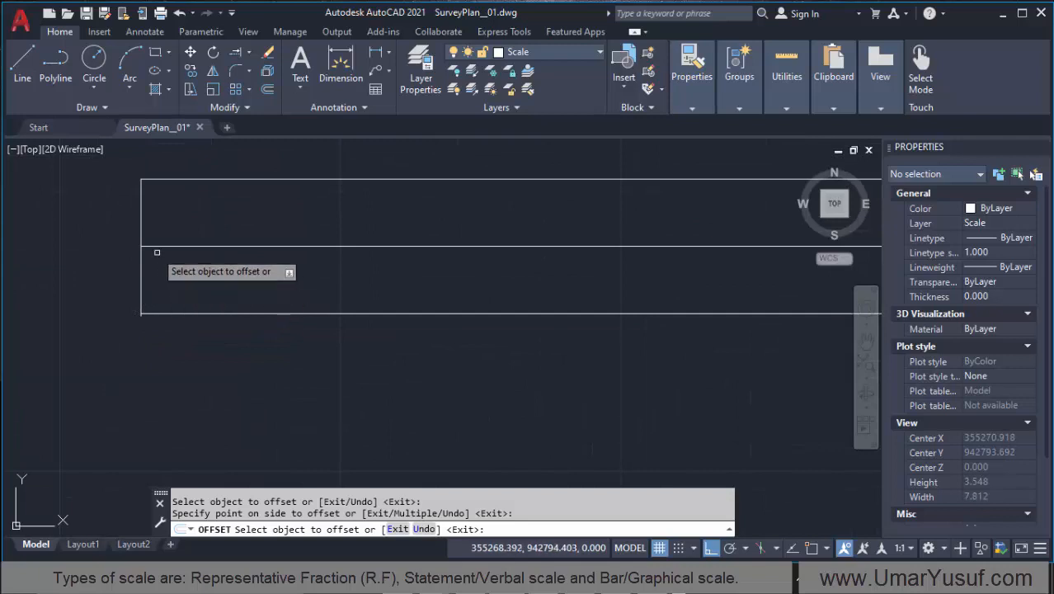
{"action": "scroll", "coordinate": [153, 306], "scroll_direction": "up", "scroll_amount": 4}
{"action": "scroll", "coordinate": [159, 297], "scroll_direction": "down", "scroll_amount": 14}
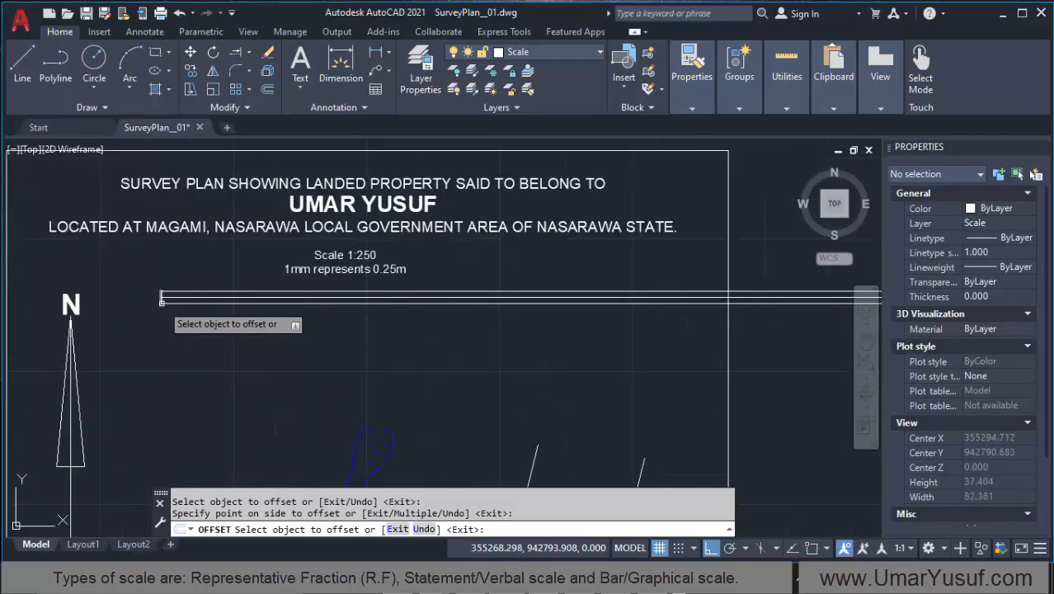
{"action": "type", "text": "e"}
{"action": "key", "text": "Return"}
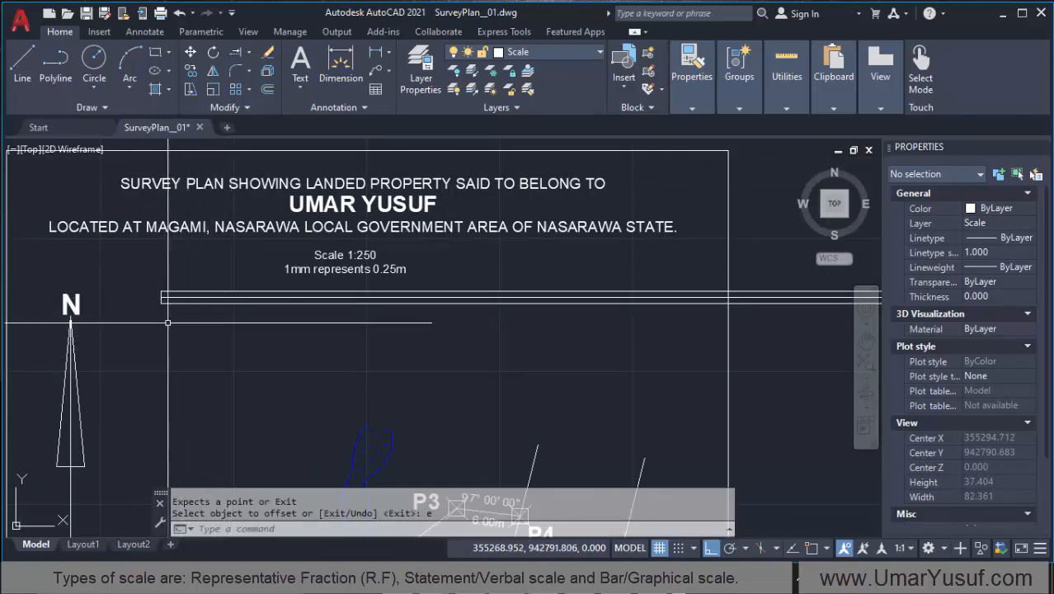
Step: Move the bar scale's lower horizontal line from its endpoint to the vertical end line's lower endpoint using object snap, and turn Ortho off
{"action": "scroll", "coordinate": [161, 304], "scroll_direction": "up", "scroll_amount": 5}
{"action": "scroll", "coordinate": [183, 298], "scroll_direction": "up", "scroll_amount": 10}
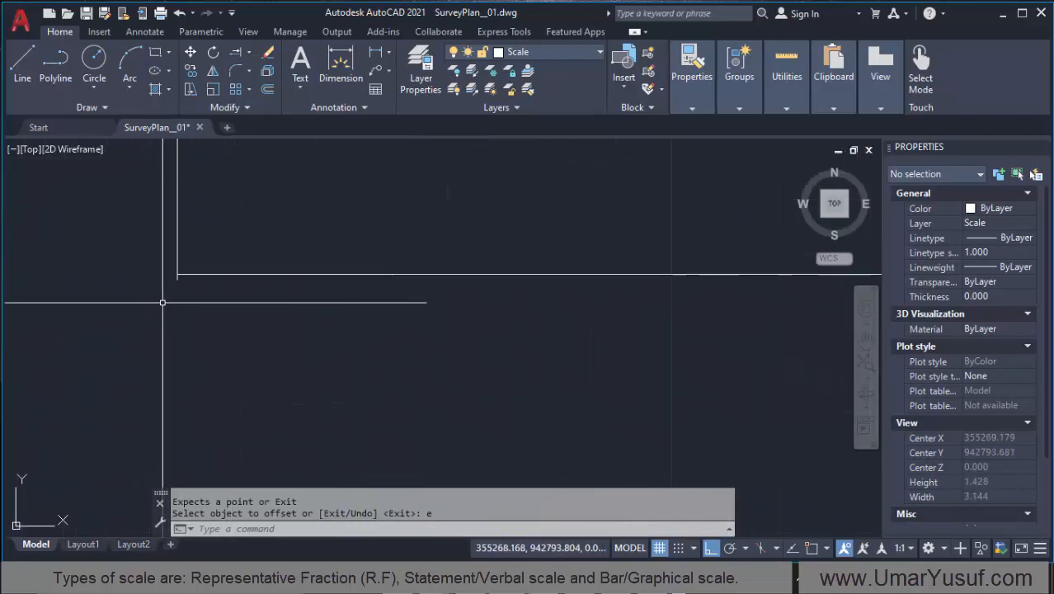
{"action": "left_click", "coordinate": [272, 277]}
{"action": "left_click", "coordinate": [249, 299]}
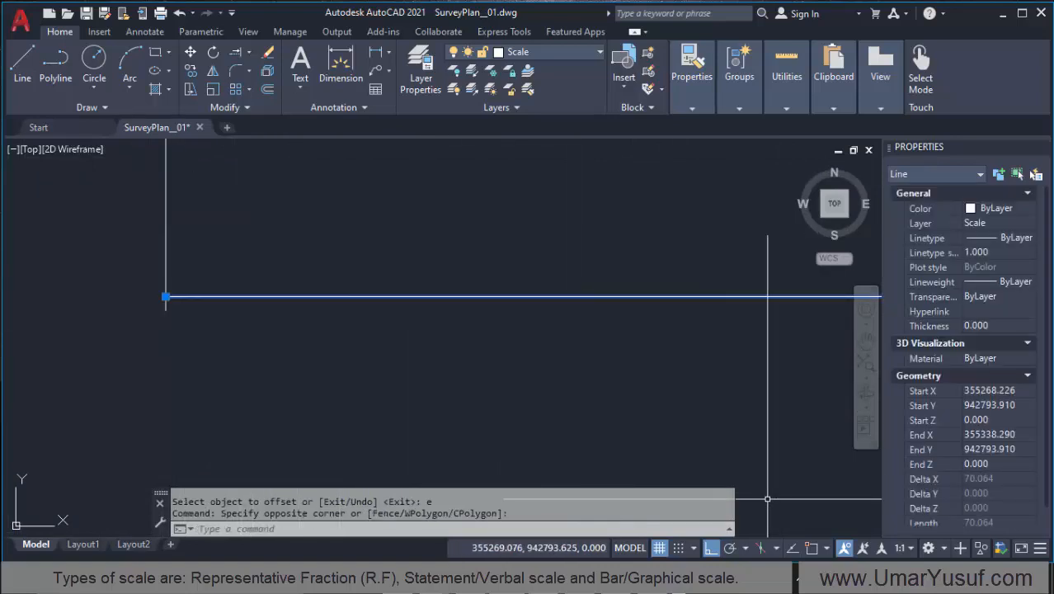
{"action": "left_click", "coordinate": [813, 549]}
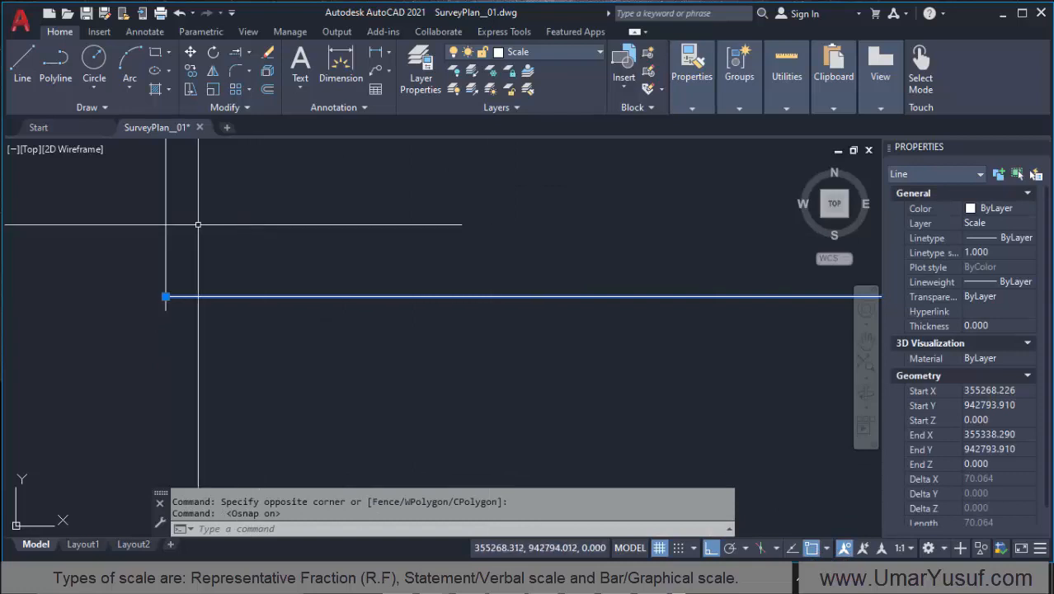
{"action": "type", "text": "m"}
{"action": "key", "text": "Return"}
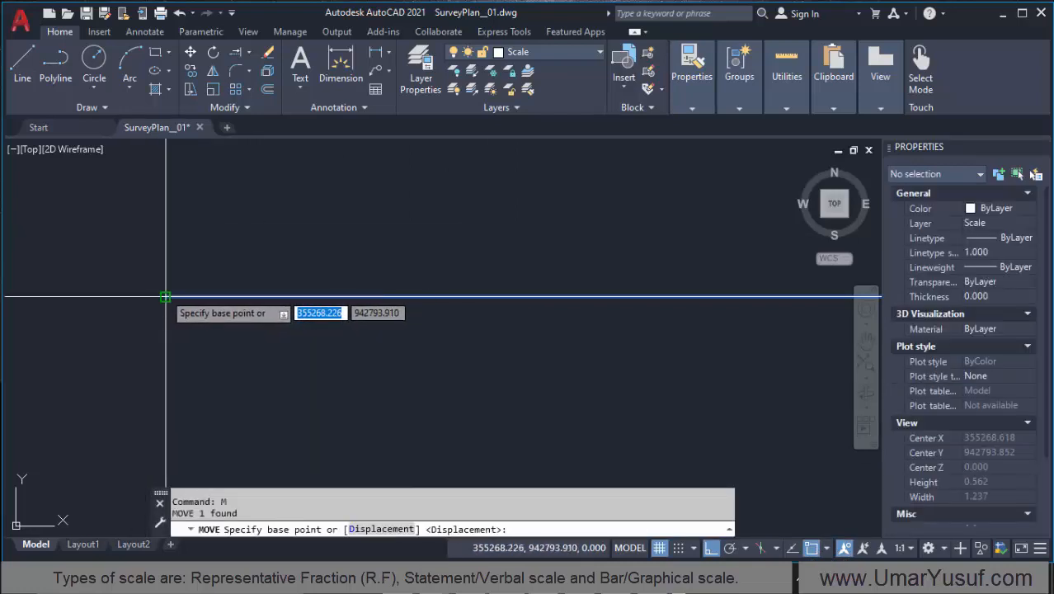
{"action": "left_click", "coordinate": [165, 296]}
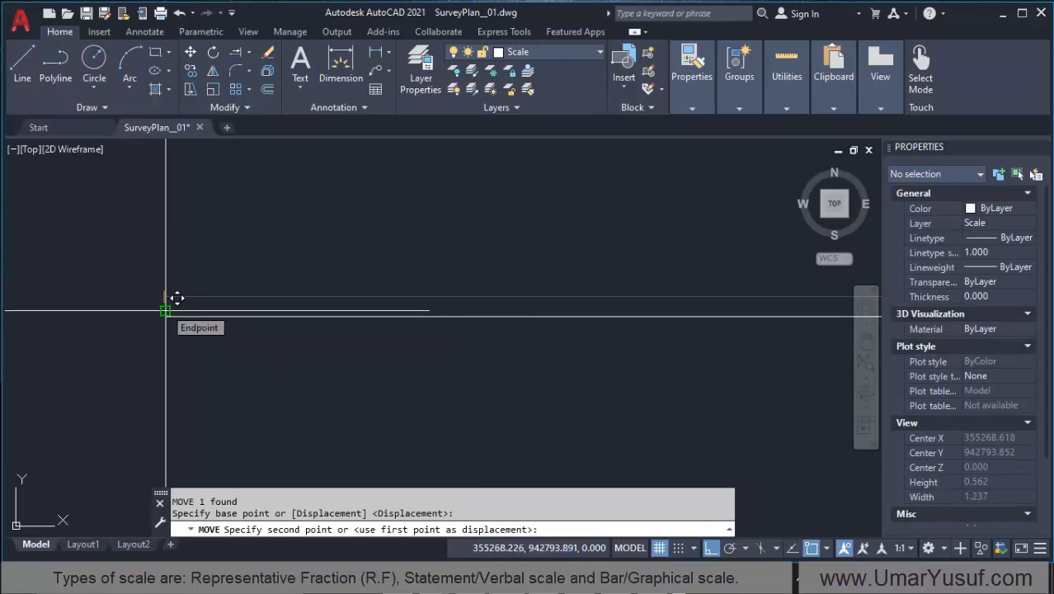
{"action": "left_click", "coordinate": [165, 311]}
{"action": "scroll", "coordinate": [195, 360], "scroll_direction": "down", "scroll_amount": 15}
{"action": "key", "text": "F8"}
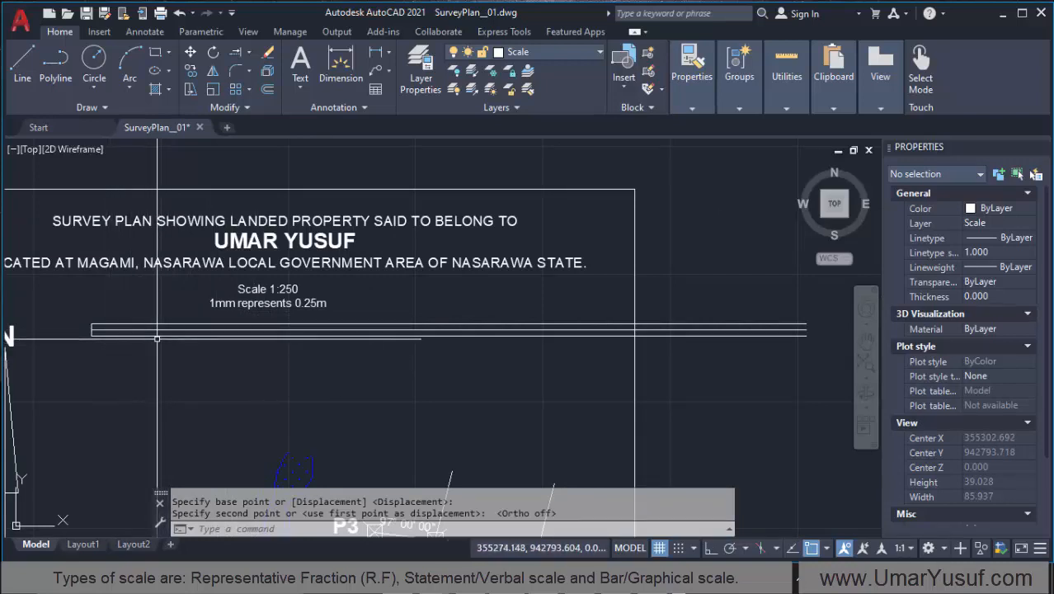
{"action": "scroll", "coordinate": [157, 339], "scroll_direction": "up", "scroll_amount": 2}
{"action": "scroll", "coordinate": [124, 351], "scroll_direction": "down", "scroll_amount": 3}
{"action": "scroll", "coordinate": [121, 349], "scroll_direction": "up", "scroll_amount": 4}
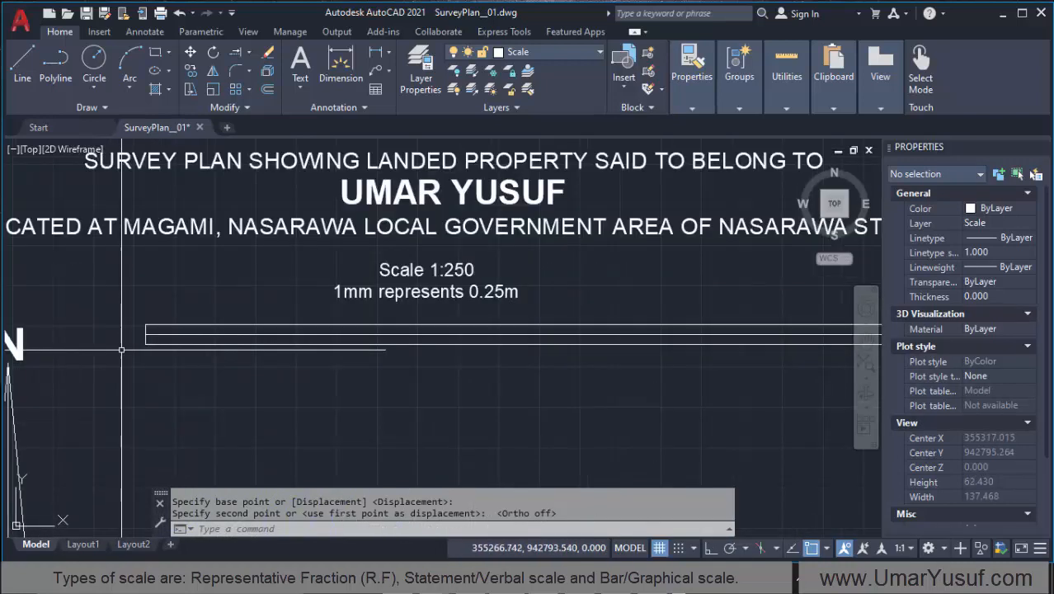
{"action": "scroll", "coordinate": [122, 350], "scroll_direction": "up", "scroll_amount": 1}
{"action": "scroll", "coordinate": [112, 349], "scroll_direction": "down", "scroll_amount": 1}
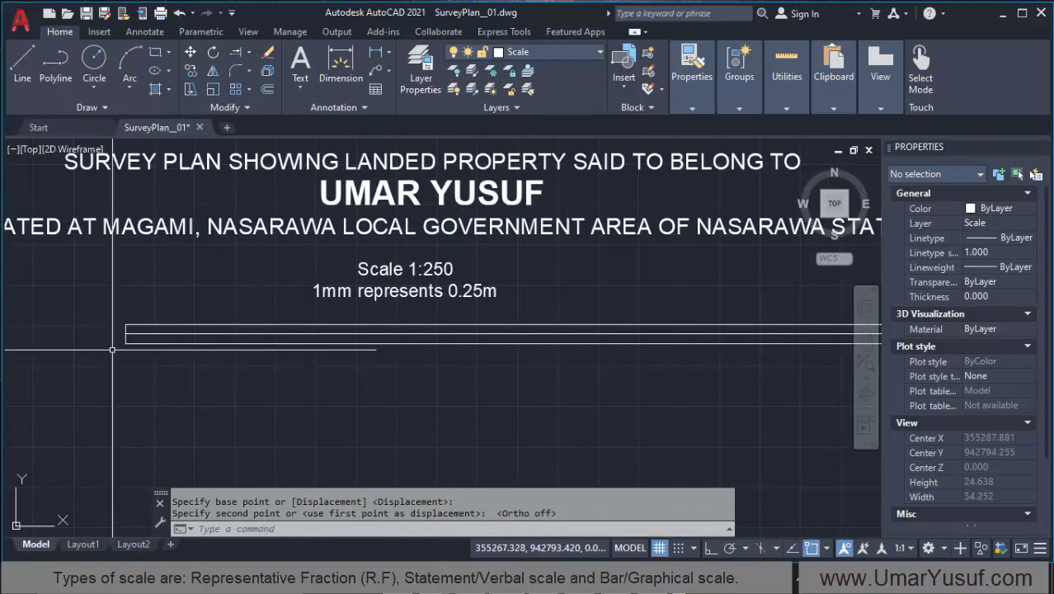
{"action": "scroll", "coordinate": [107, 350], "scroll_direction": "up", "scroll_amount": 1}
{"action": "scroll", "coordinate": [161, 351], "scroll_direction": "down", "scroll_amount": 1}
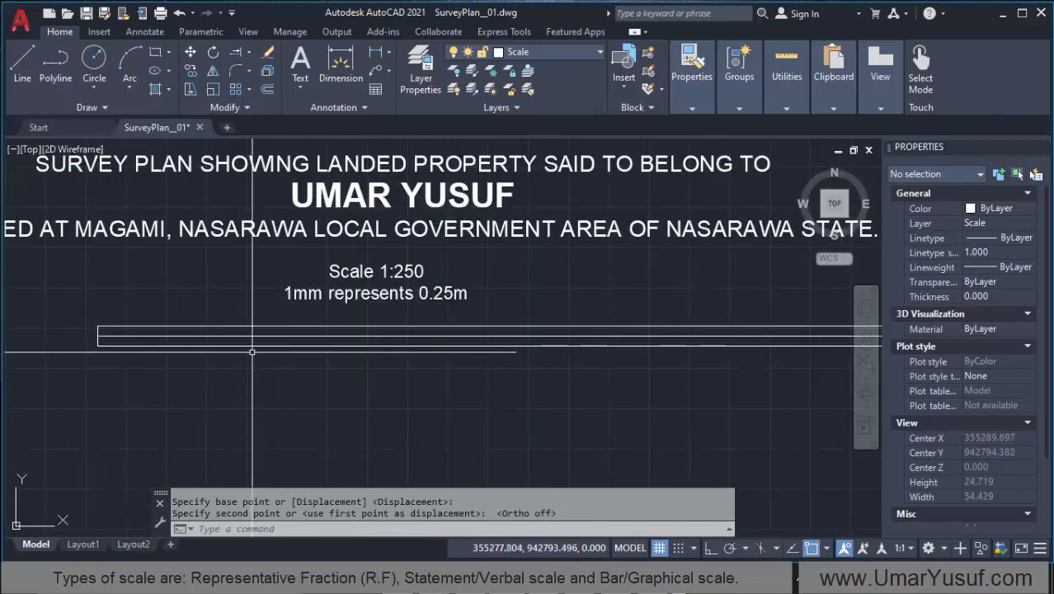
{"action": "scroll", "coordinate": [195, 355], "scroll_direction": "down", "scroll_amount": 2}
{"action": "scroll", "coordinate": [238, 351], "scroll_direction": "up", "scroll_amount": 4}
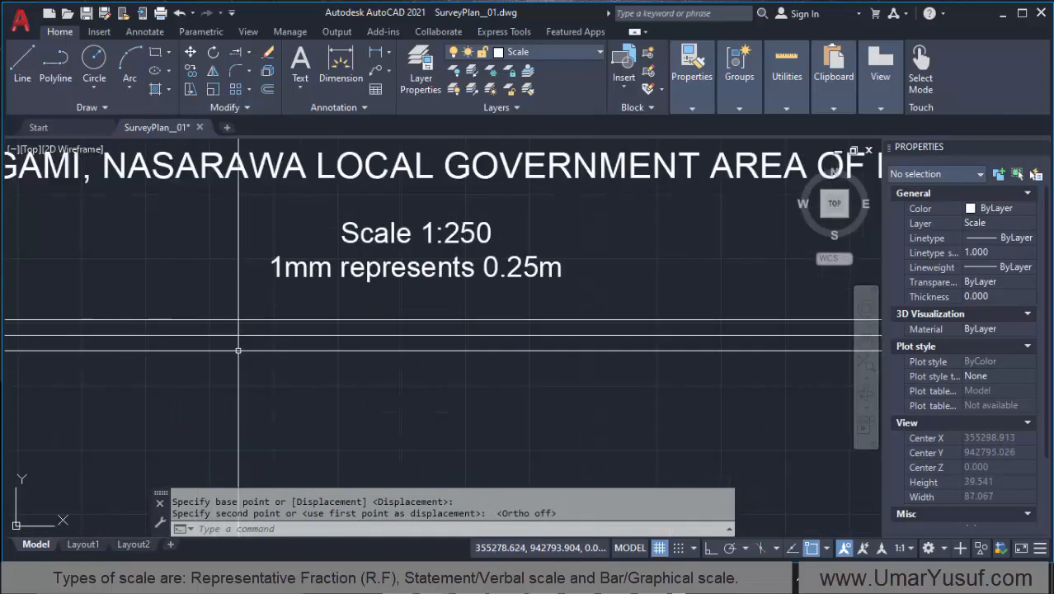
{"action": "scroll", "coordinate": [226, 350], "scroll_direction": "down", "scroll_amount": 2}
{"action": "scroll", "coordinate": [219, 355], "scroll_direction": "down", "scroll_amount": 2}
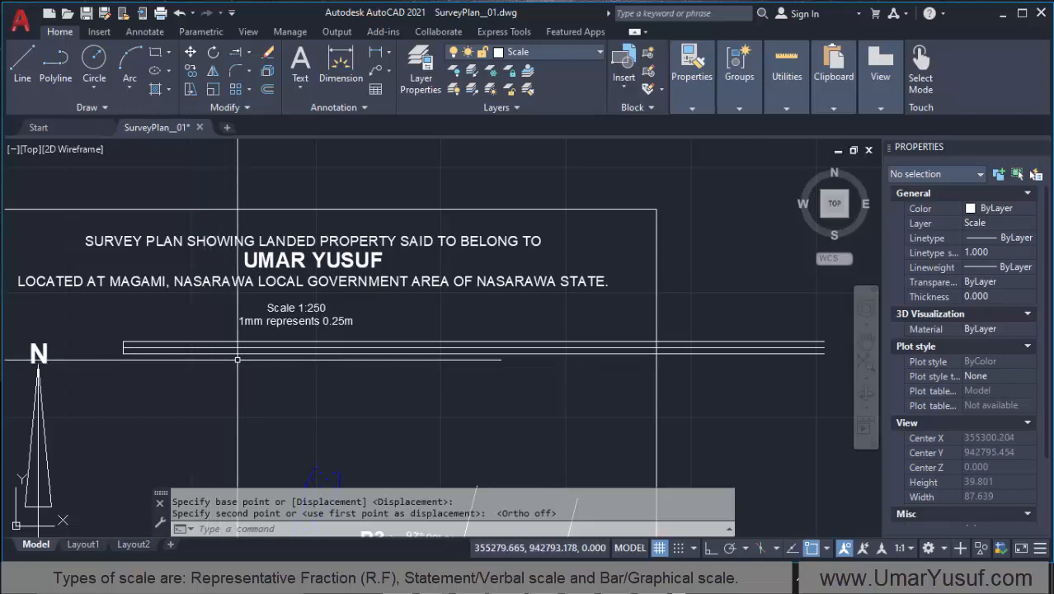
{"action": "scroll", "coordinate": [236, 359], "scroll_direction": "up", "scroll_amount": 2}
{"action": "scroll", "coordinate": [148, 356], "scroll_direction": "down", "scroll_amount": 2}
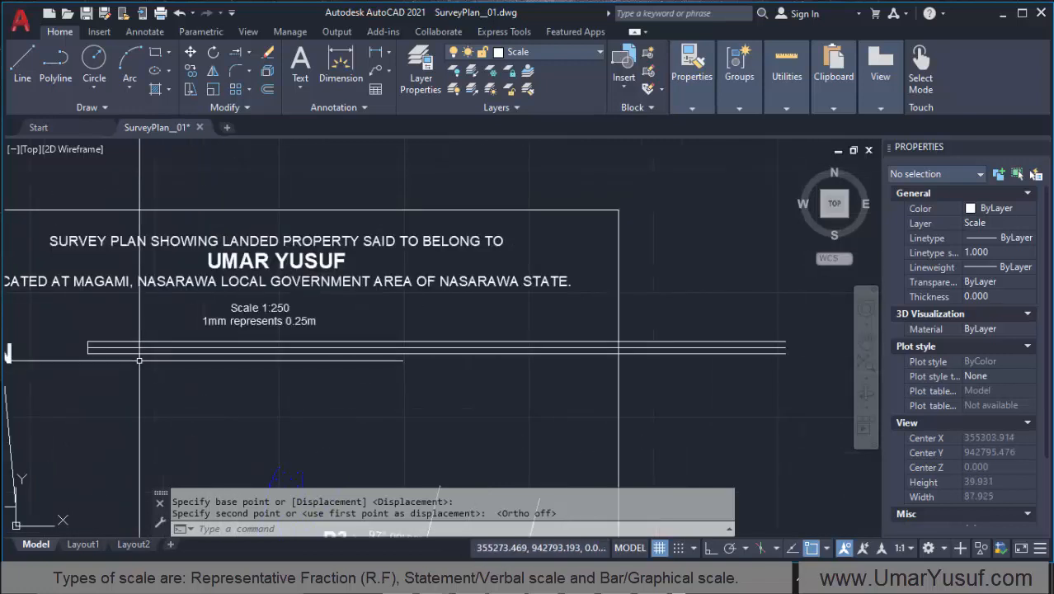
{"action": "scroll", "coordinate": [139, 360], "scroll_direction": "up", "scroll_amount": 4}
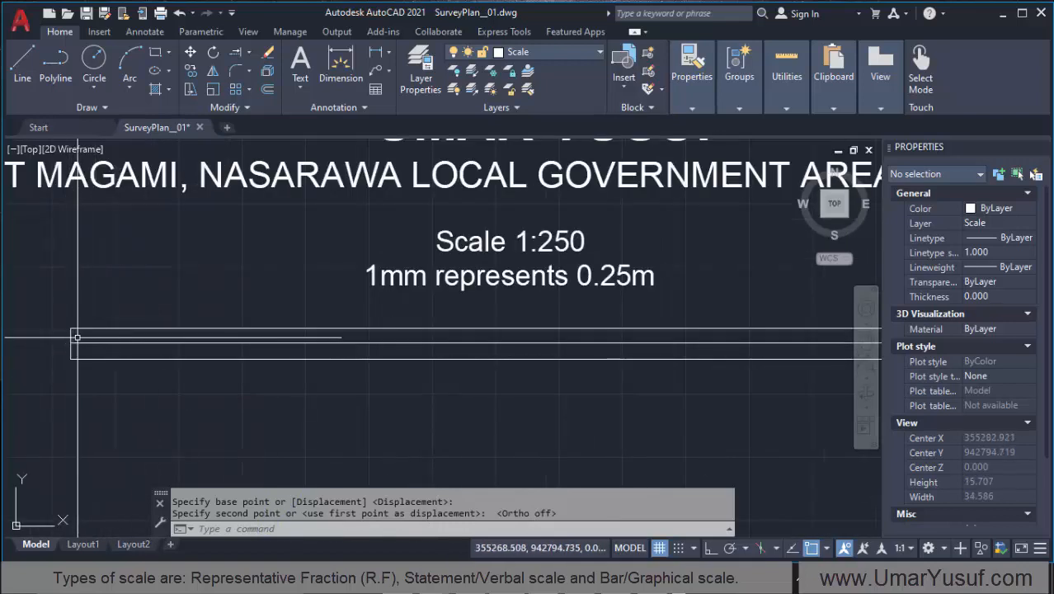
{"action": "scroll", "coordinate": [85, 337], "scroll_direction": "down", "scroll_amount": 4}
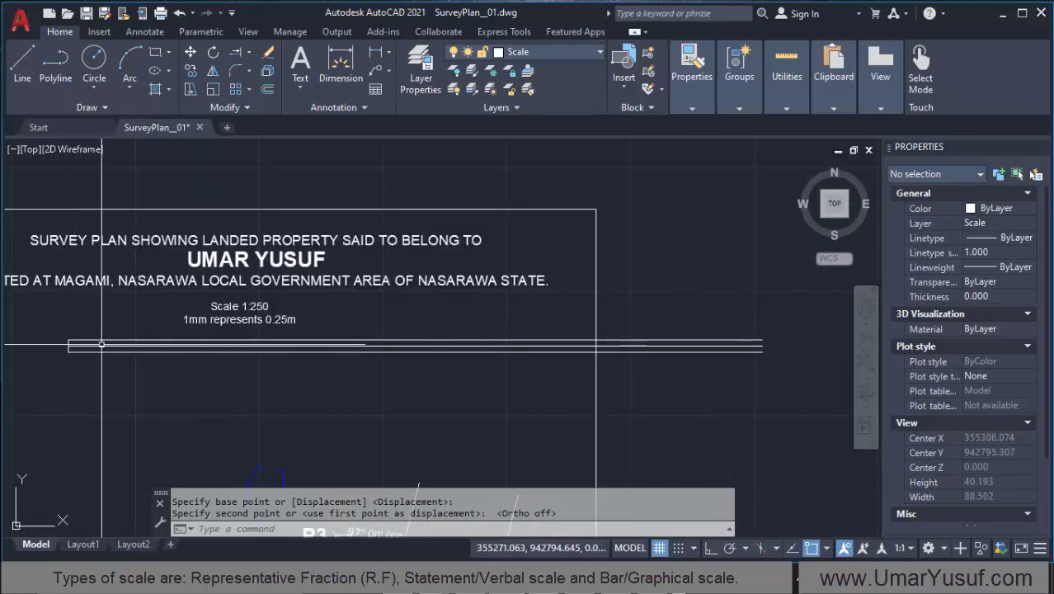
Step: Measure the spacing between the bar scale's horizontal lines with the quick Measure tool
{"action": "left_click", "coordinate": [790, 79]}
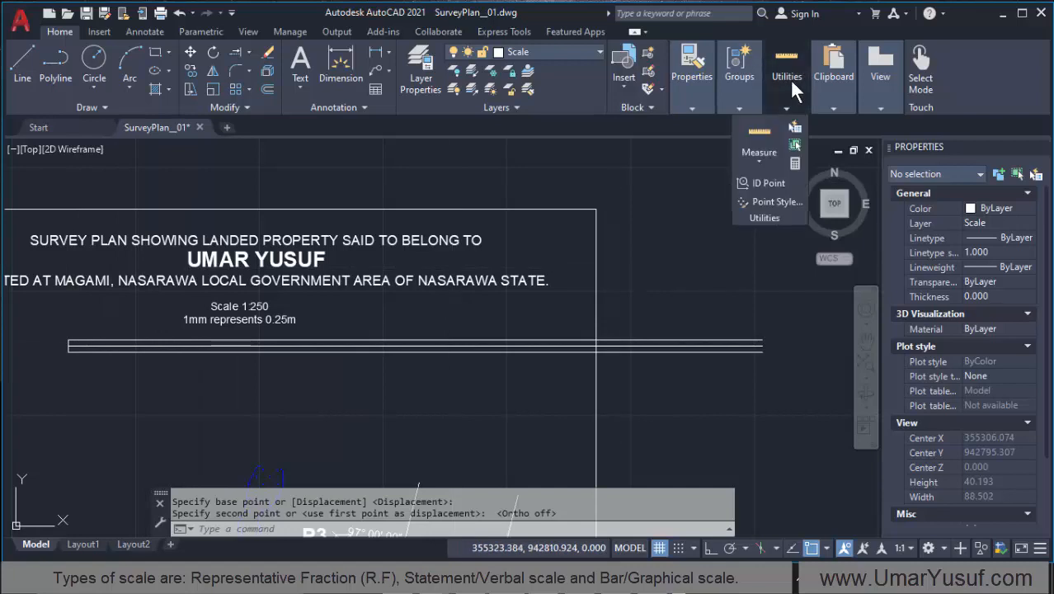
{"action": "left_click", "coordinate": [757, 134]}
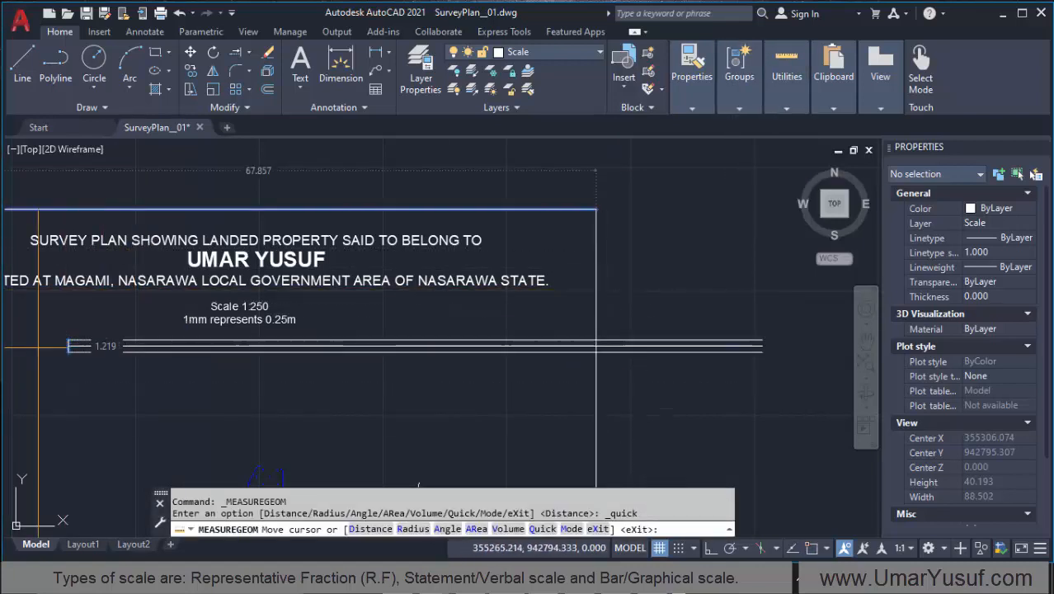
{"action": "scroll", "coordinate": [64, 340], "scroll_direction": "up", "scroll_amount": 5}
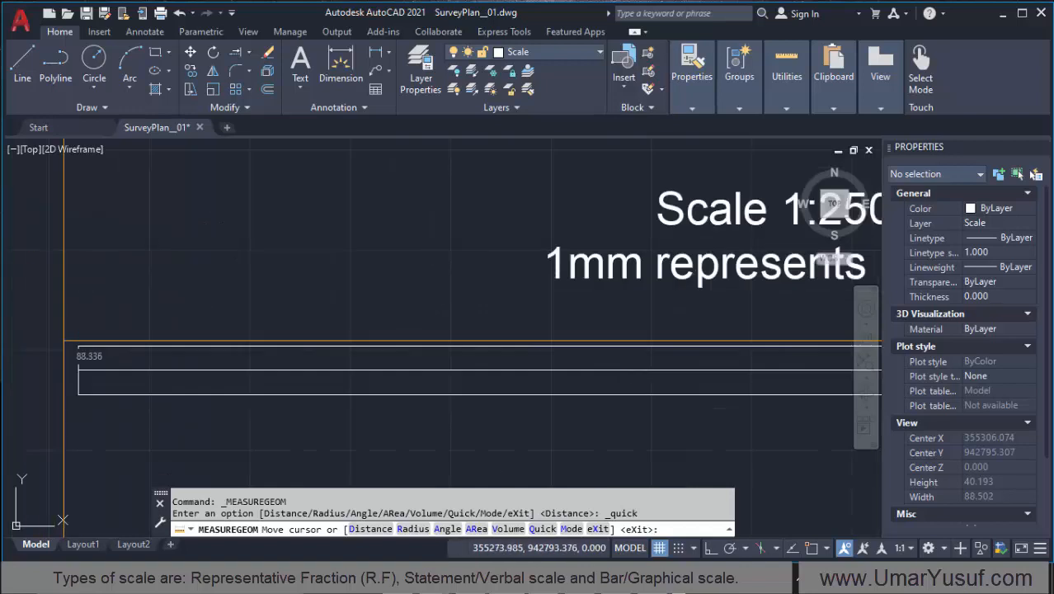
{"action": "left_click", "coordinate": [811, 548]}
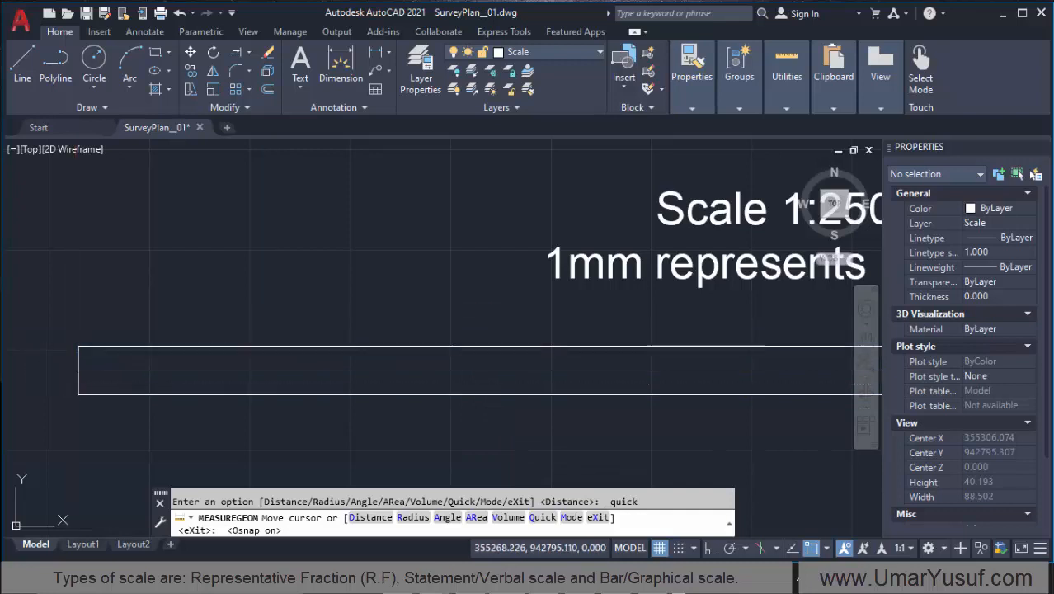
{"action": "left_click", "coordinate": [78, 345]}
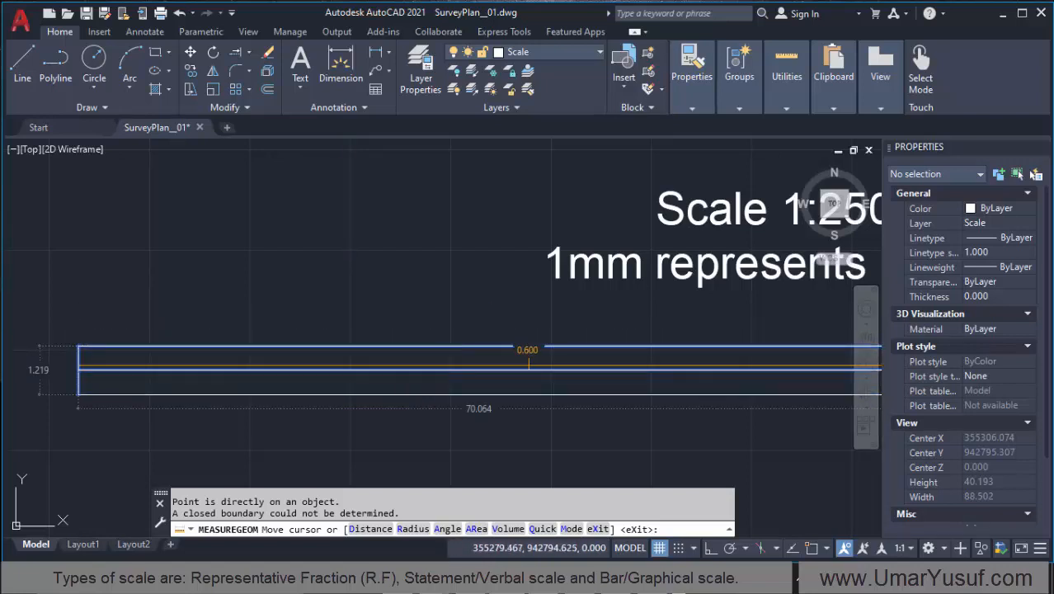
{"action": "scroll", "coordinate": [521, 363], "scroll_direction": "down", "scroll_amount": 4}
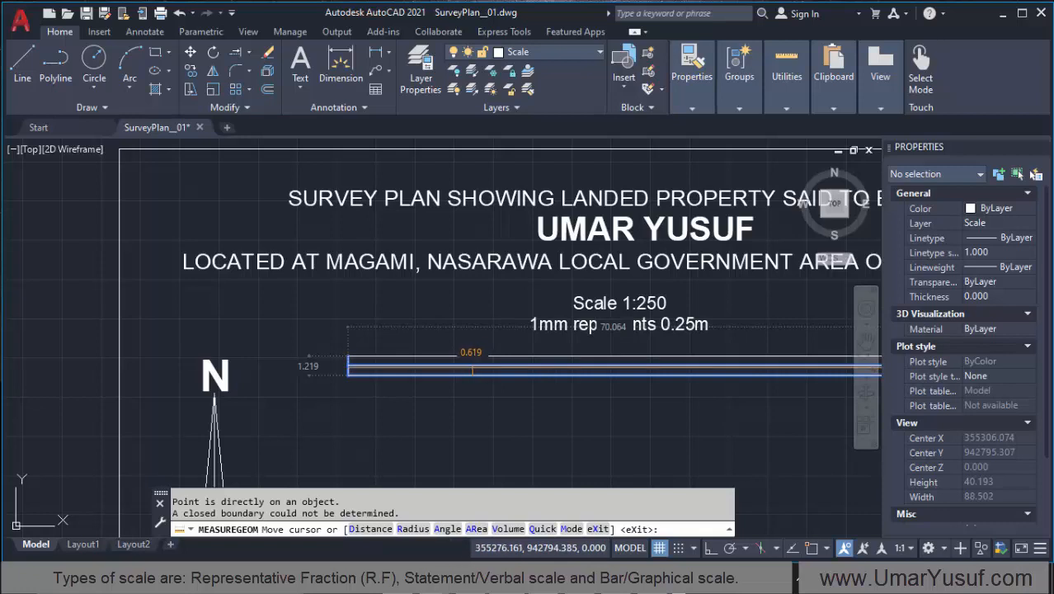
{"action": "key", "text": "Escape"}
{"action": "scroll", "coordinate": [223, 373], "scroll_direction": "down", "scroll_amount": 3}
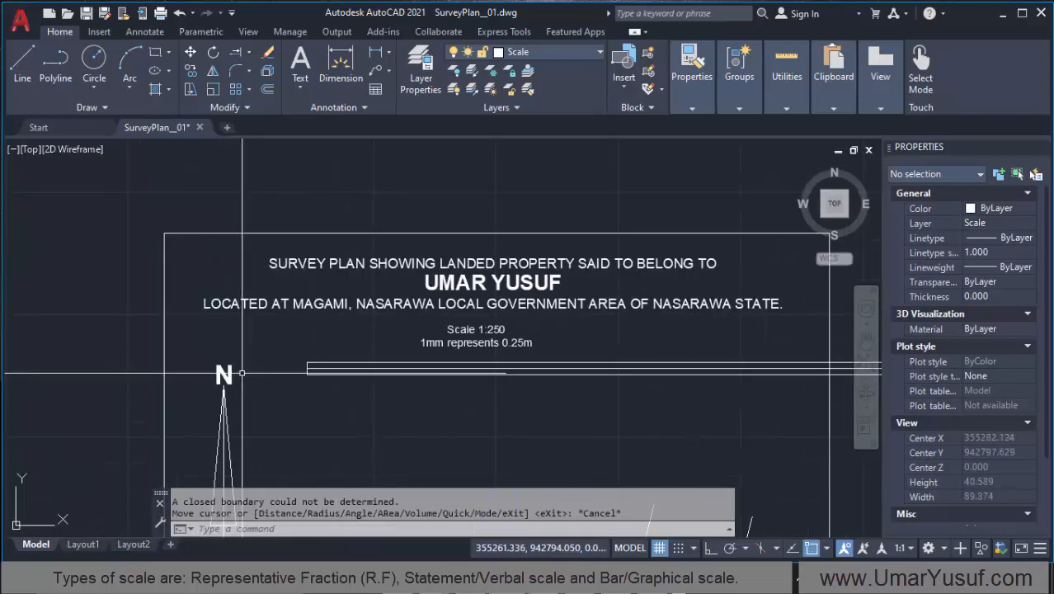
{"action": "scroll", "coordinate": [487, 375], "scroll_direction": "up", "scroll_amount": 2}
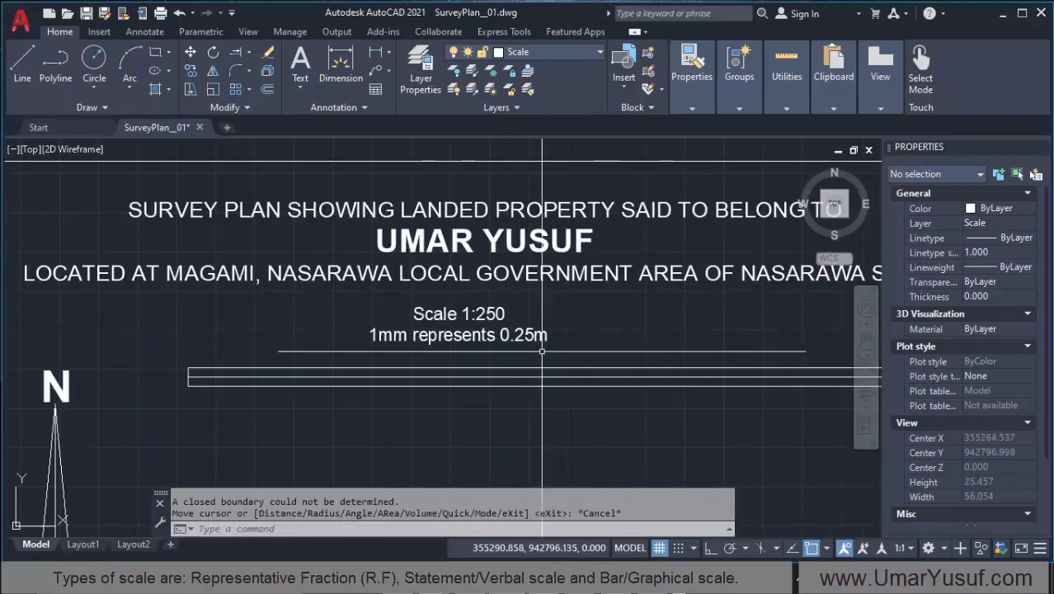
{"action": "scroll", "coordinate": [542, 351], "scroll_direction": "up", "scroll_amount": 2}
{"action": "scroll", "coordinate": [542, 351], "scroll_direction": "down", "scroll_amount": 2}
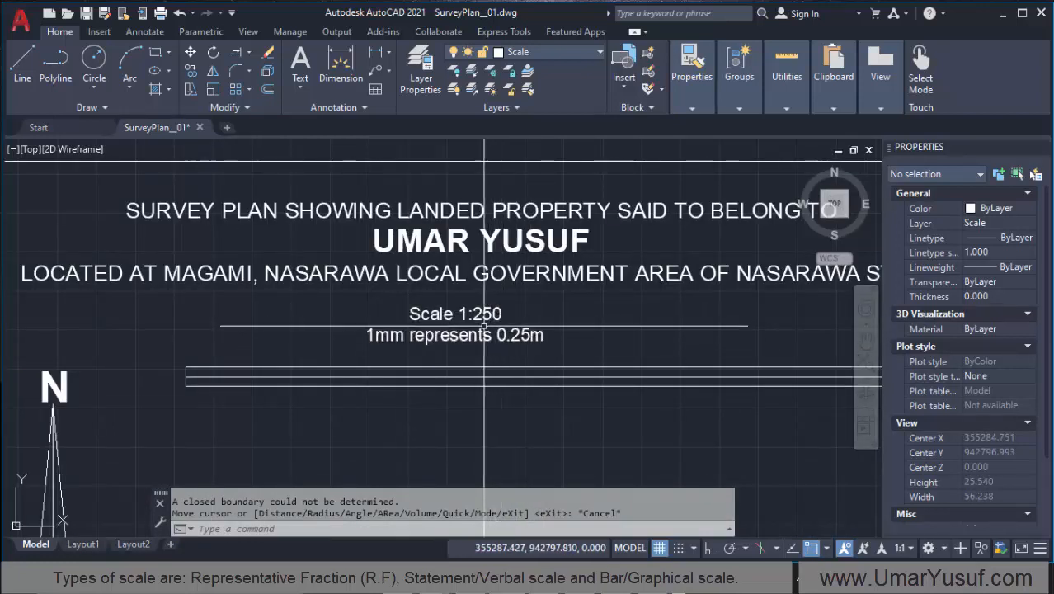
{"action": "scroll", "coordinate": [190, 375], "scroll_direction": "up", "scroll_amount": 2}
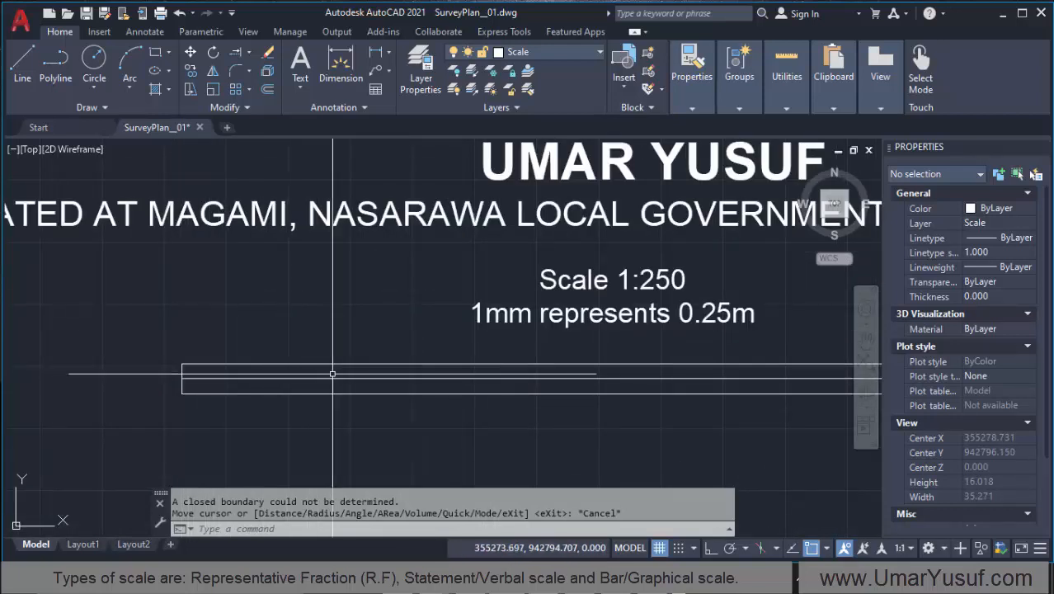
{"action": "scroll", "coordinate": [254, 373], "scroll_direction": "down", "scroll_amount": 2}
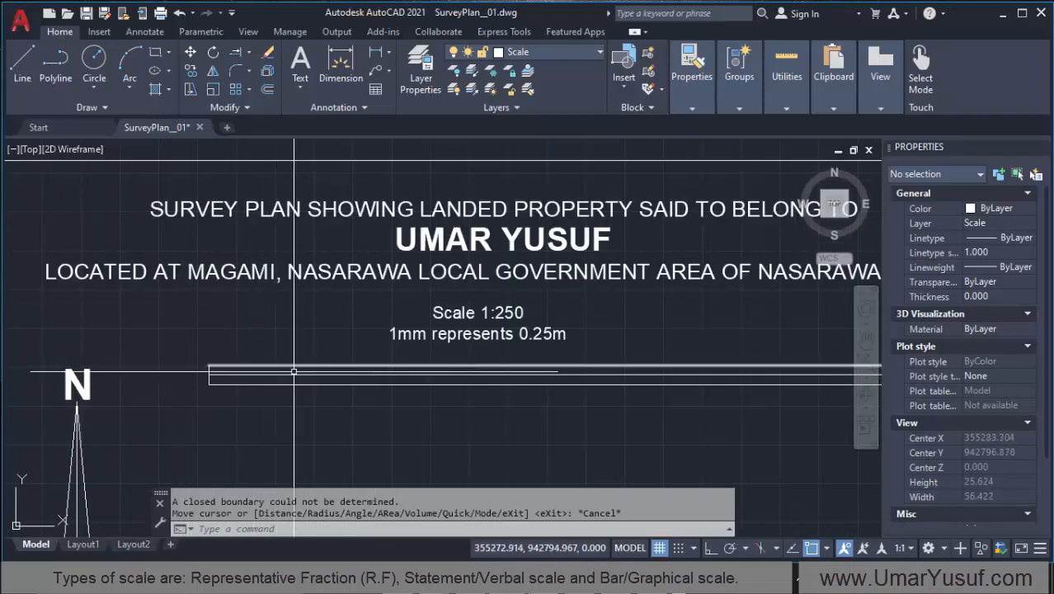
Step: Offset the bar scale's left vertical end line 50 units to the right with object snap off, and end the Offset command
{"action": "scroll", "coordinate": [280, 376], "scroll_direction": "up", "scroll_amount": 4}
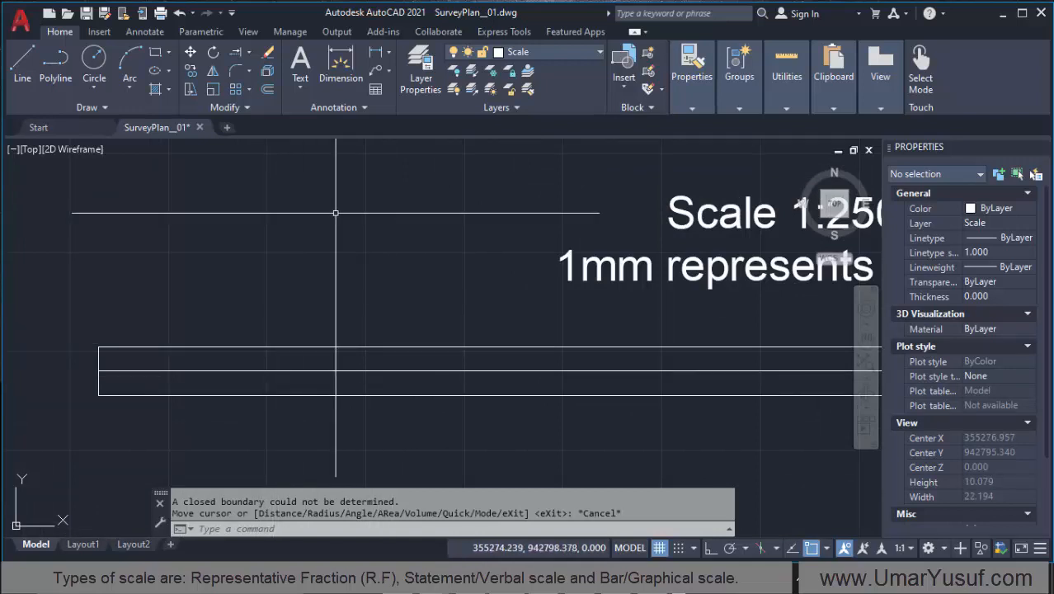
{"action": "left_click", "coordinate": [266, 87]}
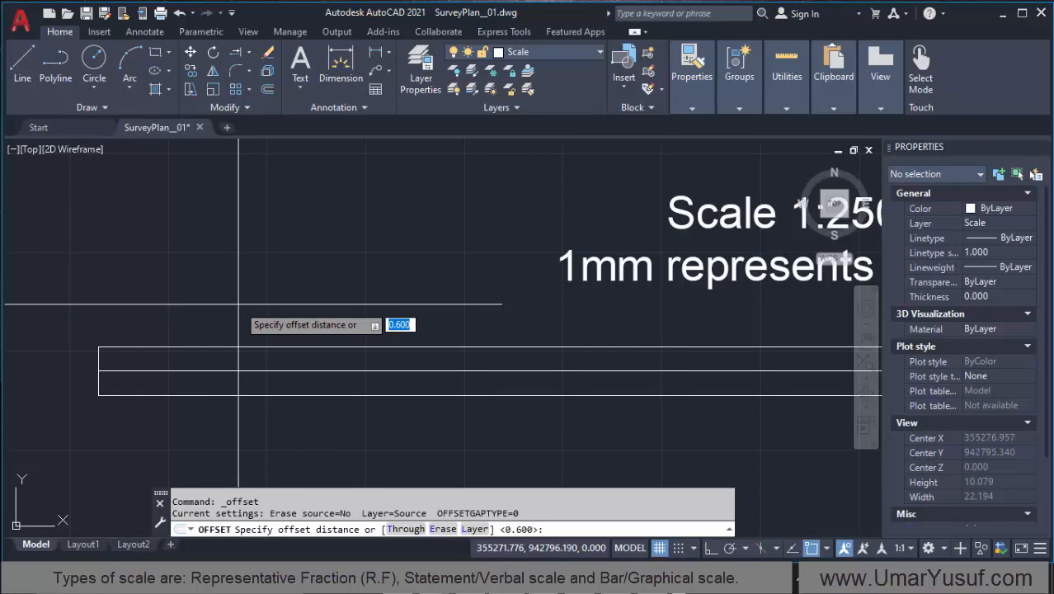
{"action": "key", "text": "Return"}
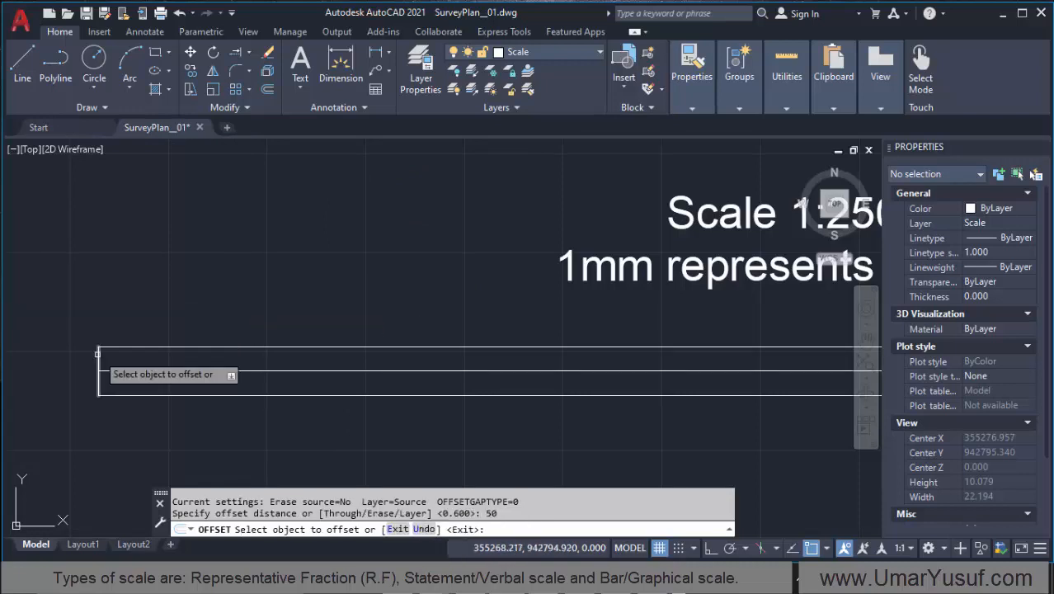
{"action": "left_click", "coordinate": [100, 371]}
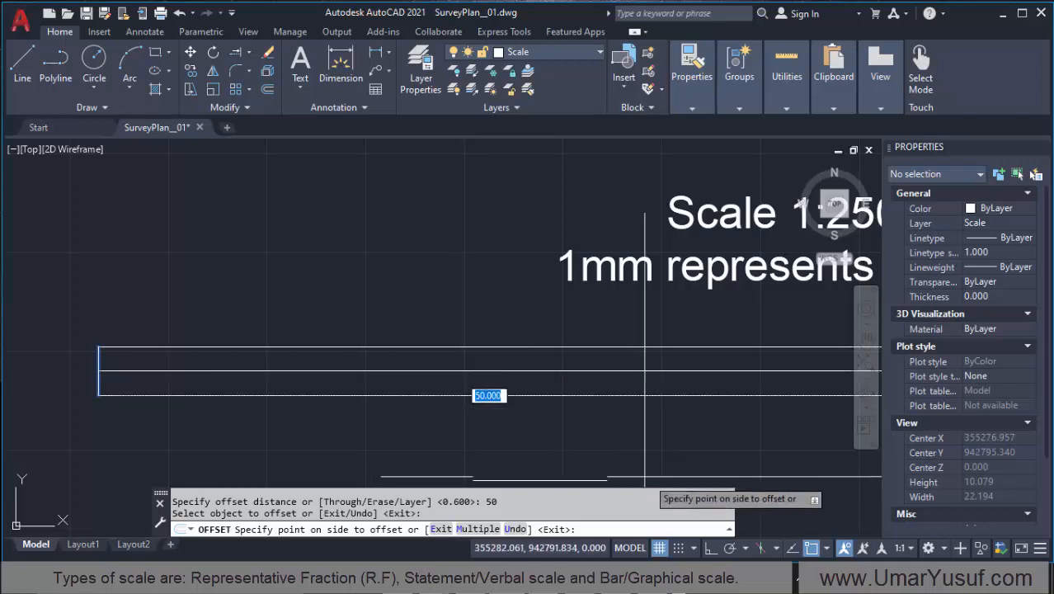
{"action": "left_click", "coordinate": [811, 547]}
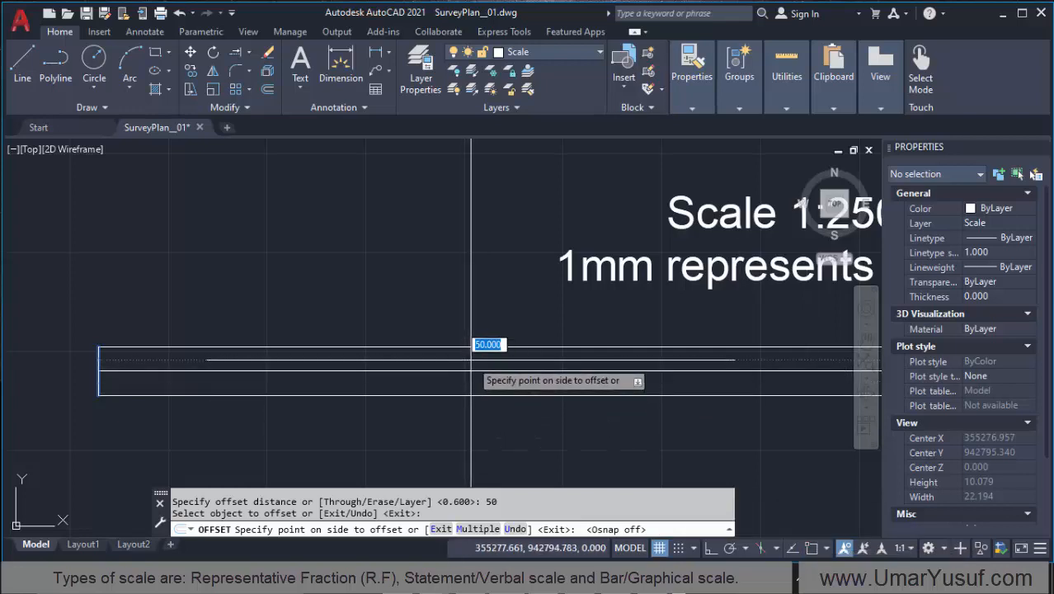
{"action": "left_click", "coordinate": [485, 313]}
{"action": "scroll", "coordinate": [247, 361], "scroll_direction": "down", "scroll_amount": 3}
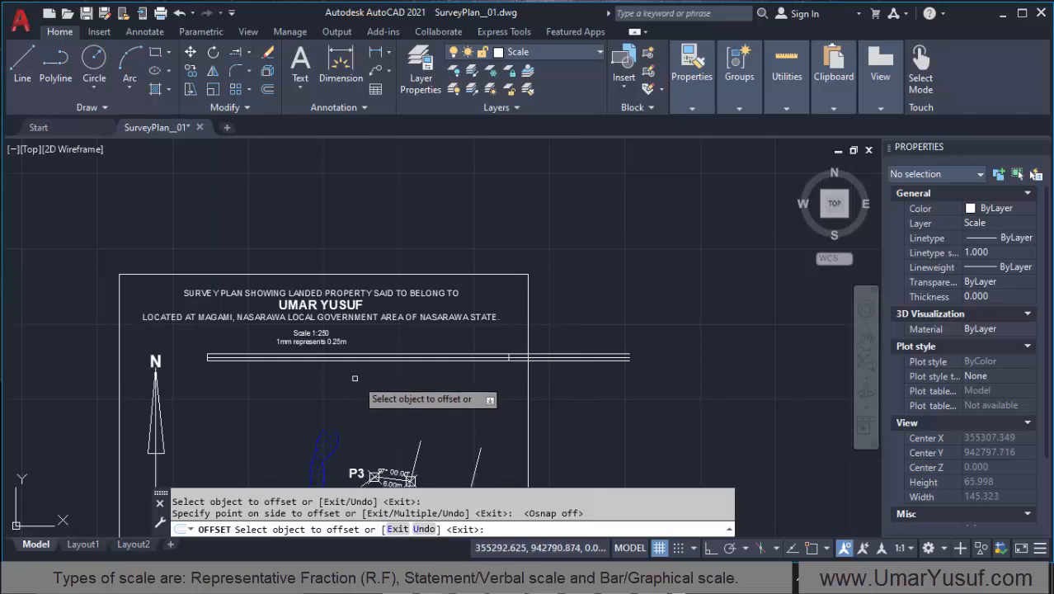
{"action": "scroll", "coordinate": [356, 373], "scroll_direction": "up", "scroll_amount": 2}
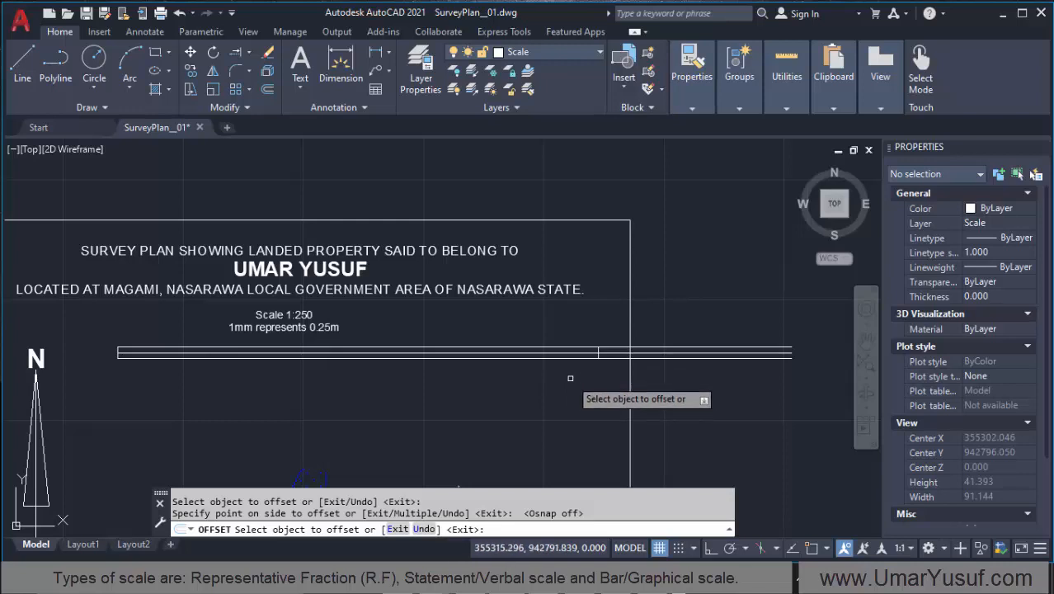
{"action": "key", "text": "Return"}
Step: Trim the bar scale's three horizontal lines between the new right end line and the plan border, and end the Trim command
{"action": "scroll", "coordinate": [595, 354], "scroll_direction": "up", "scroll_amount": 6}
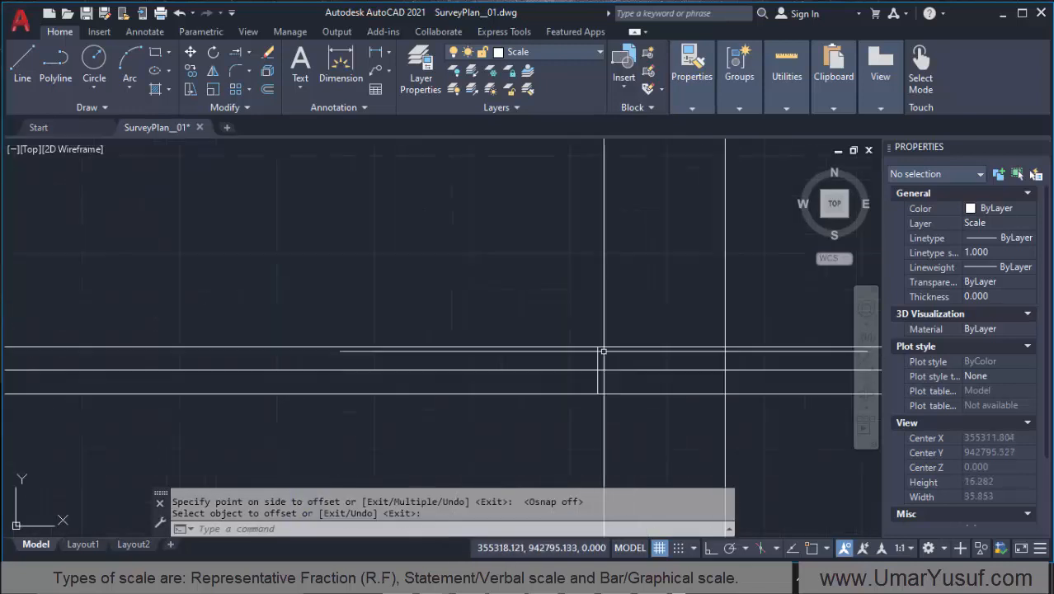
{"action": "scroll", "coordinate": [553, 359], "scroll_direction": "down", "scroll_amount": 4}
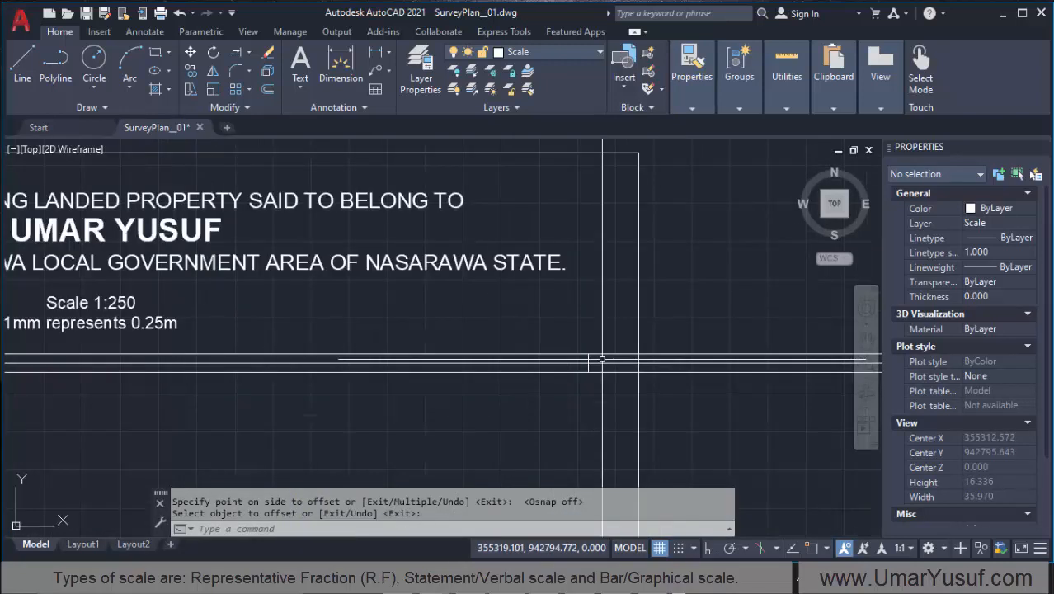
{"action": "left_click", "coordinate": [249, 50]}
{"action": "left_click", "coordinate": [231, 73]}
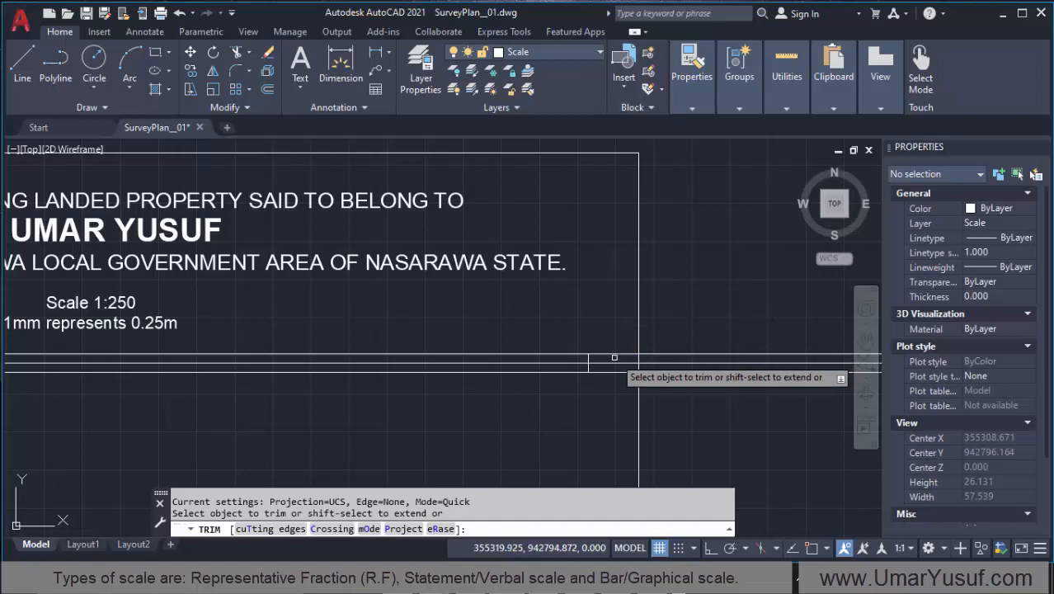
{"action": "left_click", "coordinate": [614, 357]}
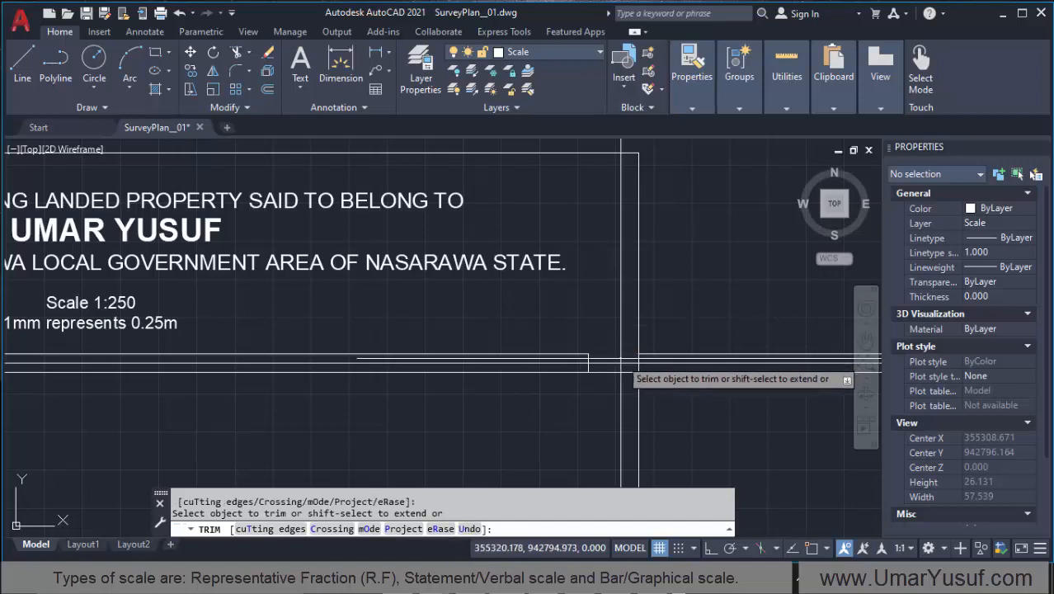
{"action": "left_click_drag", "start_coordinate": [625, 355], "coordinate": [604, 376]}
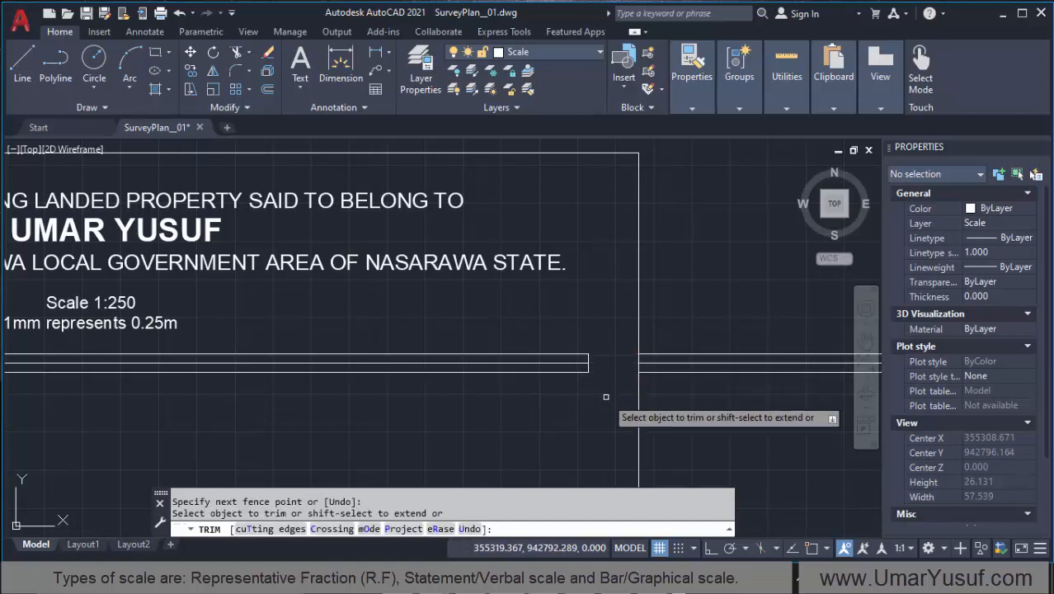
{"action": "key", "text": "Return"}
Step: Delete the three leftover horizontal line segments outside the plan border
{"action": "left_click", "coordinate": [715, 339]}
{"action": "left_click", "coordinate": [698, 389]}
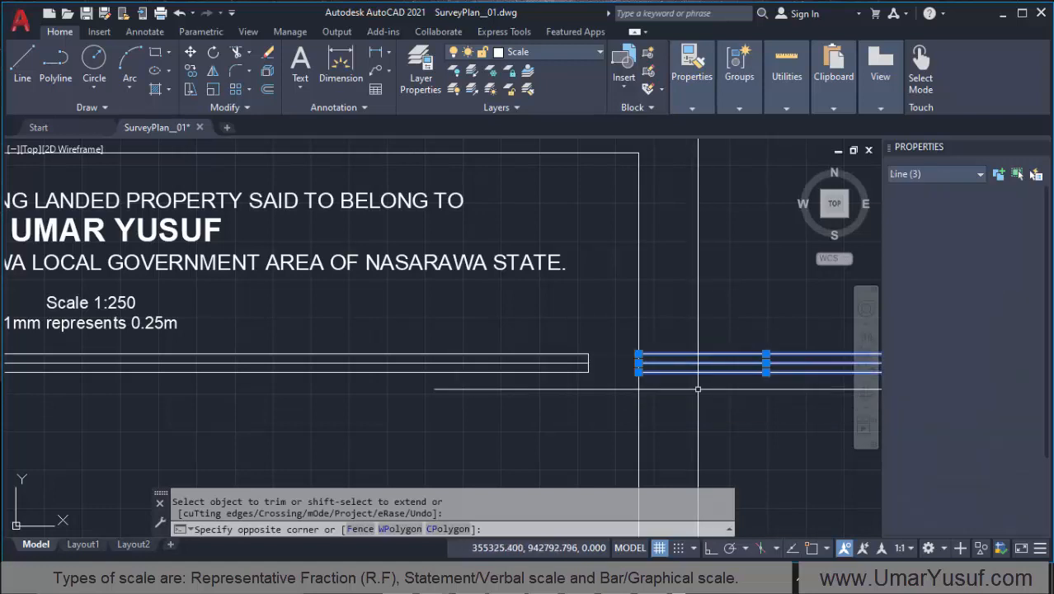
{"action": "key", "text": "Delete"}
{"action": "scroll", "coordinate": [551, 334], "scroll_direction": "down", "scroll_amount": 2}
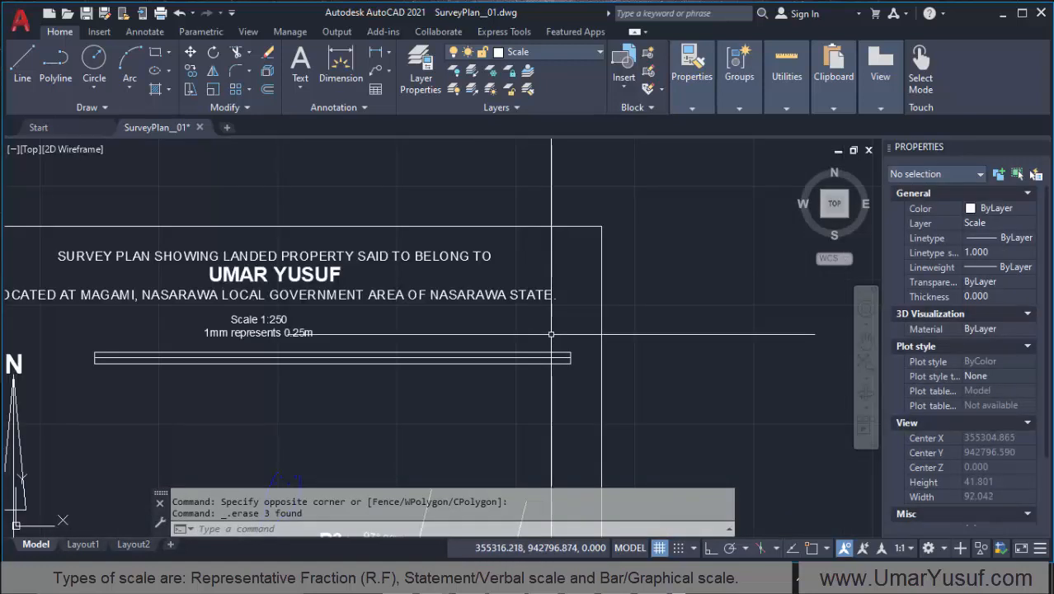
{"action": "scroll", "coordinate": [762, 336], "scroll_direction": "down", "scroll_amount": 2}
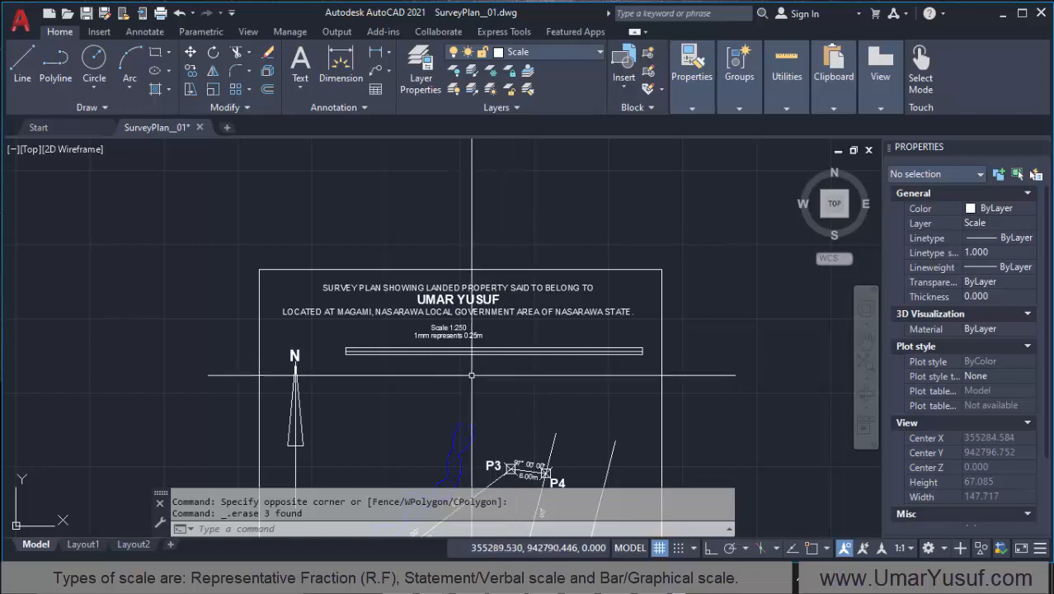
Step: Switch to Calculator, divide 50 by 5 to get the length of each bar division, and return to the AutoCAD drawing
{"action": "left_click", "coordinate": [575, 578]}
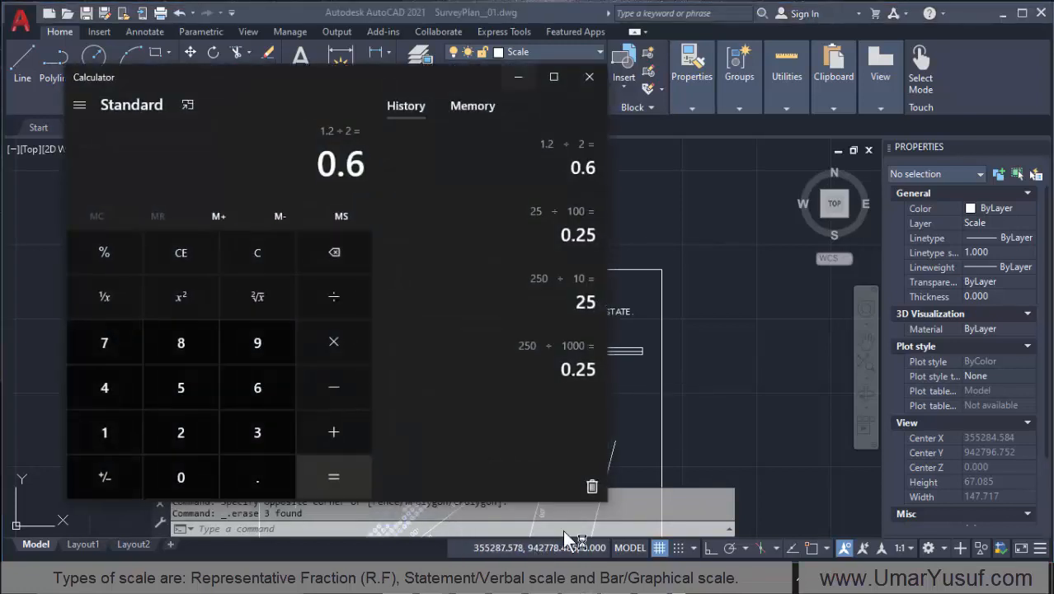
{"action": "left_click", "coordinate": [181, 259]}
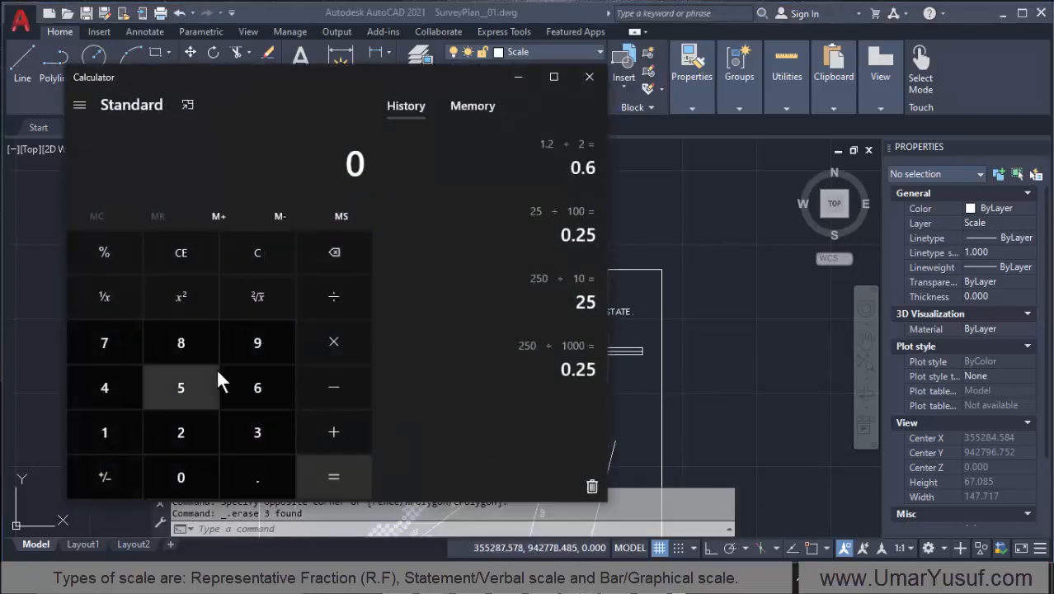
{"action": "left_click", "coordinate": [184, 476]}
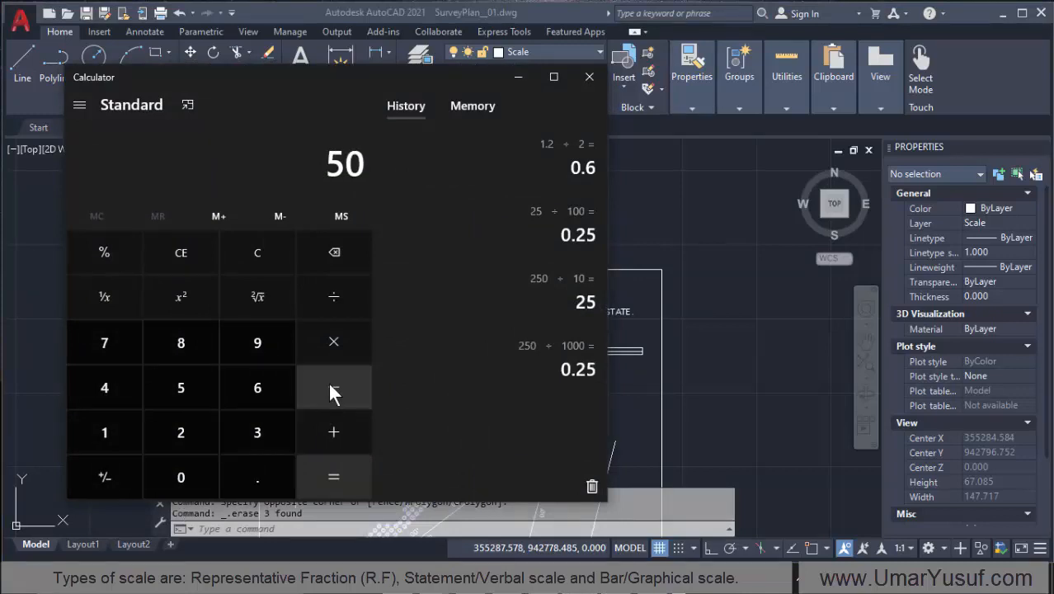
{"action": "left_click", "coordinate": [343, 306]}
{"action": "left_click", "coordinate": [183, 388]}
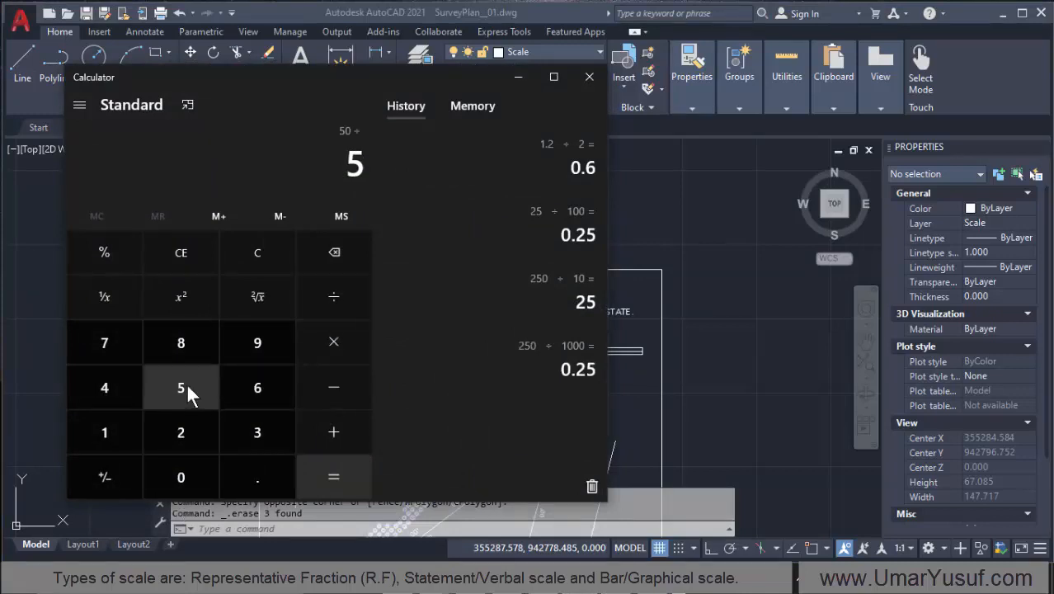
{"action": "left_click", "coordinate": [336, 474]}
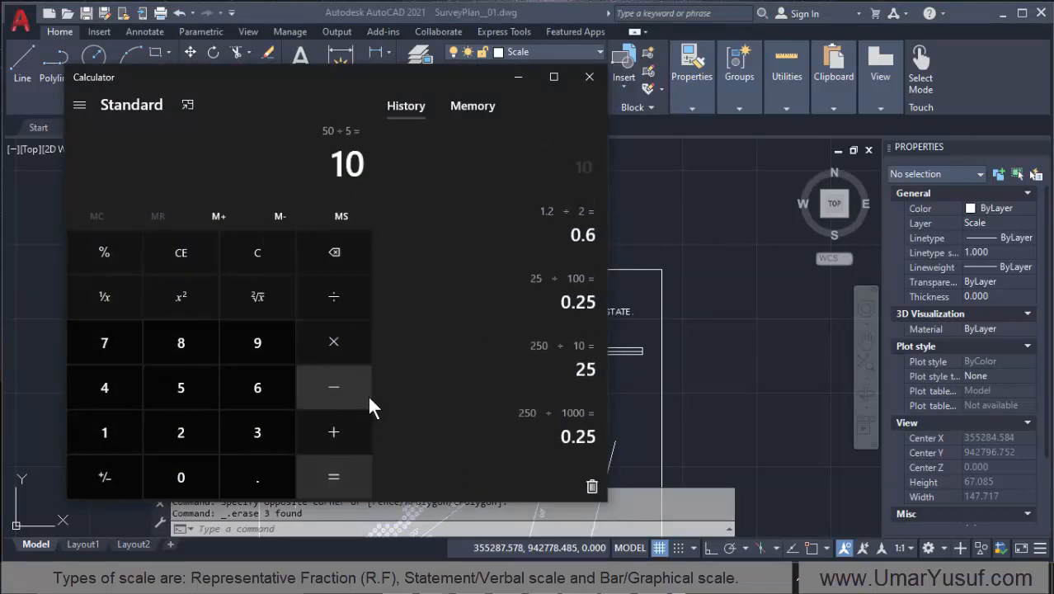
{"action": "left_click", "coordinate": [524, 75]}
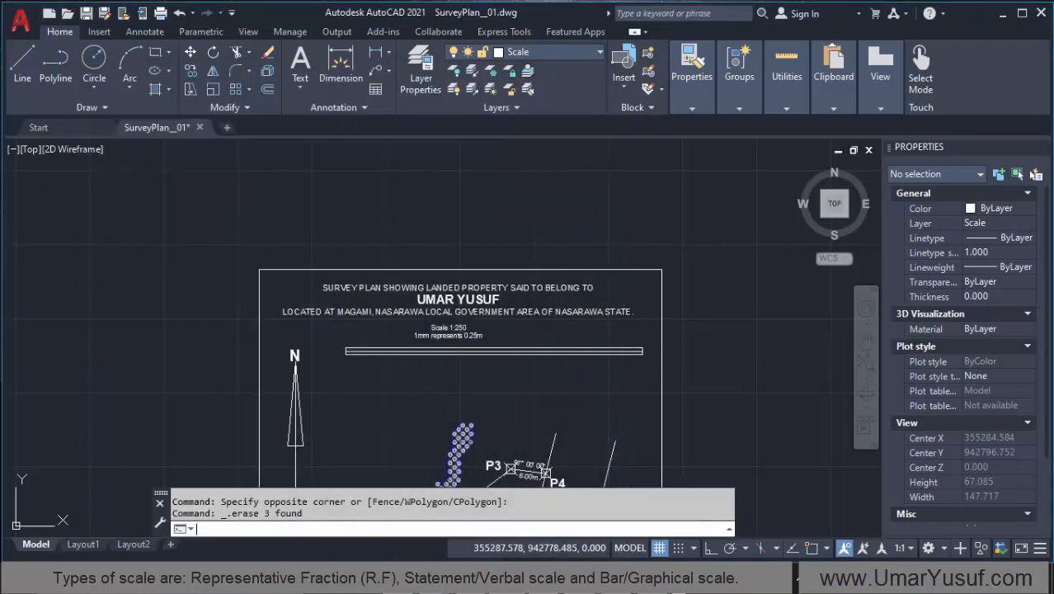
Step: Offset the bar scale's left vertical end line 10 units to the right to form the first division line
{"action": "scroll", "coordinate": [409, 359], "scroll_direction": "up", "scroll_amount": 4}
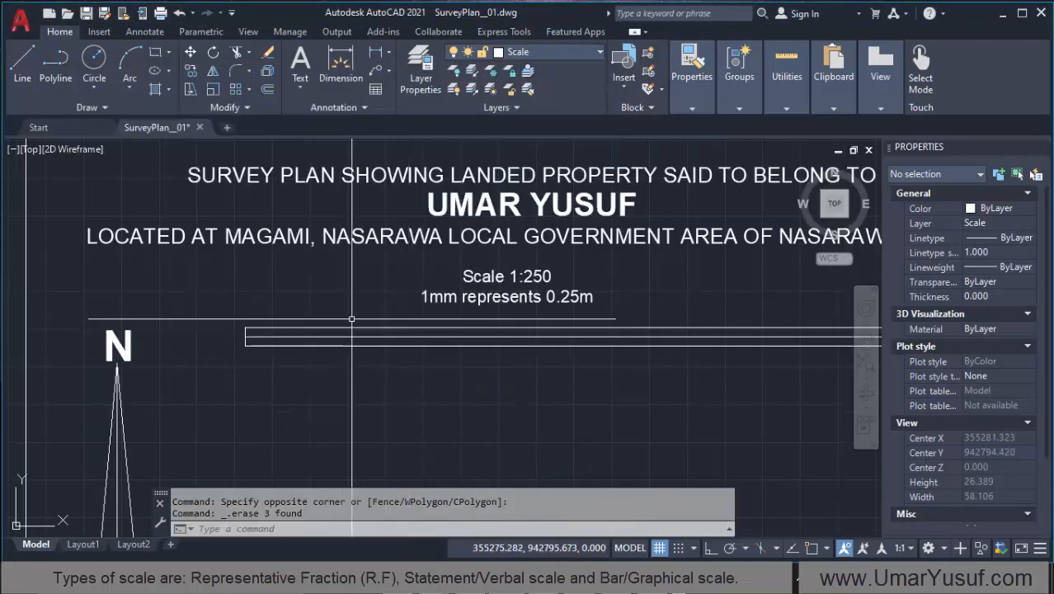
{"action": "left_click", "coordinate": [268, 90]}
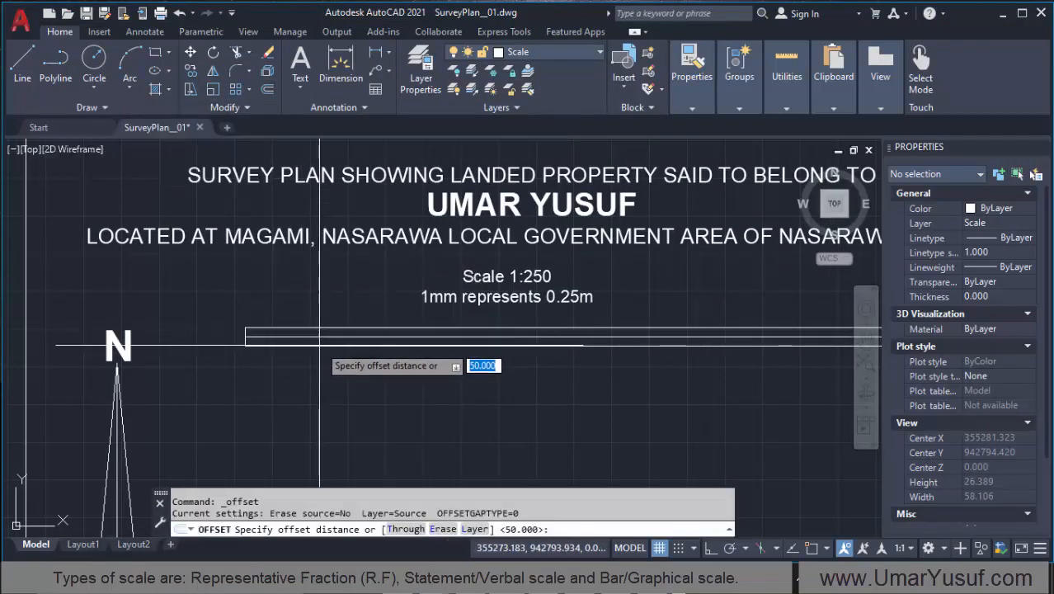
{"action": "type", "text": "1"}
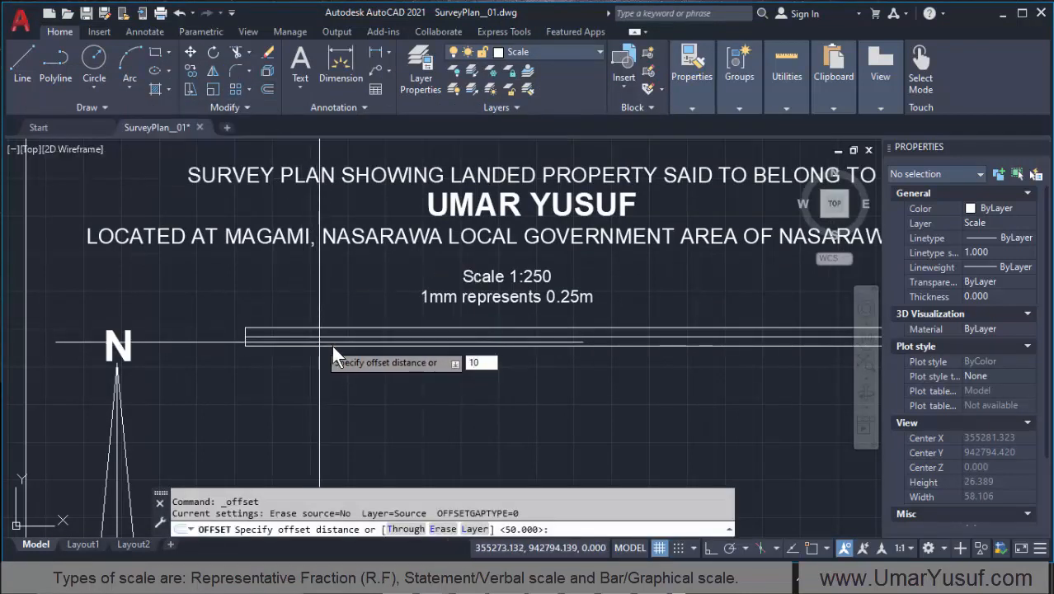
{"action": "type", "text": "0"}
{"action": "key", "text": "Return"}
{"action": "scroll", "coordinate": [272, 339], "scroll_direction": "up", "scroll_amount": 4}
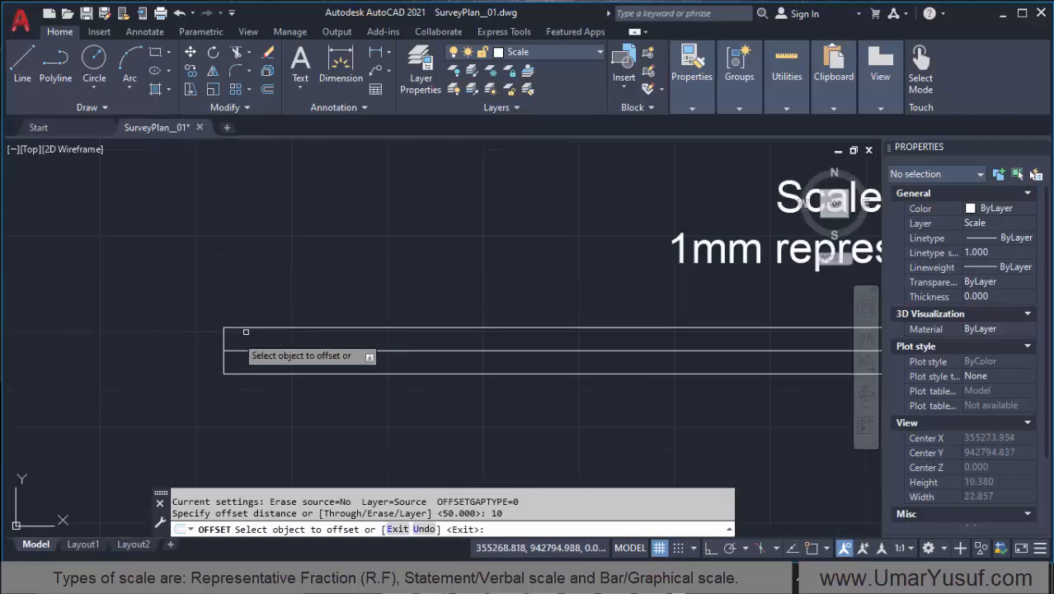
{"action": "left_click", "coordinate": [222, 338]}
{"action": "scroll", "coordinate": [192, 339], "scroll_direction": "down", "scroll_amount": 4}
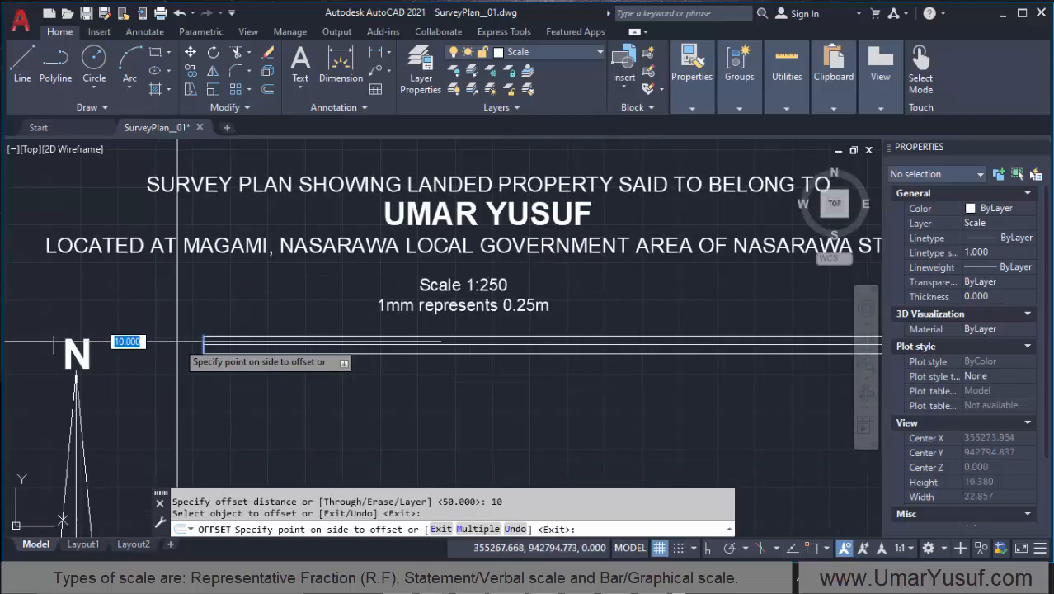
{"action": "left_click", "coordinate": [362, 357]}
Step: Offset the bar scale's first division line 10 units to the right, repeating from the new line to form the second and third division lines
{"action": "scroll", "coordinate": [362, 354], "scroll_direction": "up", "scroll_amount": 4}
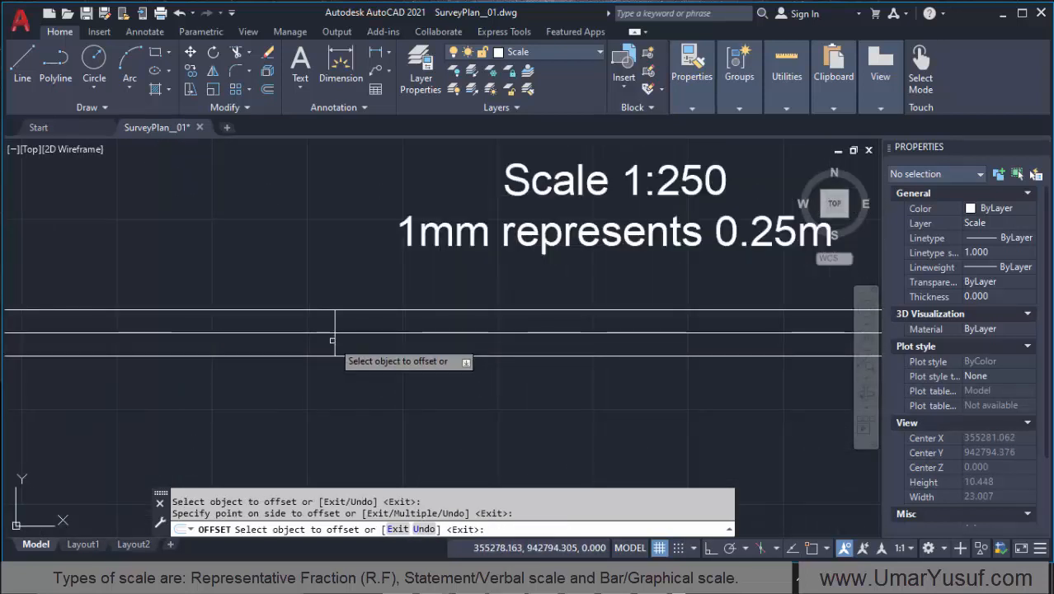
{"action": "left_click", "coordinate": [334, 341]}
{"action": "scroll", "coordinate": [247, 338], "scroll_direction": "down", "scroll_amount": 4}
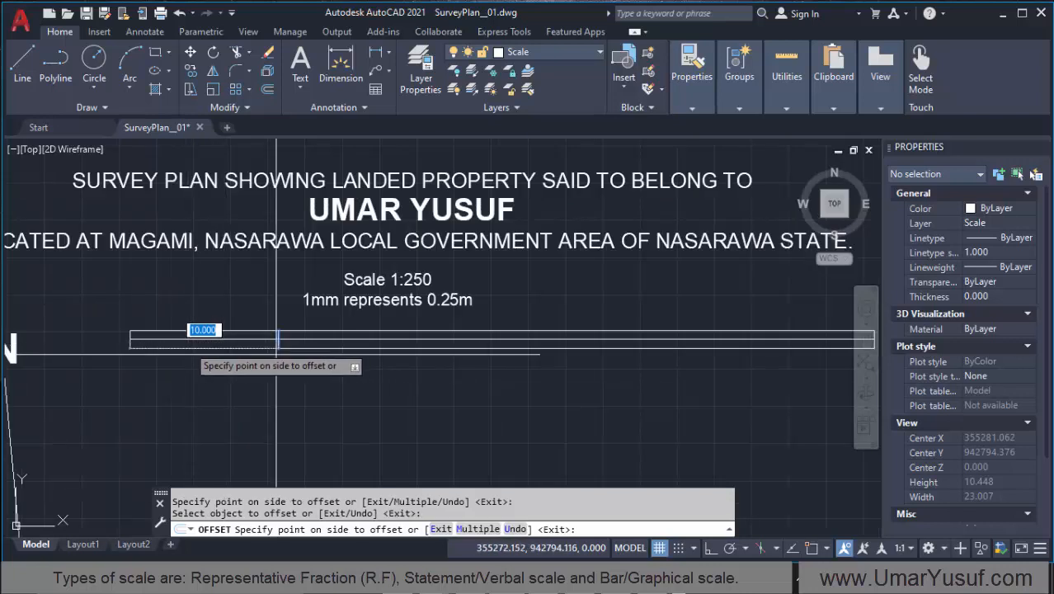
{"action": "left_click", "coordinate": [468, 363]}
{"action": "scroll", "coordinate": [422, 338], "scroll_direction": "up", "scroll_amount": 2}
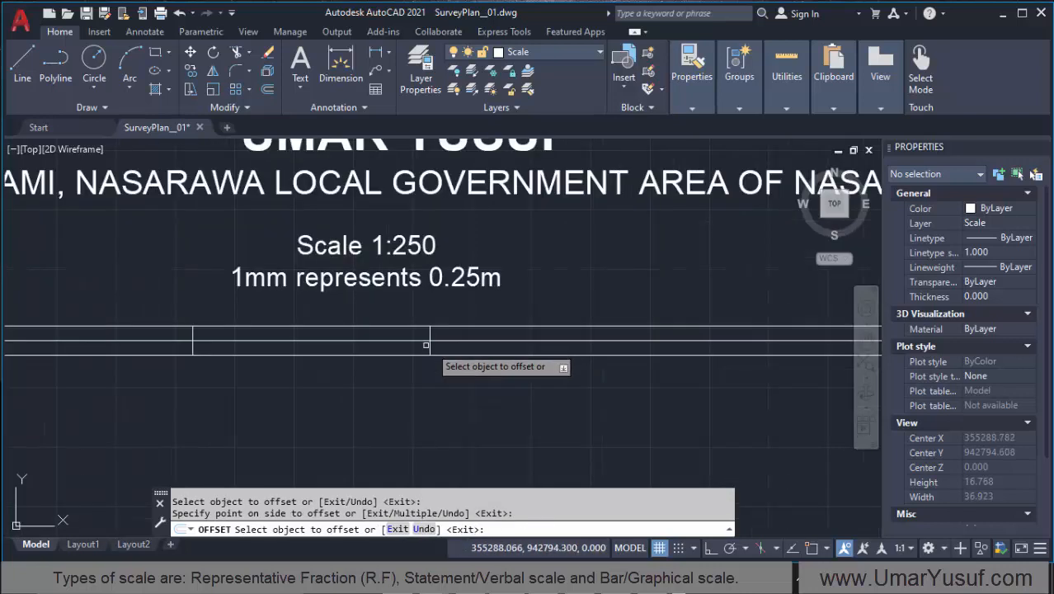
{"action": "left_click", "coordinate": [664, 351]}
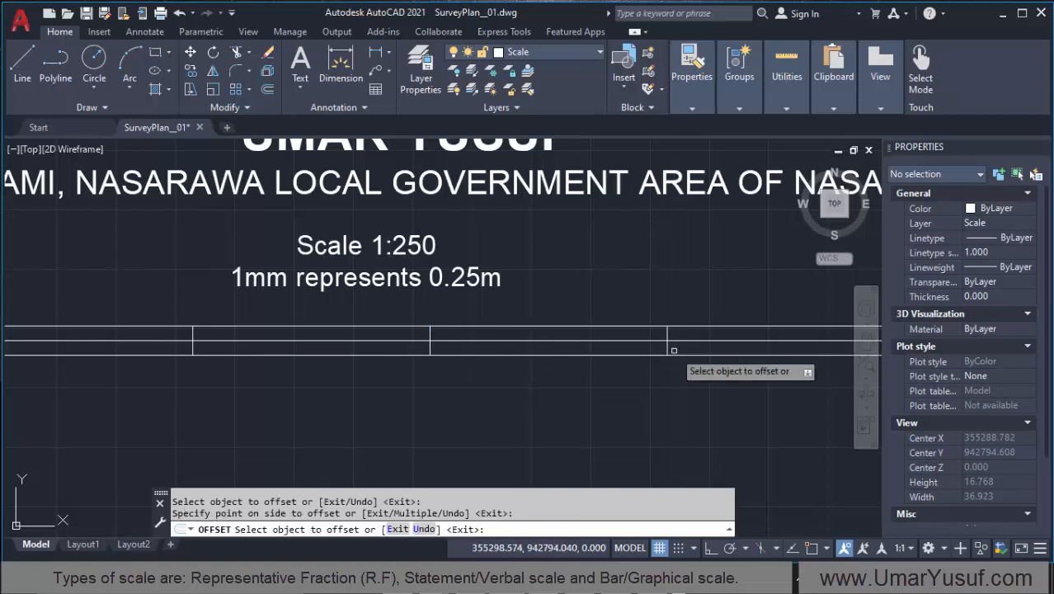
Step: Offset the bar scale's third division line 10 units to the right to form the fourth, and end the Offset command
{"action": "scroll", "coordinate": [235, 363], "scroll_direction": "down", "scroll_amount": 5}
{"action": "scroll", "coordinate": [363, 353], "scroll_direction": "up", "scroll_amount": 2}
{"action": "scroll", "coordinate": [381, 348], "scroll_direction": "up", "scroll_amount": 8}
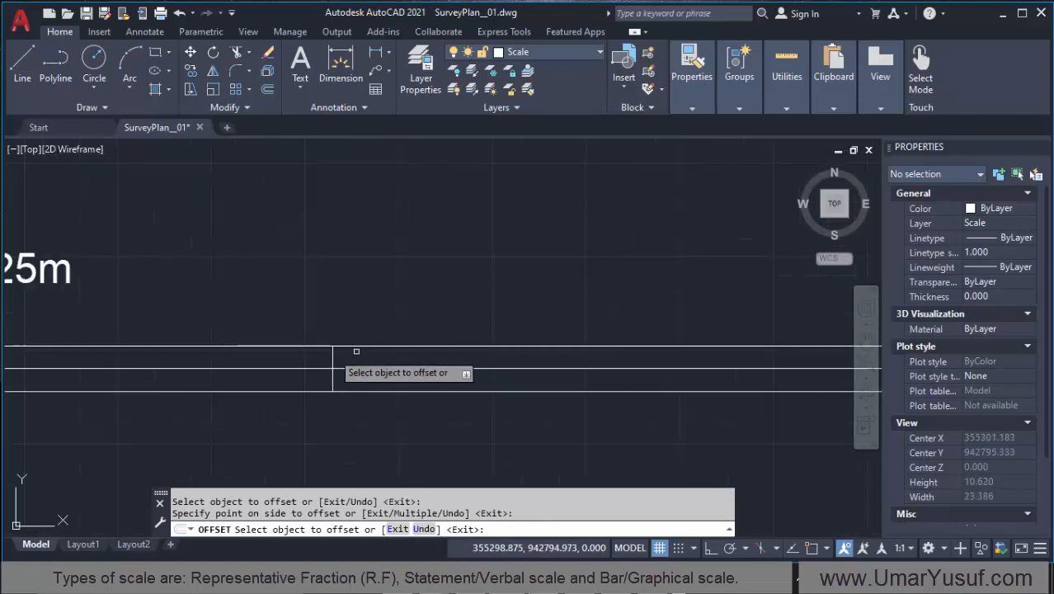
{"action": "left_click", "coordinate": [346, 368]}
{"action": "left_click", "coordinate": [617, 367]}
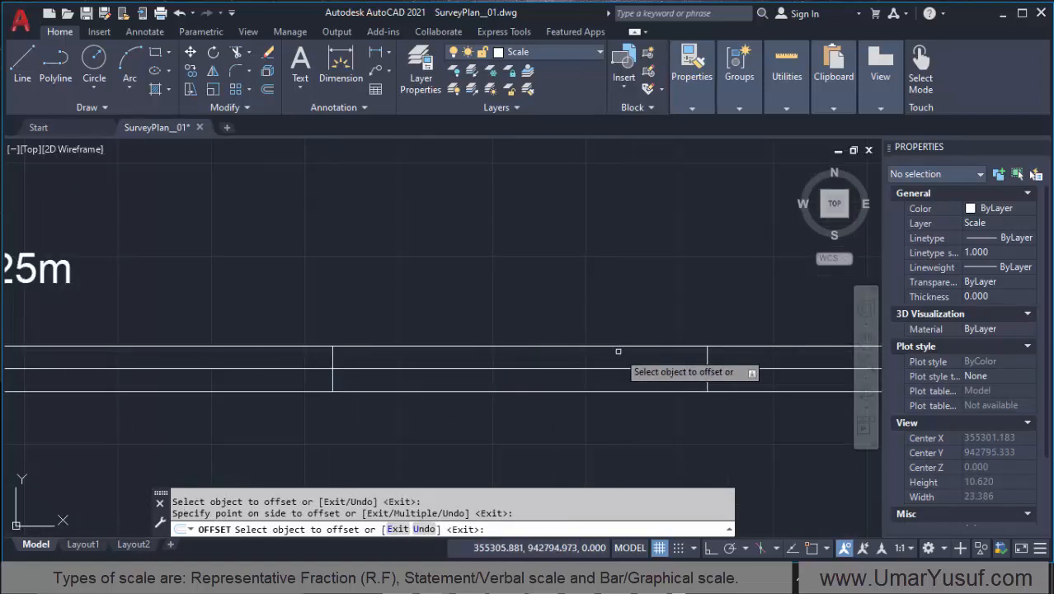
{"action": "scroll", "coordinate": [326, 346], "scroll_direction": "down", "scroll_amount": 4}
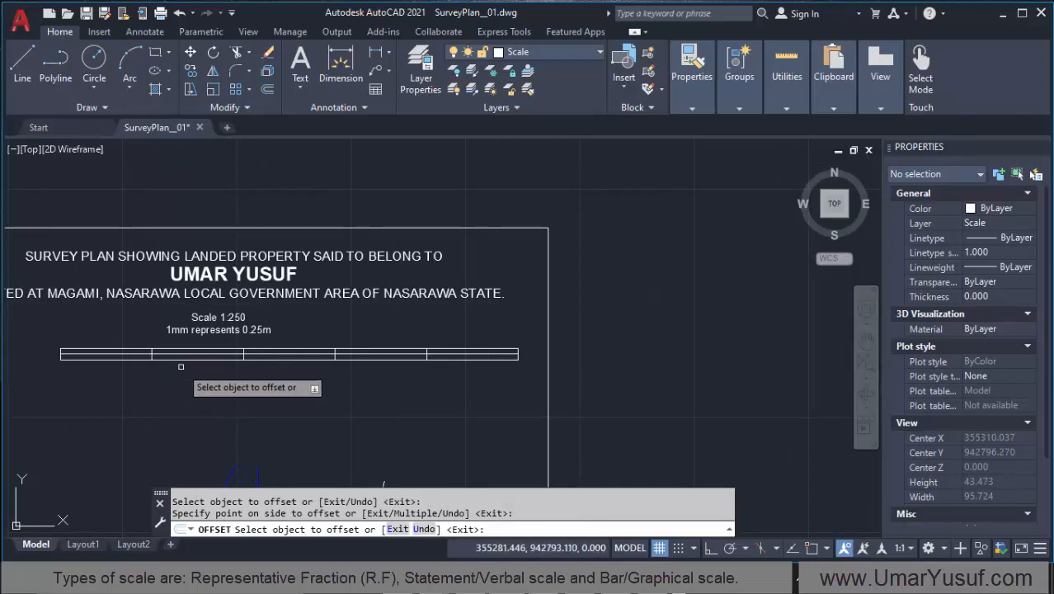
{"action": "right_click", "coordinate": [212, 402]}
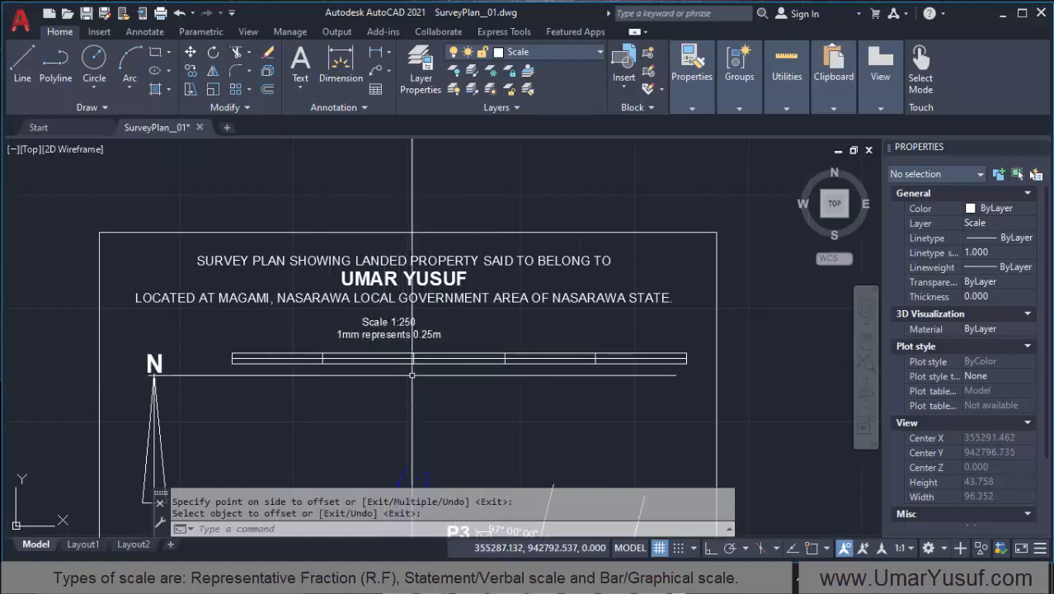
{"action": "key", "text": "Return"}
Step: Move the "Scale 1:250 / 1mm represents 0.25m" text right so it is centred above the bar scale
{"action": "left_click", "coordinate": [409, 334]}
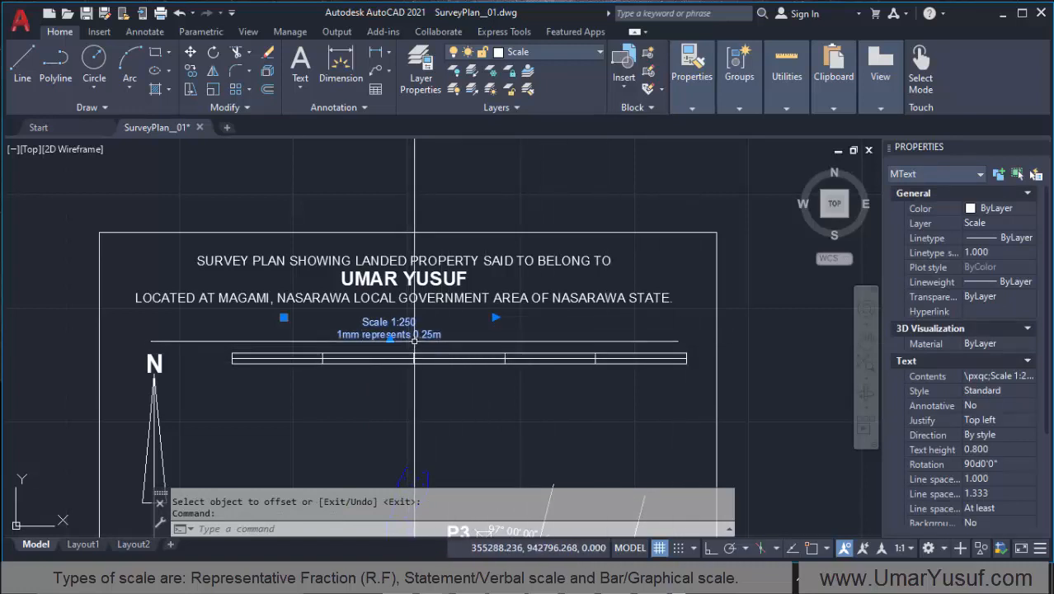
{"action": "type", "text": "m"}
{"action": "key", "text": "Return"}
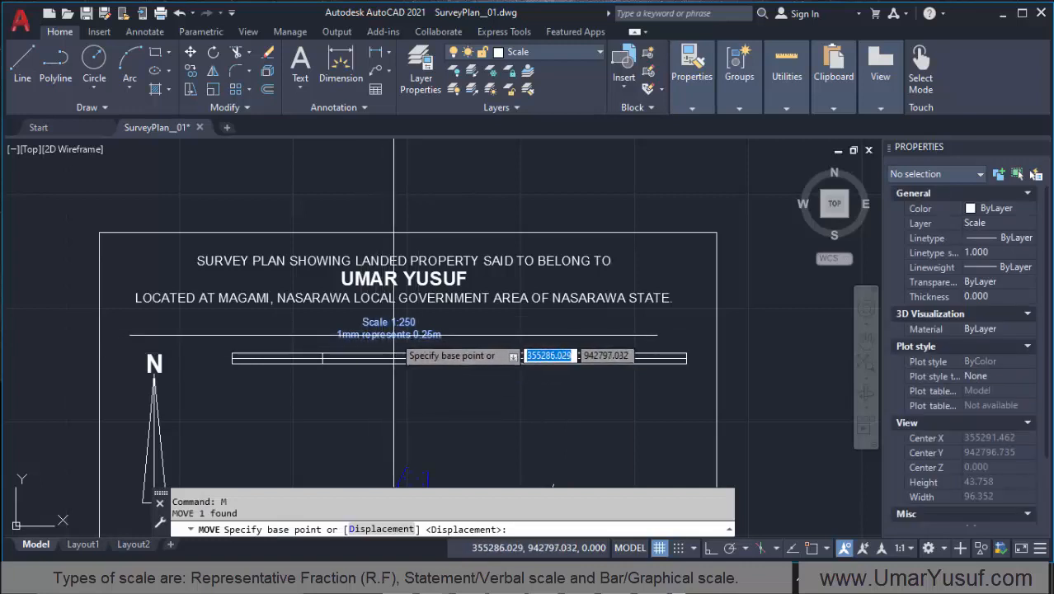
{"action": "left_click", "coordinate": [390, 355]}
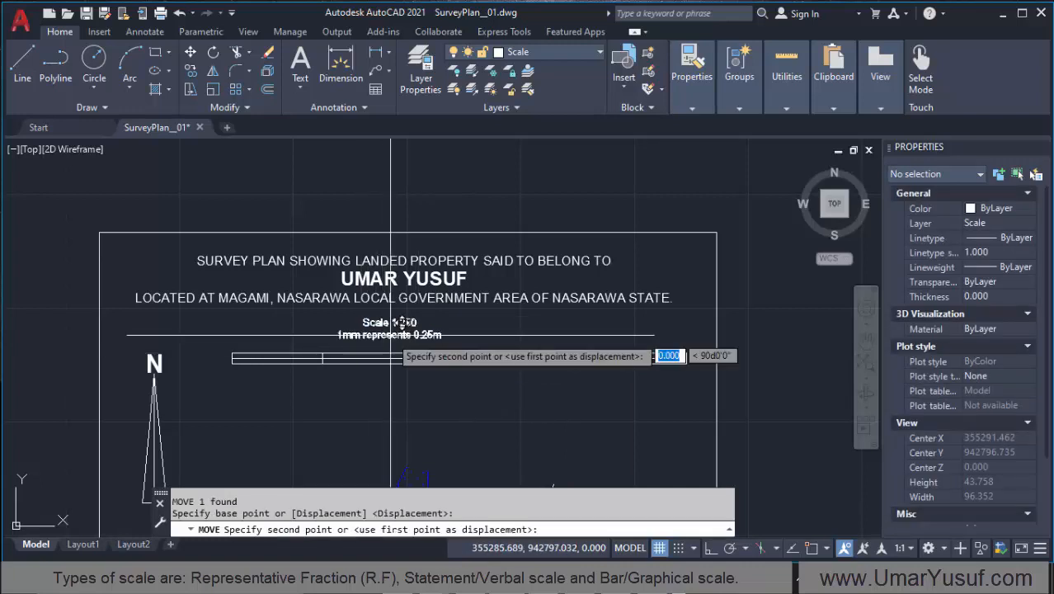
{"action": "scroll", "coordinate": [467, 338], "scroll_direction": "down", "scroll_amount": 2}
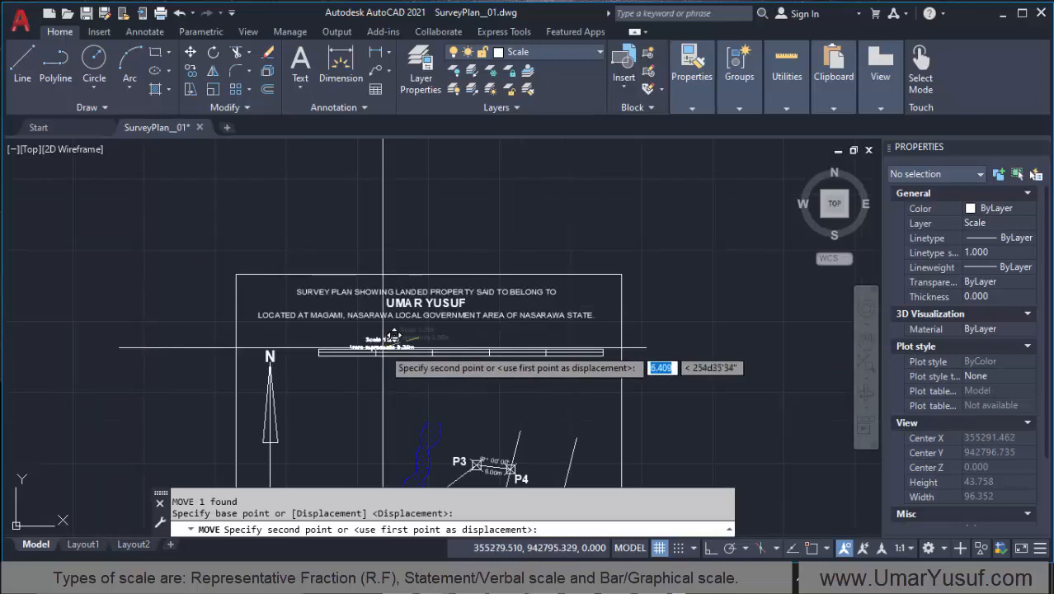
{"action": "scroll", "coordinate": [487, 342], "scroll_direction": "up", "scroll_amount": 2}
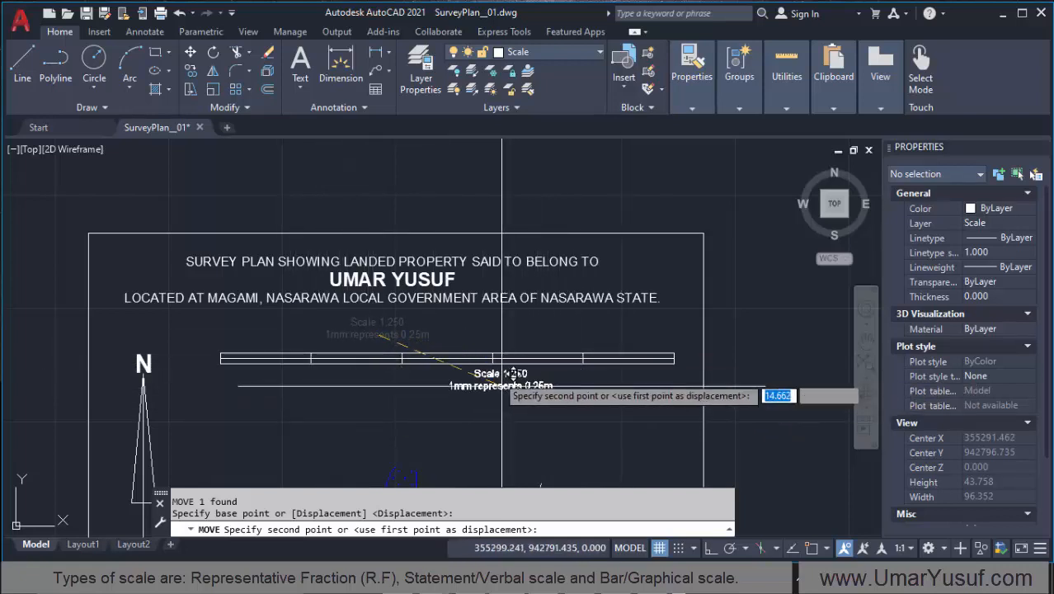
{"action": "left_click", "coordinate": [448, 339]}
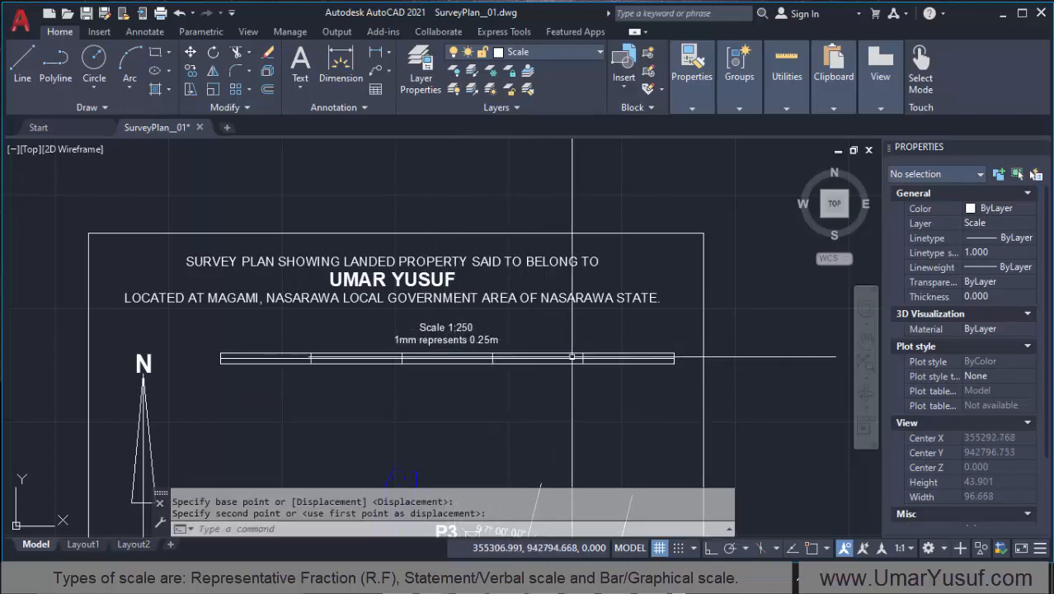
Step: Move the scale text and the whole bar scale together to the left, centring them beneath the plan title
{"action": "left_click", "coordinate": [689, 319]}
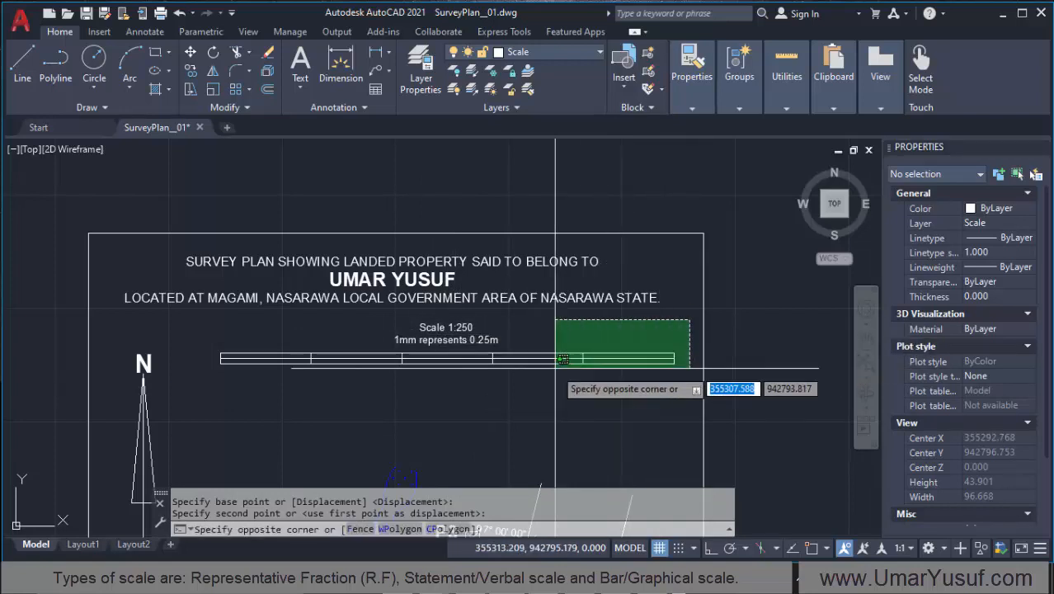
{"action": "left_click", "coordinate": [212, 389]}
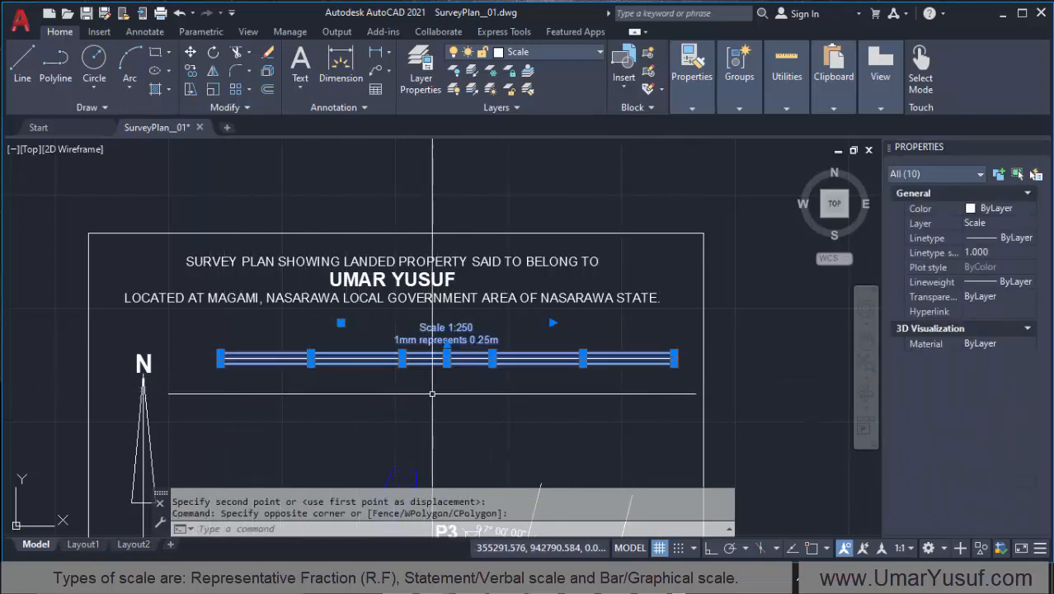
{"action": "type", "text": "m"}
{"action": "key", "text": "Return"}
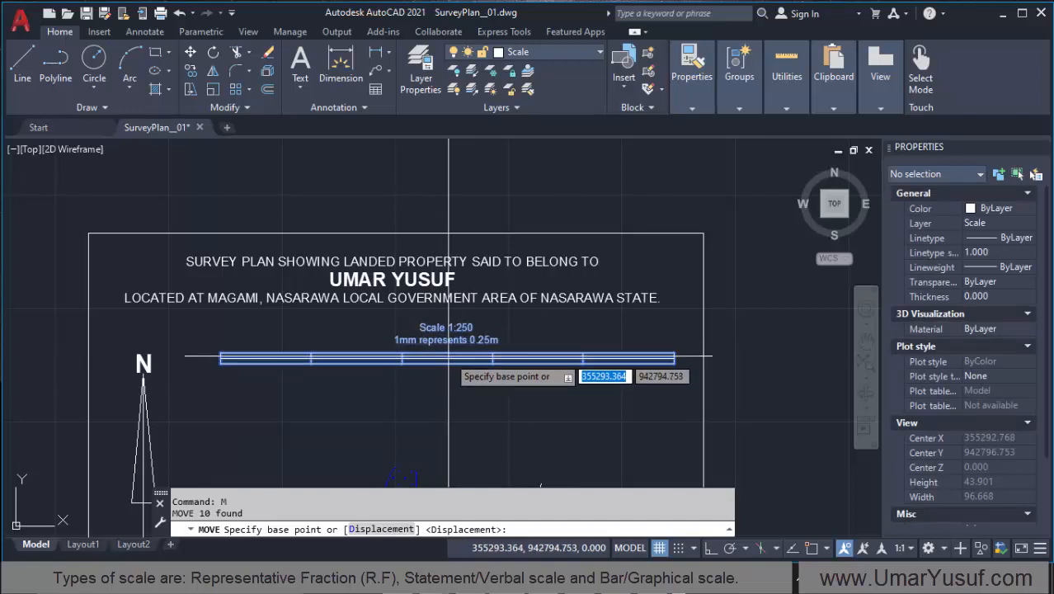
{"action": "left_click", "coordinate": [449, 356]}
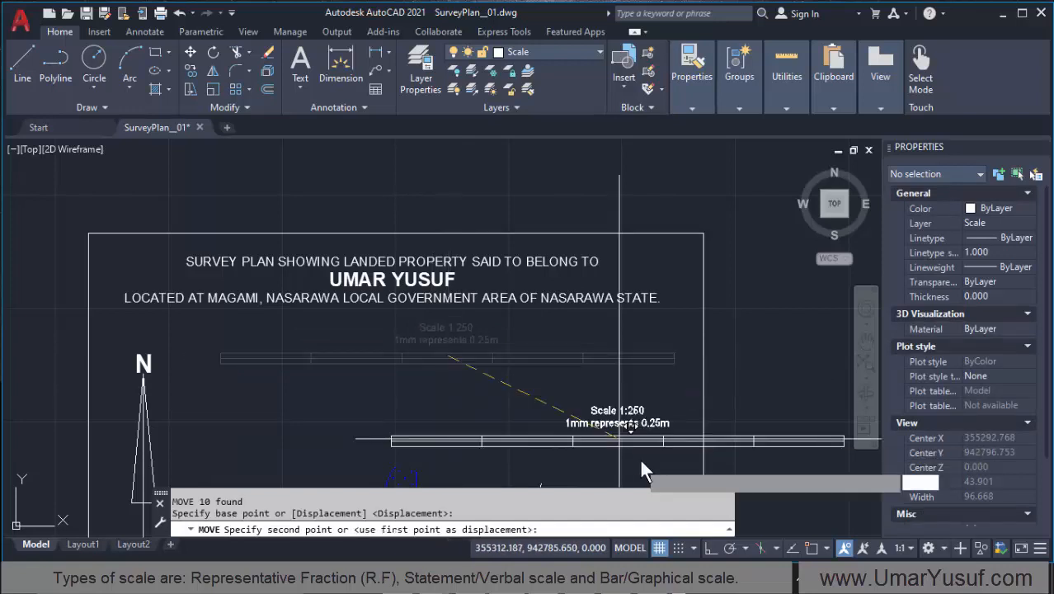
{"action": "scroll", "coordinate": [631, 379], "scroll_direction": "down", "scroll_amount": 3}
{"action": "scroll", "coordinate": [568, 357], "scroll_direction": "up", "scroll_amount": 2}
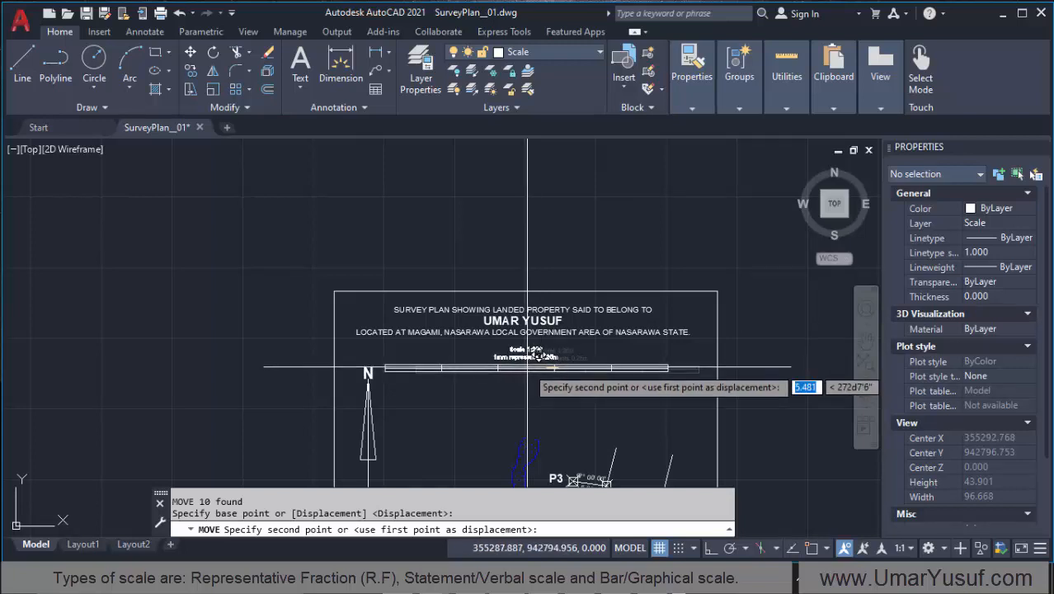
{"action": "left_click", "coordinate": [528, 366]}
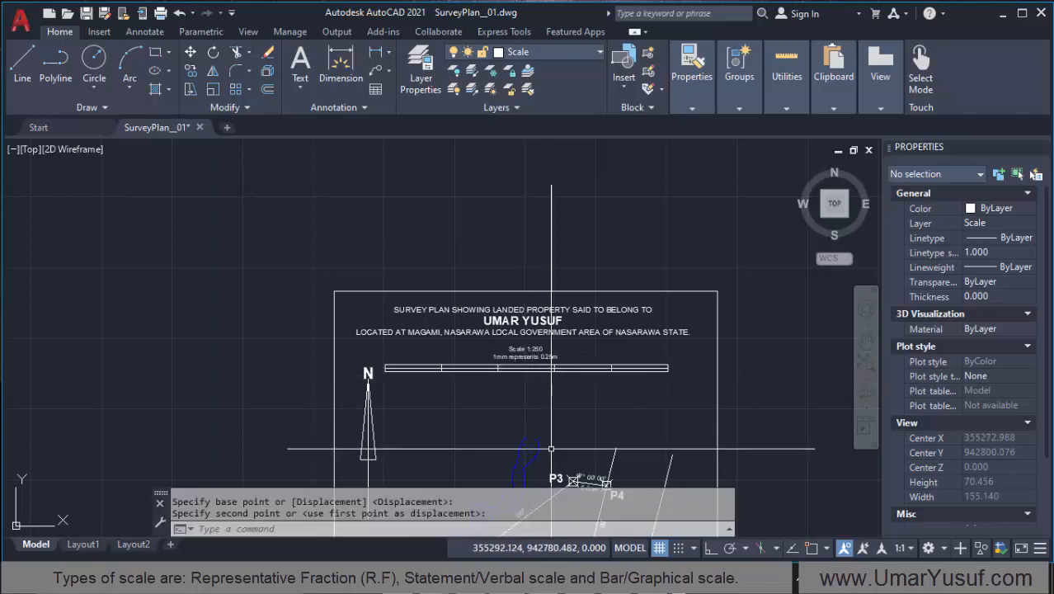
Step: Move the north arrow with its N label down and slightly left, clear of the bar scale's left end
{"action": "scroll", "coordinate": [367, 381], "scroll_direction": "down", "scroll_amount": 2}
{"action": "scroll", "coordinate": [367, 380], "scroll_direction": "up", "scroll_amount": 4}
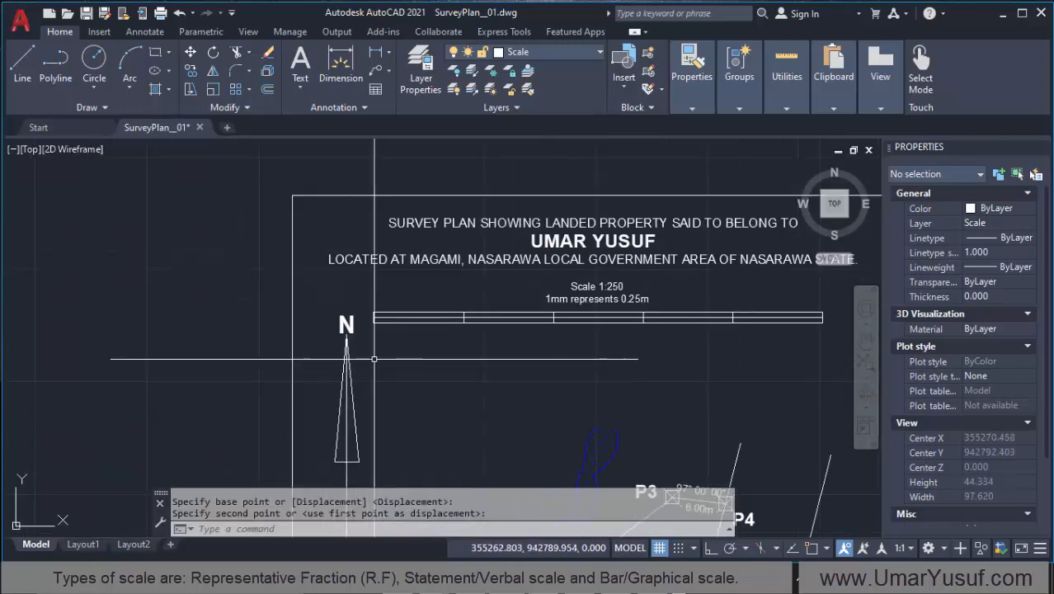
{"action": "left_click", "coordinate": [364, 308]}
{"action": "scroll", "coordinate": [334, 371], "scroll_direction": "down", "scroll_amount": 2}
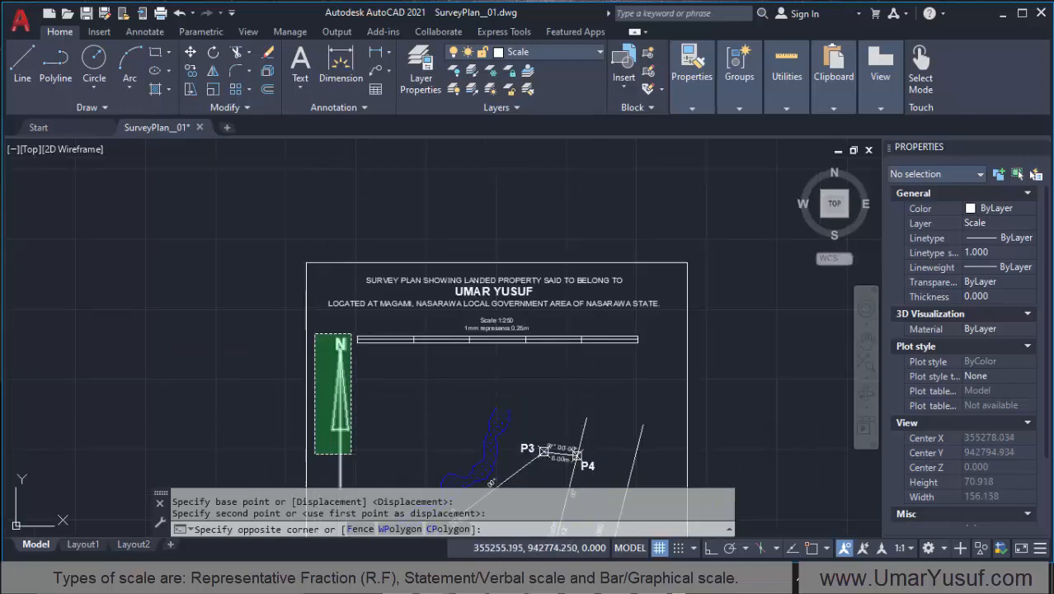
{"action": "left_click", "coordinate": [324, 426]}
{"action": "type", "text": "m"}
{"action": "key", "text": "Return"}
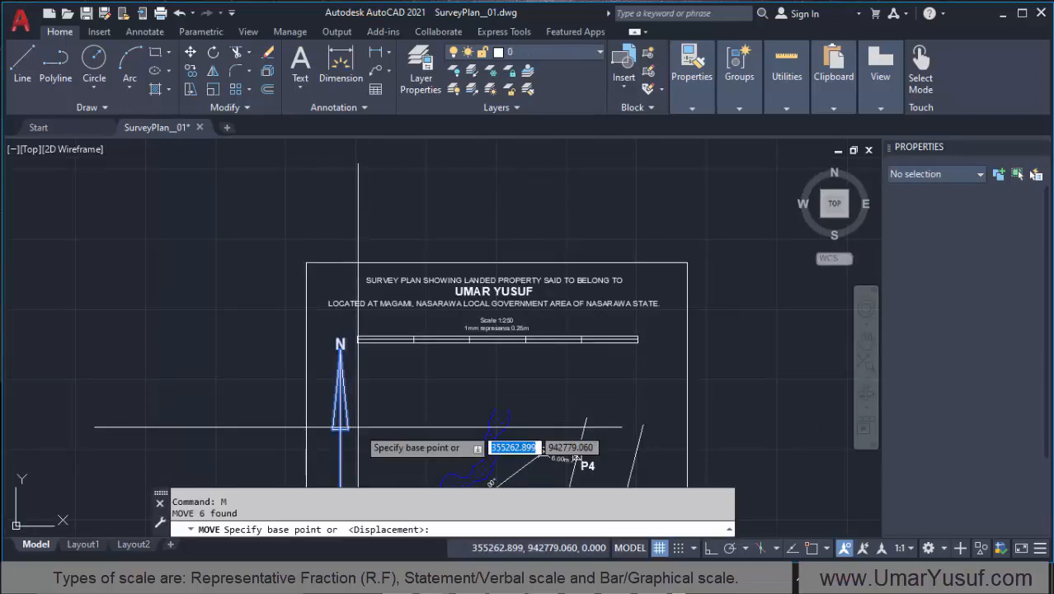
{"action": "left_click", "coordinate": [356, 429]}
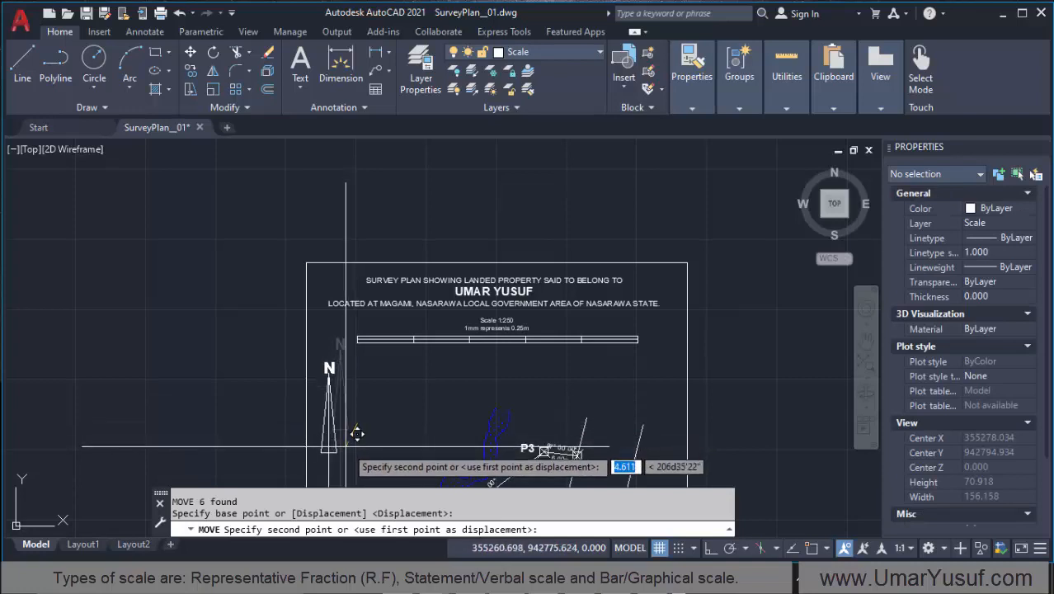
{"action": "left_click", "coordinate": [356, 431]}
Step: Zoom to the drawing extents and examine the arrangement of the title, scale and north arrow inside the plan border
{"action": "scroll", "coordinate": [342, 419], "scroll_direction": "down", "scroll_amount": 3}
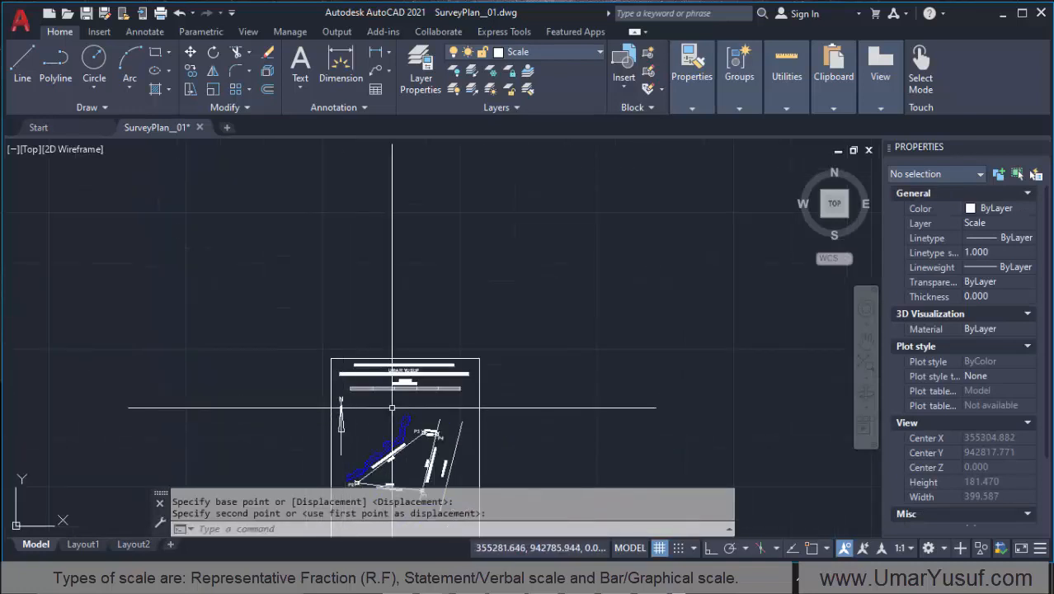
{"action": "scroll", "coordinate": [389, 419], "scroll_direction": "up", "scroll_amount": 4}
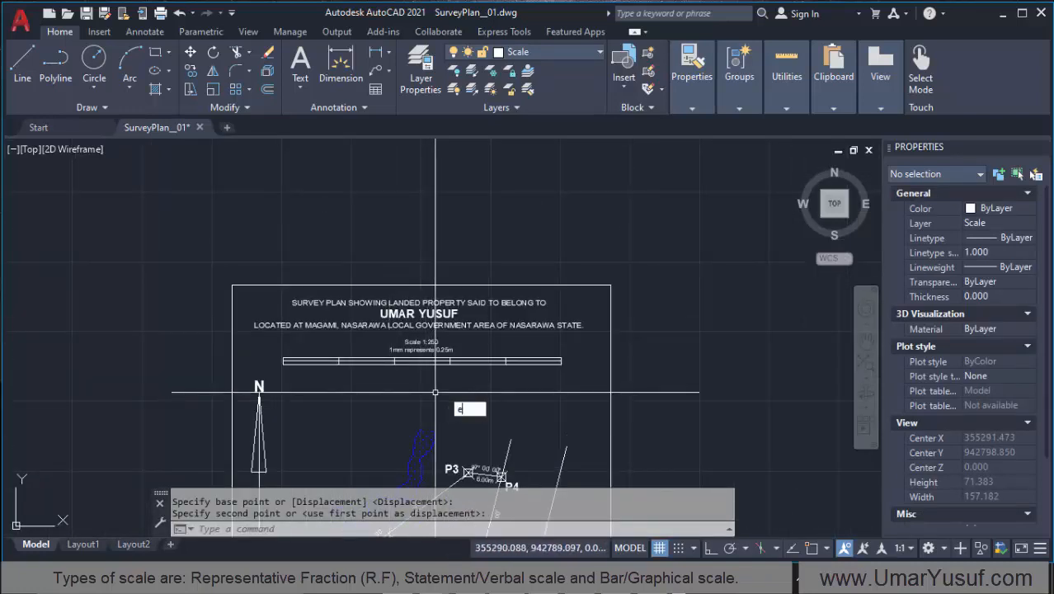
{"action": "key", "text": "Return"}
{"action": "scroll", "coordinate": [421, 151], "scroll_direction": "up", "scroll_amount": 2}
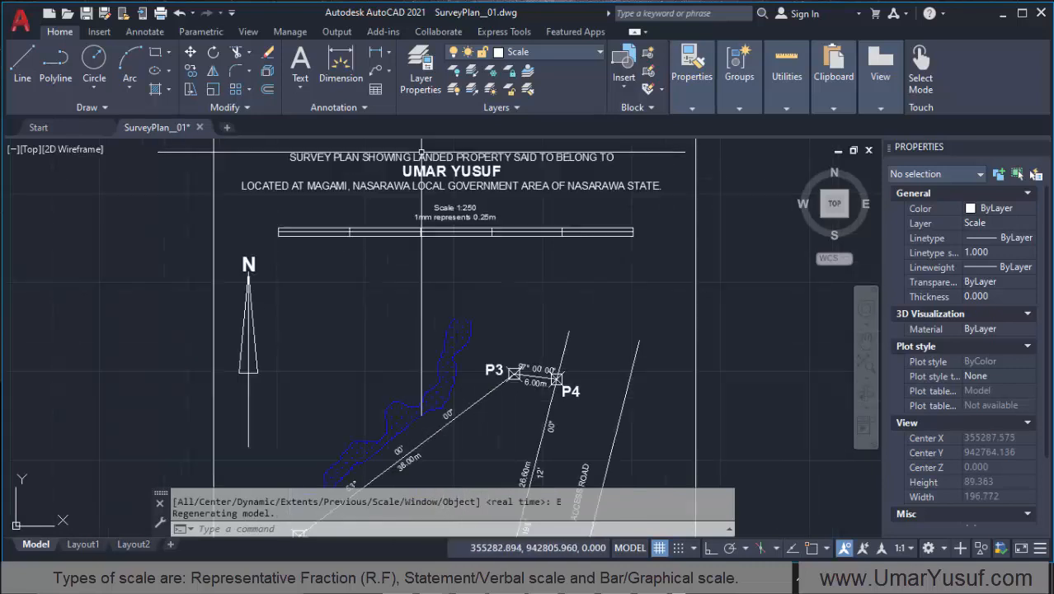
{"action": "scroll", "coordinate": [421, 152], "scroll_direction": "up", "scroll_amount": 2}
{"action": "scroll", "coordinate": [353, 332], "scroll_direction": "down", "scroll_amount": 2}
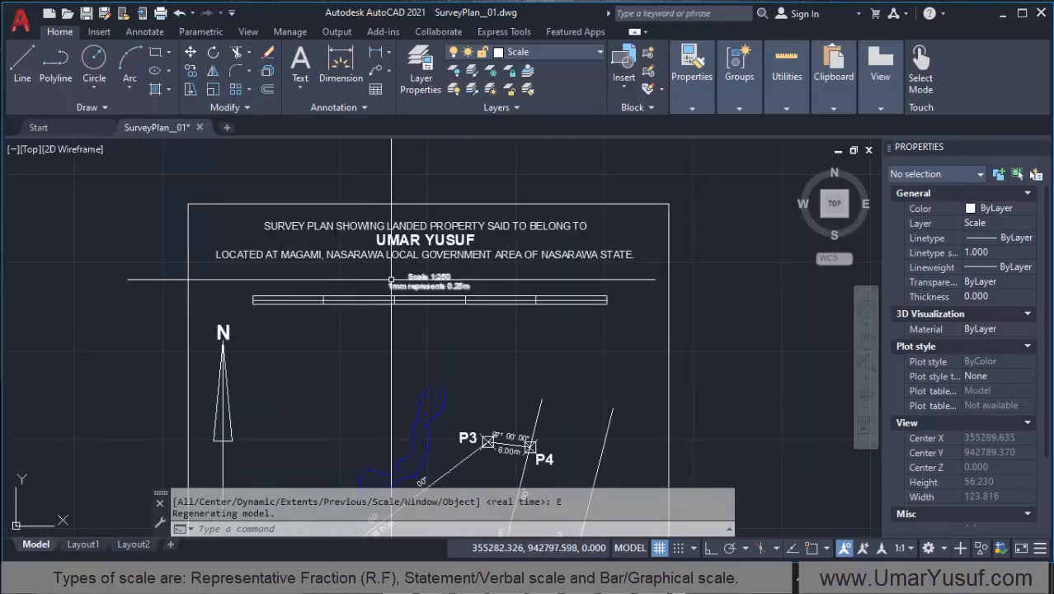
{"action": "scroll", "coordinate": [390, 280], "scroll_direction": "up", "scroll_amount": 2}
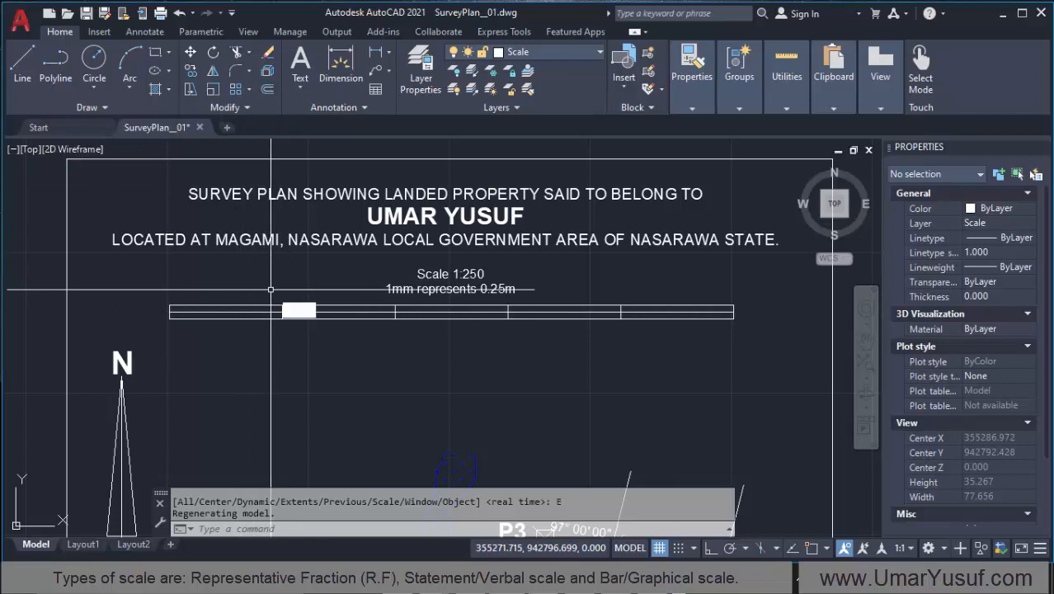
Step: Offset the bar scale's left end line rightwards by 2 units four times, splitting the first 10-unit division into five equal parts
{"action": "key", "text": "Return"}
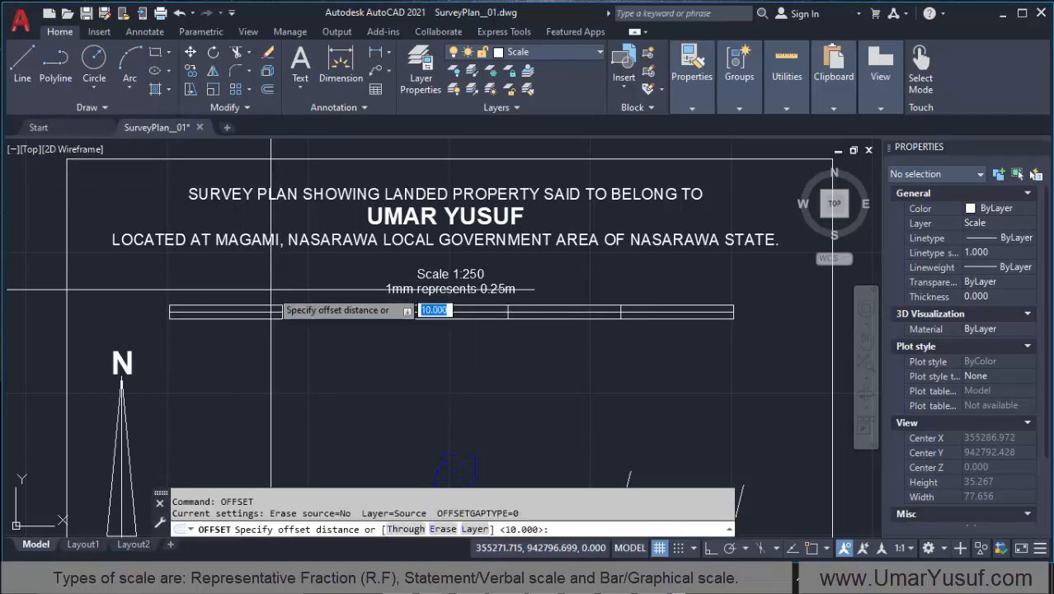
{"action": "type", "text": "2"}
{"action": "key", "text": "Return"}
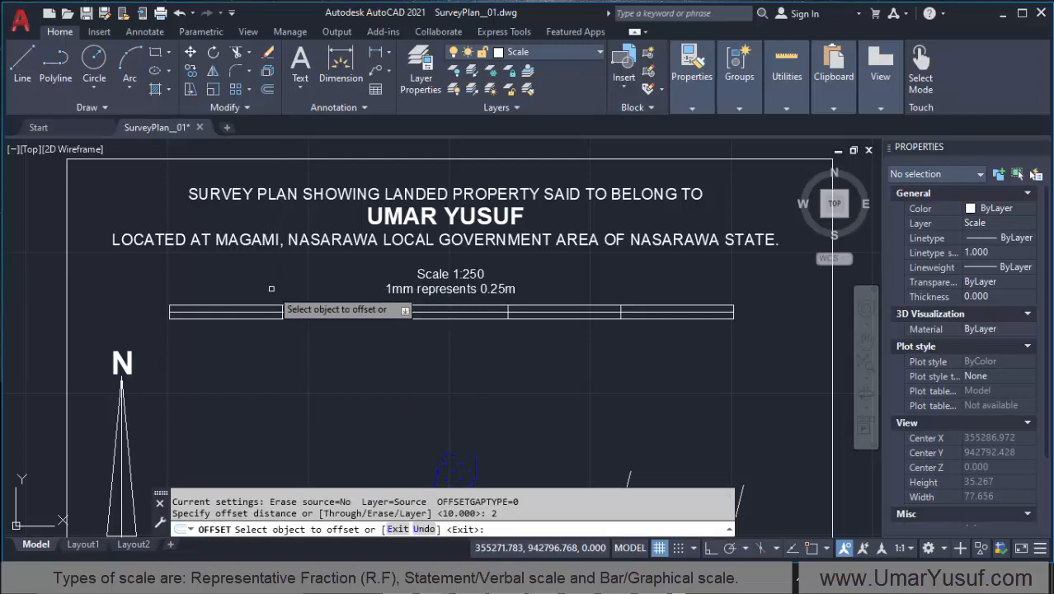
{"action": "scroll", "coordinate": [156, 302], "scroll_direction": "up", "scroll_amount": 4}
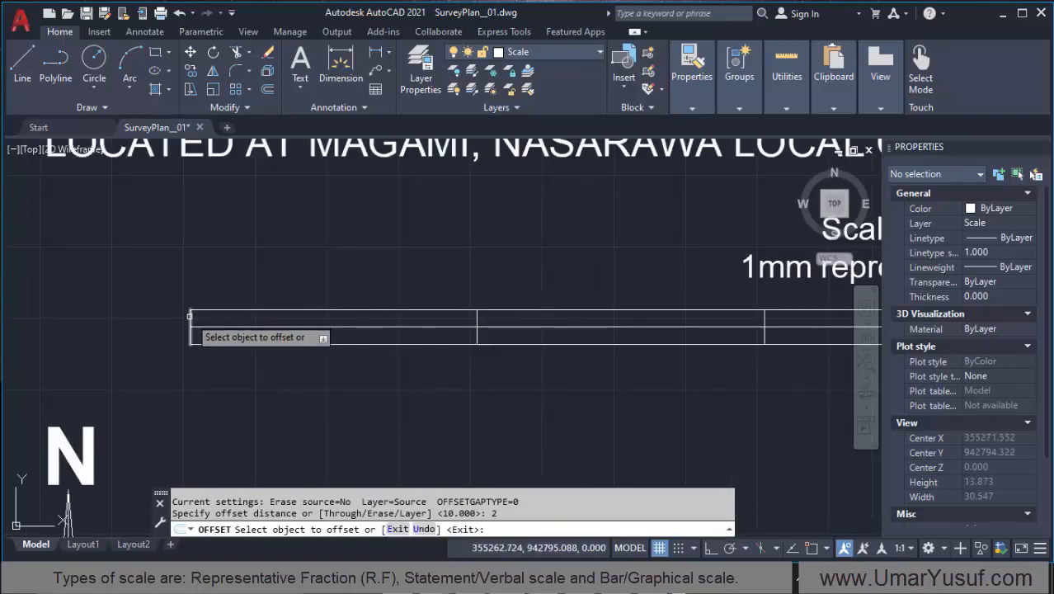
{"action": "left_click", "coordinate": [189, 316]}
{"action": "left_click", "coordinate": [275, 320]}
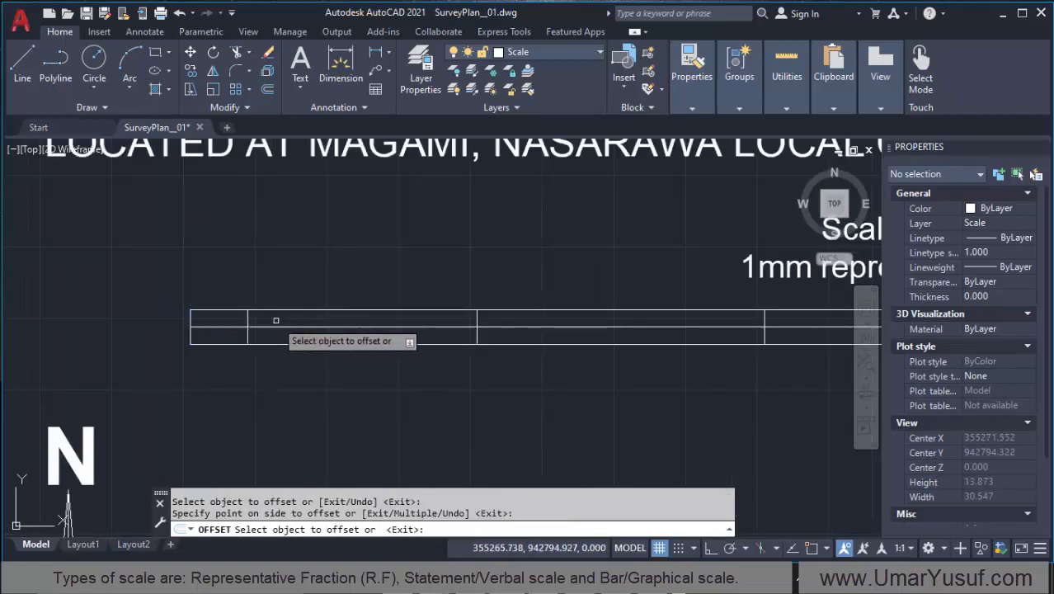
{"action": "left_click", "coordinate": [247, 318]}
{"action": "left_click", "coordinate": [311, 317]}
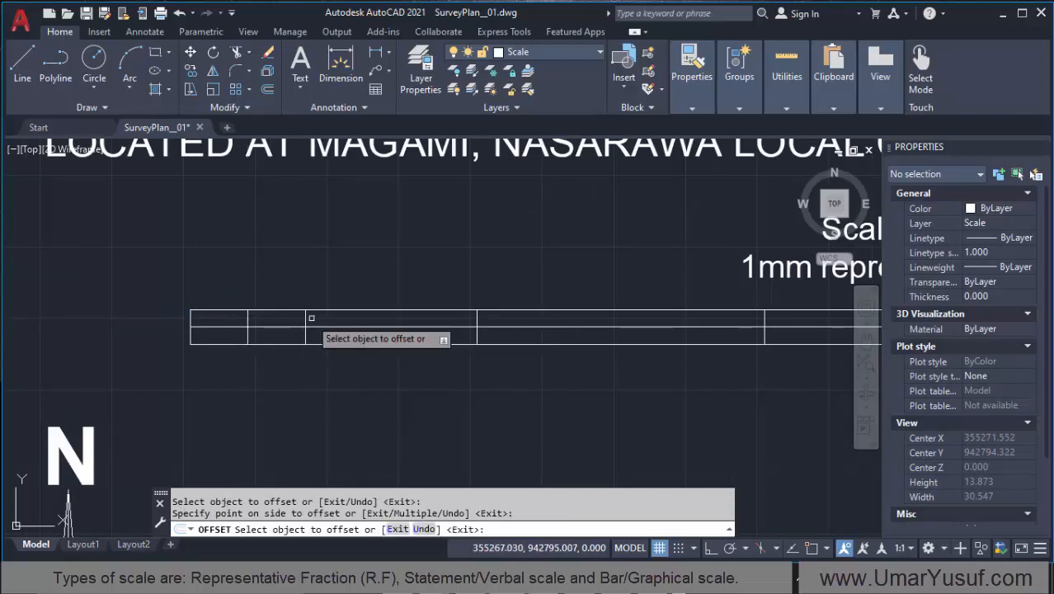
{"action": "left_click", "coordinate": [305, 317]}
{"action": "left_click", "coordinate": [369, 317]}
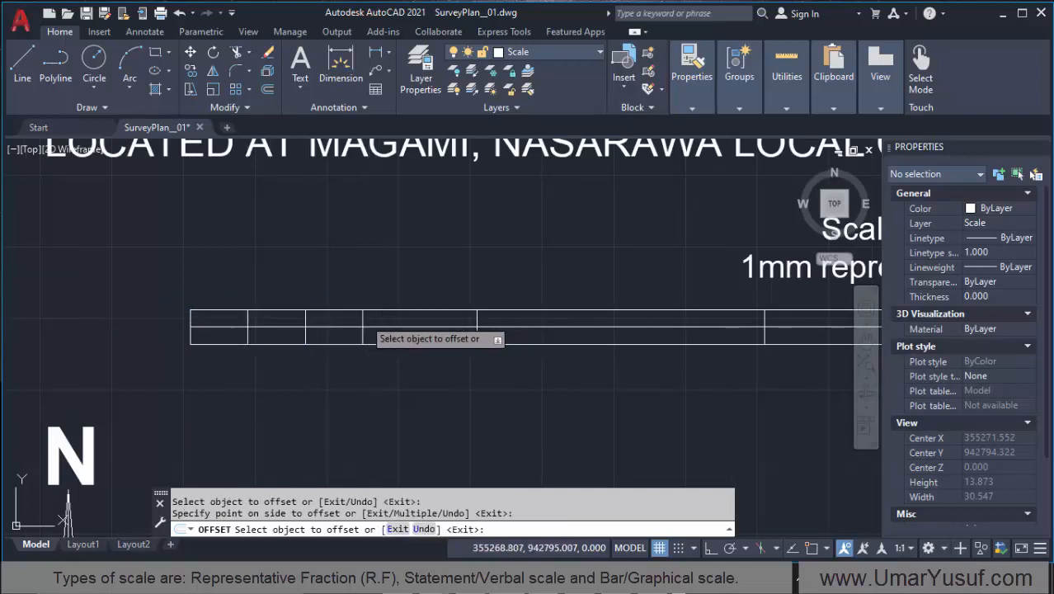
{"action": "left_click", "coordinate": [363, 319]}
{"action": "left_click", "coordinate": [426, 326]}
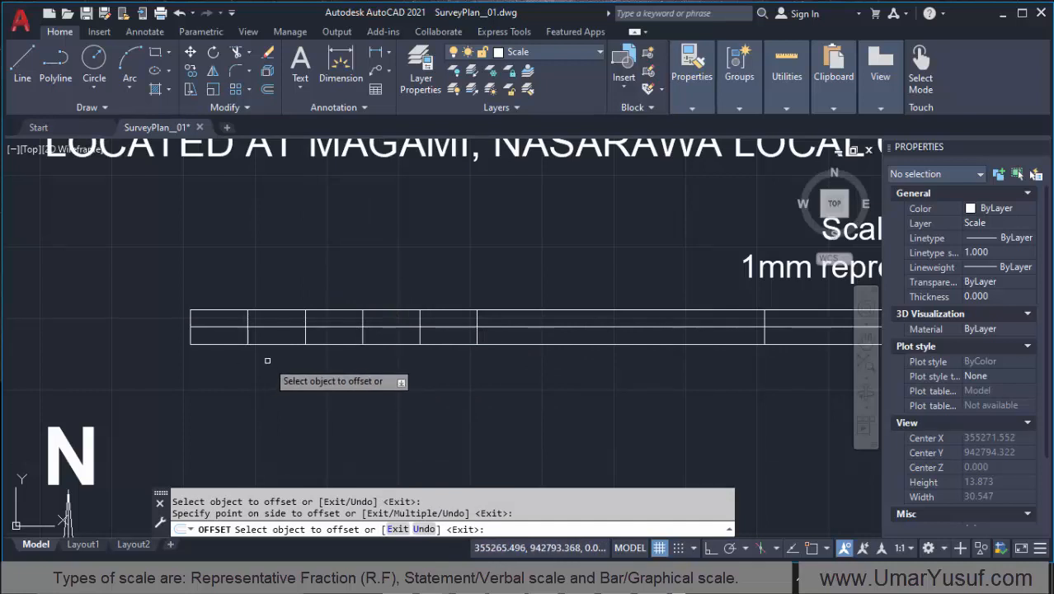
{"action": "key", "text": "Return"}
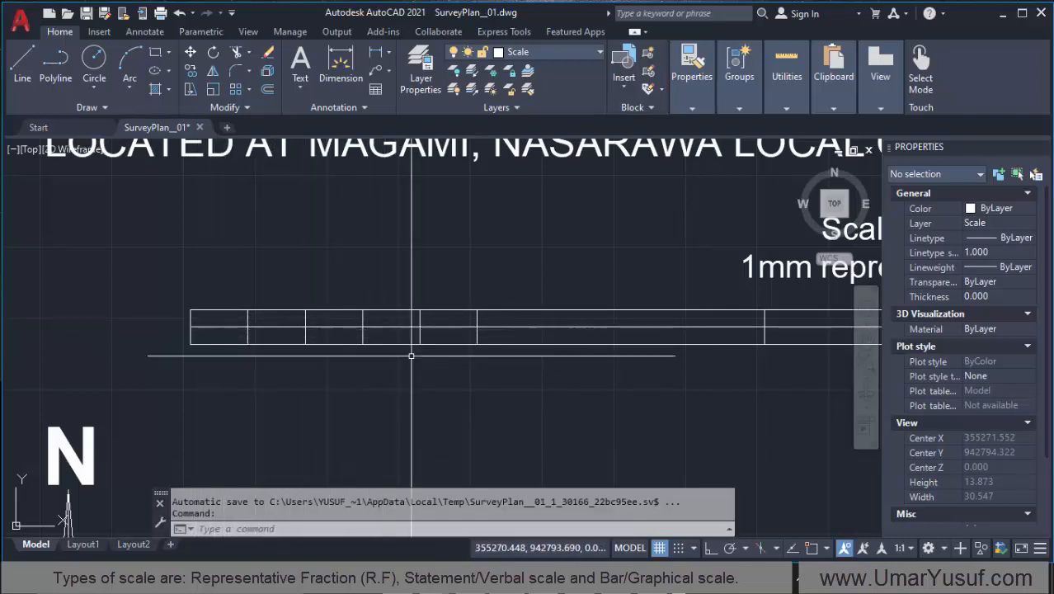
Step: Move the whole bar scale straight down with Ortho on, leaving room for labels between it and the scale text
{"action": "scroll", "coordinate": [145, 324], "scroll_direction": "down", "scroll_amount": 4}
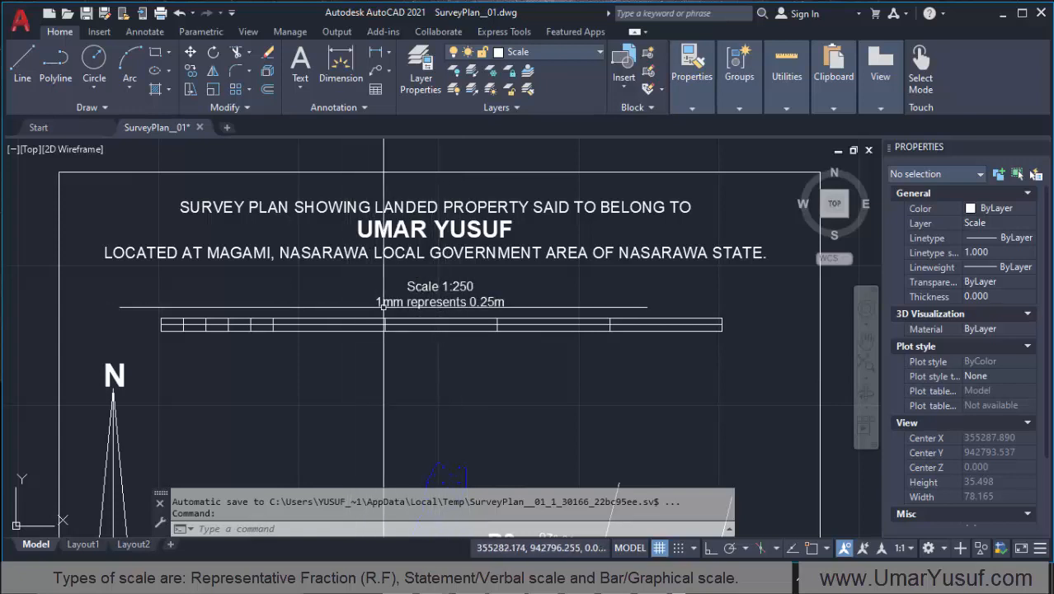
{"action": "left_click", "coordinate": [747, 314]}
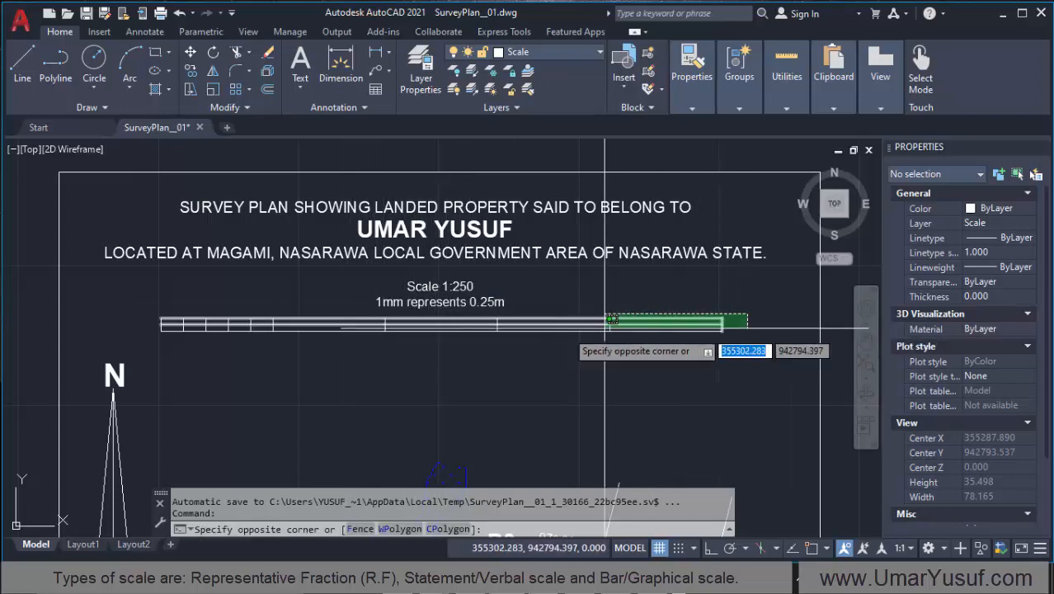
{"action": "left_click", "coordinate": [154, 328]}
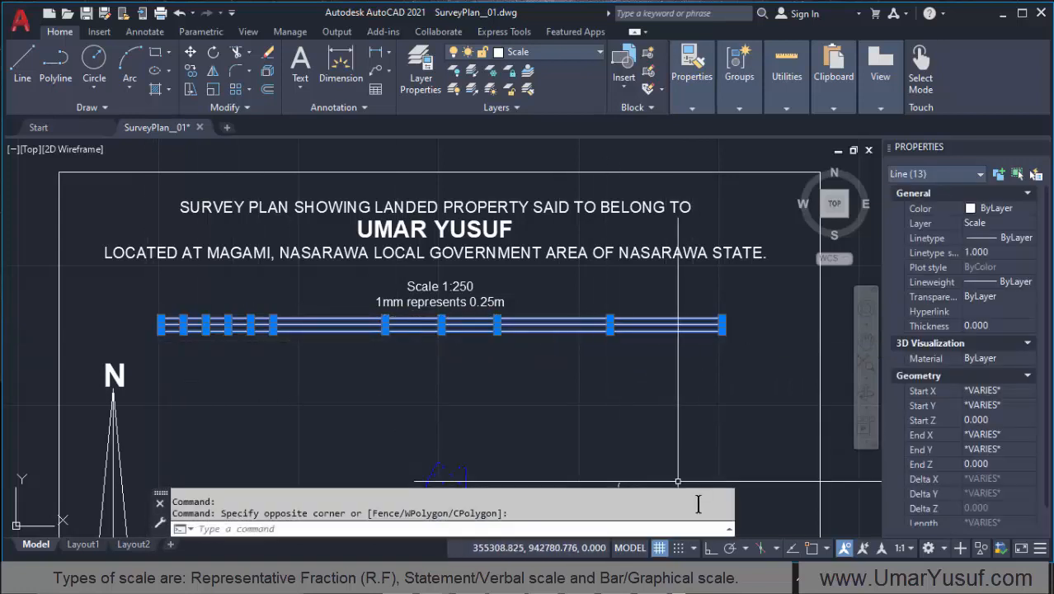
{"action": "left_click", "coordinate": [709, 548]}
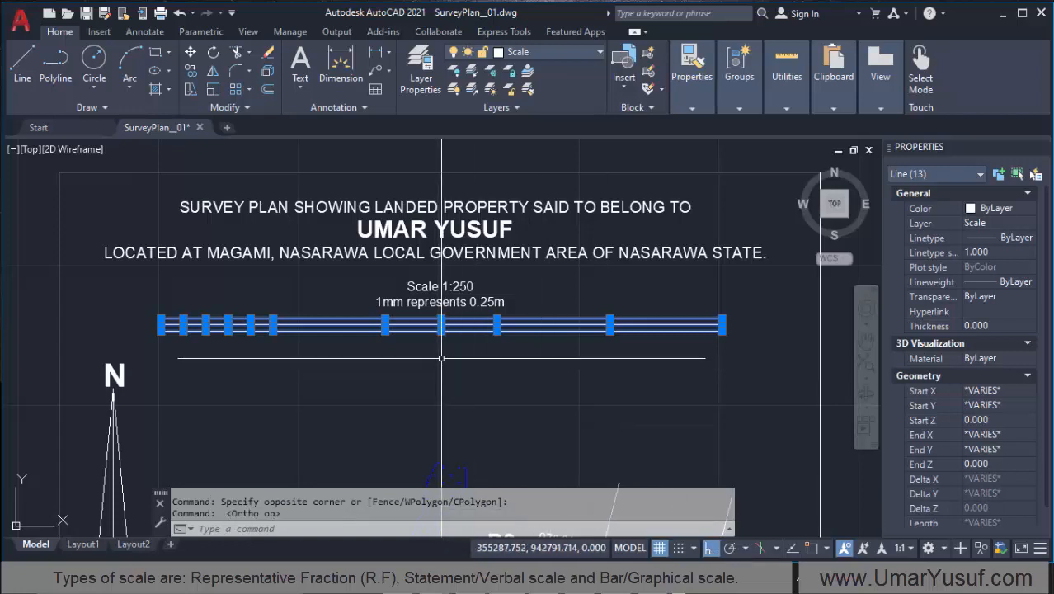
{"action": "type", "text": "m"}
{"action": "key", "text": "Return"}
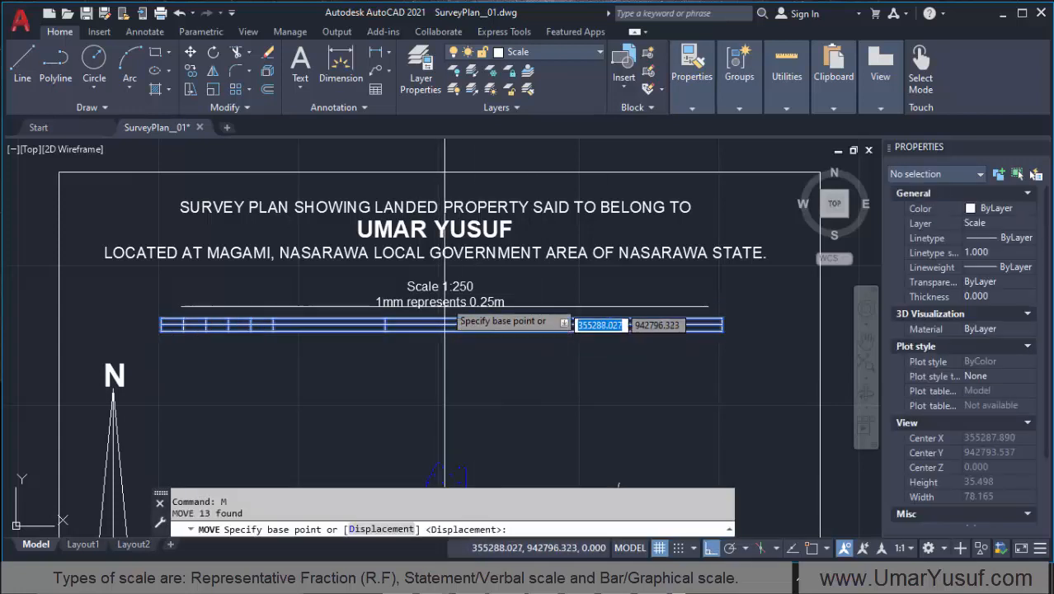
{"action": "left_click", "coordinate": [442, 334]}
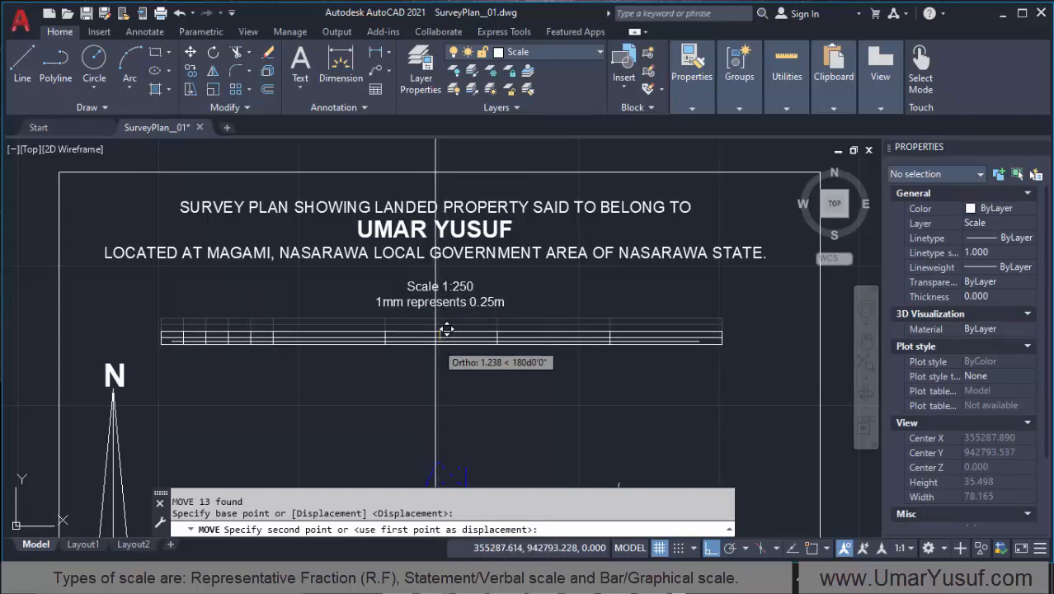
{"action": "left_click", "coordinate": [447, 329]}
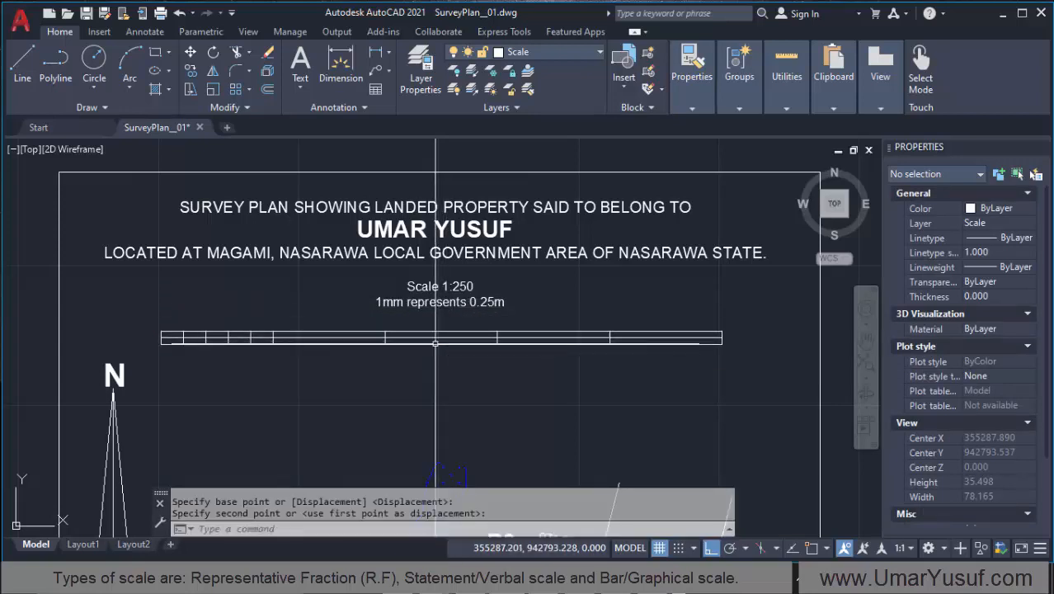
Step: Copy the "Scale 1:250 / 1mm represents 0.25m" text horizontally to the left, above the bar's subdivided part, and switch Ortho off
{"action": "left_click", "coordinate": [424, 302]}
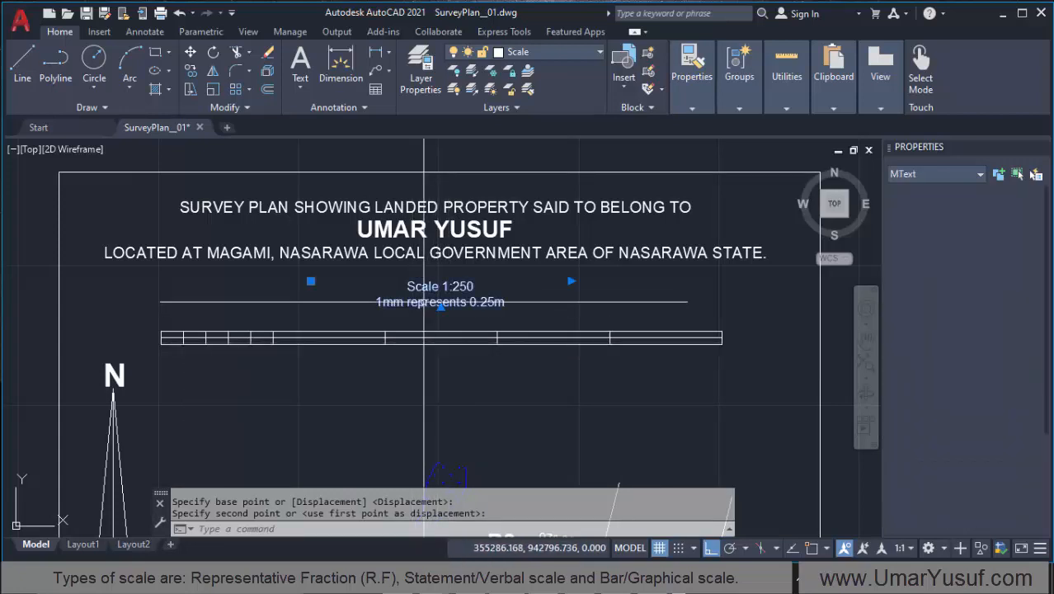
{"action": "left_click", "coordinate": [192, 69]}
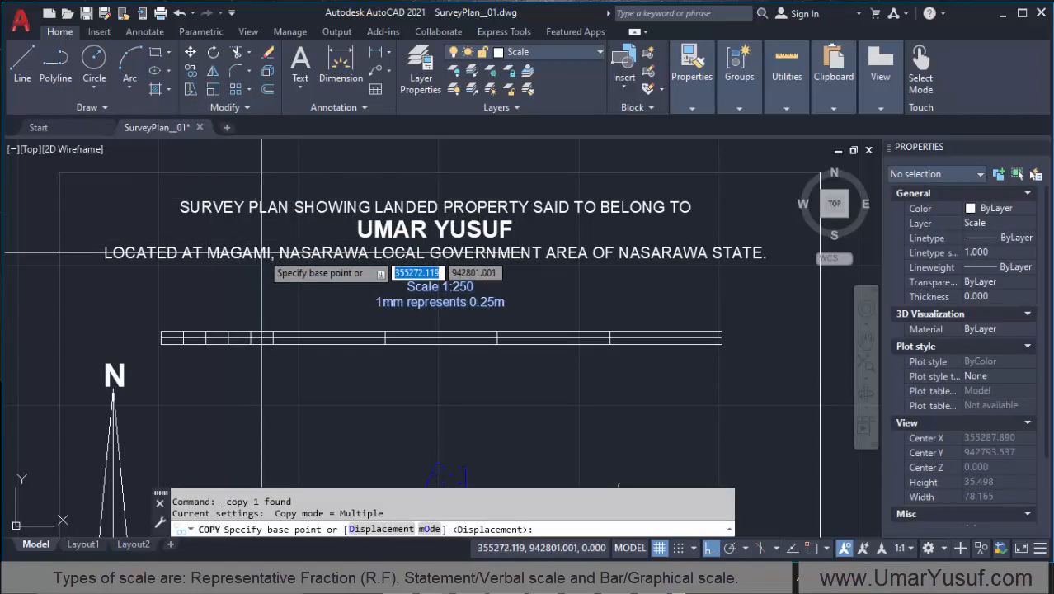
{"action": "left_click", "coordinate": [438, 302]}
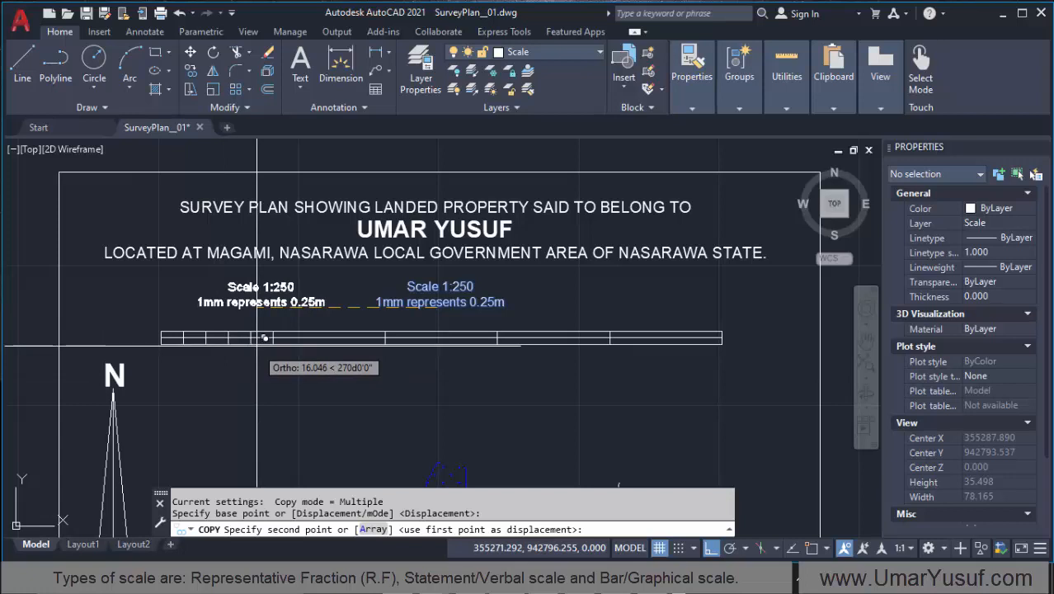
{"action": "left_click", "coordinate": [234, 363]}
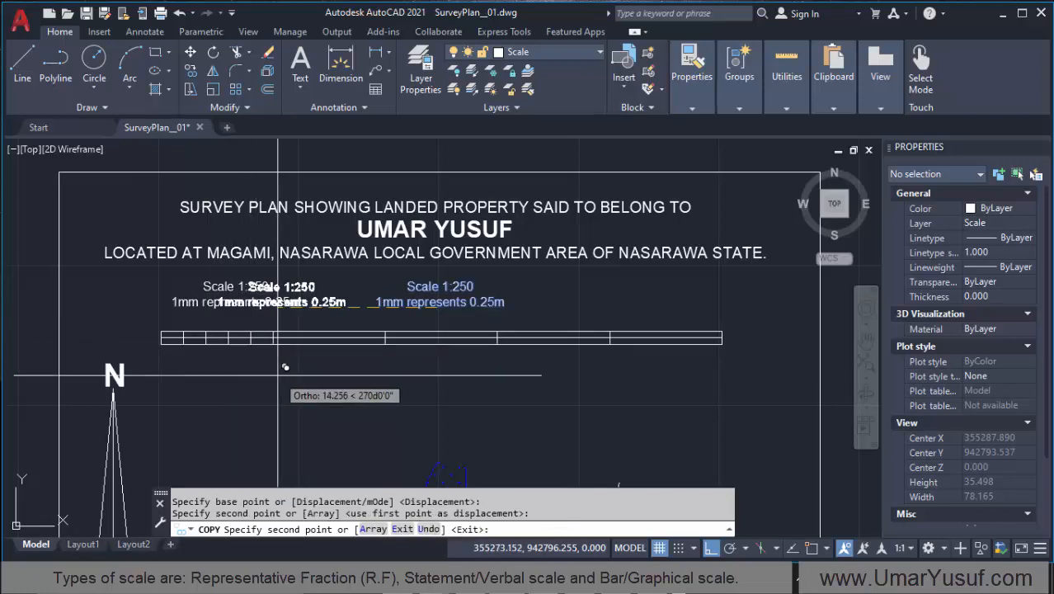
{"action": "key", "text": "Return"}
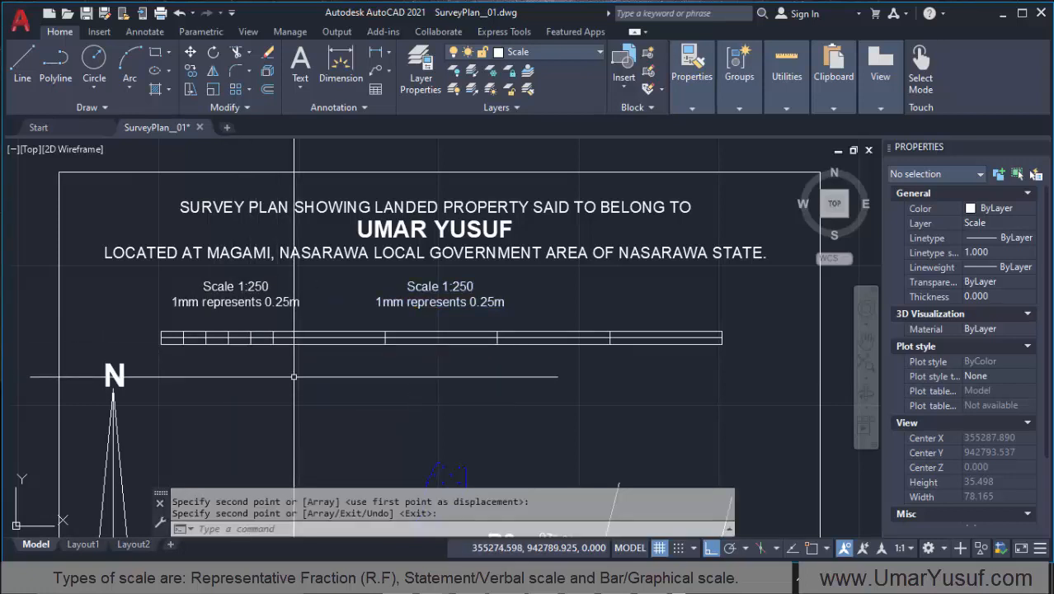
{"action": "left_click", "coordinate": [710, 549]}
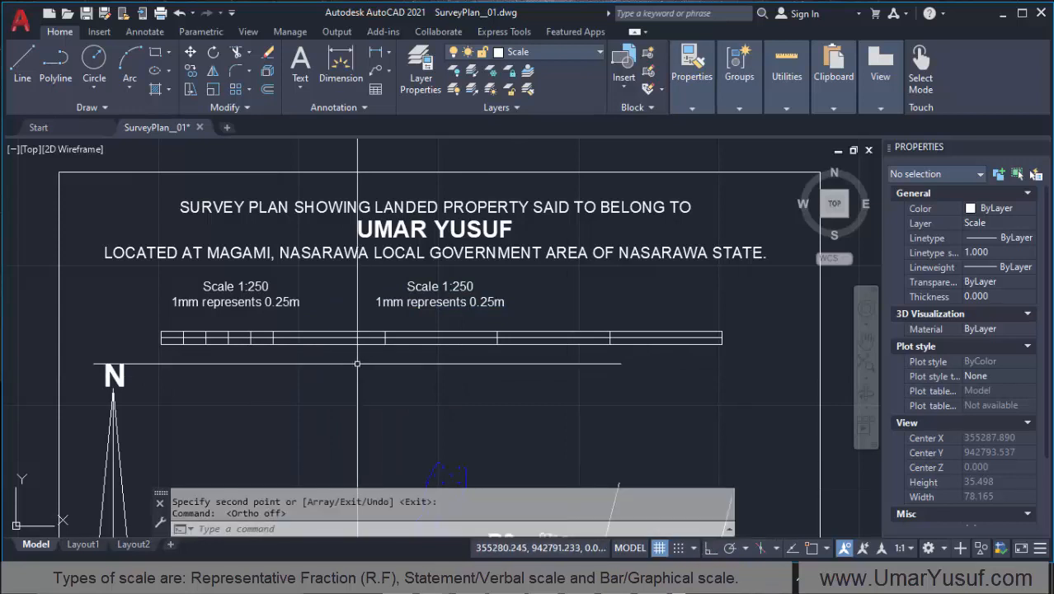
Step: Replace the contents of the copied scale text with "0"
{"action": "key", "text": "Return"}
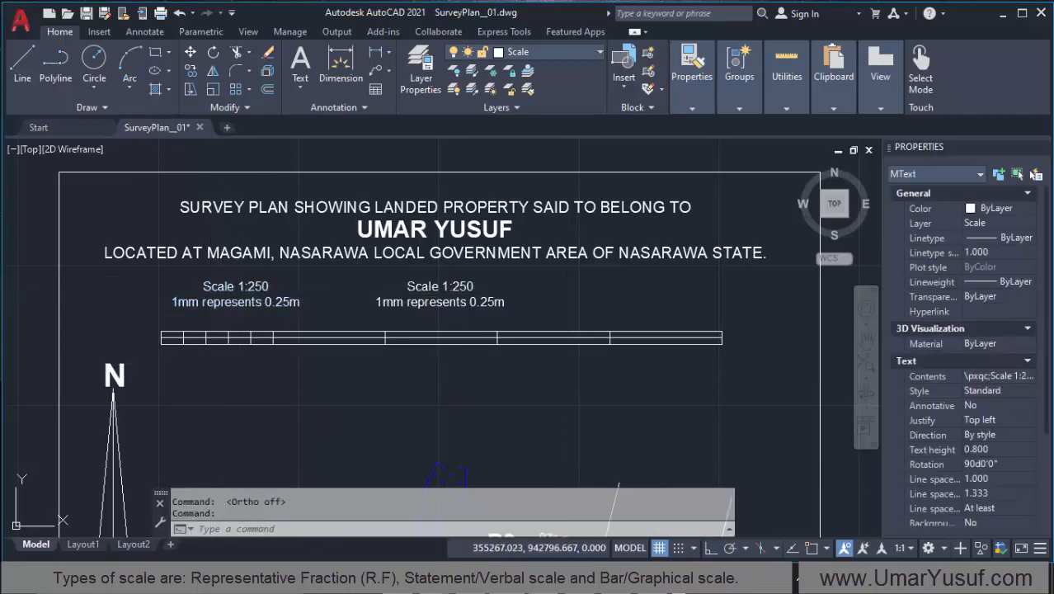
{"action": "double_click", "coordinate": [282, 302]}
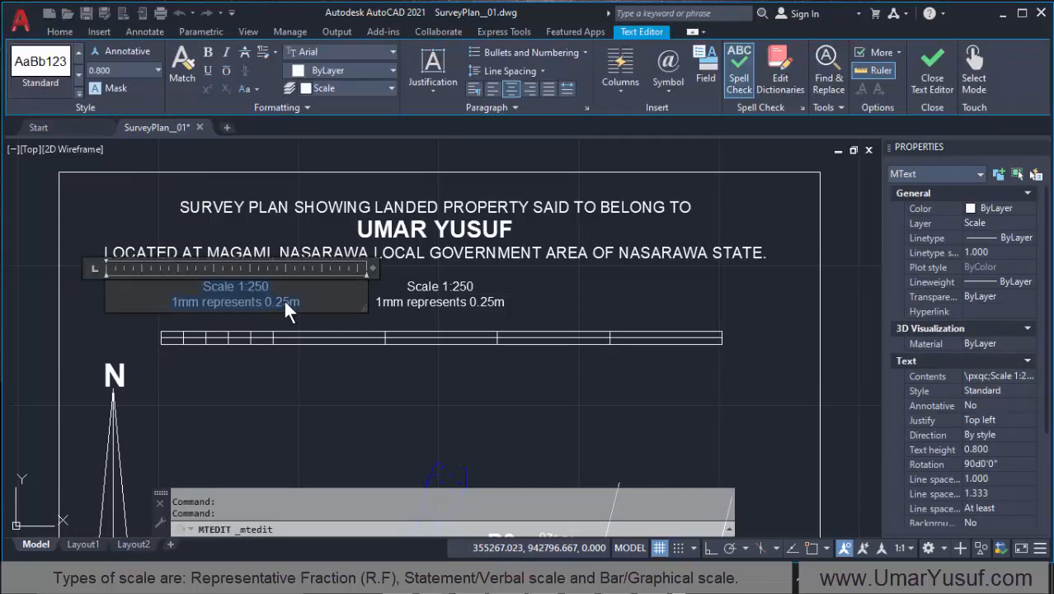
{"action": "type", "text": "0"}
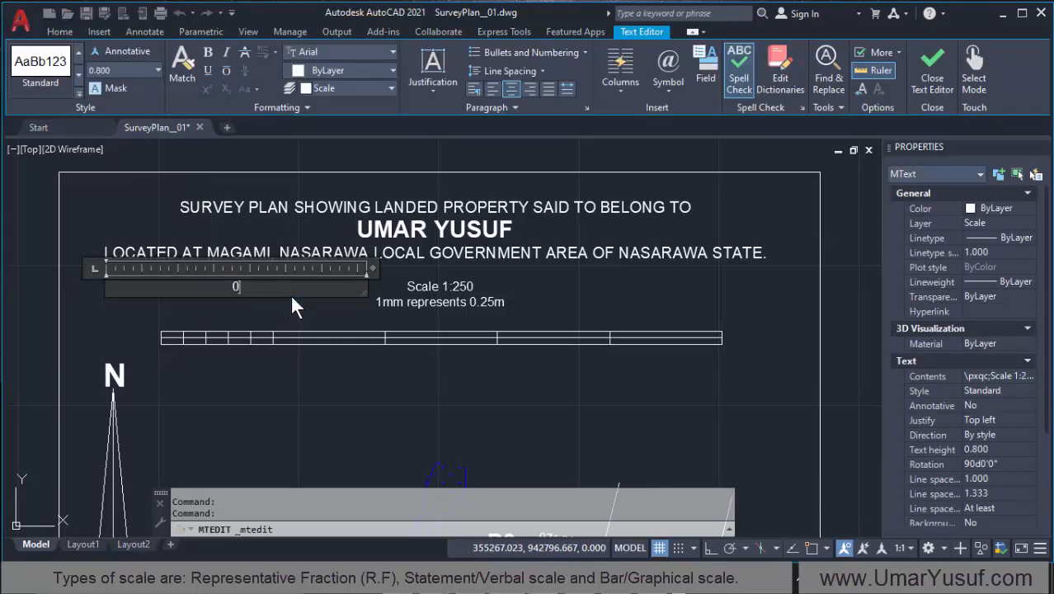
{"action": "left_click", "coordinate": [256, 374]}
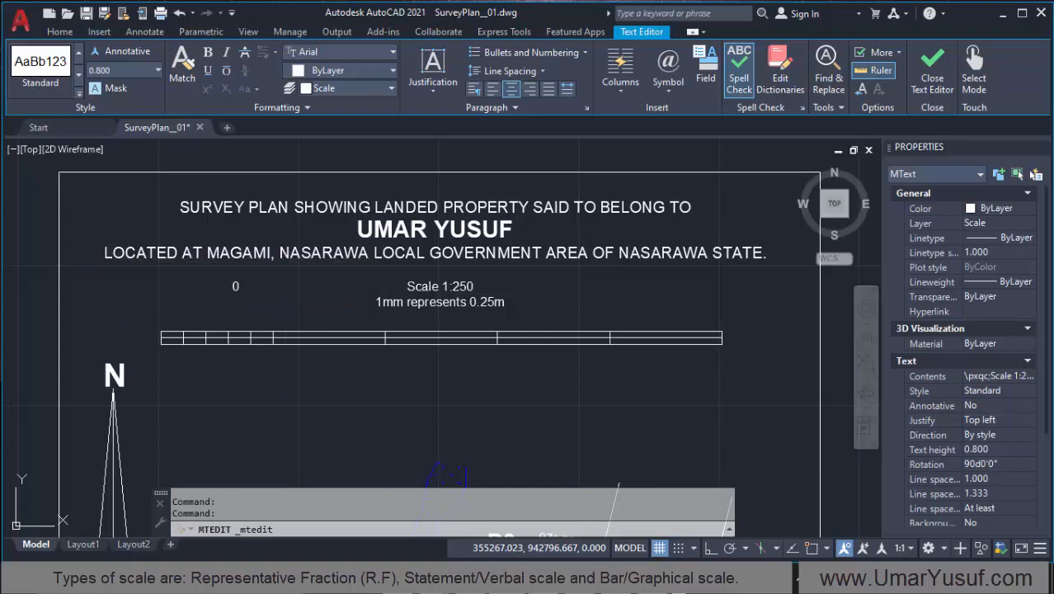
Step: Move the "0" label down and right so it sits just above the line ending the subdivided first division
{"action": "left_click", "coordinate": [250, 277]}
{"action": "left_click", "coordinate": [233, 299]}
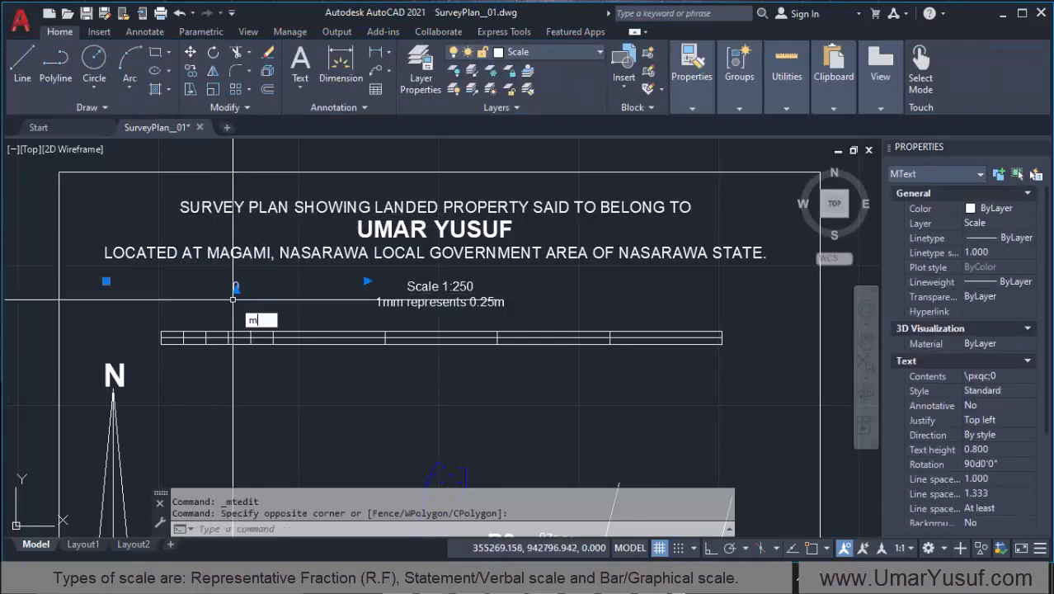
{"action": "key", "text": "Return"}
{"action": "left_click", "coordinate": [245, 276]}
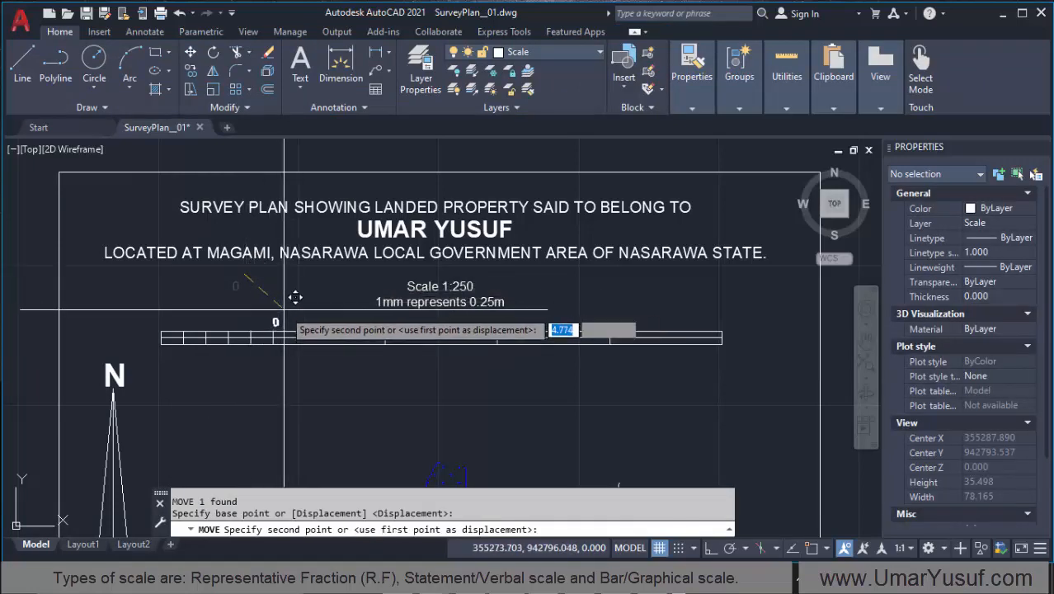
{"action": "scroll", "coordinate": [292, 291], "scroll_direction": "up", "scroll_amount": 2}
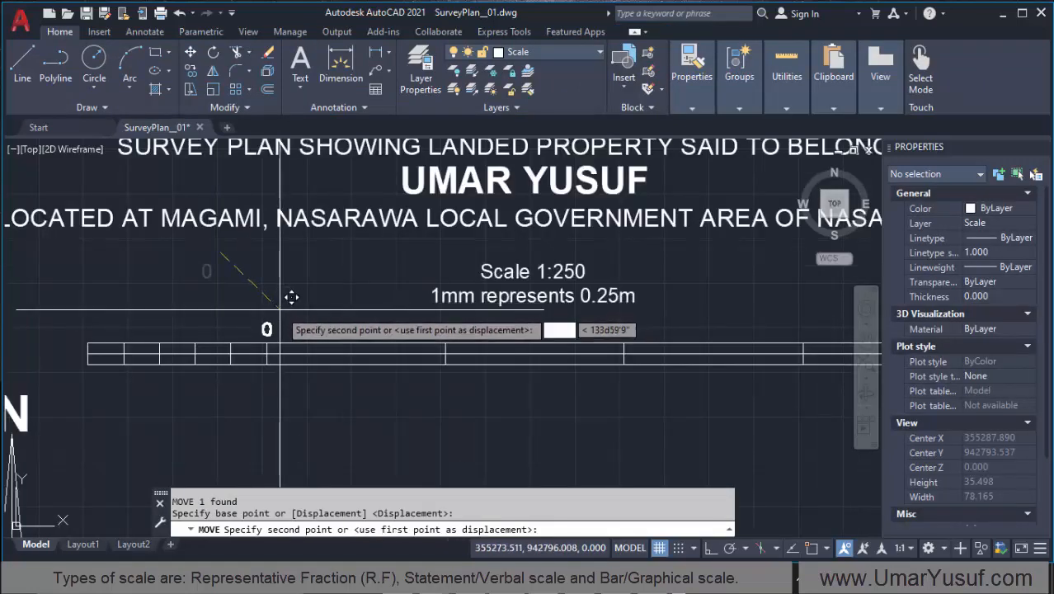
{"action": "left_click", "coordinate": [291, 296]}
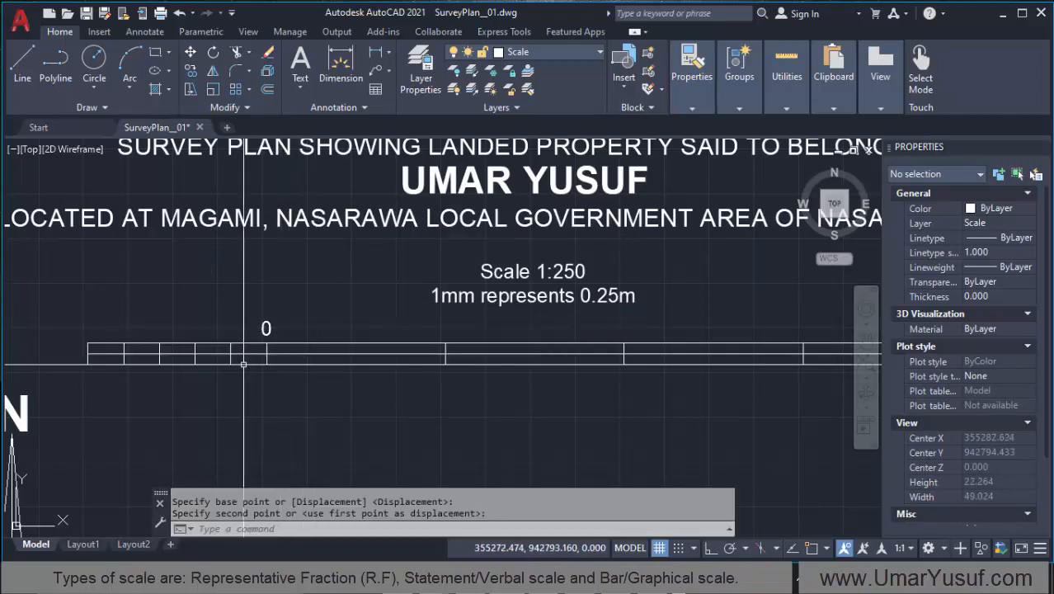
Step: With Ortho on, copy the "0" label horizontally to the bar scale's left end and to each main division line right of zero
{"action": "scroll", "coordinate": [188, 370], "scroll_direction": "down", "scroll_amount": 2}
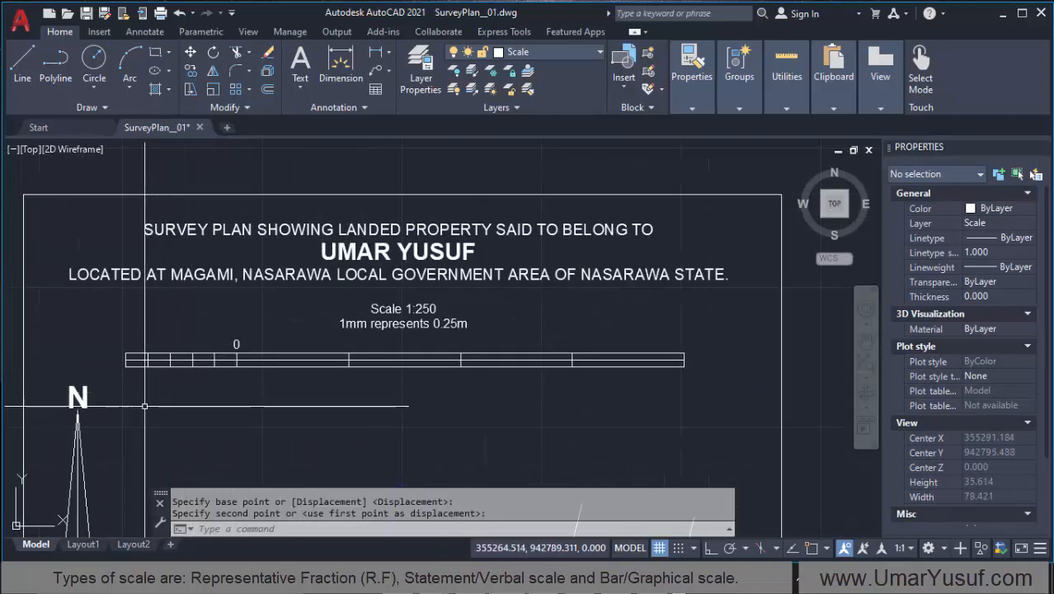
{"action": "left_click", "coordinate": [709, 548]}
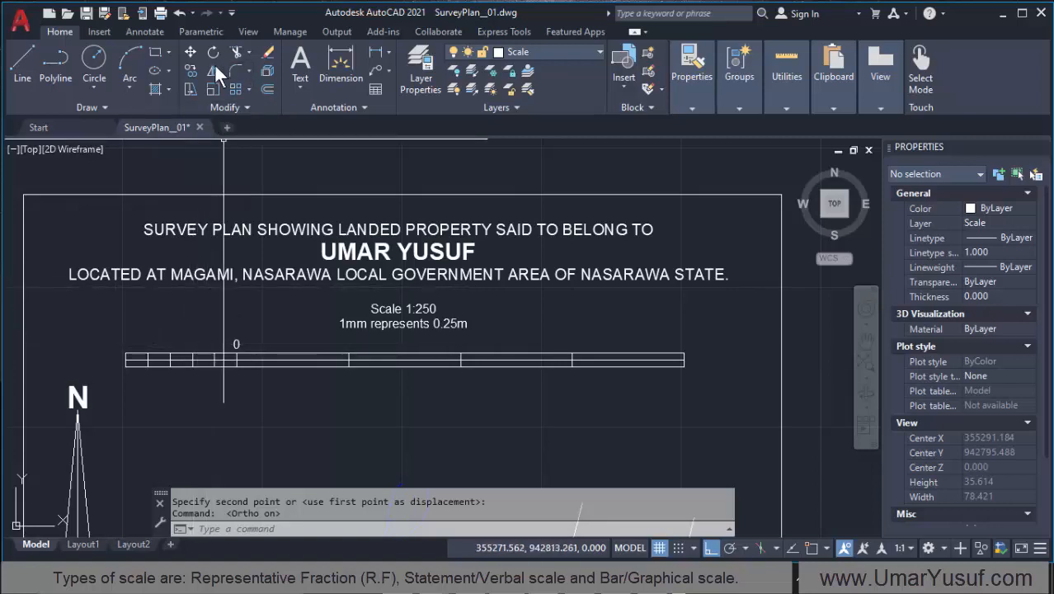
{"action": "left_click", "coordinate": [192, 67]}
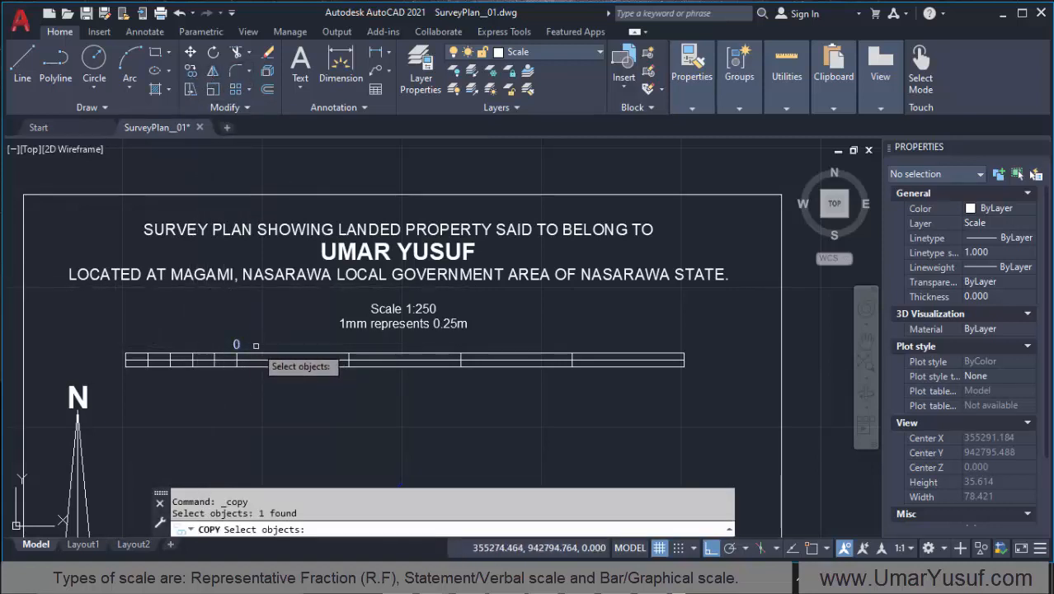
{"action": "key", "text": "Return"}
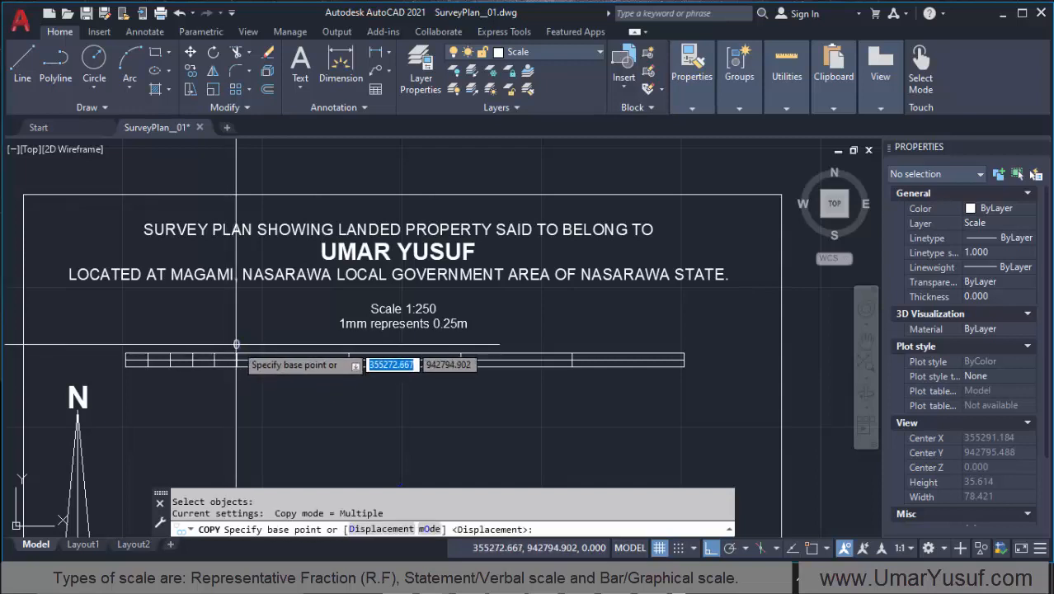
{"action": "left_click", "coordinate": [237, 345]}
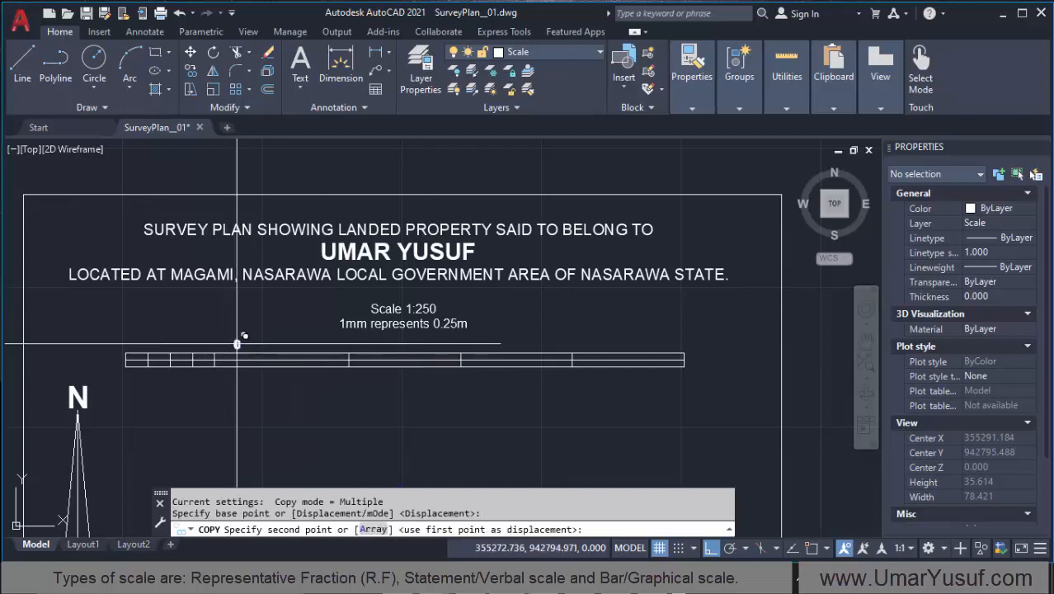
{"action": "left_click", "coordinate": [125, 344]}
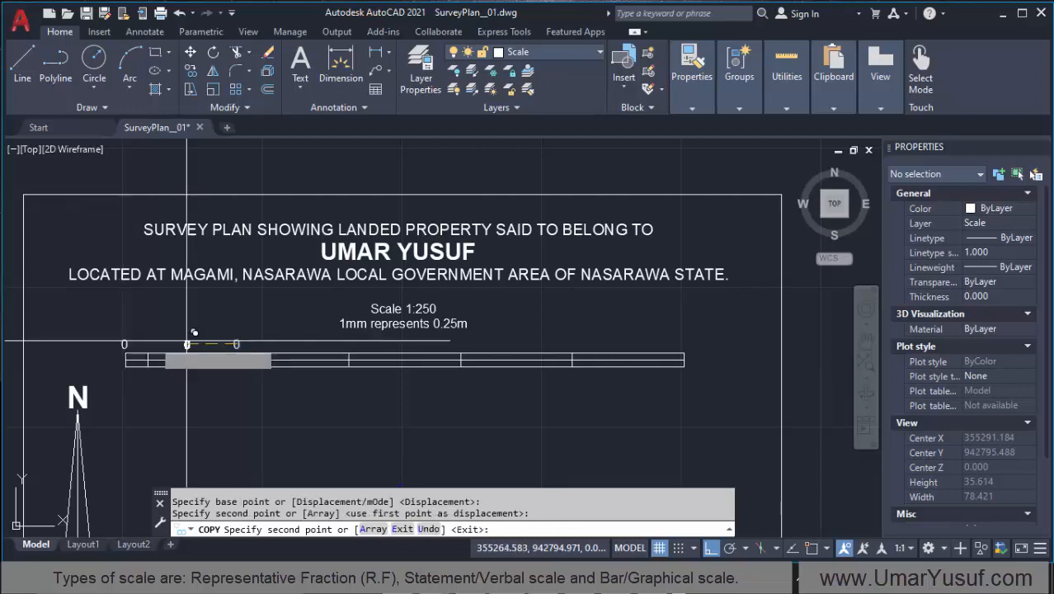
{"action": "left_click", "coordinate": [348, 345]}
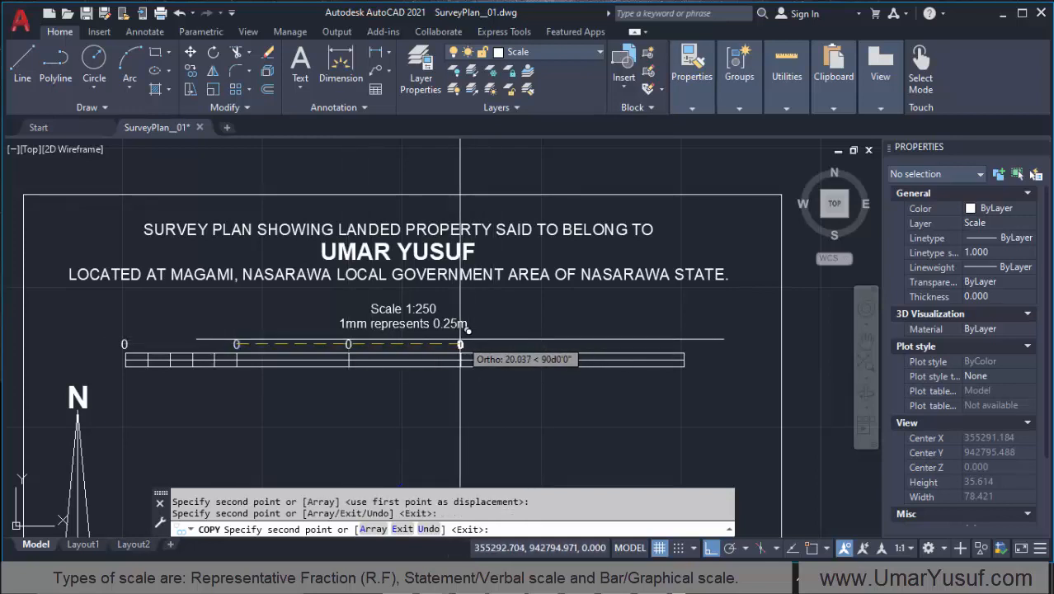
{"action": "left_click", "coordinate": [459, 339]}
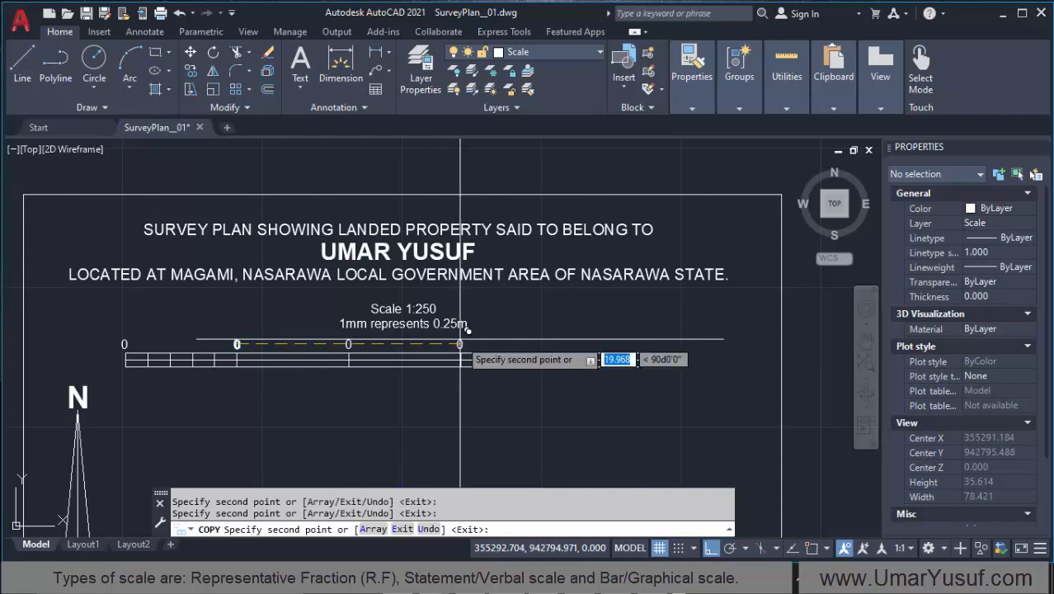
{"action": "left_click", "coordinate": [570, 339]}
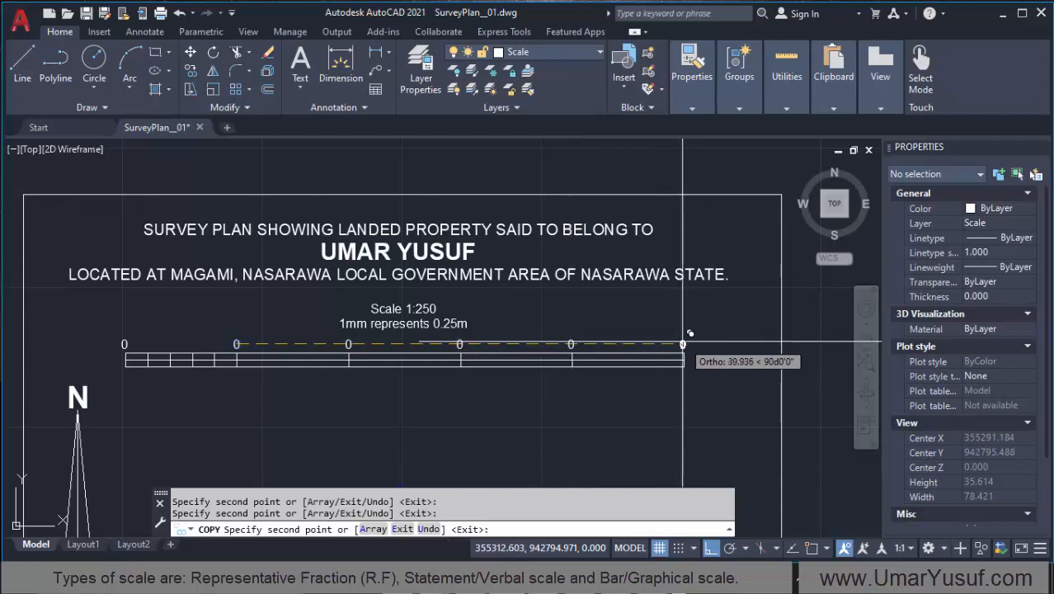
{"action": "left_click", "coordinate": [683, 343]}
{"action": "key", "text": "Return"}
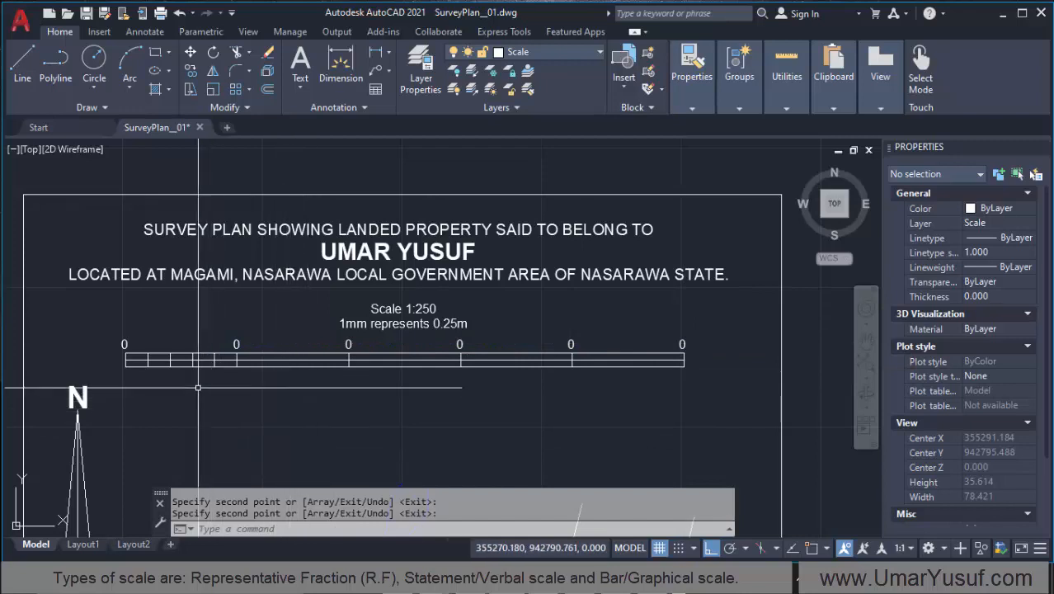
Step: Replace the label at the bar scale's left end with "10m"
{"action": "key", "text": "Return"}
{"action": "left_click", "coordinate": [124, 345]}
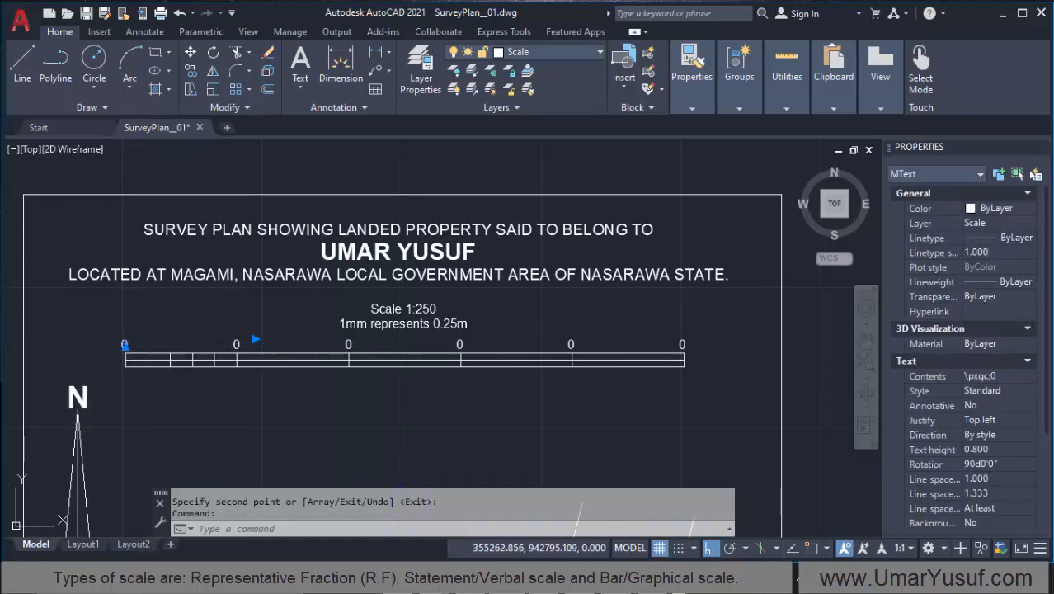
{"action": "double_click", "coordinate": [124, 345]}
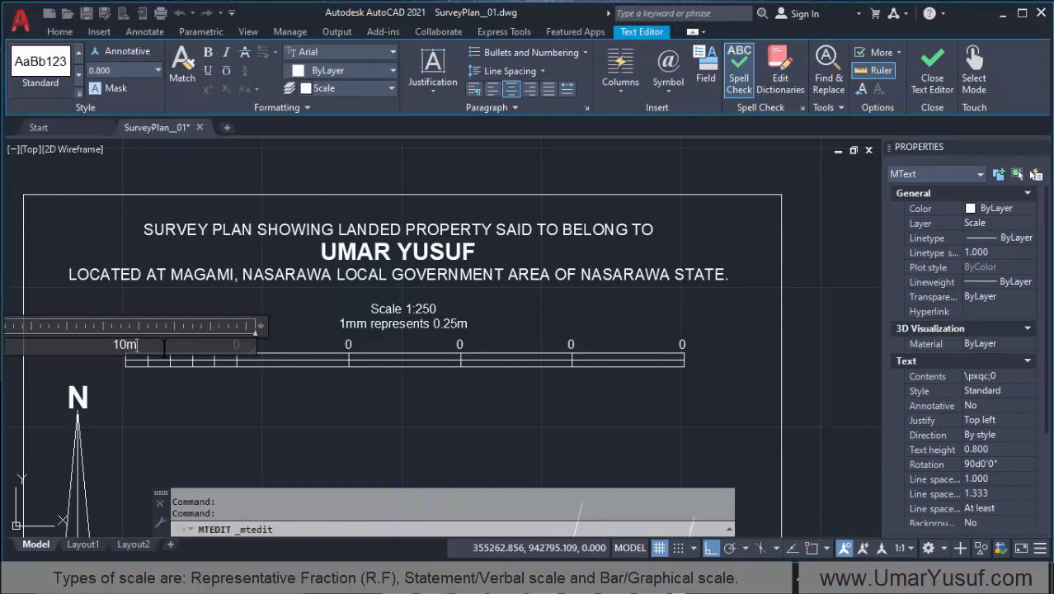
{"action": "left_click", "coordinate": [173, 417]}
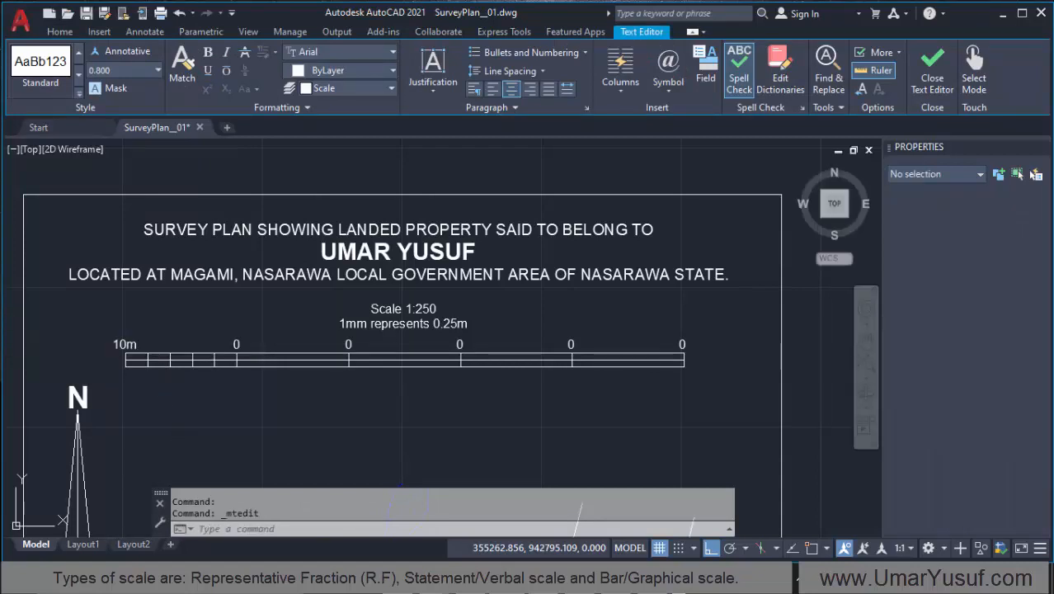
{"action": "left_click", "coordinate": [349, 345]}
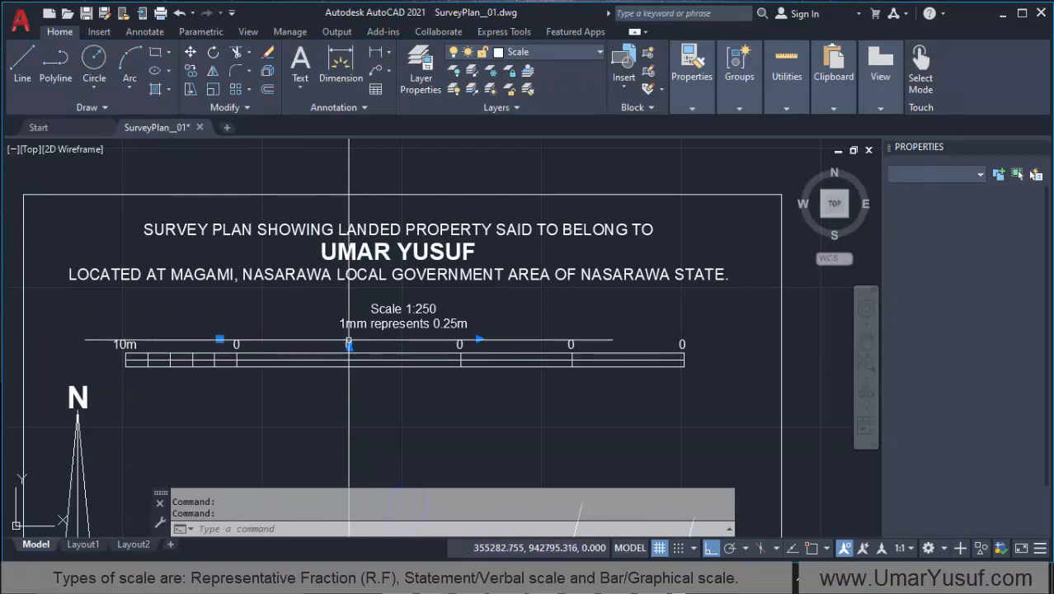
{"action": "key", "text": "Escape"}
{"action": "left_click", "coordinate": [349, 346]}
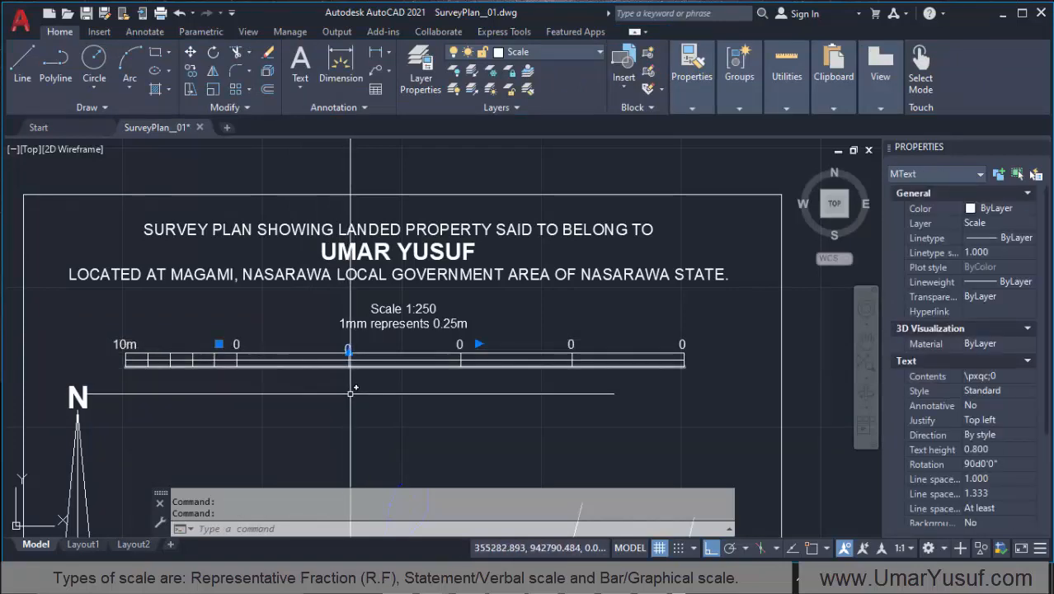
{"action": "key", "text": "ctrl+z"}
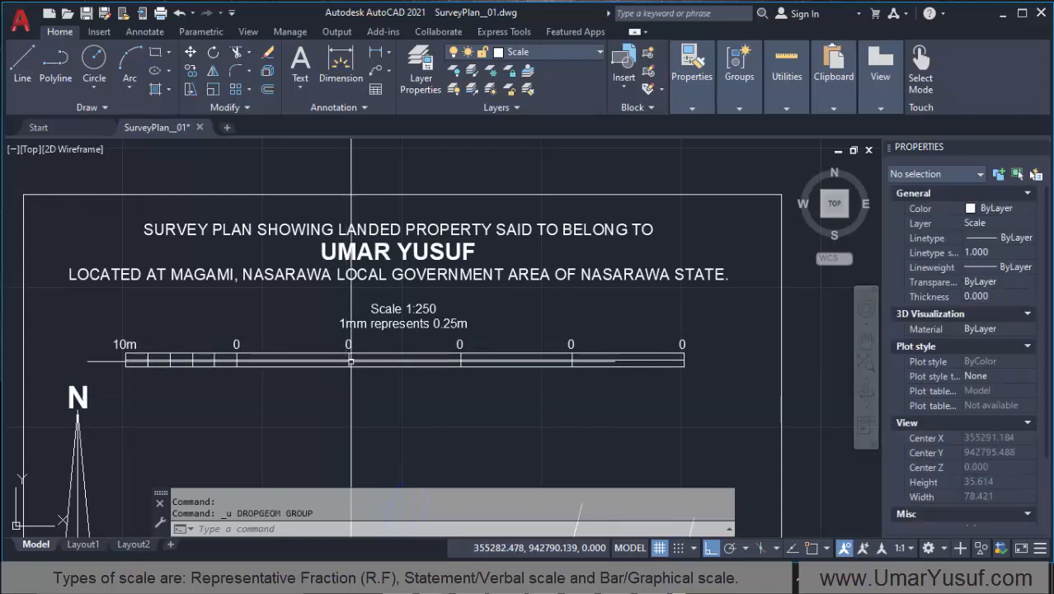
Step: Change the labels above the first and second main divisions right of zero to "10" and "20"
{"action": "left_click", "coordinate": [352, 339]}
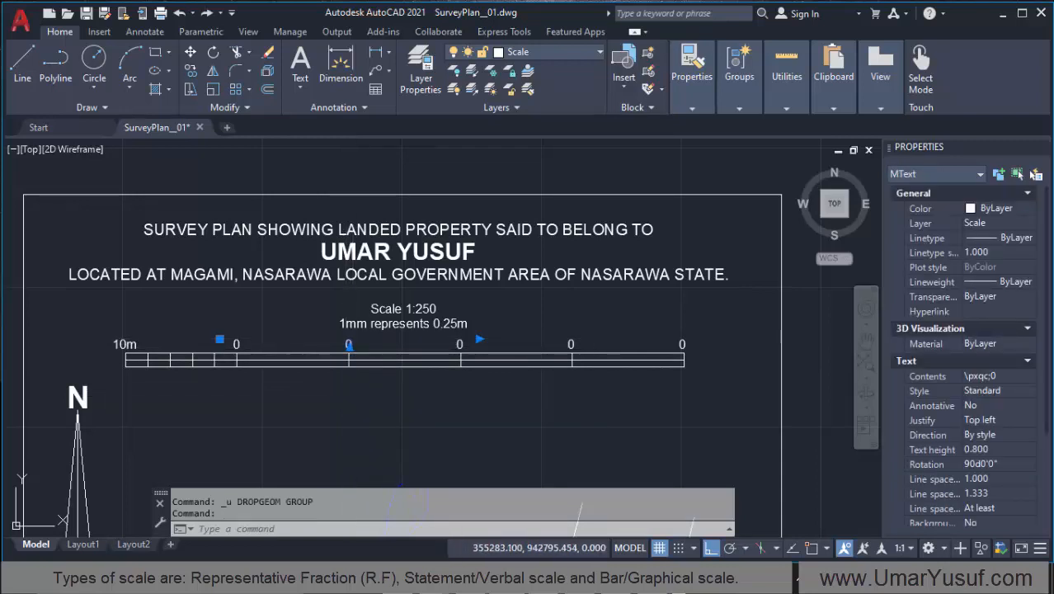
{"action": "double_click", "coordinate": [354, 365]}
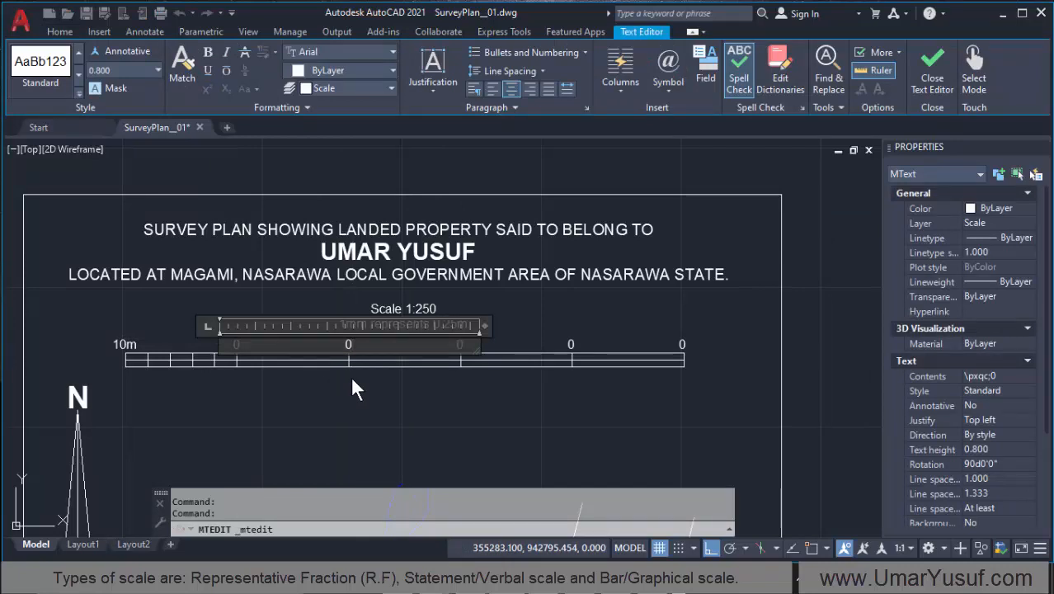
{"action": "type", "text": "1"}
{"action": "left_click", "coordinate": [344, 423]}
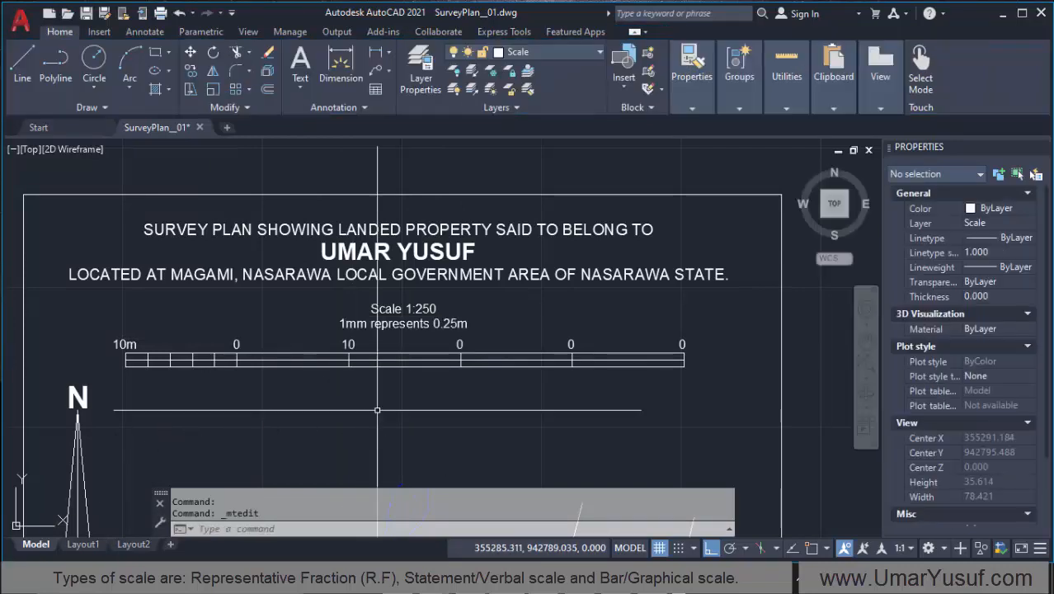
{"action": "left_click", "coordinate": [460, 344]}
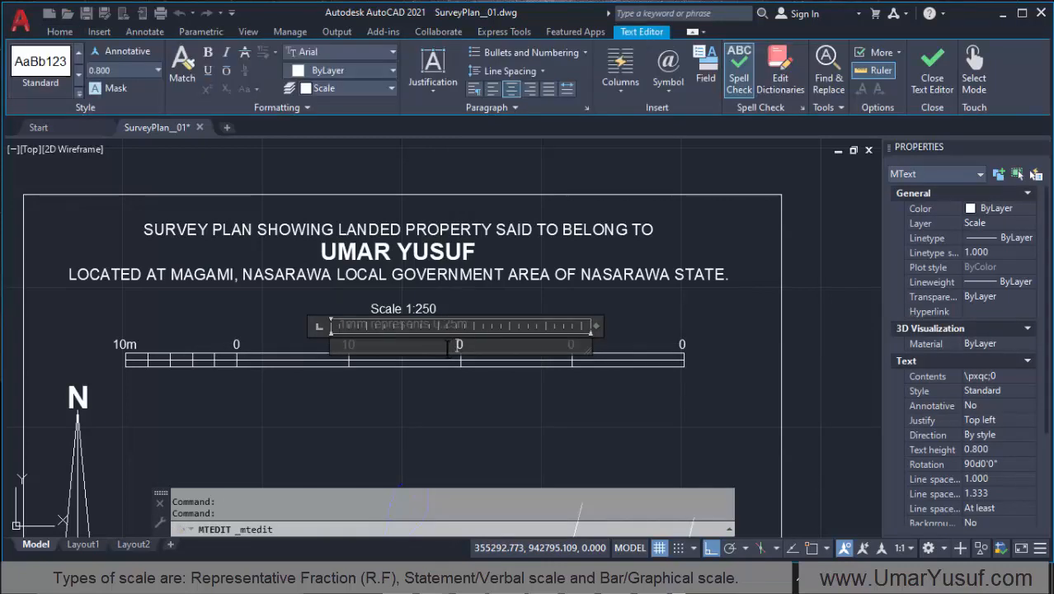
{"action": "left_click", "coordinate": [470, 423]}
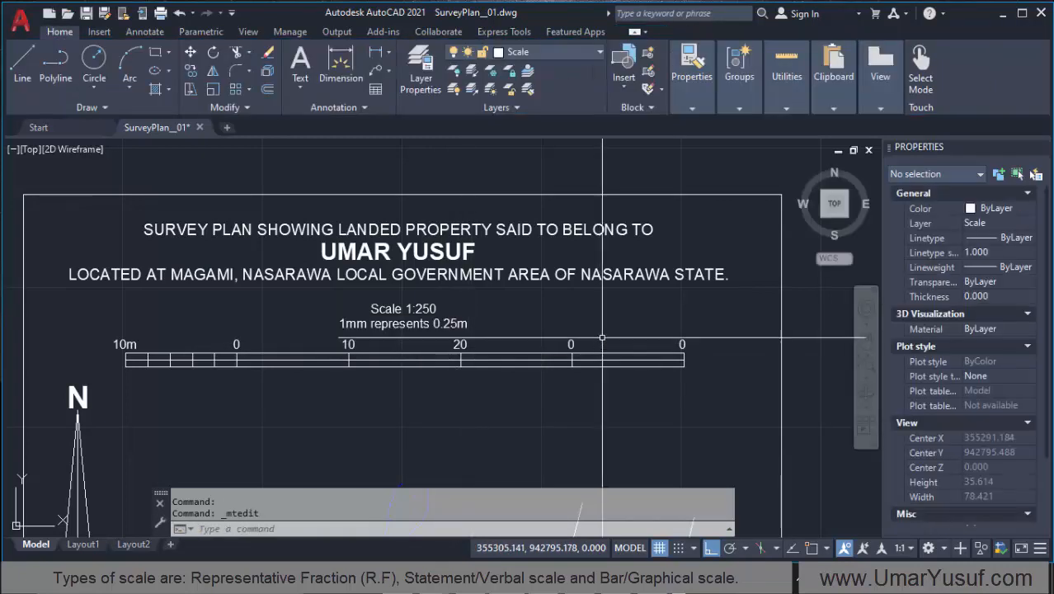
Step: Change the last two labels on the bar scale to "30" and "40m"
{"action": "left_click", "coordinate": [570, 344]}
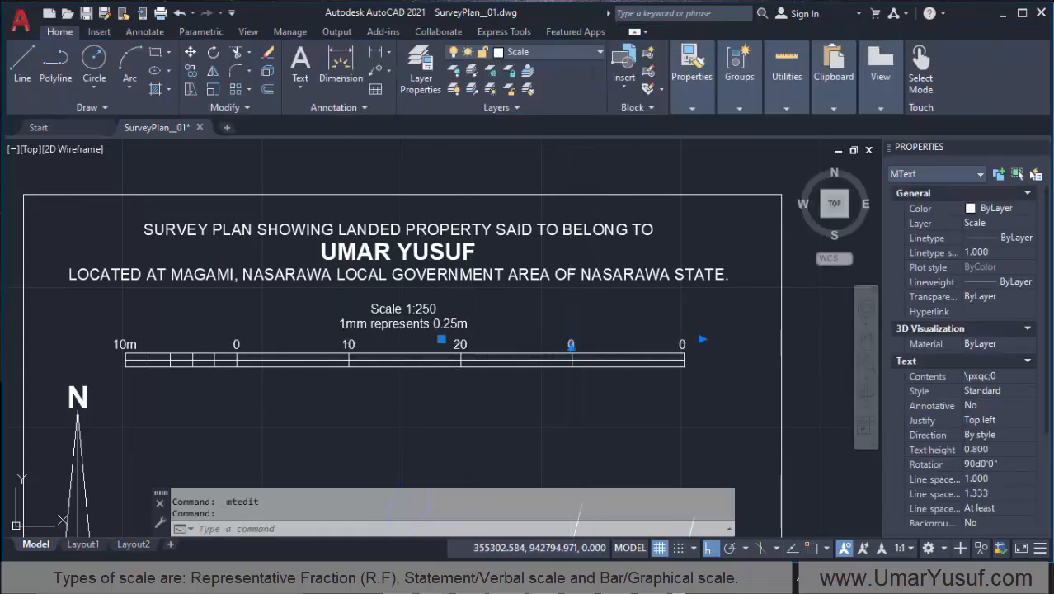
{"action": "double_click", "coordinate": [570, 344]}
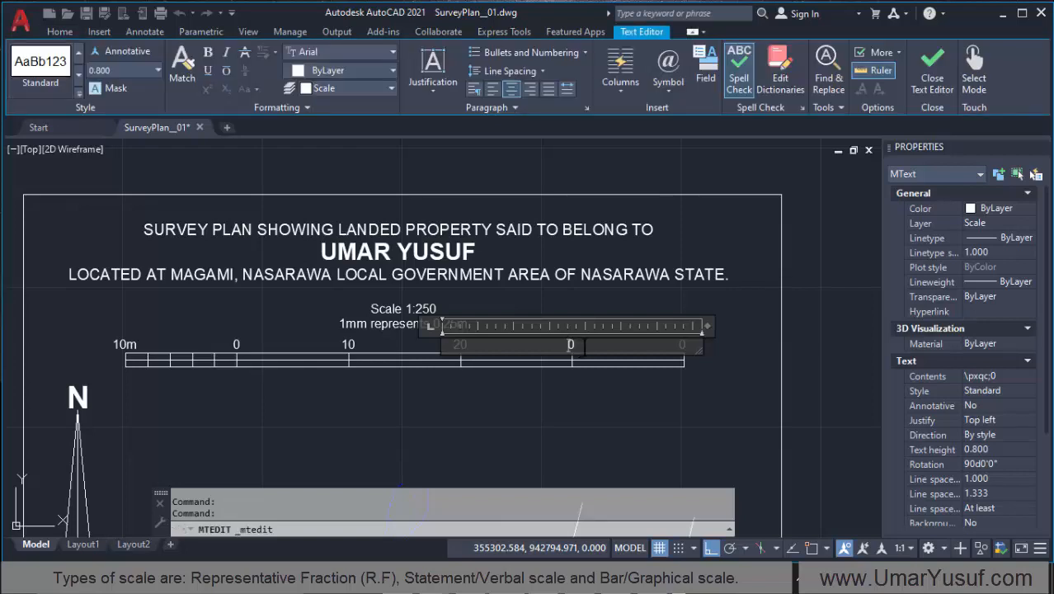
{"action": "left_click", "coordinate": [574, 423]}
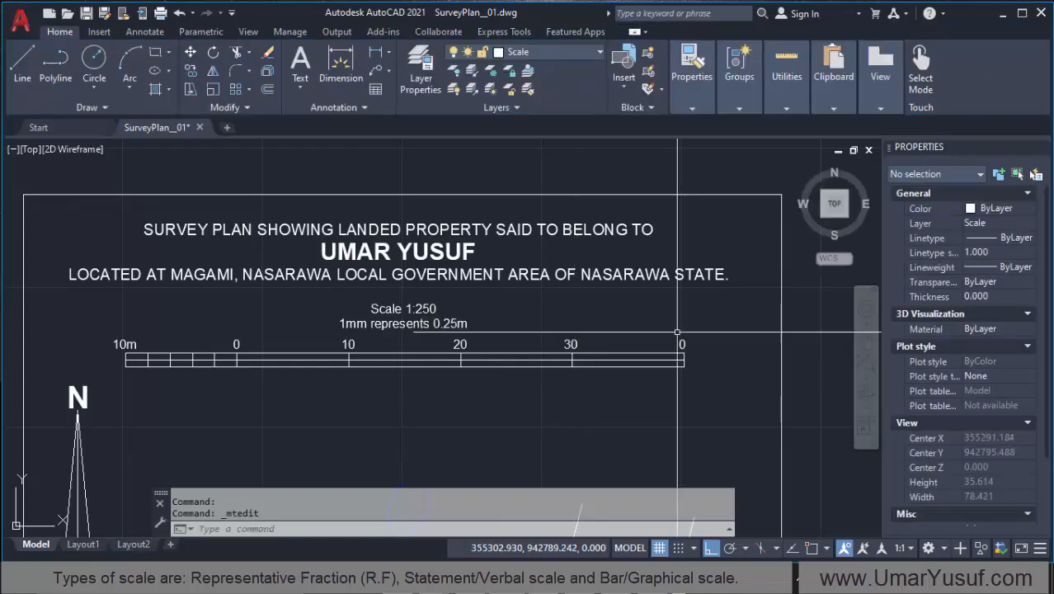
{"action": "left_click", "coordinate": [682, 344]}
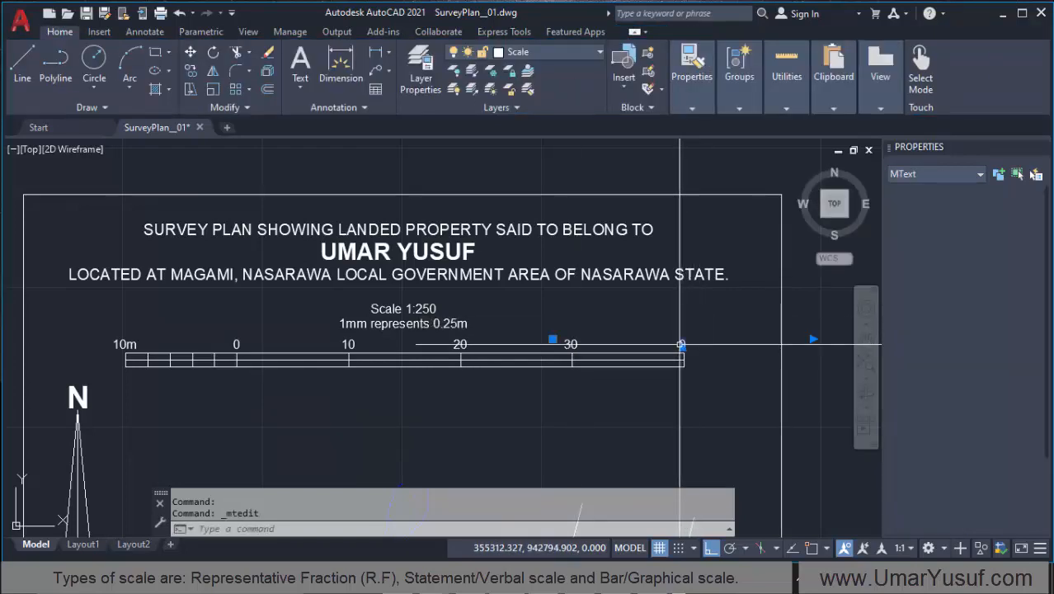
{"action": "double_click", "coordinate": [682, 344]}
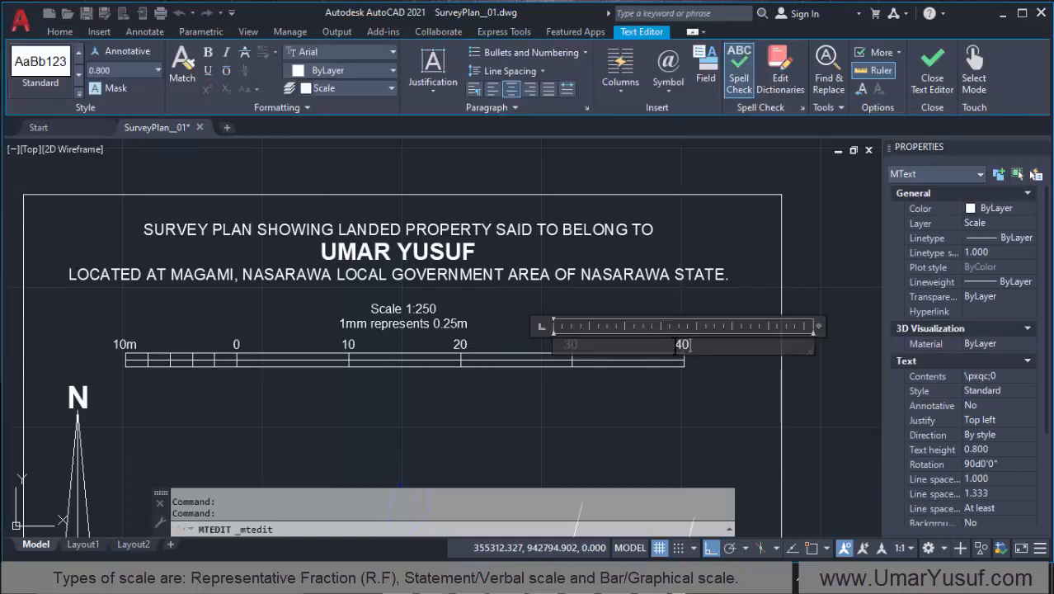
{"action": "left_click", "coordinate": [625, 429]}
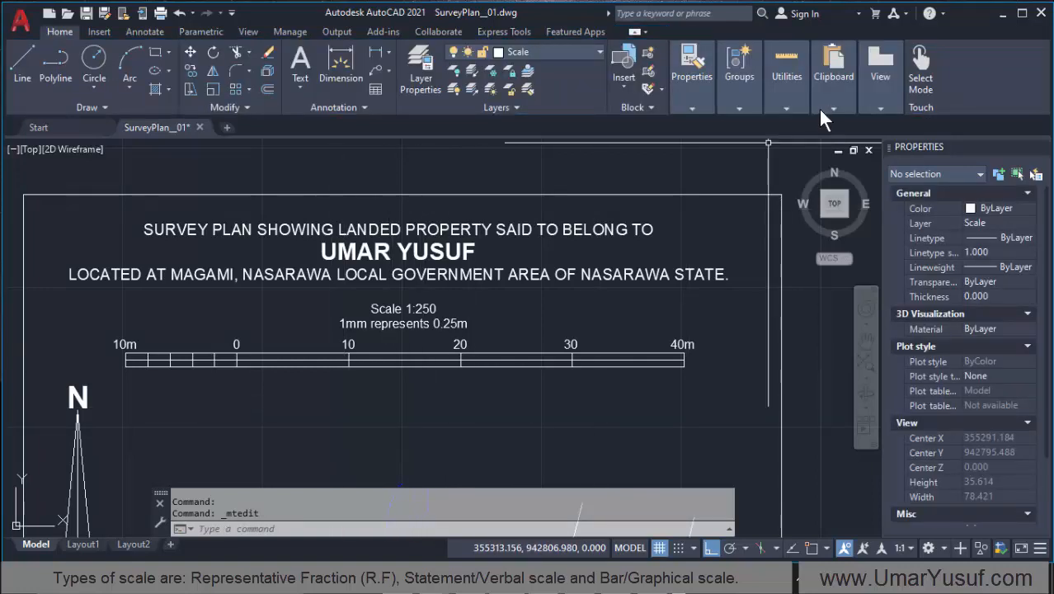
Step: Quick-measure the bar scale's division between 10 and 20 with Ortho off, and view the reference plan's scale in GIMP
{"action": "left_click", "coordinate": [780, 92]}
{"action": "left_click", "coordinate": [759, 131]}
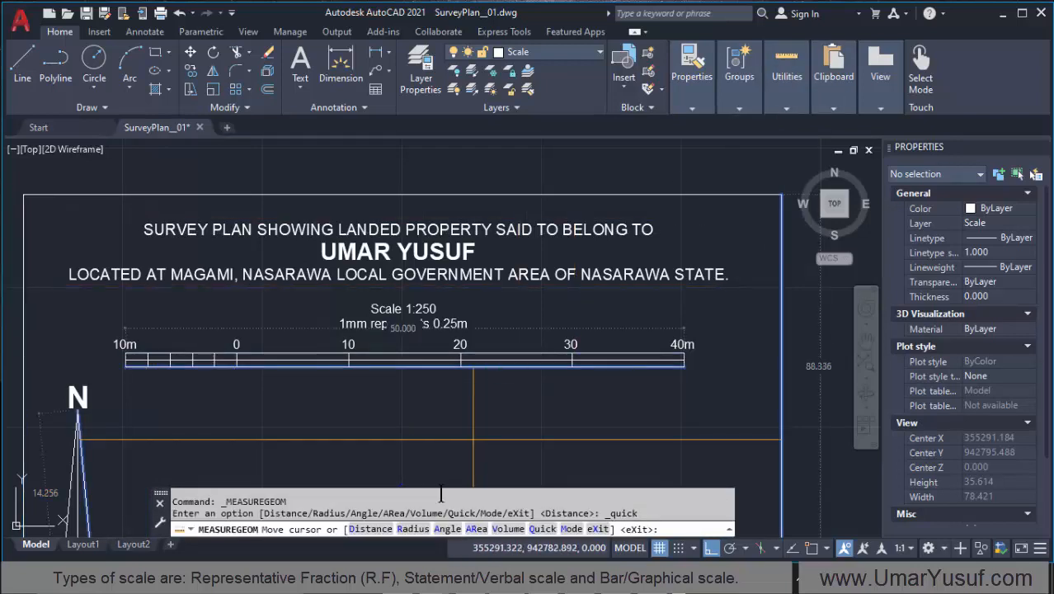
{"action": "left_click", "coordinate": [710, 548]}
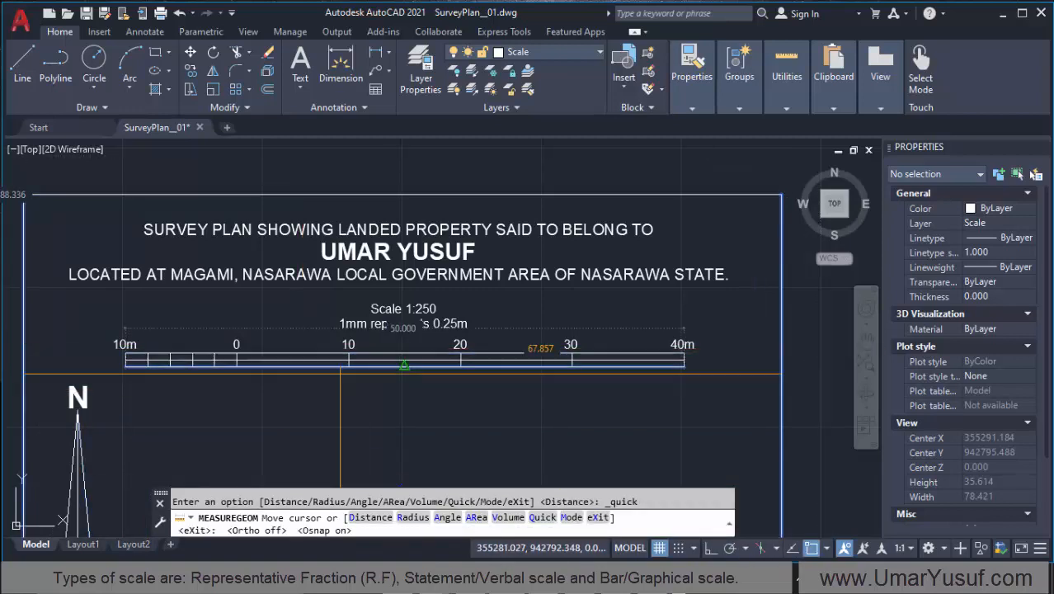
{"action": "left_click", "coordinate": [348, 360]}
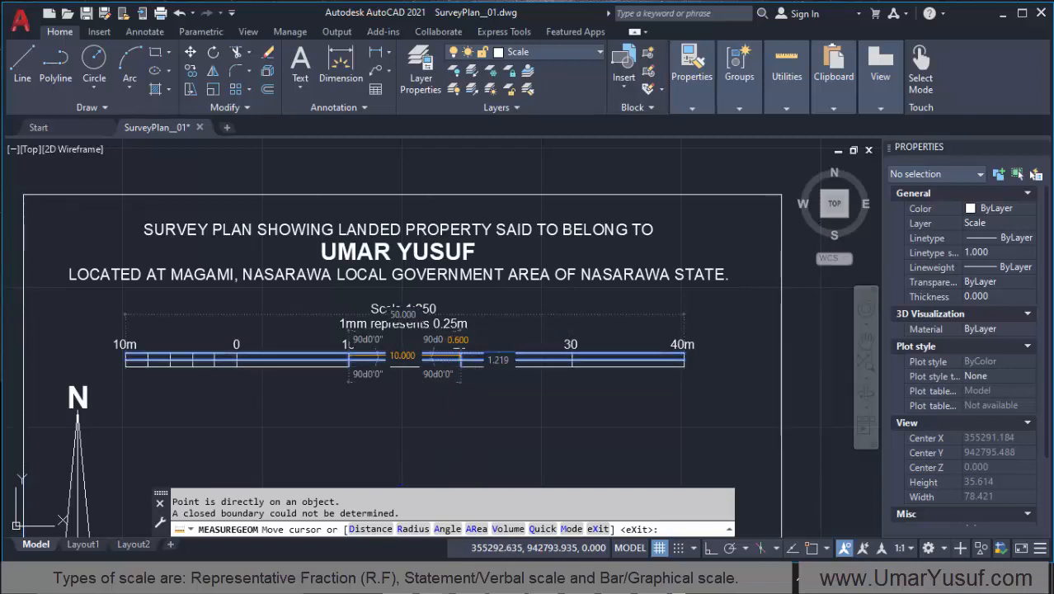
{"action": "left_click", "coordinate": [403, 356]}
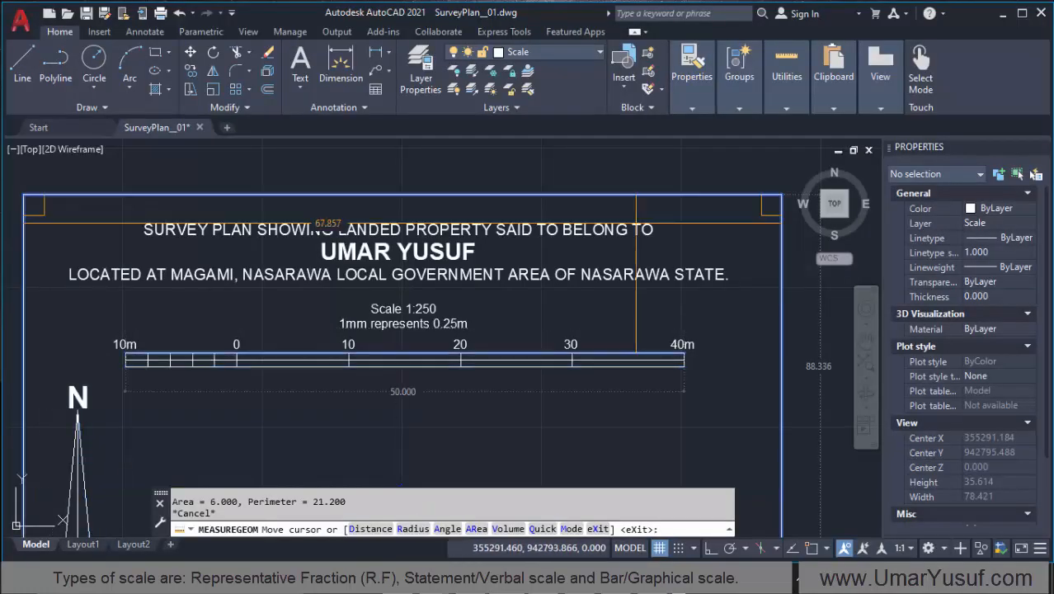
{"action": "scroll", "coordinate": [155, 363], "scroll_direction": "up", "scroll_amount": 1}
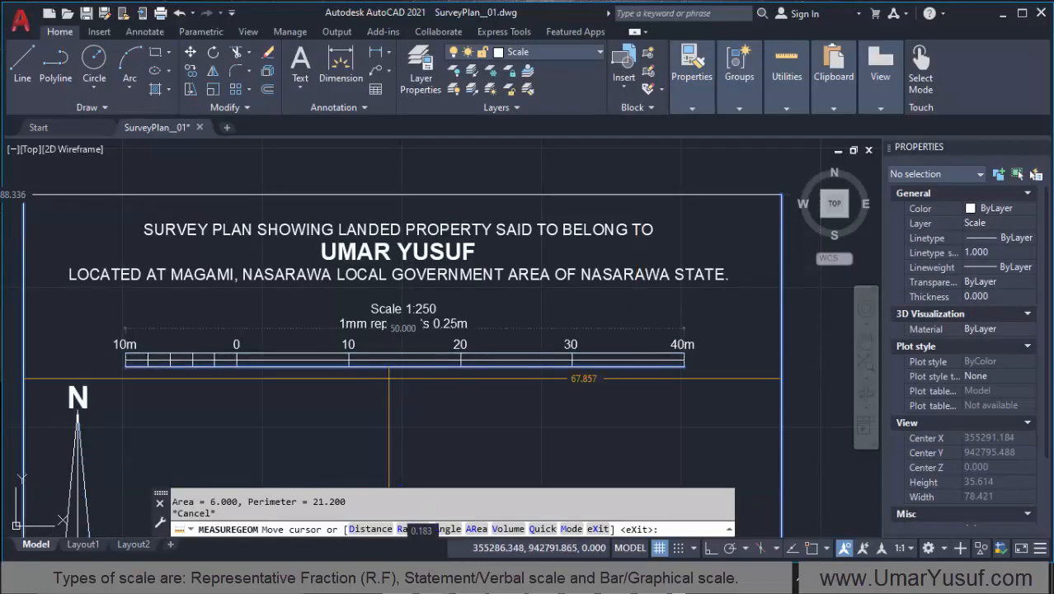
{"action": "key", "text": "Escape"}
Step: Hatch the five small divisions left of zero with the SOLID pattern, alternating upper and lower cells, beginning with the upper cell at 10m
{"action": "scroll", "coordinate": [155, 363], "scroll_direction": "up", "scroll_amount": 1}
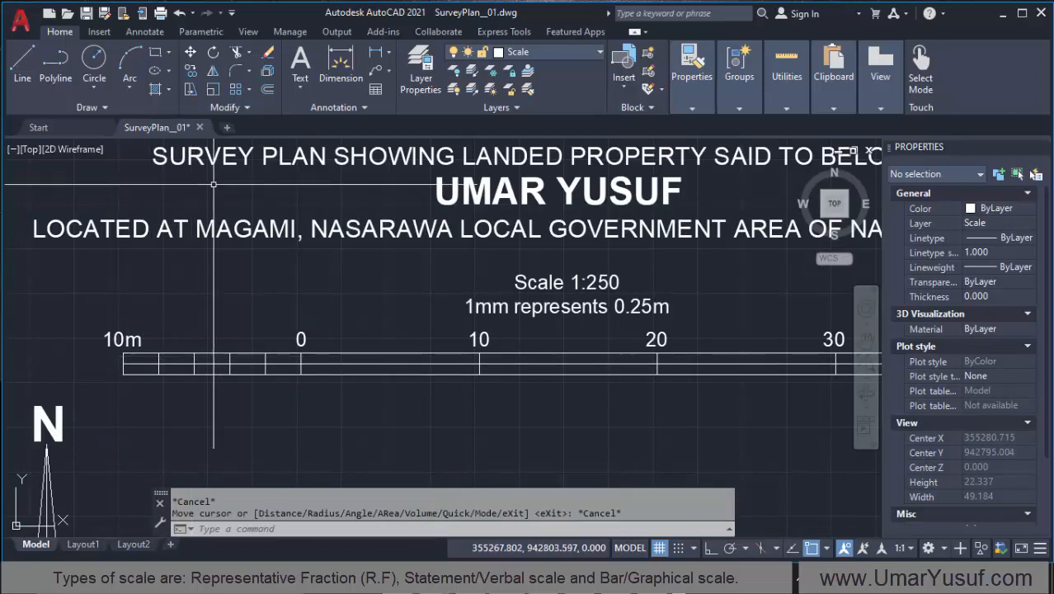
{"action": "left_click", "coordinate": [154, 89]}
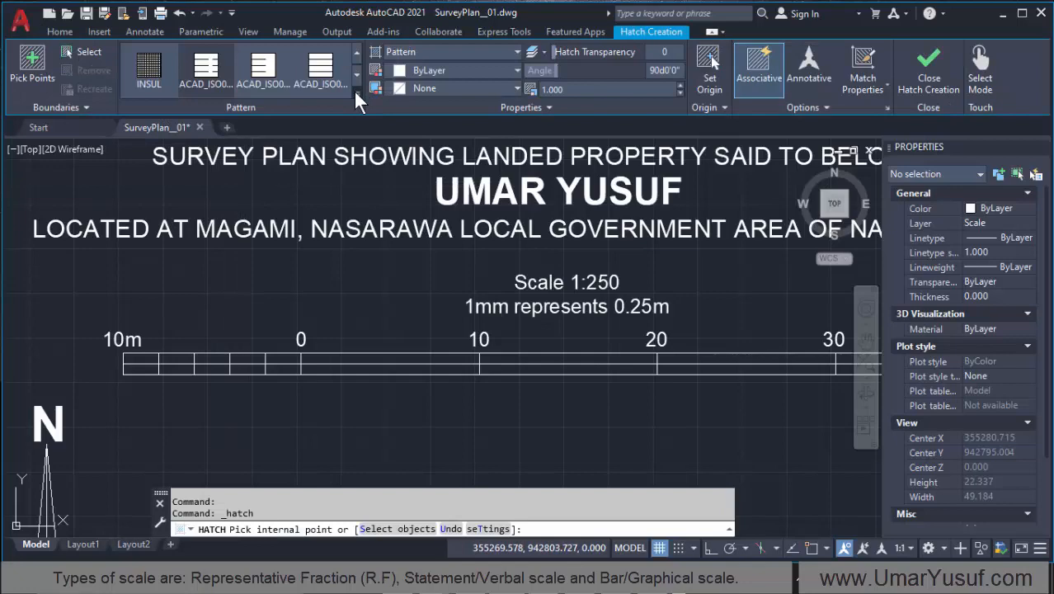
{"action": "left_click", "coordinate": [357, 91]}
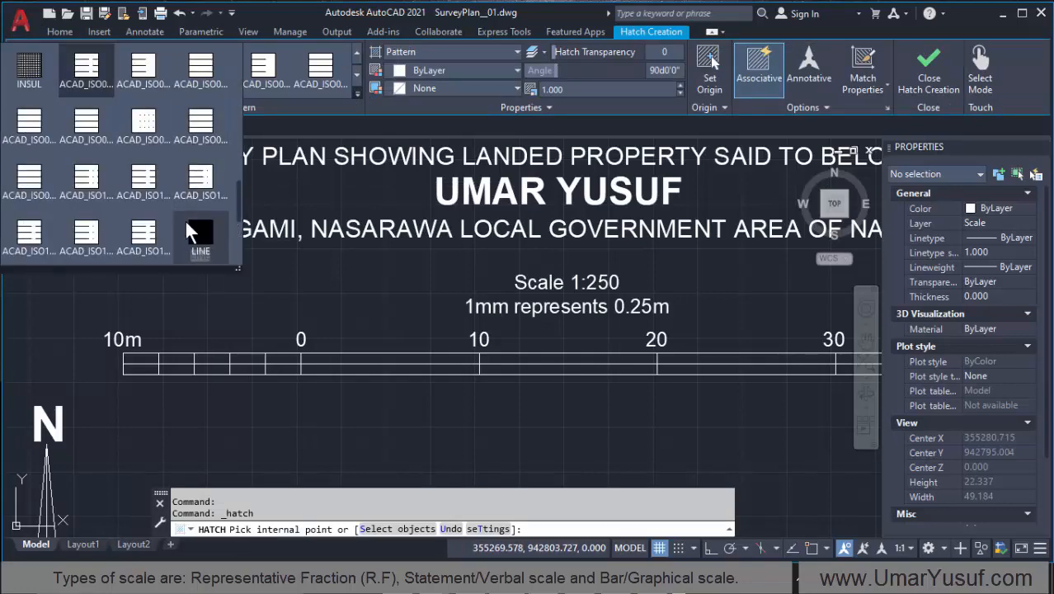
{"action": "scroll", "coordinate": [104, 155], "scroll_direction": "up", "scroll_amount": 10}
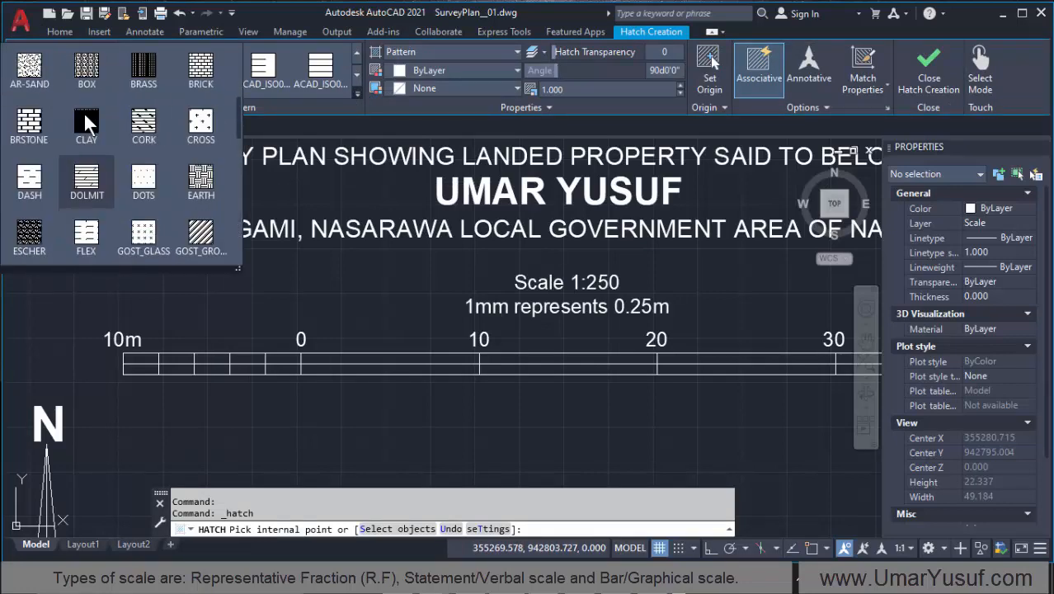
{"action": "scroll", "coordinate": [50, 87], "scroll_direction": "up", "scroll_amount": 1}
{"action": "left_click", "coordinate": [35, 73]}
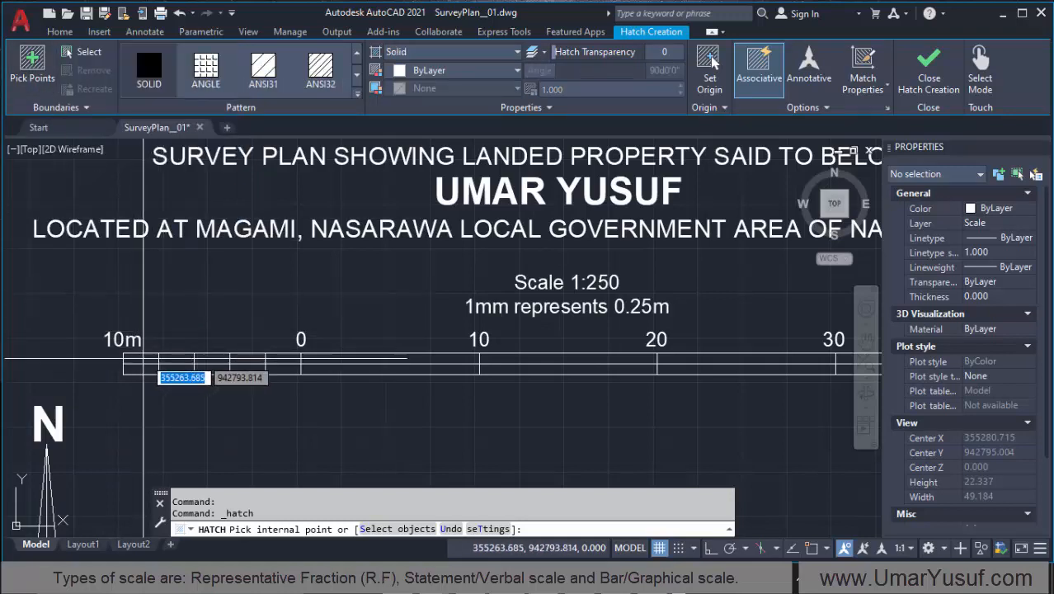
{"action": "left_click", "coordinate": [140, 359]}
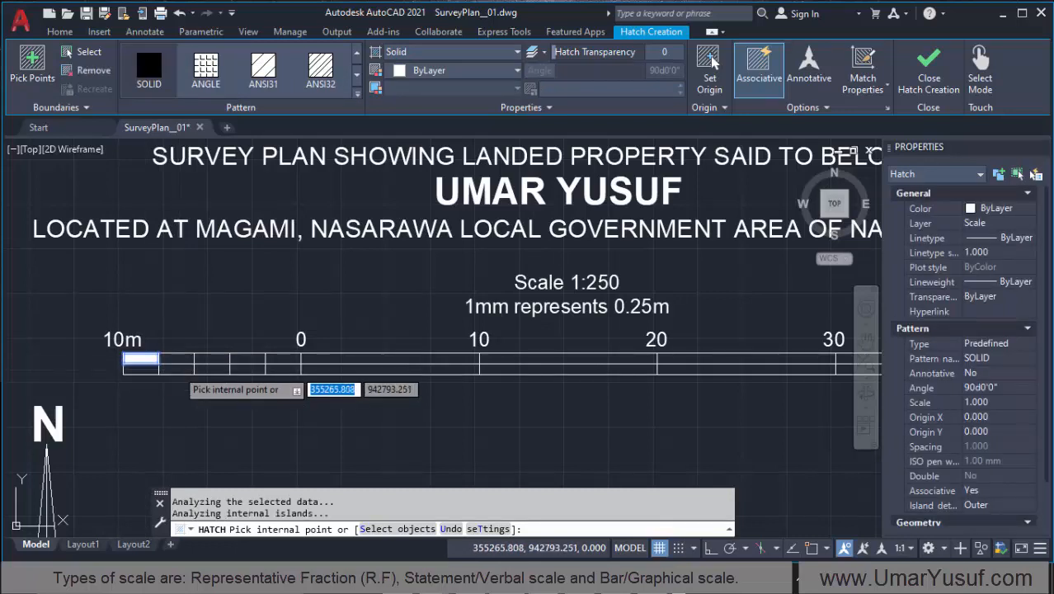
{"action": "left_click", "coordinate": [176, 369]}
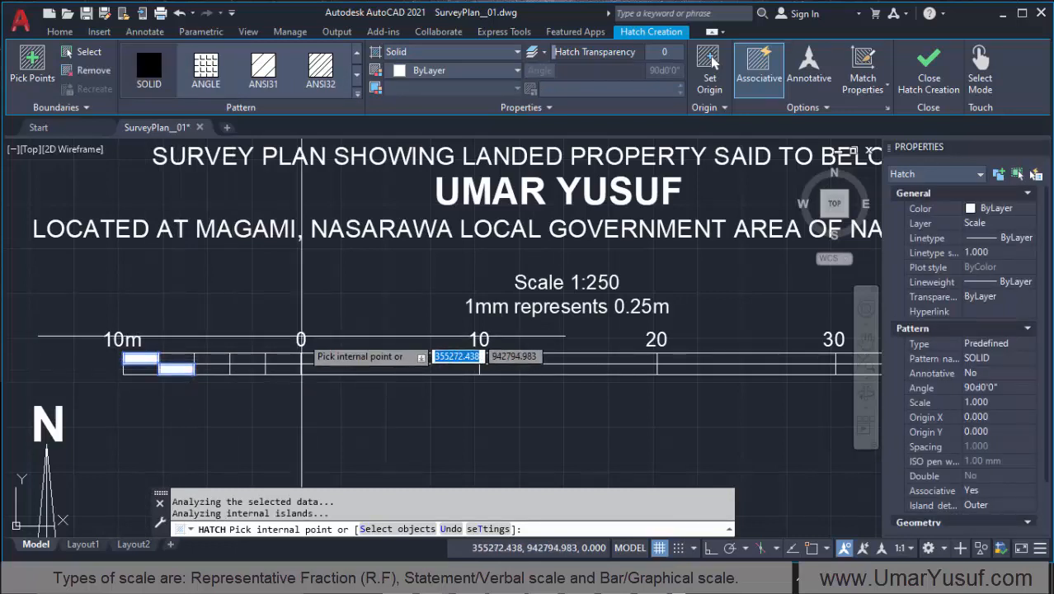
{"action": "left_click", "coordinate": [212, 357]}
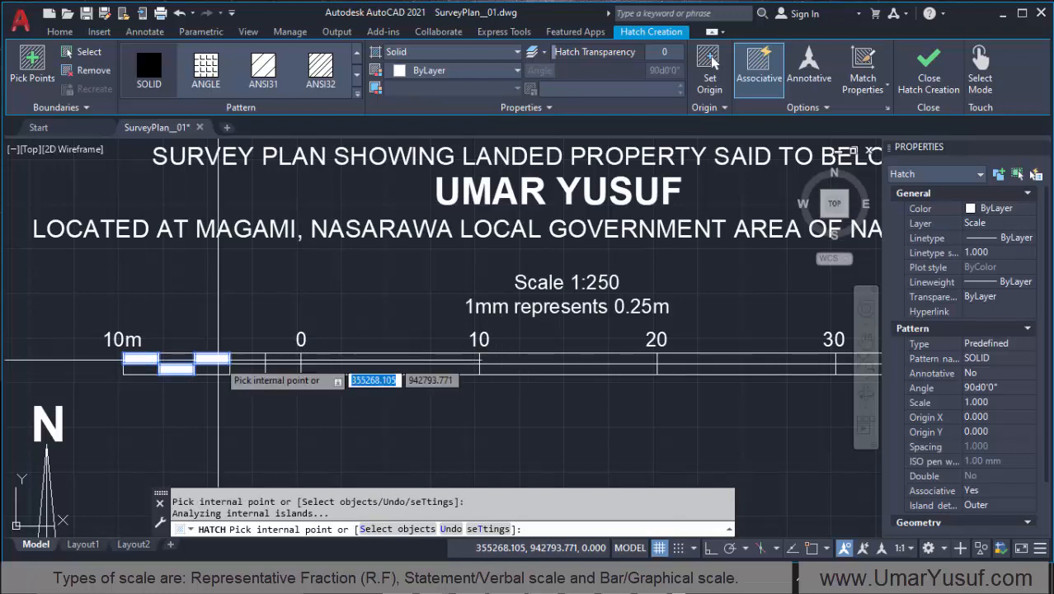
{"action": "left_click", "coordinate": [247, 369]}
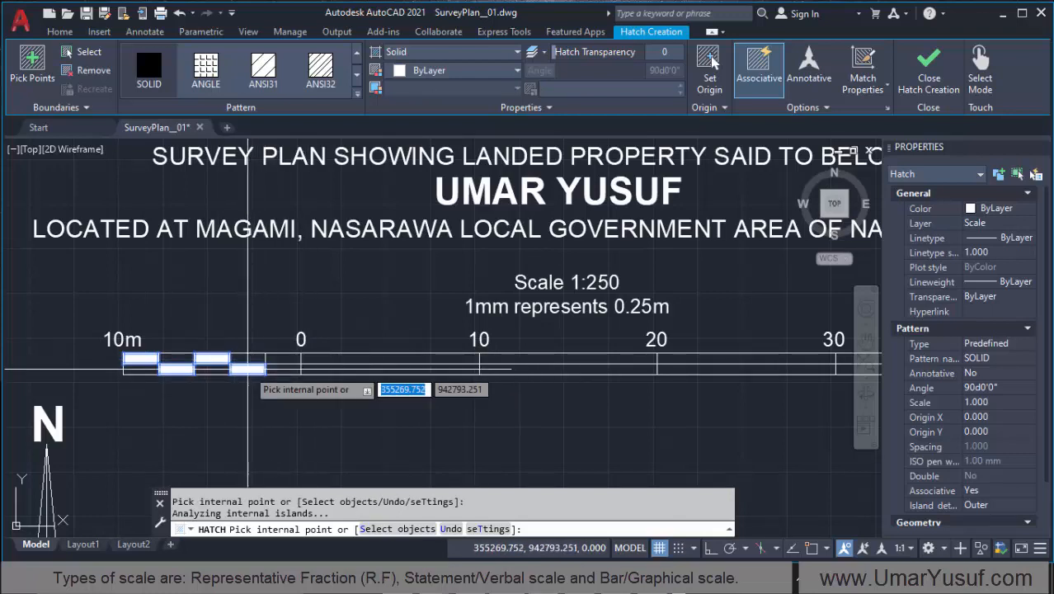
{"action": "left_click", "coordinate": [285, 358]}
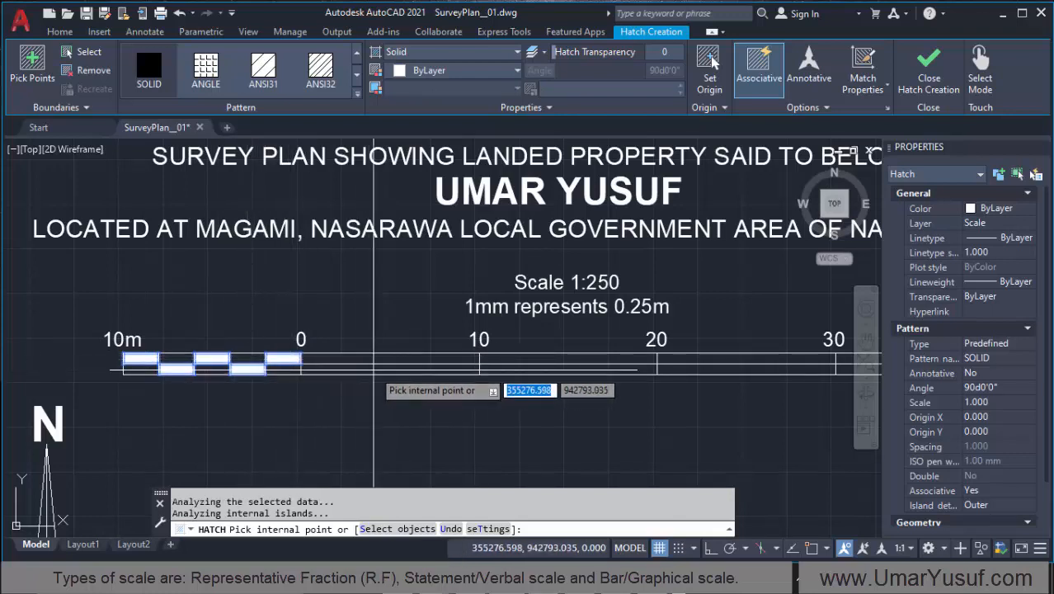
Step: Solid-hatch the lower cells at 0–10 and 20–30 and the upper cells at 10–20 and 30–40m, and end the hatch
{"action": "left_click", "coordinate": [374, 369]}
{"action": "scroll", "coordinate": [160, 360], "scroll_direction": "down", "scroll_amount": 2}
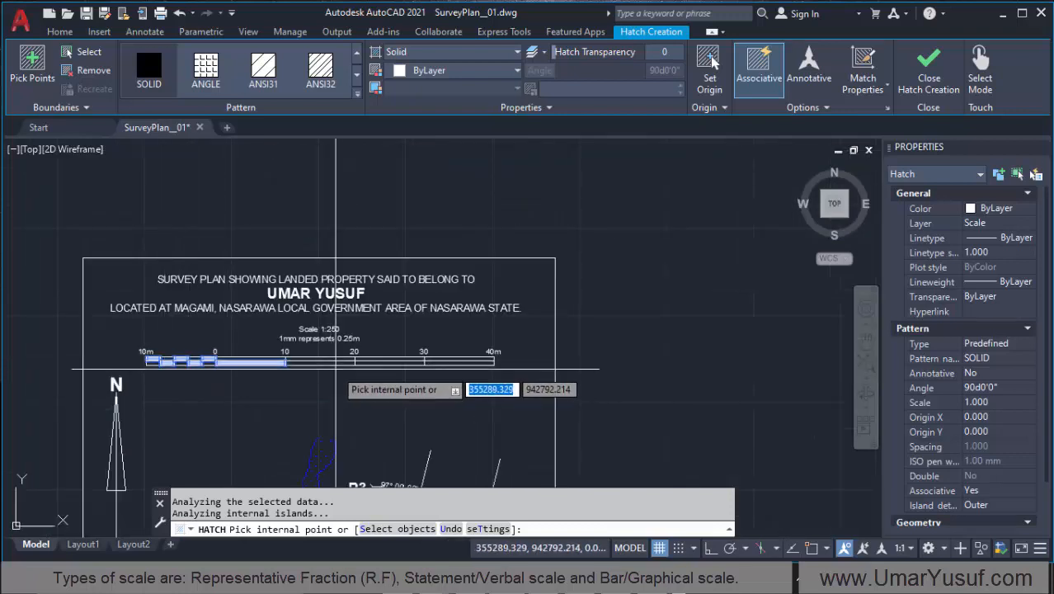
{"action": "scroll", "coordinate": [335, 368], "scroll_direction": "up", "scroll_amount": 3}
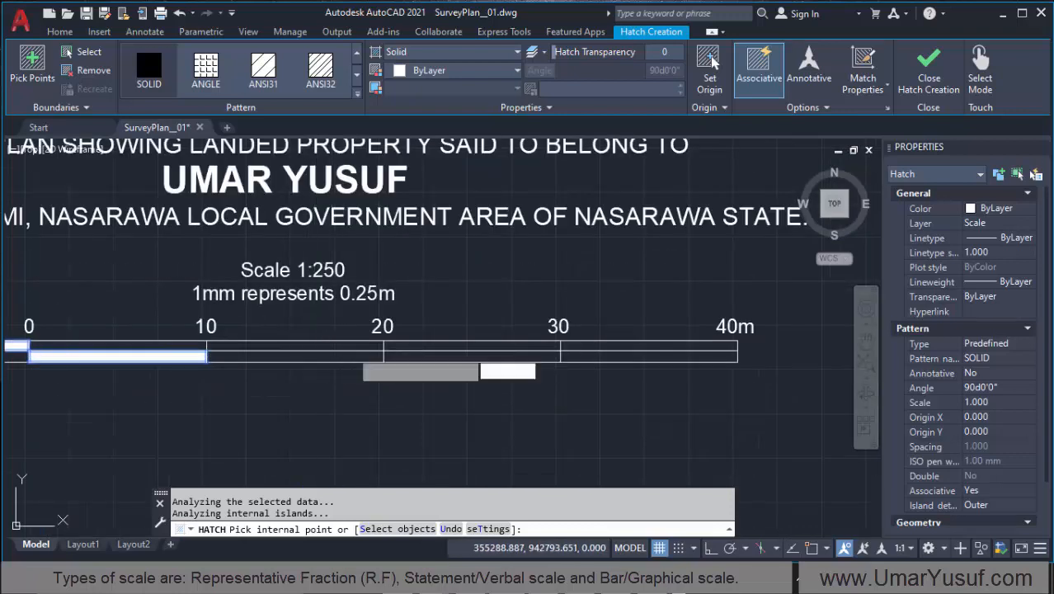
{"action": "left_click", "coordinate": [315, 347]}
{"action": "left_click", "coordinate": [487, 355]}
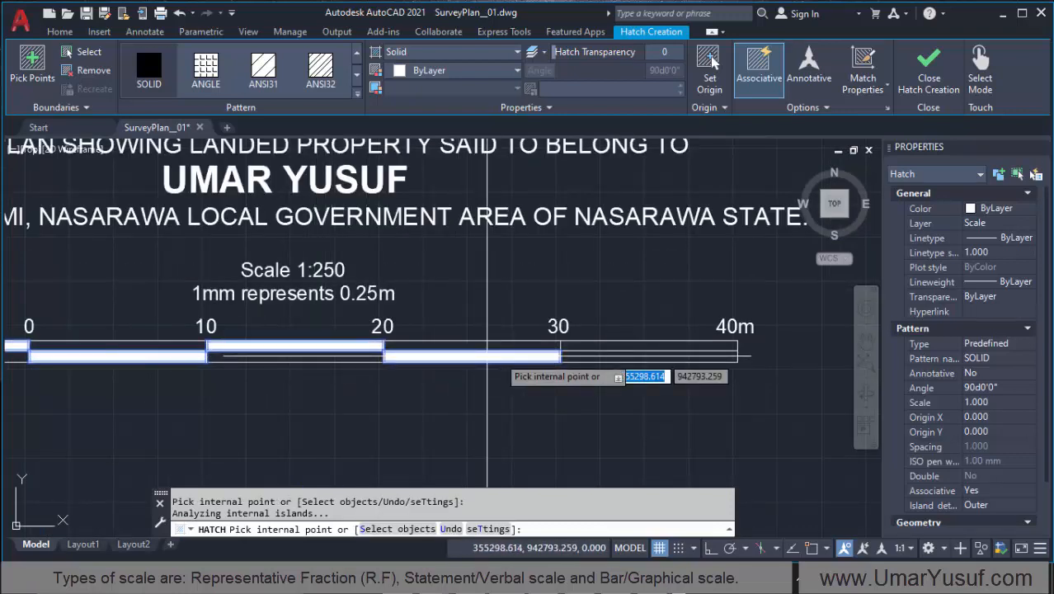
{"action": "left_click", "coordinate": [644, 344]}
{"action": "scroll", "coordinate": [557, 345], "scroll_direction": "down", "scroll_amount": 2}
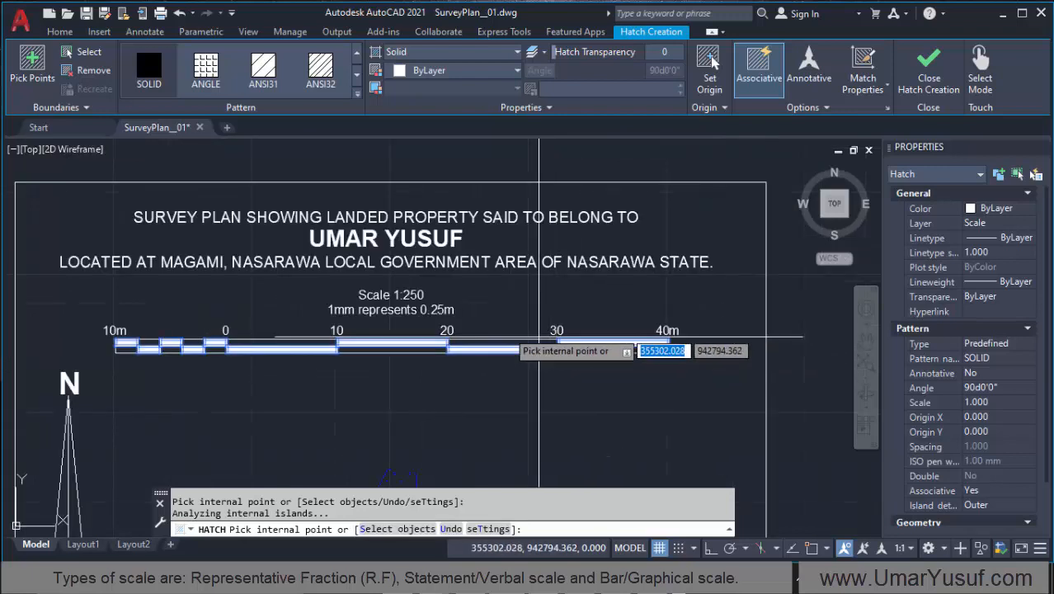
{"action": "key", "text": "Escape"}
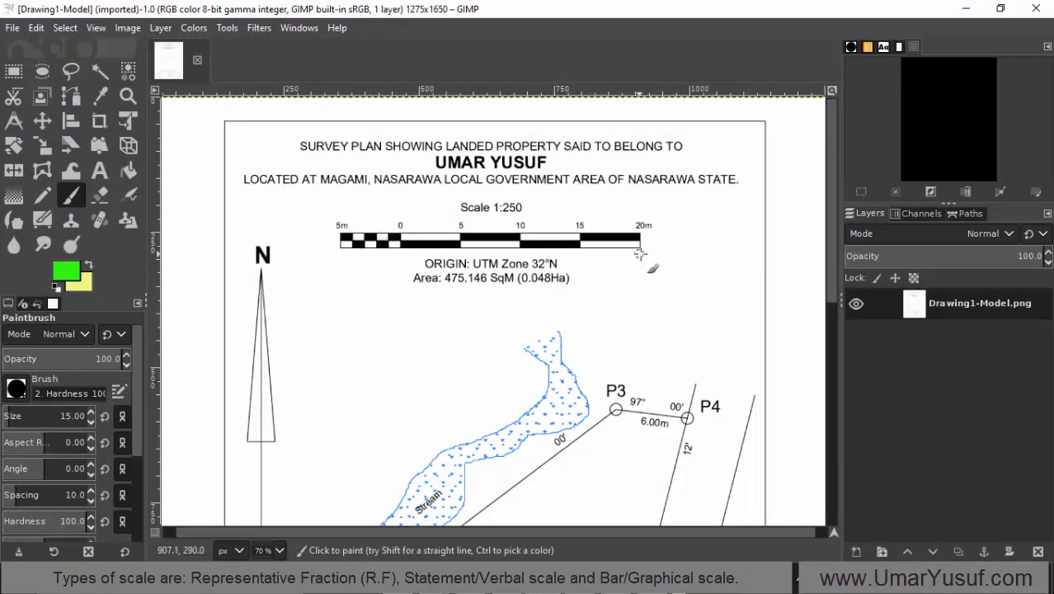
Step: Compare the hatched bar scale with the scale on the reference plan in GIMP
{"action": "scroll", "coordinate": [385, 264], "scroll_direction": "down", "scroll_amount": 2}
{"action": "scroll", "coordinate": [393, 262], "scroll_direction": "up", "scroll_amount": 2}
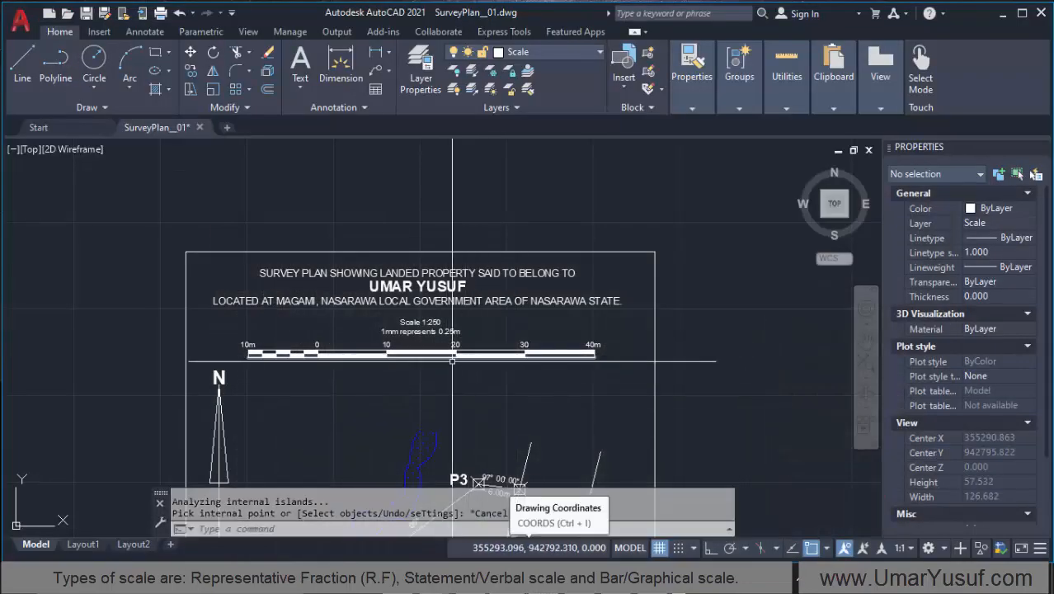
{"action": "scroll", "coordinate": [414, 380], "scroll_direction": "up", "scroll_amount": 2}
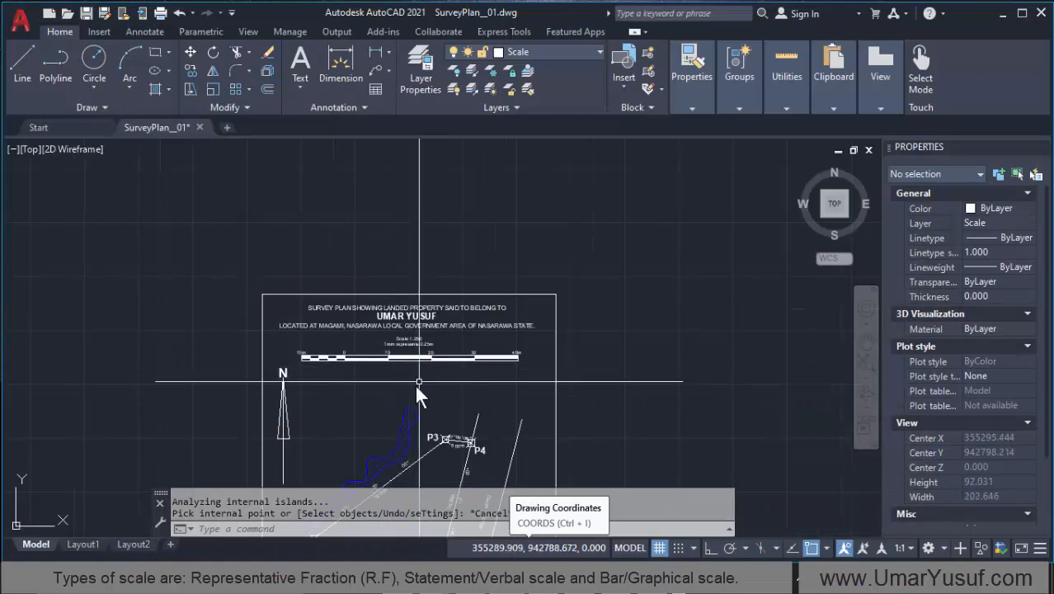
{"action": "scroll", "coordinate": [409, 363], "scroll_direction": "down", "scroll_amount": 2}
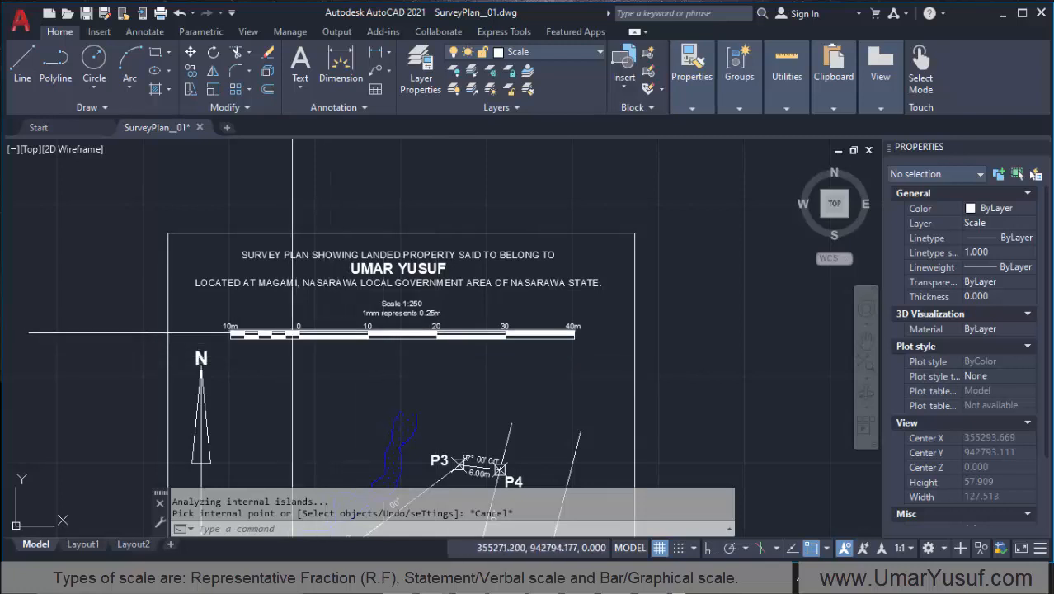
{"action": "scroll", "coordinate": [248, 336], "scroll_direction": "up", "scroll_amount": 2}
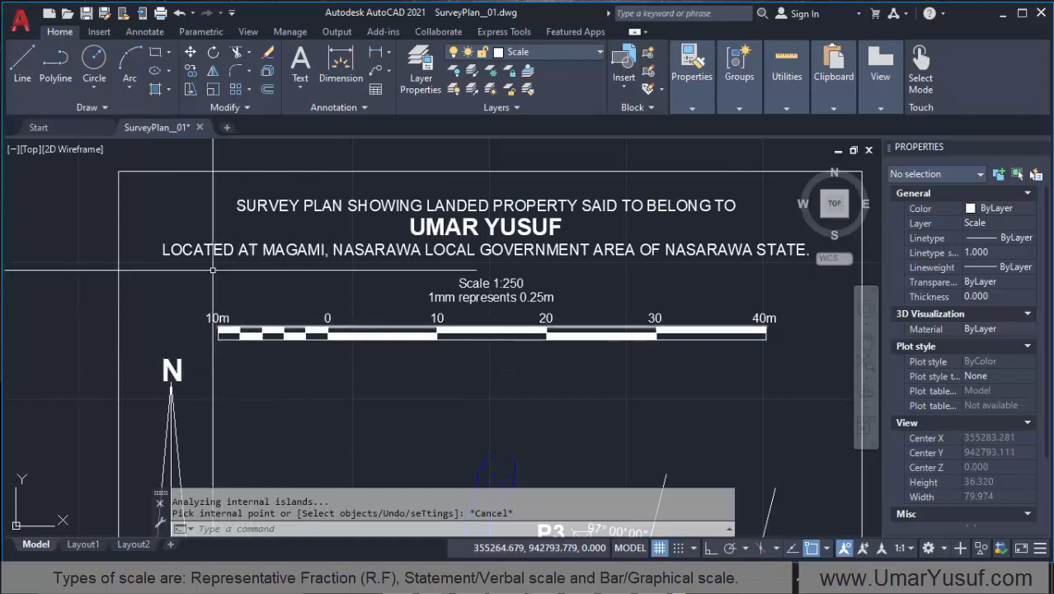
{"action": "scroll", "coordinate": [246, 388], "scroll_direction": "down", "scroll_amount": 8}
Step: Examine the boundary lines and distances between P1, P2, P3 and P4 in relation to the bar scale
{"action": "scroll", "coordinate": [242, 408], "scroll_direction": "up", "scroll_amount": 6}
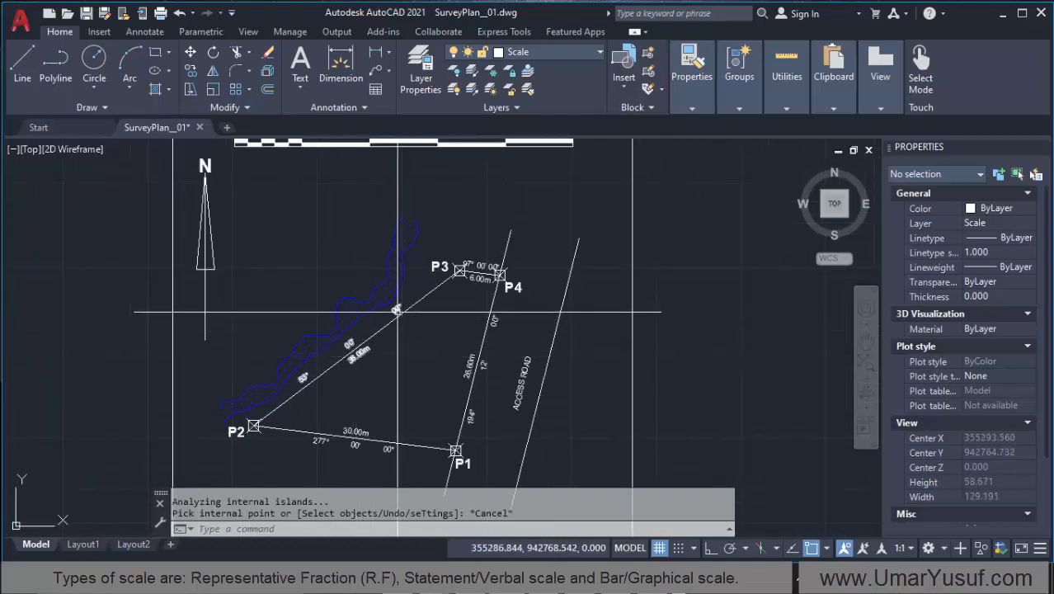
{"action": "scroll", "coordinate": [398, 312], "scroll_direction": "down", "scroll_amount": 2}
{"action": "scroll", "coordinate": [441, 408], "scroll_direction": "up", "scroll_amount": 2}
{"action": "scroll", "coordinate": [382, 416], "scroll_direction": "down", "scroll_amount": 2}
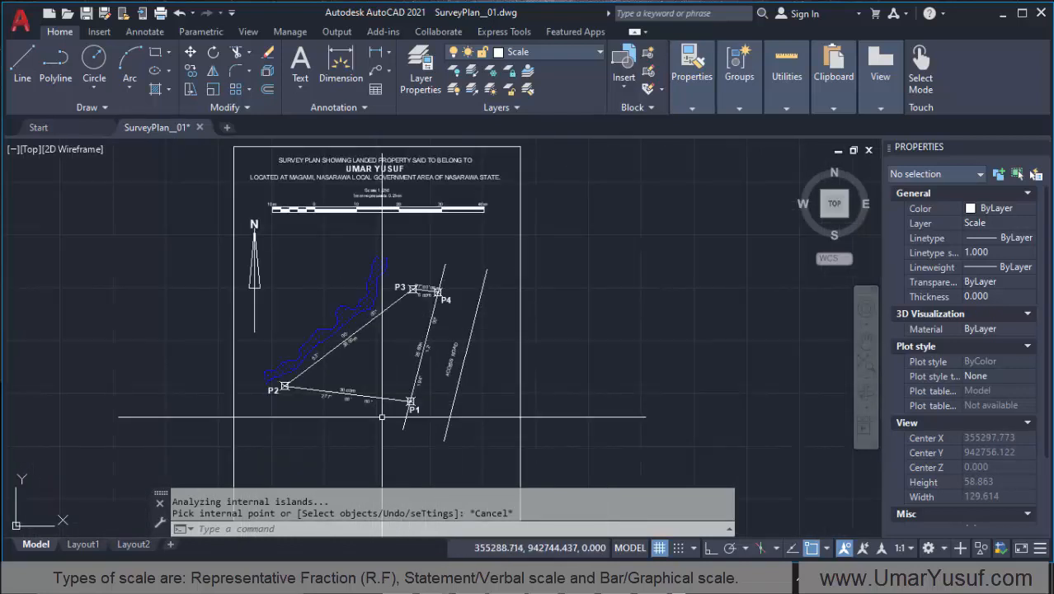
{"action": "scroll", "coordinate": [379, 380], "scroll_direction": "up", "scroll_amount": 4}
{"action": "scroll", "coordinate": [383, 380], "scroll_direction": "down", "scroll_amount": 5}
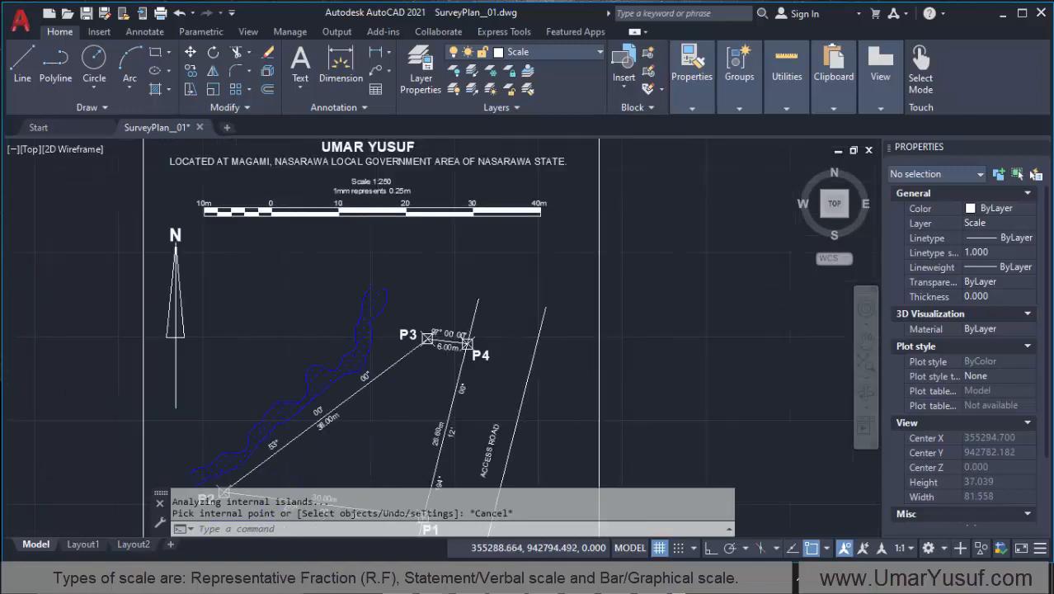
{"action": "scroll", "coordinate": [400, 392], "scroll_direction": "up", "scroll_amount": 4}
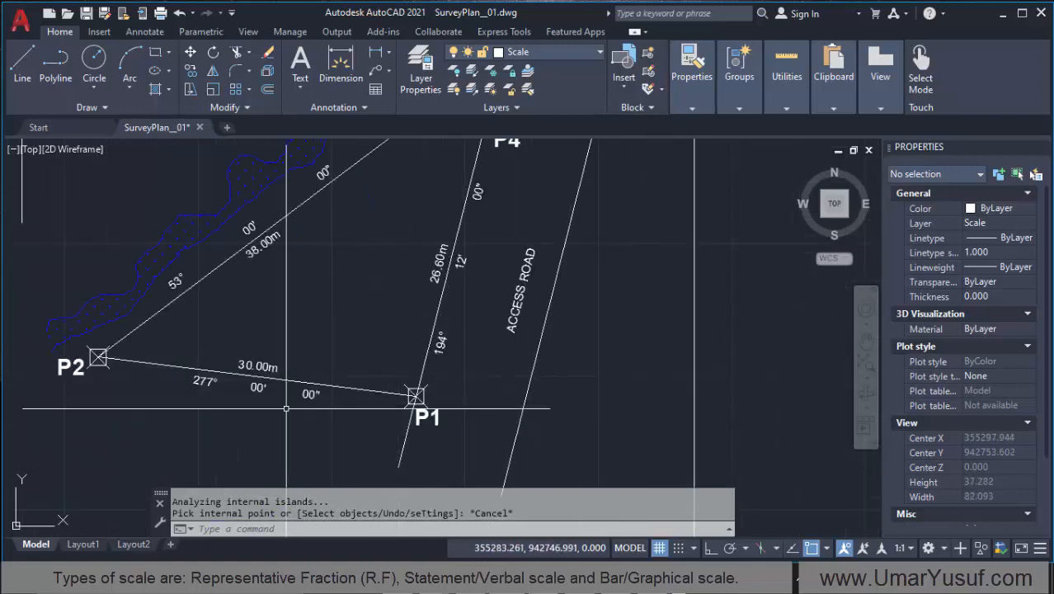
{"action": "scroll", "coordinate": [226, 355], "scroll_direction": "down", "scroll_amount": 2}
{"action": "scroll", "coordinate": [338, 244], "scroll_direction": "up", "scroll_amount": 2}
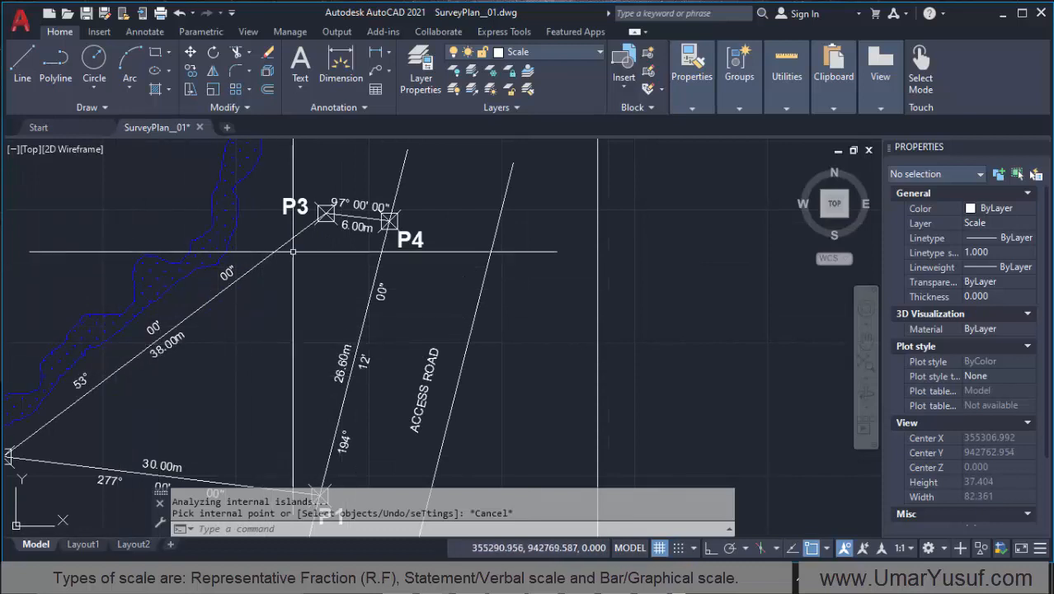
{"action": "scroll", "coordinate": [339, 235], "scroll_direction": "down", "scroll_amount": 2}
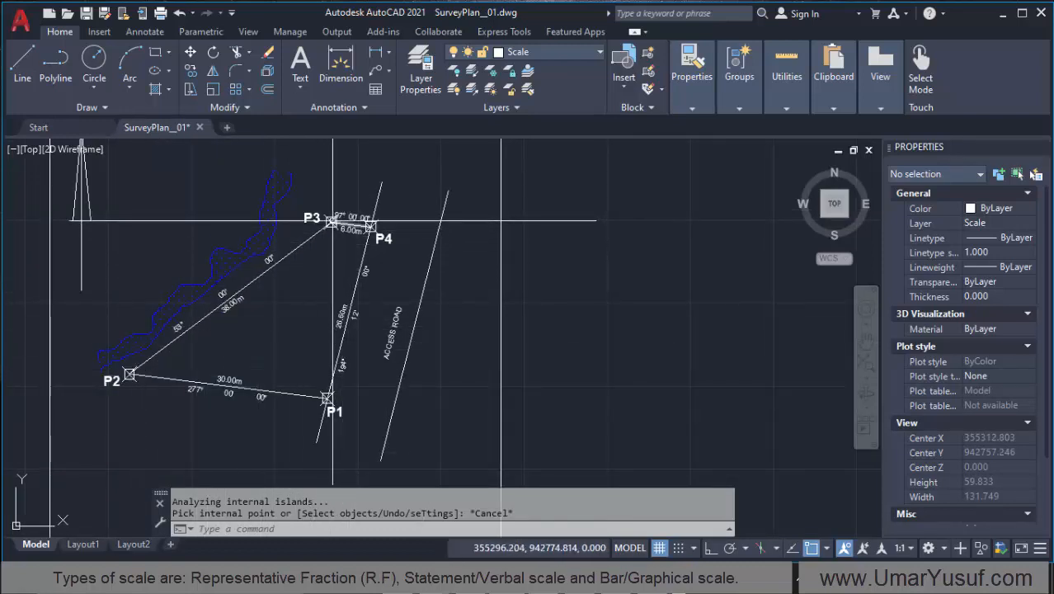
{"action": "scroll", "coordinate": [349, 235], "scroll_direction": "up", "scroll_amount": 1}
{"action": "scroll", "coordinate": [358, 249], "scroll_direction": "down", "scroll_amount": 1}
{"action": "scroll", "coordinate": [358, 249], "scroll_direction": "down", "scroll_amount": 2}
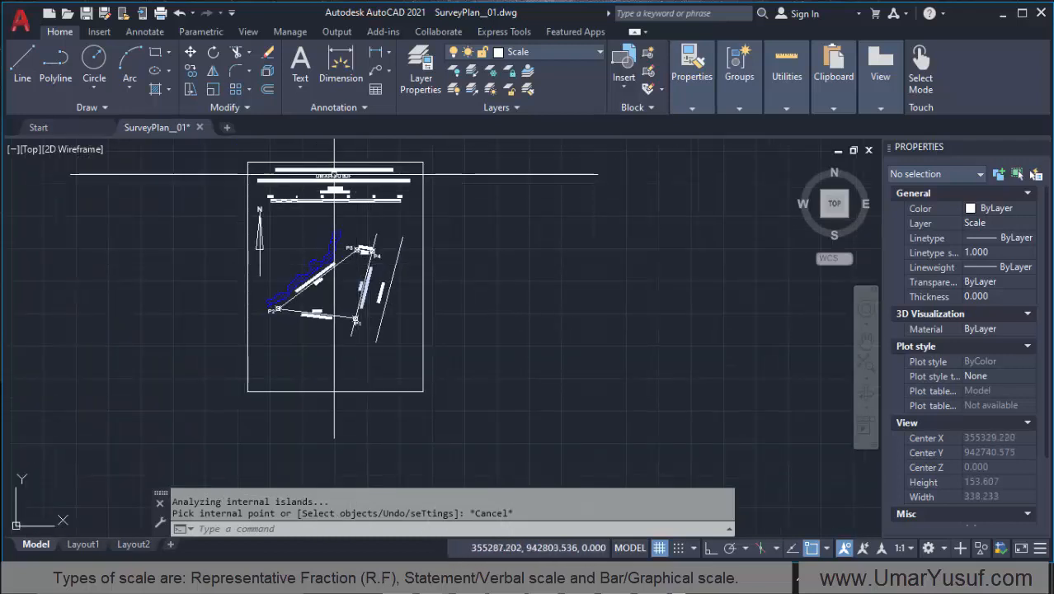
Step: Copy the boundary line between P2 and P3 up towards the bar scale
{"action": "scroll", "coordinate": [302, 174], "scroll_direction": "up", "scroll_amount": 1}
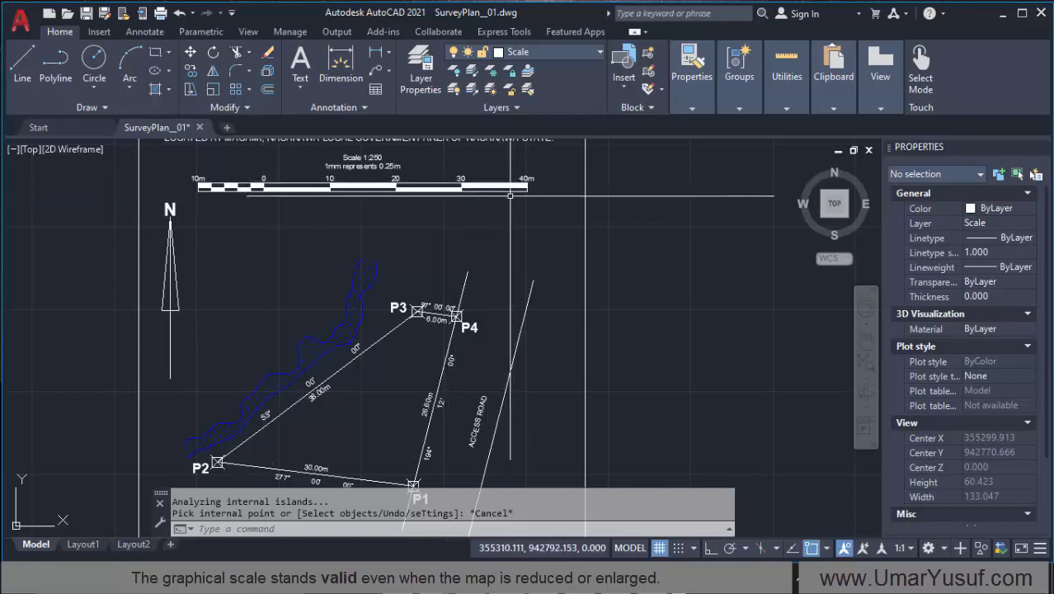
{"action": "left_click", "coordinate": [388, 333]}
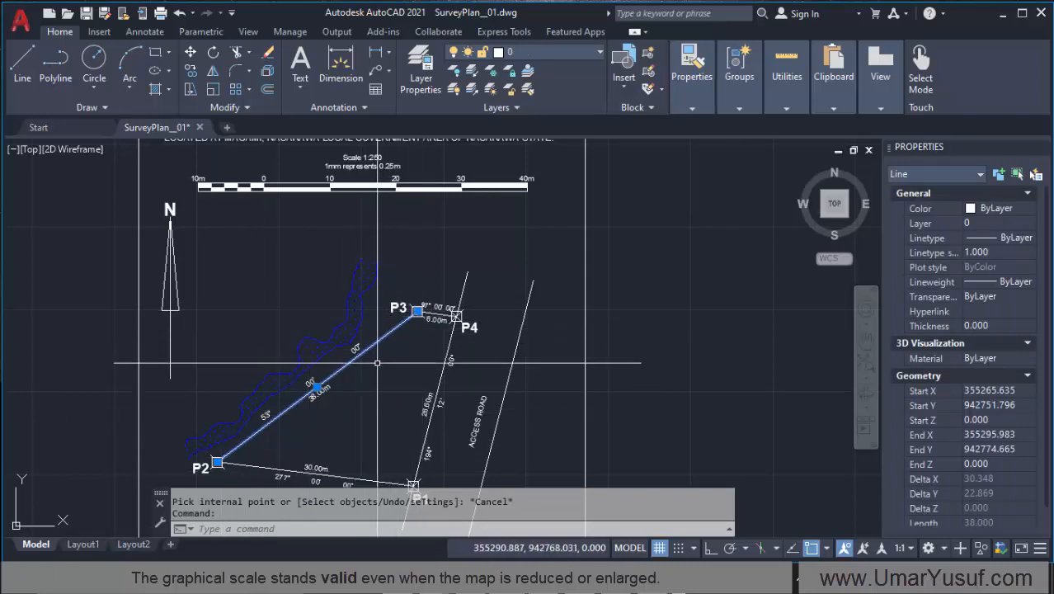
{"action": "scroll", "coordinate": [377, 362], "scroll_direction": "up", "scroll_amount": 4}
{"action": "scroll", "coordinate": [378, 397], "scroll_direction": "down", "scroll_amount": 4}
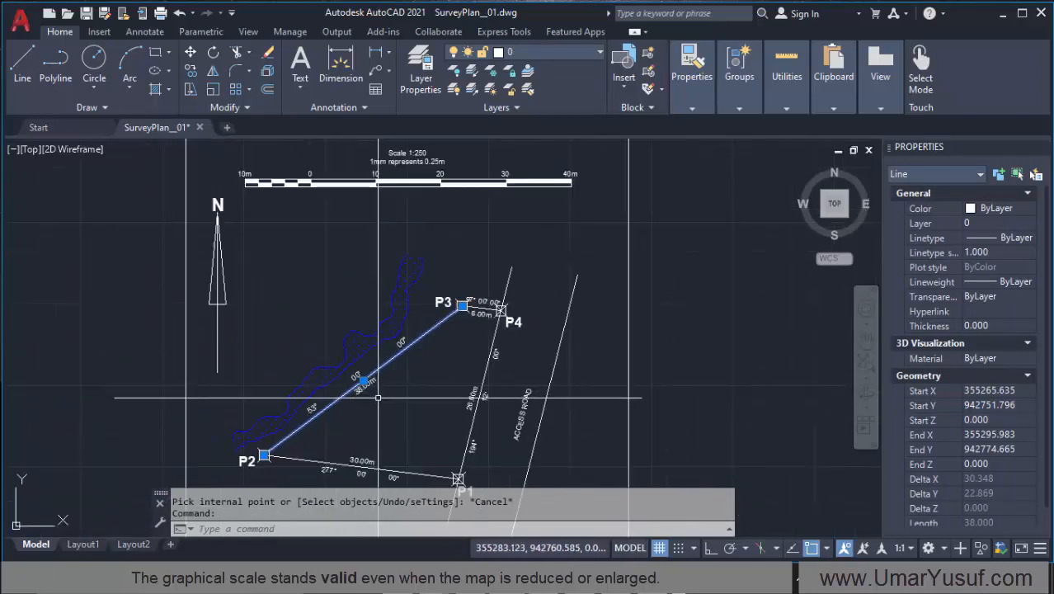
{"action": "left_click", "coordinate": [191, 72]}
{"action": "left_click", "coordinate": [415, 340]}
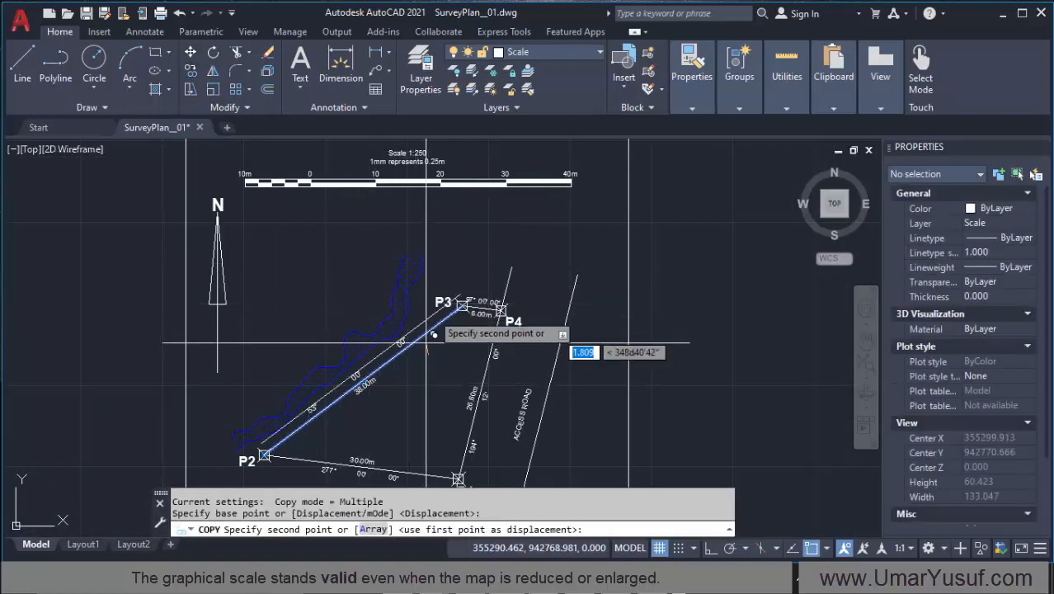
{"action": "left_click", "coordinate": [469, 237]}
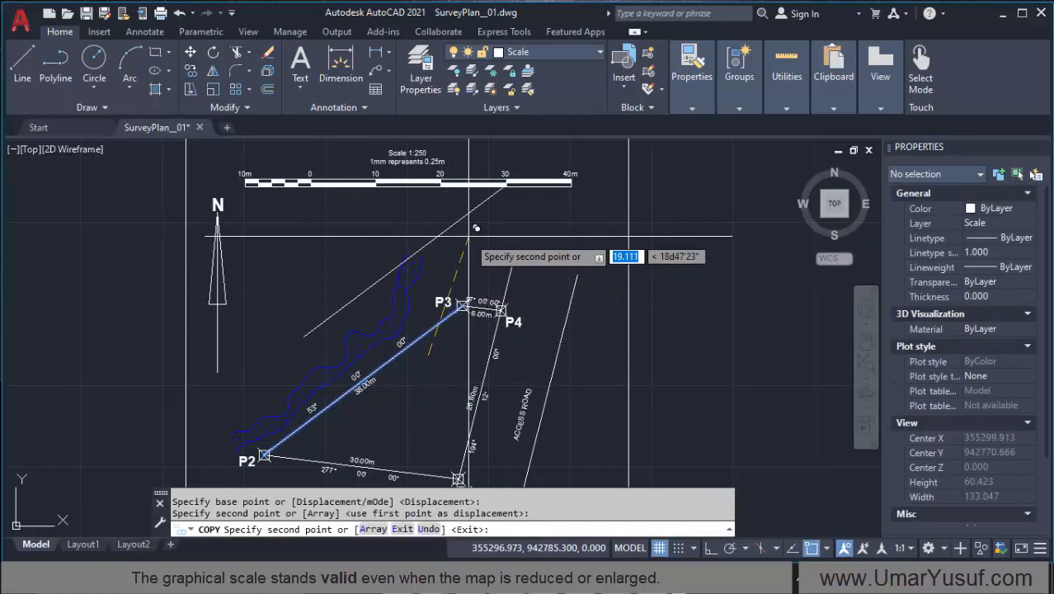
{"action": "key", "text": "Return"}
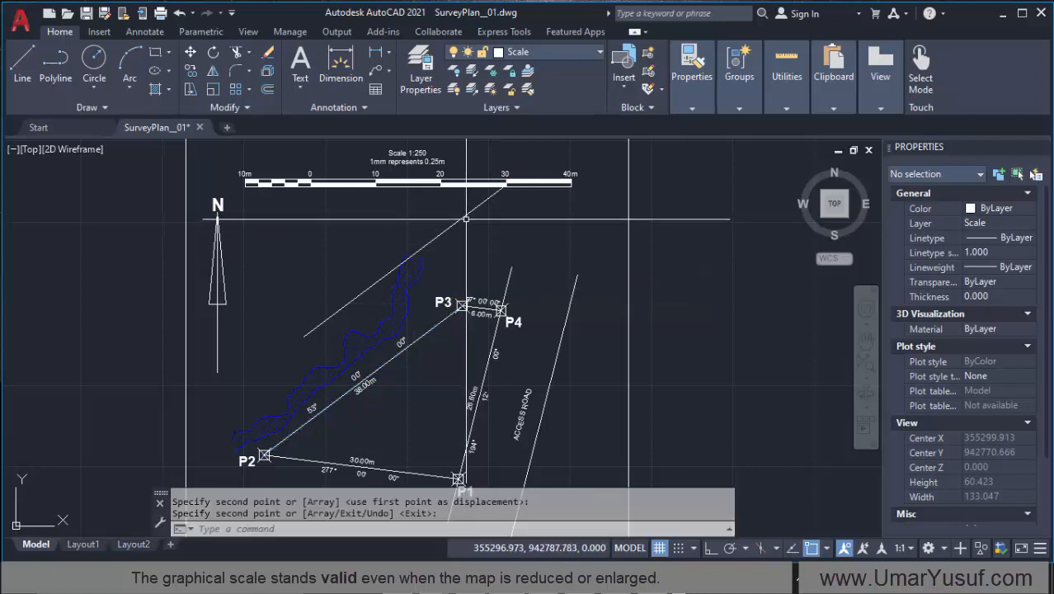
Step: Rotate the copied boundary line to lie roughly horizontal below the bar scale, with Ortho off
{"action": "left_click", "coordinate": [466, 219]}
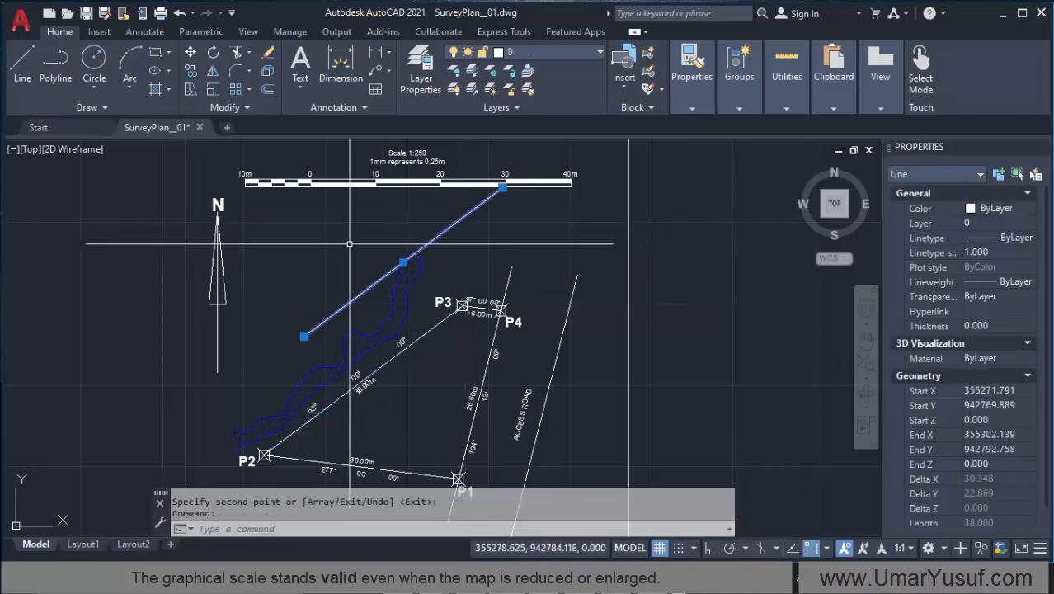
{"action": "type", "text": "RO"}
{"action": "key", "text": "Return"}
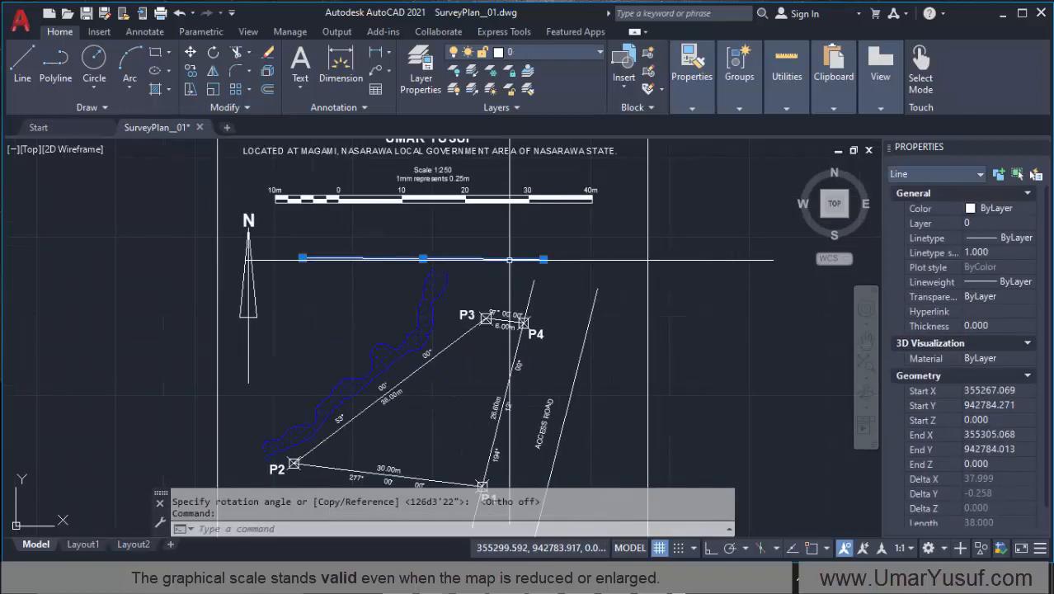
{"action": "scroll", "coordinate": [510, 259], "scroll_direction": "up", "scroll_amount": 2}
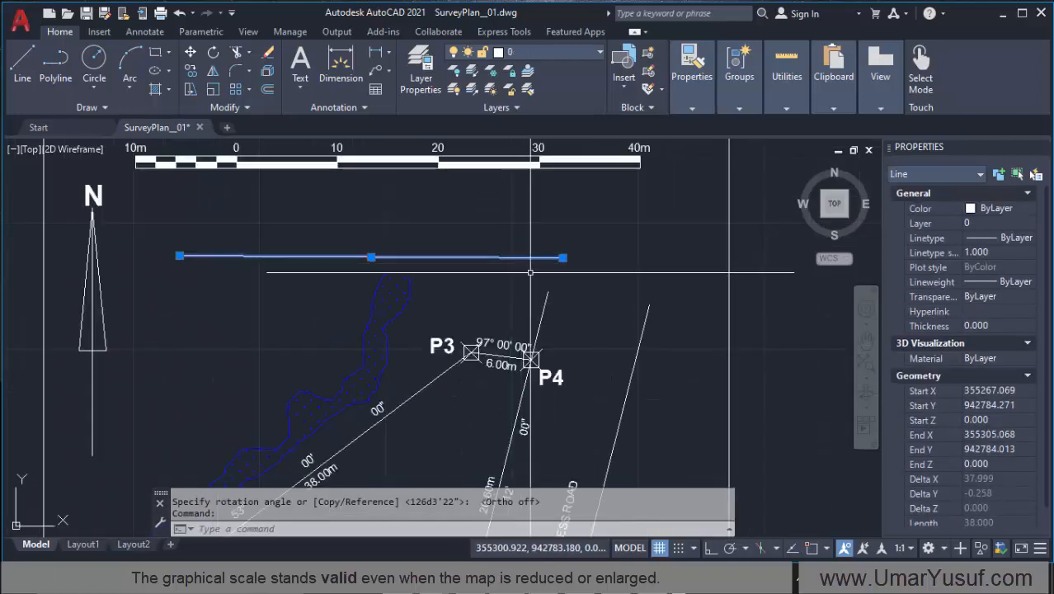
Step: Move the copied boundary line so its start lies just below the 0 mark of the bar scale
{"action": "type", "text": "M"}
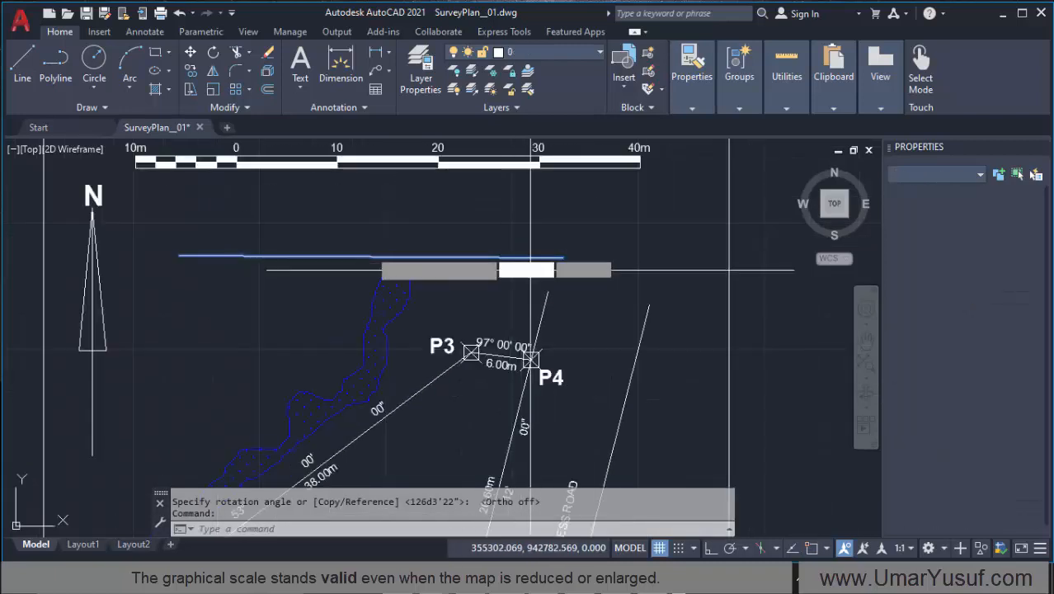
{"action": "key", "text": "Return"}
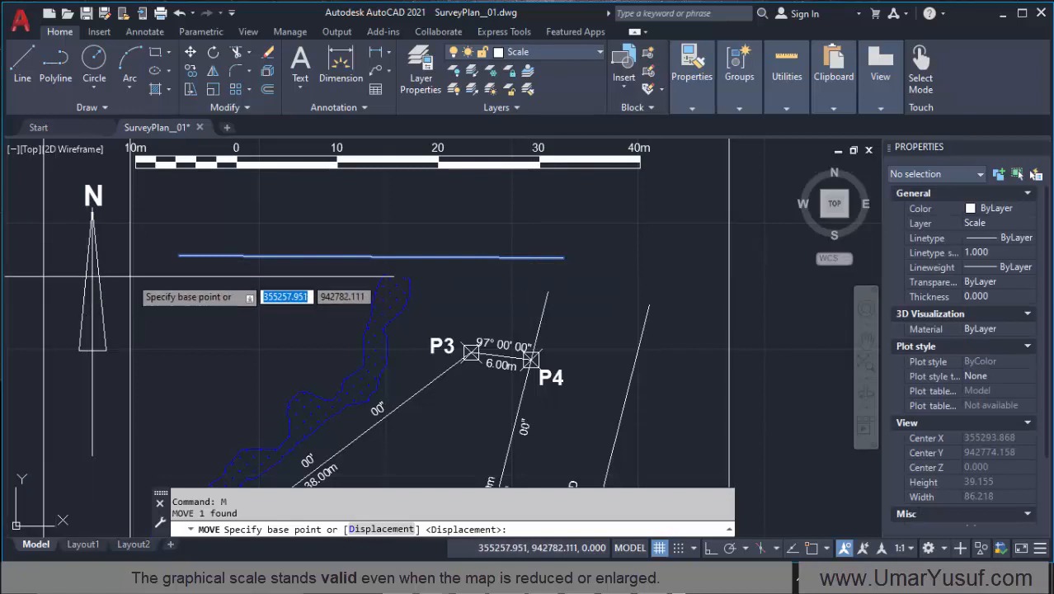
{"action": "left_click", "coordinate": [182, 257]}
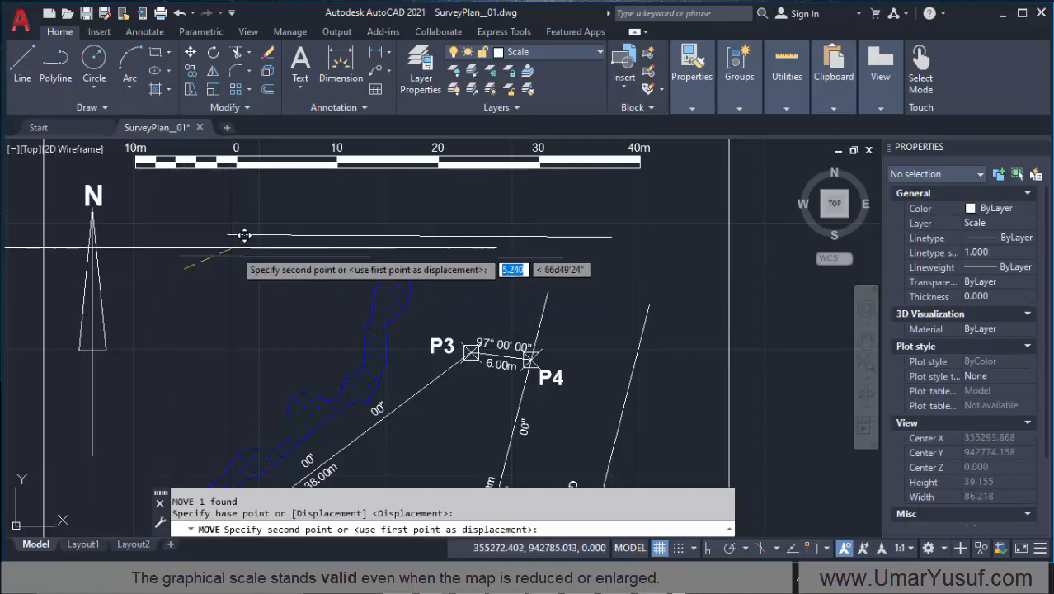
{"action": "left_click", "coordinate": [238, 176]}
{"action": "scroll", "coordinate": [231, 154], "scroll_direction": "up", "scroll_amount": 4}
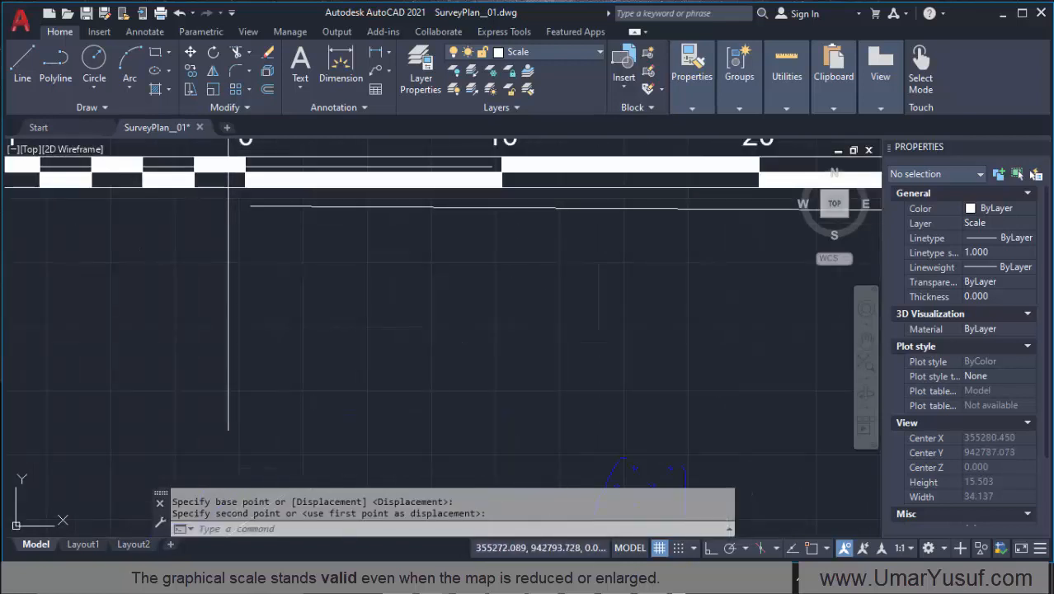
Step: Compare the copied line with the bar scale and the P2–P3 boundary, and delete the copy
{"action": "scroll", "coordinate": [208, 236], "scroll_direction": "down", "scroll_amount": 4}
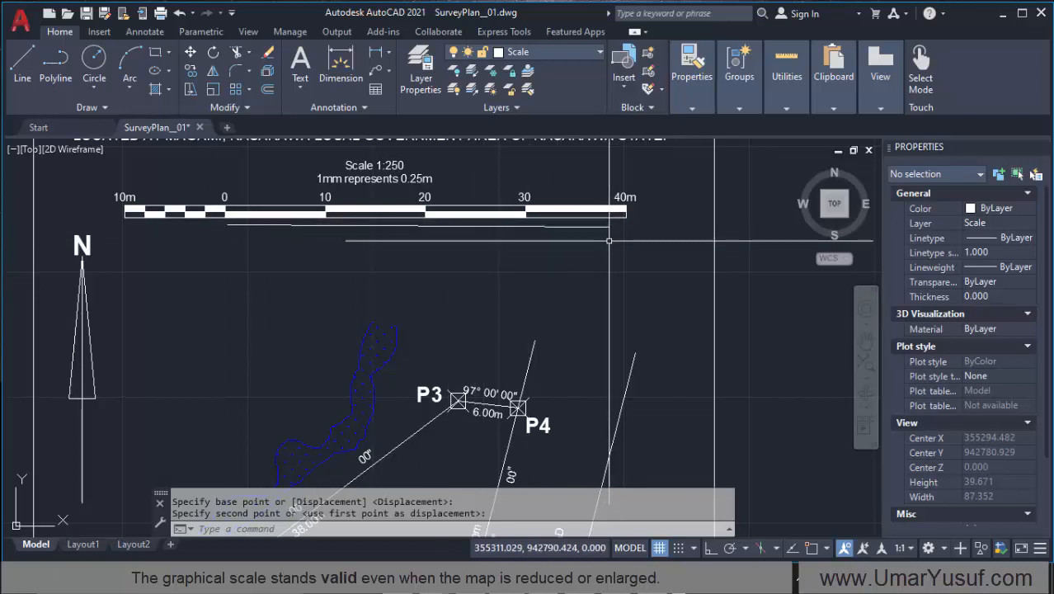
{"action": "left_click", "coordinate": [608, 231]}
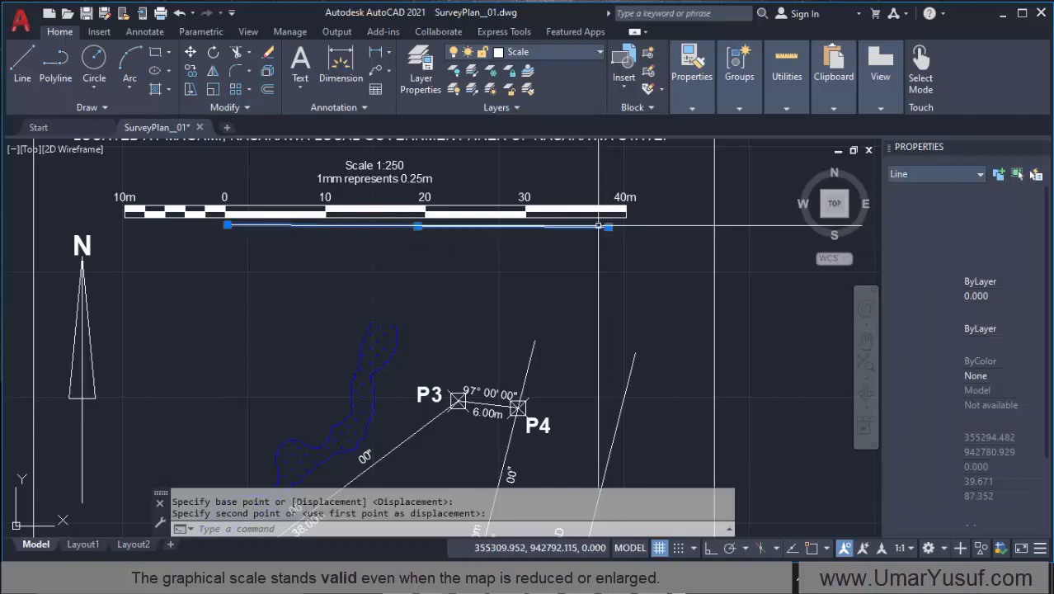
{"action": "scroll", "coordinate": [456, 320], "scroll_direction": "down", "scroll_amount": 3}
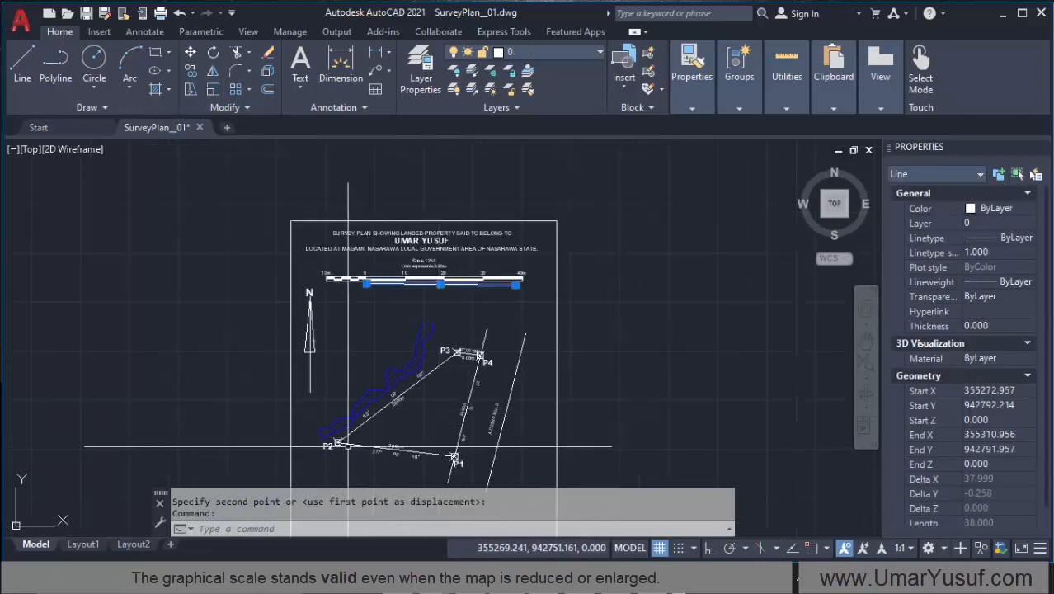
{"action": "scroll", "coordinate": [418, 370], "scroll_direction": "up", "scroll_amount": 3}
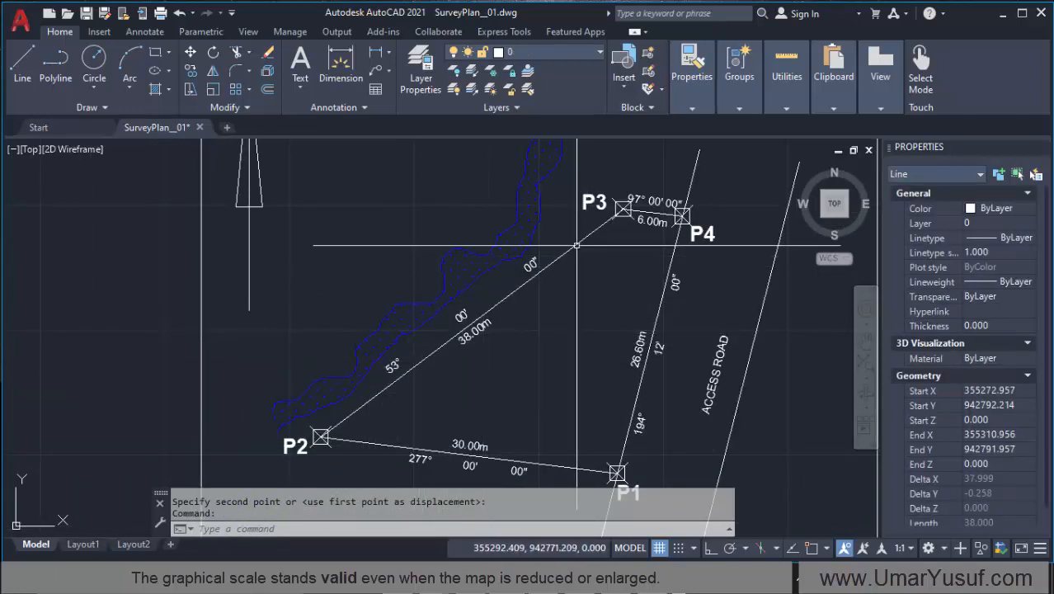
{"action": "scroll", "coordinate": [478, 381], "scroll_direction": "down", "scroll_amount": 4}
{"action": "scroll", "coordinate": [520, 247], "scroll_direction": "up", "scroll_amount": 2}
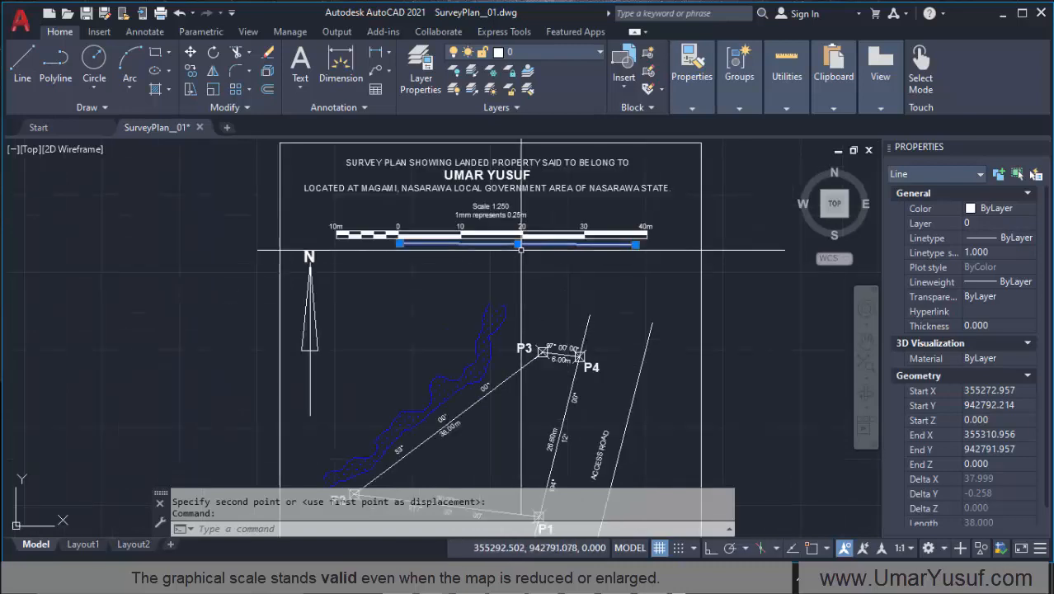
{"action": "scroll", "coordinate": [522, 254], "scroll_direction": "up", "scroll_amount": 2}
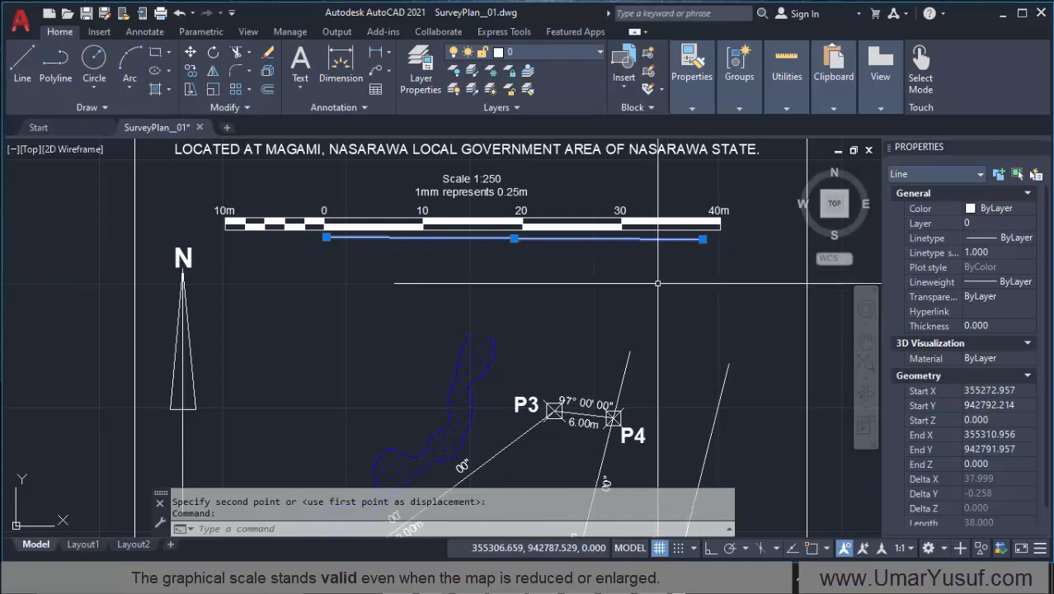
{"action": "key", "text": "Escape"}
{"action": "key", "text": "Delete"}
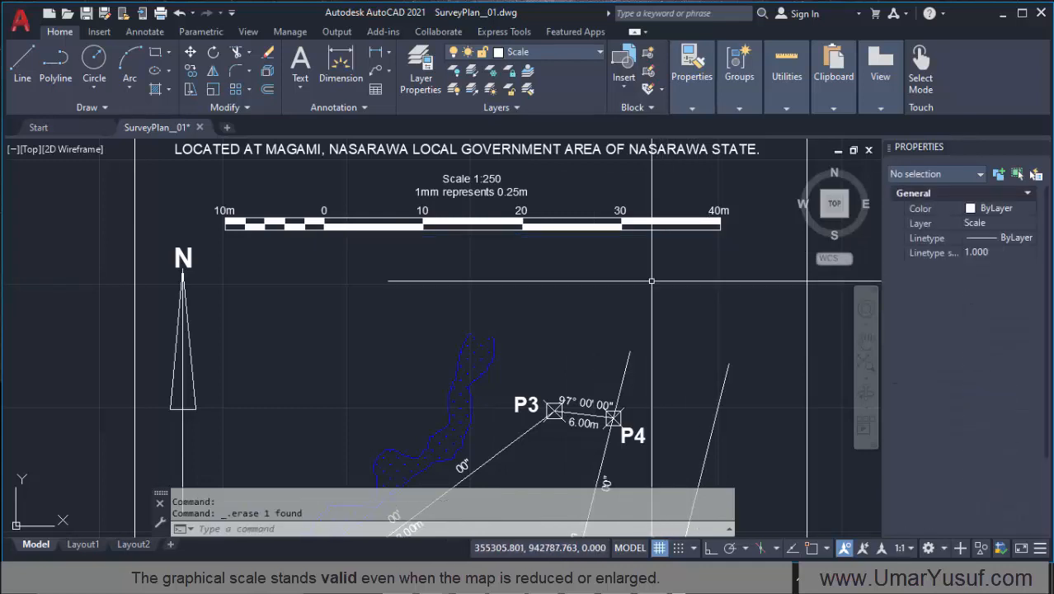
Step: Examine the bar scale and its 10 m divisions at several magnifications
{"action": "scroll", "coordinate": [582, 281], "scroll_direction": "down", "scroll_amount": 2}
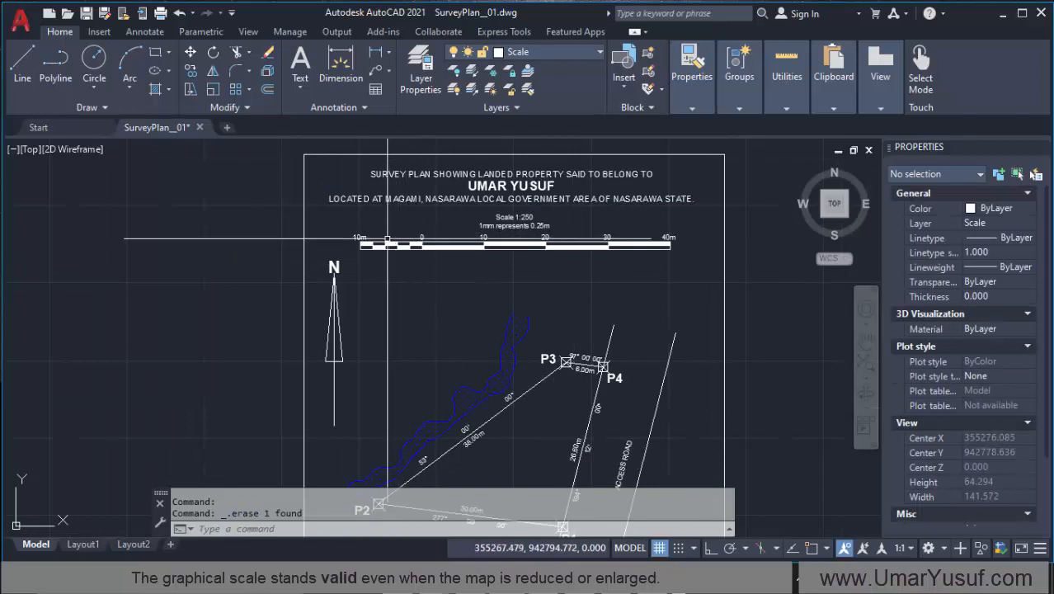
{"action": "scroll", "coordinate": [544, 249], "scroll_direction": "down", "scroll_amount": 2}
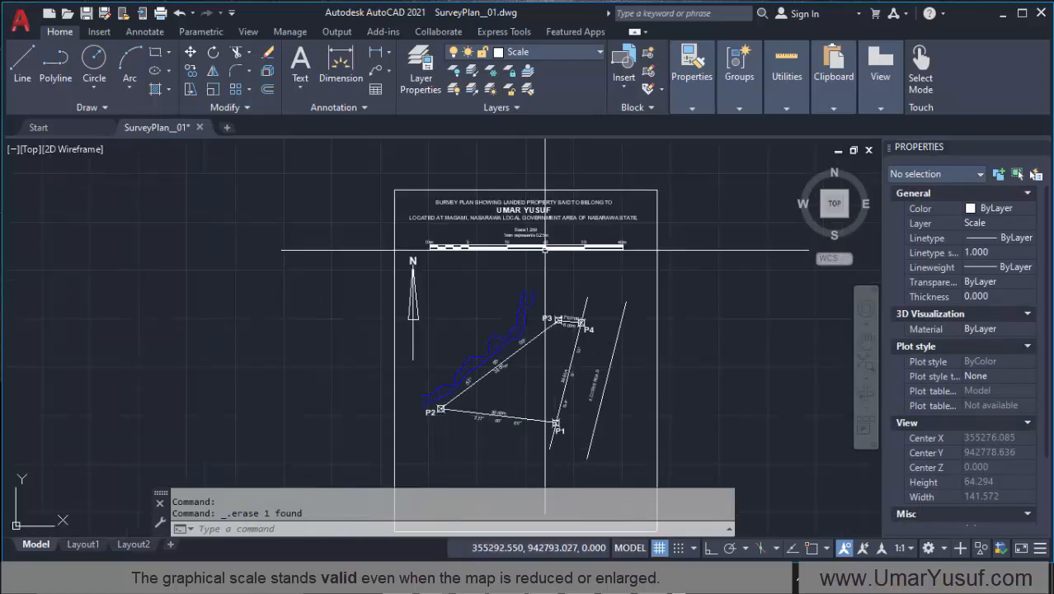
{"action": "scroll", "coordinate": [539, 245], "scroll_direction": "up", "scroll_amount": 3}
{"action": "scroll", "coordinate": [478, 252], "scroll_direction": "down", "scroll_amount": 2}
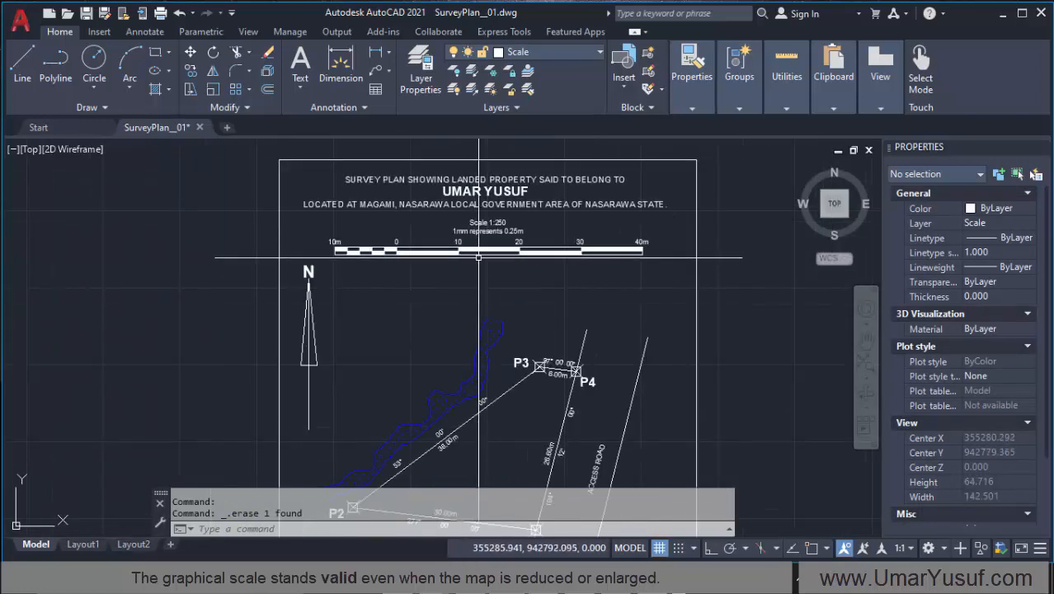
{"action": "scroll", "coordinate": [477, 252], "scroll_direction": "up", "scroll_amount": 2}
{"action": "scroll", "coordinate": [405, 270], "scroll_direction": "down", "scroll_amount": 2}
{"action": "scroll", "coordinate": [444, 262], "scroll_direction": "up", "scroll_amount": 4}
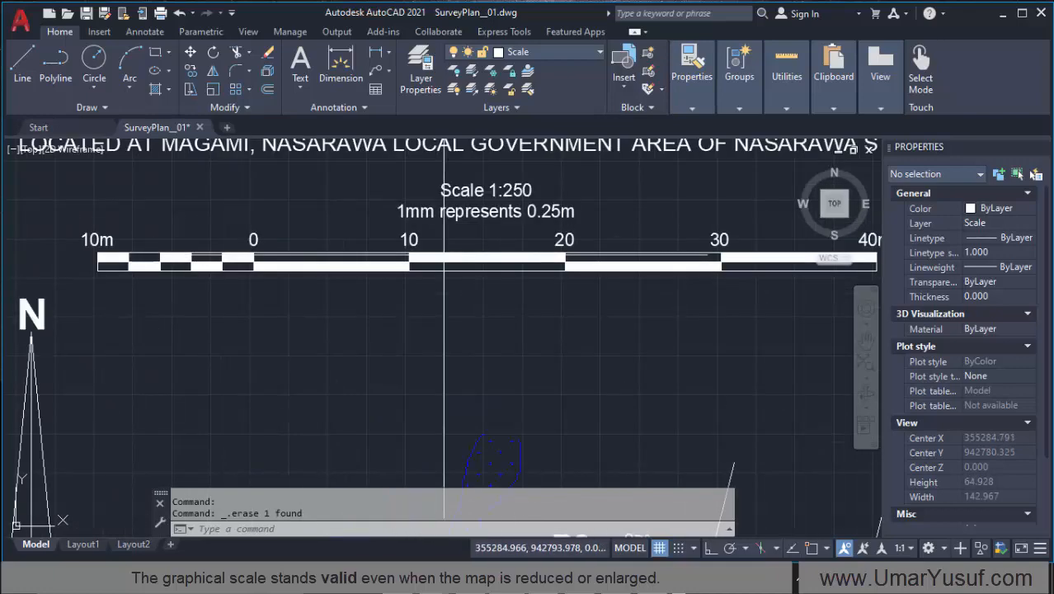
{"action": "scroll", "coordinate": [378, 282], "scroll_direction": "down", "scroll_amount": 2}
{"action": "scroll", "coordinate": [328, 286], "scroll_direction": "up", "scroll_amount": 2}
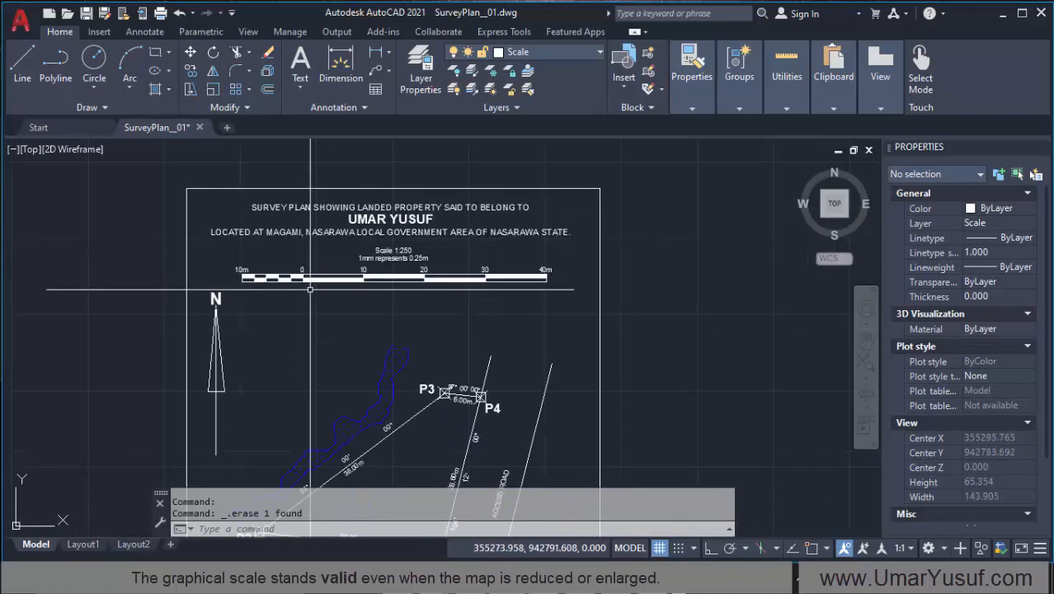
{"action": "scroll", "coordinate": [362, 280], "scroll_direction": "down", "scroll_amount": 5}
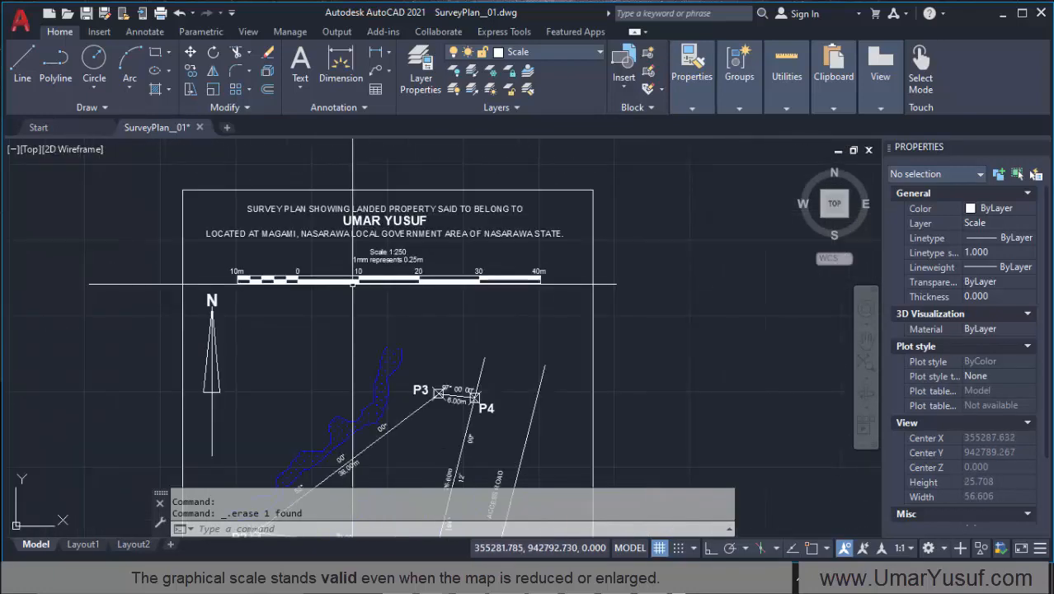
{"action": "scroll", "coordinate": [416, 281], "scroll_direction": "up", "scroll_amount": 6}
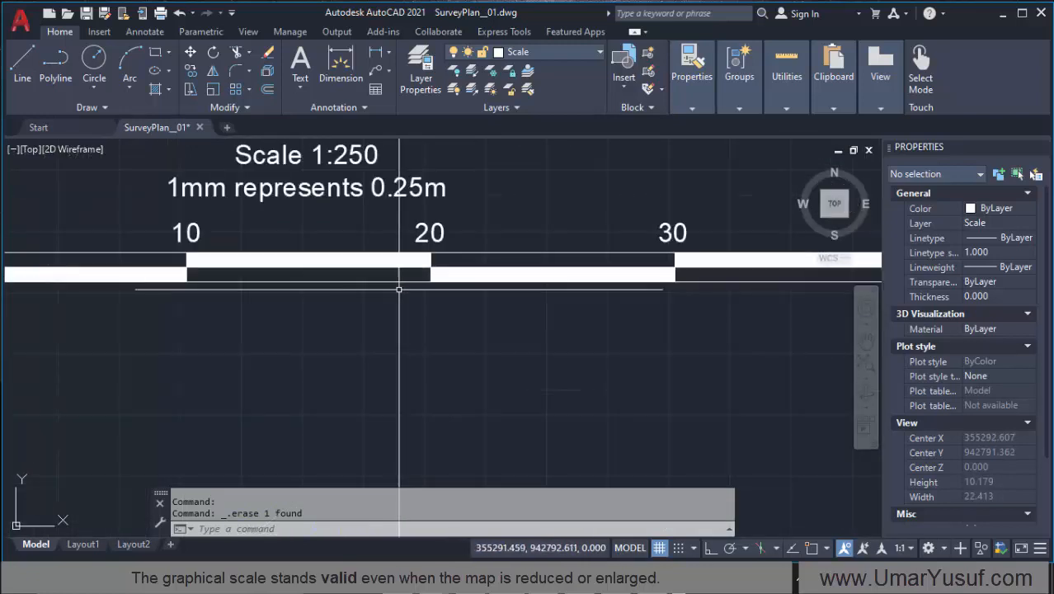
{"action": "scroll", "coordinate": [398, 289], "scroll_direction": "down", "scroll_amount": 2}
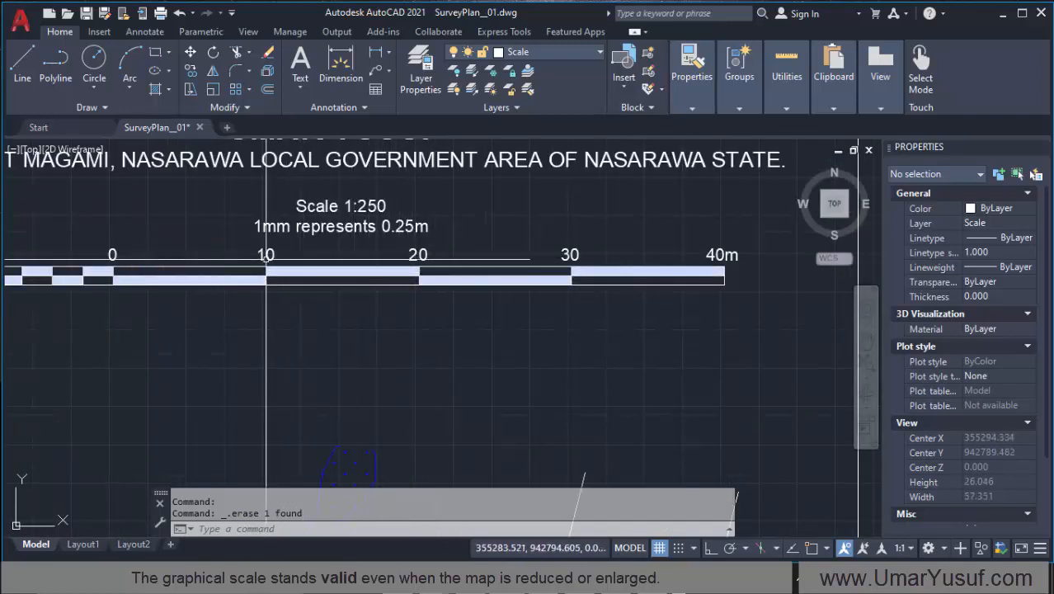
Step: Examine the boundary distances between P1, P2, P3 and P4 against the bar scale
{"action": "scroll", "coordinate": [344, 363], "scroll_direction": "down", "scroll_amount": 5}
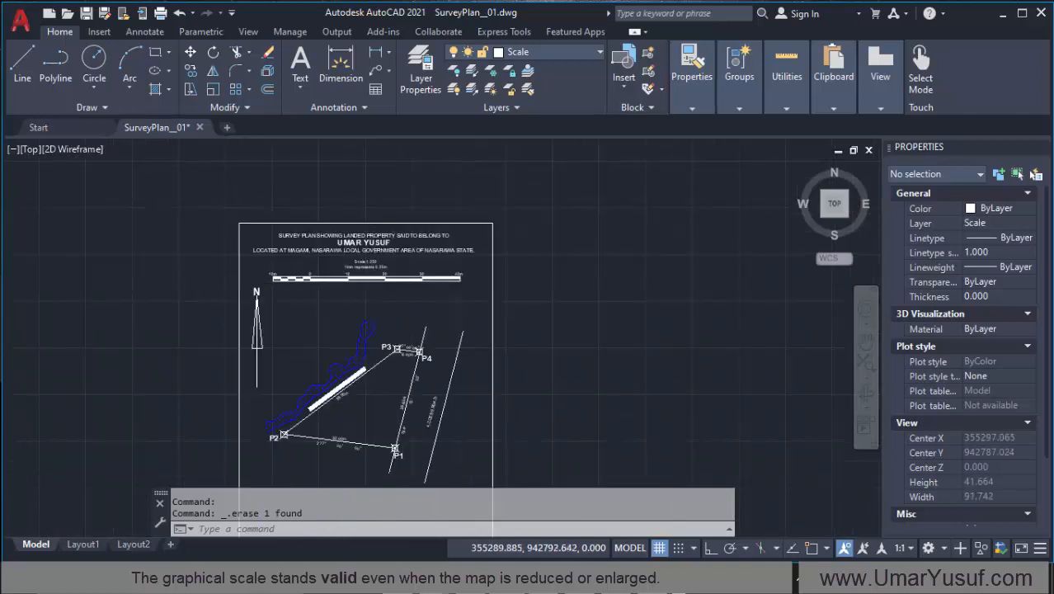
{"action": "scroll", "coordinate": [344, 362], "scroll_direction": "up", "scroll_amount": 4}
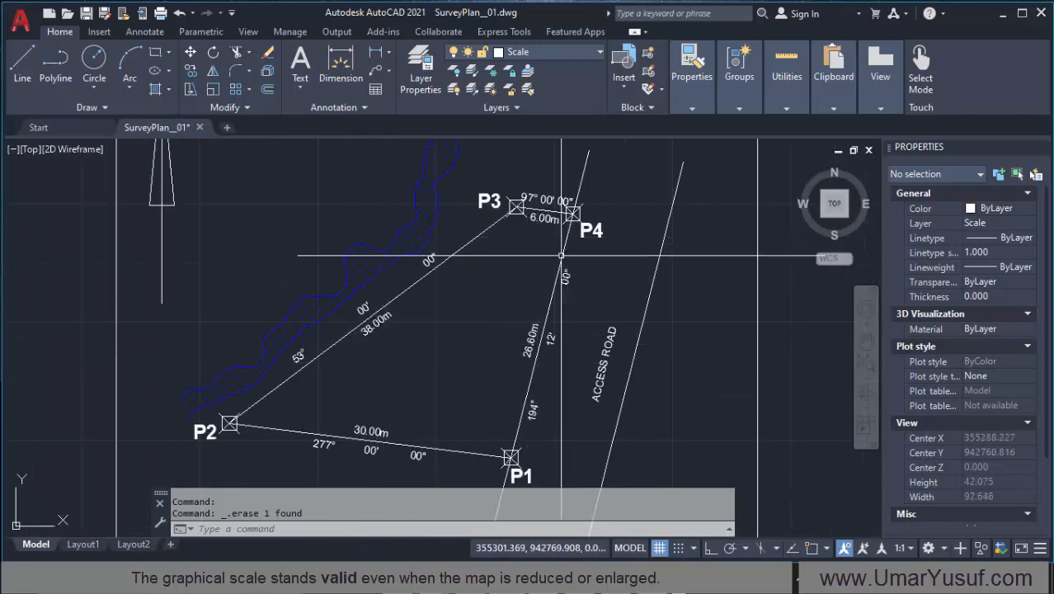
{"action": "scroll", "coordinate": [520, 264], "scroll_direction": "down", "scroll_amount": 3}
{"action": "scroll", "coordinate": [521, 335], "scroll_direction": "up", "scroll_amount": 6}
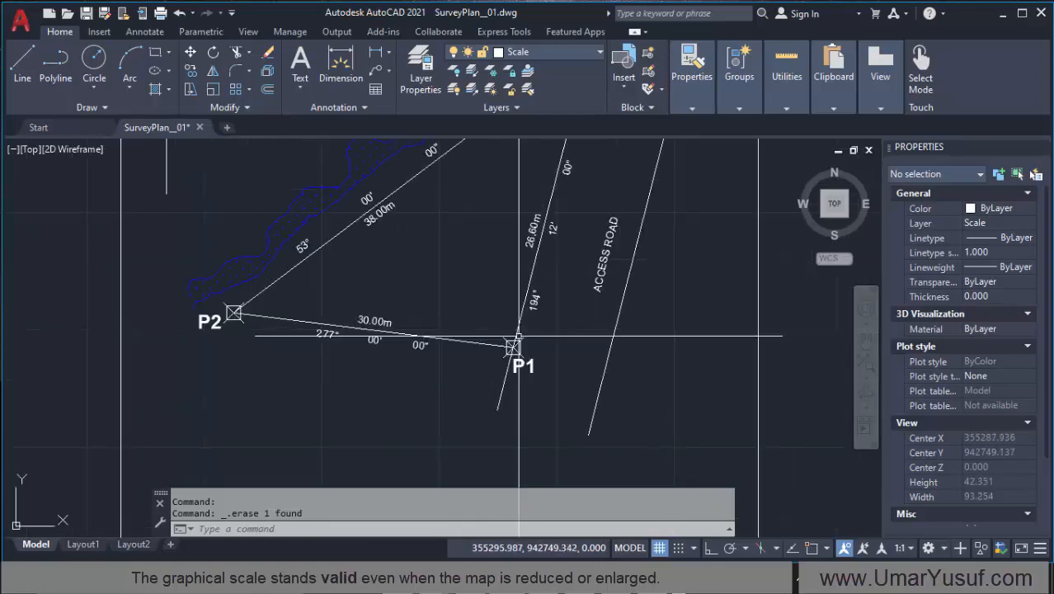
{"action": "scroll", "coordinate": [497, 346], "scroll_direction": "down", "scroll_amount": 5}
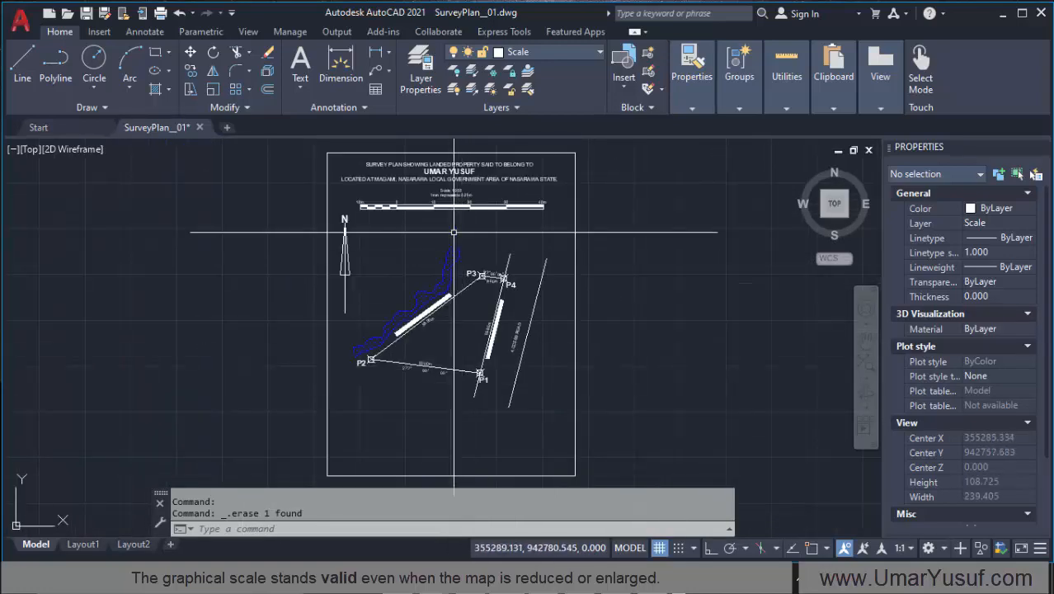
{"action": "scroll", "coordinate": [422, 209], "scroll_direction": "up", "scroll_amount": 8}
{"action": "scroll", "coordinate": [422, 209], "scroll_direction": "down", "scroll_amount": 6}
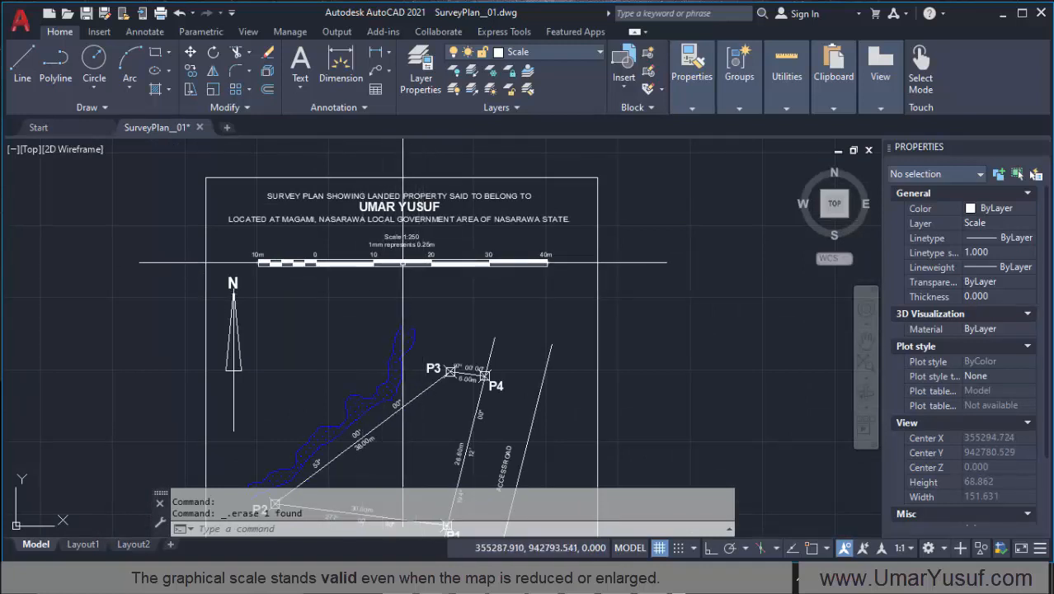
Step: Compare the "Scale 1:250" and "1mm represents 0.25m" texts with the graphical bar scale at reduced and enlarged views
{"action": "scroll", "coordinate": [364, 272], "scroll_direction": "down", "scroll_amount": 6}
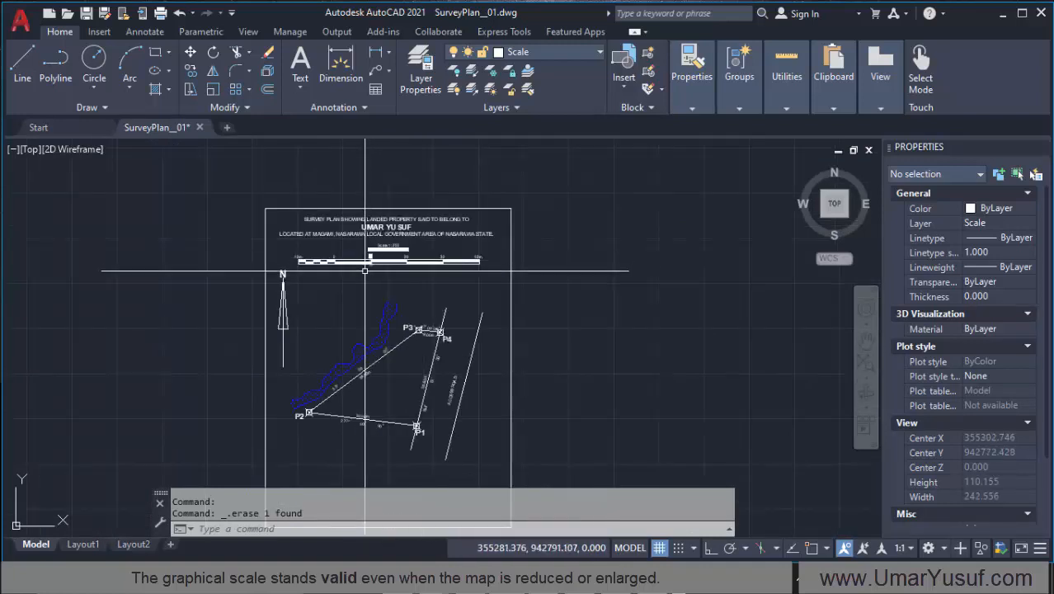
{"action": "scroll", "coordinate": [360, 275], "scroll_direction": "up", "scroll_amount": 6}
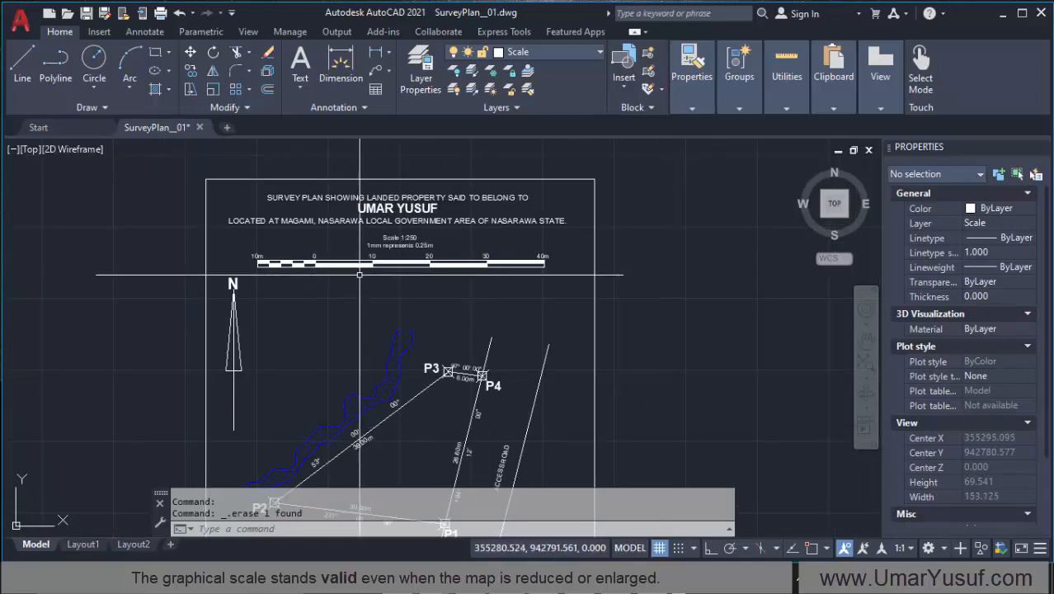
{"action": "scroll", "coordinate": [354, 255], "scroll_direction": "up", "scroll_amount": 4}
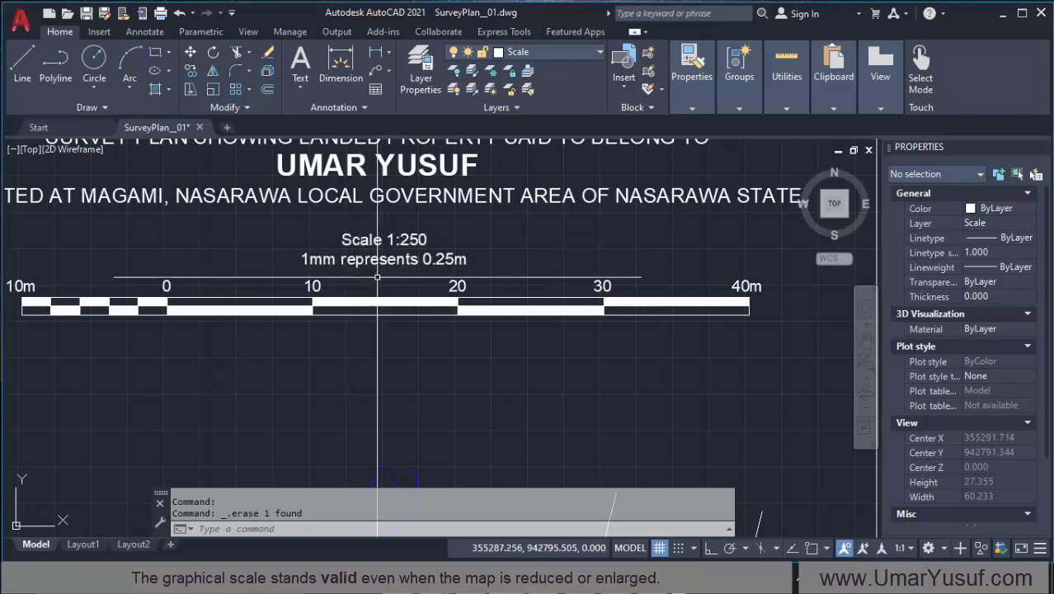
{"action": "scroll", "coordinate": [376, 273], "scroll_direction": "down", "scroll_amount": 2}
{"action": "scroll", "coordinate": [363, 257], "scroll_direction": "down", "scroll_amount": 3}
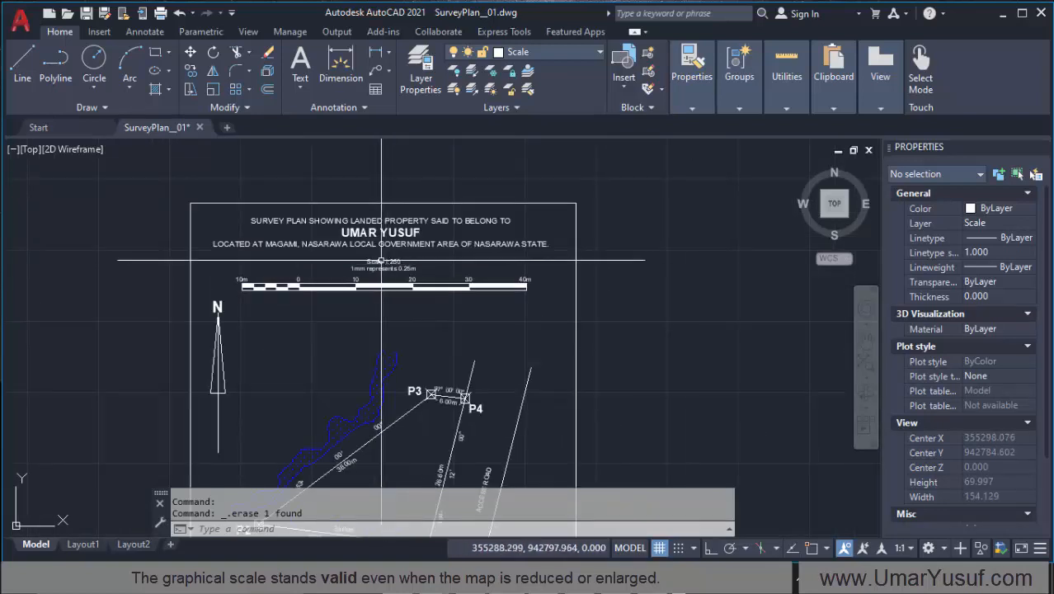
{"action": "scroll", "coordinate": [361, 254], "scroll_direction": "up", "scroll_amount": 4}
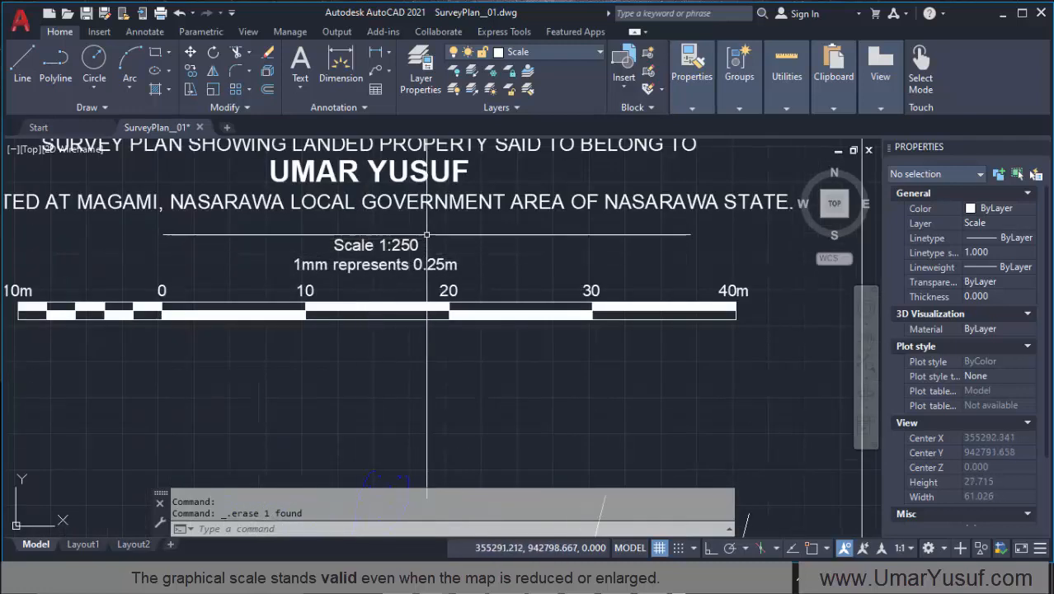
{"action": "scroll", "coordinate": [395, 272], "scroll_direction": "down", "scroll_amount": 5}
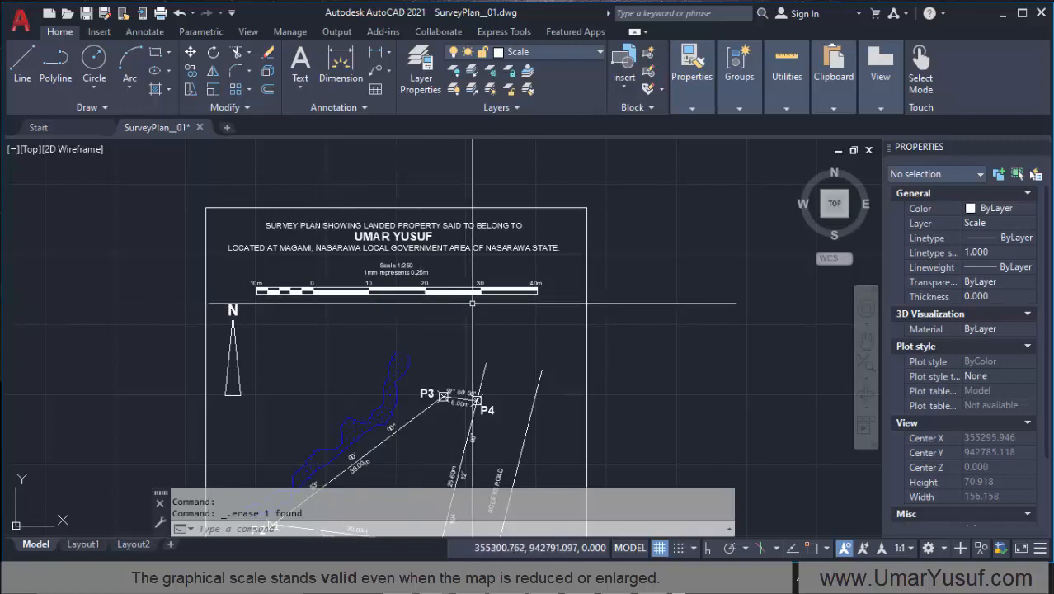
{"action": "scroll", "coordinate": [474, 306], "scroll_direction": "down", "scroll_amount": 2}
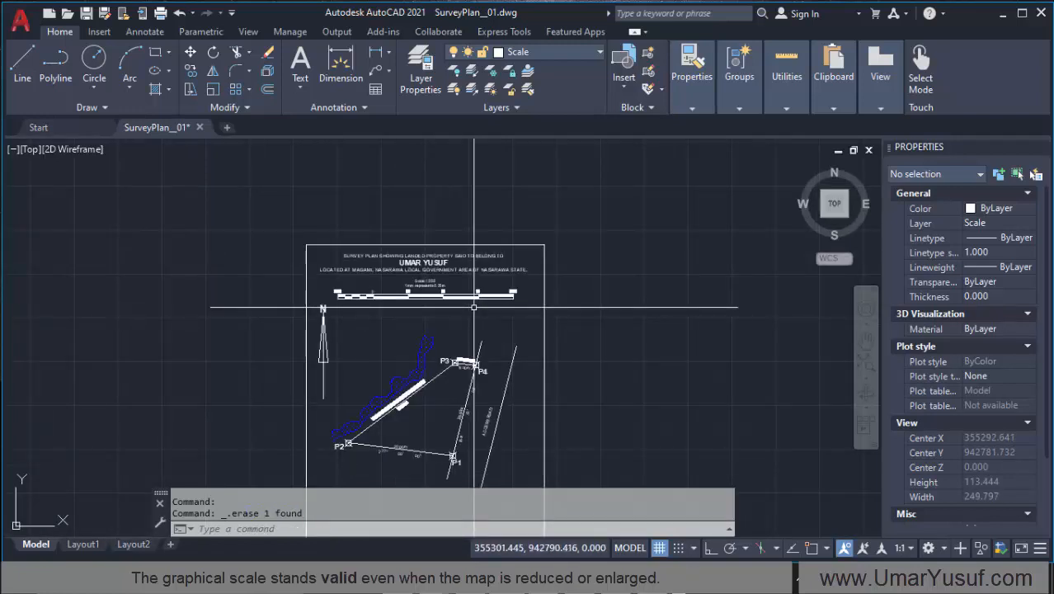
{"action": "scroll", "coordinate": [413, 306], "scroll_direction": "up", "scroll_amount": 6}
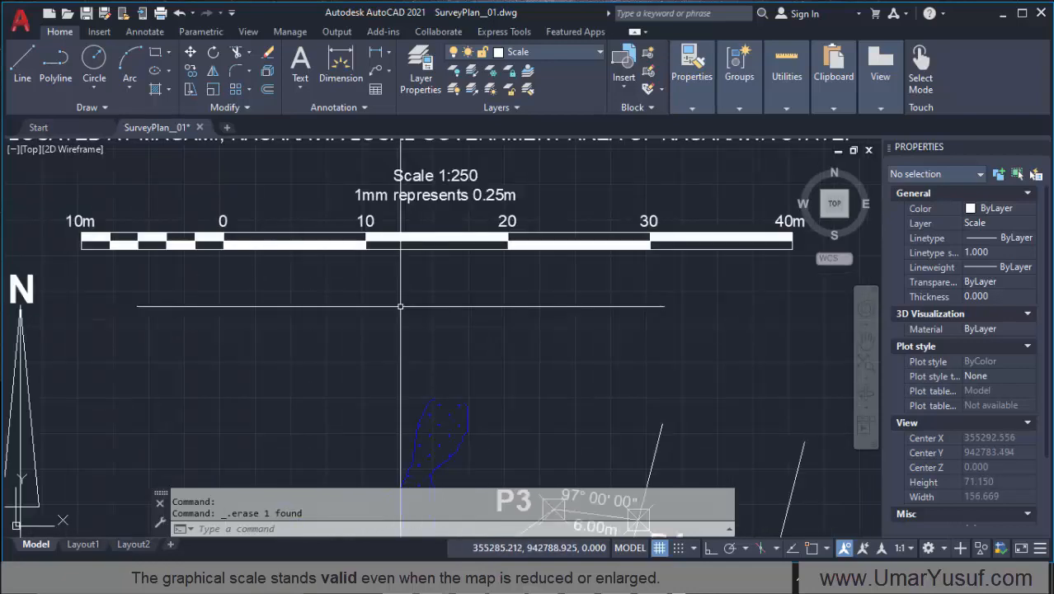
{"action": "scroll", "coordinate": [379, 285], "scroll_direction": "down", "scroll_amount": 2}
{"action": "scroll", "coordinate": [369, 281], "scroll_direction": "up", "scroll_amount": 2}
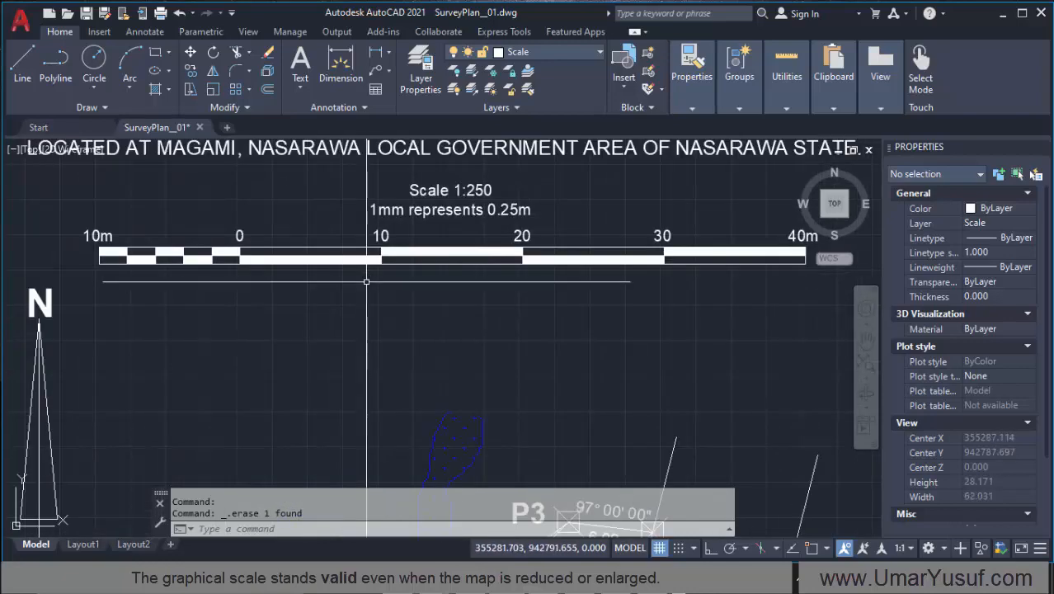
{"action": "scroll", "coordinate": [390, 290], "scroll_direction": "down", "scroll_amount": 2}
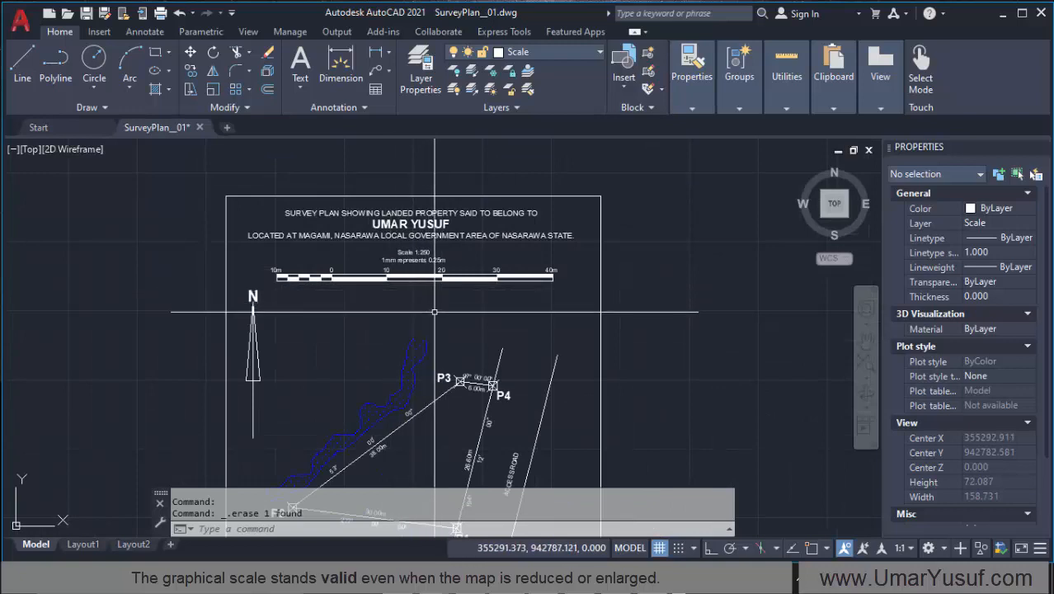
{"action": "scroll", "coordinate": [441, 281], "scroll_direction": "up", "scroll_amount": 4}
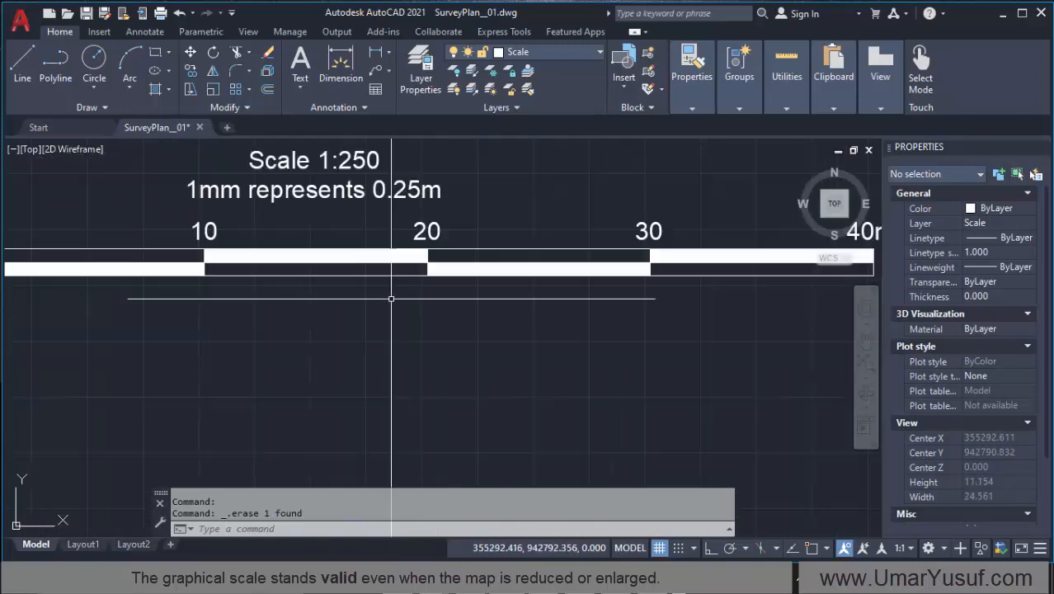
Step: Review the whole survey plan, checking the bar scale under the title against the P1–P2 and P2–P3 boundary distances at different magnifications
{"action": "scroll", "coordinate": [390, 298], "scroll_direction": "down", "scroll_amount": 3}
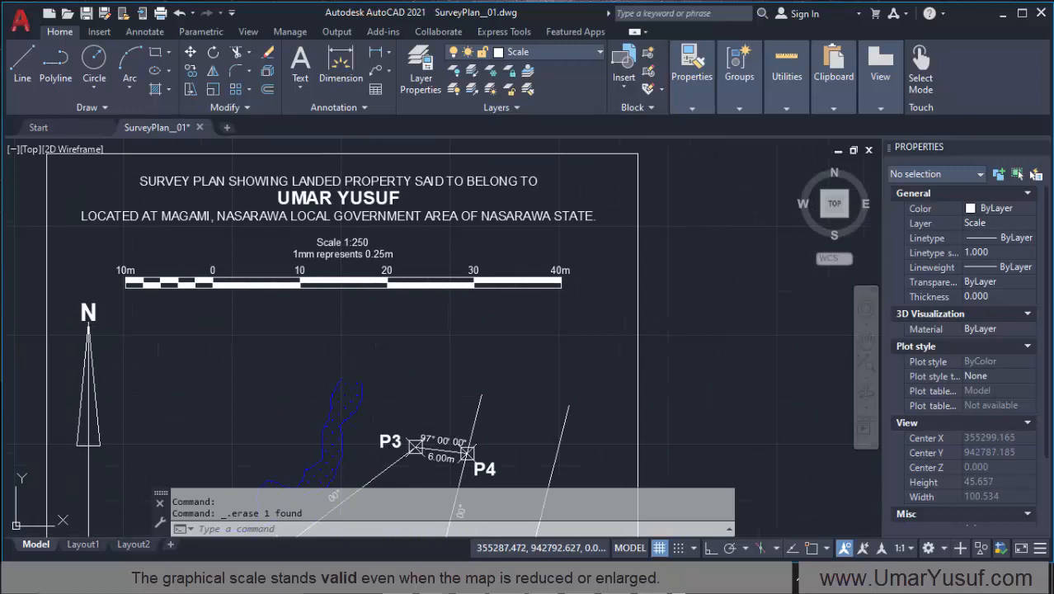
{"action": "scroll", "coordinate": [342, 270], "scroll_direction": "down", "scroll_amount": 2}
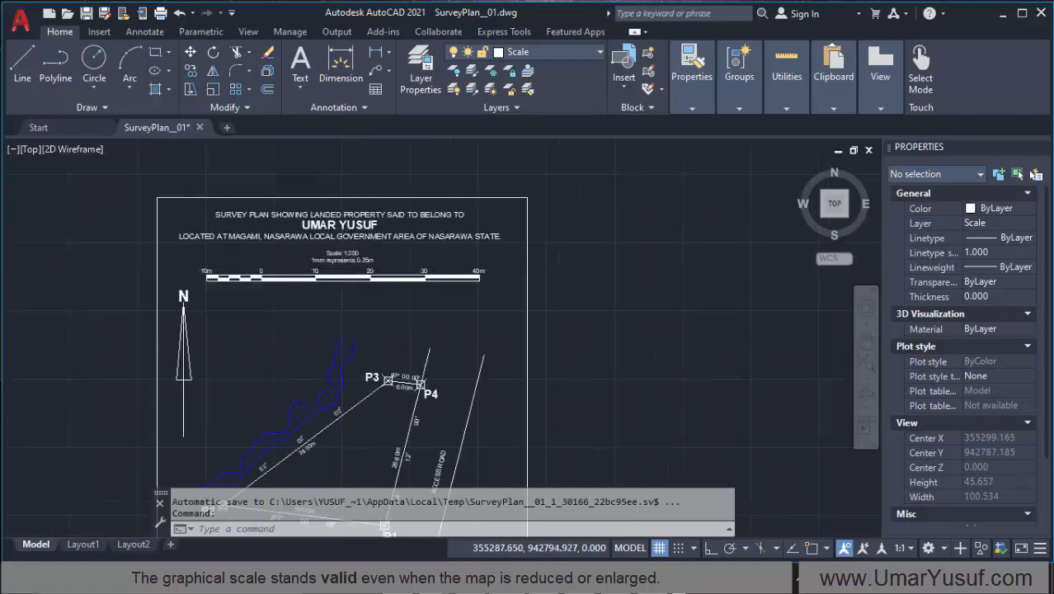
{"action": "scroll", "coordinate": [312, 422], "scroll_direction": "up", "scroll_amount": 1}
{"action": "scroll", "coordinate": [342, 409], "scroll_direction": "up", "scroll_amount": 2}
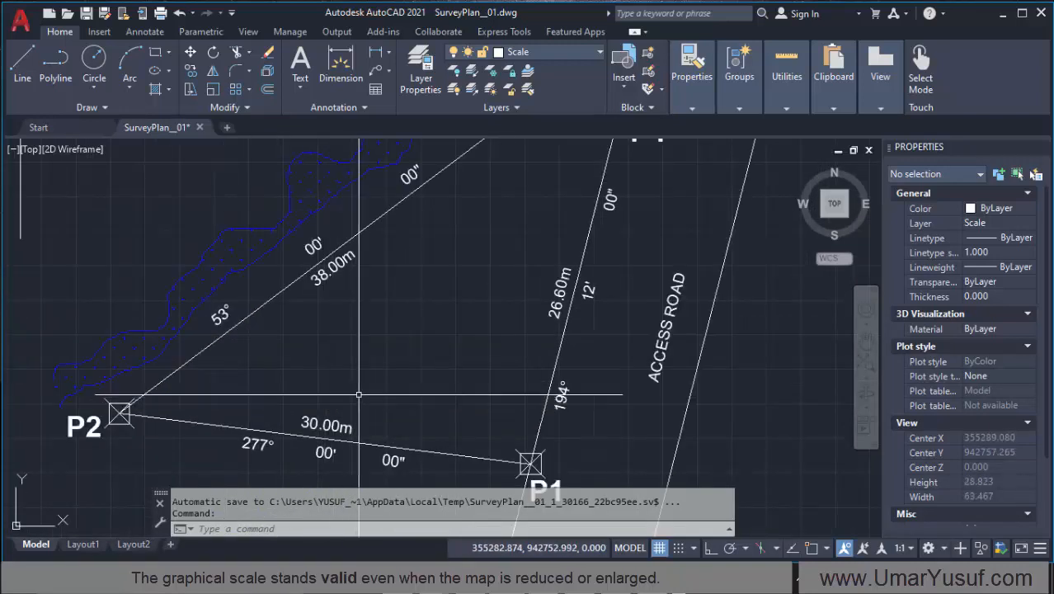
{"action": "scroll", "coordinate": [339, 410], "scroll_direction": "down", "scroll_amount": 1}
{"action": "scroll", "coordinate": [379, 248], "scroll_direction": "down", "scroll_amount": 2}
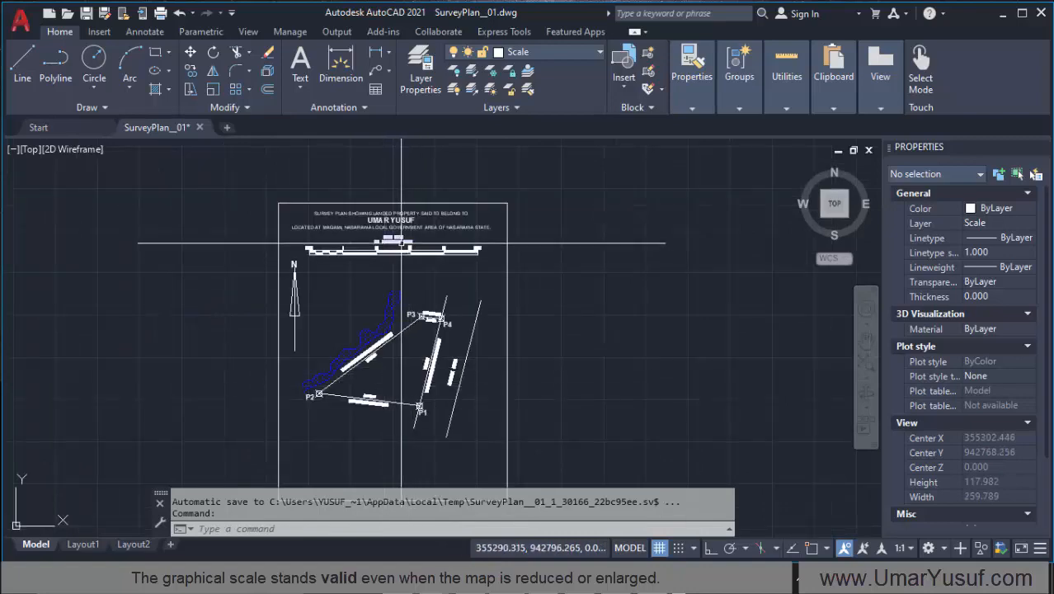
{"action": "scroll", "coordinate": [384, 263], "scroll_direction": "up", "scroll_amount": 2}
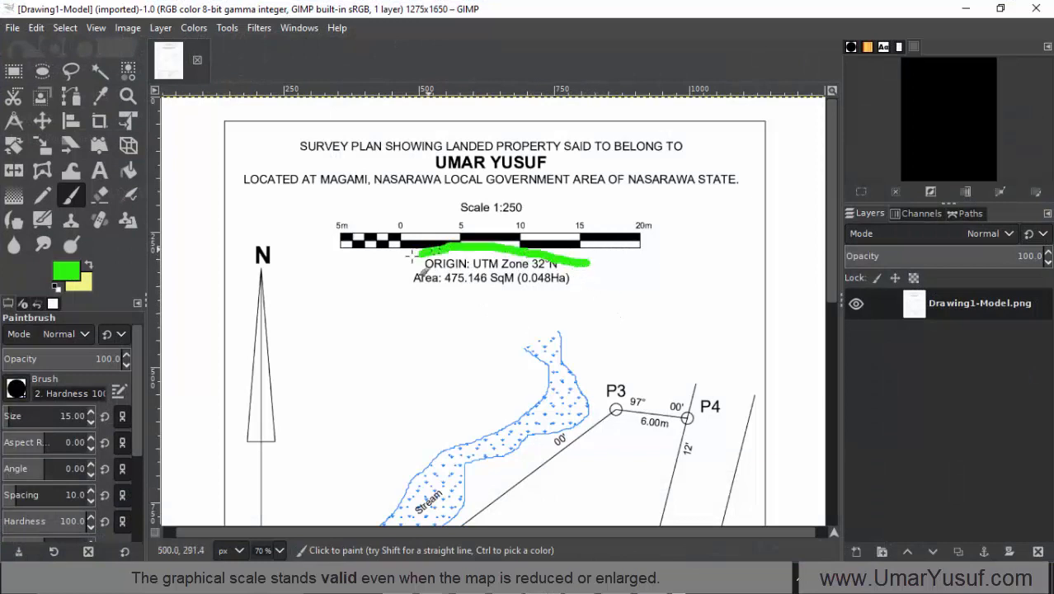
Step: Switch to the reference plan in GIMP and circle the origin and area text below its bar scale in green with the Paintbrush
{"action": "mouse_move", "coordinate": [495, 307]}
{"action": "left_mouse_down"}
{"action": "mouse_move", "coordinate": [613, 282]}
{"action": "mouse_move", "coordinate": [590, 268]}
{"action": "left_mouse_up"}
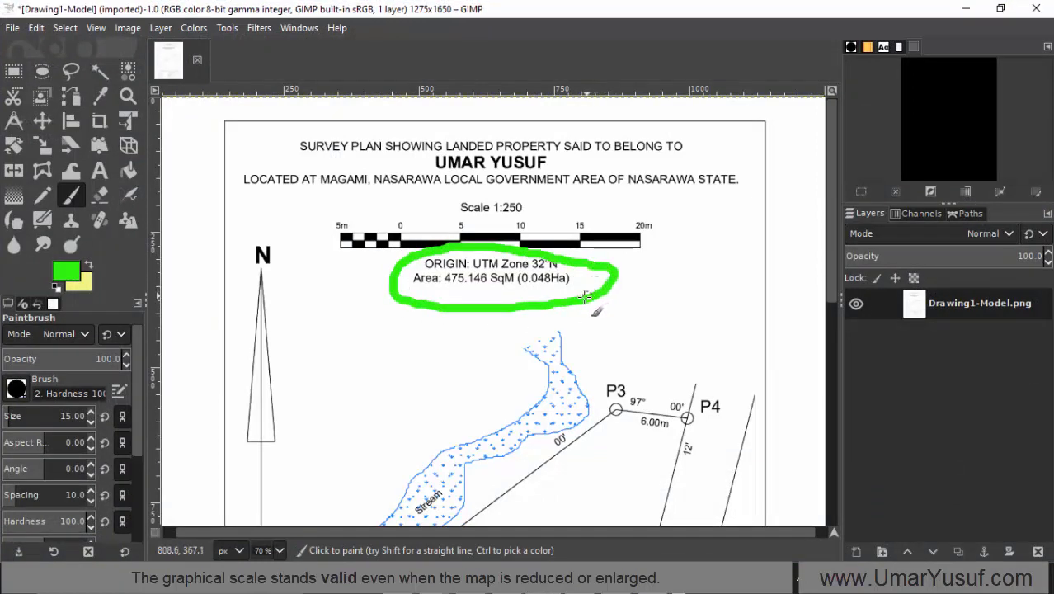
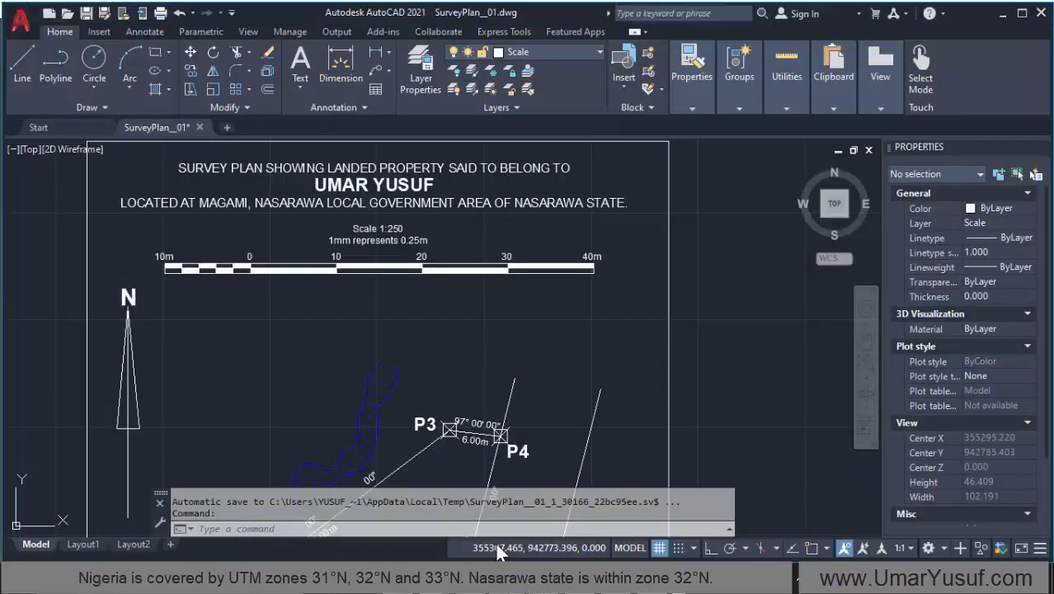
{"action": "scroll", "coordinate": [424, 374], "scroll_direction": "down", "scroll_amount": 5}
{"action": "scroll", "coordinate": [425, 373], "scroll_direction": "up", "scroll_amount": 4}
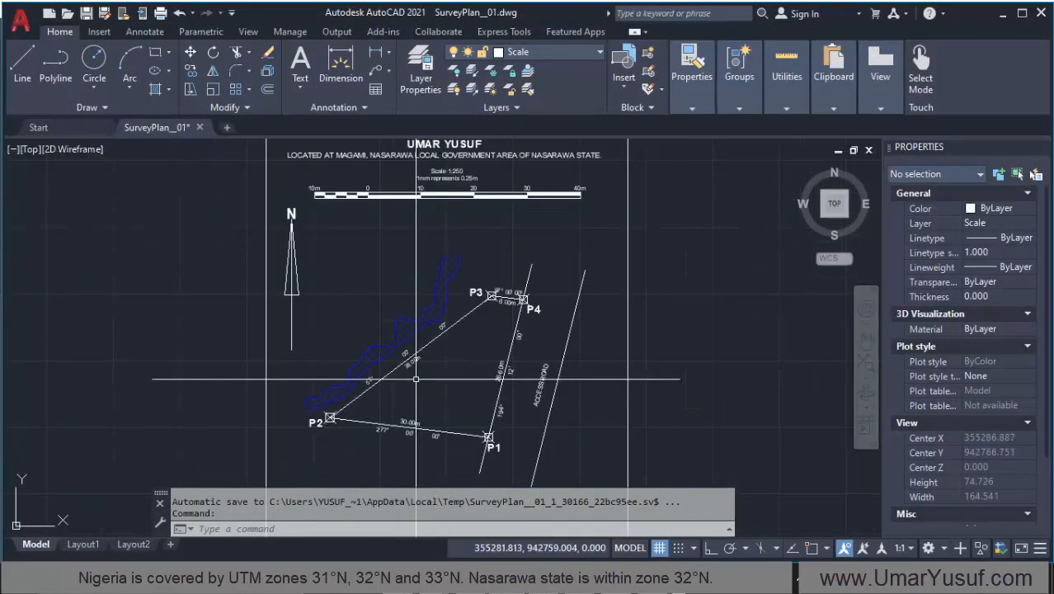
{"action": "scroll", "coordinate": [449, 355], "scroll_direction": "down", "scroll_amount": 2}
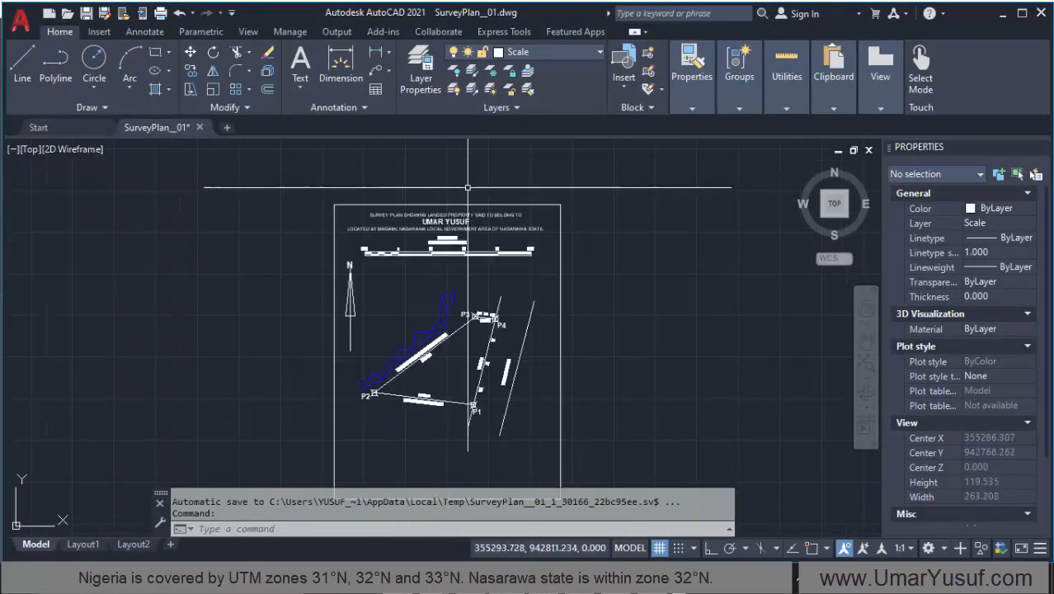
{"action": "scroll", "coordinate": [455, 213], "scroll_direction": "up", "scroll_amount": 4}
{"action": "scroll", "coordinate": [451, 221], "scroll_direction": "down", "scroll_amount": 4}
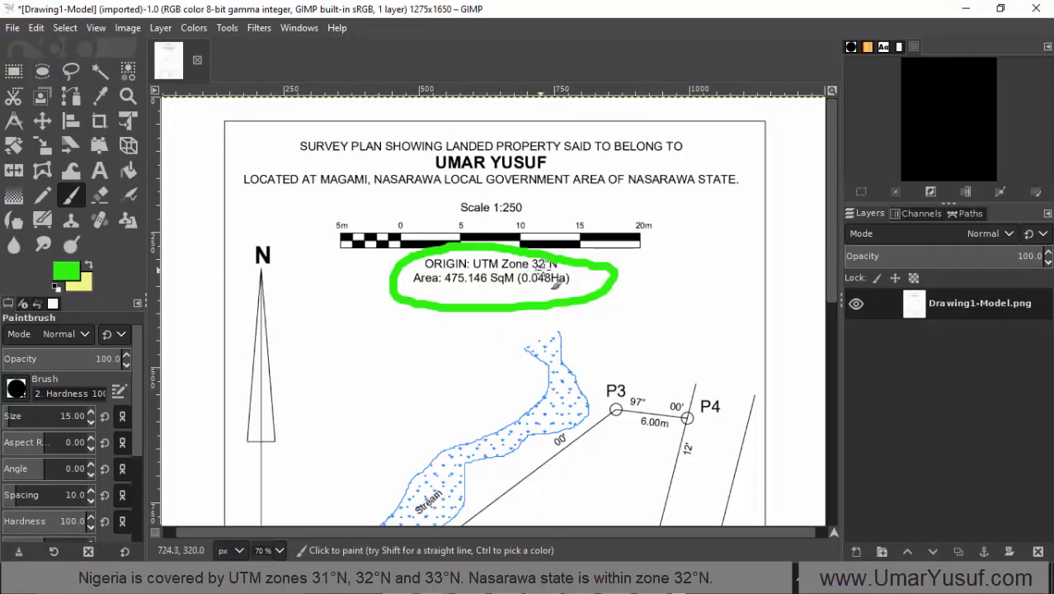
Step: Undo the green circle around the reference plan's origin and area text in GIMP, and return to the AutoCAD survey plan
{"action": "key", "text": "ctrl+z"}
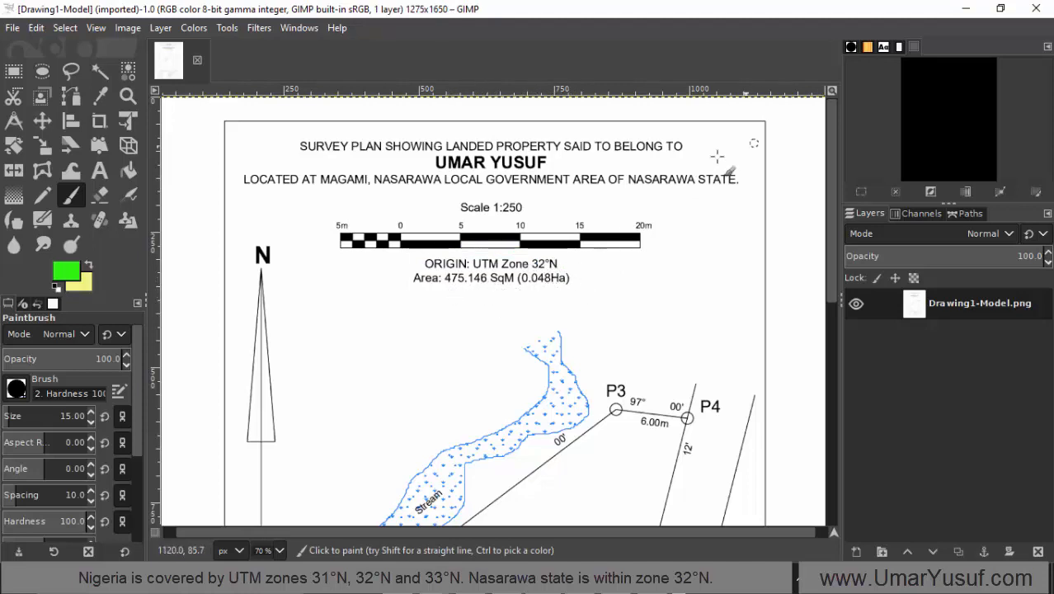
{"action": "left_click", "coordinate": [475, 580]}
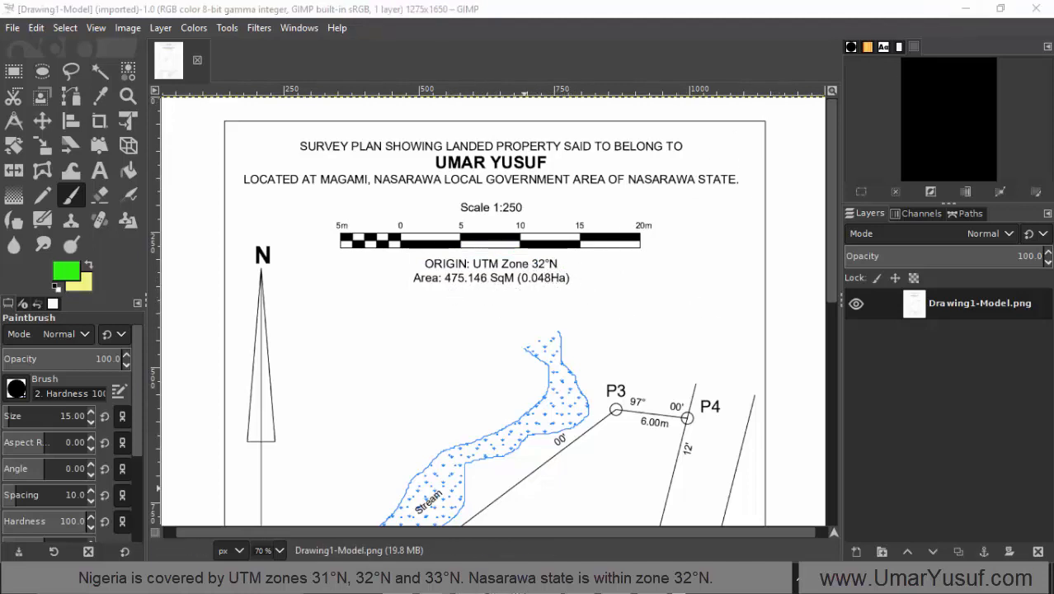
{"action": "scroll", "coordinate": [443, 247], "scroll_direction": "up", "scroll_amount": 3}
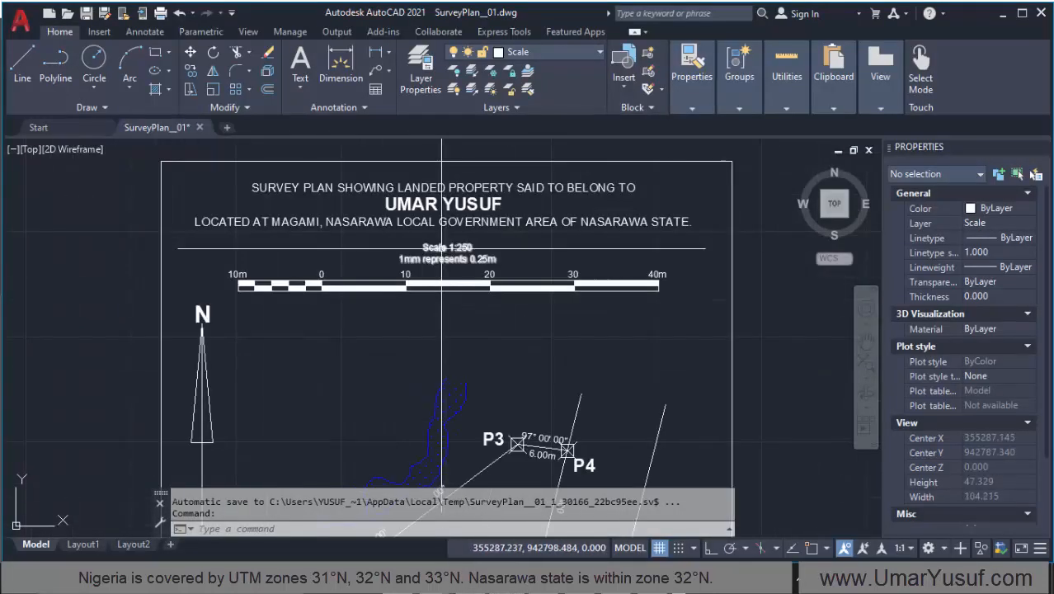
Step: Copy the "Scale 1:250 / 1mm represents 0.25m" text straight down to below the bar scale with Ortho on
{"action": "left_click", "coordinate": [439, 248]}
{"action": "left_click", "coordinate": [190, 71]}
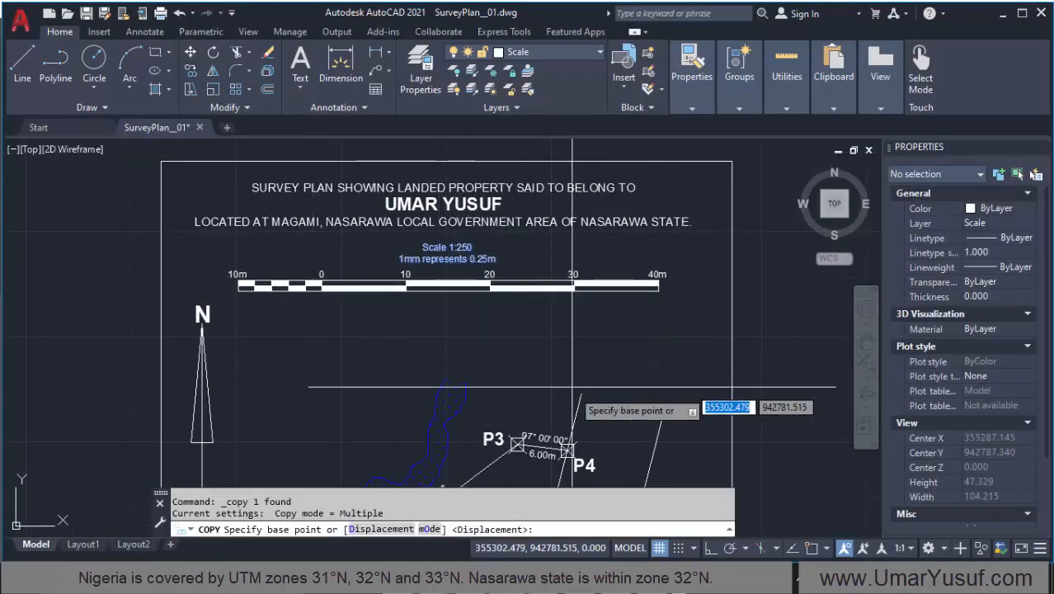
{"action": "left_click", "coordinate": [709, 548]}
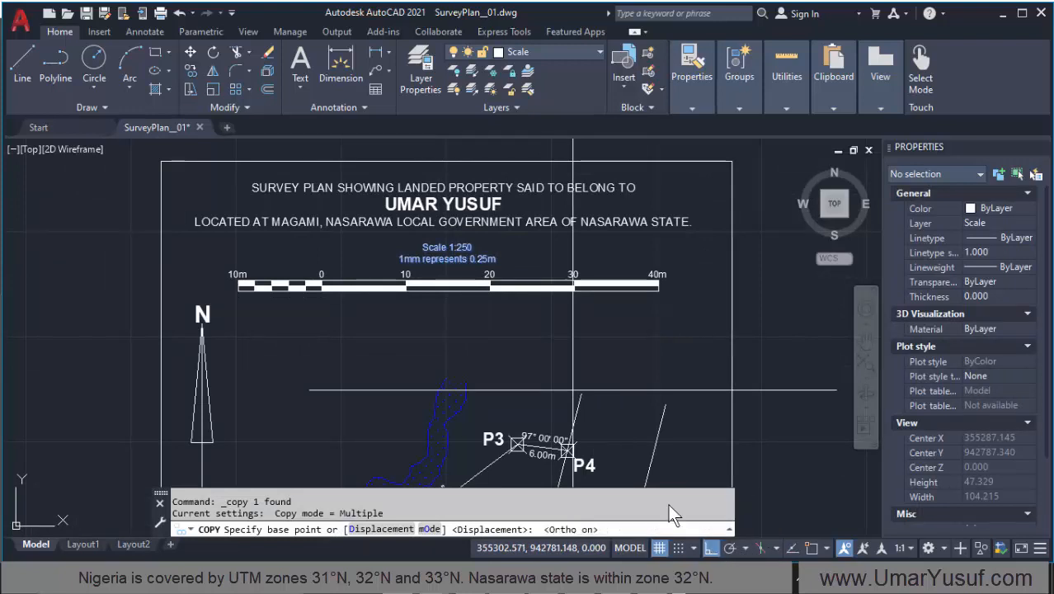
{"action": "left_click", "coordinate": [446, 252]}
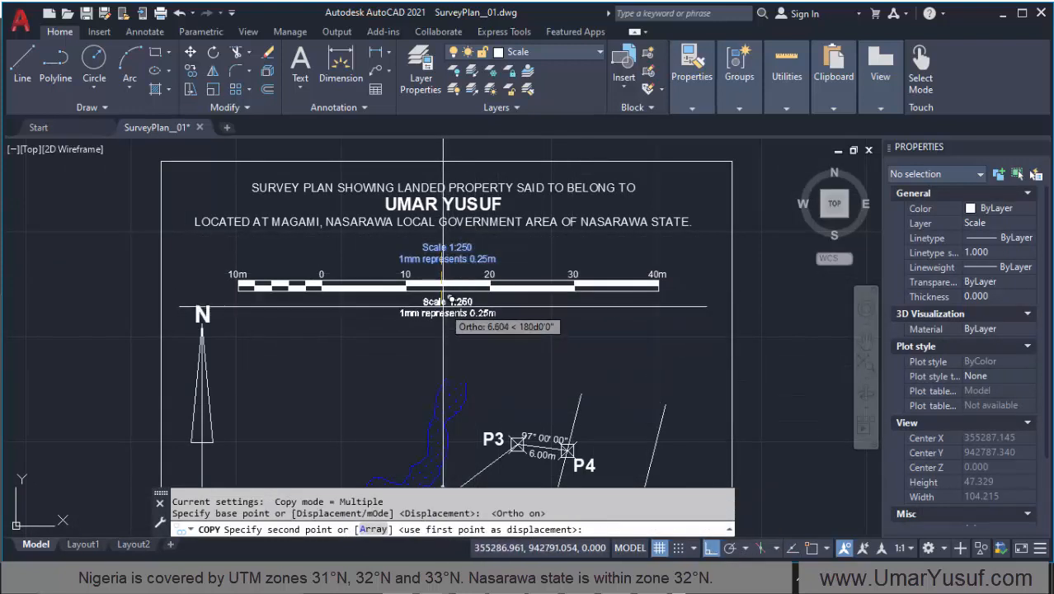
{"action": "left_click", "coordinate": [444, 305]}
{"action": "key", "text": "Return"}
Step: Replace the contents of the copied text below the bar scale with "ORIGIN: UTM Zone 32°N"
{"action": "left_click", "coordinate": [437, 316]}
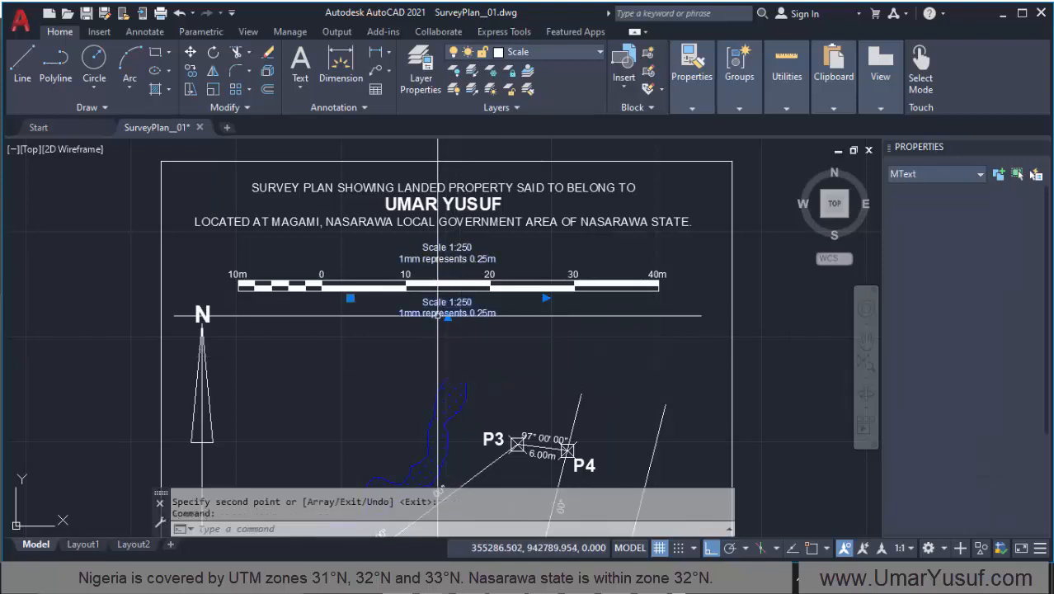
{"action": "double_click", "coordinate": [437, 316]}
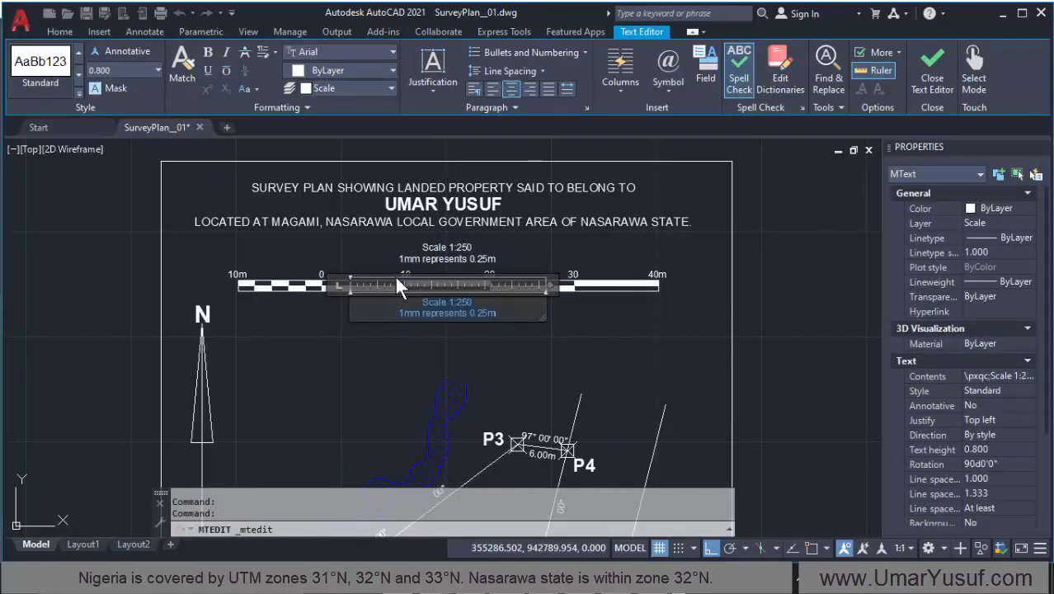
{"action": "type", "text": "ORI"}
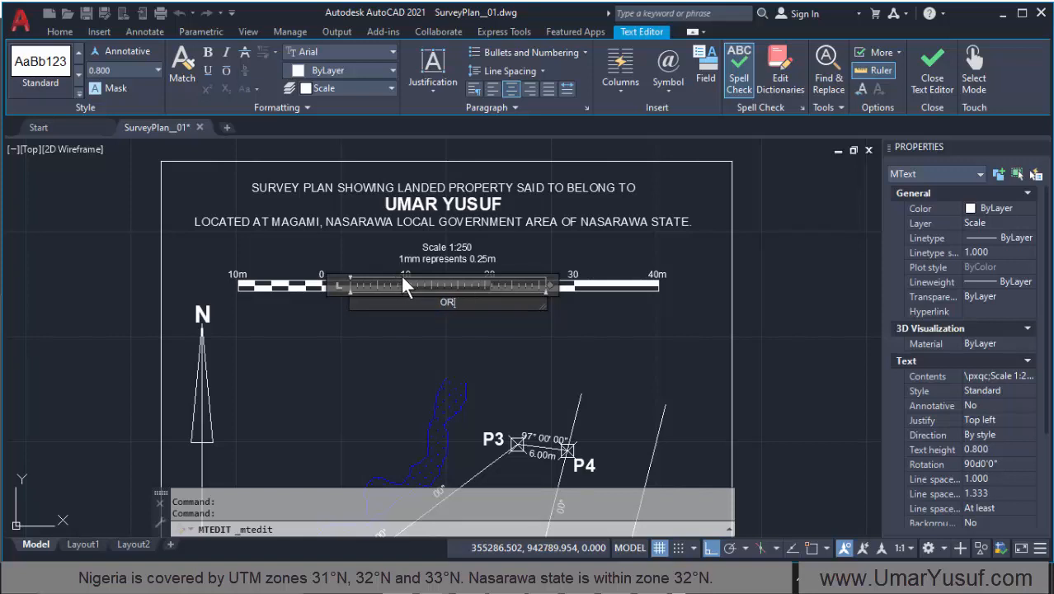
{"action": "type", "text": "GIN: UTM Zone 32"}
{"action": "scroll", "coordinate": [428, 289], "scroll_direction": "up", "scroll_amount": 5}
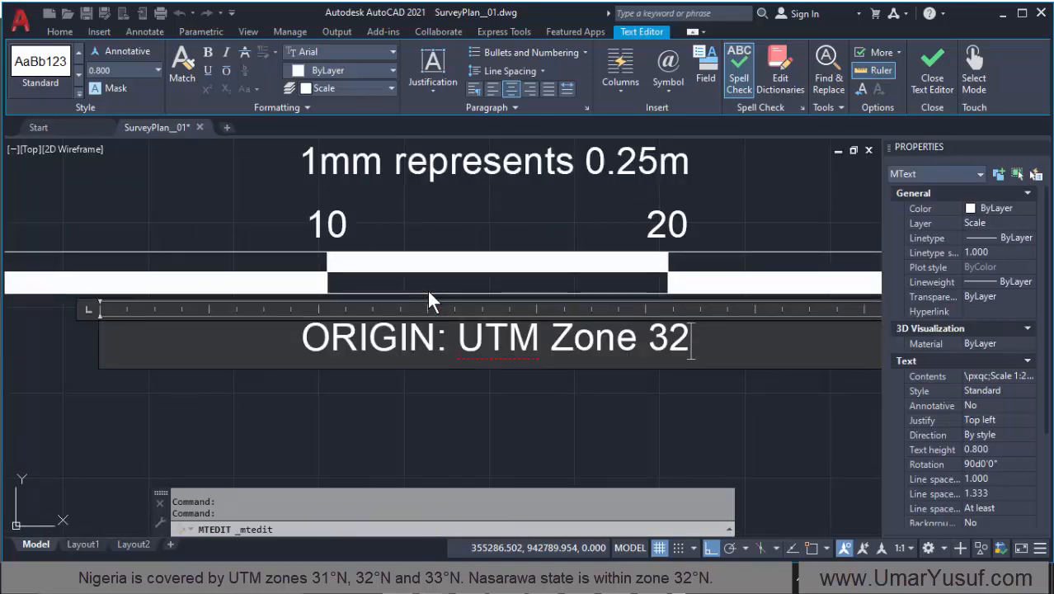
{"action": "type", "text": "%%d"}
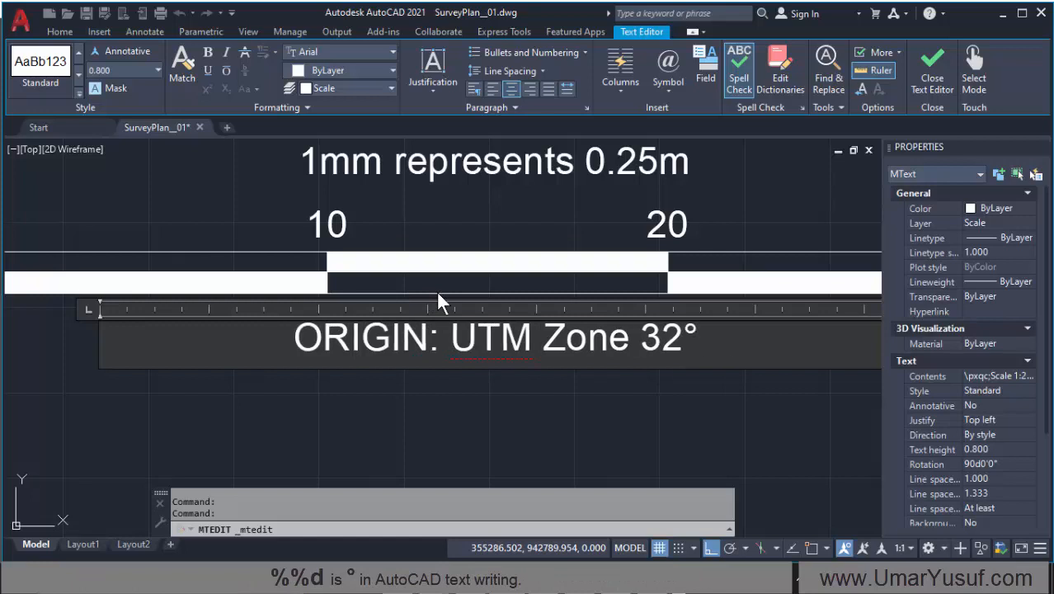
{"action": "type", "text": "N"}
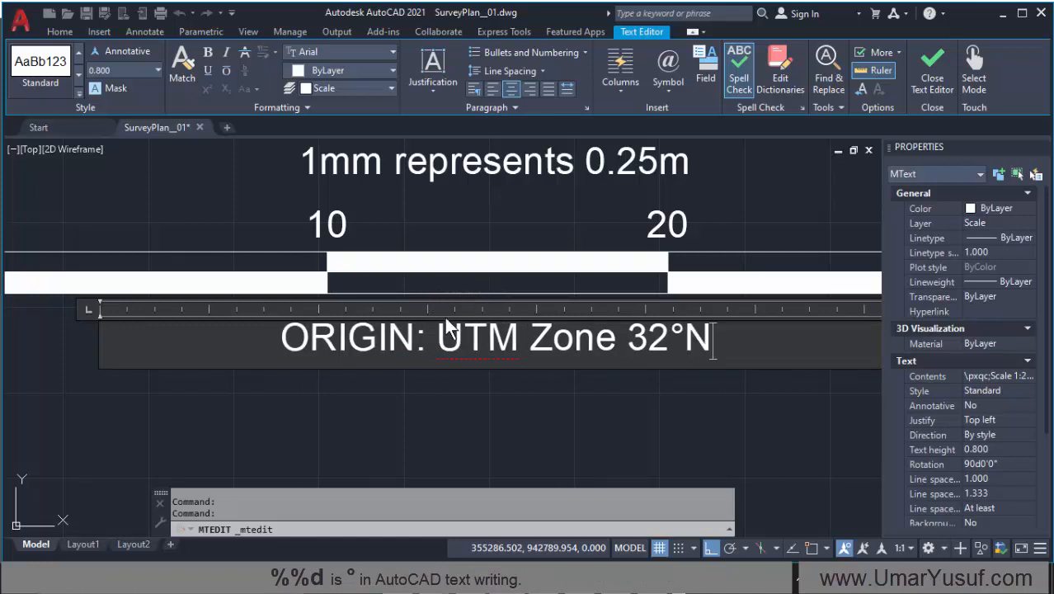
Step: Add a second line reading "AREA:" under the origin line and finish editing the text
{"action": "key", "text": "Return"}
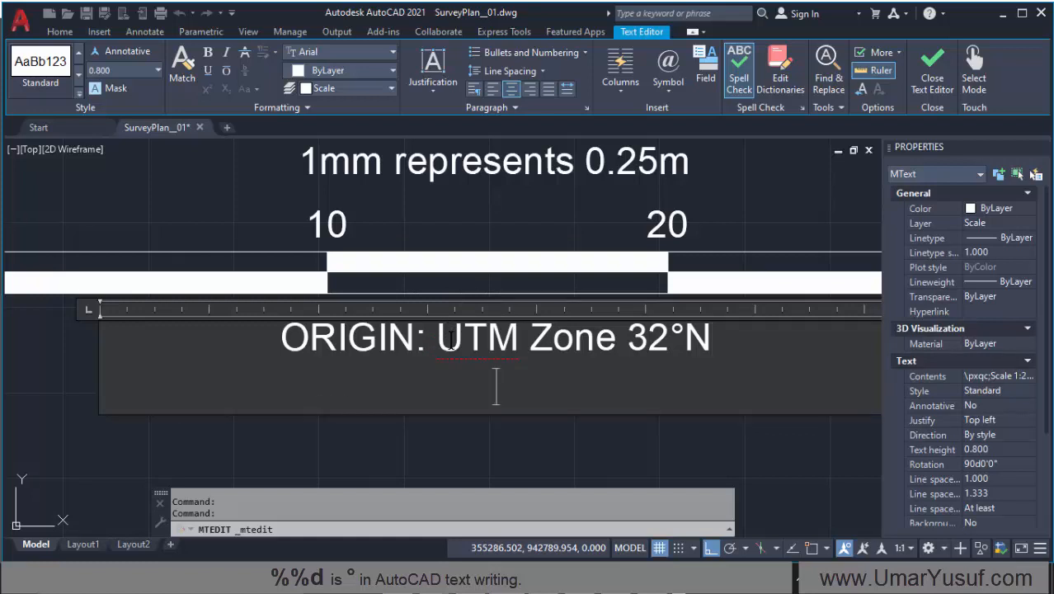
{"action": "type", "text": "AREA:"}
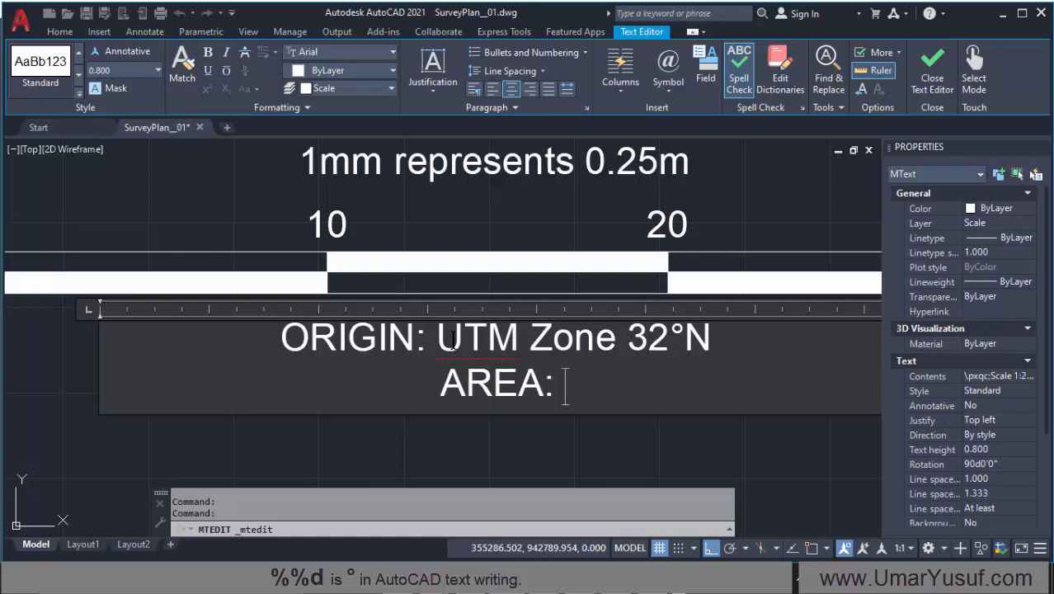
{"action": "left_click", "coordinate": [357, 450]}
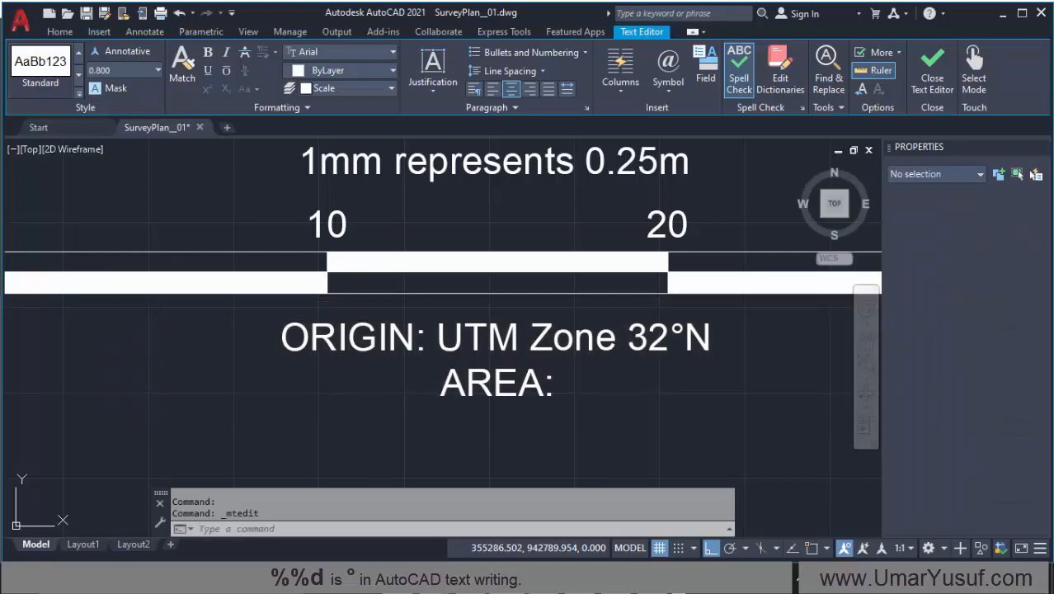
Step: Start an Area measurement for the parcel, turn on object snap and check its active snap modes
{"action": "scroll", "coordinate": [323, 355], "scroll_direction": "down", "scroll_amount": 4}
{"action": "scroll", "coordinate": [360, 376], "scroll_direction": "down", "scroll_amount": 5}
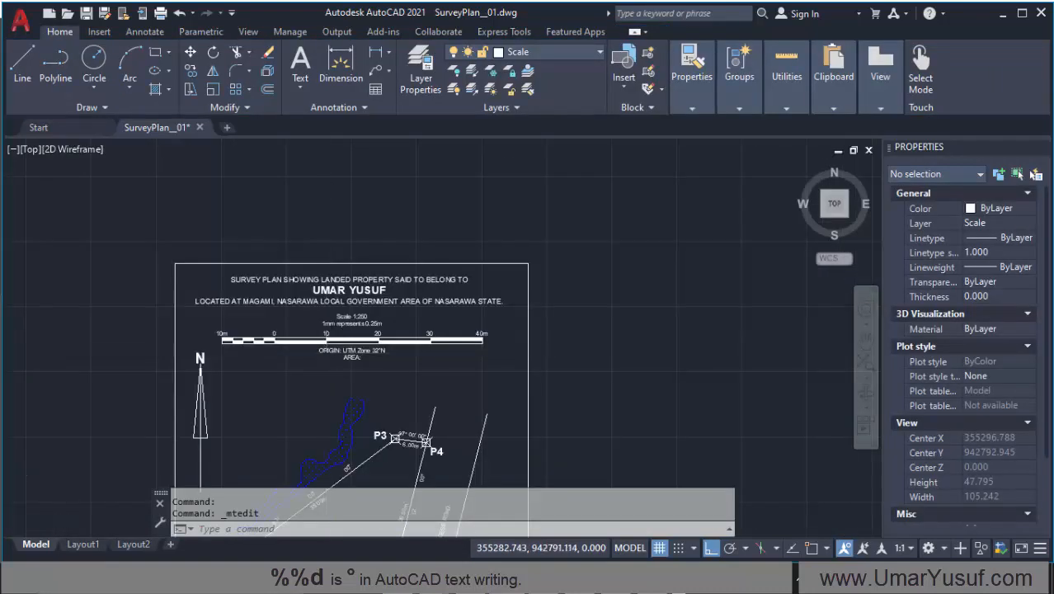
{"action": "scroll", "coordinate": [363, 376], "scroll_direction": "down", "scroll_amount": 1}
{"action": "scroll", "coordinate": [371, 387], "scroll_direction": "up", "scroll_amount": 5}
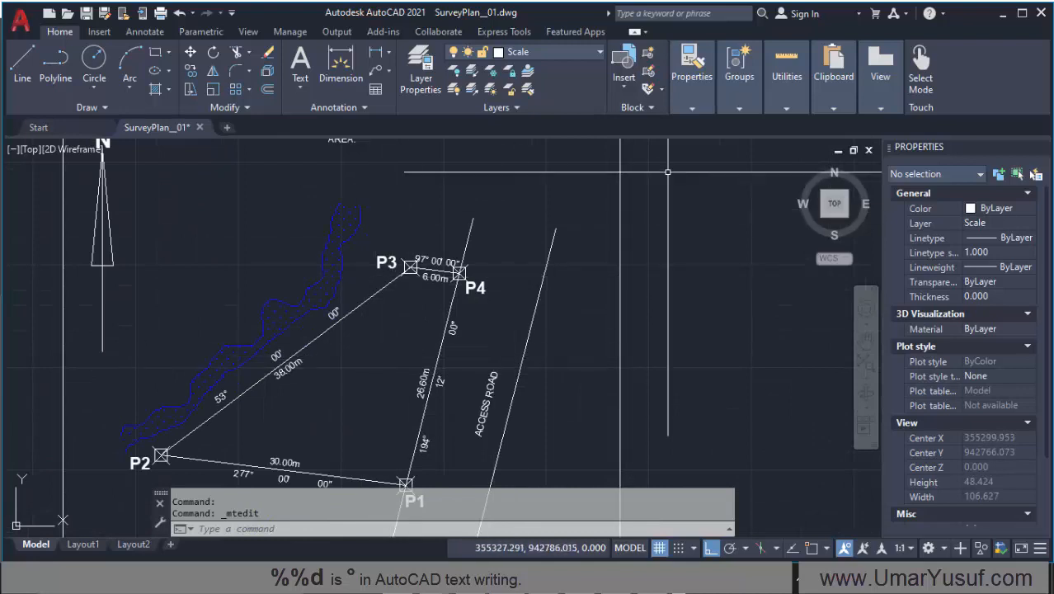
{"action": "left_click", "coordinate": [777, 108]}
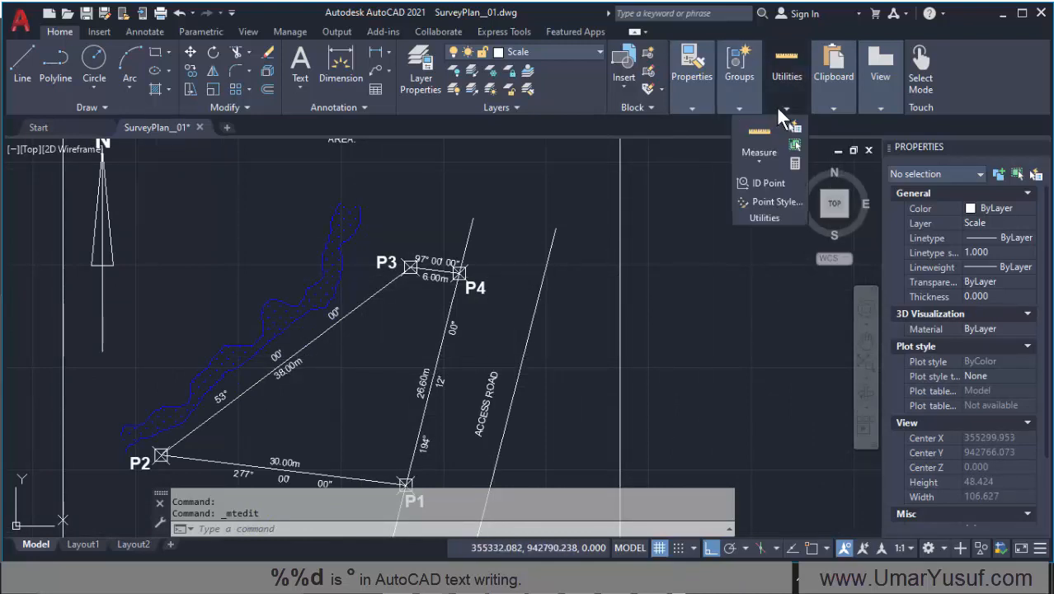
{"action": "left_click", "coordinate": [757, 153]}
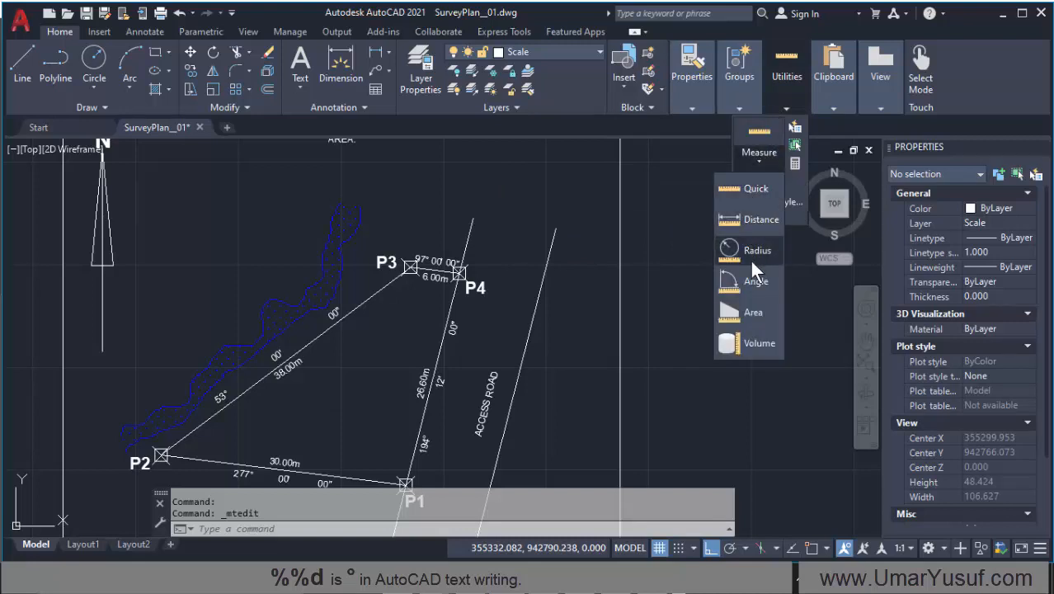
{"action": "left_click", "coordinate": [751, 316]}
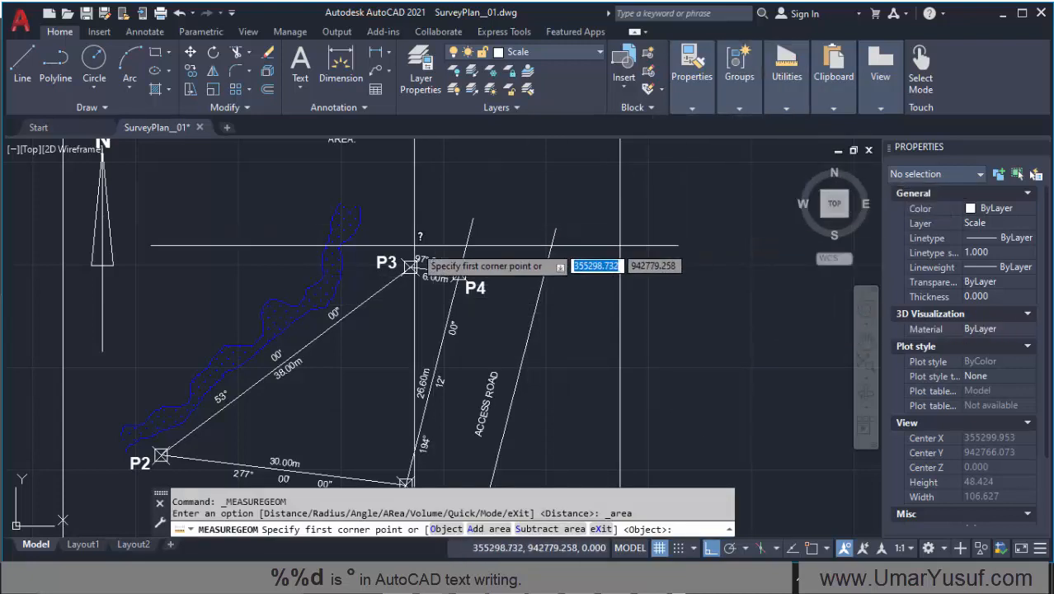
{"action": "left_click", "coordinate": [811, 548]}
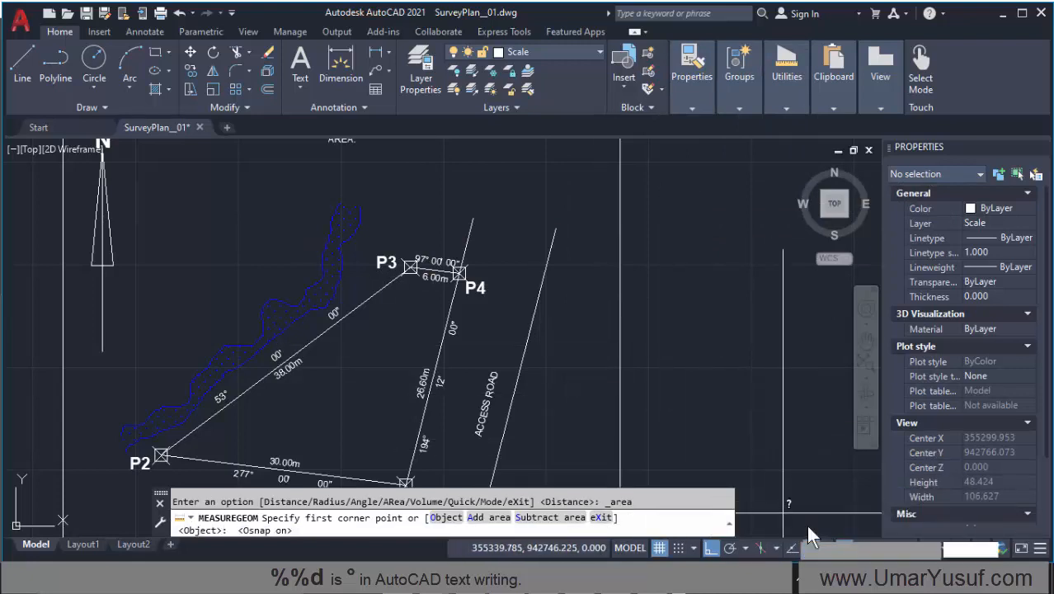
{"action": "left_click", "coordinate": [828, 548]}
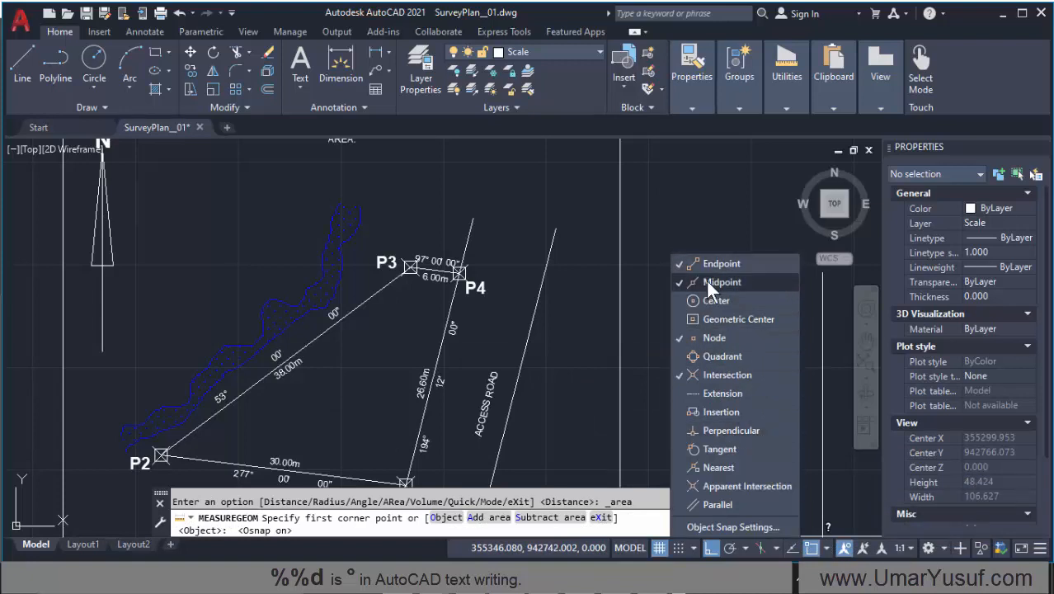
{"action": "left_click", "coordinate": [458, 268]}
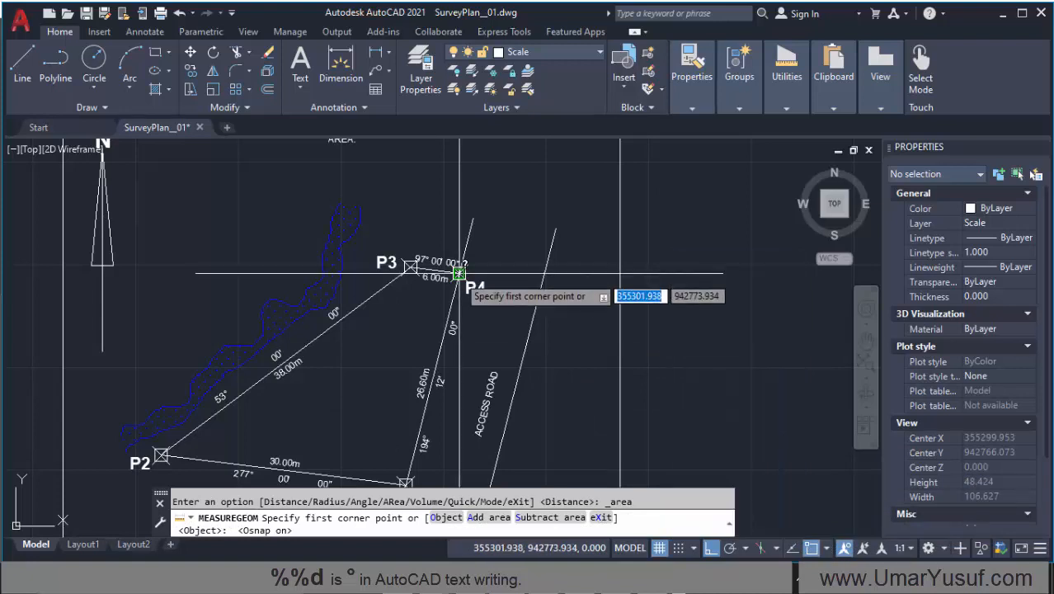
Step: Measure the parcel's area by snapping to corners P1, P2, P3 and P4 with Ortho off
{"action": "scroll", "coordinate": [446, 284], "scroll_direction": "down", "scroll_amount": 2}
{"action": "scroll", "coordinate": [437, 329], "scroll_direction": "up", "scroll_amount": 2}
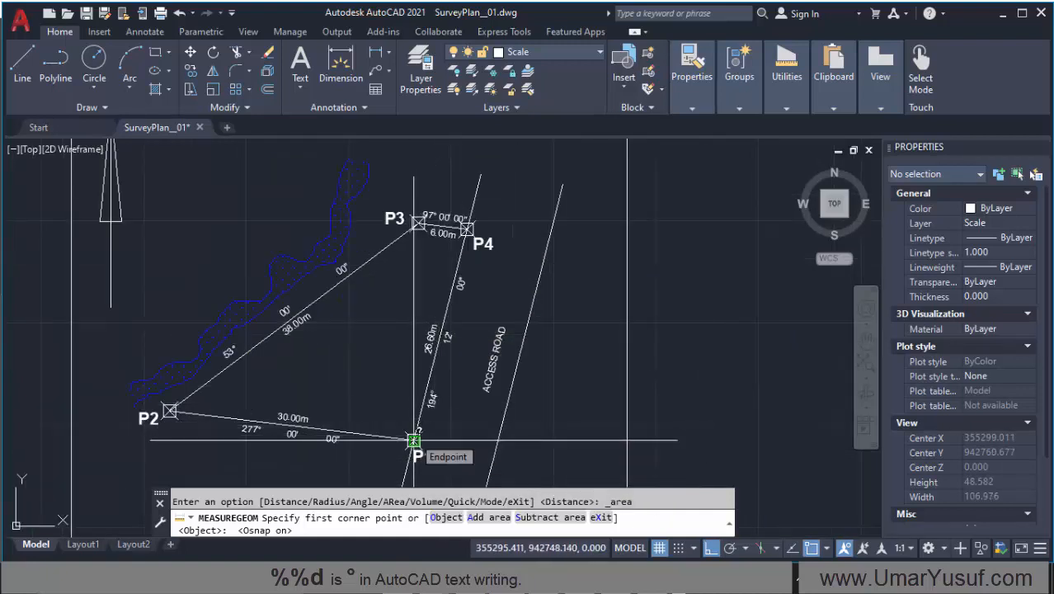
{"action": "left_click", "coordinate": [413, 441]}
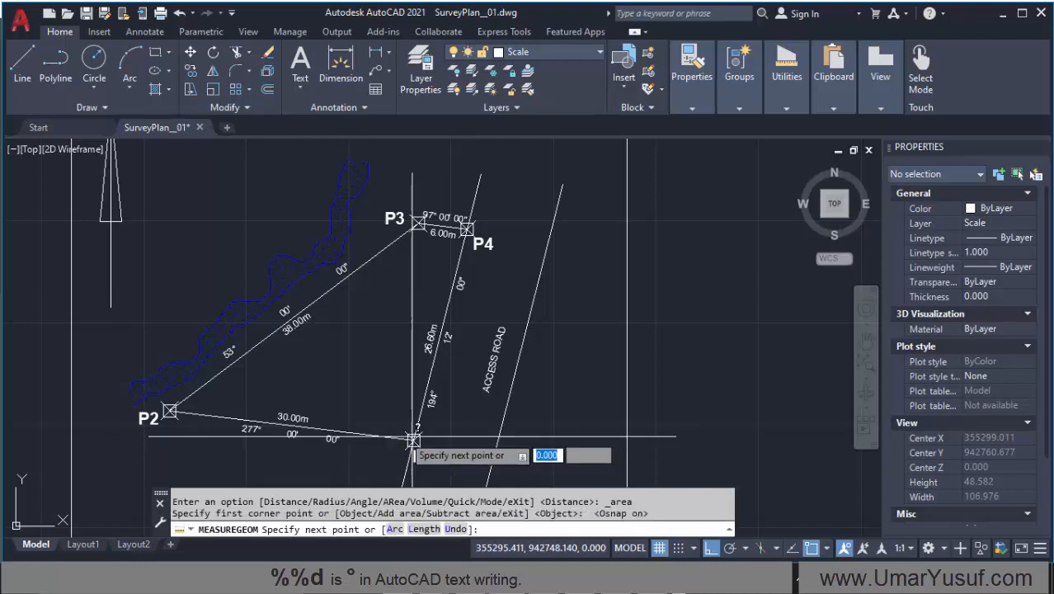
{"action": "left_click", "coordinate": [170, 409]}
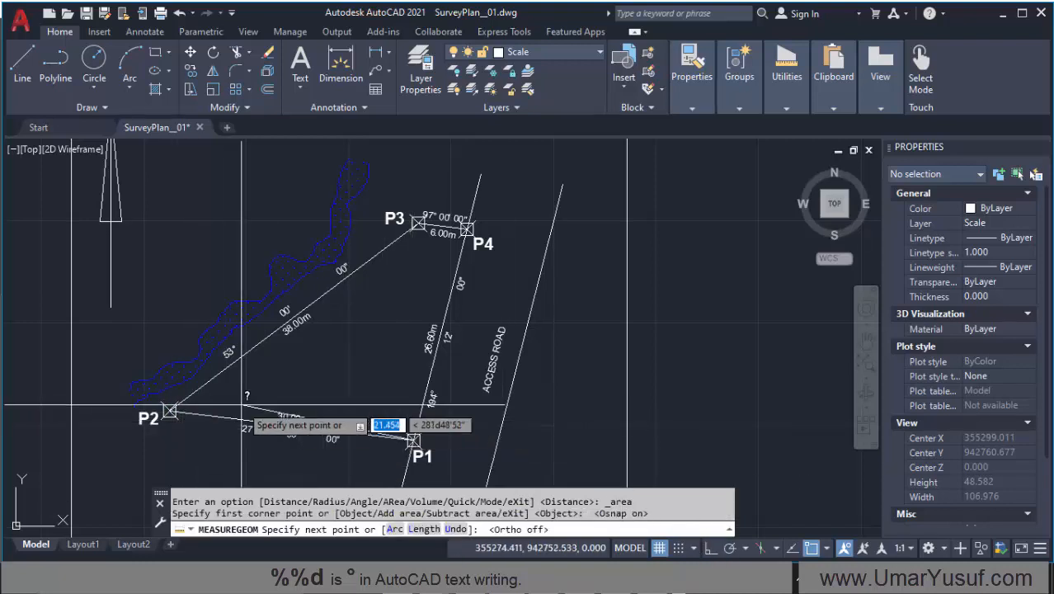
{"action": "left_click", "coordinate": [170, 410]}
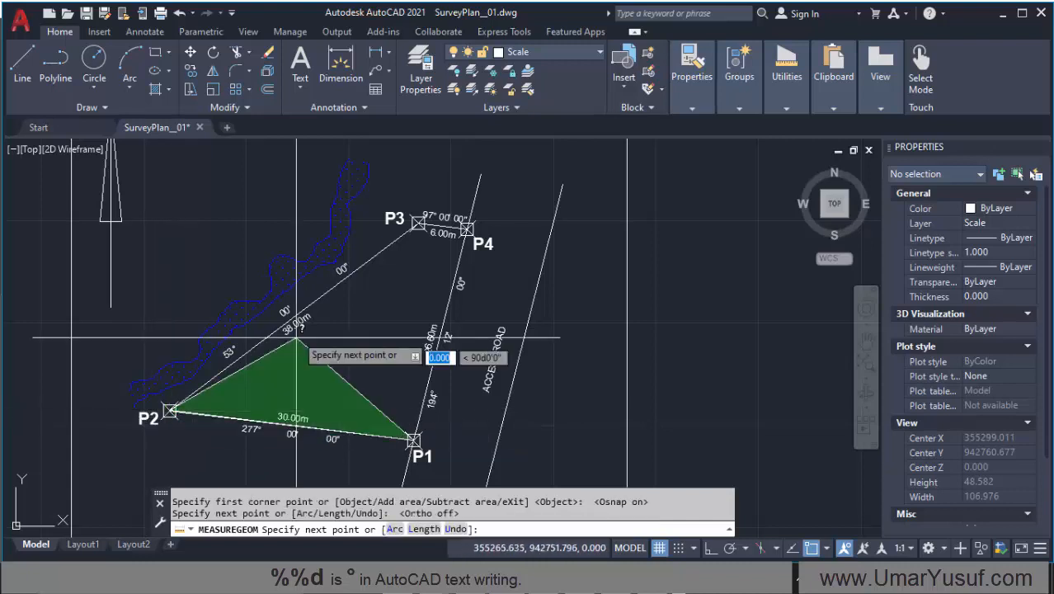
{"action": "left_click", "coordinate": [416, 221]}
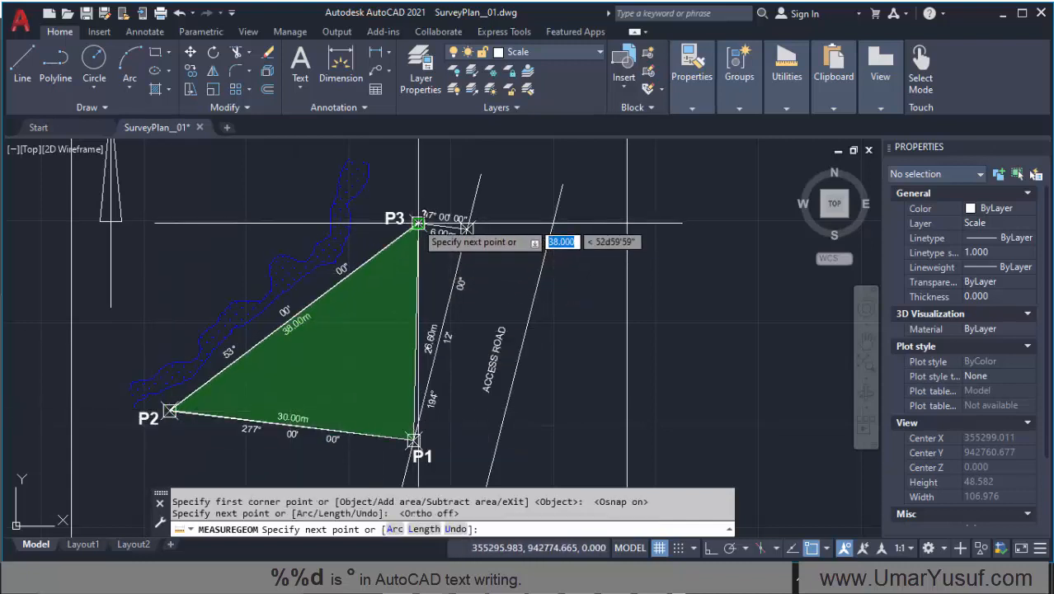
{"action": "left_click", "coordinate": [467, 228]}
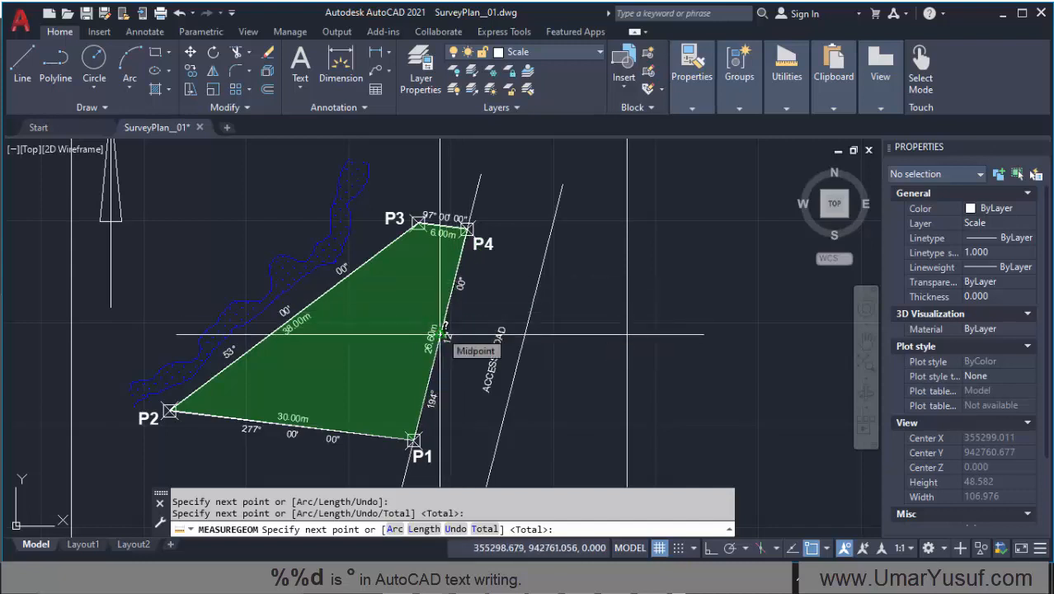
{"action": "key", "text": "Return"}
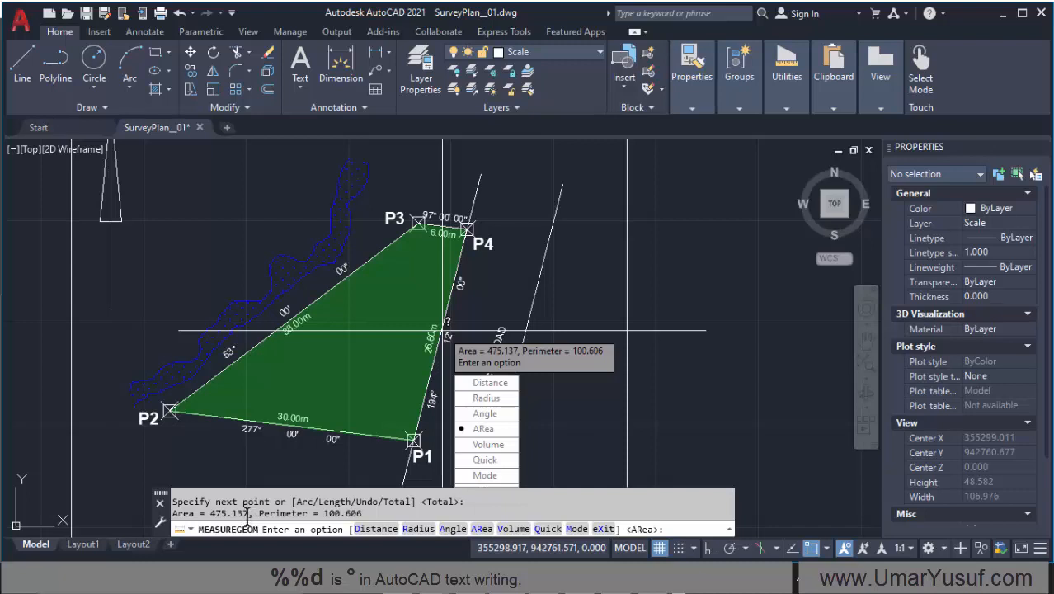
Step: Copy the measured area figure from the command history to the clipboard
{"action": "double_click", "coordinate": [229, 513]}
{"action": "right_click", "coordinate": [226, 516]}
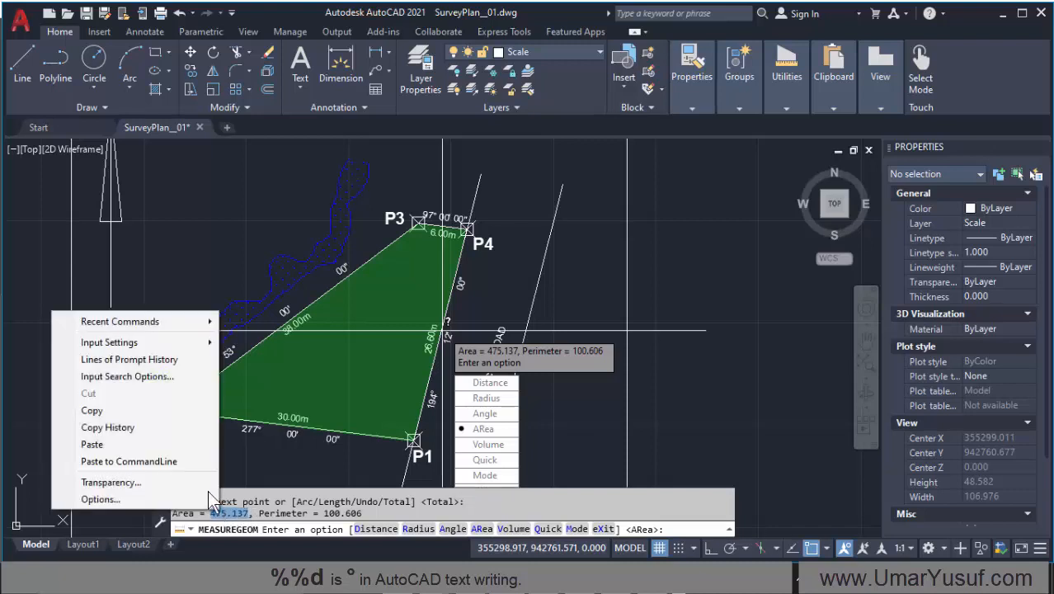
{"action": "left_click", "coordinate": [149, 411]}
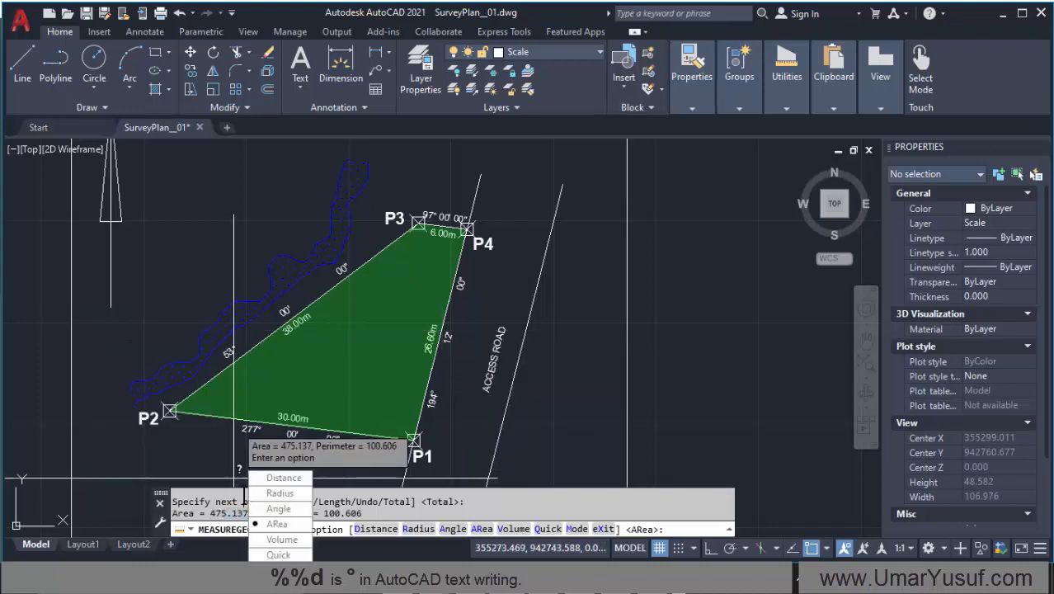
Step: Leave the area measurement and complete the AREA line below the bar scale with the copied 475.137 followed by "SqMeters"
{"action": "key", "text": "Escape"}
{"action": "scroll", "coordinate": [447, 267], "scroll_direction": "down", "scroll_amount": 5}
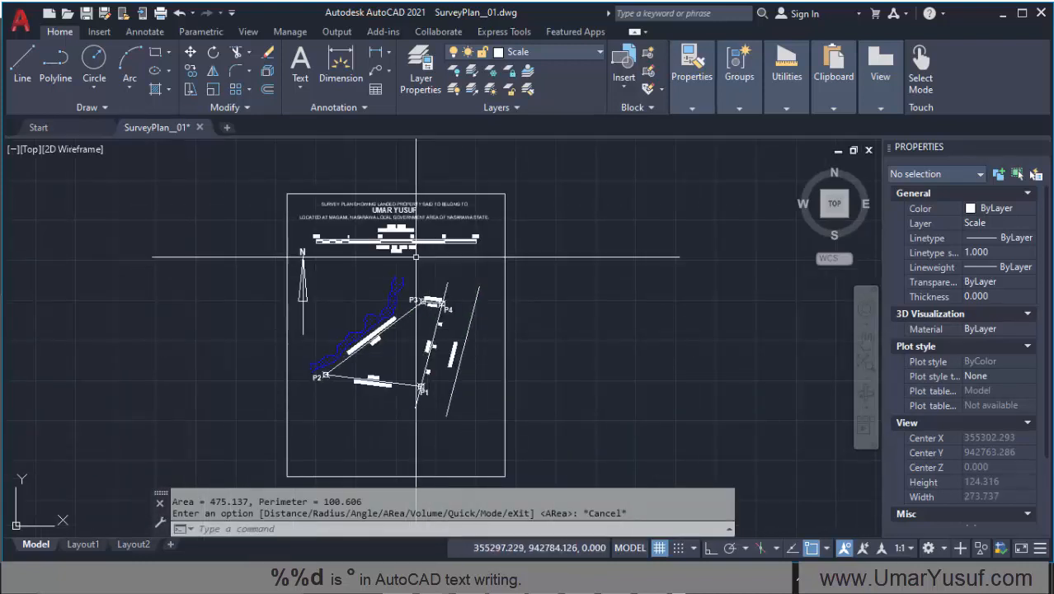
{"action": "scroll", "coordinate": [388, 272], "scroll_direction": "up", "scroll_amount": 7}
{"action": "double_click", "coordinate": [383, 277]}
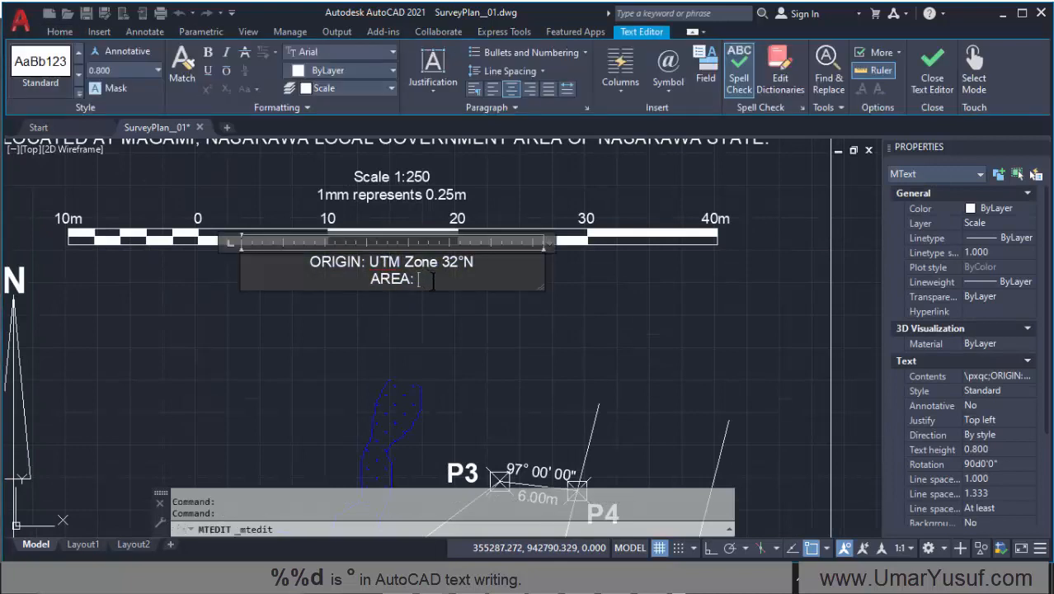
{"action": "key", "text": "ctrl+v"}
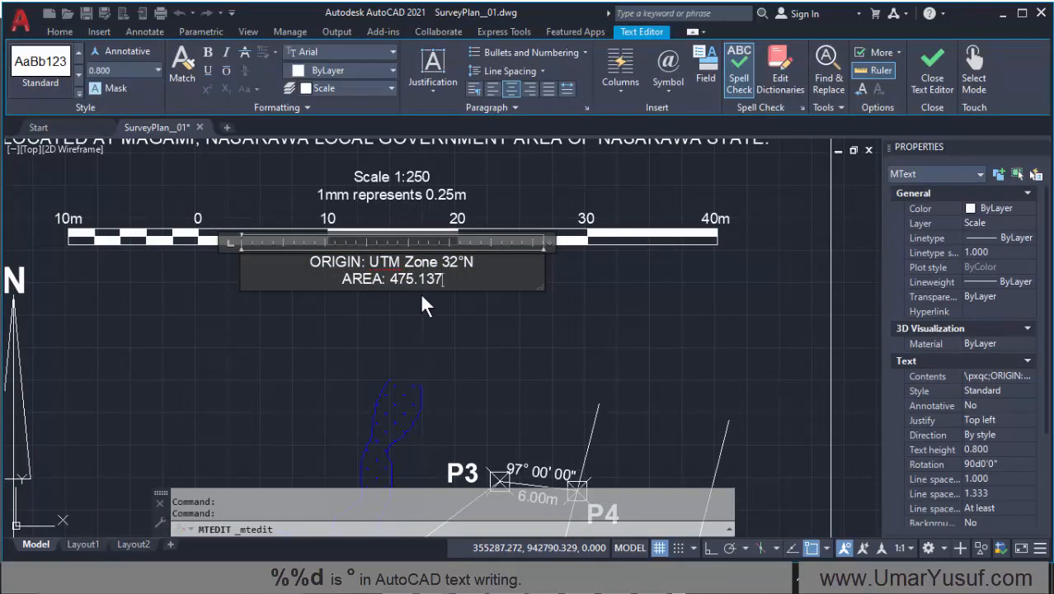
{"action": "type", "text": "Sq"}
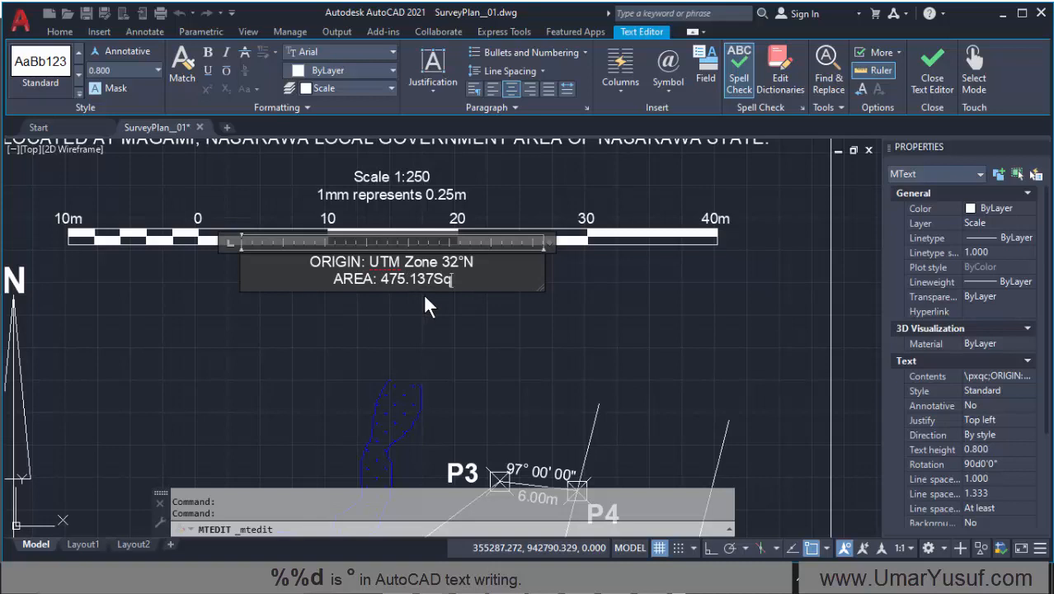
{"action": "type", "text": "M"}
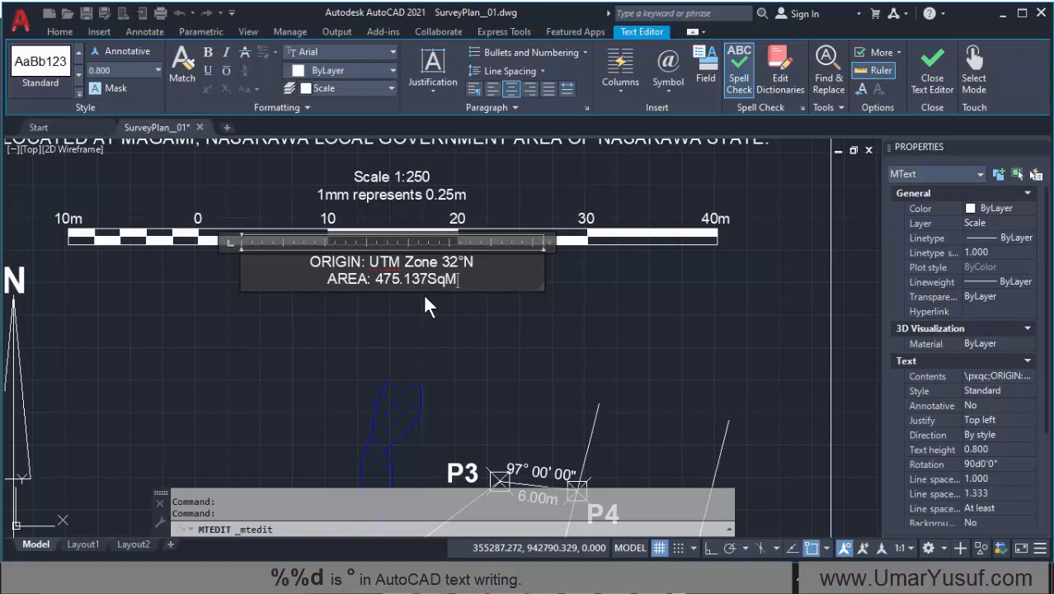
{"action": "type", "text": "eters"}
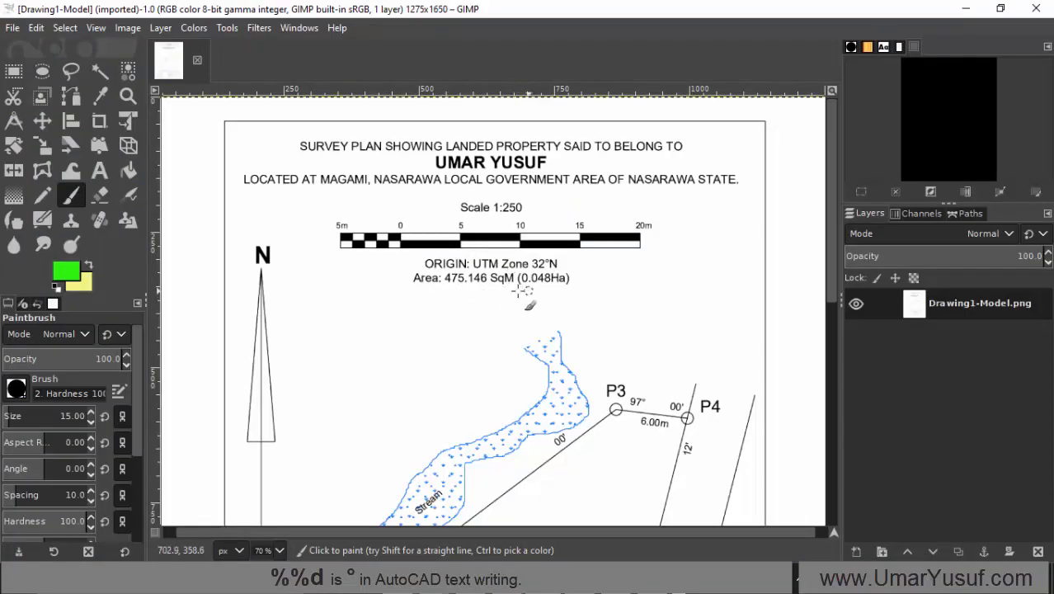
Step: Underline the square-metre and hectare area values on the reference plan in GIMP with green brush strokes and minimise it
{"action": "left_click_drag", "start_coordinate": [515, 294], "coordinate": [603, 296]}
{"action": "left_click_drag", "start_coordinate": [446, 294], "coordinate": [507, 295]}
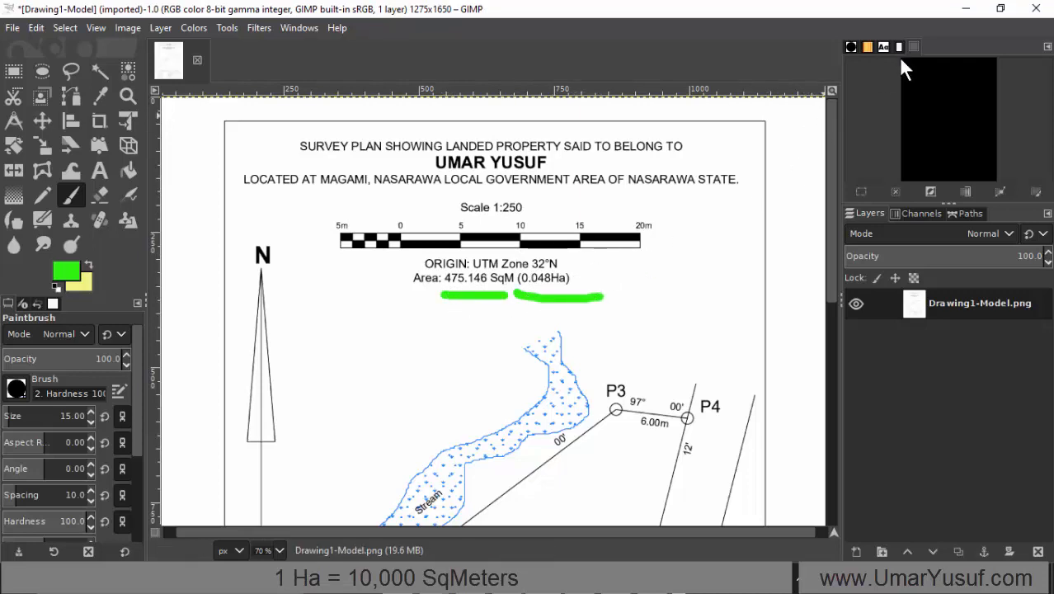
{"action": "left_click", "coordinate": [965, 10]}
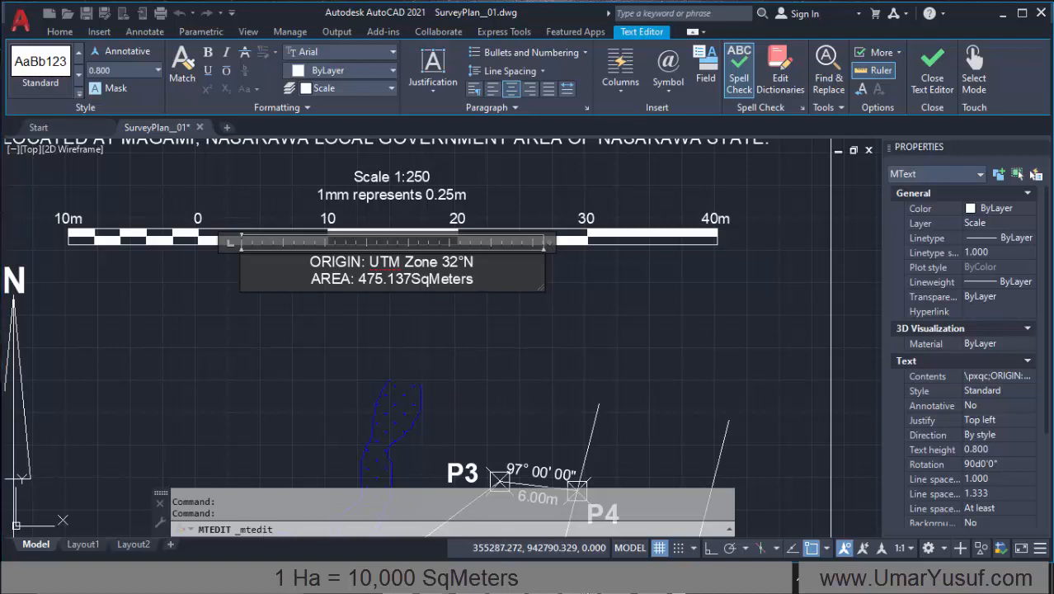
Step: Switch to Calculator and move its window clear of the origin and area text
{"action": "left_click", "coordinate": [588, 584]}
{"action": "left_click", "coordinate": [588, 584]}
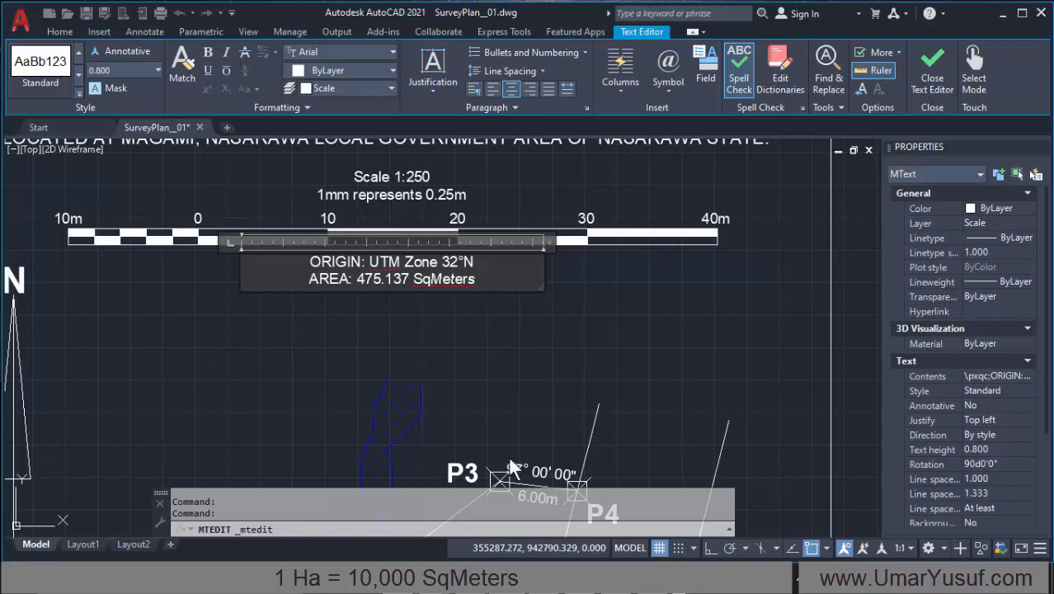
{"action": "left_click", "coordinate": [467, 580]}
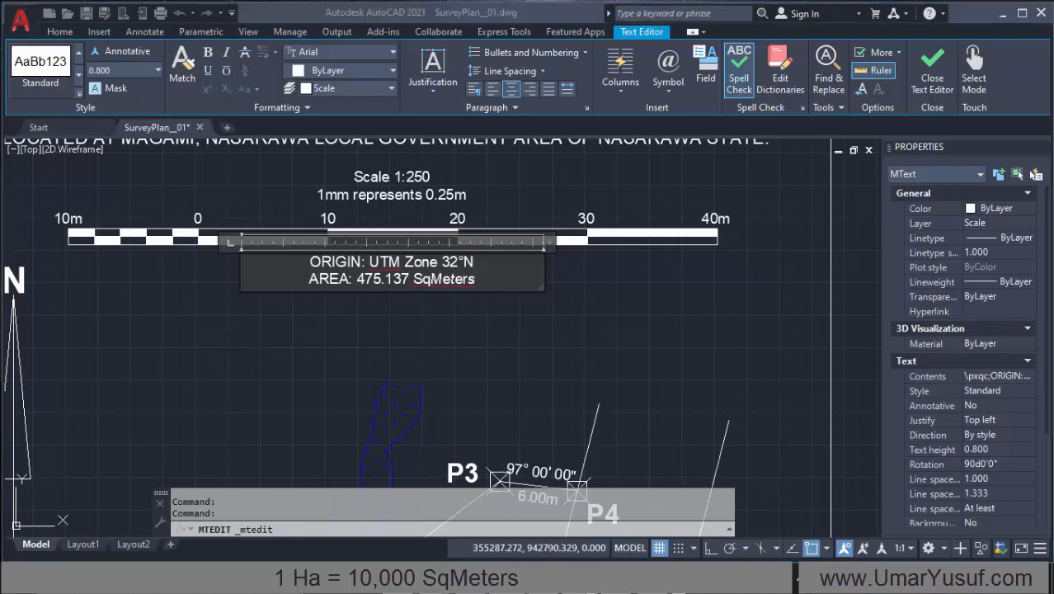
{"action": "left_click", "coordinate": [177, 266]}
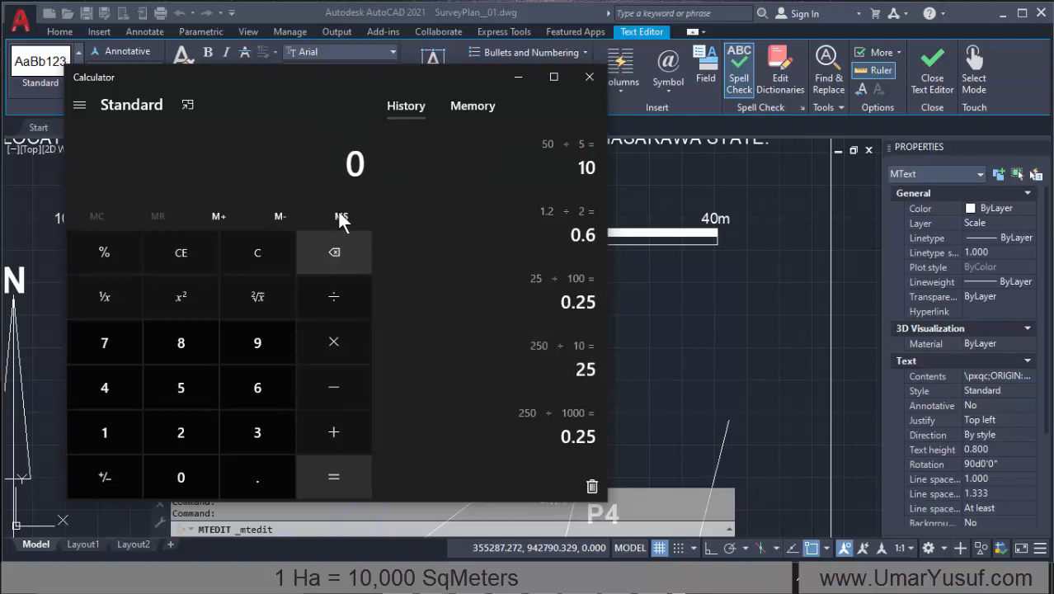
{"action": "mouse_move", "coordinate": [306, 82]}
{"action": "left_mouse_down"}
{"action": "mouse_move", "coordinate": [727, 70]}
{"action": "mouse_move", "coordinate": [711, 73]}
{"action": "left_mouse_up"}
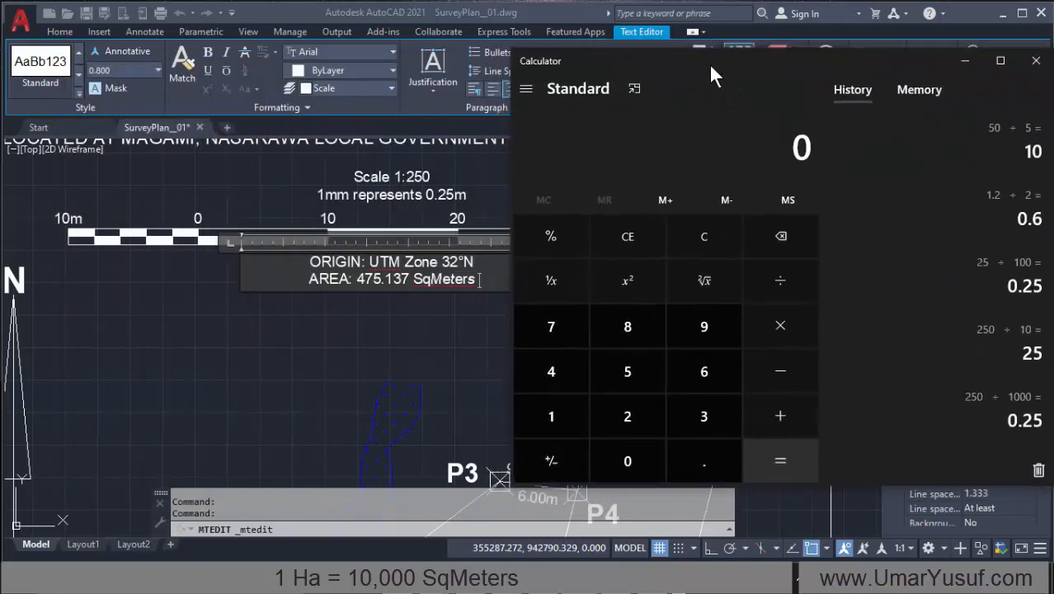
Step: Convert the parcel's area to hectares by dividing 475.137 by 10,000
{"action": "left_click", "coordinate": [559, 364]}
{"action": "left_click", "coordinate": [551, 327]}
{"action": "left_click", "coordinate": [631, 371]}
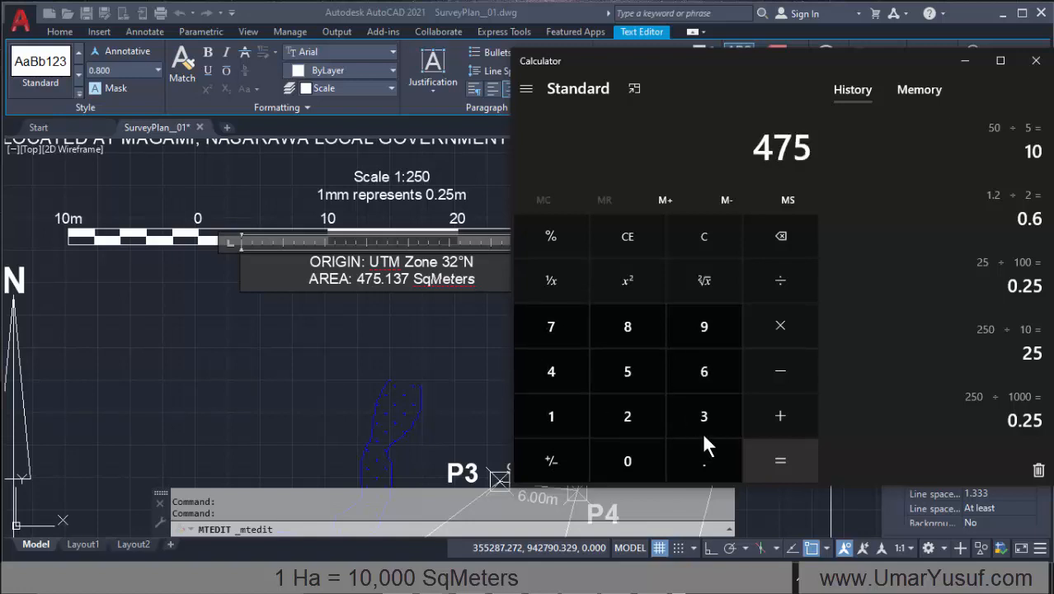
{"action": "left_click", "coordinate": [698, 456]}
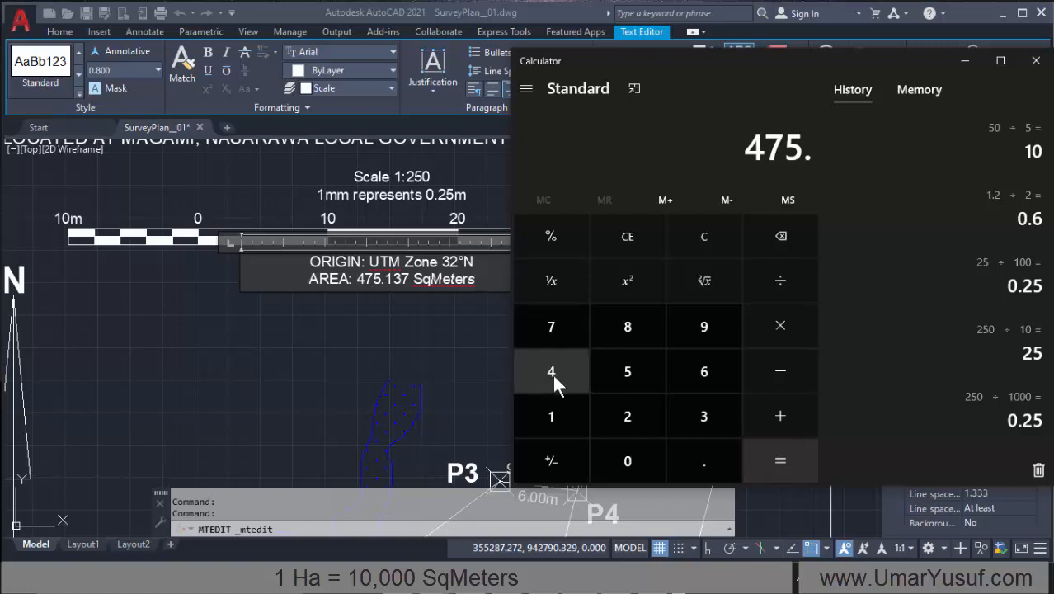
{"action": "left_click", "coordinate": [548, 417]}
{"action": "left_click", "coordinate": [706, 414]}
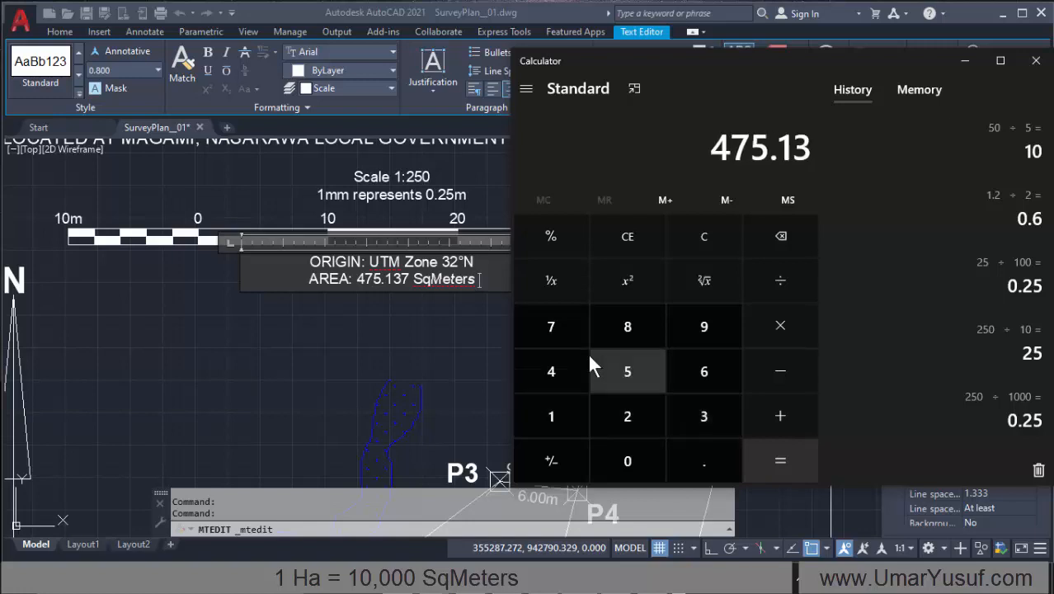
{"action": "left_click", "coordinate": [554, 328]}
{"action": "left_click", "coordinate": [783, 285]}
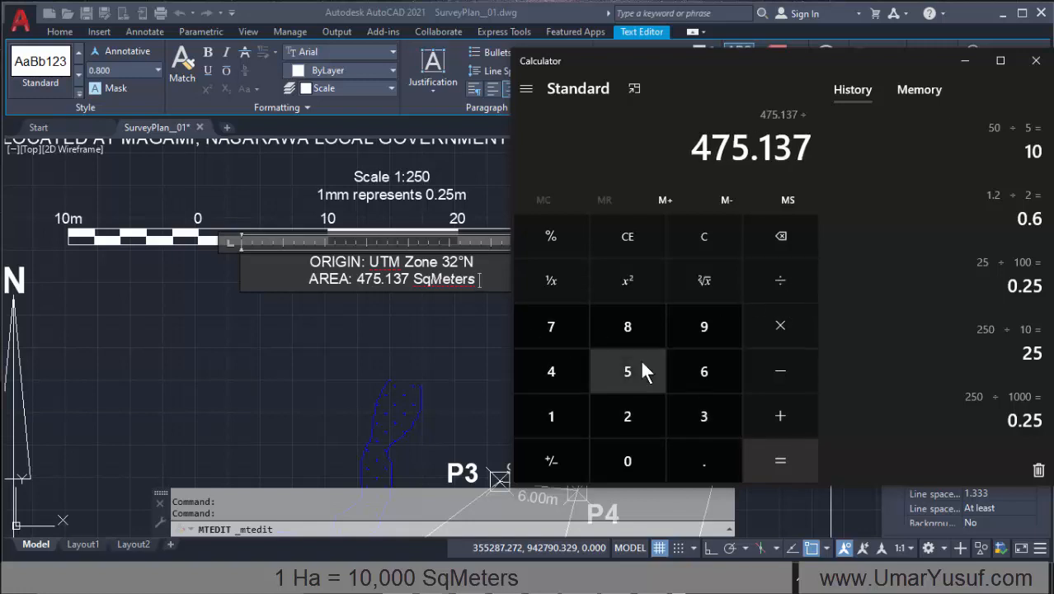
{"action": "left_click", "coordinate": [549, 415]}
{"action": "left_click", "coordinate": [620, 460]}
{"action": "left_click", "coordinate": [620, 460]}
{"action": "double_click", "coordinate": [622, 459]}
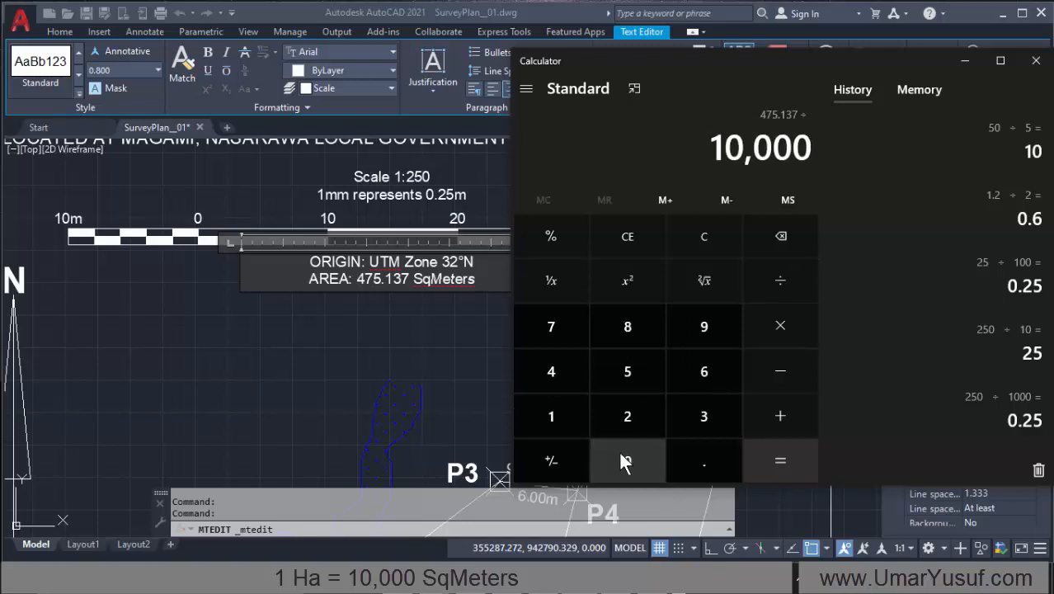
{"action": "left_click", "coordinate": [787, 459]}
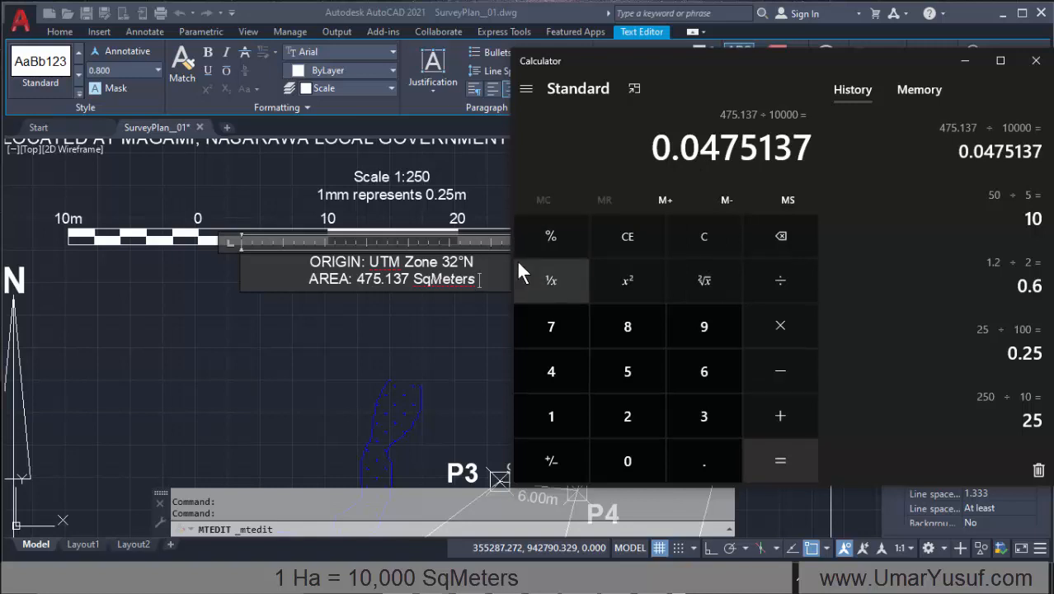
Step: Switch back to AutoCAD, append "(0.048 Ha)" to the AREA line after SqMeters and finish editing the text
{"action": "left_click", "coordinate": [492, 277]}
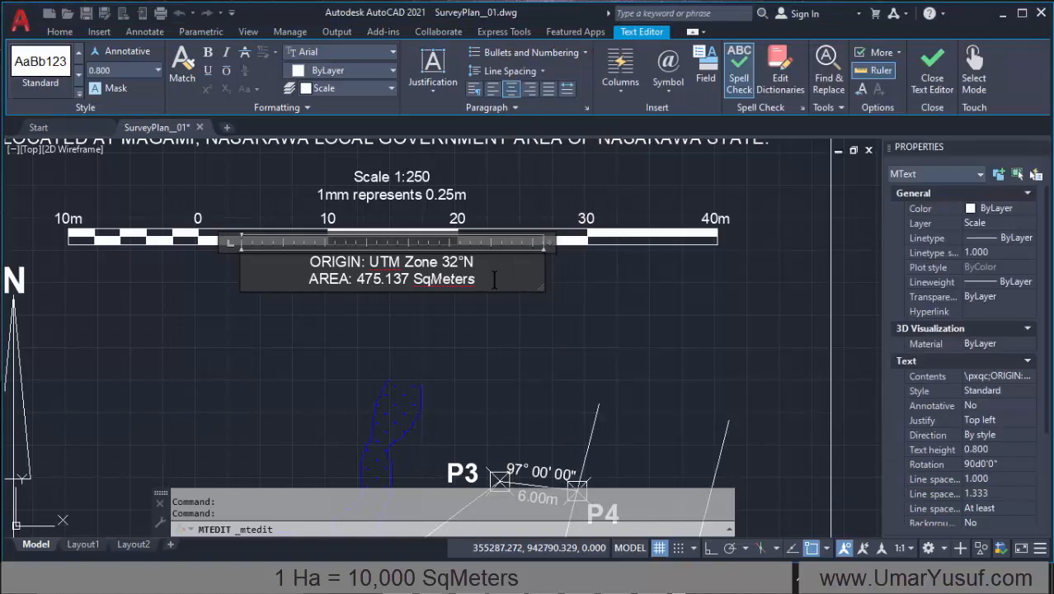
{"action": "type", "text": "()"}
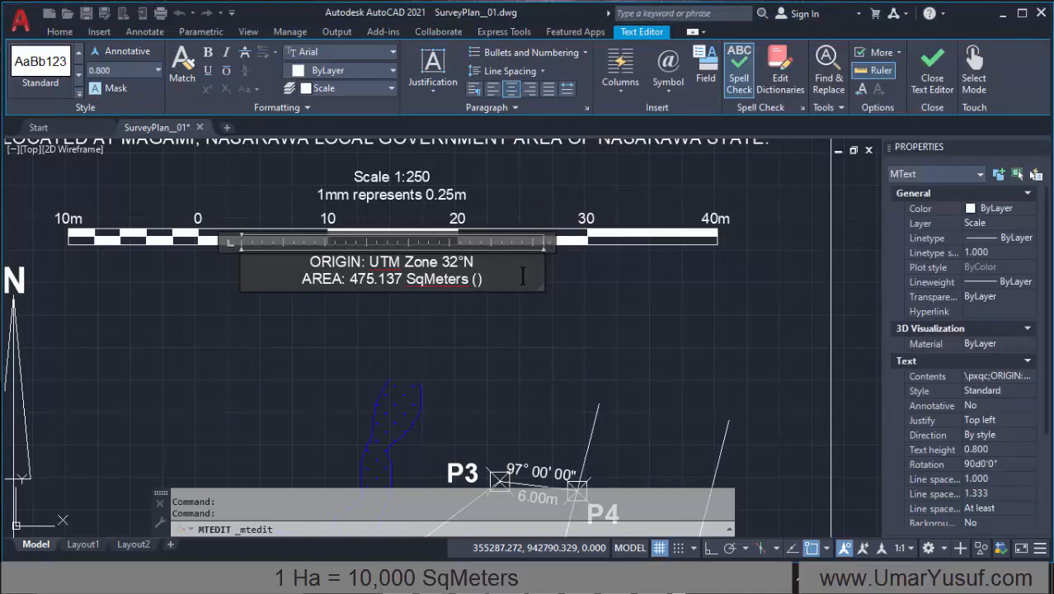
{"action": "type", "text": "0.04"}
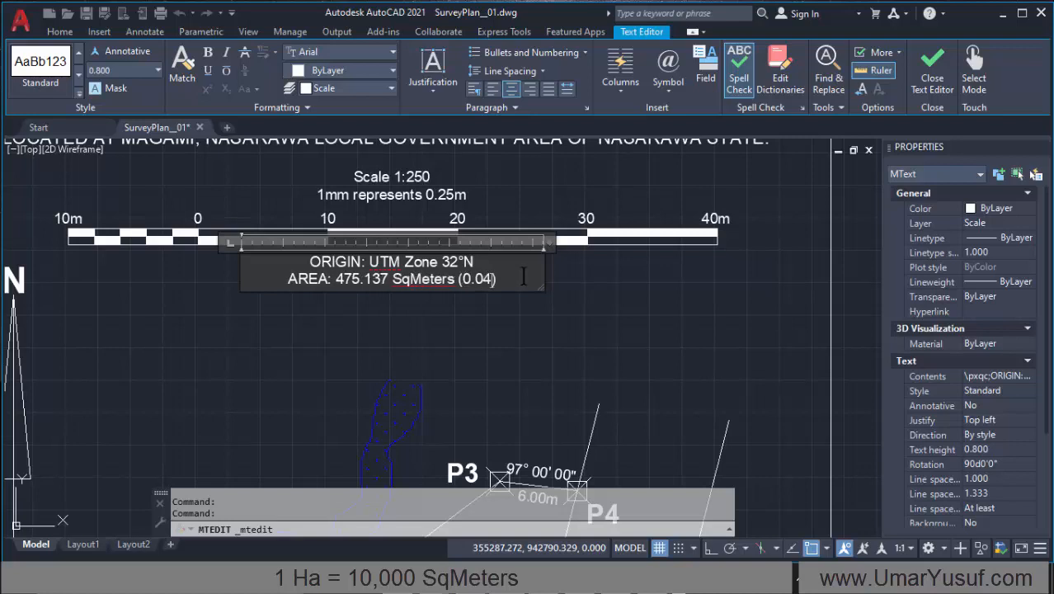
{"action": "type", "text": "7"}
{"action": "key", "text": "alt+Tab"}
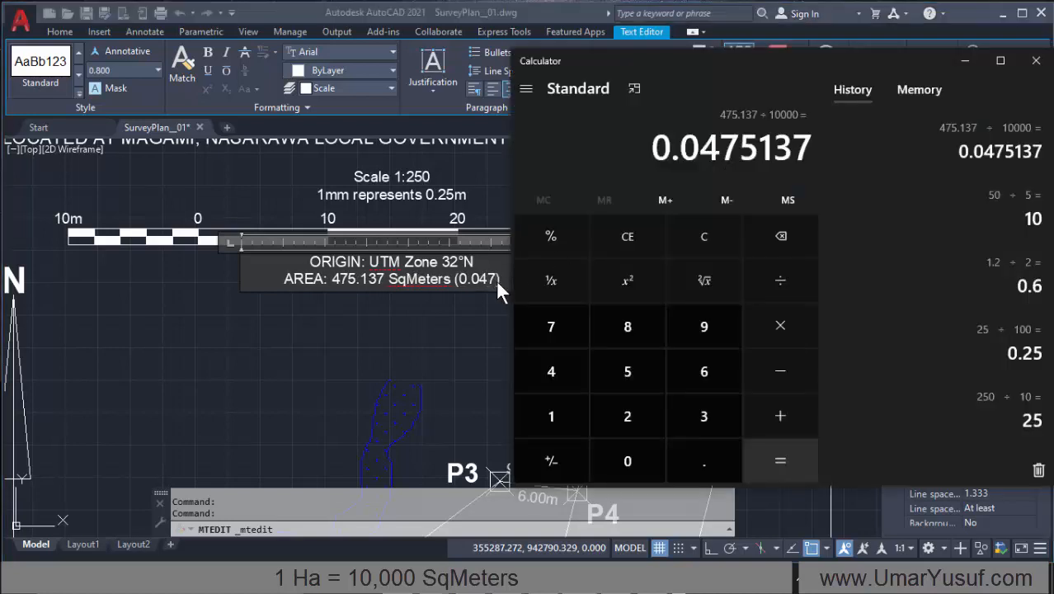
{"action": "key", "text": "alt+Tab"}
{"action": "key", "text": "BackSpace"}
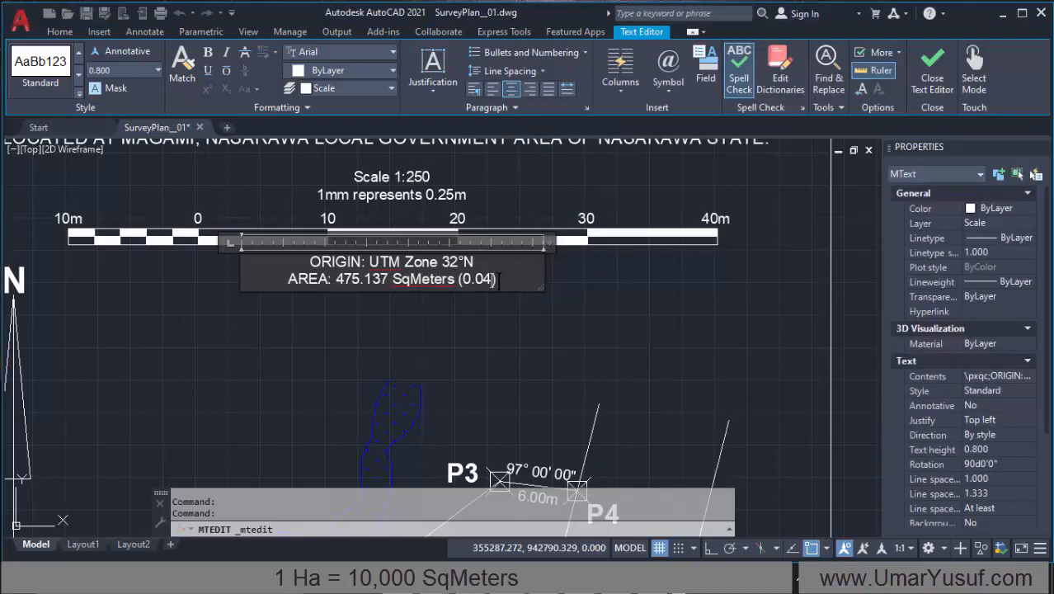
{"action": "type", "text": "8"}
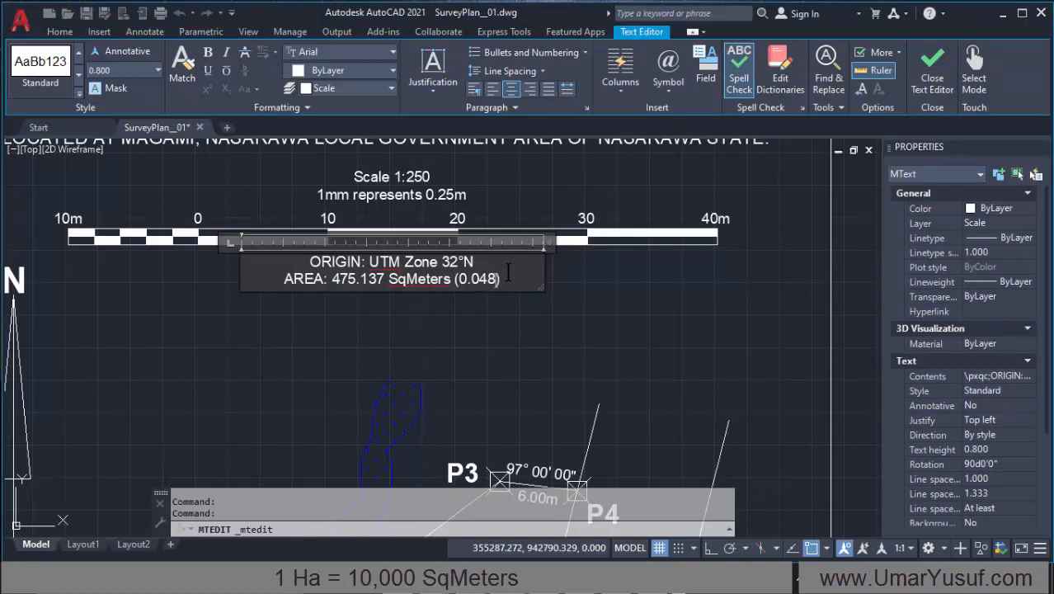
{"action": "type", "text": "Ha"}
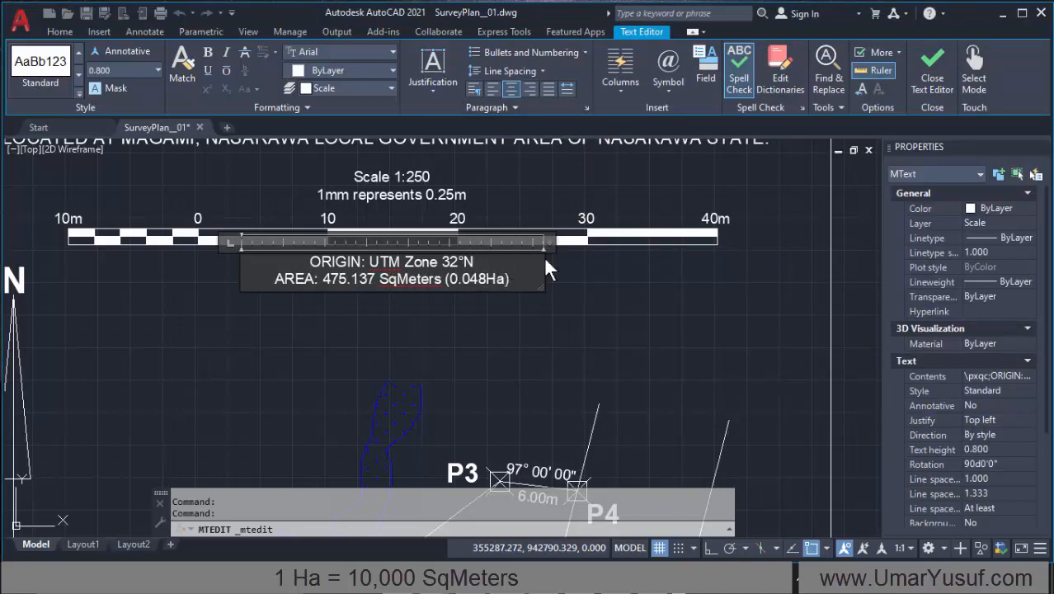
{"action": "left_click", "coordinate": [487, 281]}
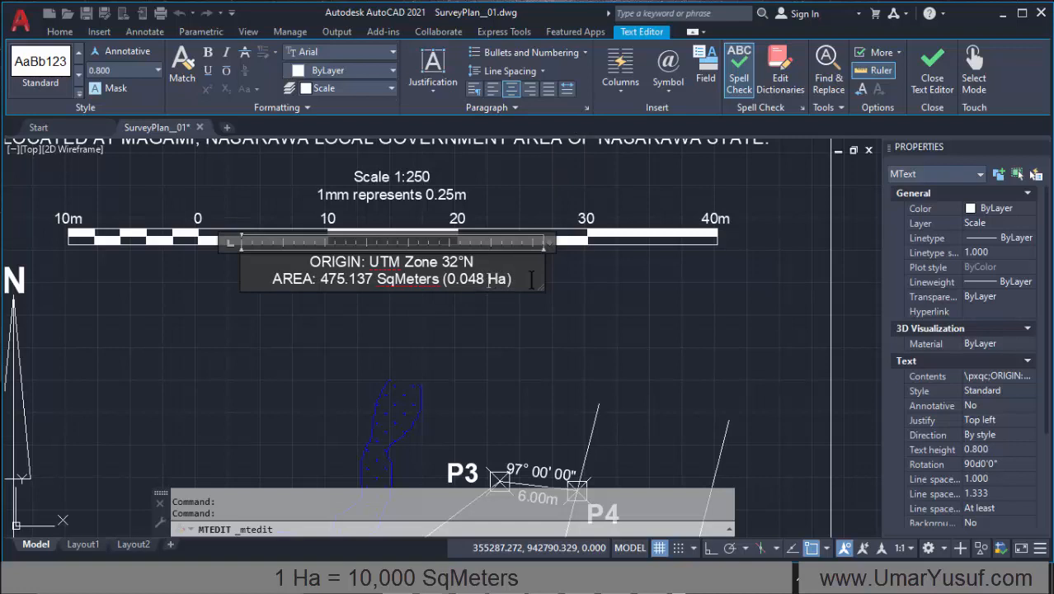
{"action": "left_click", "coordinate": [516, 335]}
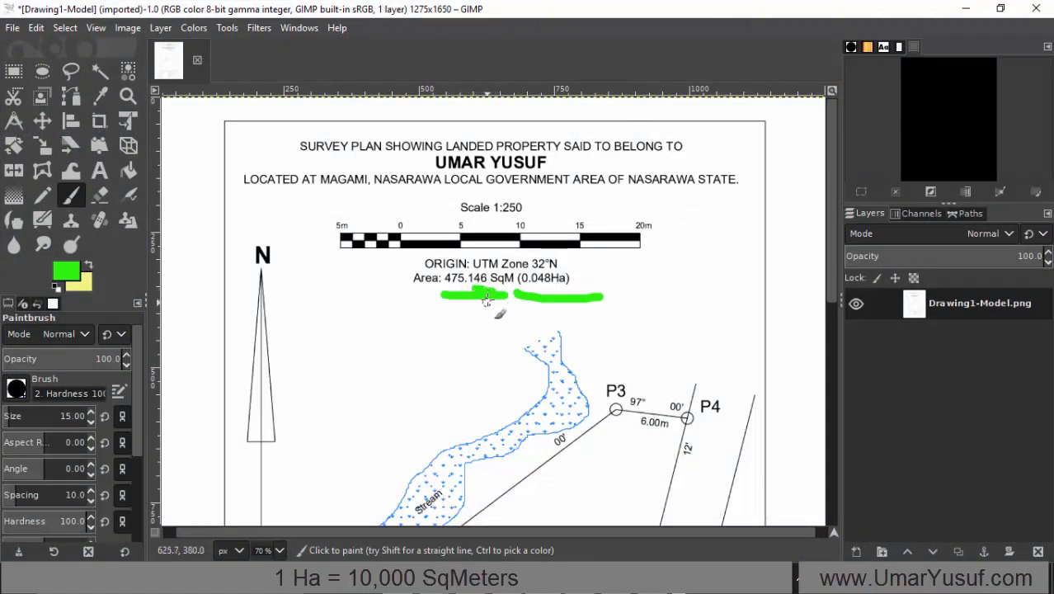
Step: Undo the green strokes on the reference plan in GIMP and underline the square-metre area figure with a short stroke
{"action": "key", "text": "ctrl+z"}
{"action": "key", "text": "ctrl+z"}
{"action": "key", "text": "ctrl+z"}
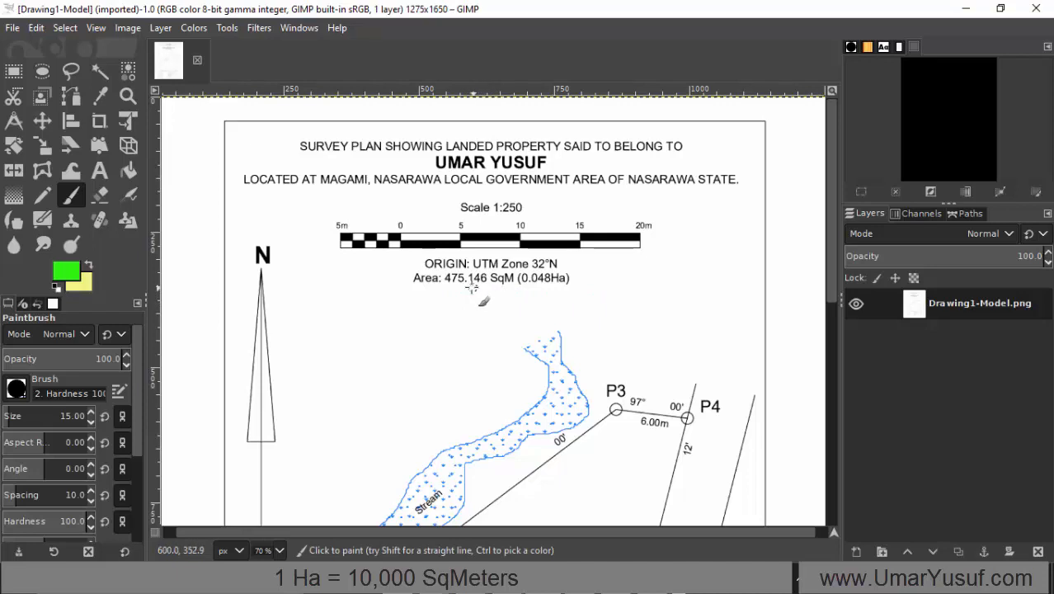
{"action": "left_click_drag", "start_coordinate": [460, 292], "coordinate": [489, 292]}
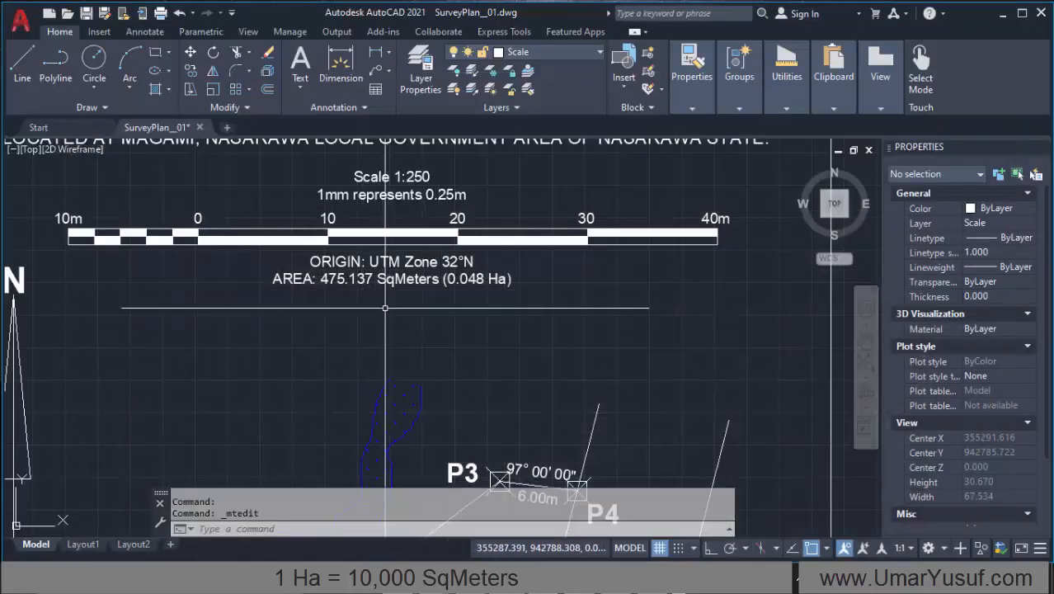
Step: Examine the AutoCAD survey plan, from the title and area text down to the parcel corners, stream and access road
{"action": "scroll", "coordinate": [387, 292], "scroll_direction": "down", "scroll_amount": 3}
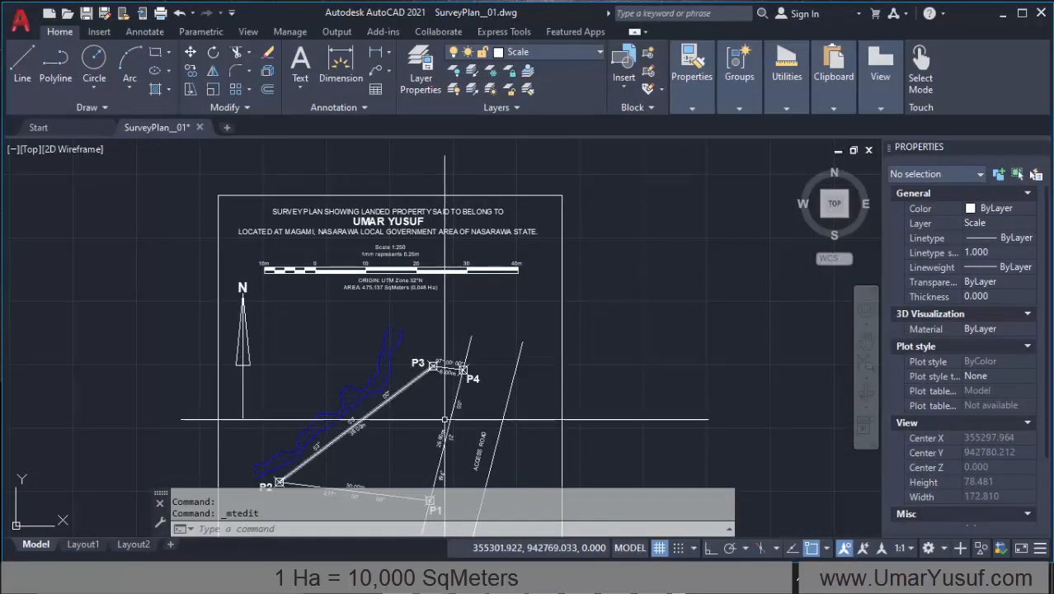
{"action": "scroll", "coordinate": [433, 299], "scroll_direction": "down", "scroll_amount": 2}
{"action": "scroll", "coordinate": [429, 296], "scroll_direction": "up", "scroll_amount": 4}
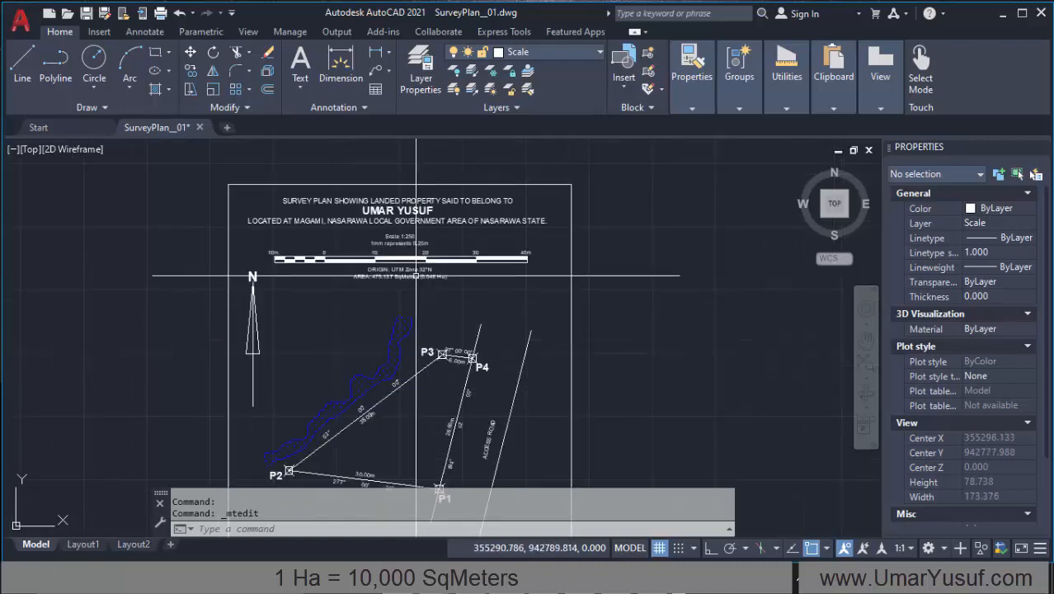
{"action": "scroll", "coordinate": [401, 289], "scroll_direction": "down", "scroll_amount": 4}
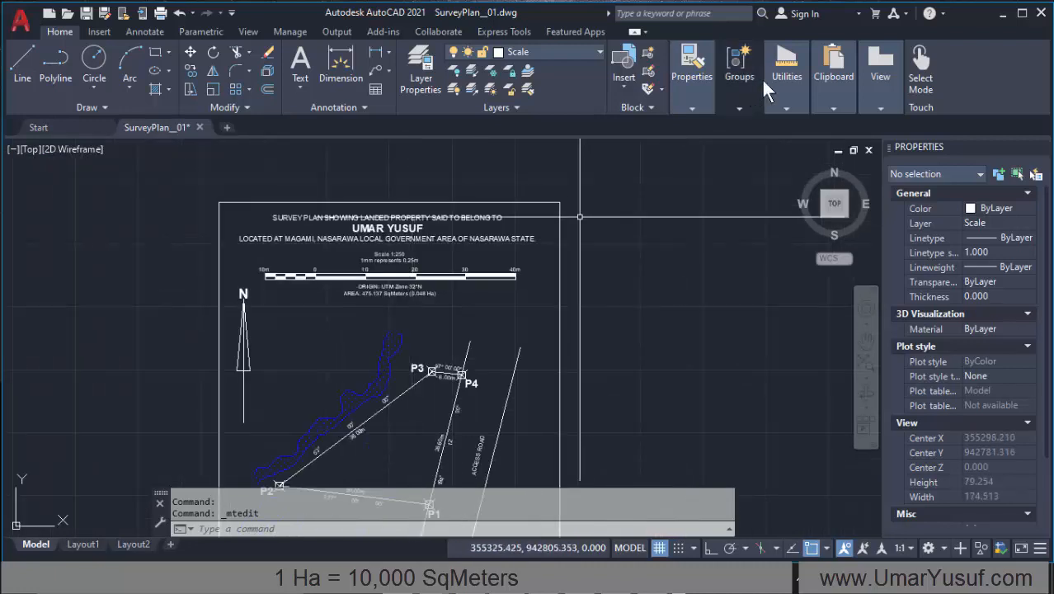
{"action": "mouse_move", "coordinate": [739, 70]}
{"action": "scroll", "coordinate": [452, 230], "scroll_direction": "down", "scroll_amount": 4}
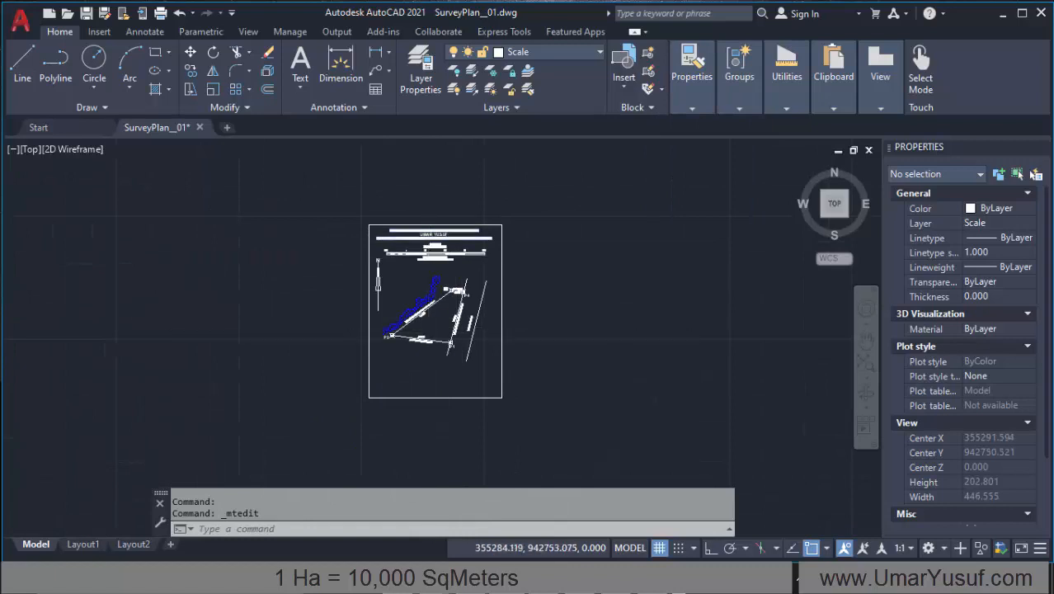
{"action": "scroll", "coordinate": [449, 248], "scroll_direction": "up", "scroll_amount": 8}
{"action": "scroll", "coordinate": [489, 230], "scroll_direction": "down", "scroll_amount": 2}
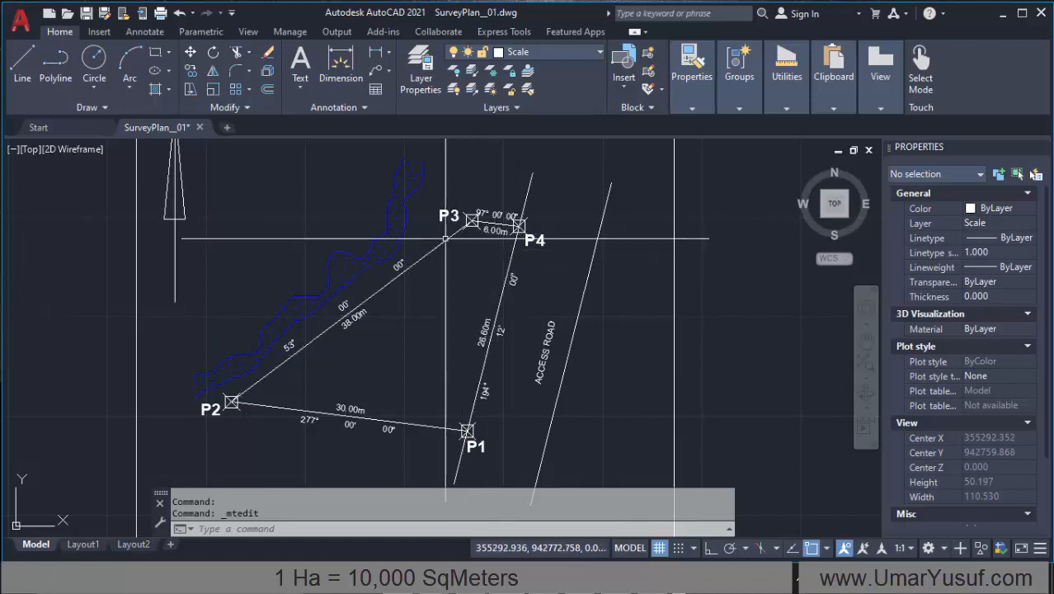
{"action": "scroll", "coordinate": [381, 333], "scroll_direction": "down", "scroll_amount": 2}
{"action": "scroll", "coordinate": [391, 326], "scroll_direction": "up", "scroll_amount": 2}
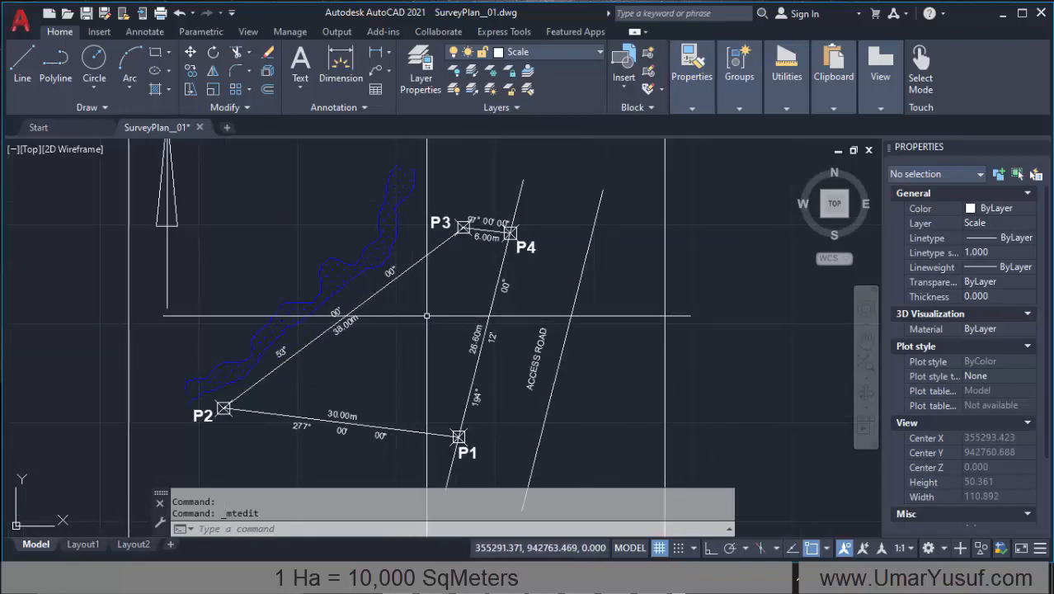
Step: Create a polyline boundary around the parcel P1-P2-P3-P4 from a point picked inside it
{"action": "type", "text": "BO"}
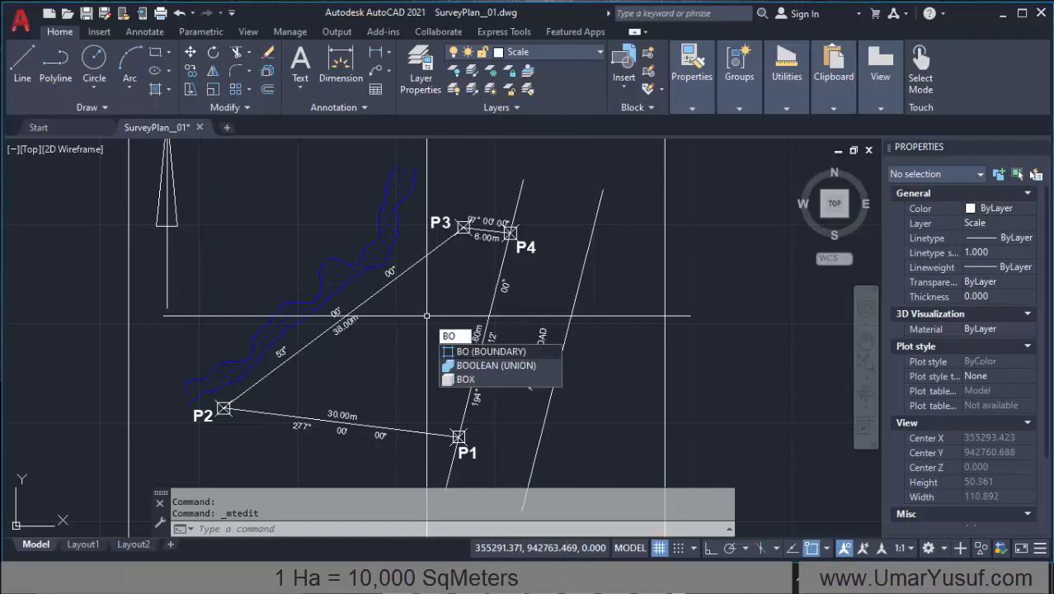
{"action": "key", "text": "Return"}
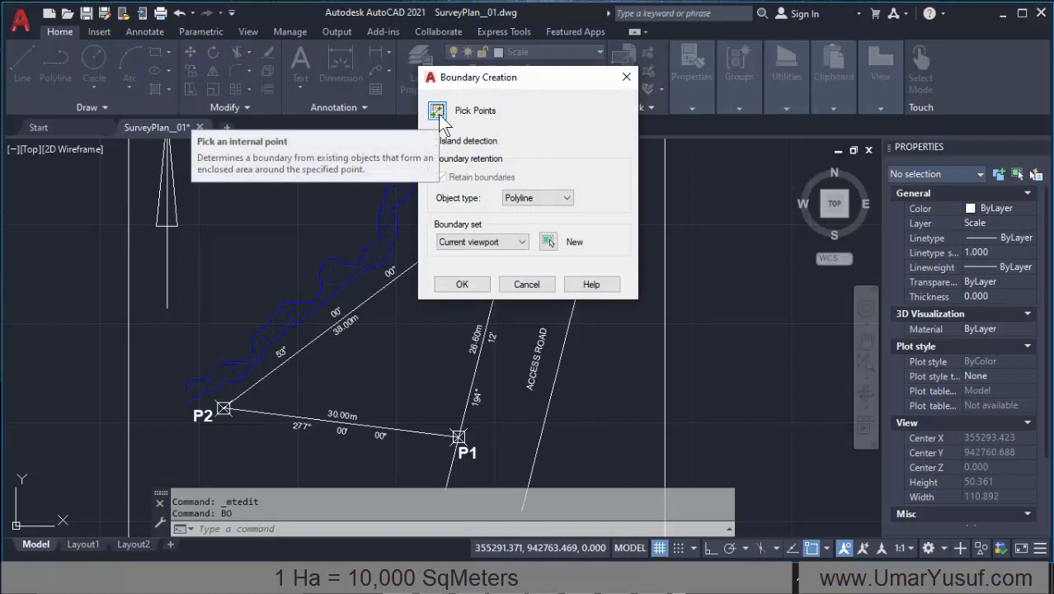
{"action": "left_click", "coordinate": [438, 113]}
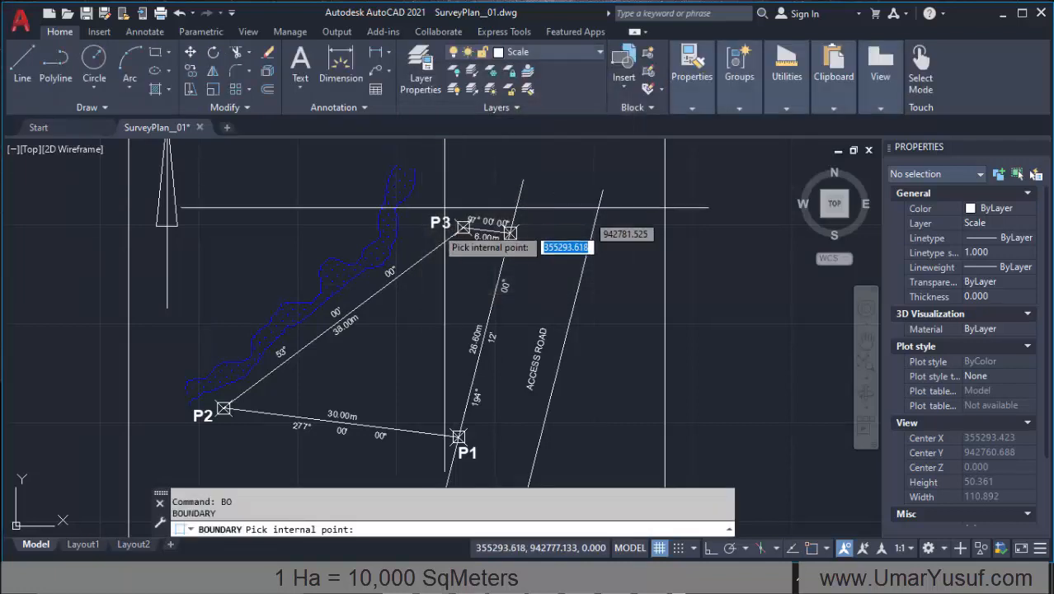
{"action": "left_click", "coordinate": [413, 336]}
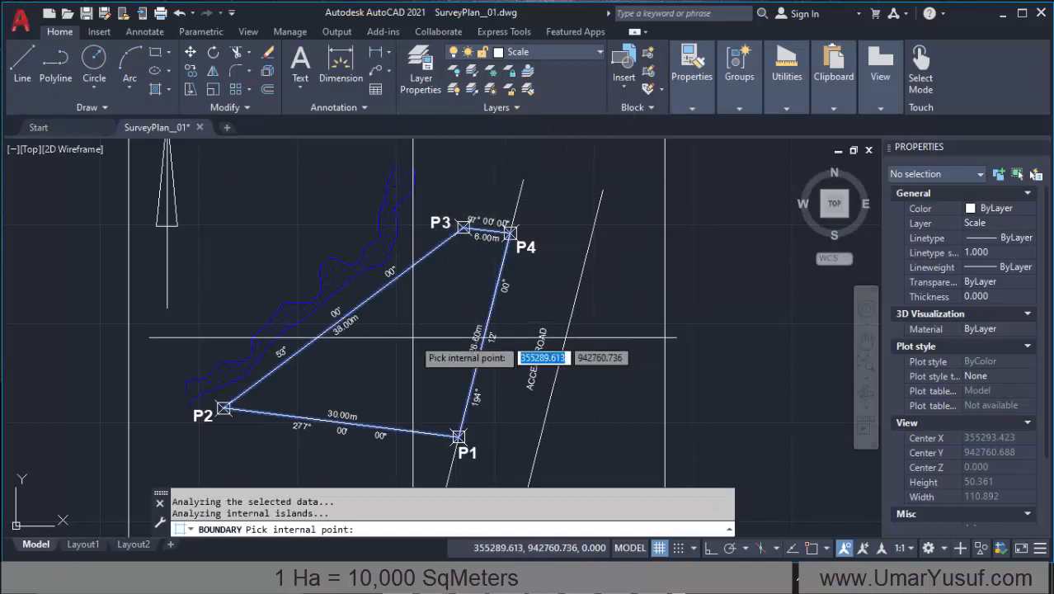
{"action": "key", "text": "Return"}
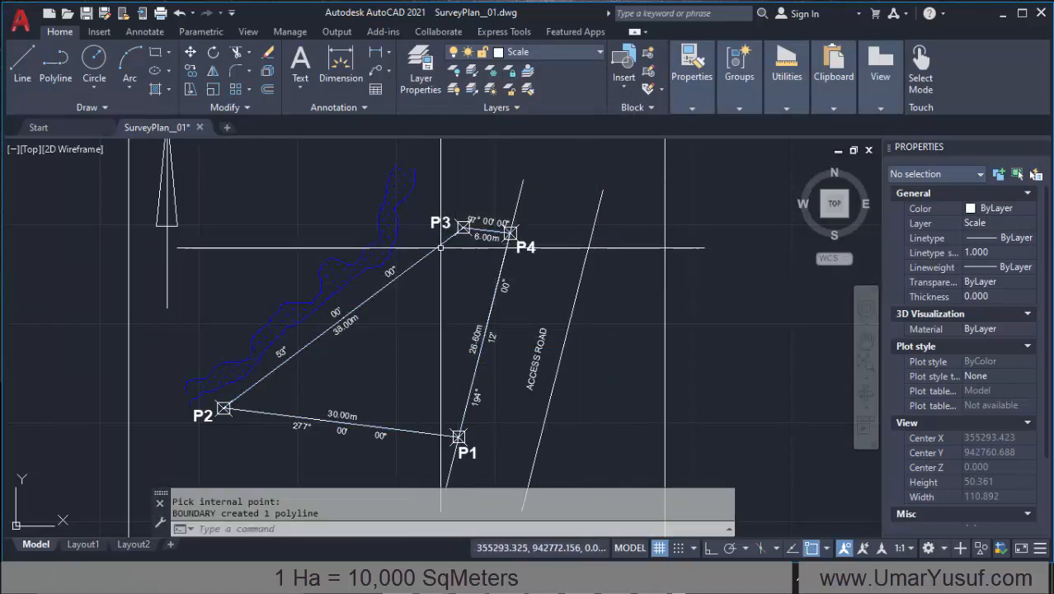
{"action": "mouse_move", "coordinate": [428, 252]}
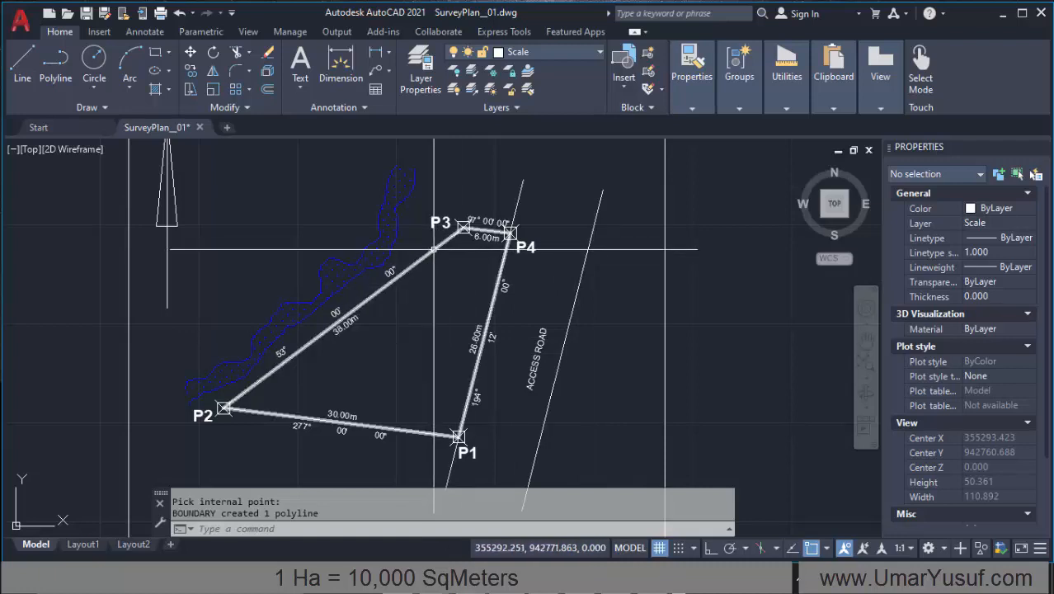
Step: Measure the area of the parcel's boundary polyline as an object, and end the measurement
{"action": "left_click", "coordinate": [788, 101]}
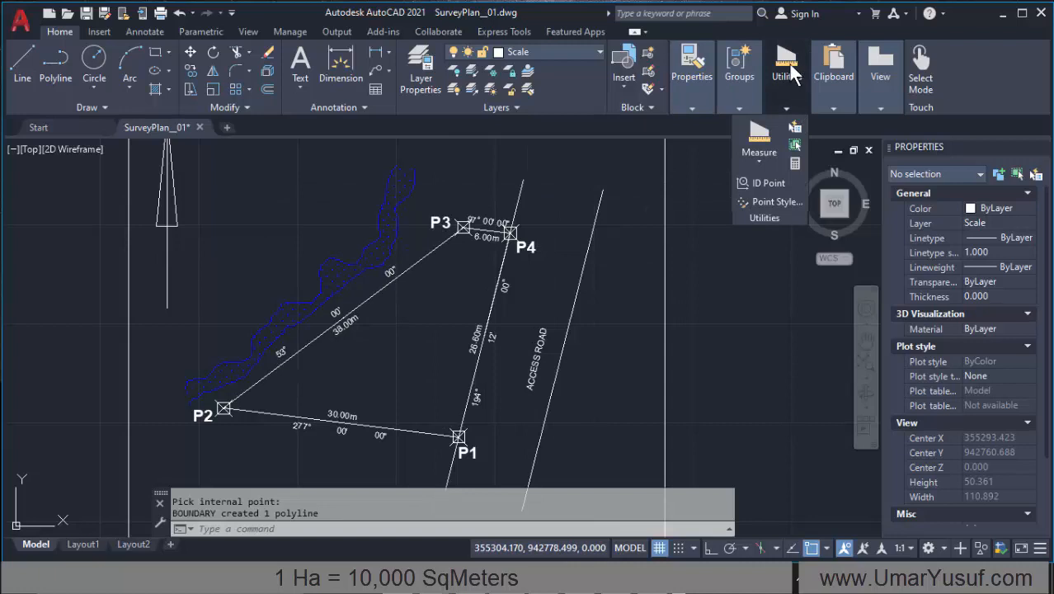
{"action": "left_click", "coordinate": [758, 138]}
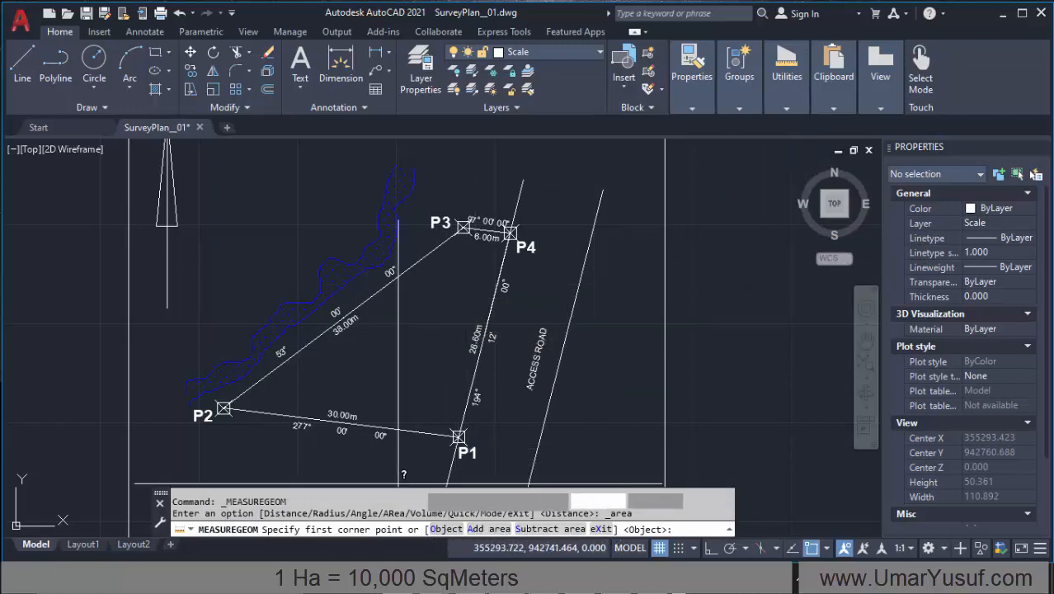
{"action": "left_click", "coordinate": [446, 529]}
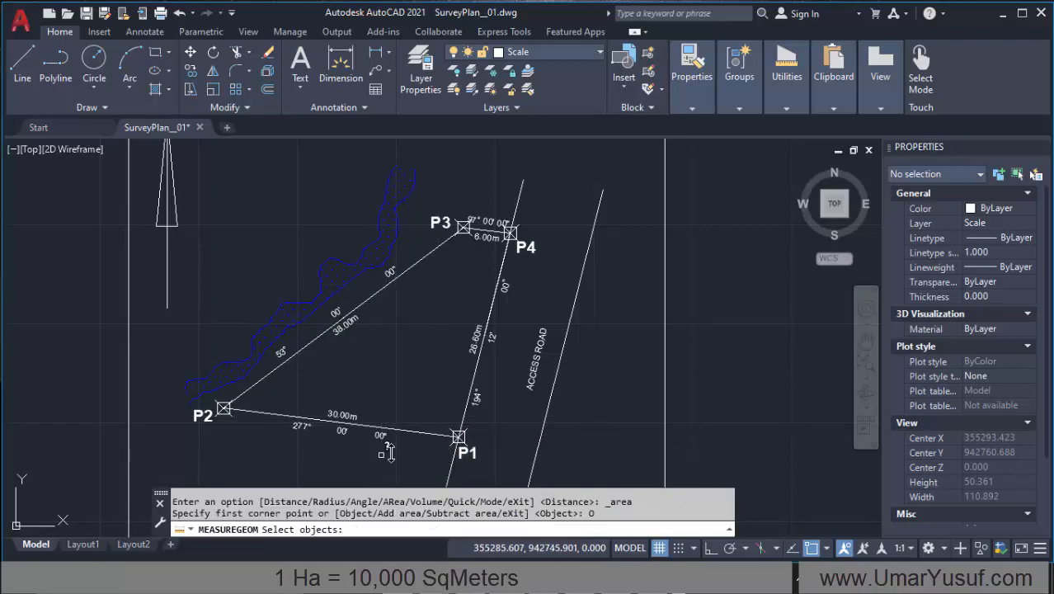
{"action": "left_click", "coordinate": [377, 291]}
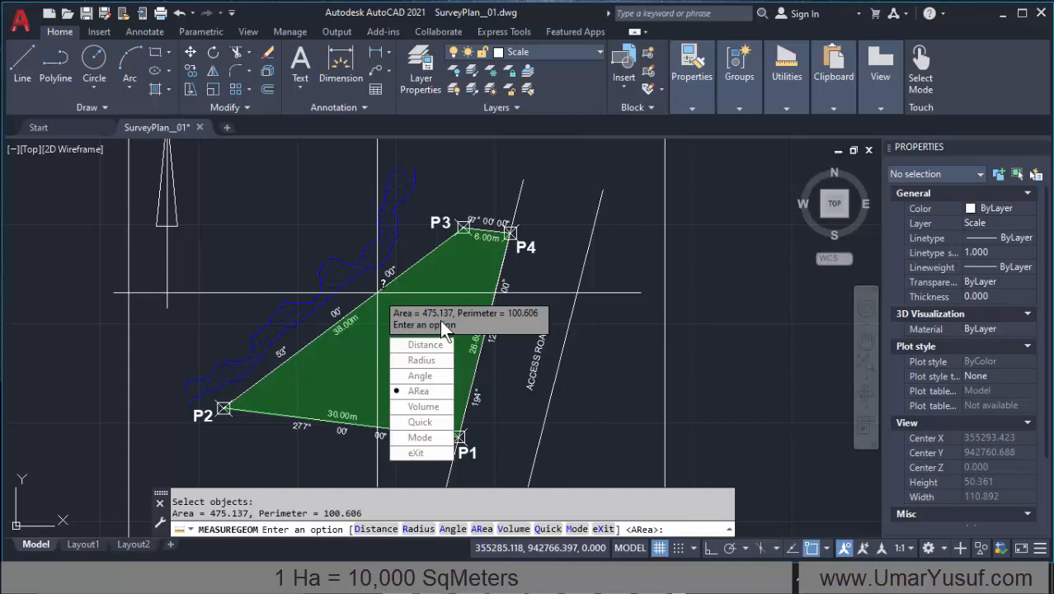
{"action": "scroll", "coordinate": [400, 291], "scroll_direction": "down", "scroll_amount": 4}
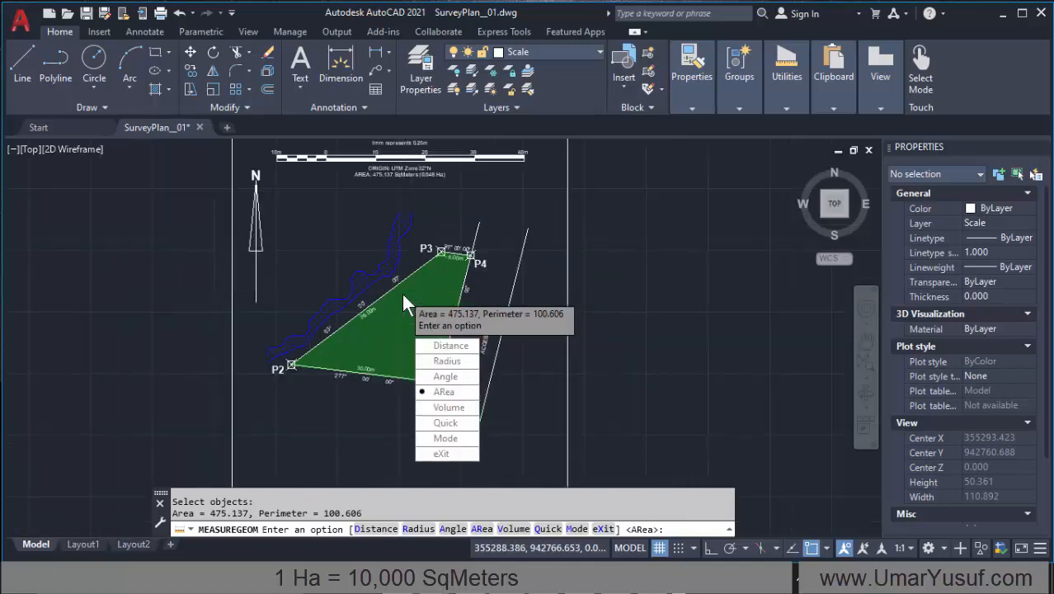
{"action": "scroll", "coordinate": [404, 207], "scroll_direction": "up", "scroll_amount": 4}
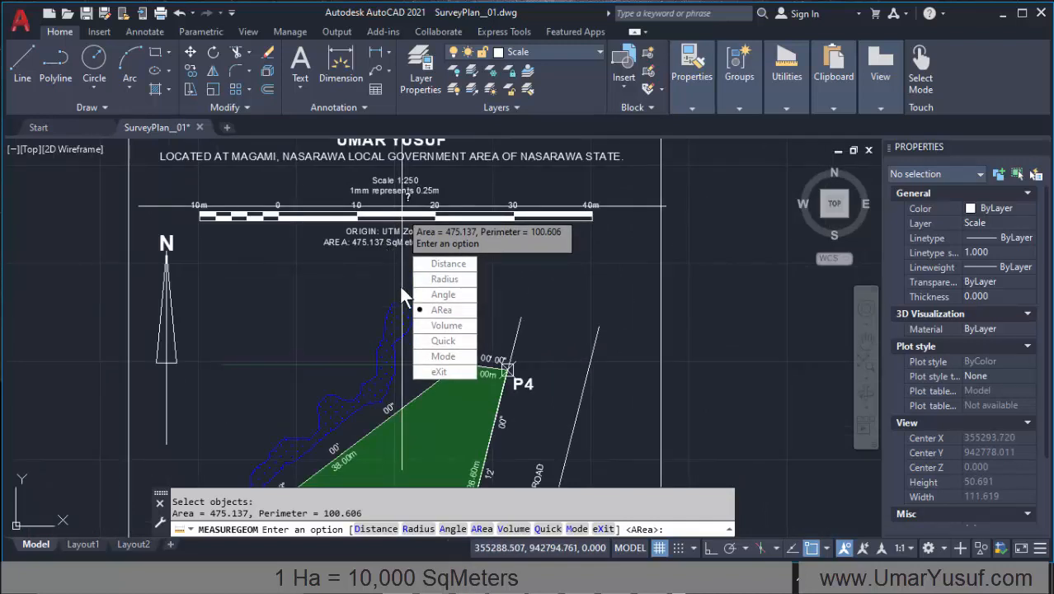
{"action": "key", "text": "Escape"}
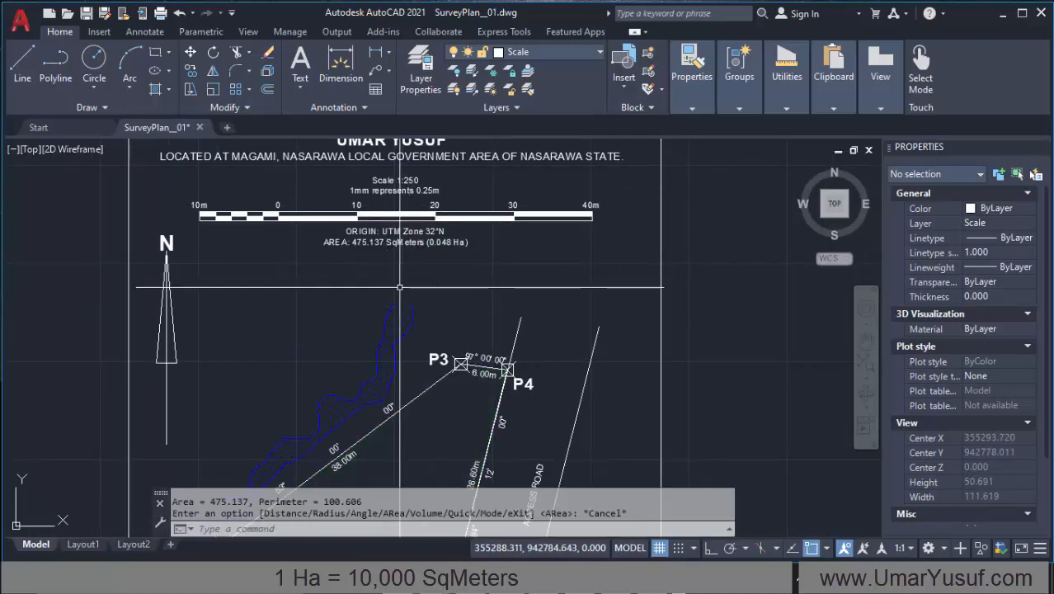
Step: Calculate 475.137/10000 in the QuickCalc calculator to convert the parcel area to hectares, and close the calculator
{"action": "left_click", "coordinate": [244, 529]}
{"action": "type", "text": "CALCULATOR"}
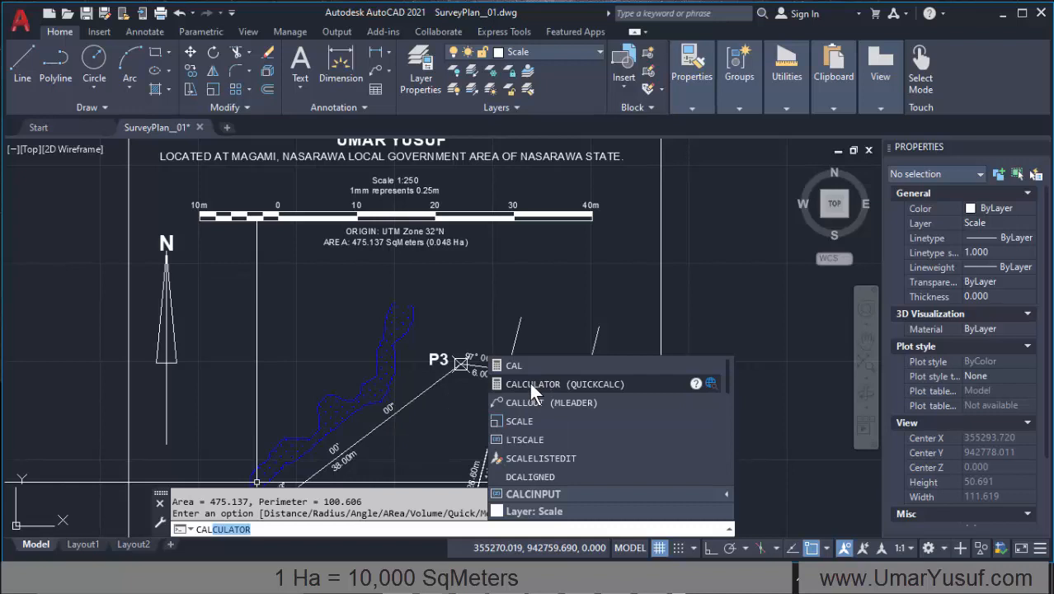
{"action": "left_click", "coordinate": [529, 384]}
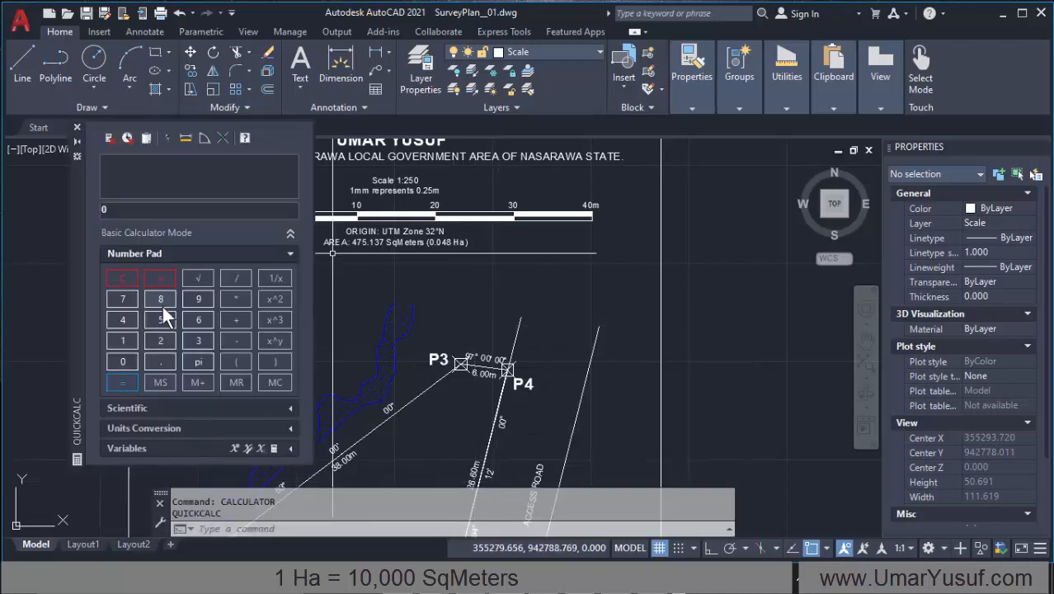
{"action": "left_click", "coordinate": [127, 320]}
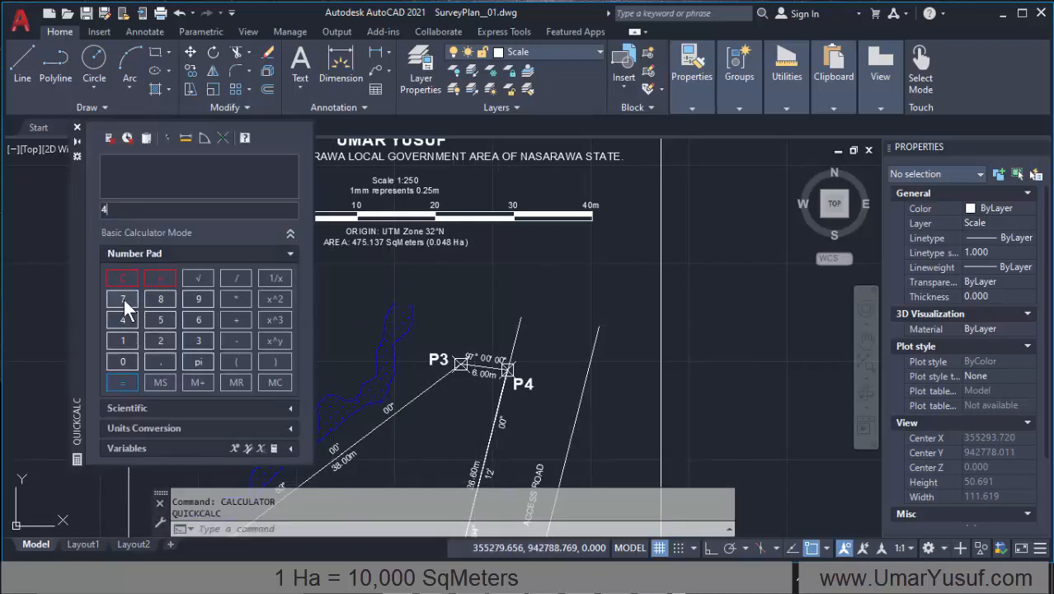
{"action": "left_click", "coordinate": [125, 300]}
{"action": "left_click", "coordinate": [160, 323]}
{"action": "left_click", "coordinate": [160, 360]}
{"action": "left_click", "coordinate": [122, 339]}
{"action": "left_click", "coordinate": [194, 341]}
{"action": "left_click", "coordinate": [125, 298]}
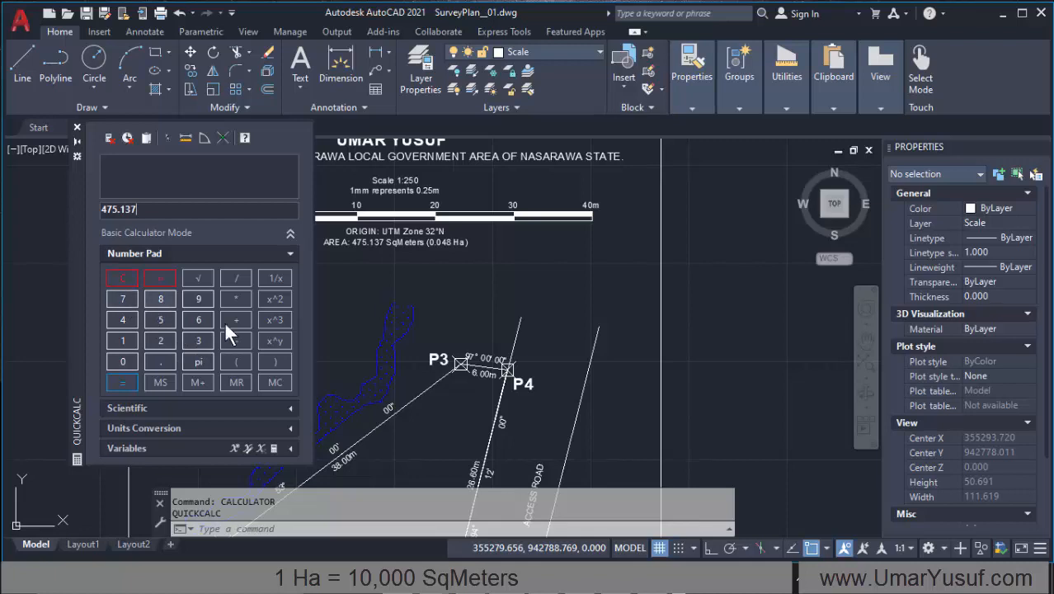
{"action": "left_click", "coordinate": [237, 278]}
{"action": "left_click", "coordinate": [128, 345]}
{"action": "left_click", "coordinate": [127, 357]}
{"action": "left_click", "coordinate": [127, 356]}
{"action": "left_click", "coordinate": [126, 356]}
{"action": "left_click", "coordinate": [126, 356]}
{"action": "left_click", "coordinate": [122, 382]}
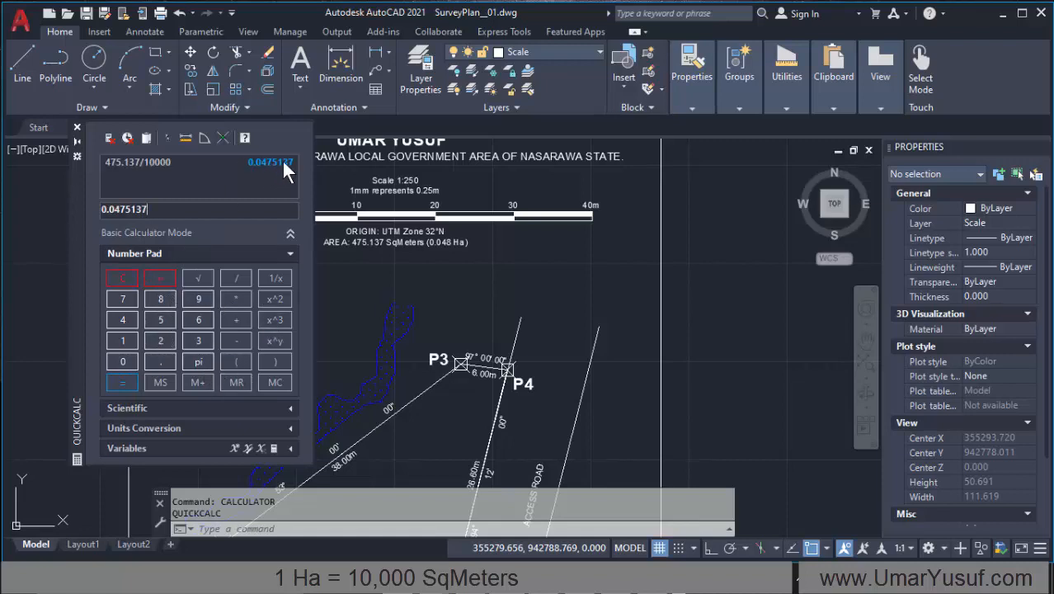
{"action": "left_click", "coordinate": [76, 127]}
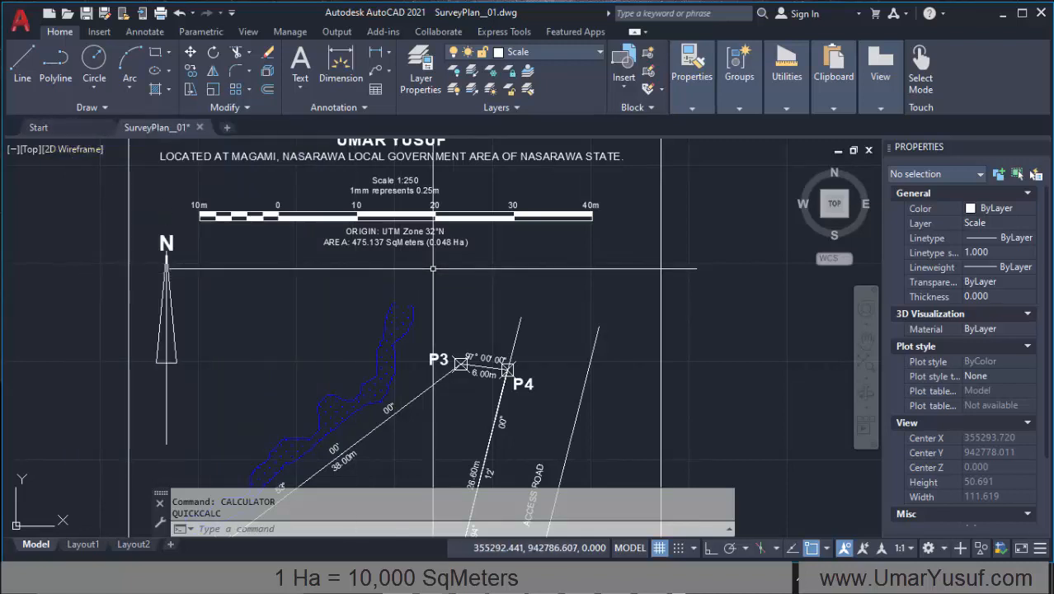
Step: Check the origin and area text below the bar scale and save the survey plan drawing
{"action": "scroll", "coordinate": [395, 282], "scroll_direction": "down", "scroll_amount": 2}
{"action": "scroll", "coordinate": [403, 239], "scroll_direction": "up", "scroll_amount": 4}
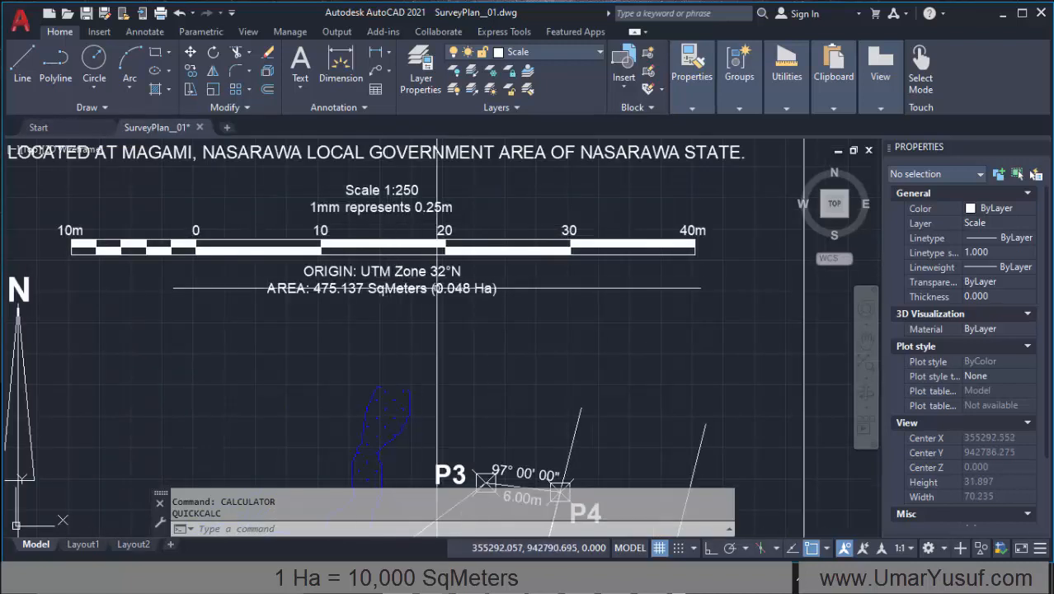
{"action": "scroll", "coordinate": [378, 257], "scroll_direction": "down", "scroll_amount": 1}
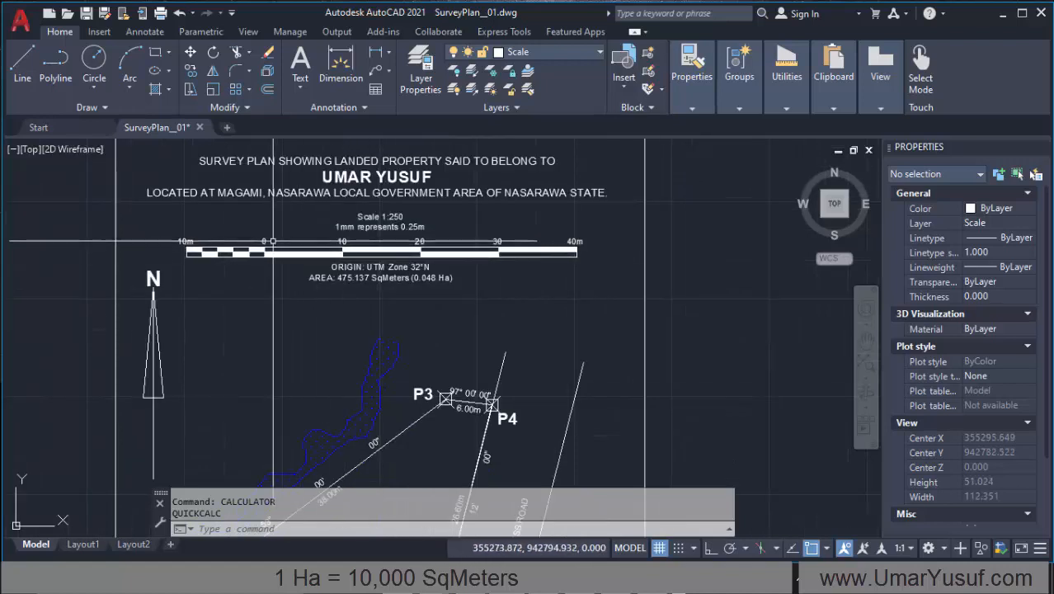
{"action": "scroll", "coordinate": [275, 313], "scroll_direction": "up", "scroll_amount": 1}
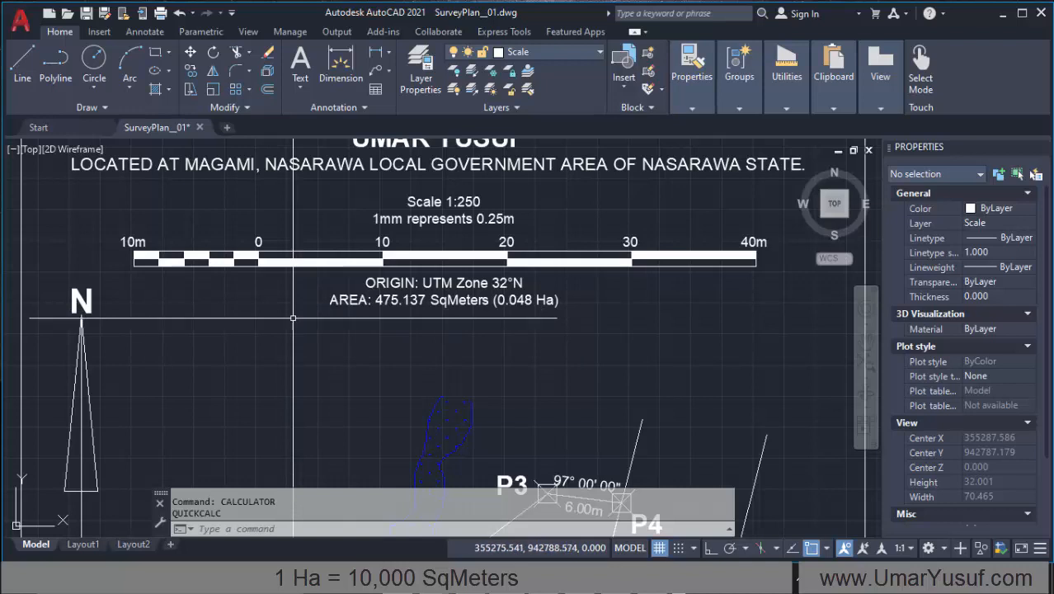
{"action": "key", "text": "ctrl+s"}
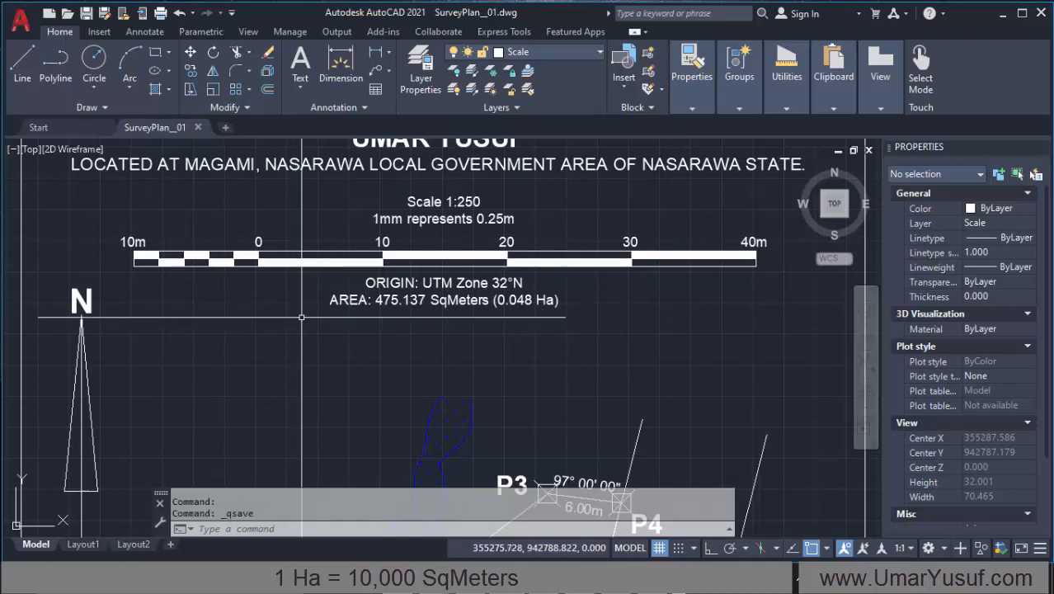